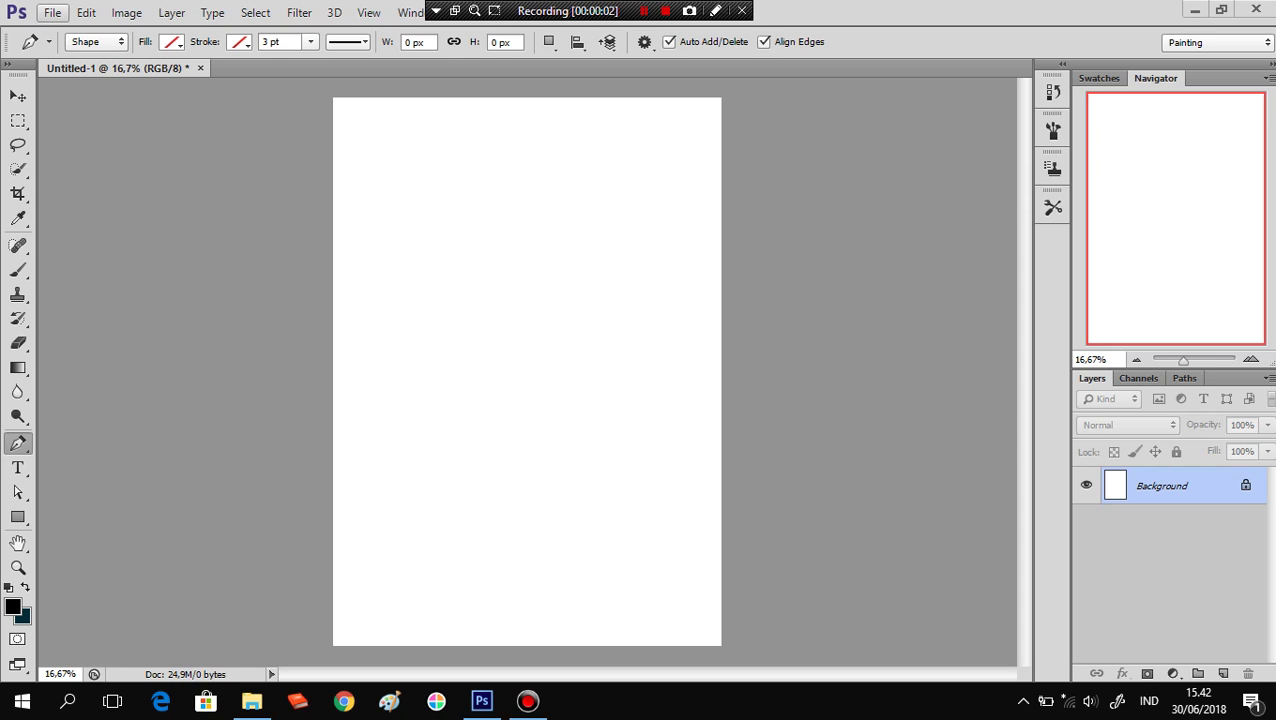
Open the fairuz.png portrait from the Downloads folder as its own document.
left_click(52, 12)
left_click(64, 50)
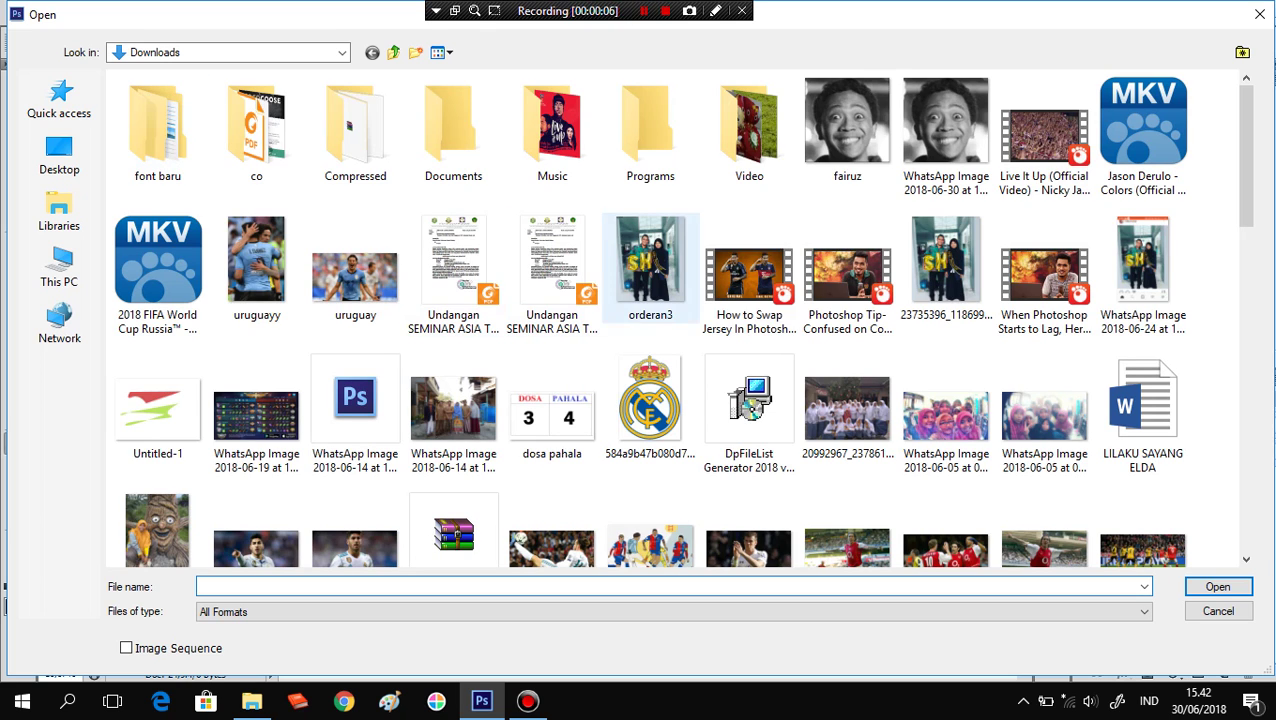
left_click(848, 130)
left_click(1217, 586)
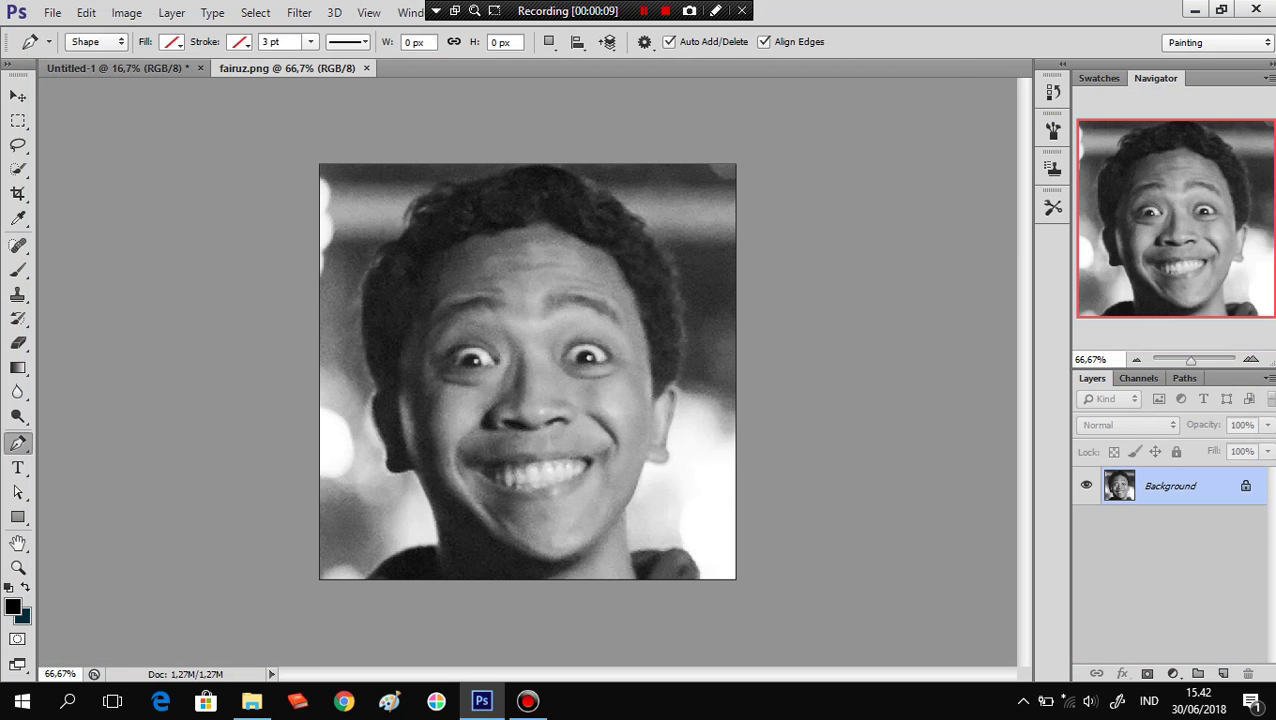
Drag the portrait onto Untitled-1 as Layer 1 and scale it to about 422% to fill the width.
key("v")
left_click(563, 300)
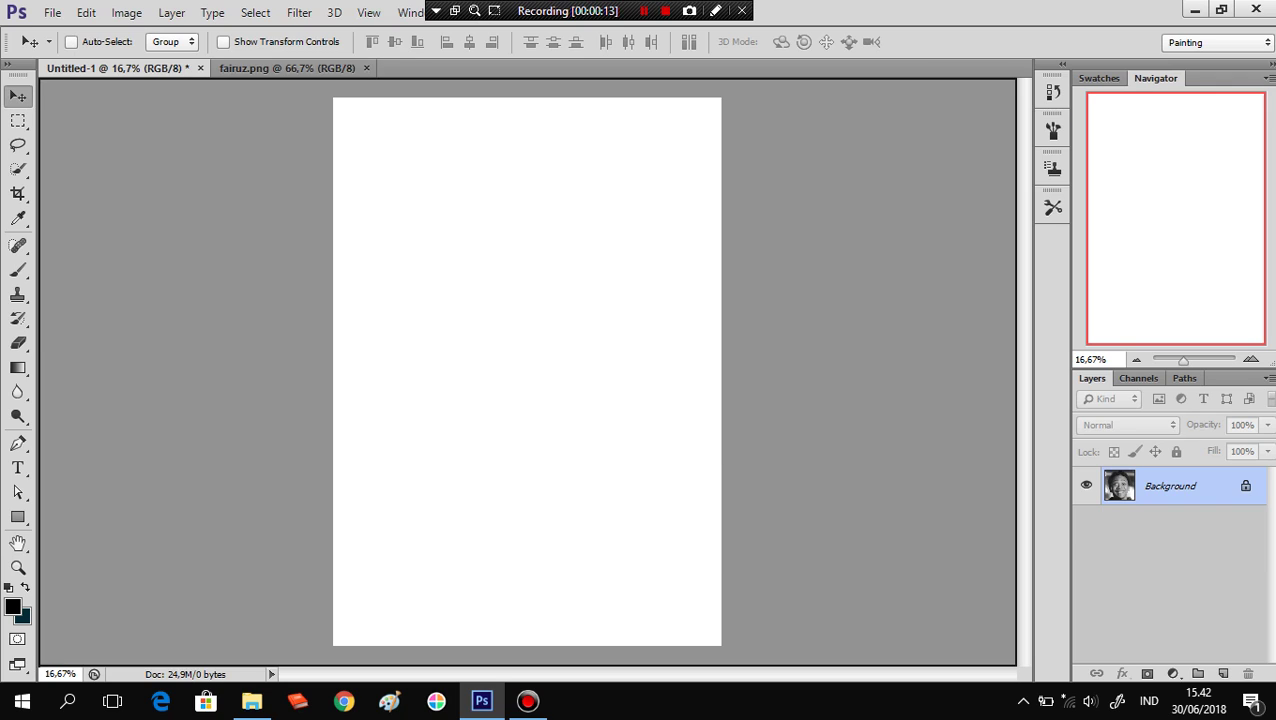
left_click_drag(563, 300, 412, 259)
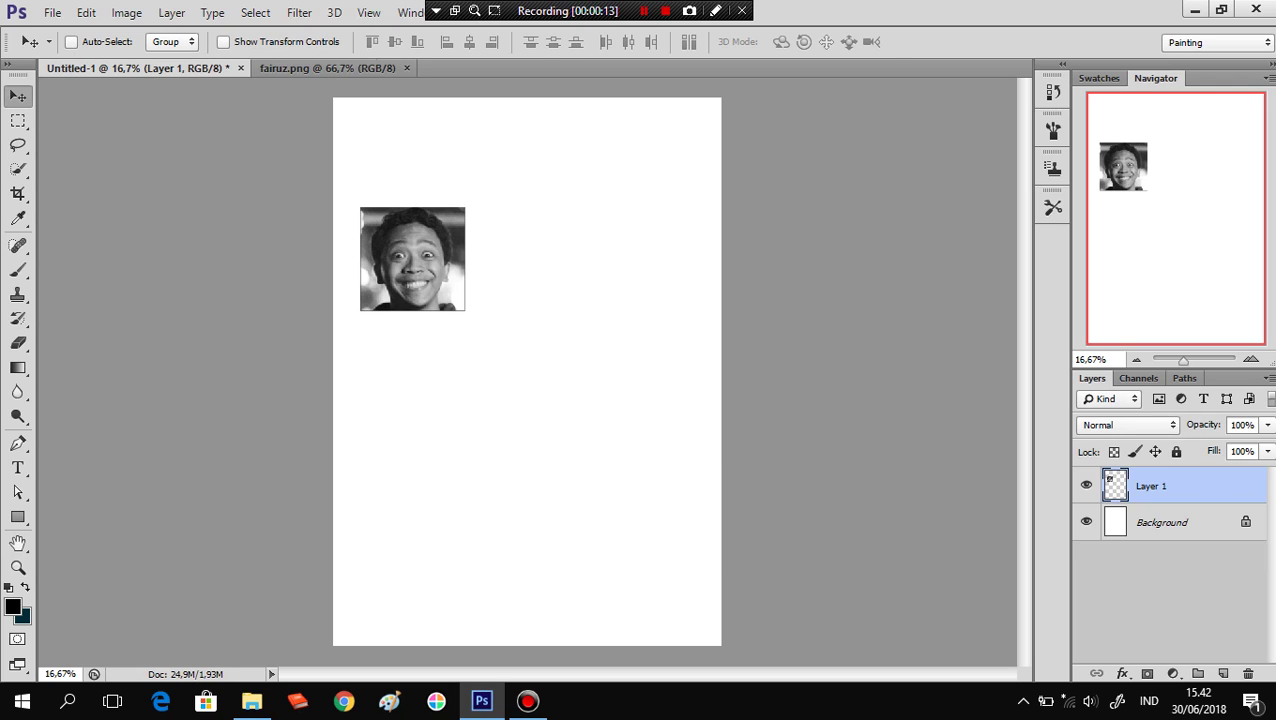
key("ctrl+t")
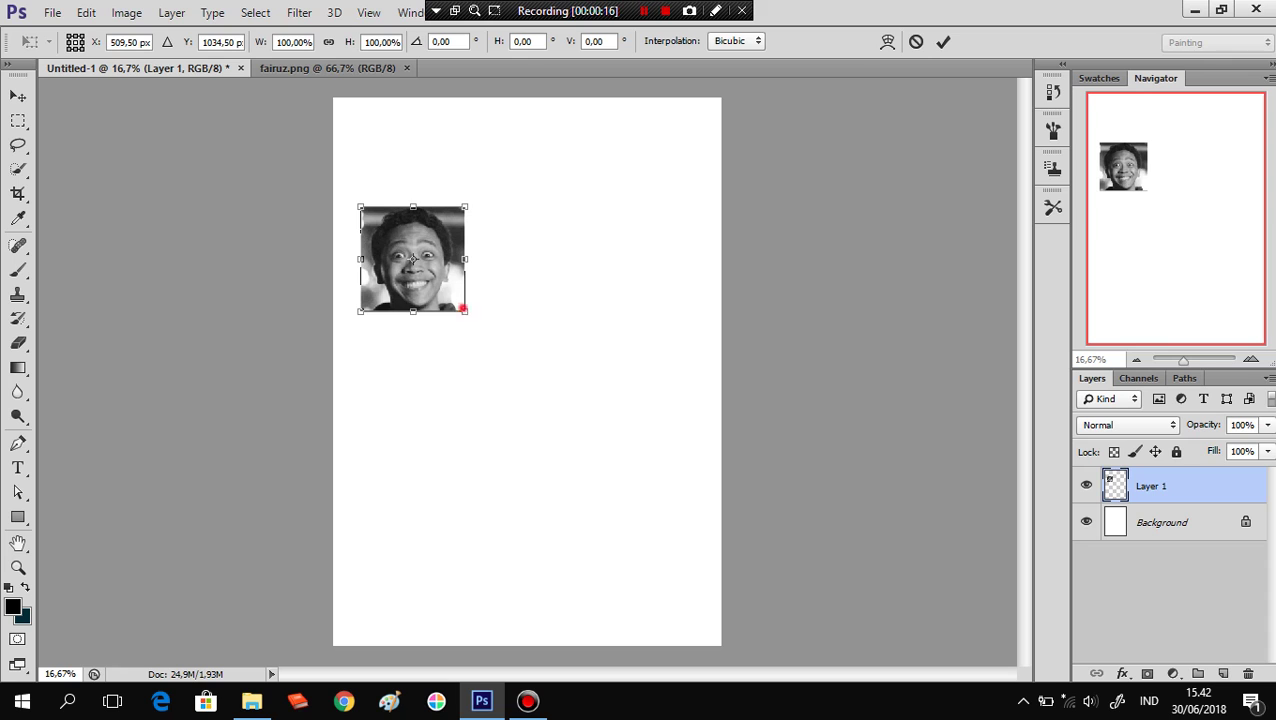
left_click_drag(465, 311, 800, 640)
mouse_move(672, 522)
left_mouse_down()
mouse_move(628, 488)
mouse_move(608, 448)
left_mouse_up()
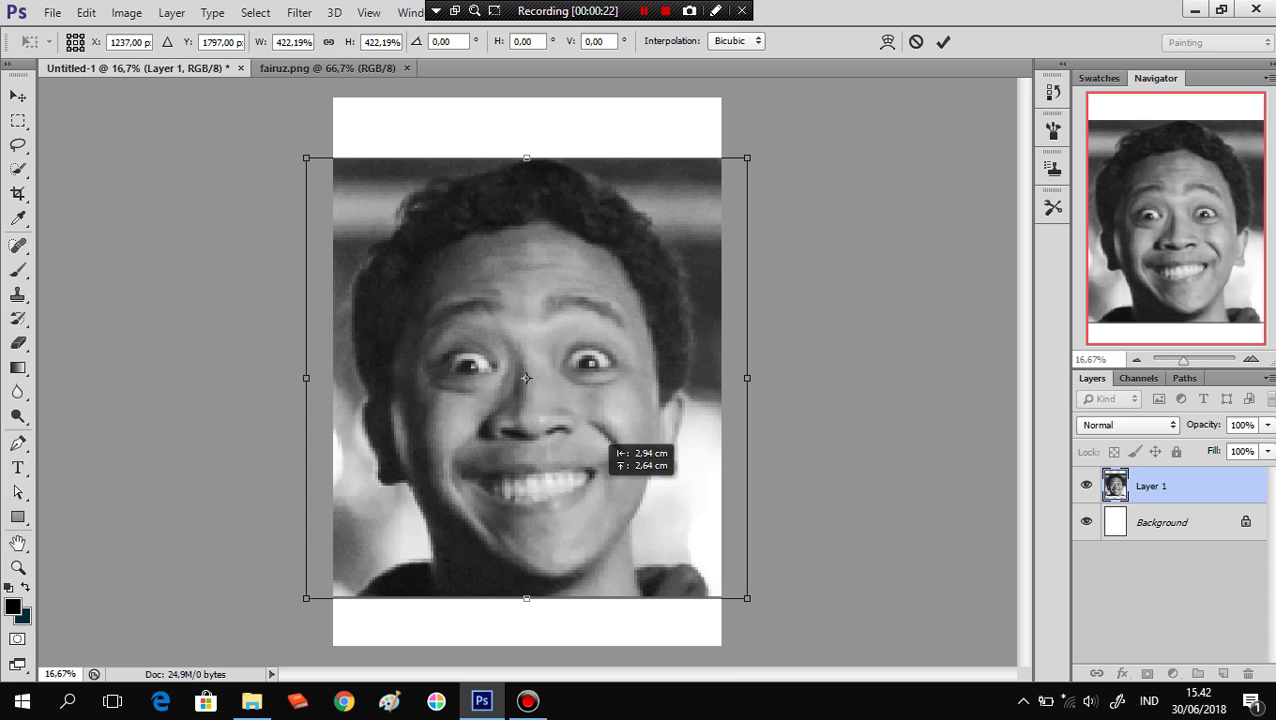
left_click(943, 41)
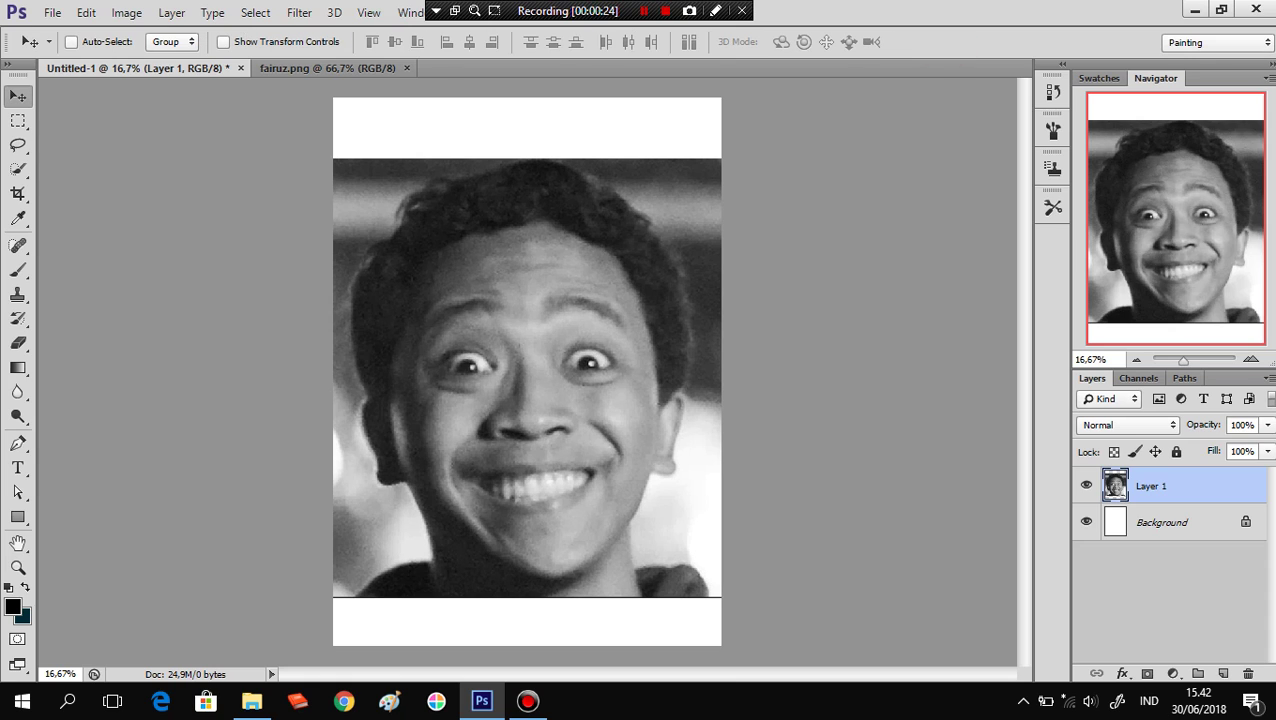
key("p")
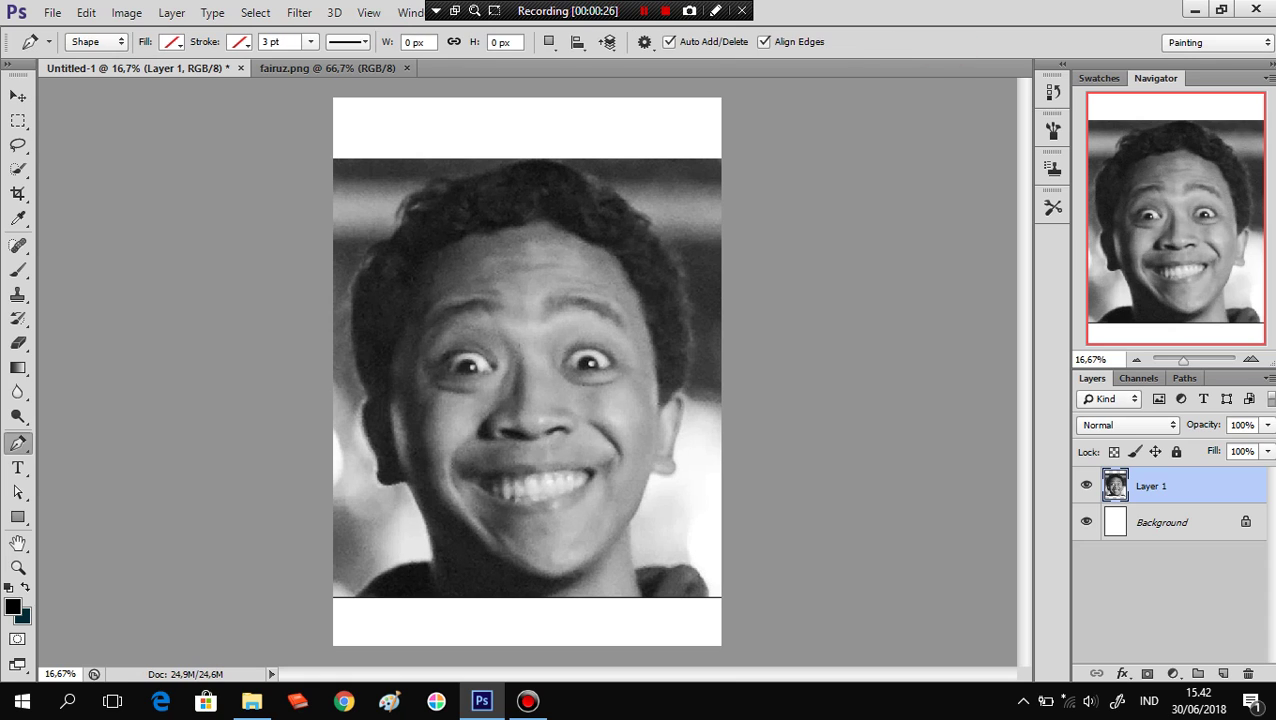
scroll(545, 269, "up", 5)
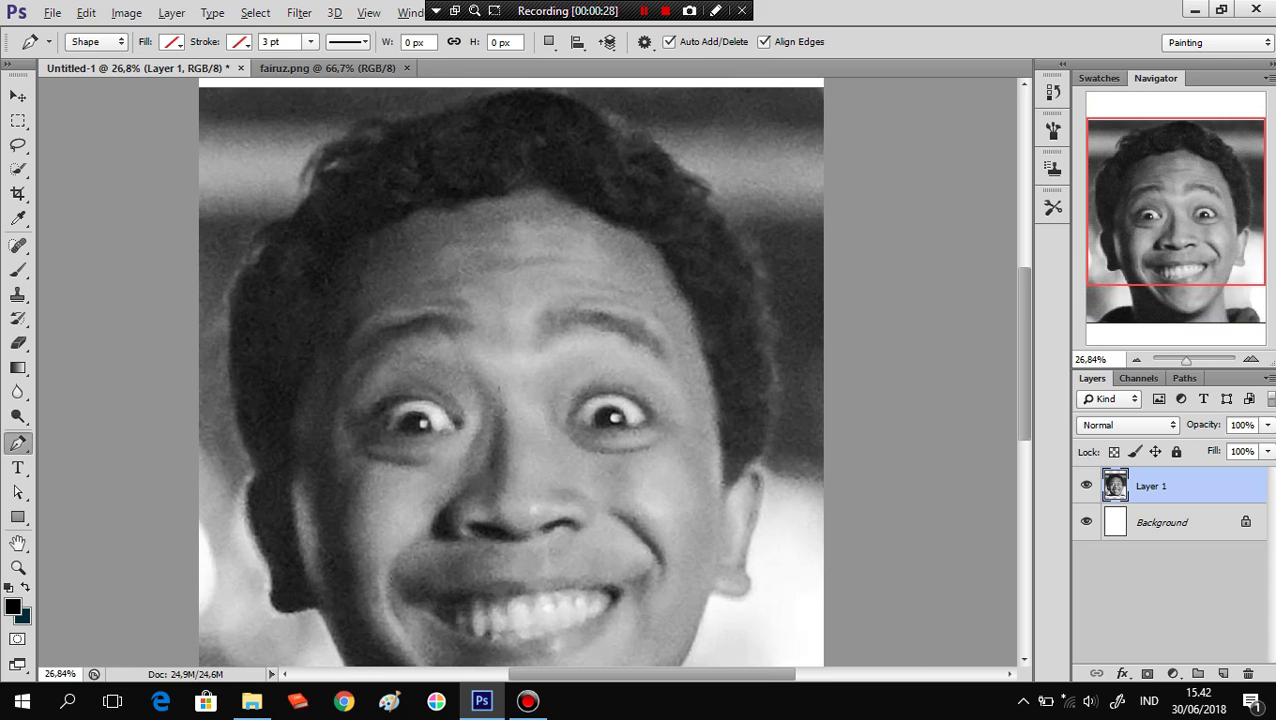
scroll(545, 269, "down", 2)
scroll(545, 269, "down", 2)
scroll(545, 269, "down", 1)
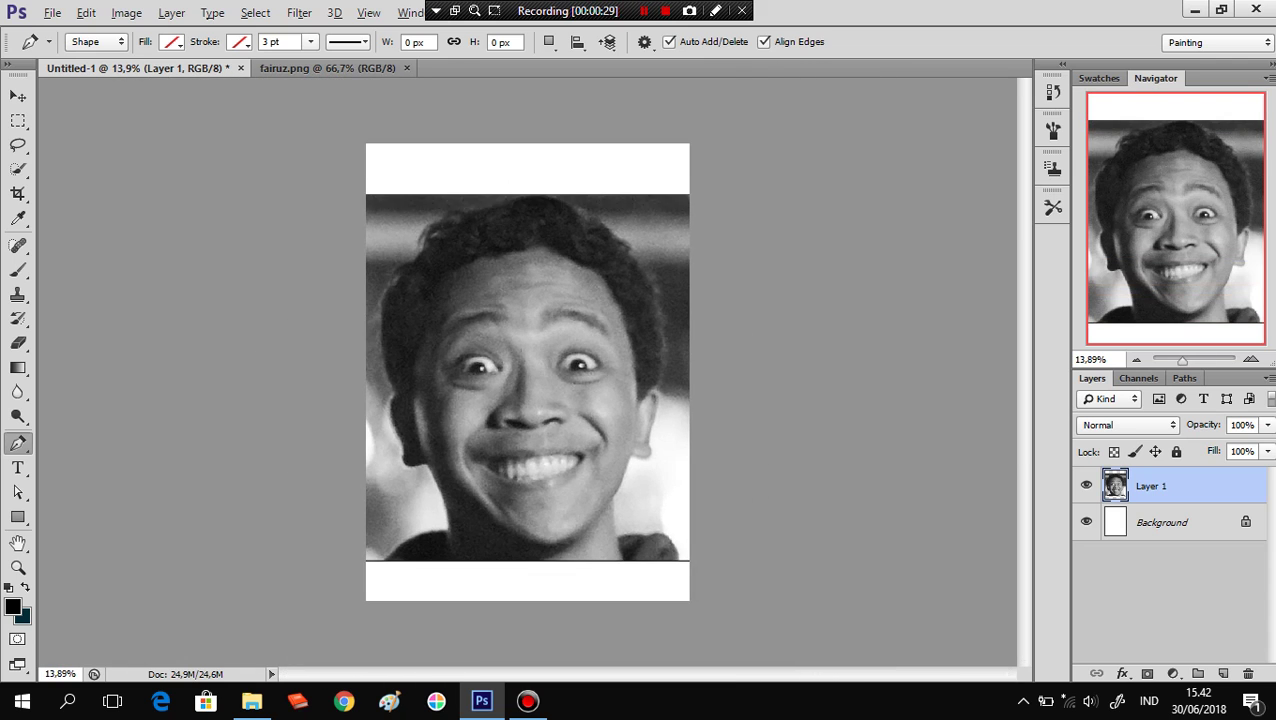
scroll(545, 269, "up", 1)
scroll(545, 269, "up", 2)
scroll(545, 269, "up", 1)
scroll(545, 269, "down", 3)
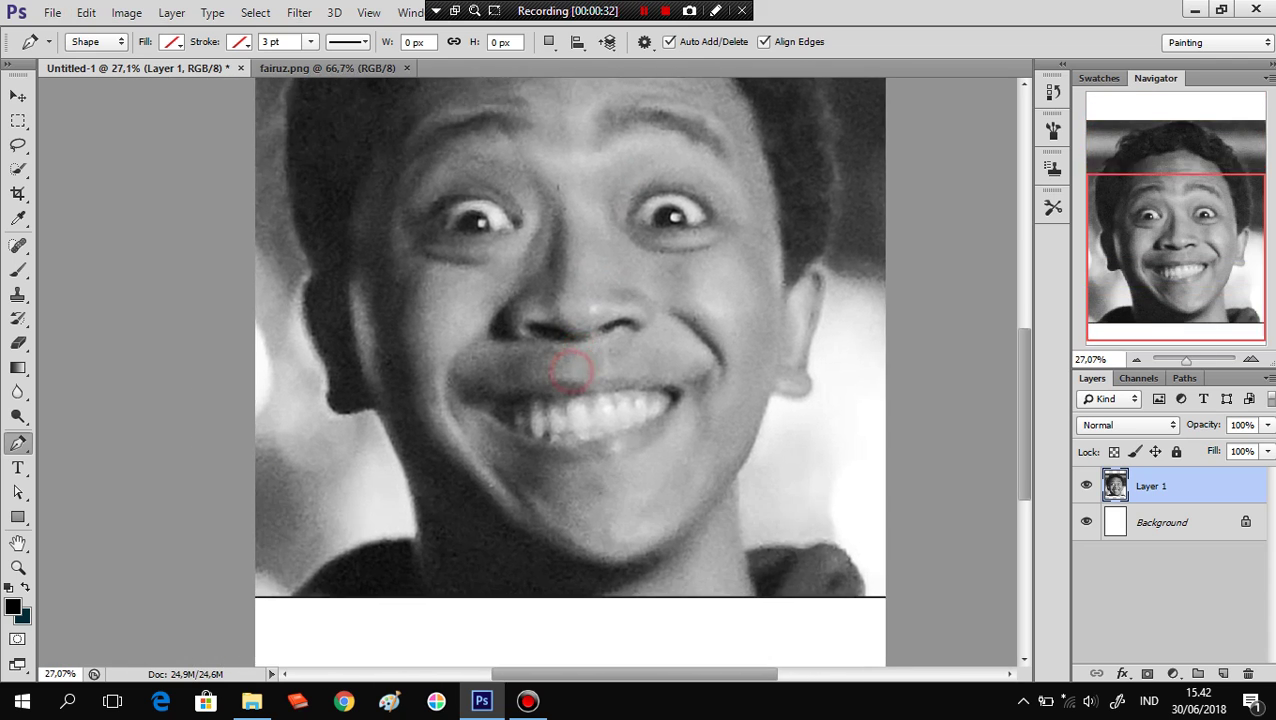
scroll(560, 178, "up", 1)
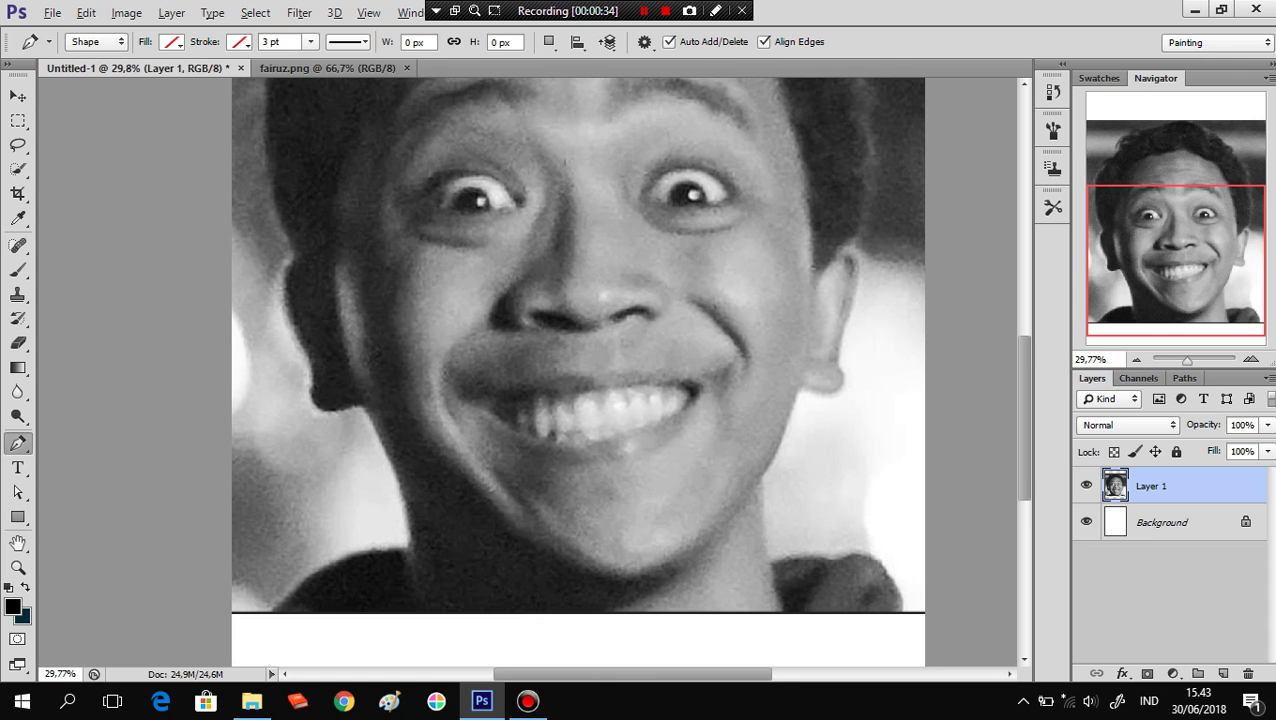
scroll(561, 225, "up", 2)
scroll(561, 225, "up", 1)
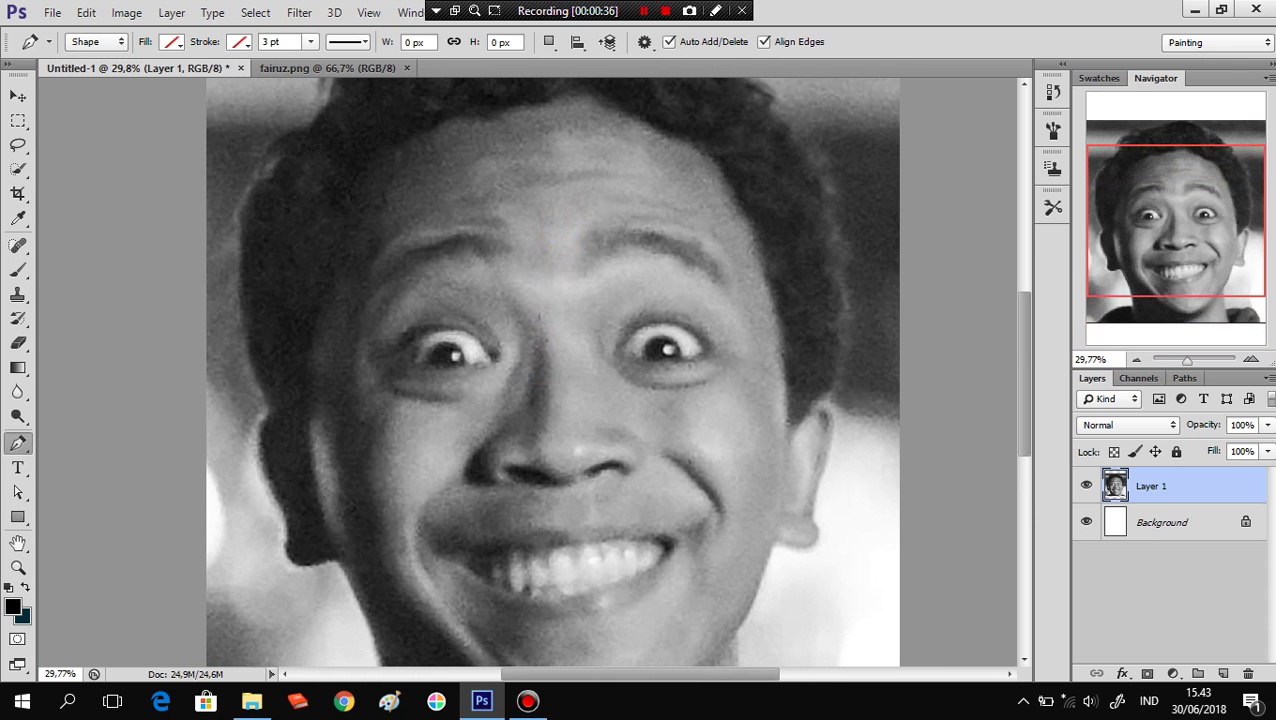
scroll(606, 240, "down", 4)
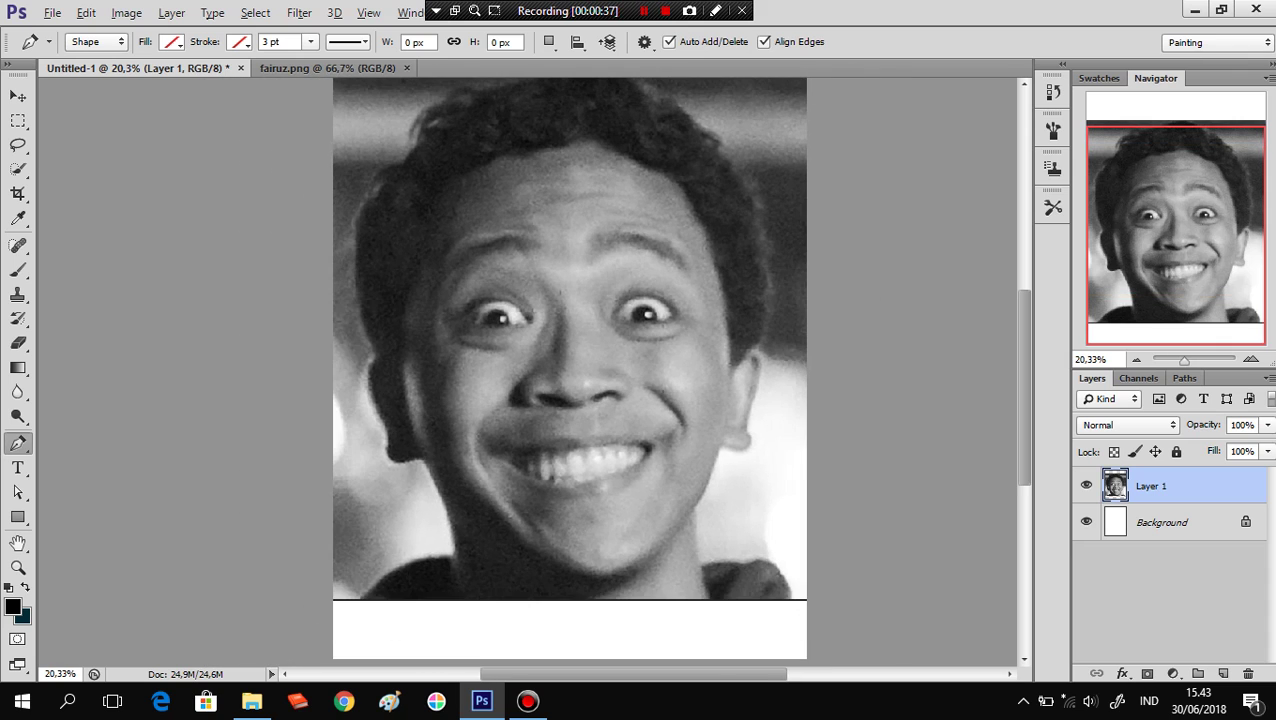
scroll(600, 235, "up", 3)
scroll(600, 235, "down", 3)
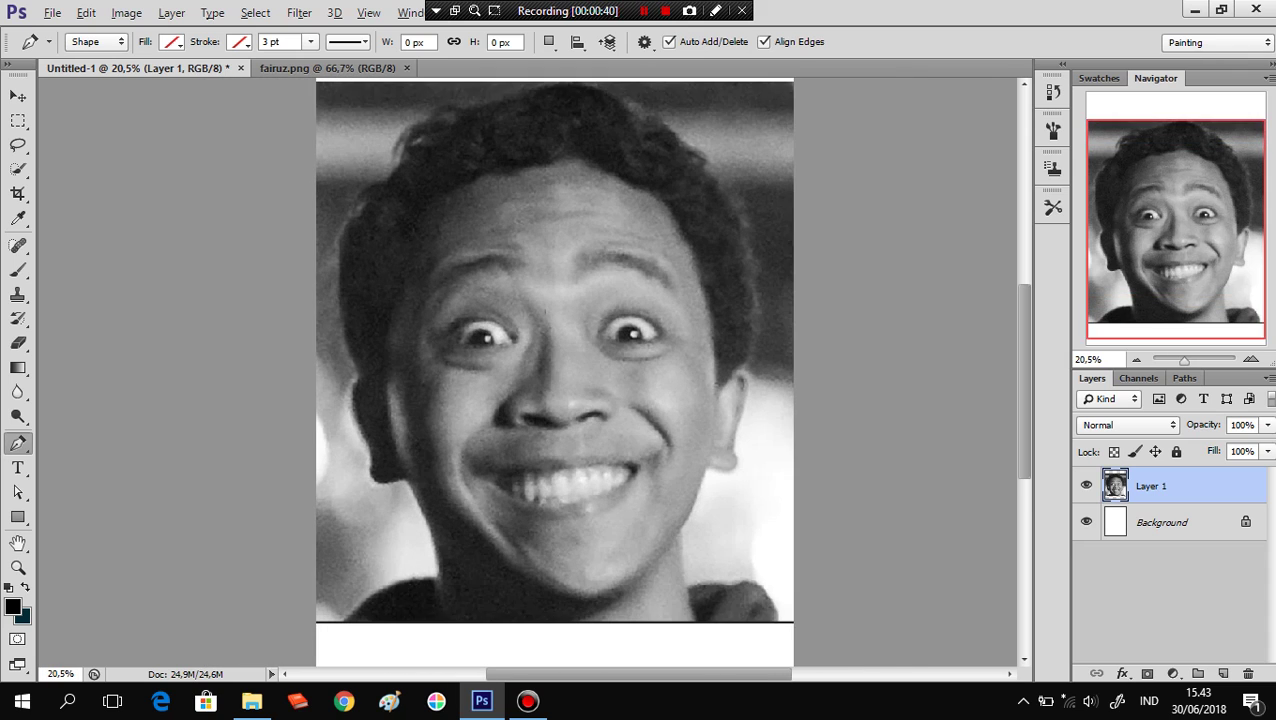
scroll(600, 235, "down", 1)
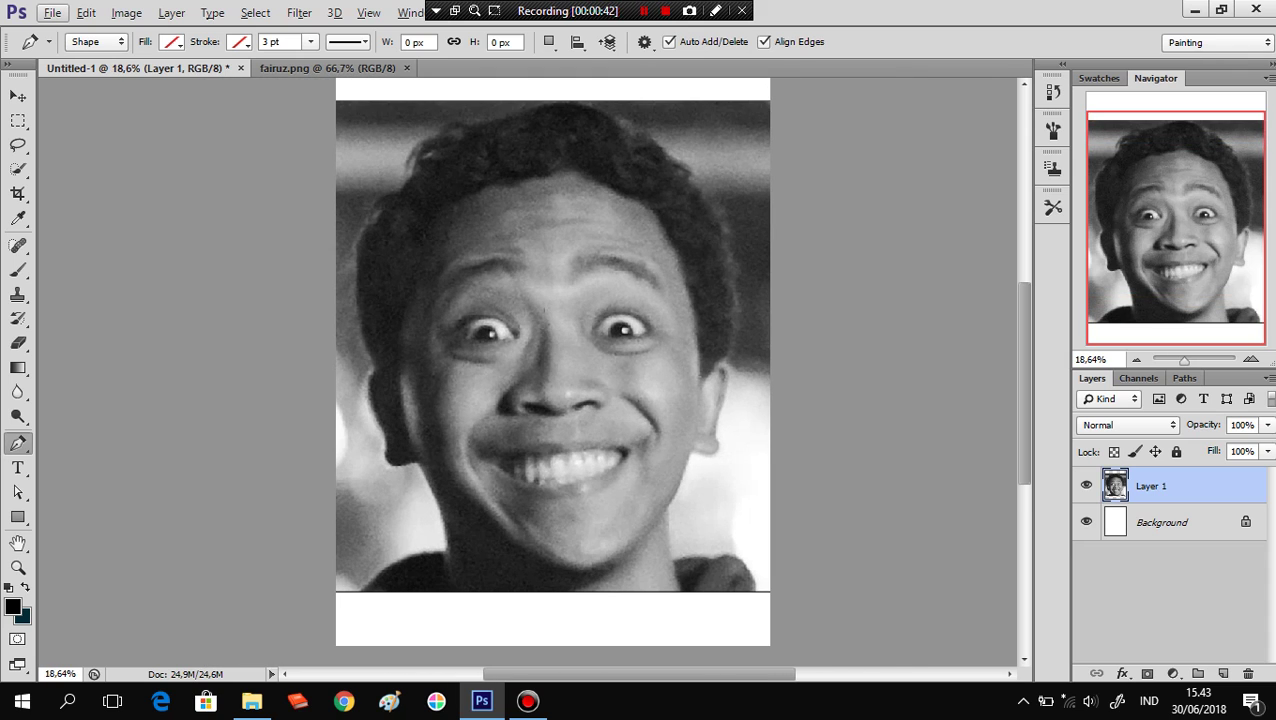
left_click(444, 590)
Trace the pen path up the left neck and jaw to beside the ear.
left_click(441, 561)
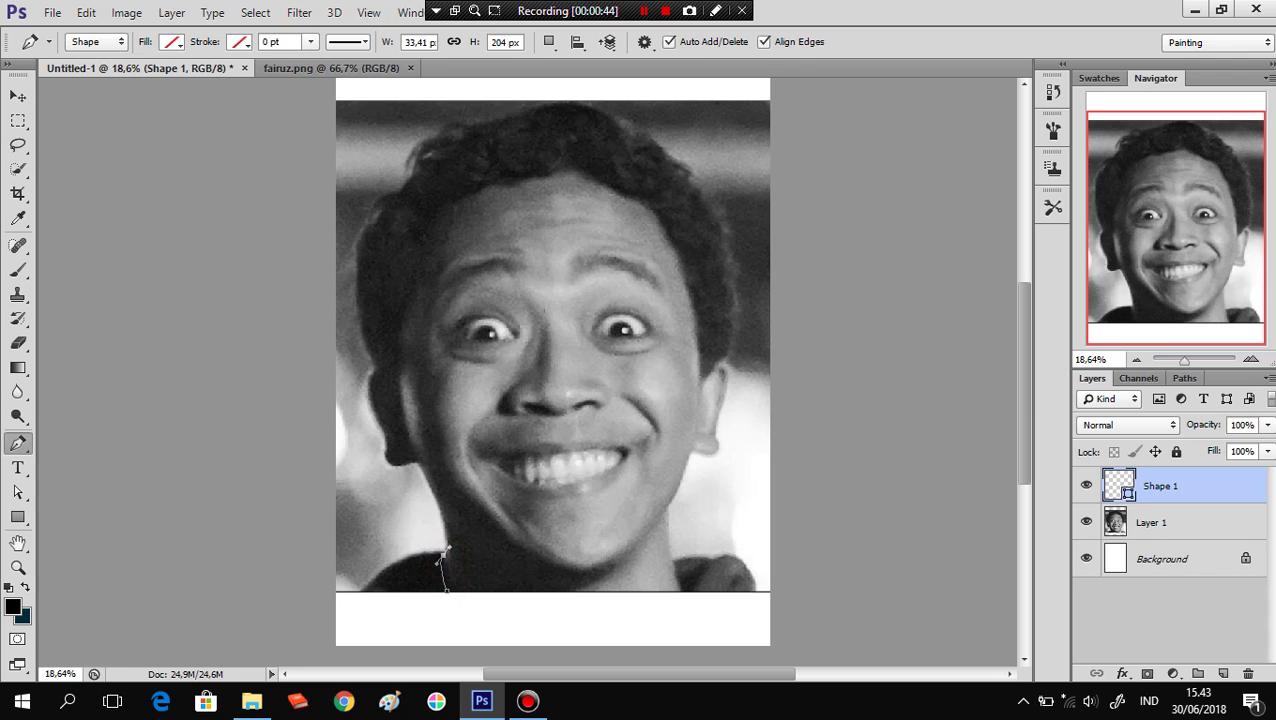
left_click_drag(433, 494, 383, 432)
left_click(416, 460)
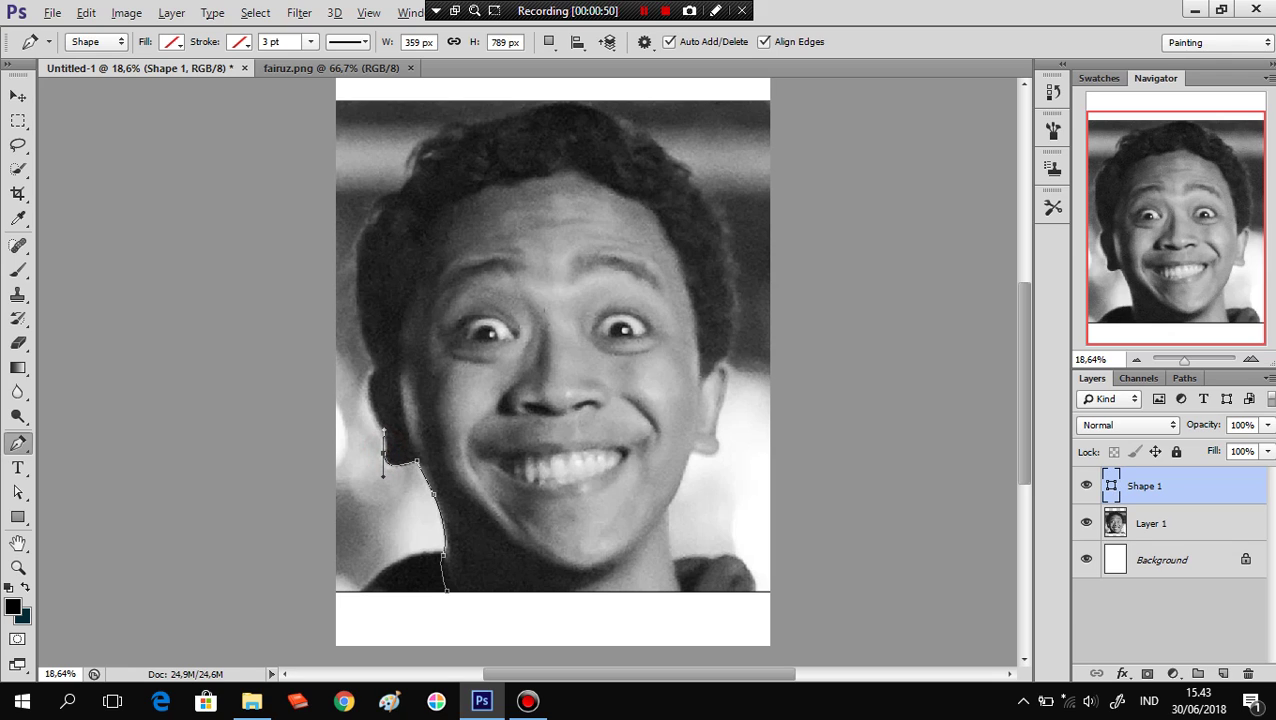
left_click(368, 401)
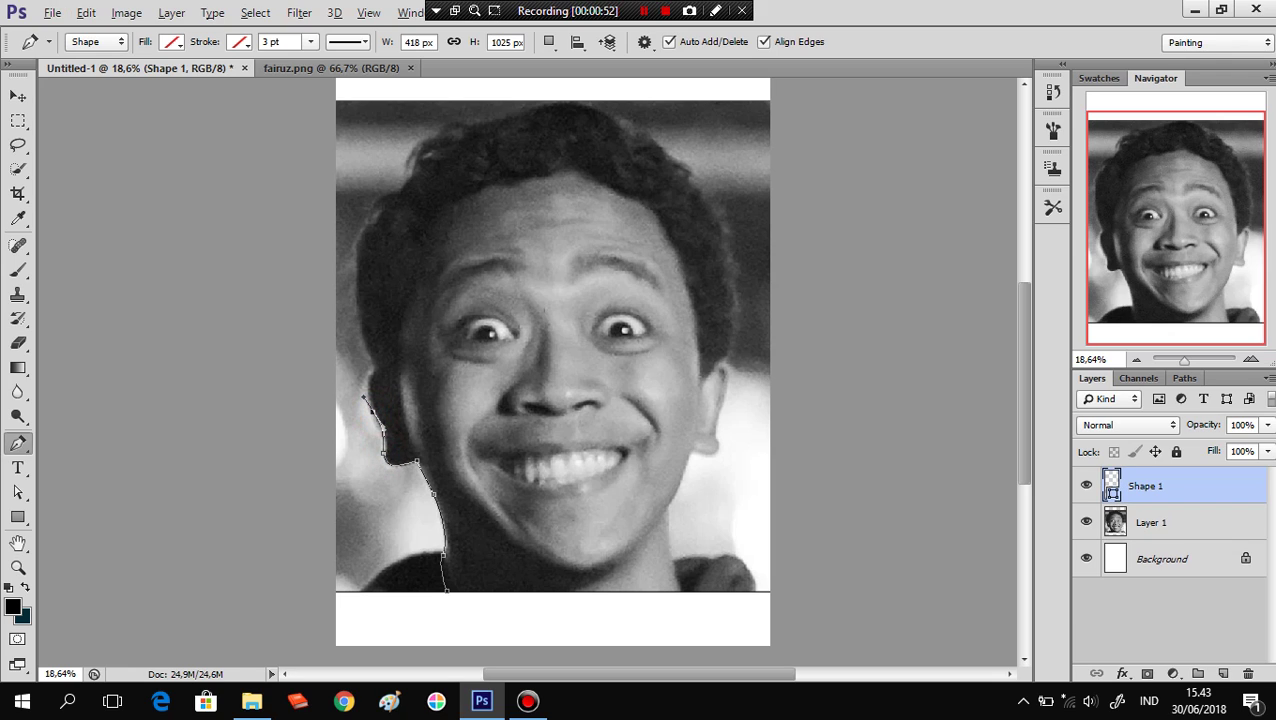
left_click(388, 430)
Continue the outline up the left cheek and face edge toward the hairline.
left_click(372, 371)
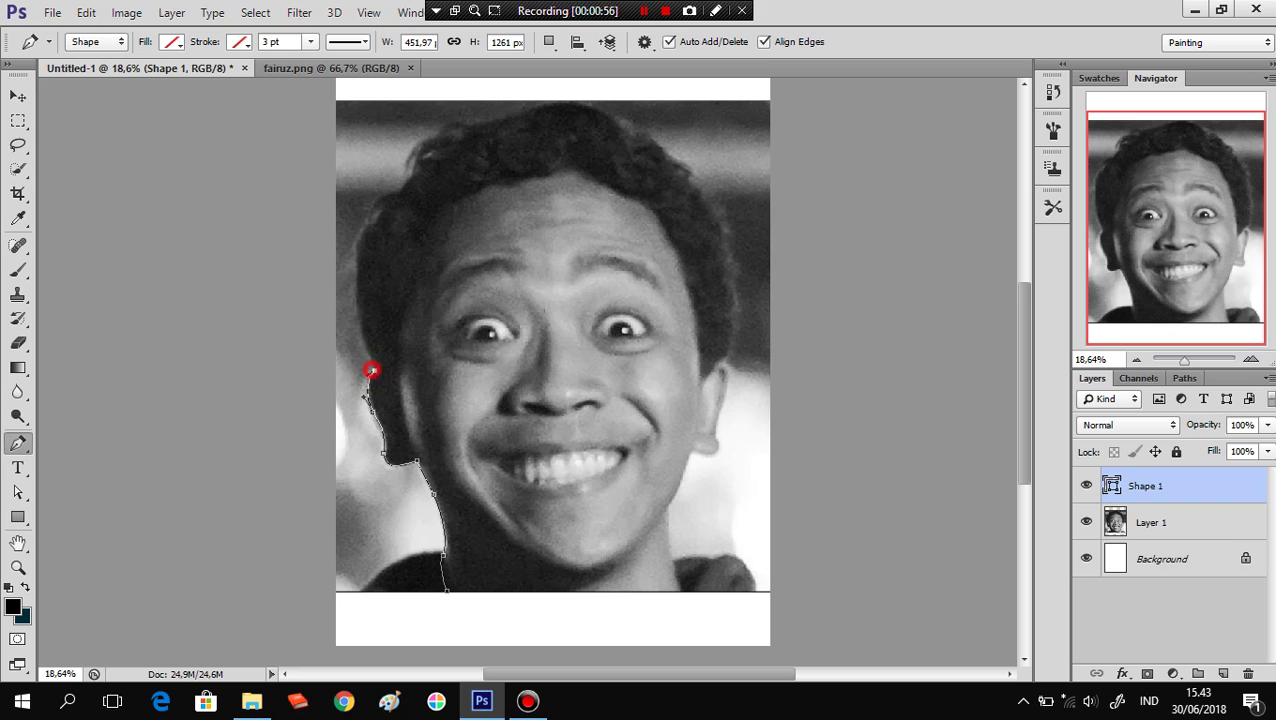
left_click(356, 318)
left_click(358, 286)
left_click(355, 290)
left_click(348, 300)
left_click(356, 271)
scroll(356, 272, "up", 1)
scroll(356, 272, "up", 1)
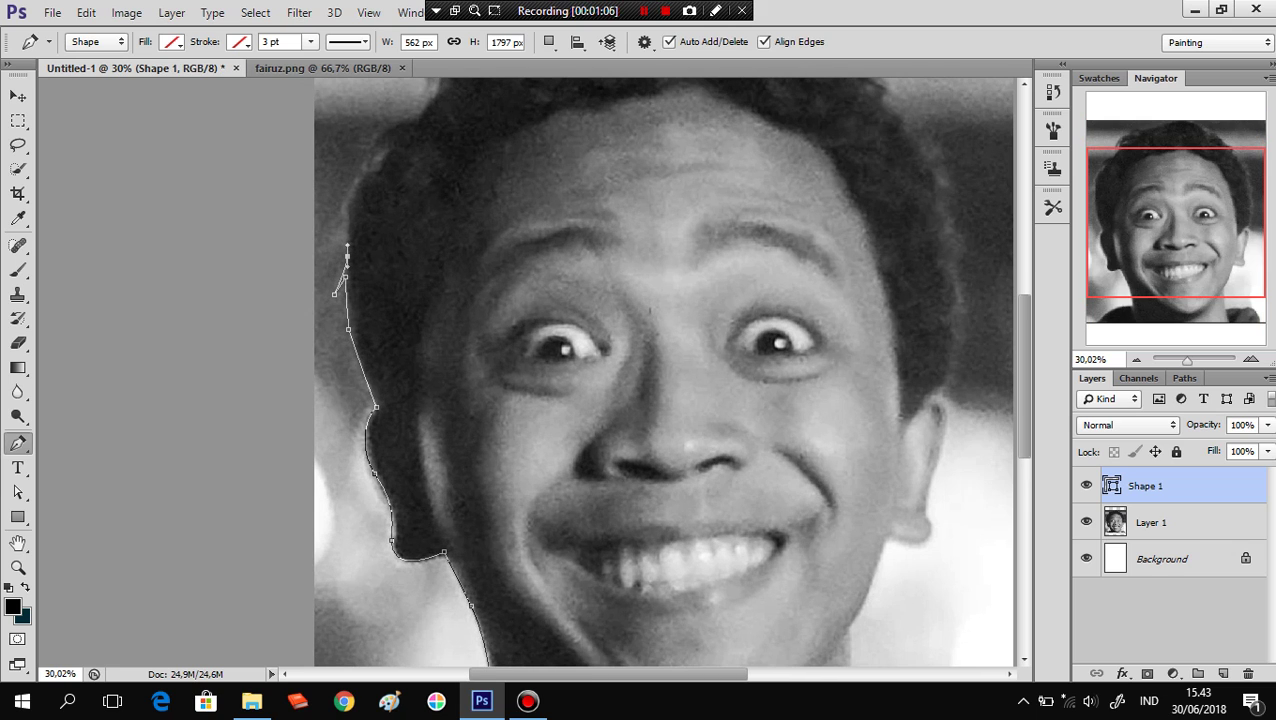
Curve the outline up into the hair, making the top points sharp corners.
left_click(347, 258)
left_click_drag(347, 258, 347, 236)
left_click(334, 245)
left_click_drag(347, 219, 347, 205)
left_click(347, 219)
left_click_drag(345, 206, 349, 193)
left_click(344, 205)
Trace the left hair curls up toward the top of the hair.
left_click(362, 175)
left_click(365, 160)
left_click(383, 148)
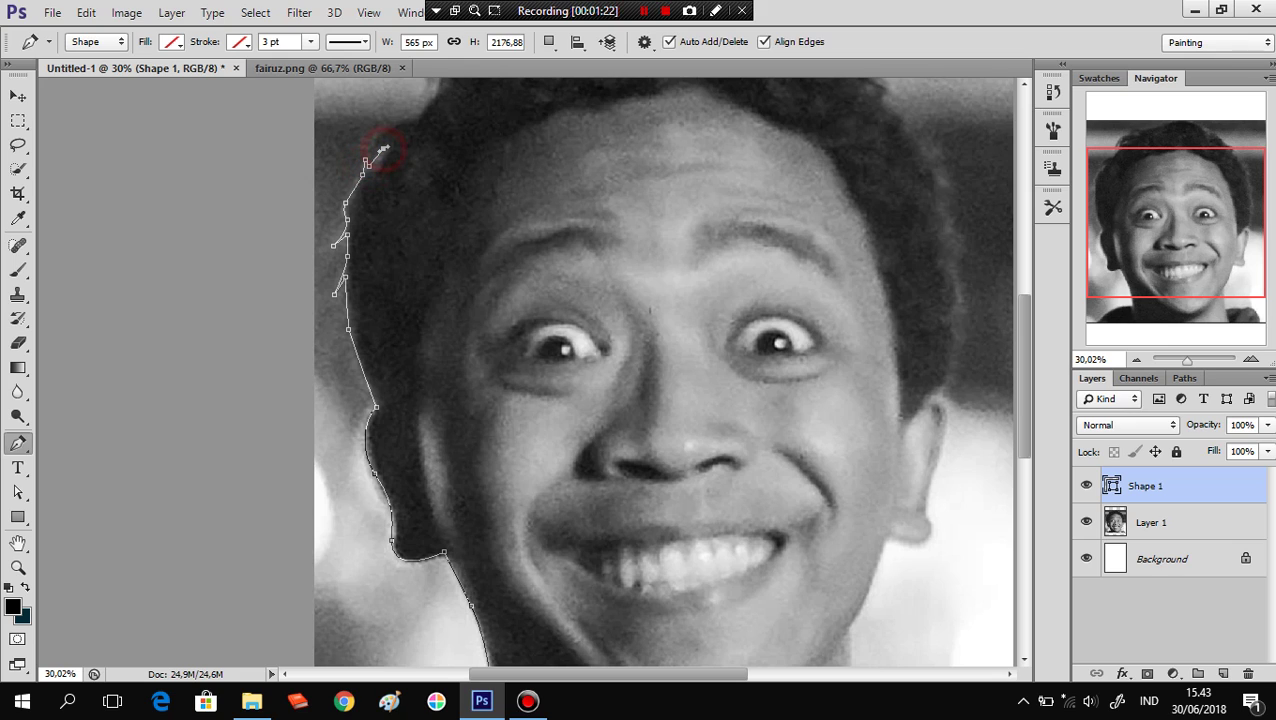
left_click(390, 146)
left_click(369, 144)
left_click_drag(417, 120, 449, 118)
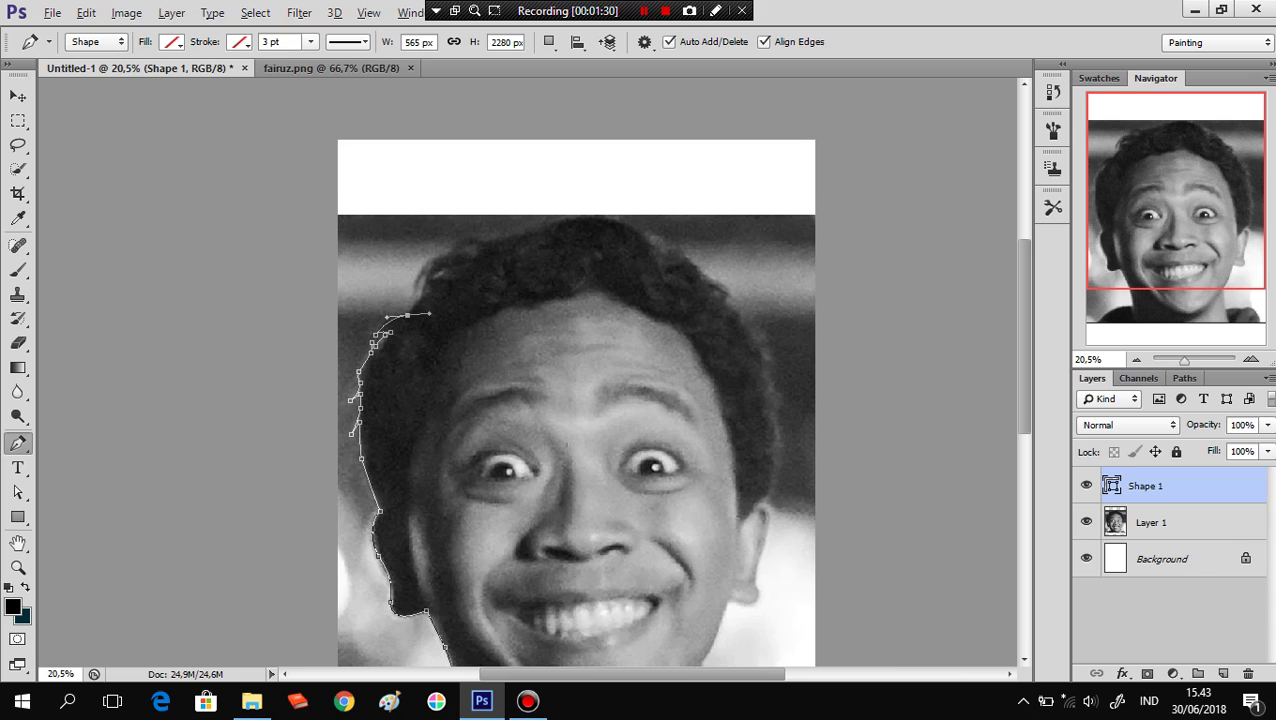
Trace the left hair curls up to a sharp-cornered hair tip.
scroll(497, 135, "up", 2)
left_click_drag(429, 294, 443, 284)
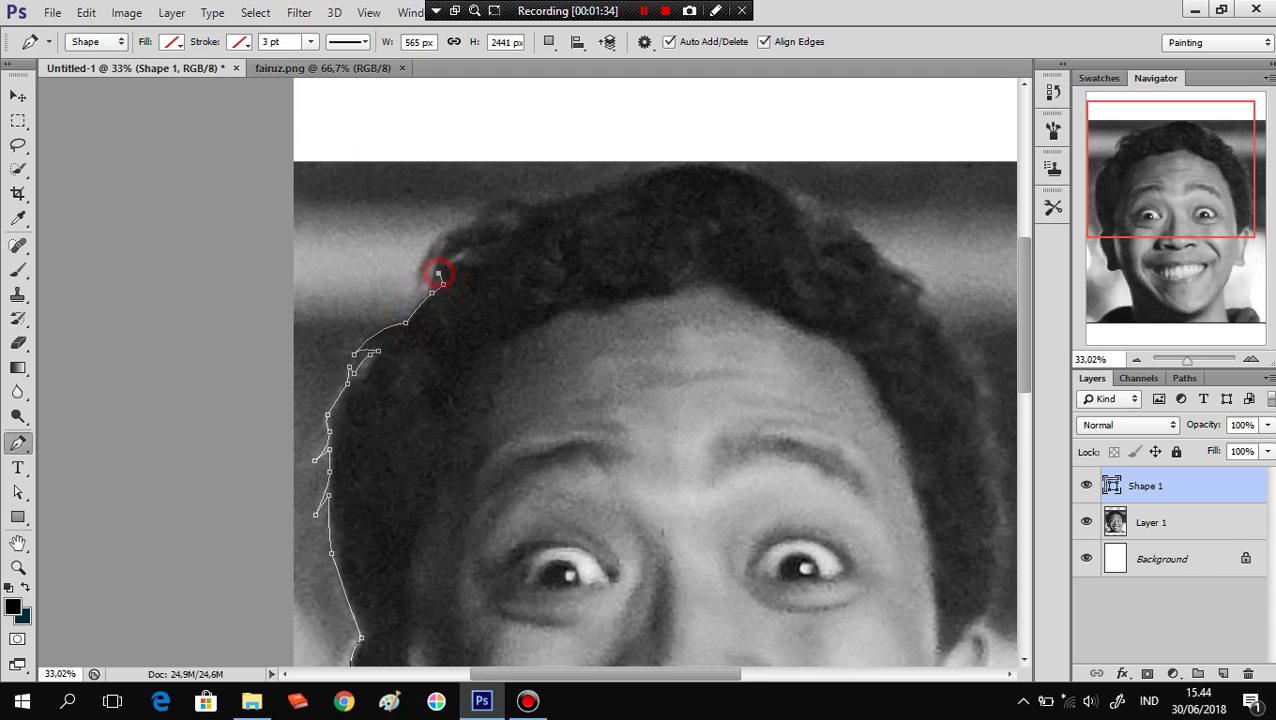
left_click(464, 257)
left_click(464, 253)
left_click_drag(431, 270, 430, 288)
left_click_drag(447, 245, 457, 240)
left_click(446, 245)
Add points through the dip between curls and redo the next curl as a smooth curve.
left_click(425, 267)
left_click(420, 268)
left_click(420, 267)
left_click_drag(447, 236, 425, 240)
left_click(476, 224)
left_click(475, 224)
key("ctrl+z")
left_click_drag(472, 226, 484, 233)
Extend the outline across the top of the hair with curved points.
left_click(471, 225)
left_click(510, 221)
key("ctrl+z")
left_click_drag(497, 212, 569, 215)
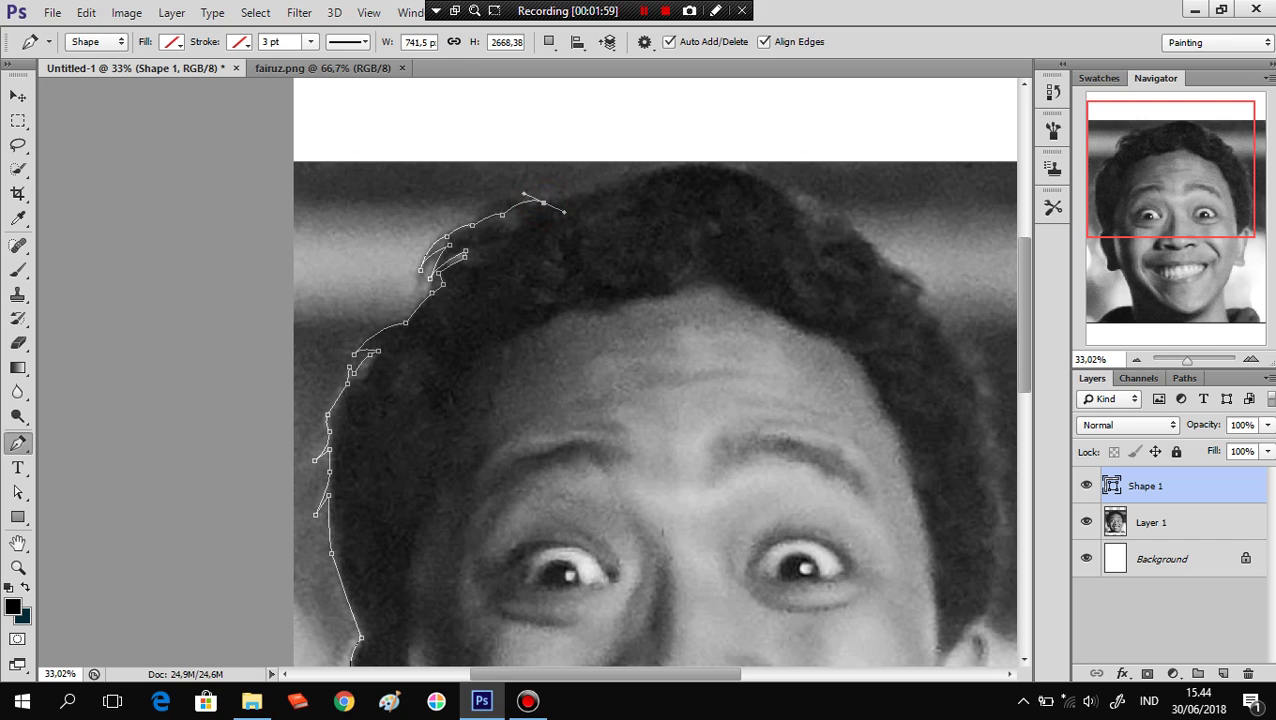
left_click(542, 203)
left_click(594, 191)
left_click_drag(594, 191, 635, 178)
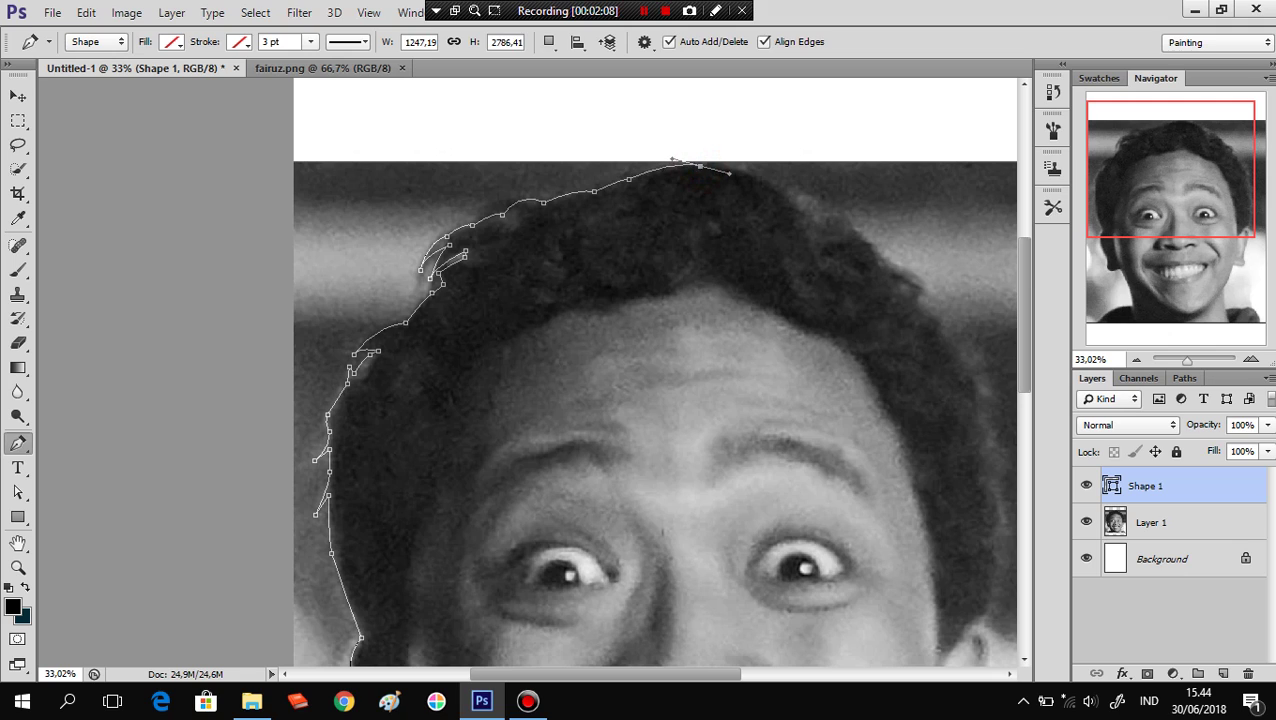
Curve the outline over the crown of the hair toward the right.
left_click(729, 168)
left_click_drag(729, 168, 771, 183)
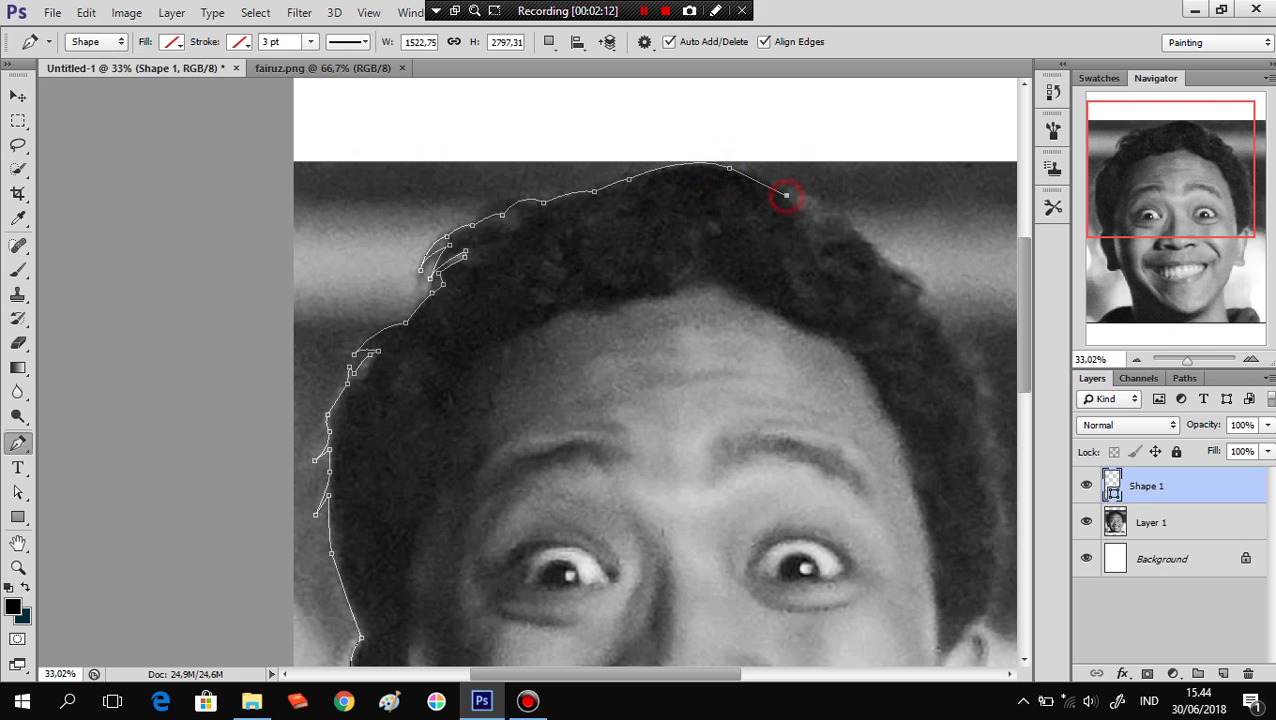
left_click(785, 189)
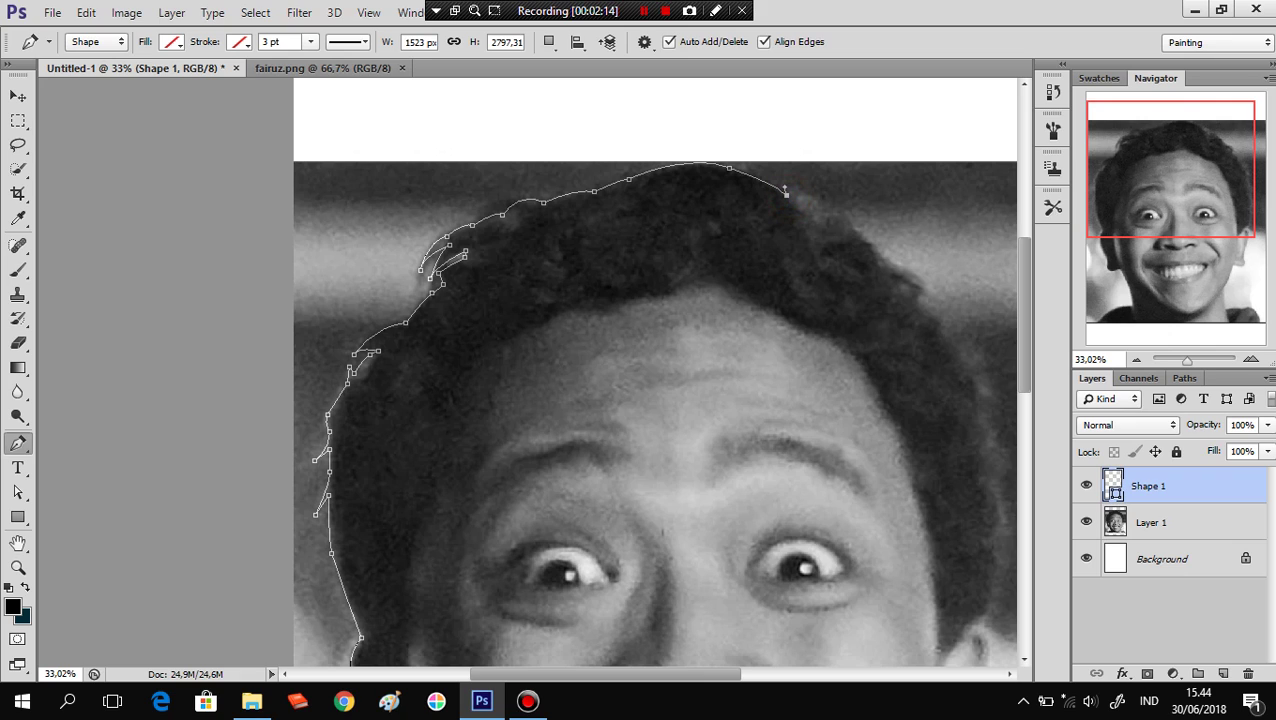
left_click_drag(787, 195, 812, 195)
left_click(822, 208)
left_click(815, 203)
left_click(817, 212)
Start the outline down the right side of the hair and pan that side into view.
left_click_drag(847, 219, 862, 233)
left_click(863, 237)
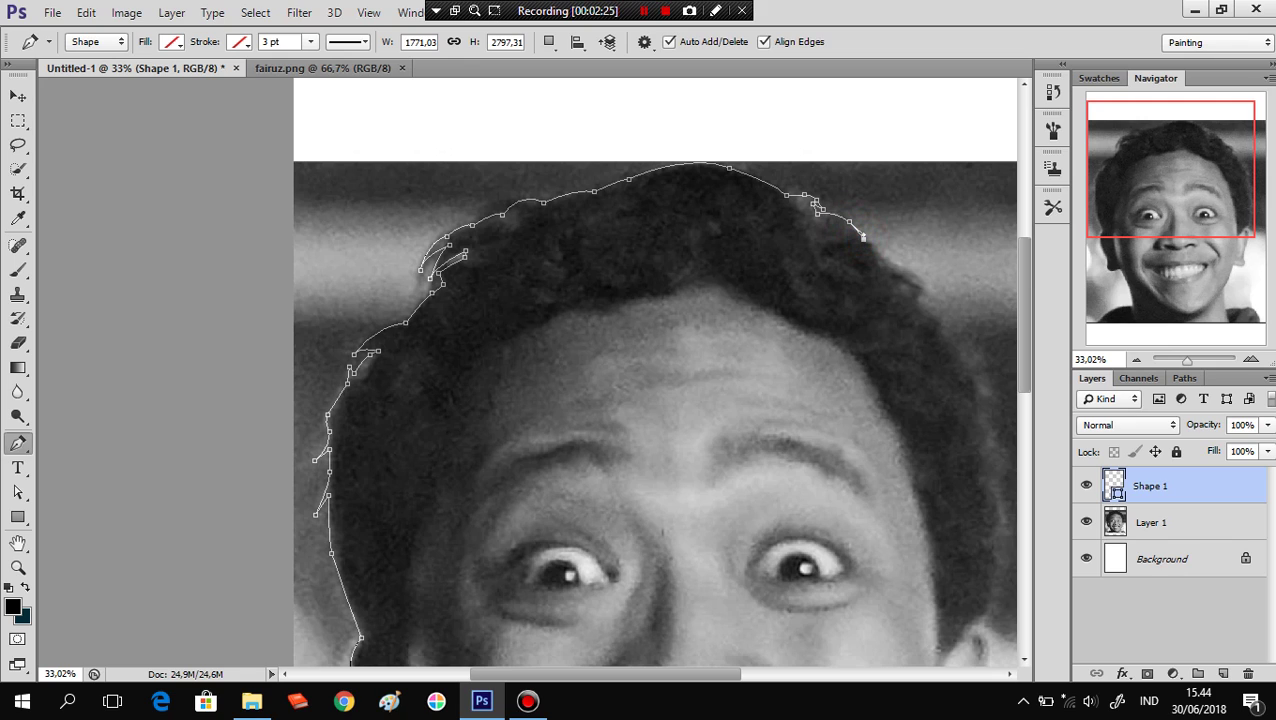
left_click(875, 252)
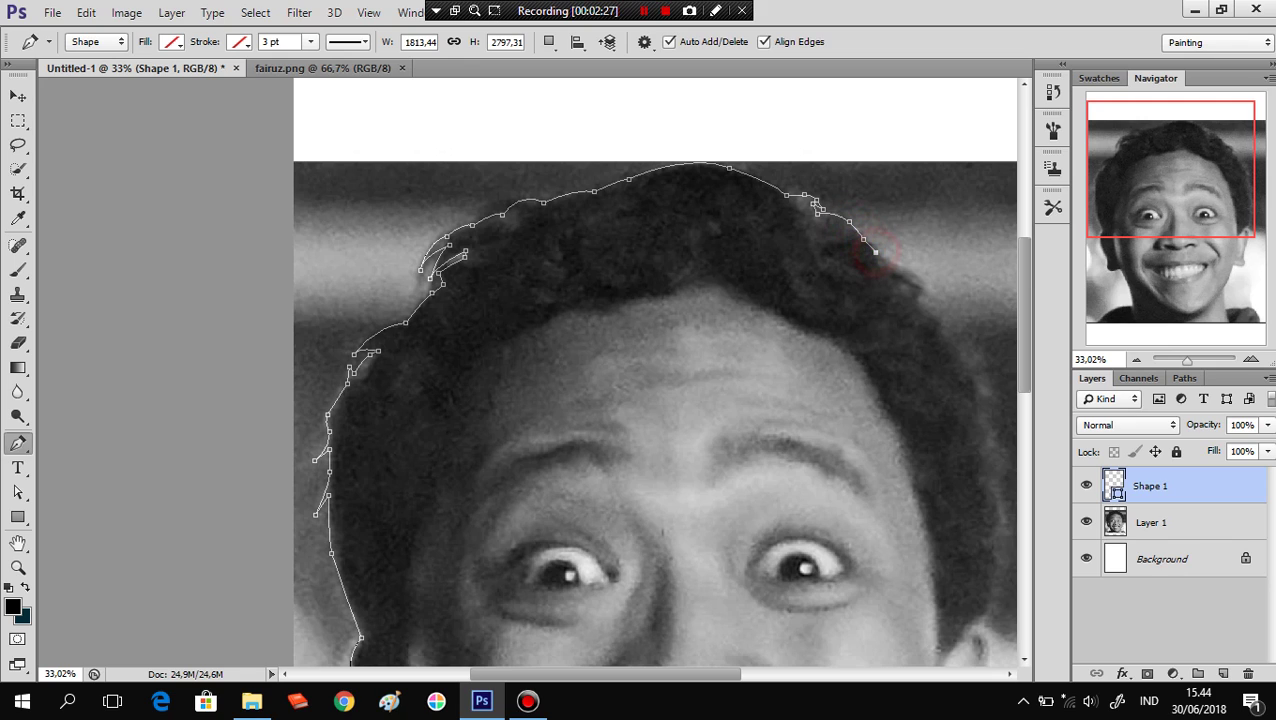
left_click(875, 251)
mouse_move(875, 251)
left_mouse_down()
mouse_move(640, 139)
mouse_move(670, 200)
left_mouse_up()
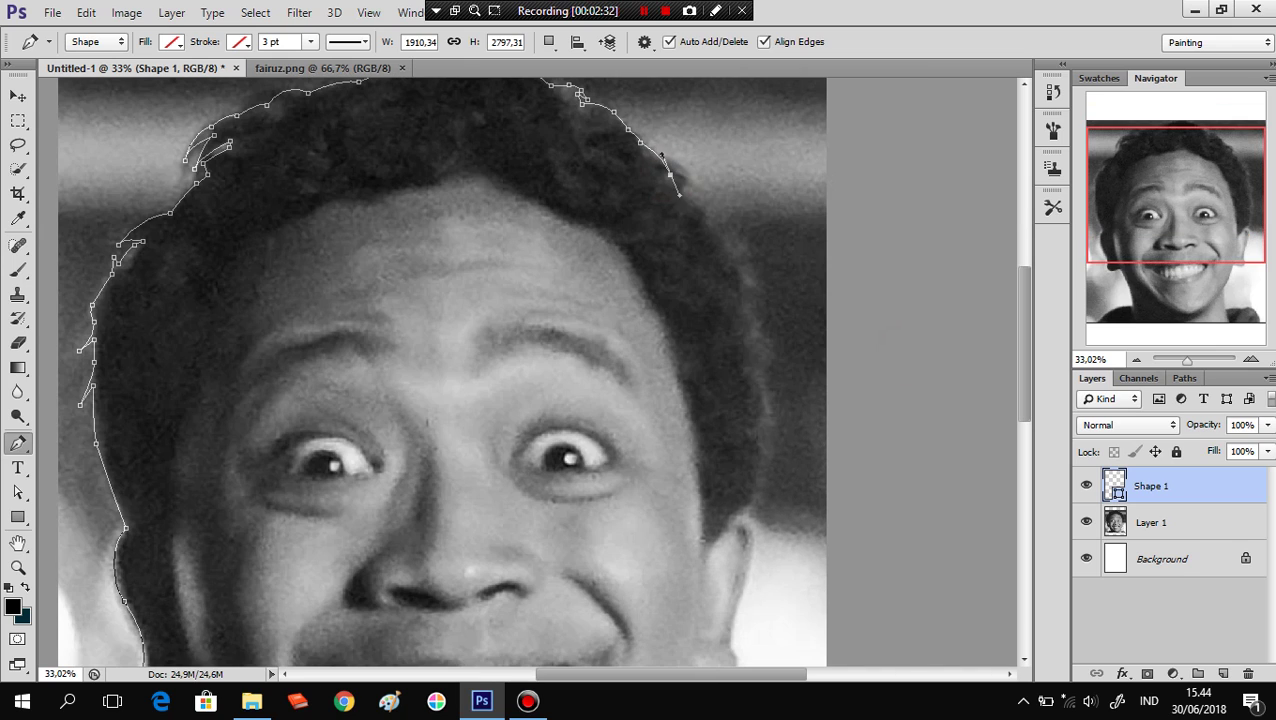
Re-place the misplaced point and trace the right hair curls downward with a sharp corner.
key("ctrl+z")
left_click(682, 167)
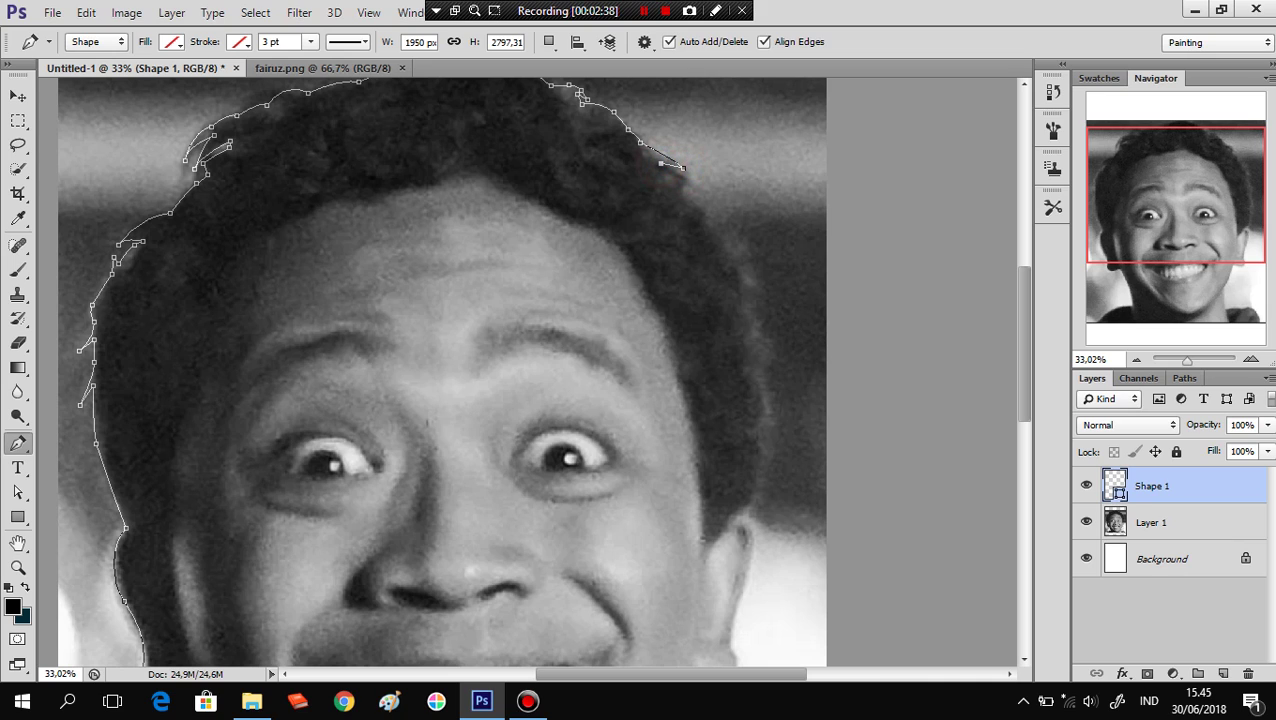
left_click(683, 167)
left_click(692, 181)
left_click(693, 180)
left_click(684, 190)
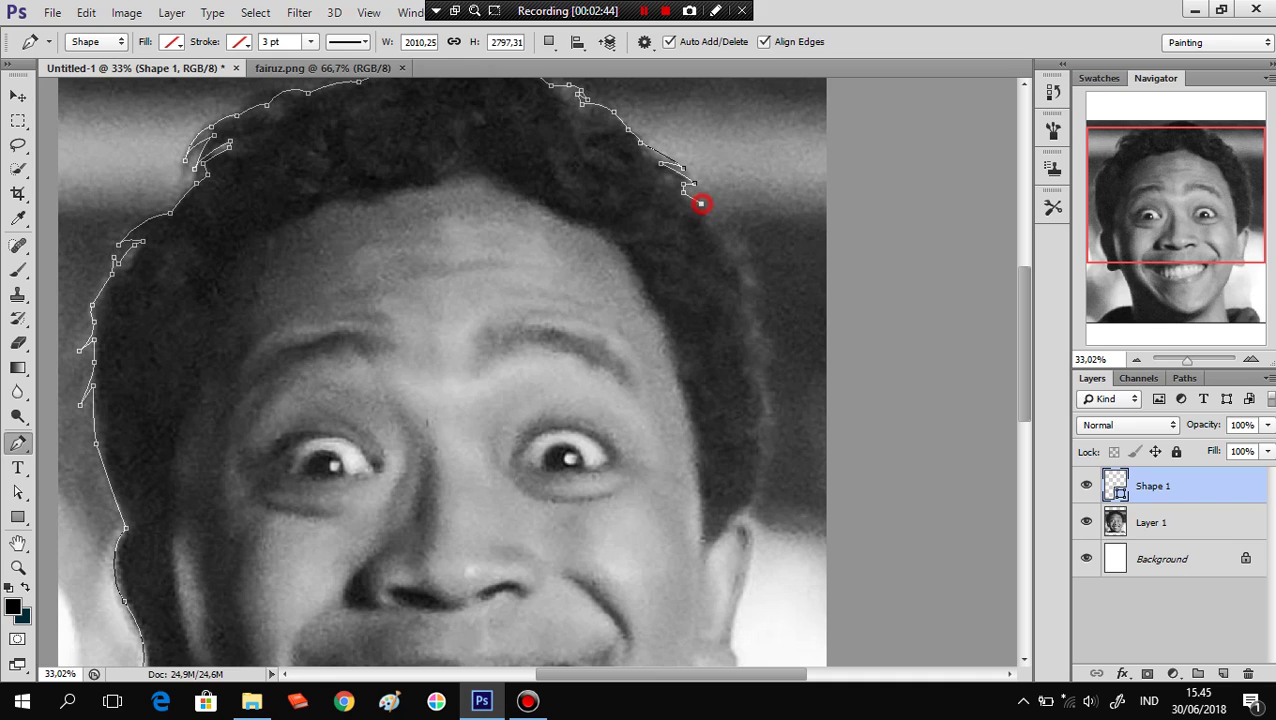
left_click(706, 211)
left_click(705, 212)
Extend the outline down beside the temple and side of the head.
left_click(732, 247)
left_click(733, 246)
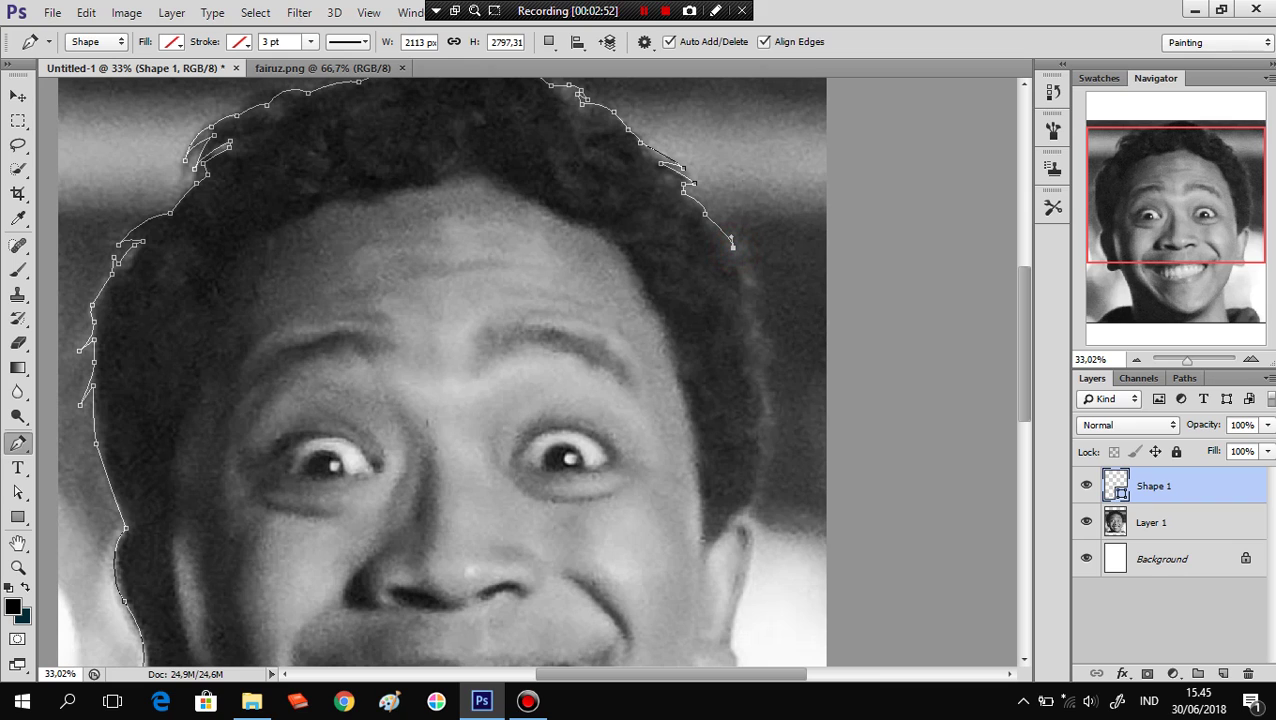
left_click(740, 289)
left_click(740, 289)
left_click_drag(748, 340, 771, 323)
left_click(748, 340, "alt")
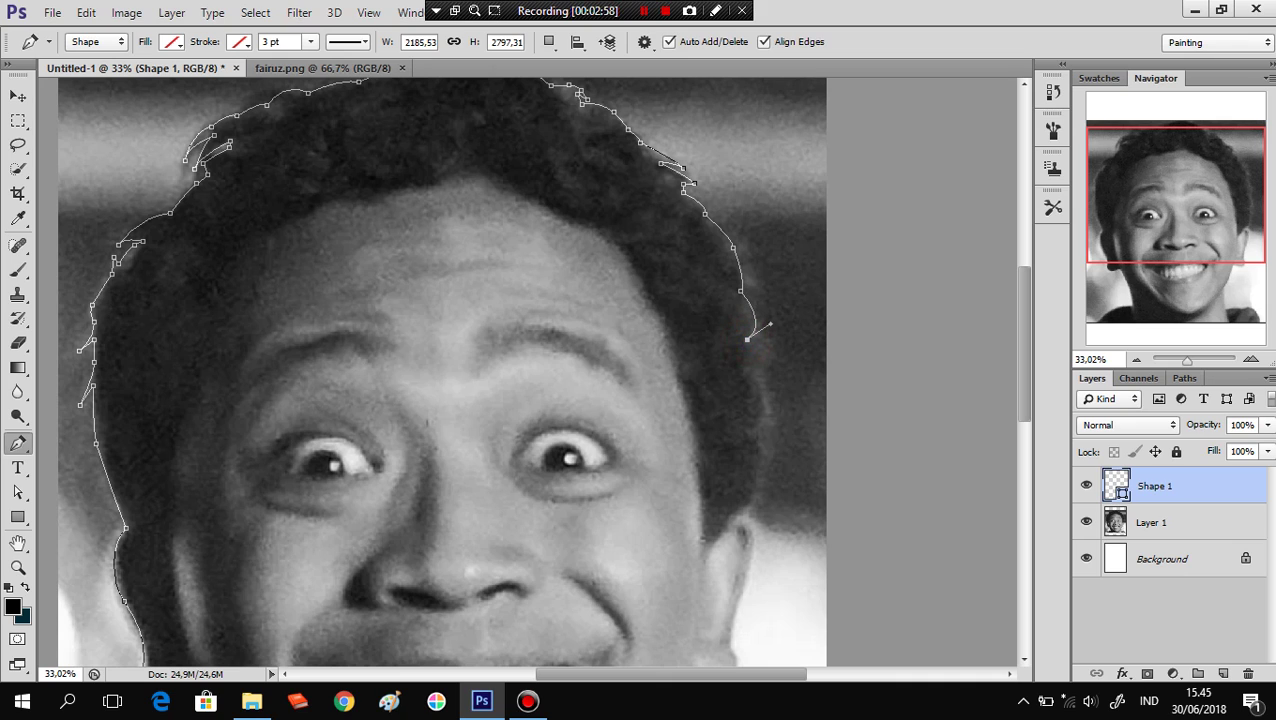
Continue down the right hairline to the top of the ear with sharp corners.
left_click_drag(741, 362, 764, 362)
left_click(741, 362, "alt")
left_click_drag(748, 430, 781, 405)
left_click(748, 430, "alt")
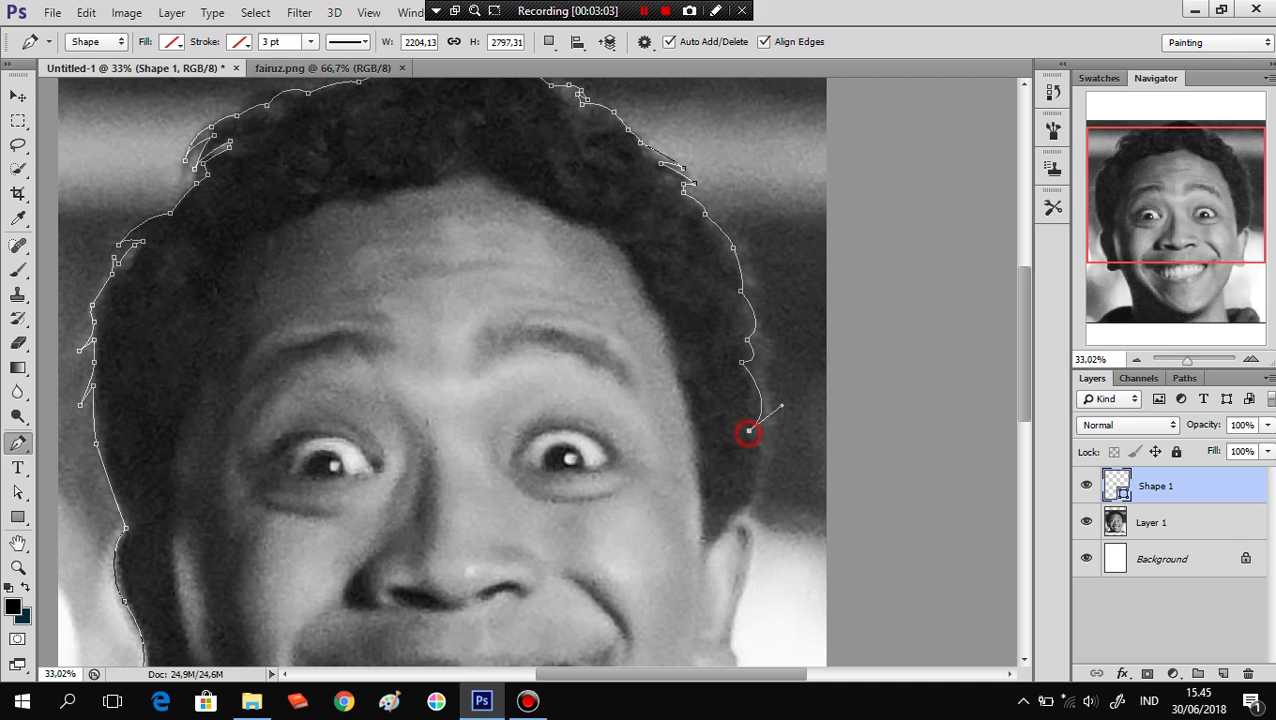
left_click_drag(756, 480, 734, 514)
left_click(756, 480, "alt")
Trace the outline around the top of the ear using sharp corner points.
left_click(744, 507, "alt")
left_click_drag(782, 636, 632, 427)
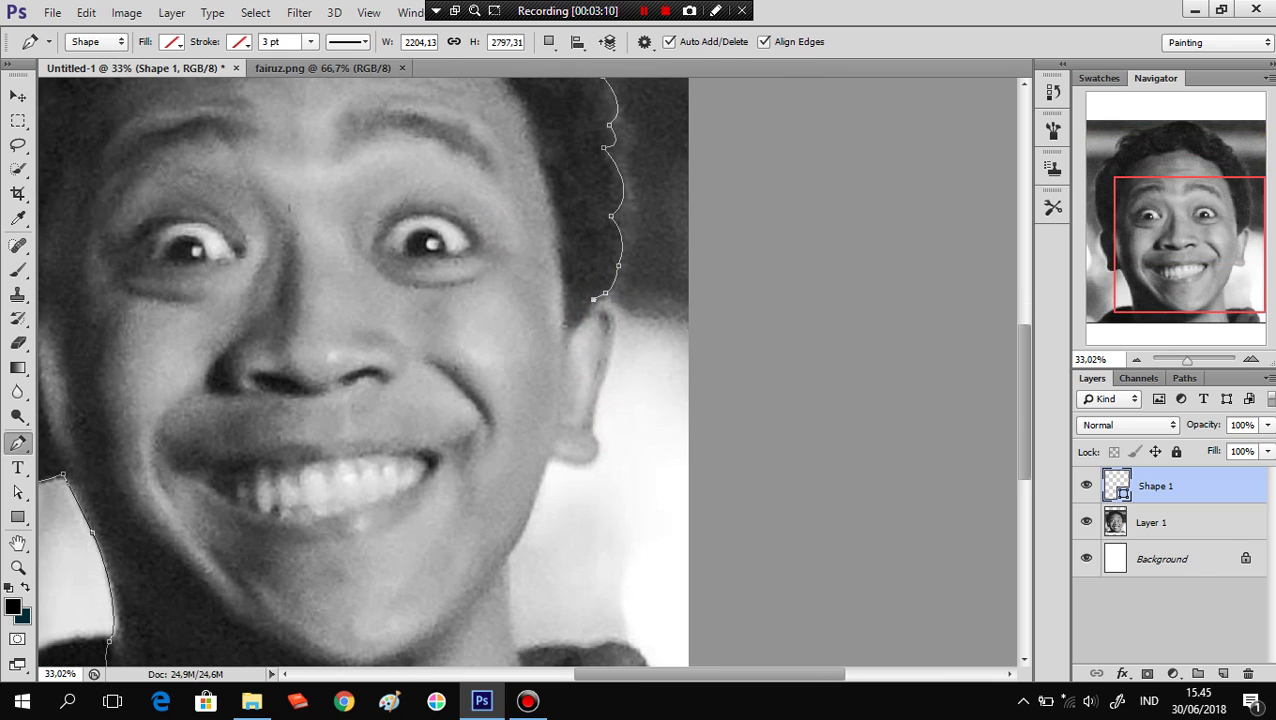
left_click_drag(609, 352, 585, 407)
left_click(609, 352, "alt")
left_click_drag(591, 429, 595, 439)
left_click(591, 429, "alt")
Curve the outline around the earlobe, undoing and redoing misplaced points.
left_click_drag(596, 455, 582, 463)
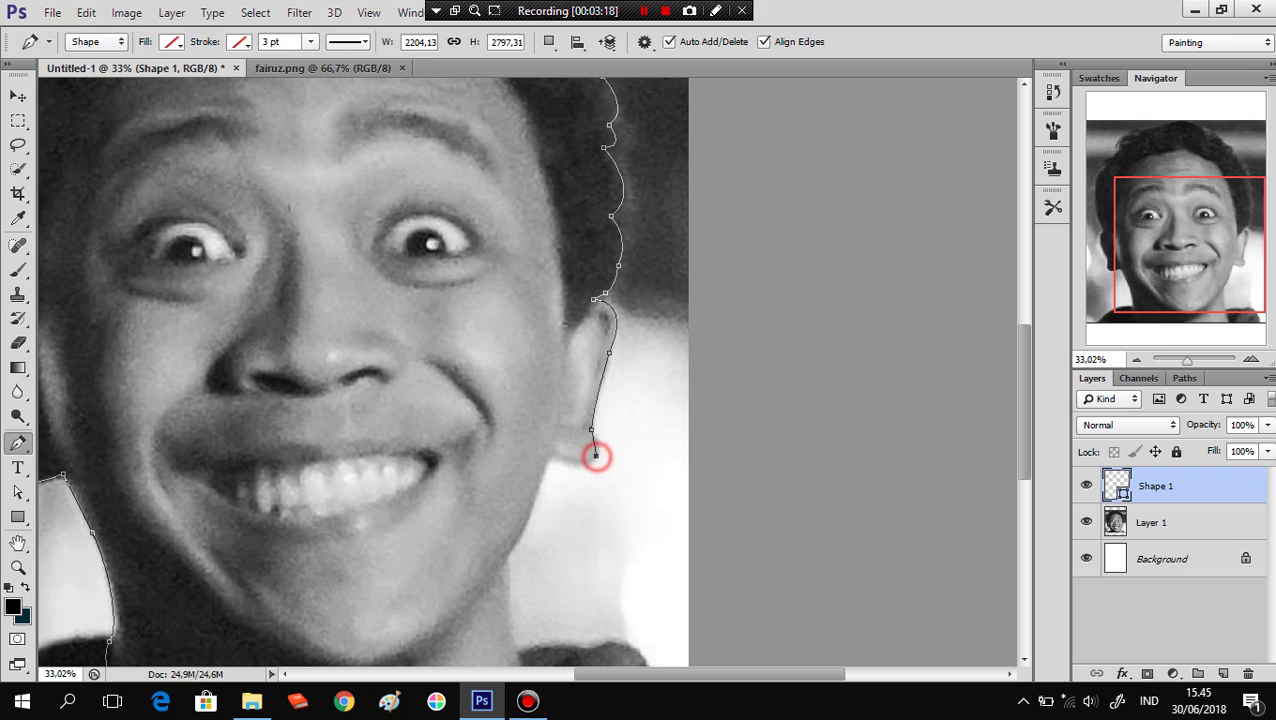
key("ctrl+z")
left_click(592, 450)
key("ctrl+z")
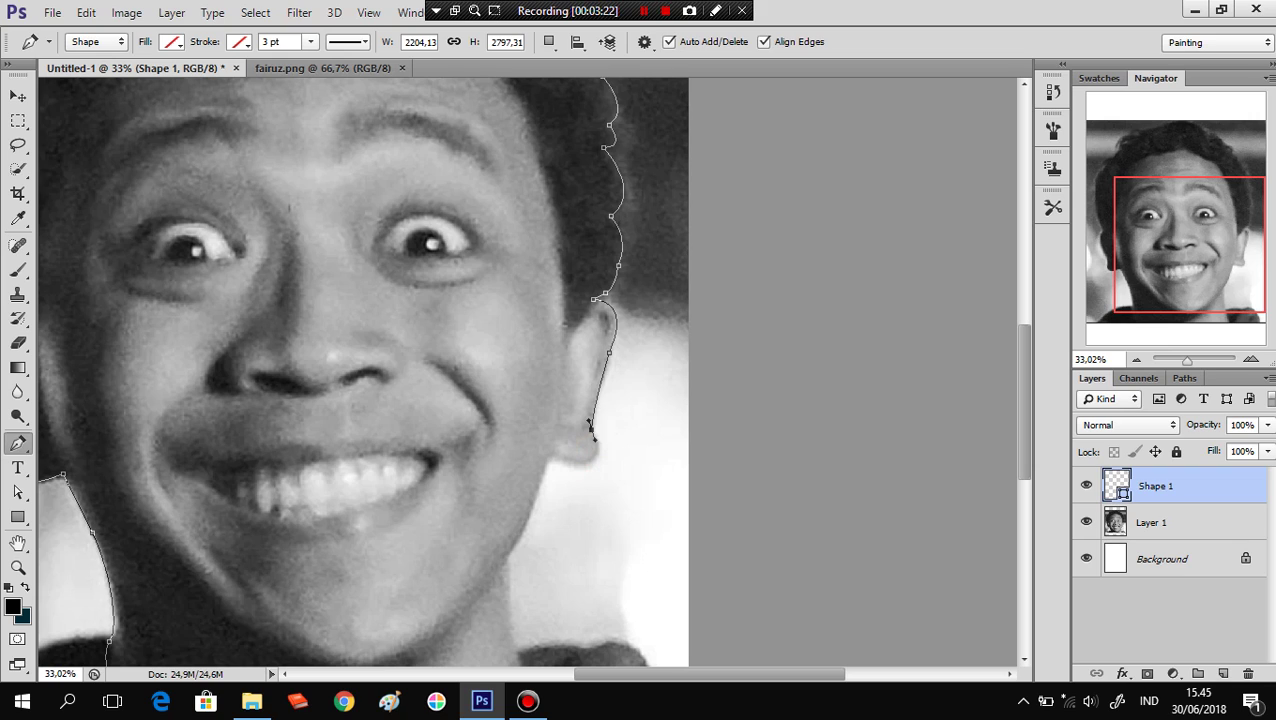
left_click(590, 428)
left_click_drag(594, 456, 603, 448)
left_click(551, 453)
left_click_drag(586, 465, 578, 468)
left_click(549, 453)
Extend the outline down the jaw and neck to the image bottom.
left_click_drag(507, 552, 488, 562)
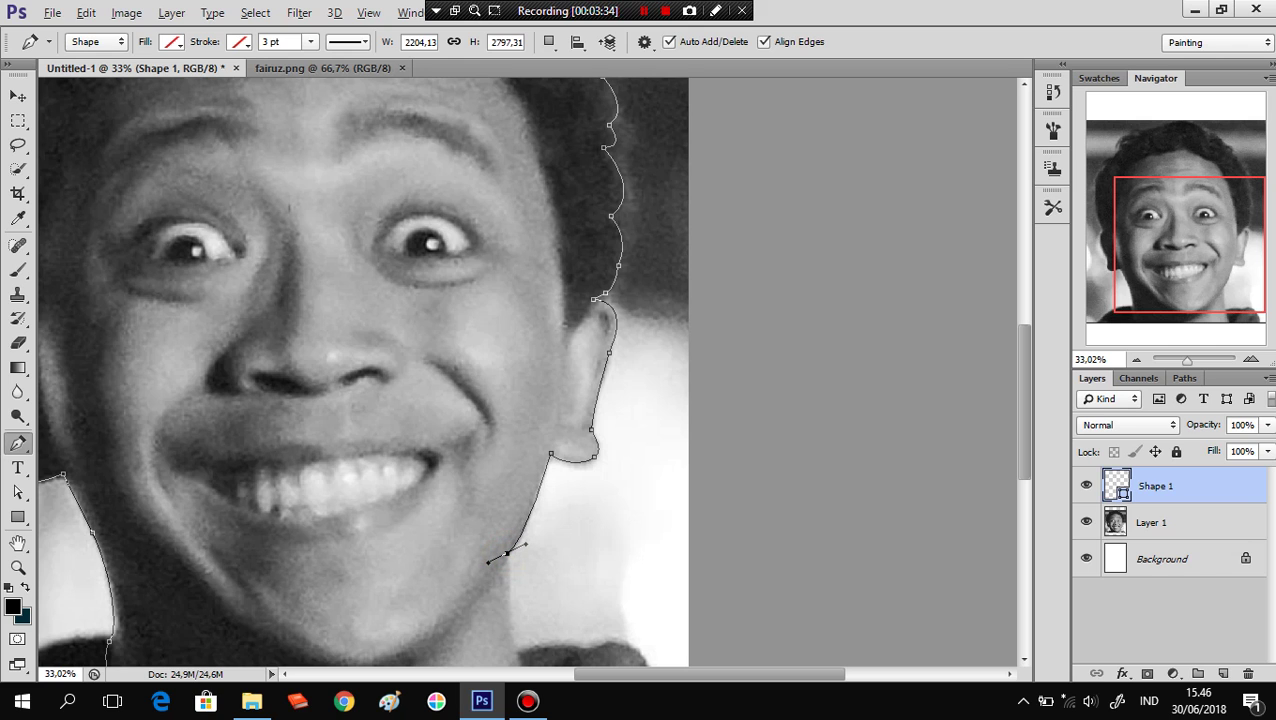
scroll(488, 562, "down", 2)
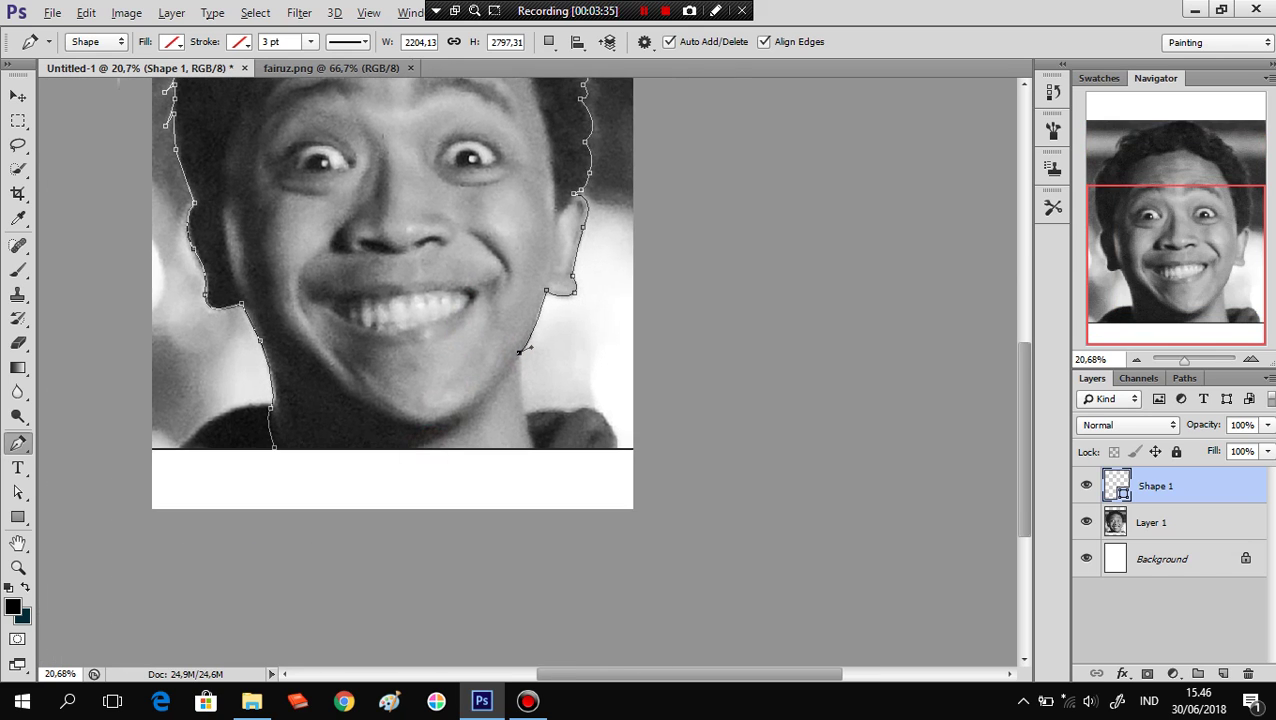
scroll(490, 522, "up", 2)
left_click_drag(583, 514, 590, 532)
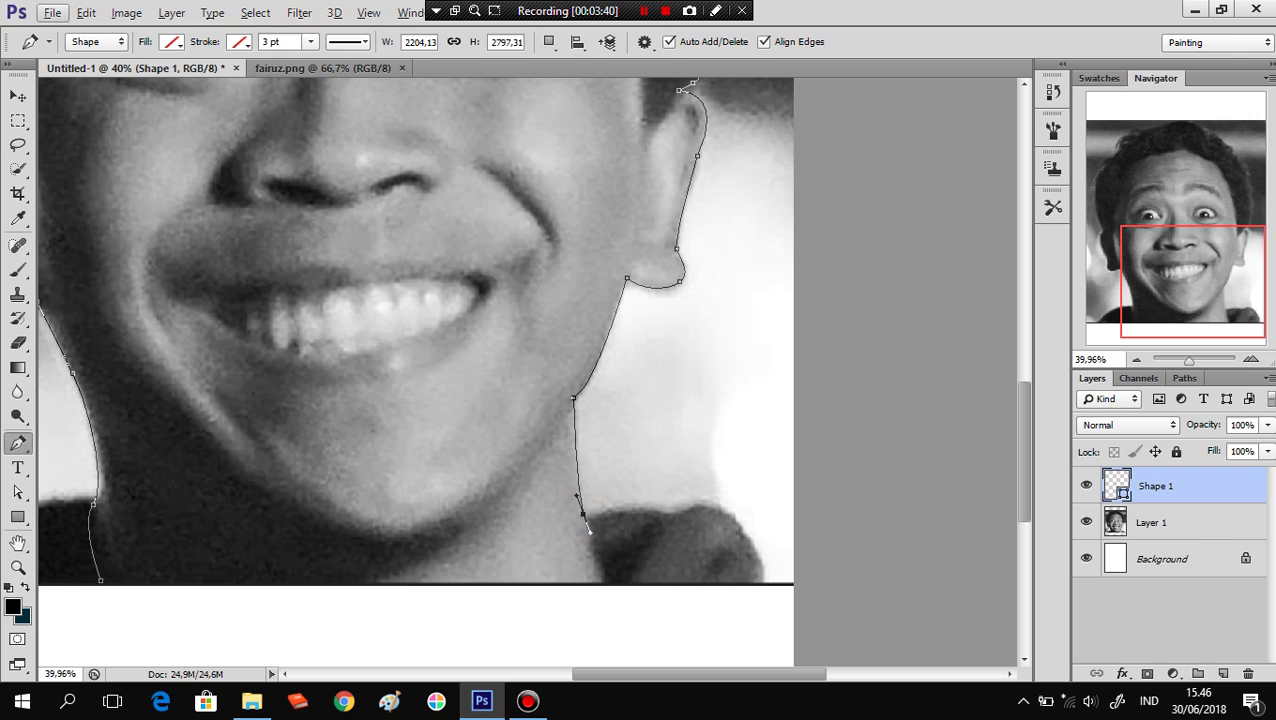
left_click_drag(597, 577, 611, 590)
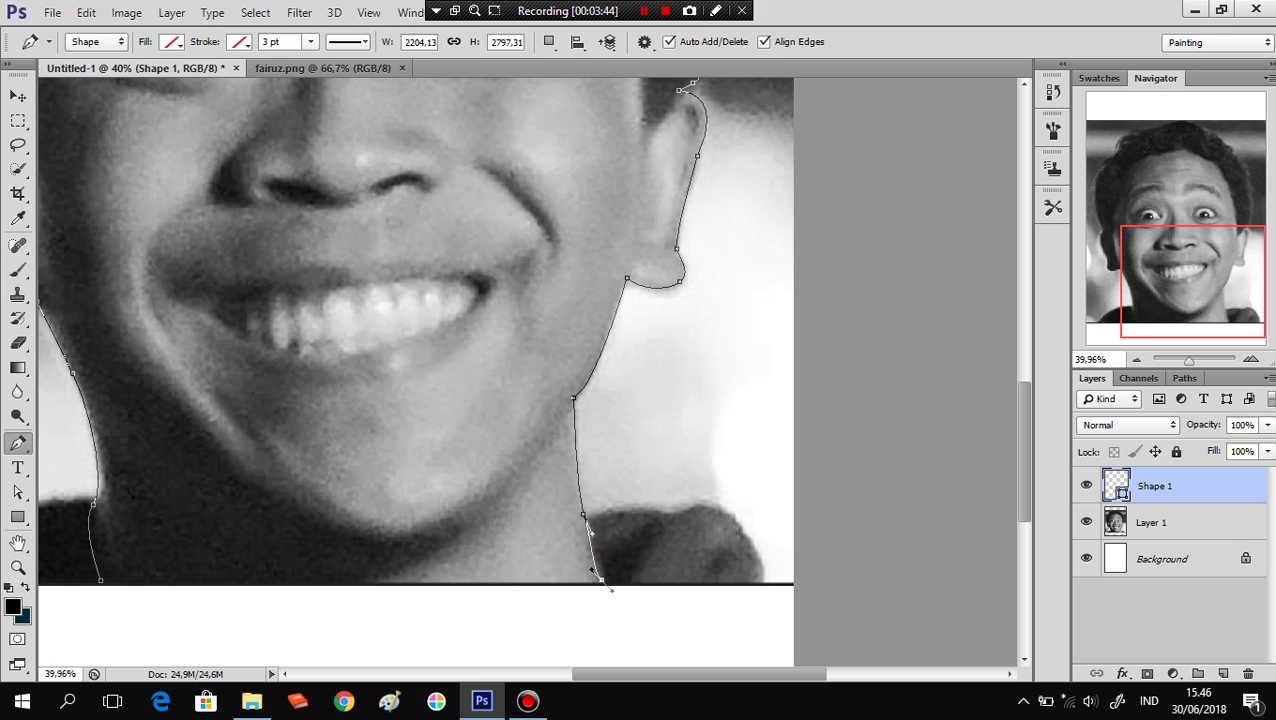
left_click(598, 584)
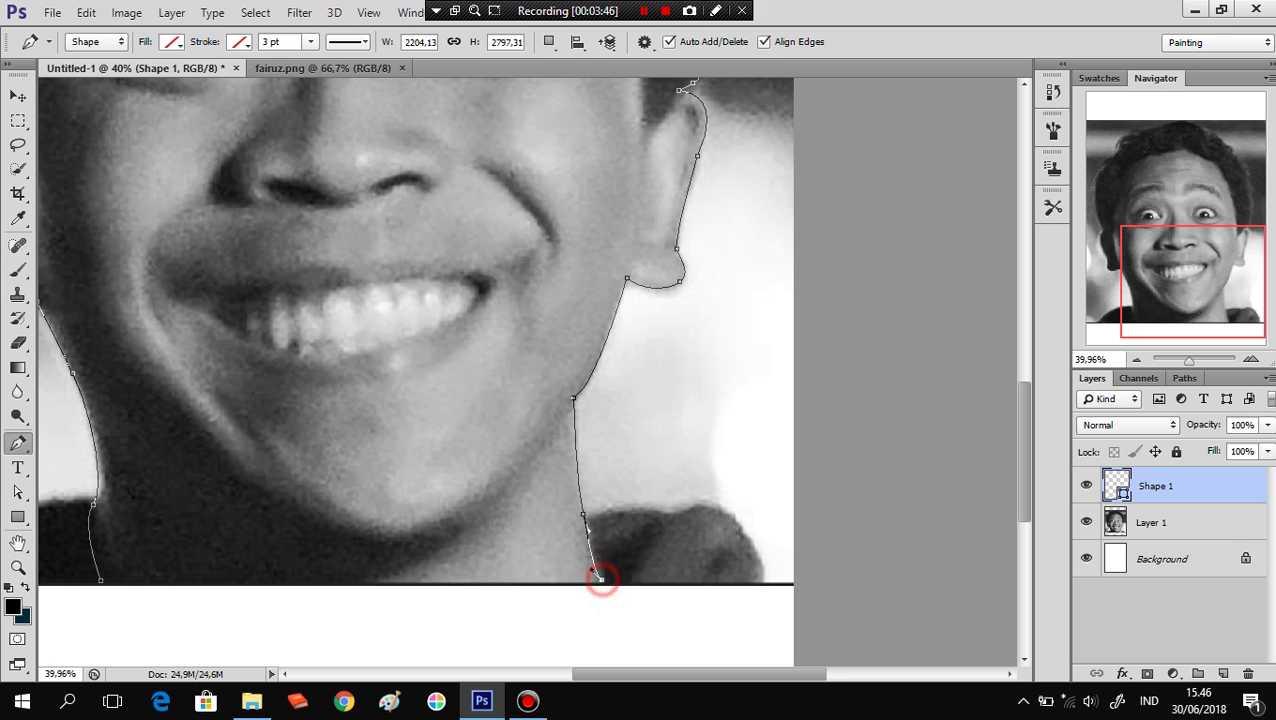
Run the outline along the bottom edge and close it at the start point.
scroll(504, 528, "down", 3)
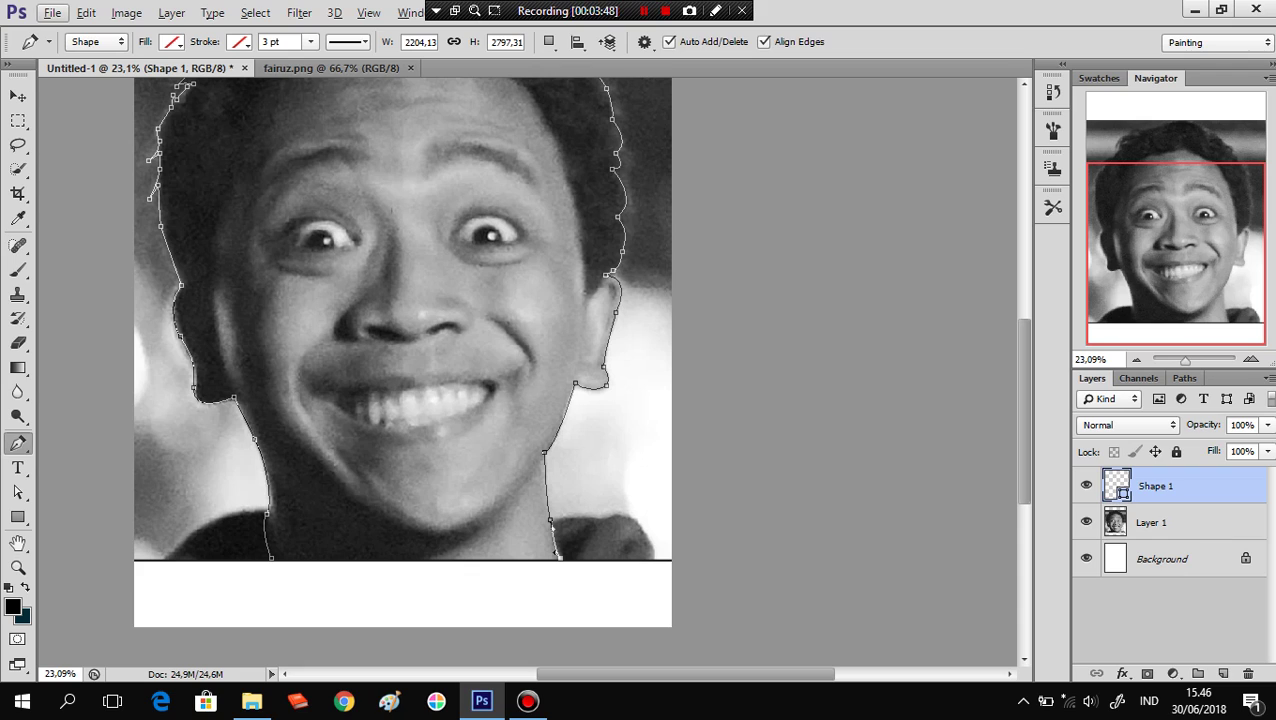
left_click(271, 557)
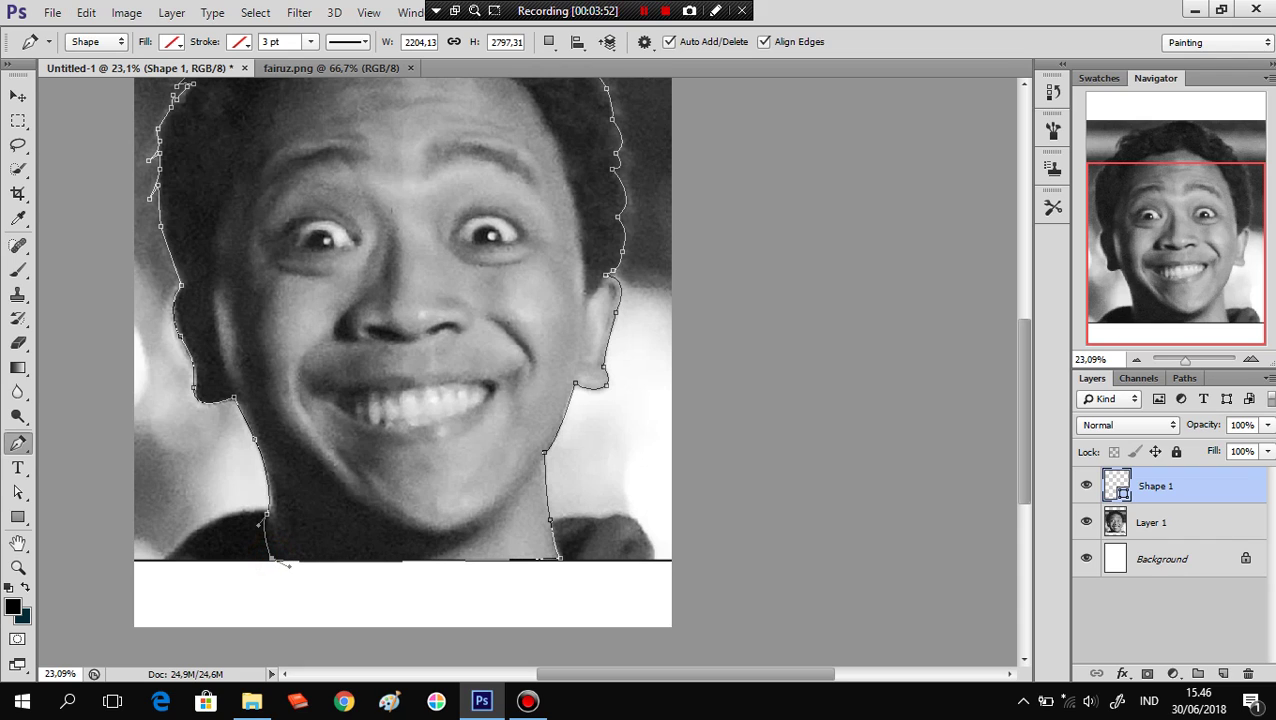
left_click(272, 558)
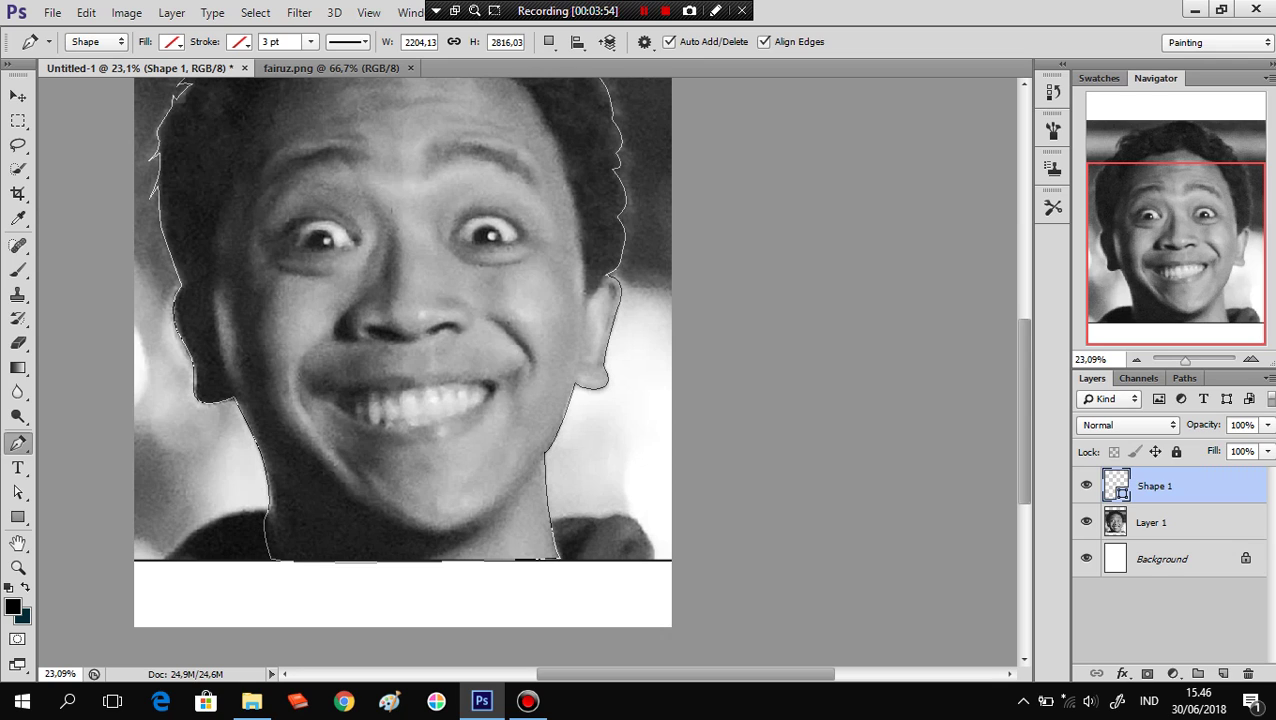
Fit the image on screen and add a new layer clipped to the head shape.
key("ctrl+0")
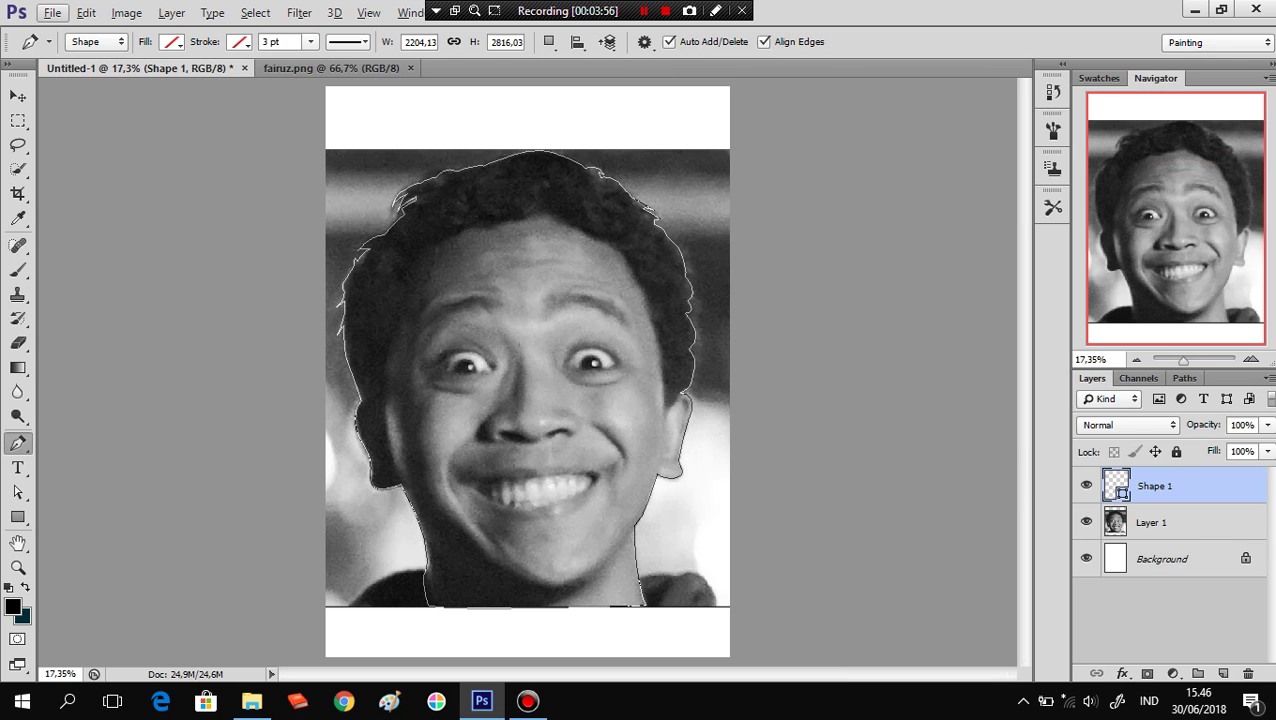
left_click(1222, 673)
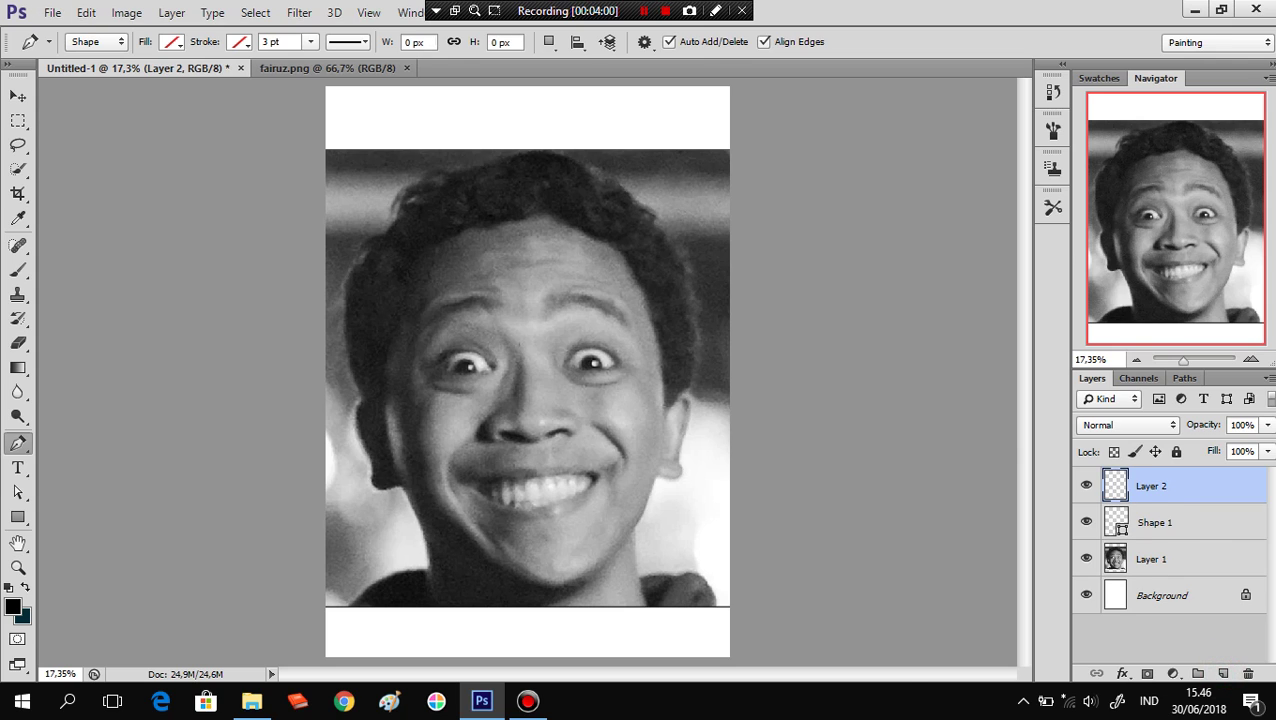
right_click(1148, 484)
left_click(860, 326)
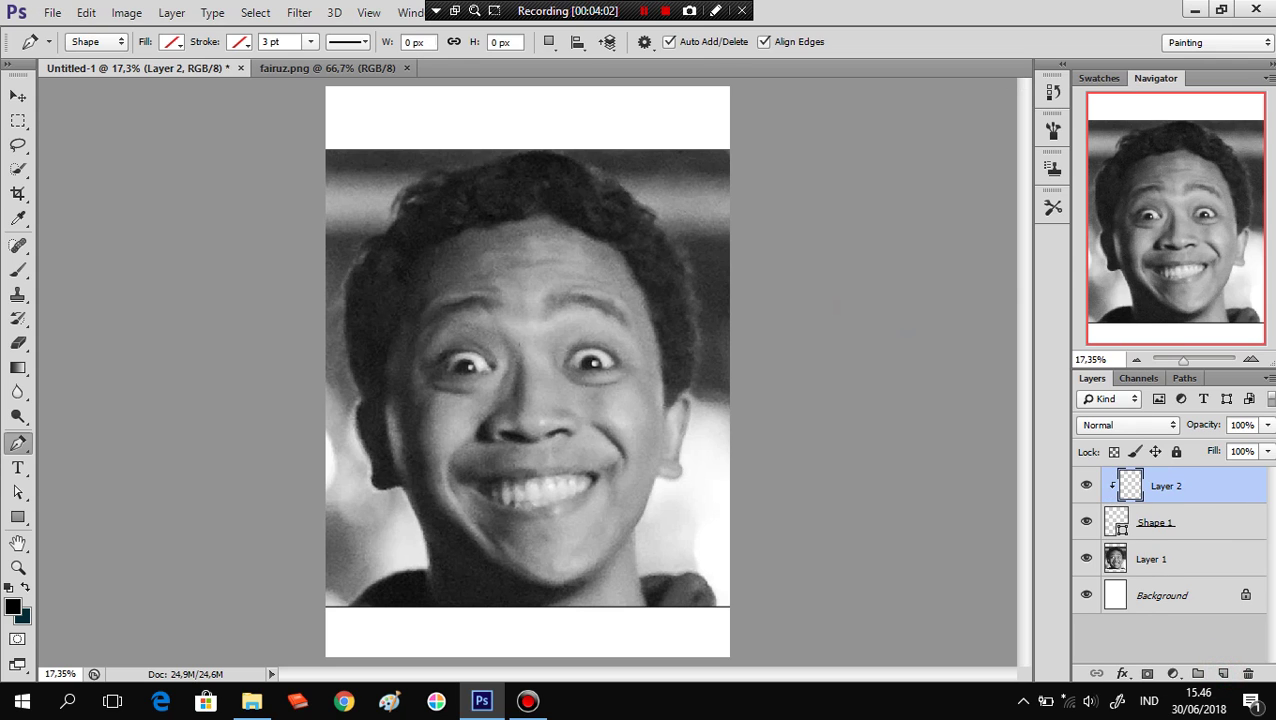
Trace the hair outline from the left temple, past the eye, up to the forehead hairline.
left_click(350, 397)
left_click_drag(380, 425, 383, 443)
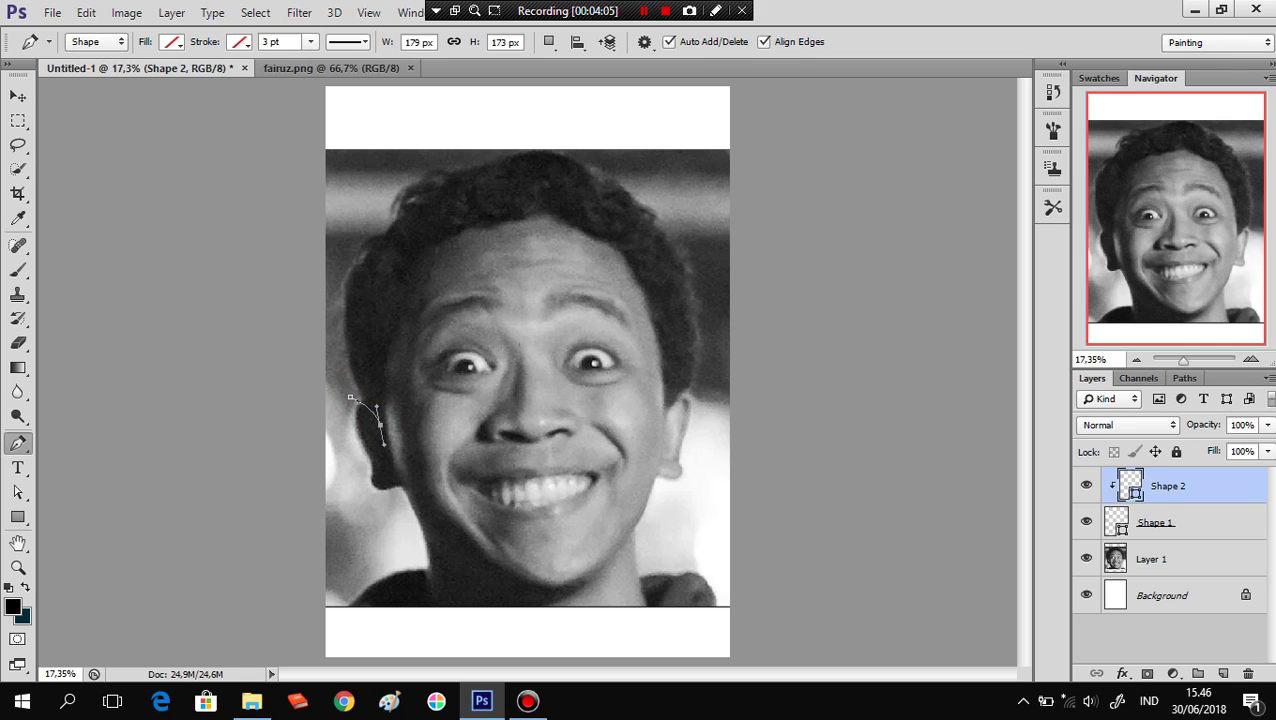
key("ctrl+z")
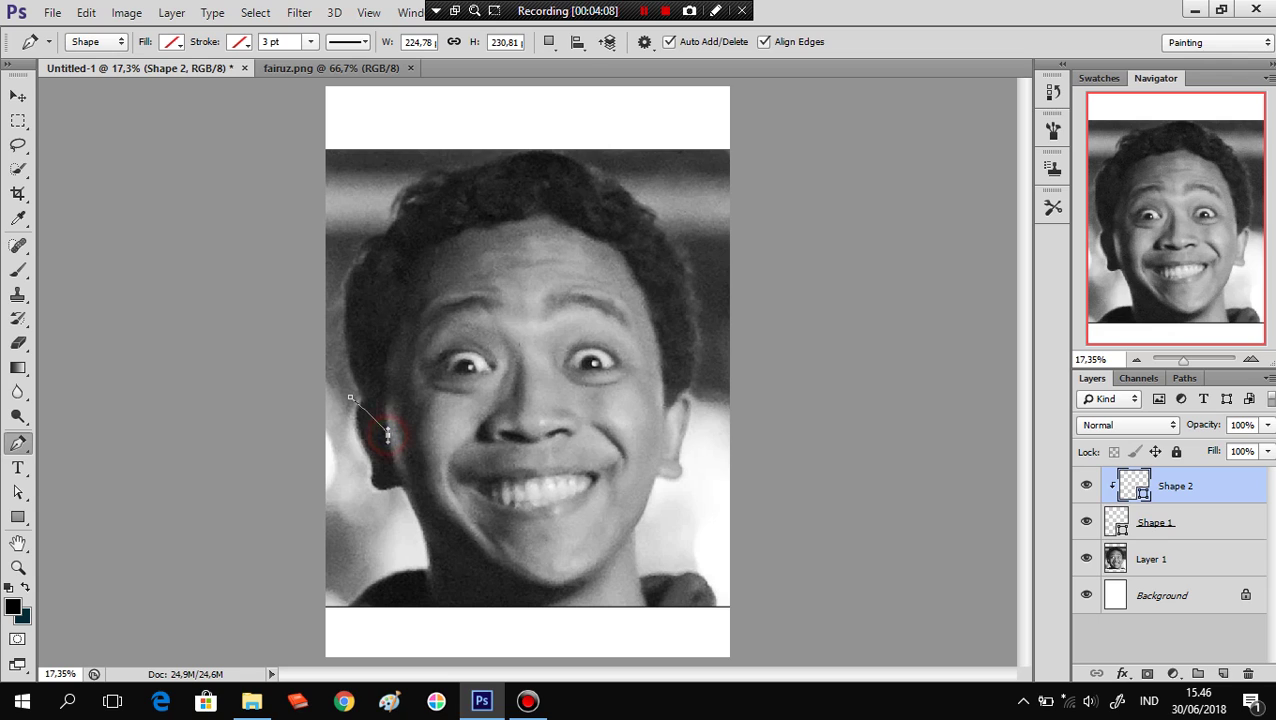
left_click_drag(388, 434, 392, 457)
left_click(388, 434, "alt")
left_click_drag(391, 342, 406, 330)
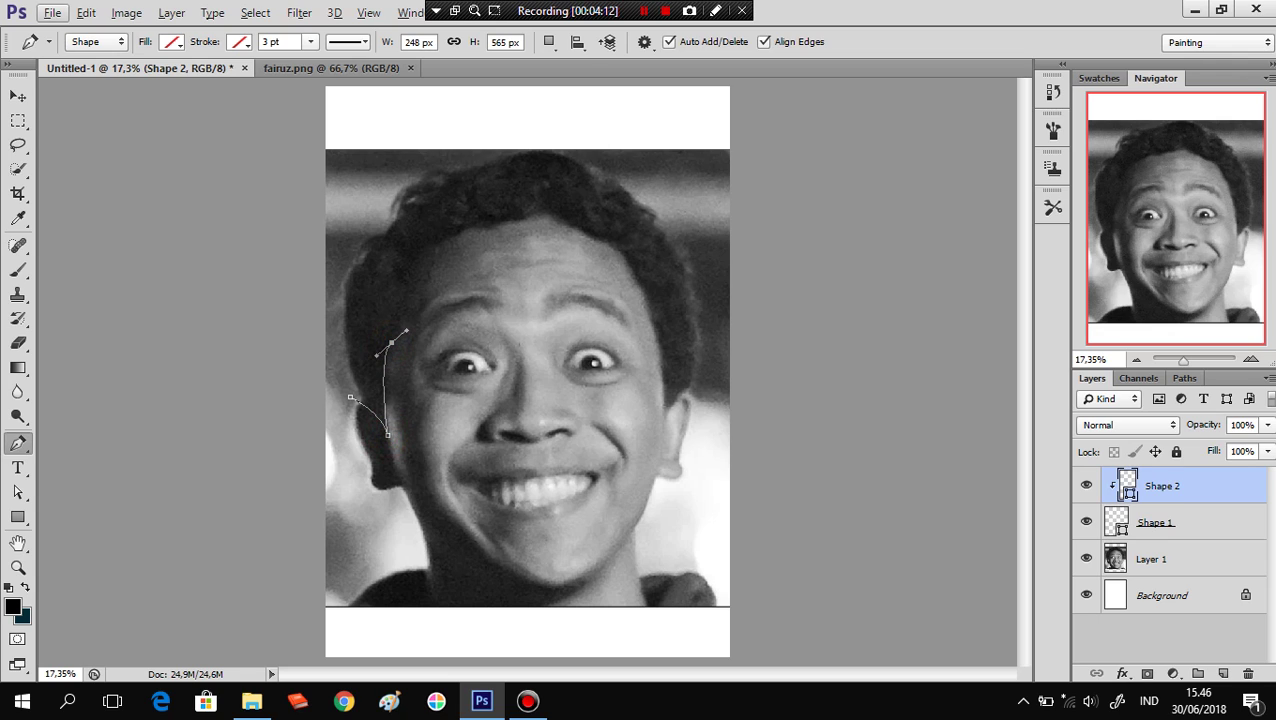
left_click(400, 312)
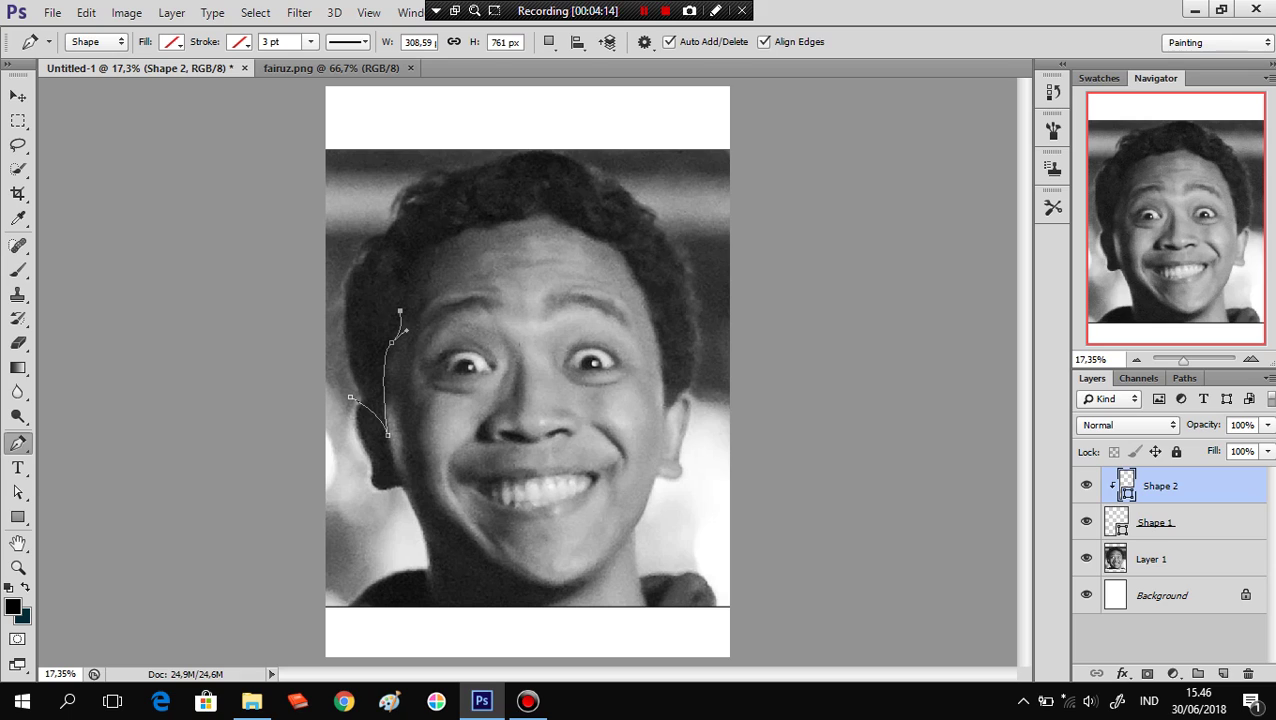
left_click_drag(419, 256, 420, 206)
left_click(419, 256, "alt")
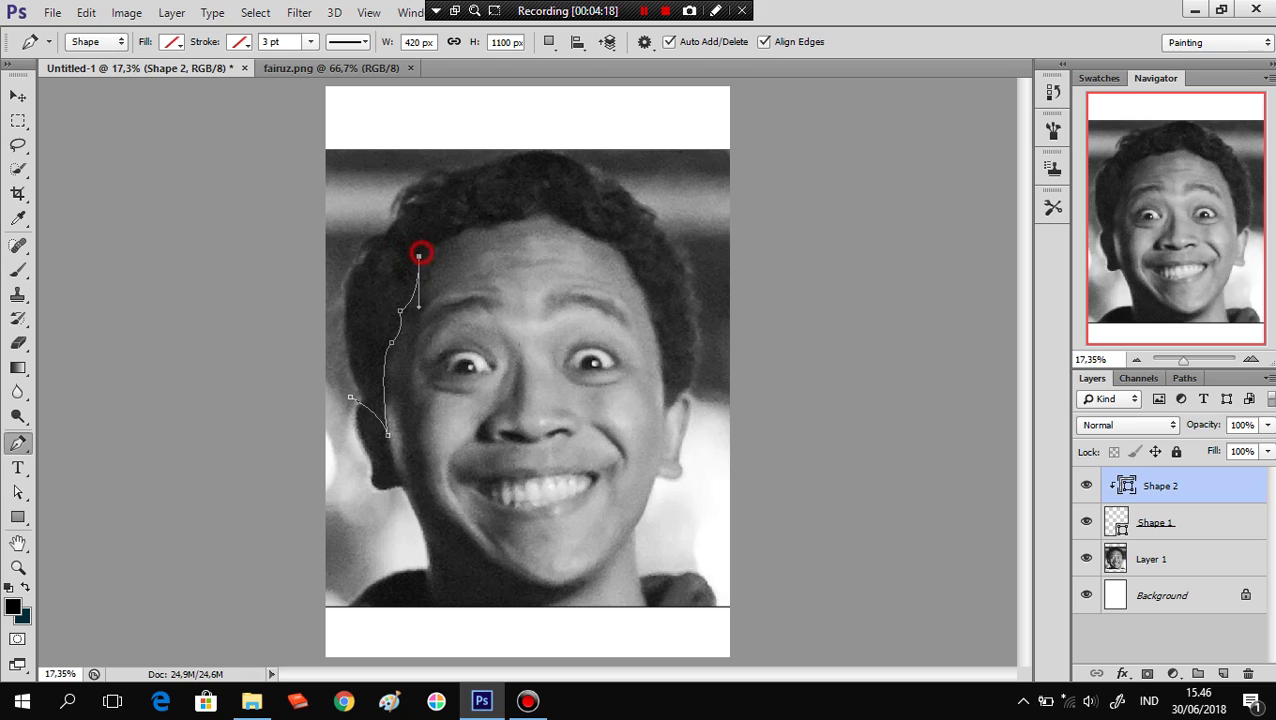
left_click_drag(464, 227, 464, 214)
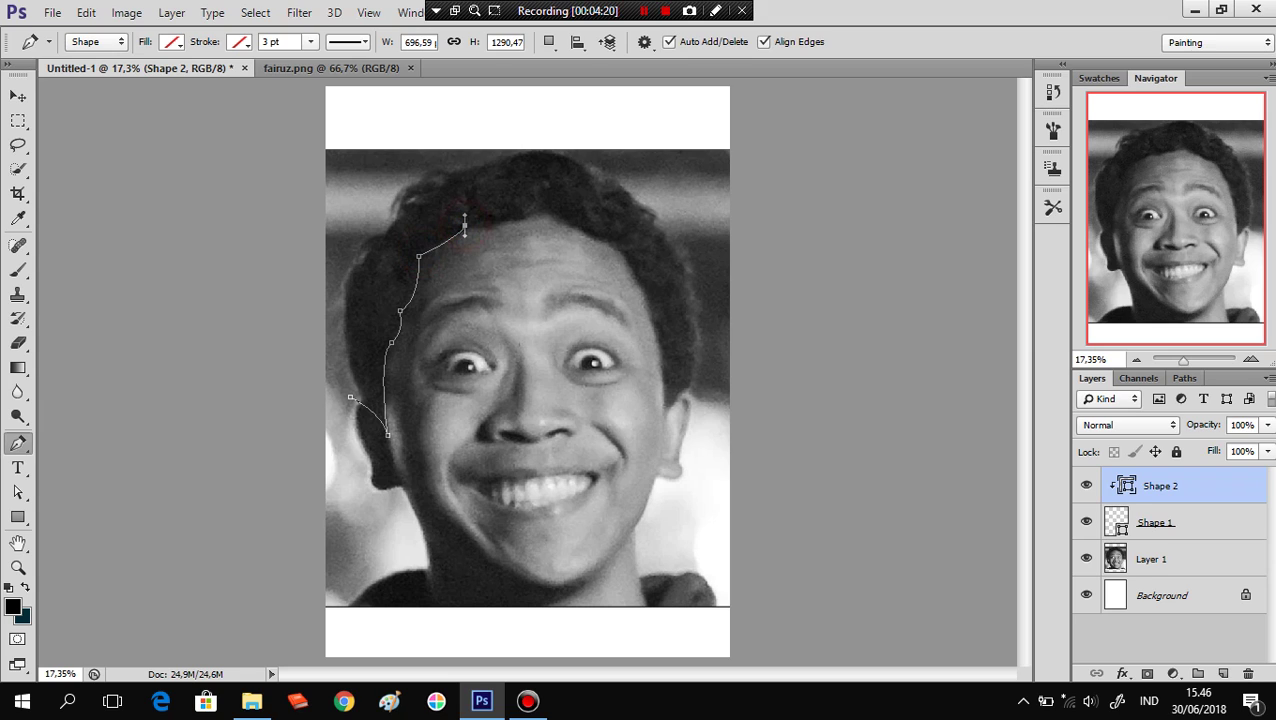
left_click(464, 227, "alt")
Continue the hair outline along the forehead hairline and down the right temple.
left_click_drag(541, 213, 566, 198)
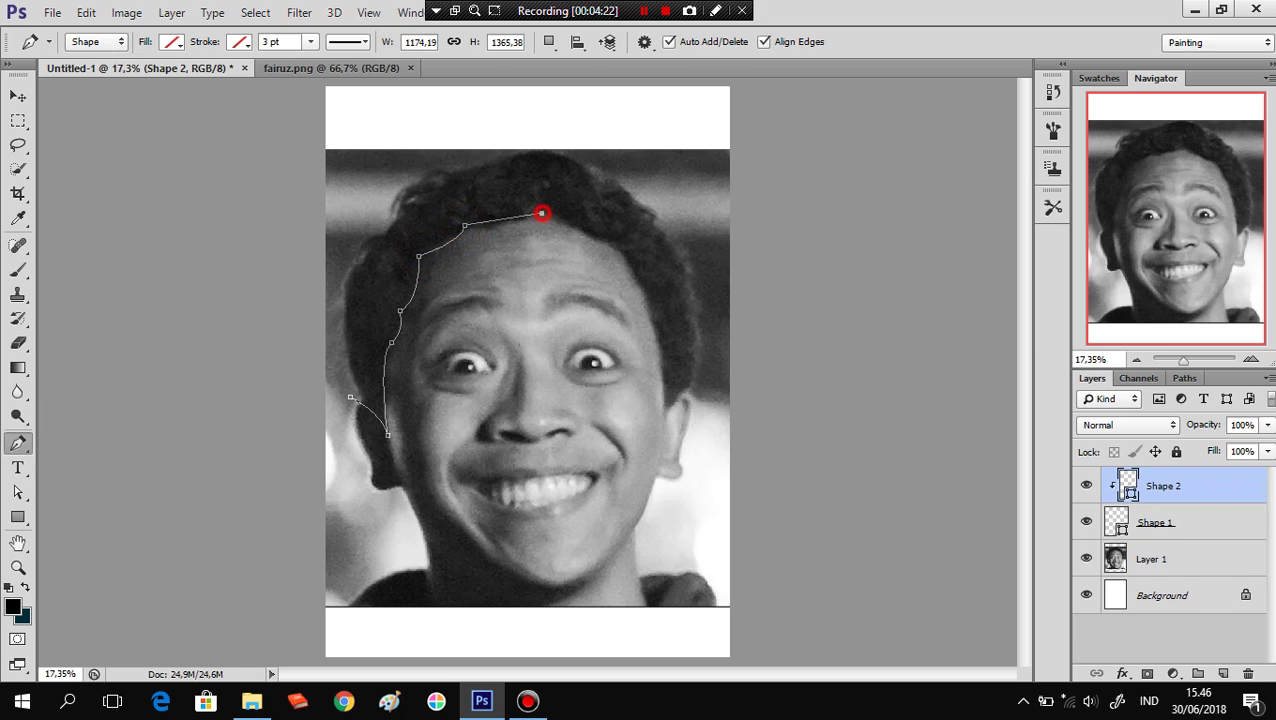
left_click(541, 213, "alt")
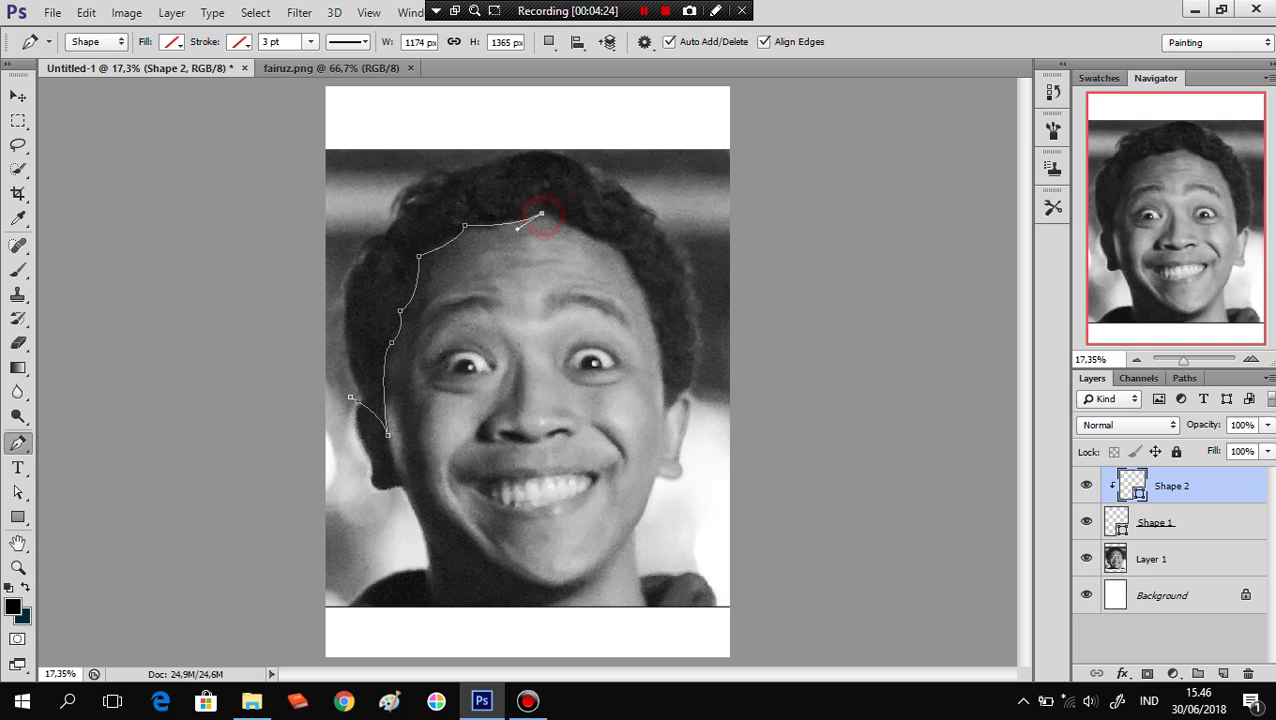
left_click_drag(616, 248, 640, 261)
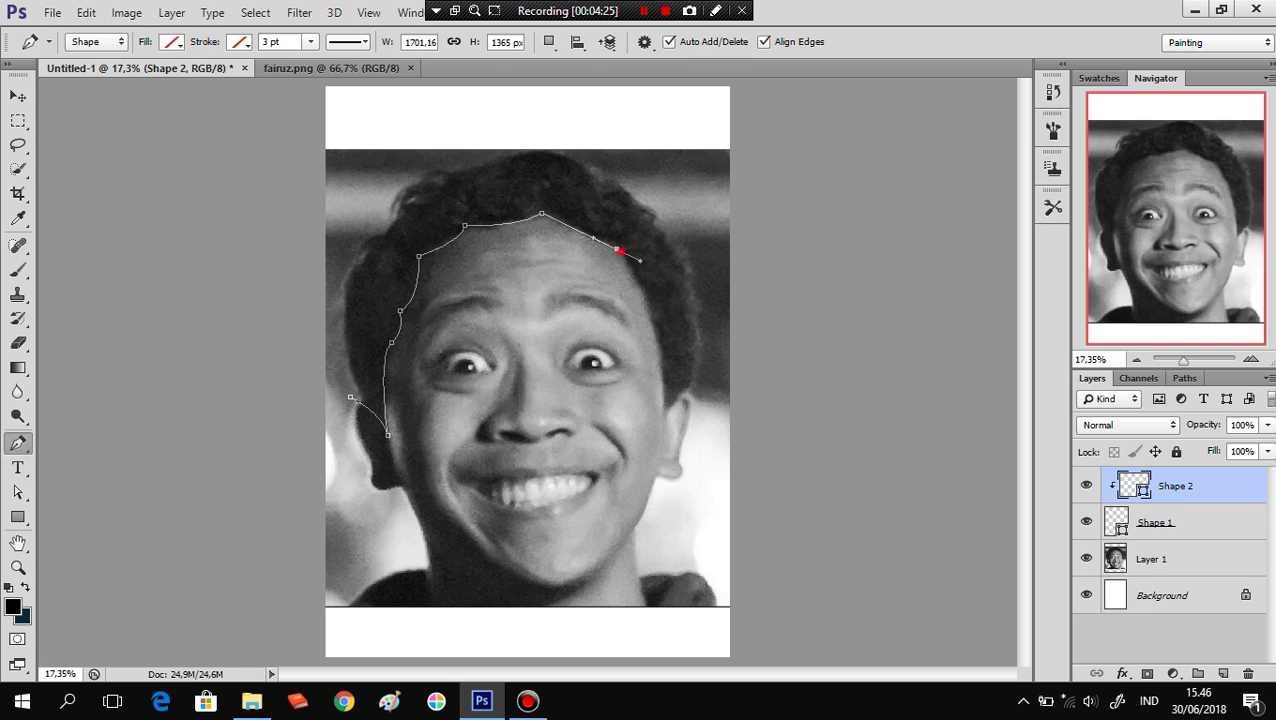
left_click(619, 251, "alt")
left_click(617, 249, "alt")
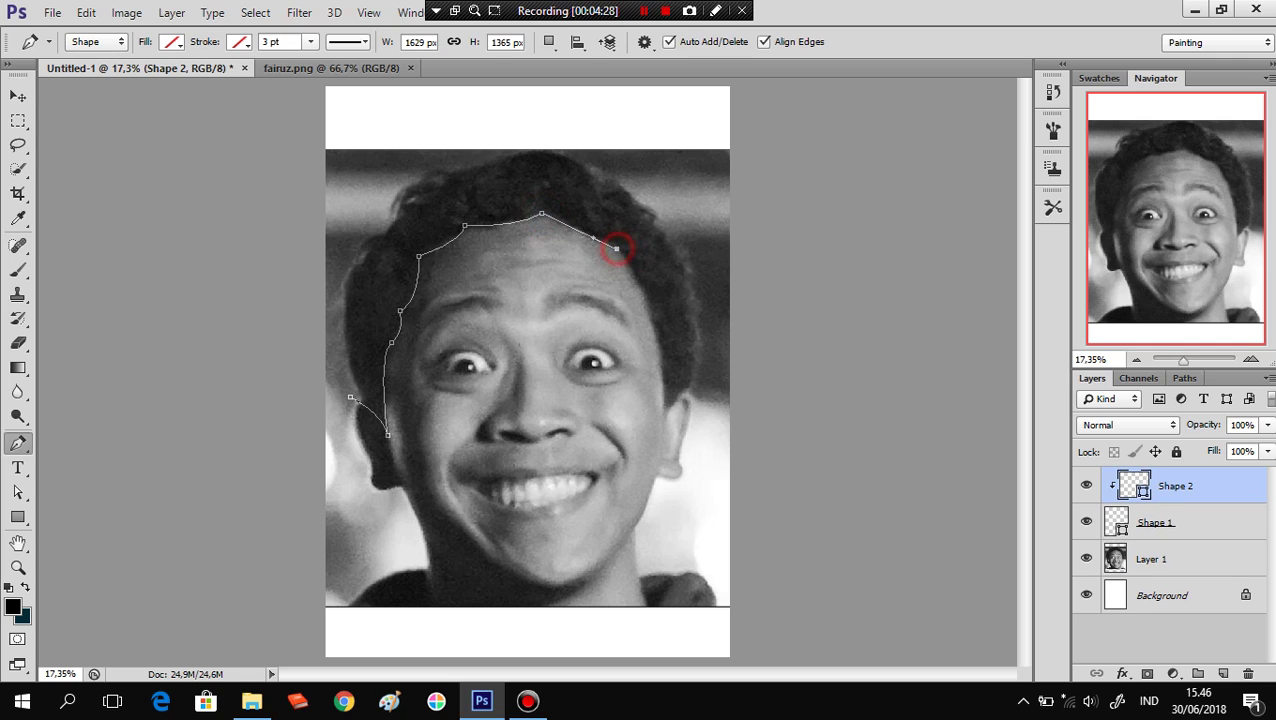
left_click(642, 297)
left_click_drag(643, 300, 660, 353)
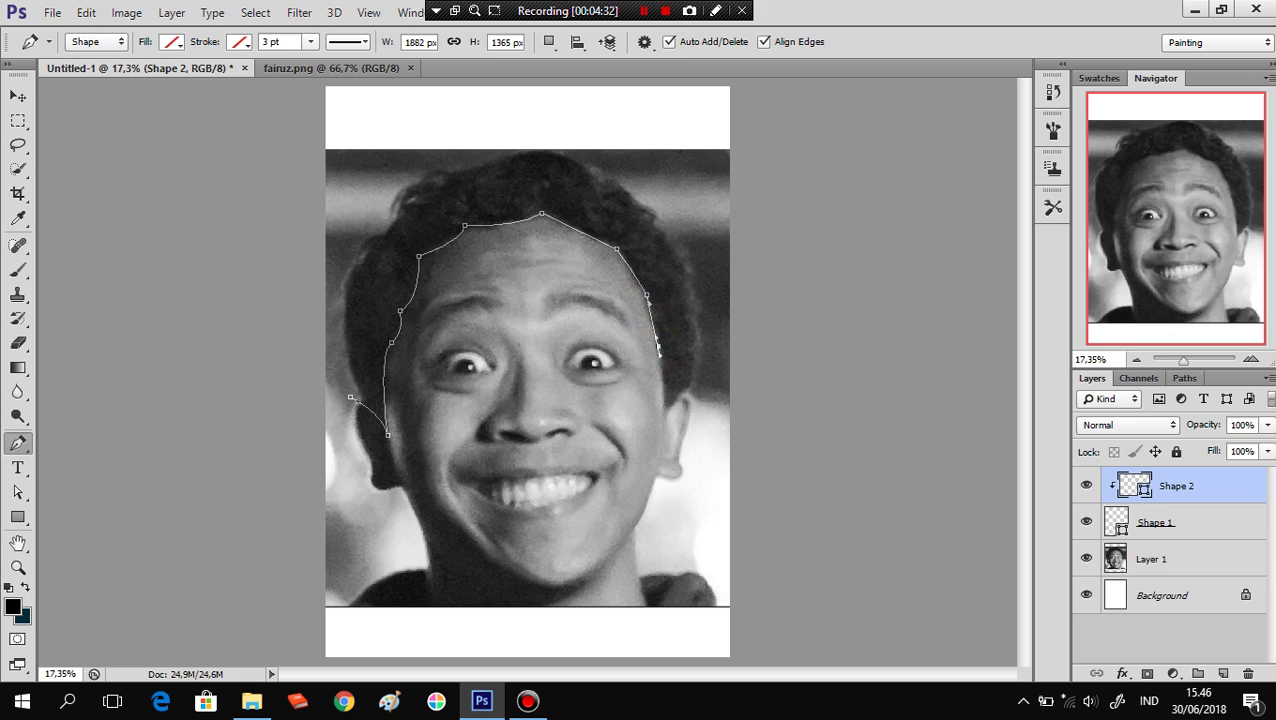
Trace the hair's outer edge up the right side and over the head, then close the path.
left_click_drag(661, 419, 663, 427)
left_click_drag(689, 389, 703, 388)
left_click(687, 388, "alt")
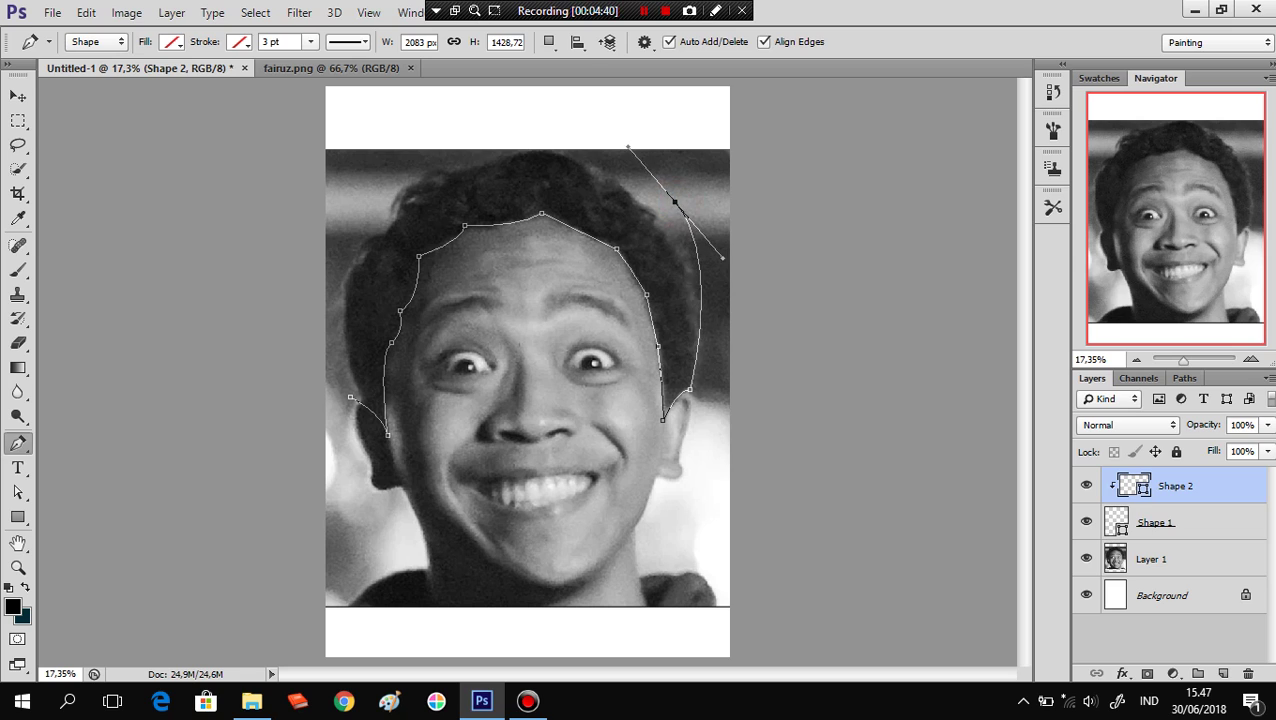
left_click_drag(716, 340, 716, 295)
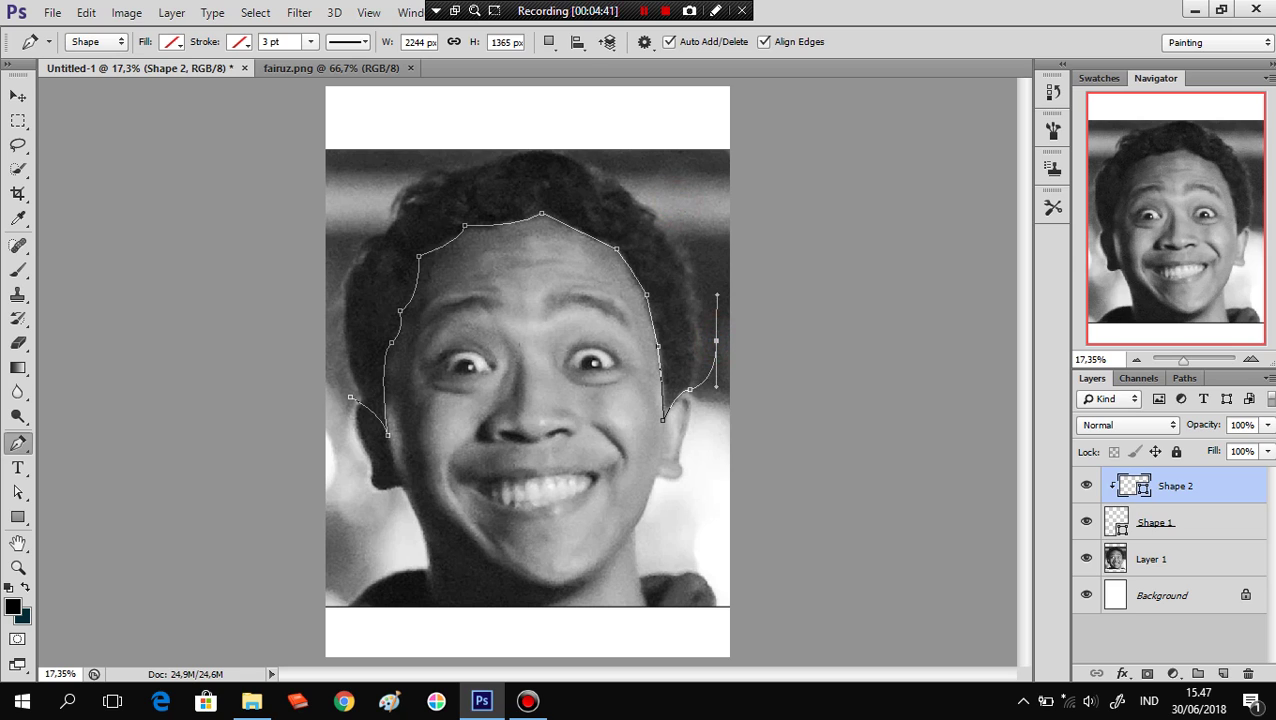
left_click_drag(662, 197, 683, 216)
left_click_drag(567, 148, 576, 150)
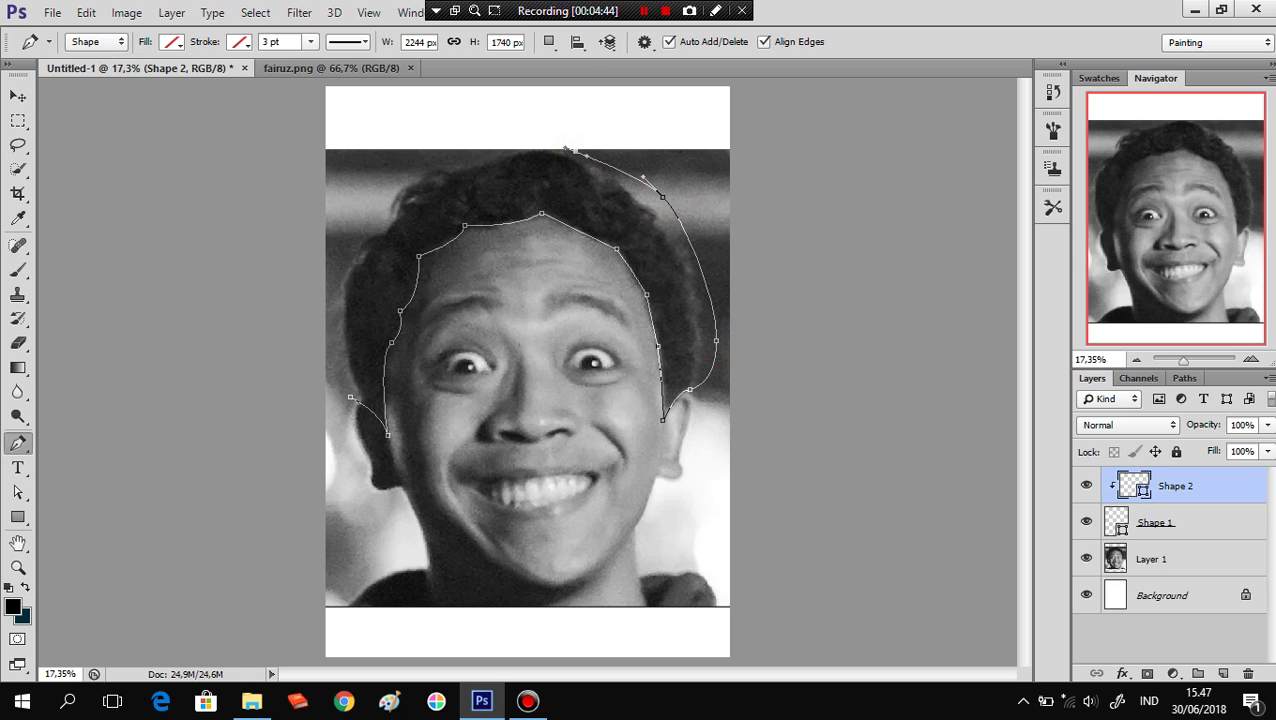
left_click_drag(418, 166, 380, 190)
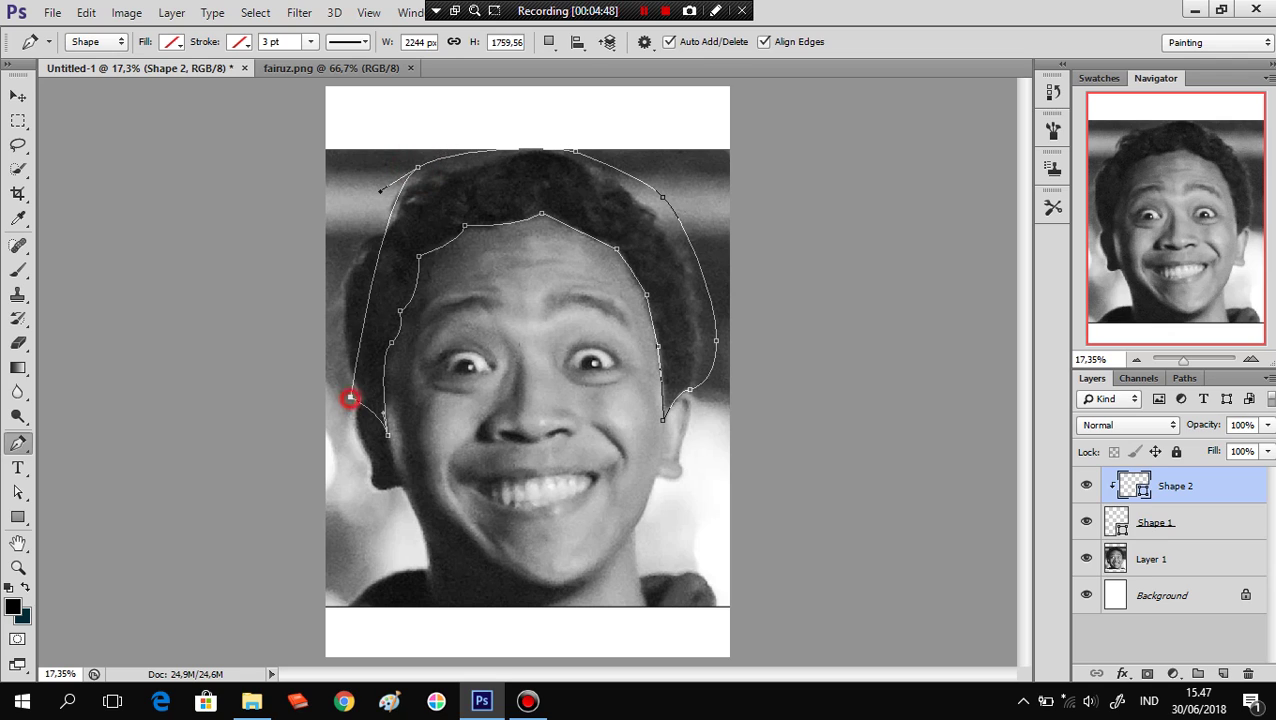
left_click_drag(350, 397, 298, 230)
key("Return")
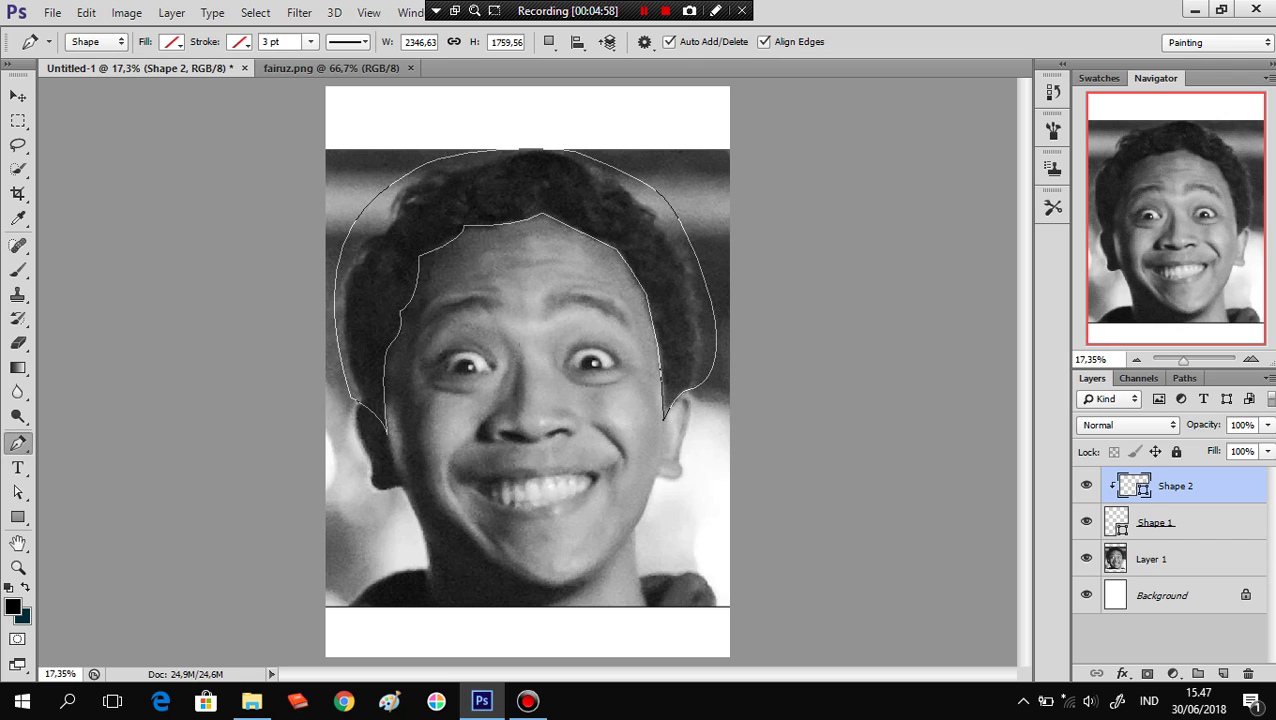
Fill the hair shape and the Shape 1 head silhouette with black.
left_click(172, 41)
left_click(128, 72)
left_click(1219, 529)
left_click(1219, 529)
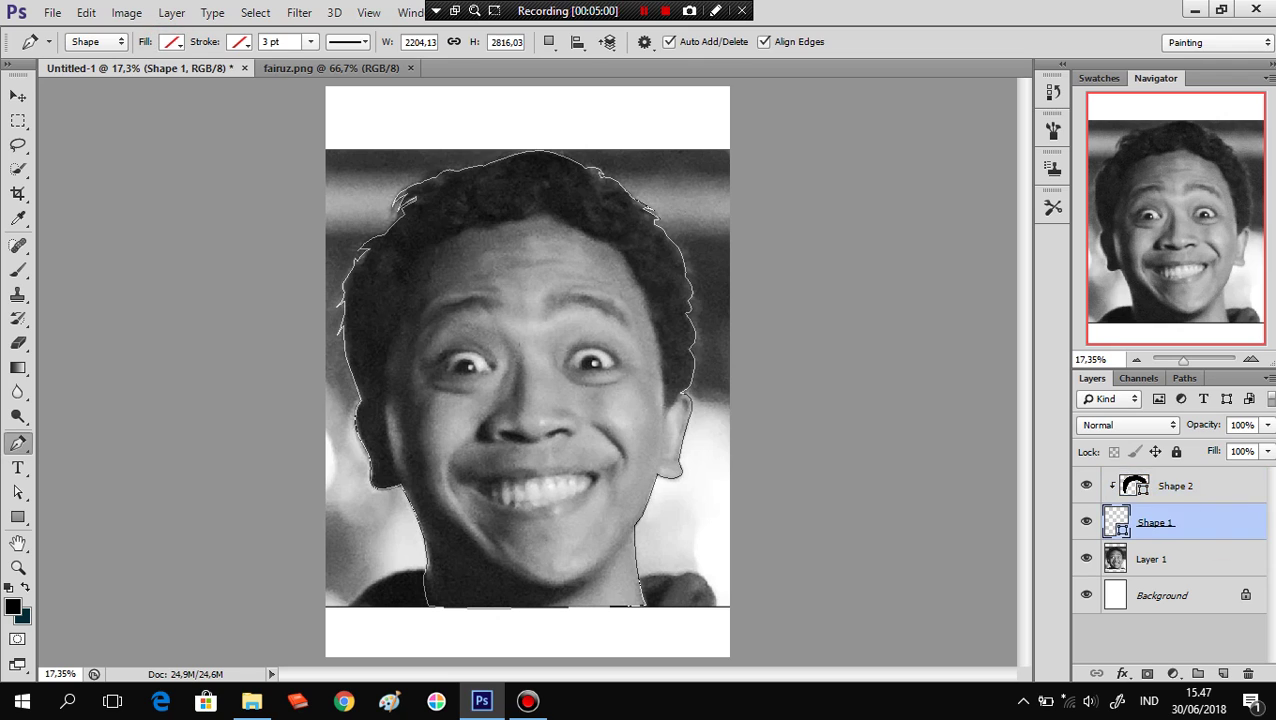
left_click(172, 41)
left_click(128, 72)
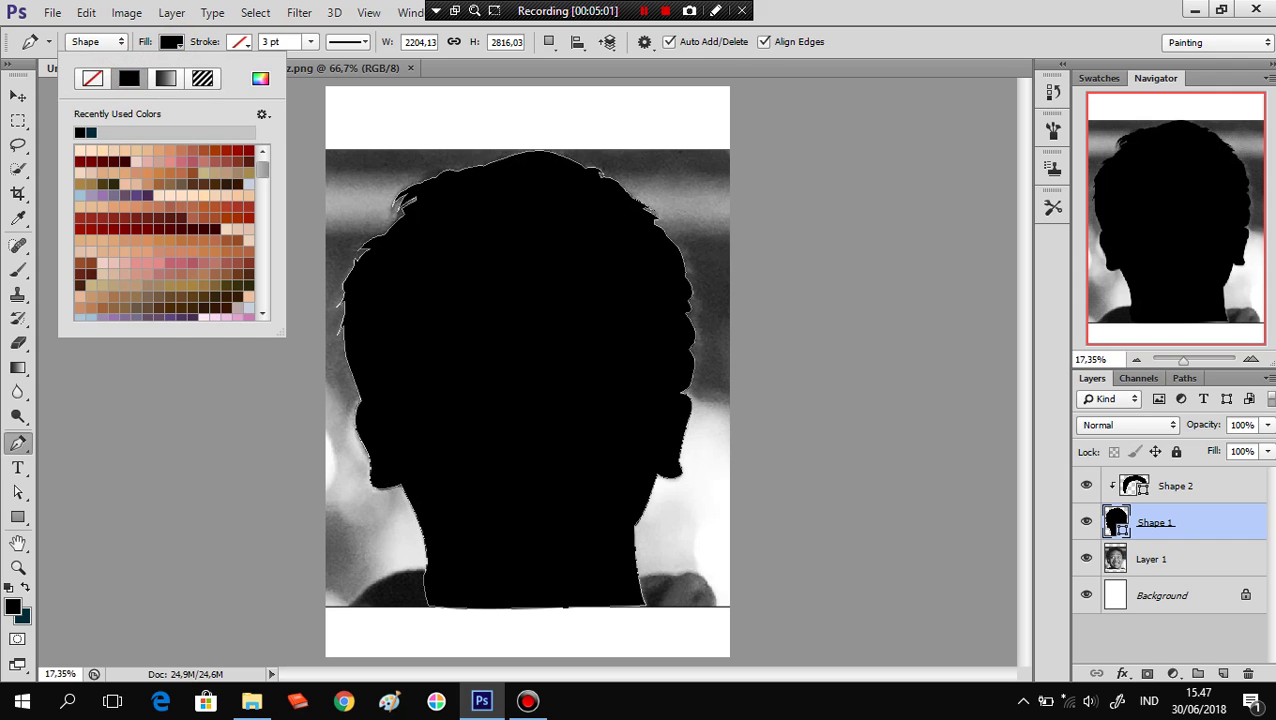
key("Return")
Check Shape 1's black fill in the colour picker, show the Swatches, and hide Shape 1.
double_click(1117, 522)
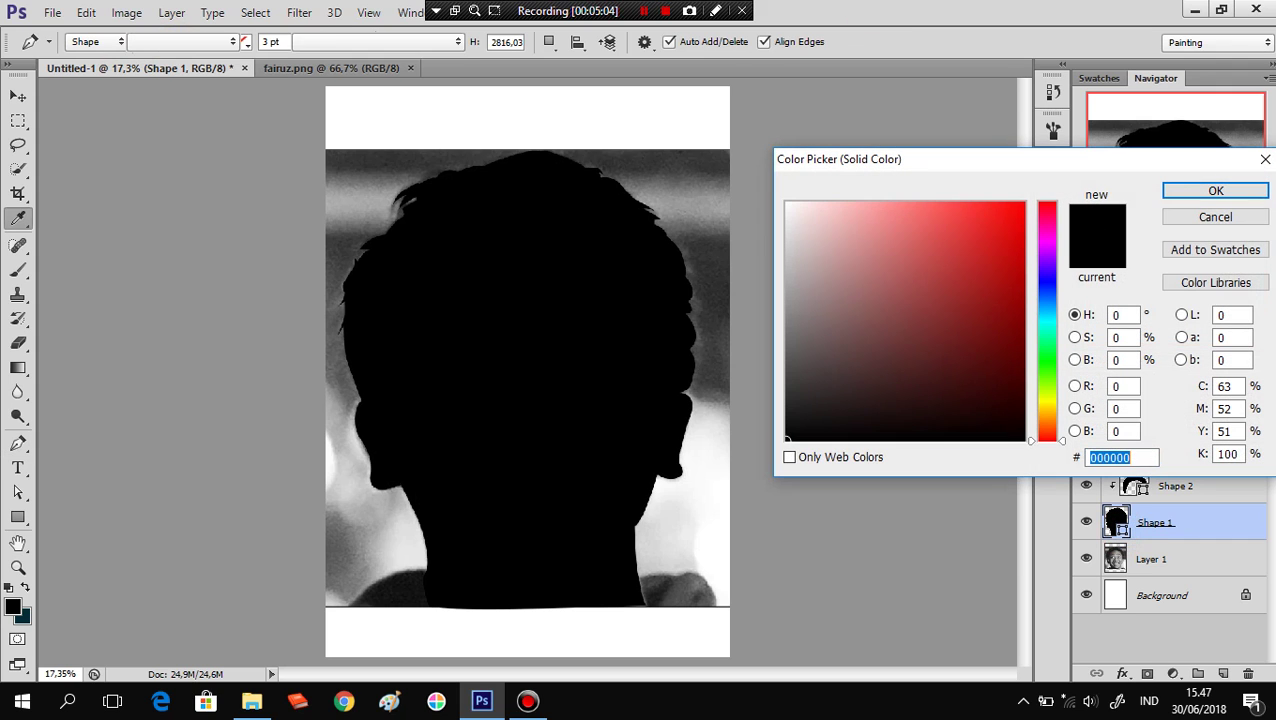
left_click(1183, 217)
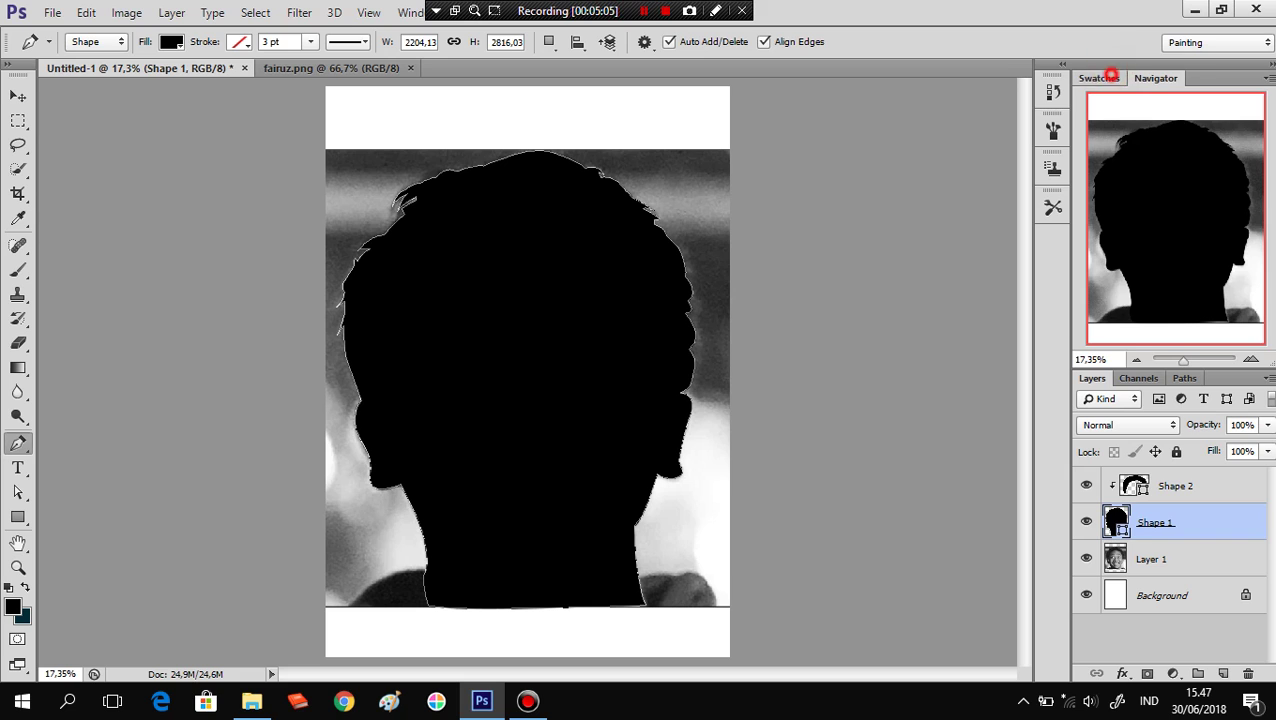
left_click(1100, 78)
double_click(1117, 522)
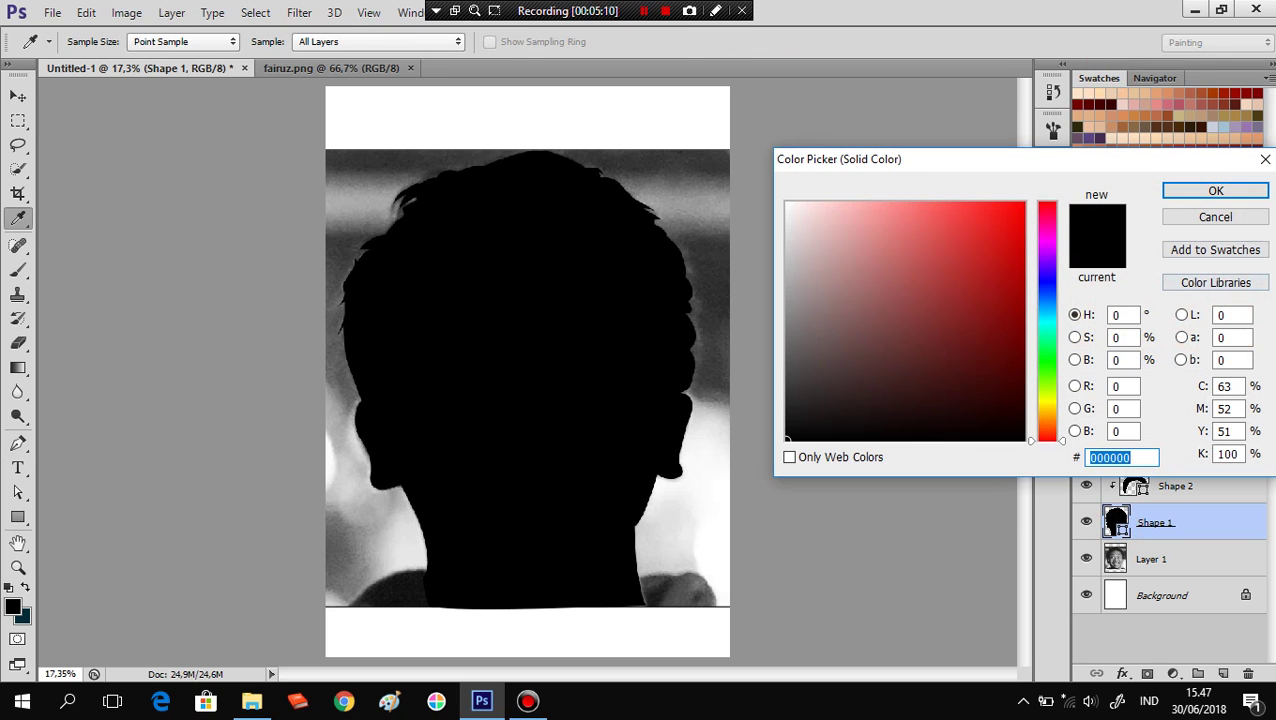
left_click(1215, 216)
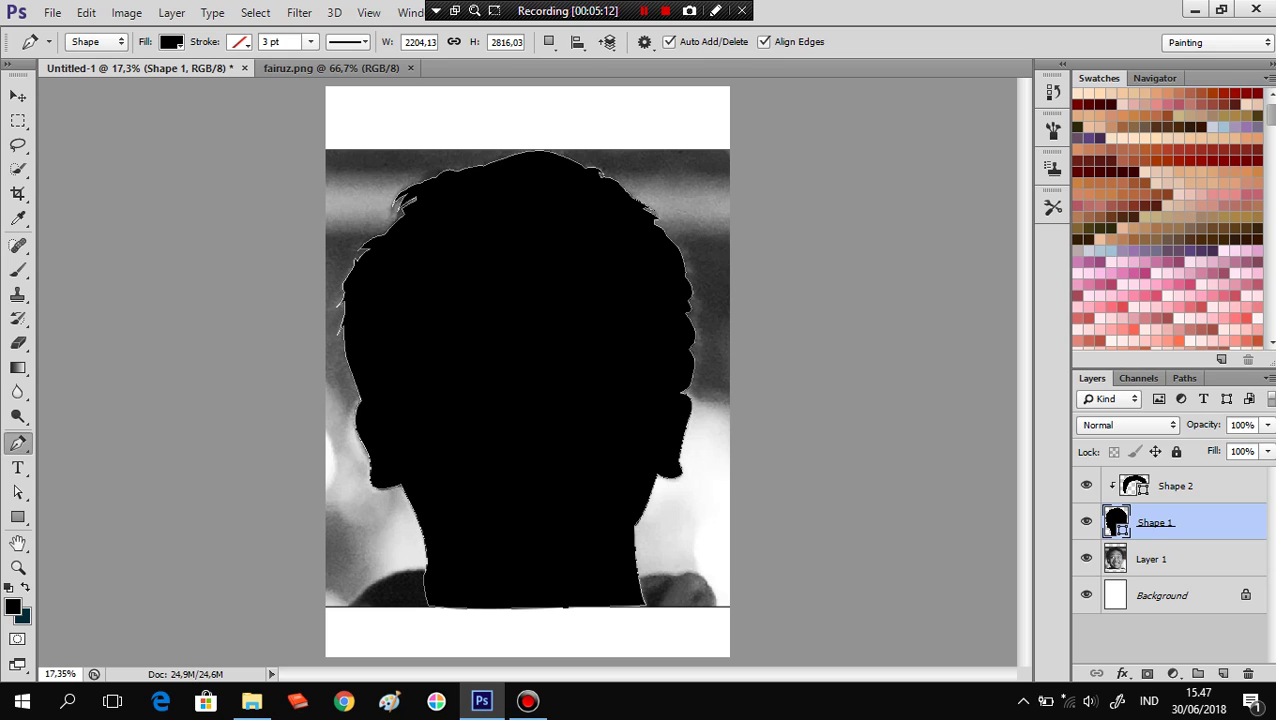
left_click(1086, 522)
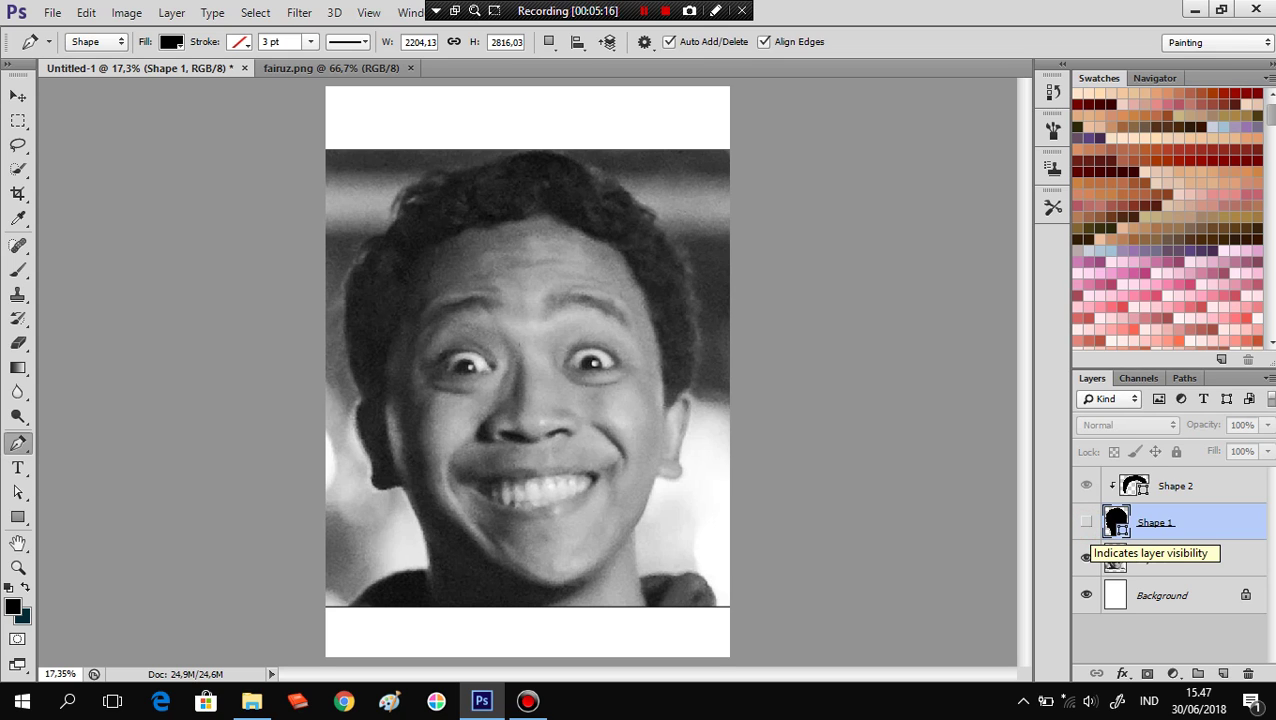
Recolour the Shape 1 face silhouette to grey 757373, then hide it again.
left_click(1086, 522)
double_click(1116, 522)
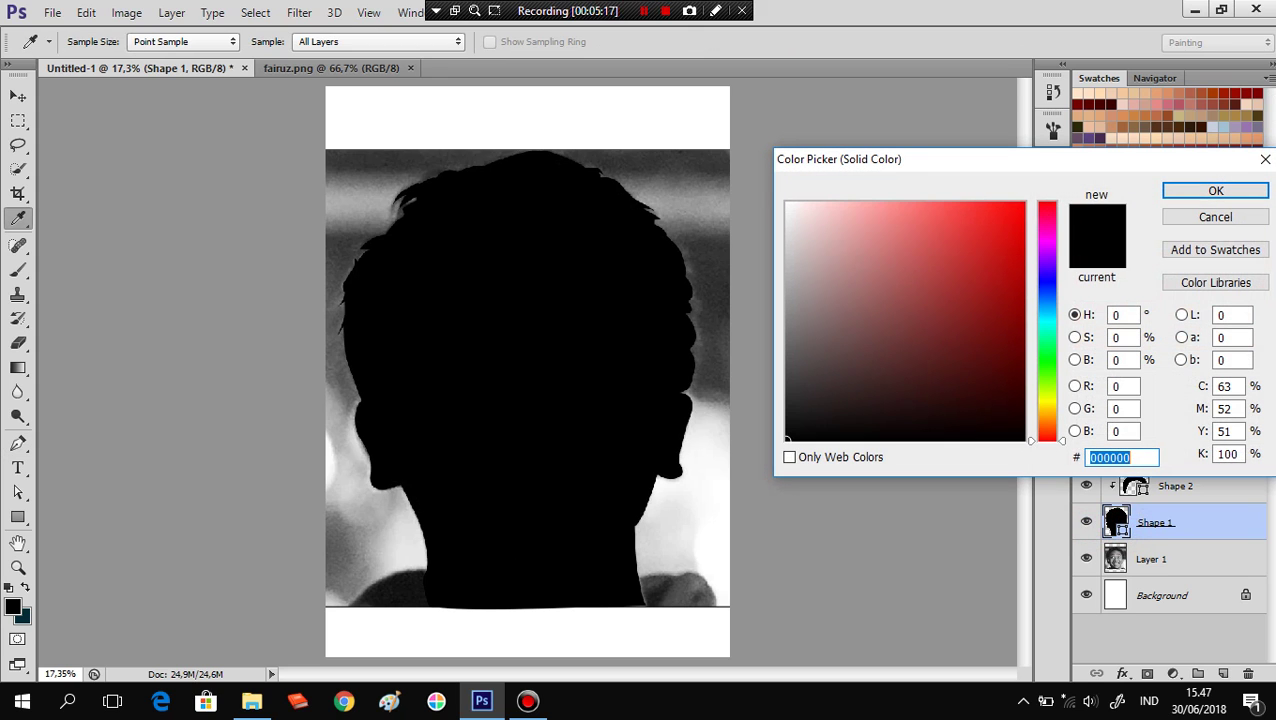
left_click_drag(794, 308, 787, 351)
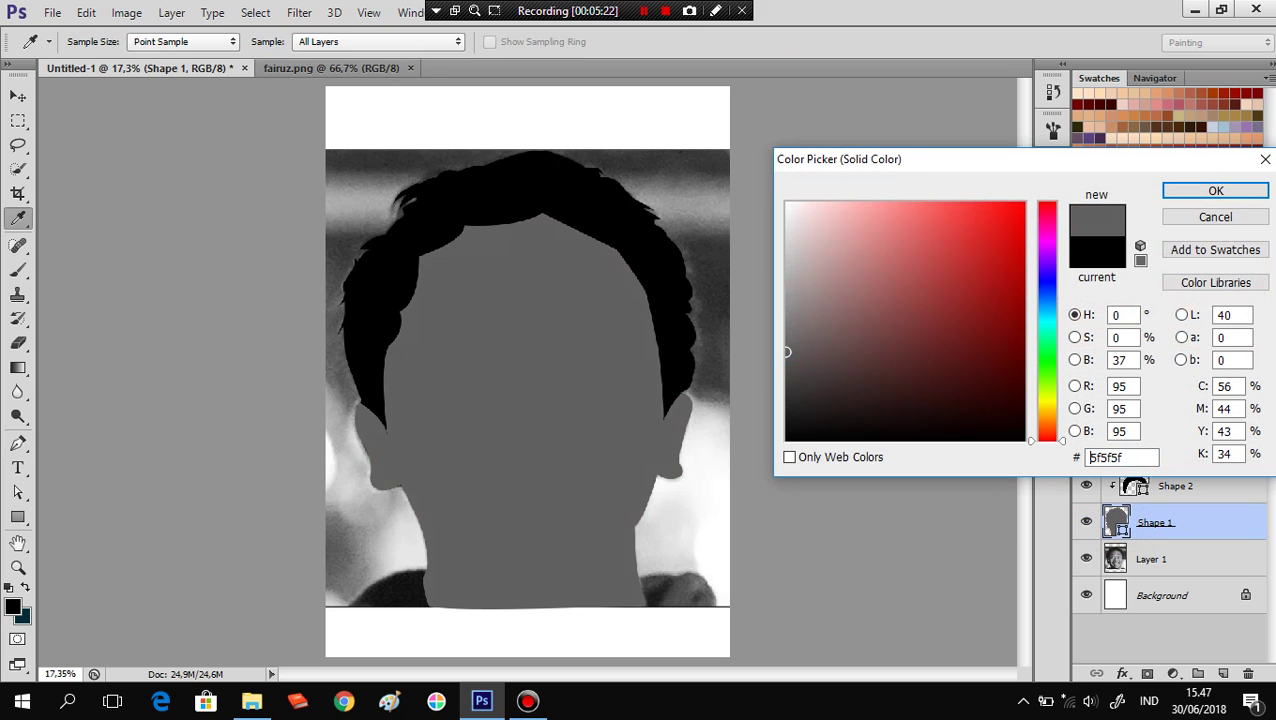
left_click(1190, 215)
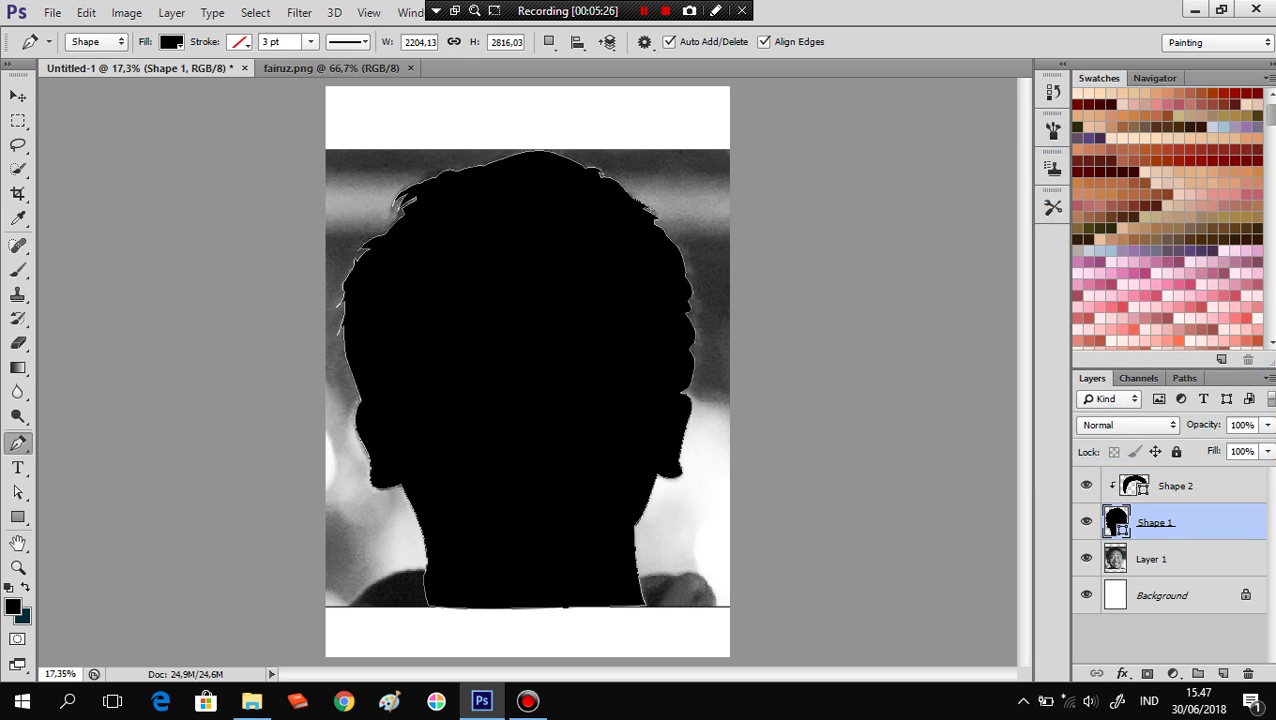
double_click(1116, 522)
left_click(789, 331)
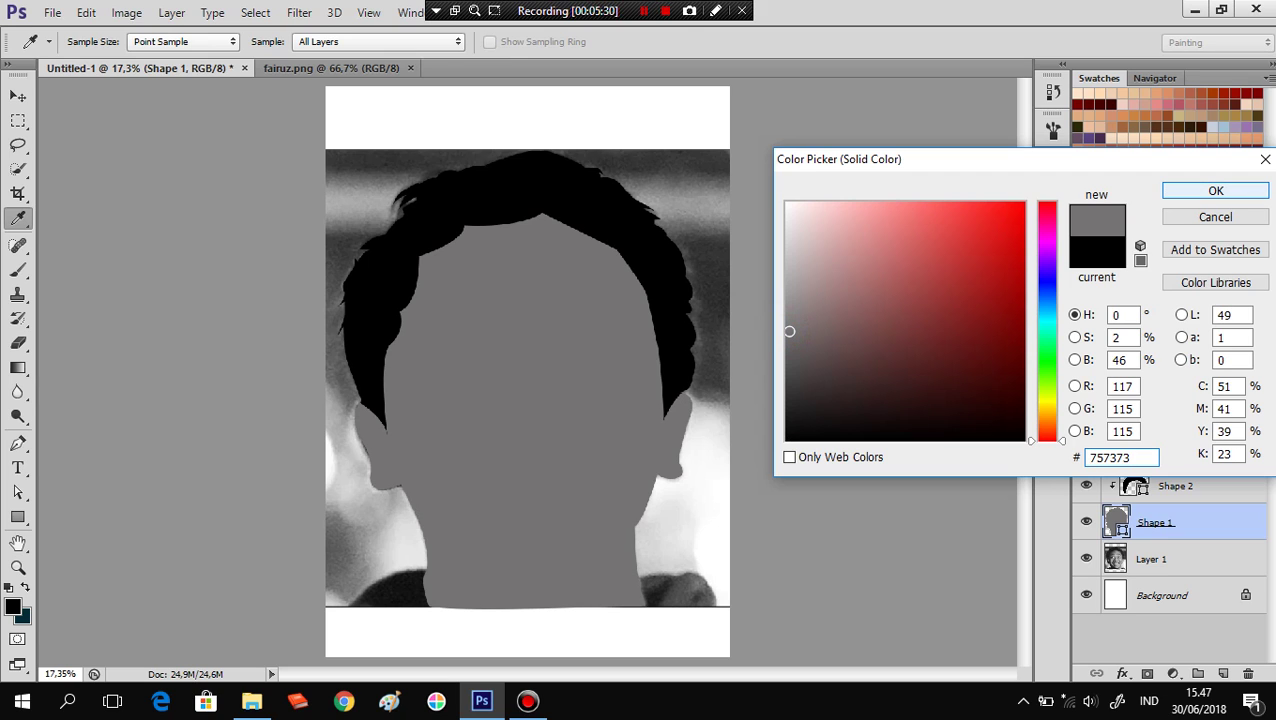
left_click(1196, 189)
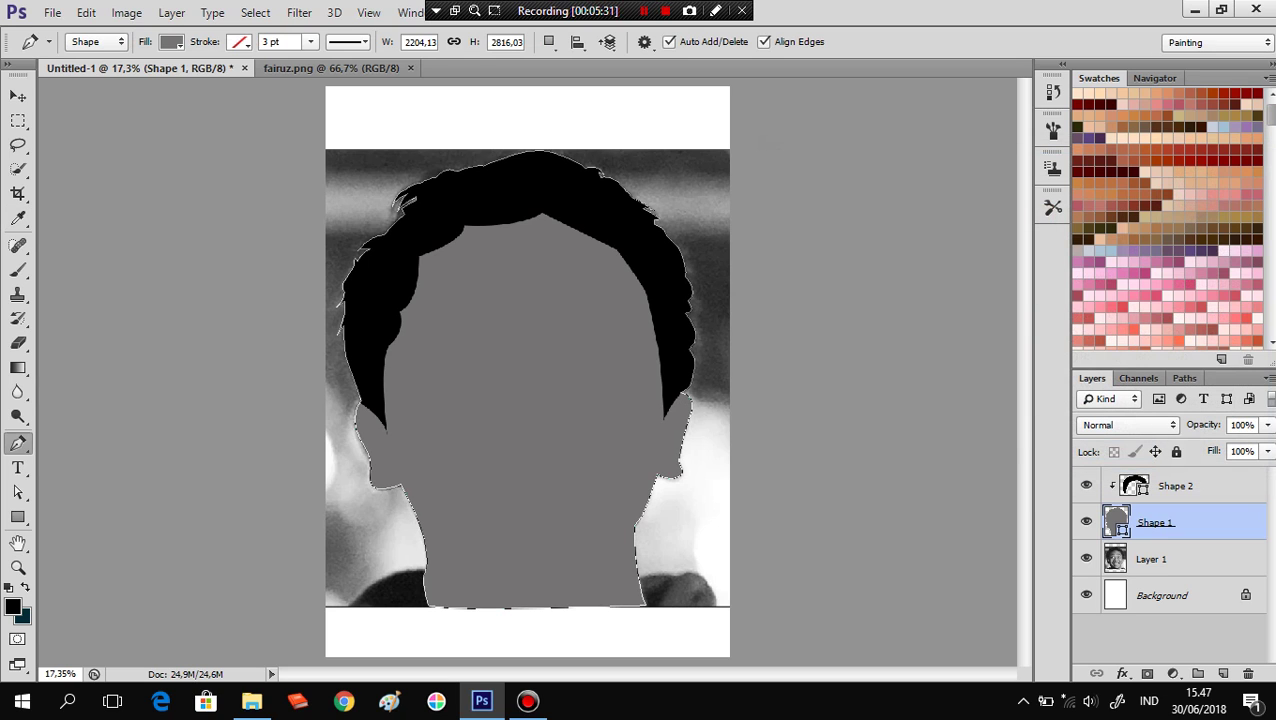
left_click(1086, 522)
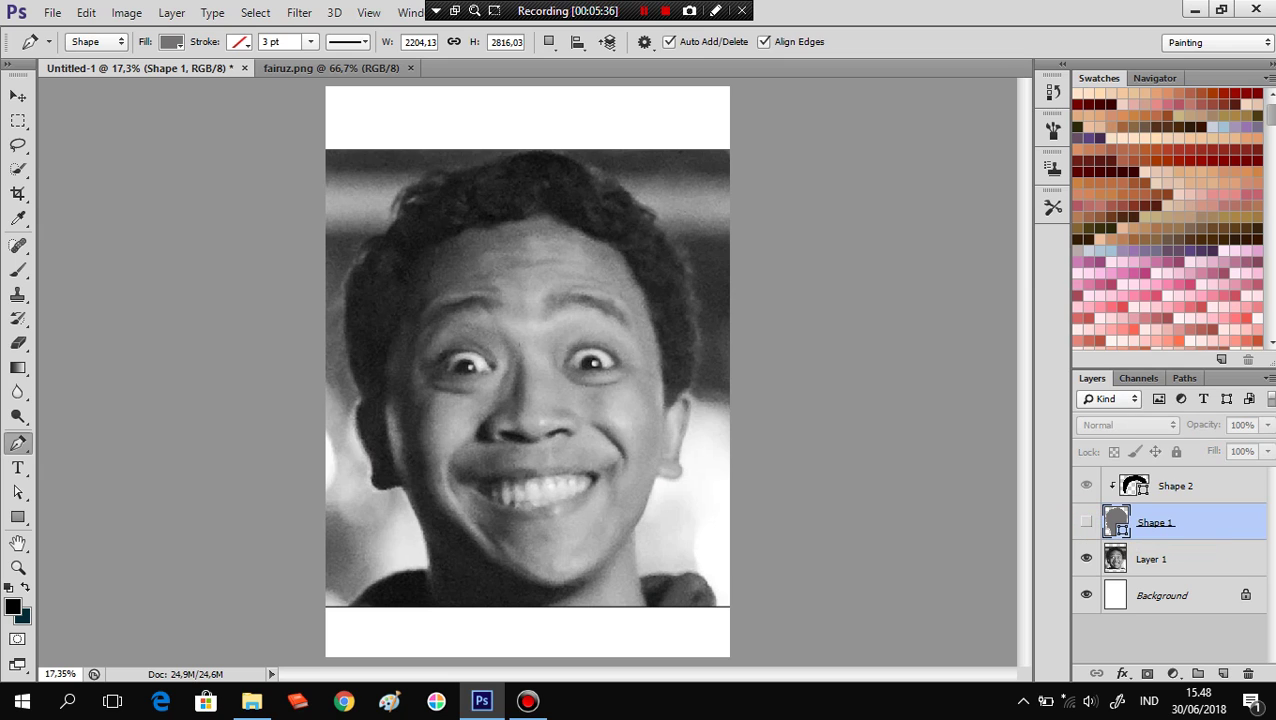
Add a new layer above the face and name it 0.
left_click(1222, 673)
double_click(1165, 522)
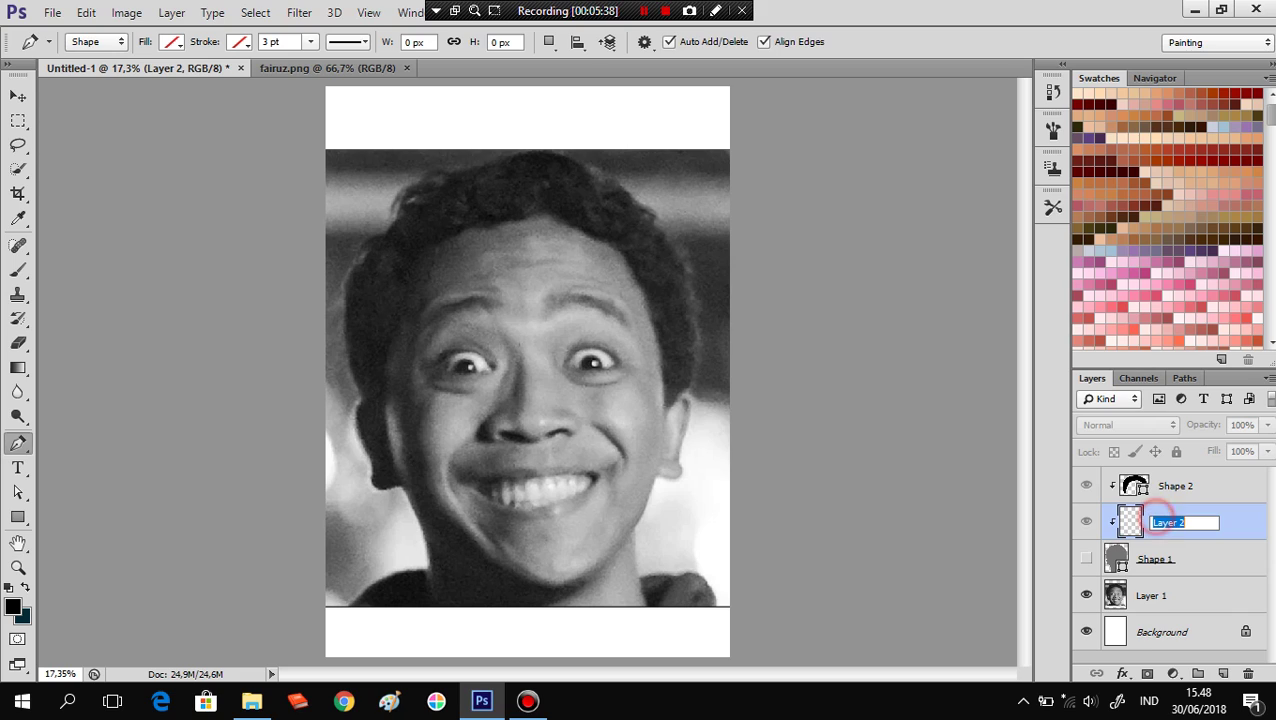
type("0")
key("Return")
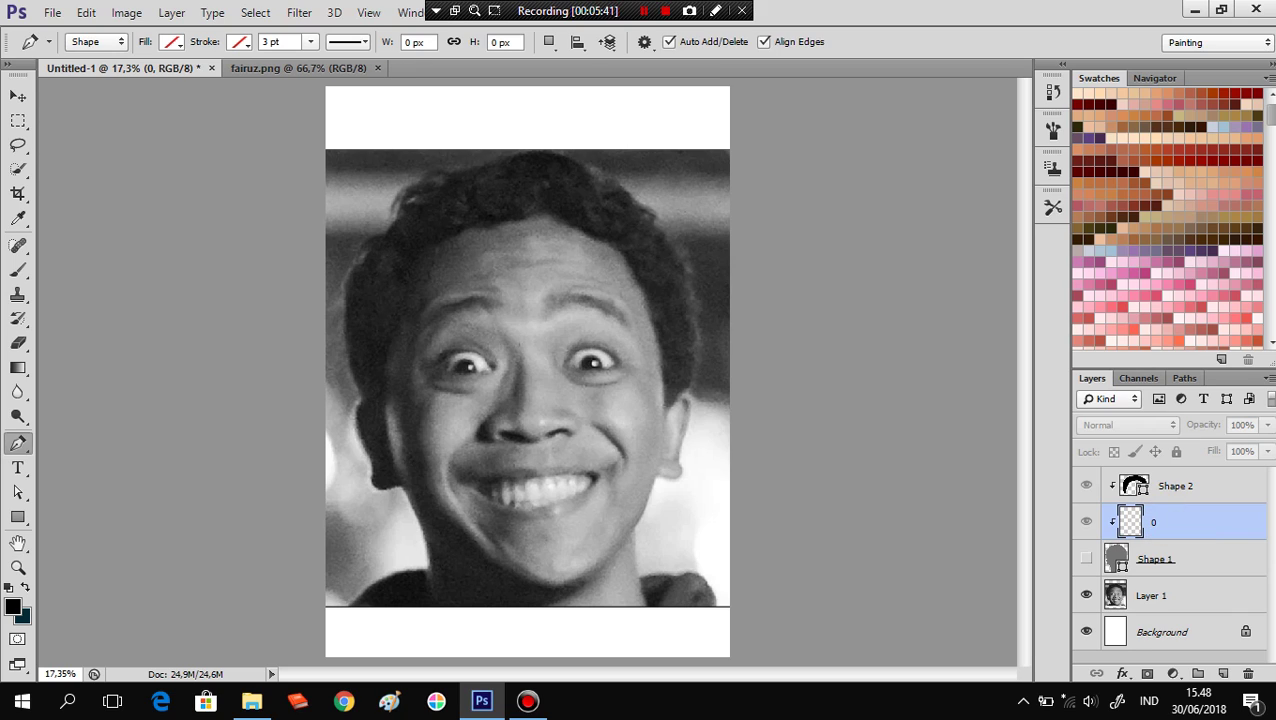
Start the shading outline across the forehead and around the left brow.
left_click(571, 239)
left_click(525, 237)
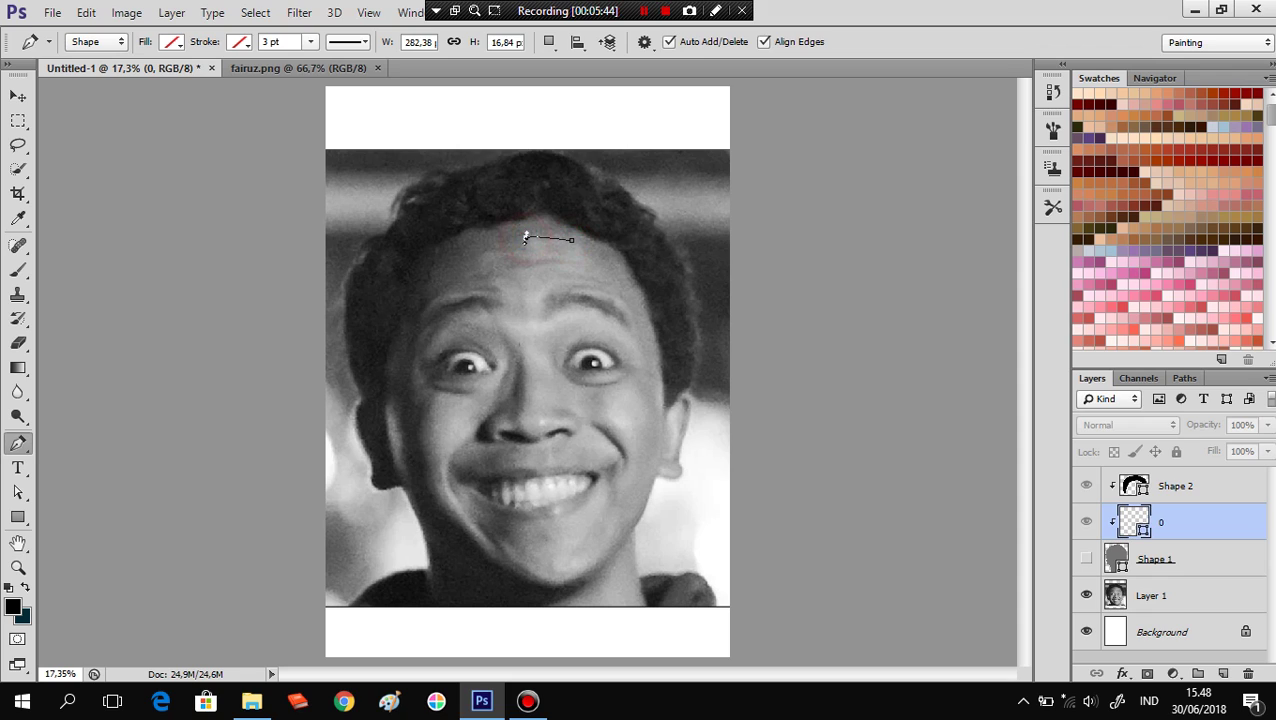
left_click_drag(484, 252, 479, 268)
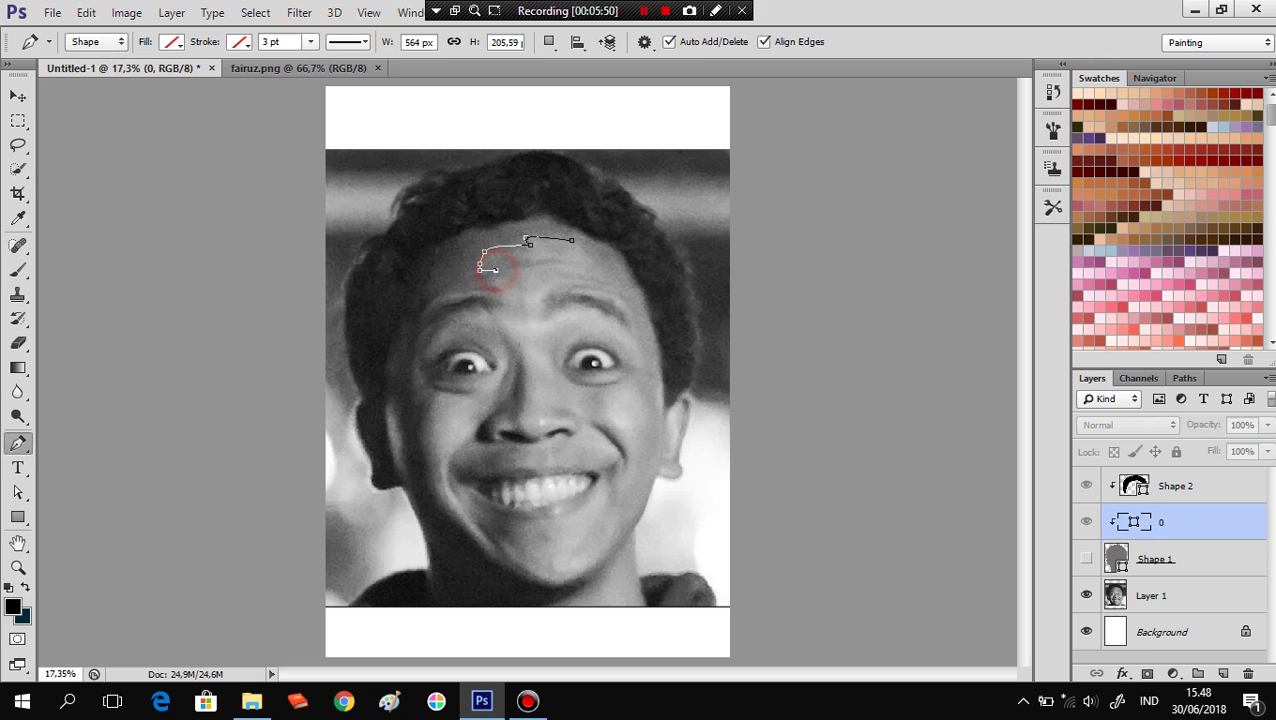
left_click_drag(494, 270, 505, 293)
left_click(430, 302)
left_click(422, 320)
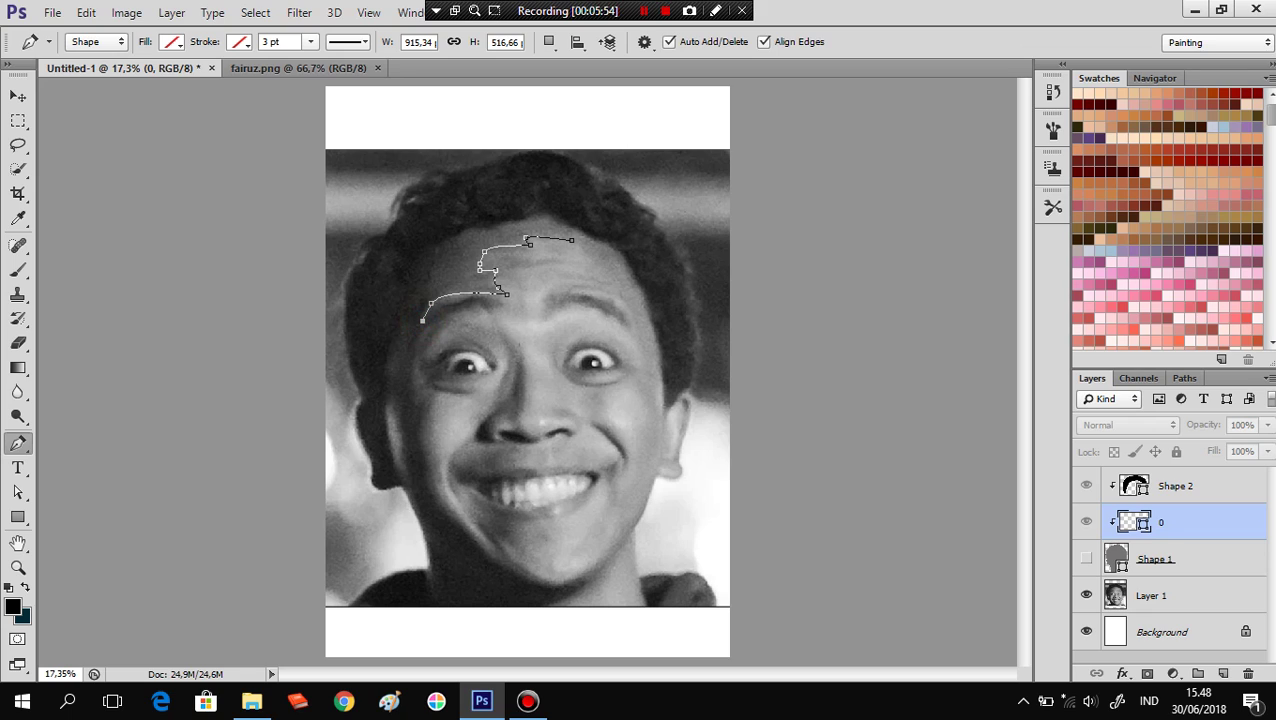
left_click(442, 309)
left_click(474, 301)
left_click(497, 306)
left_click(433, 339)
left_click(417, 371)
Continue the shading outline below the brow and around the left eye.
key("ctrl+z")
left_click(432, 340)
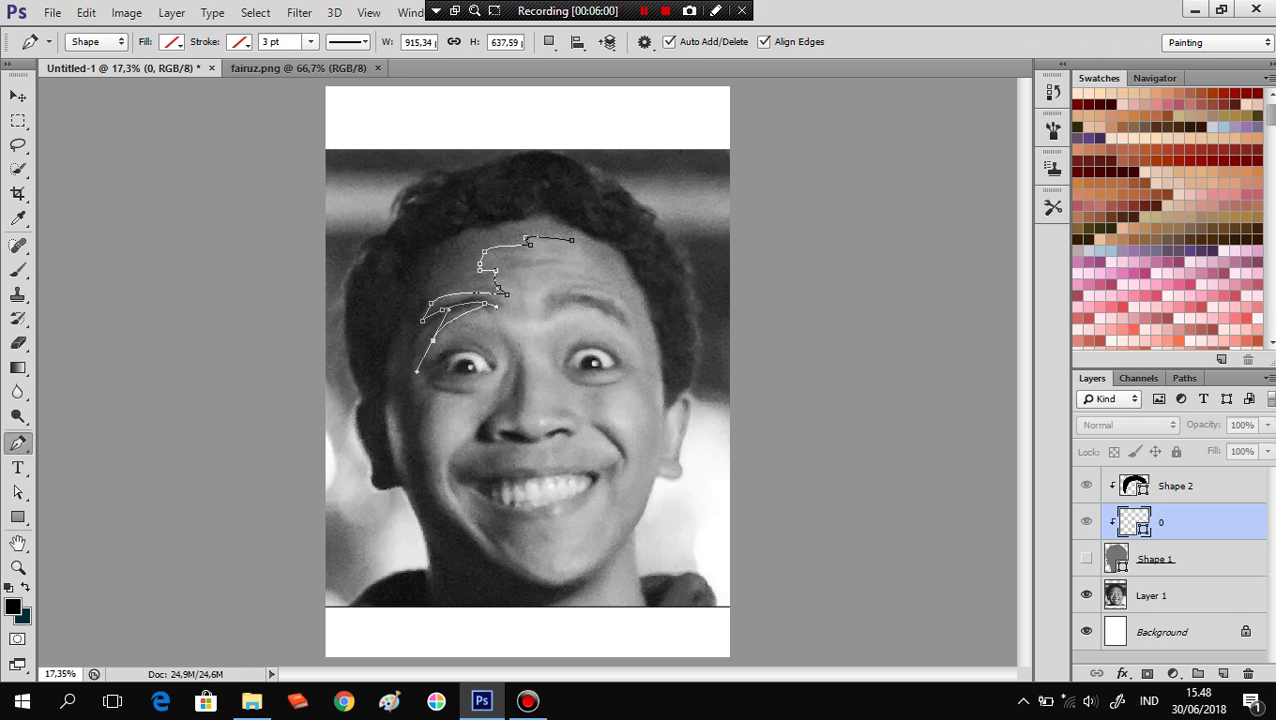
left_click(432, 340)
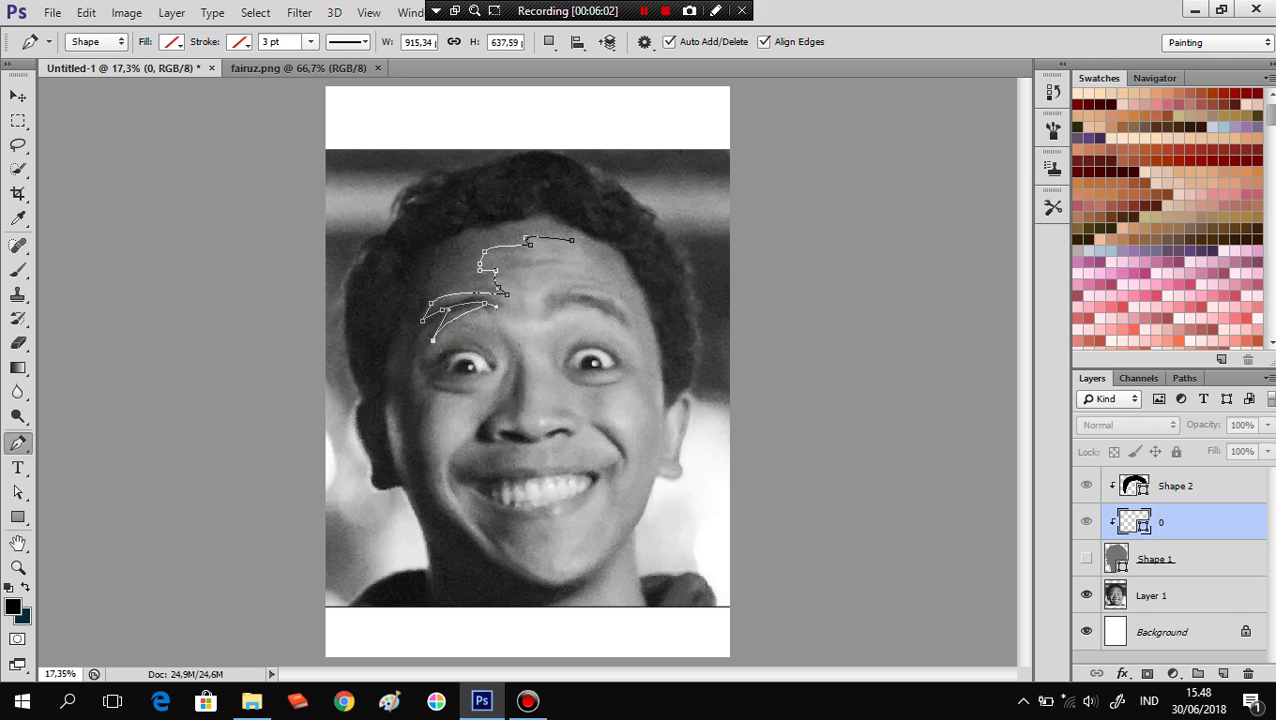
left_click(430, 352)
key("ctrl+z")
left_click(427, 357)
left_click_drag(457, 372, 490, 372)
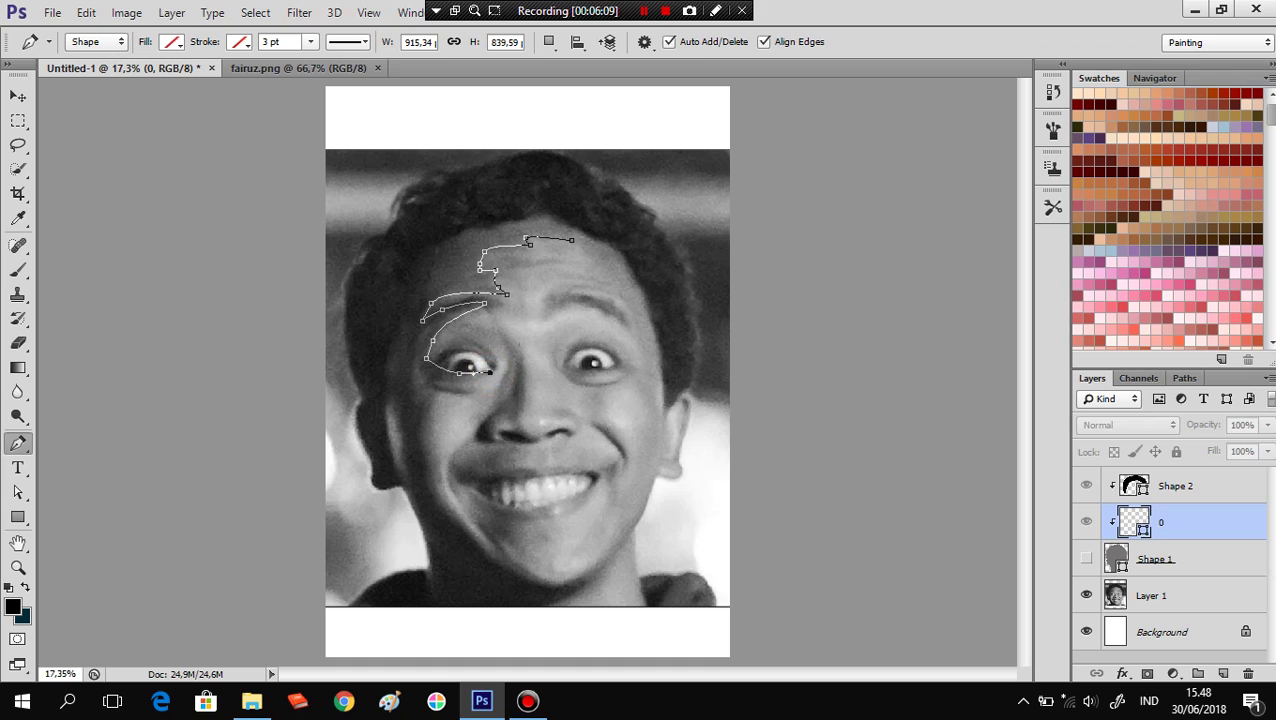
left_click(444, 384)
left_click(436, 385)
left_click_drag(470, 390, 436, 400)
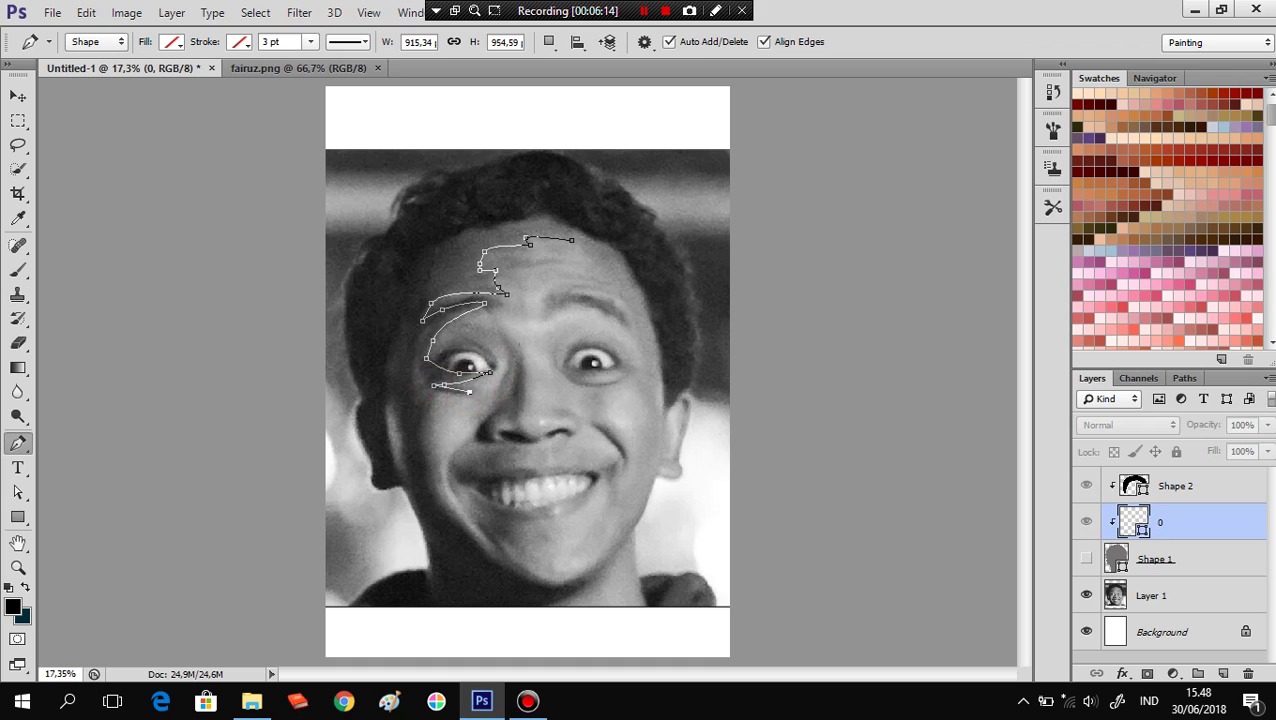
Trace the shading outline down the left cheek, past the lower lip, onto the chin.
left_click_drag(427, 451, 431, 470)
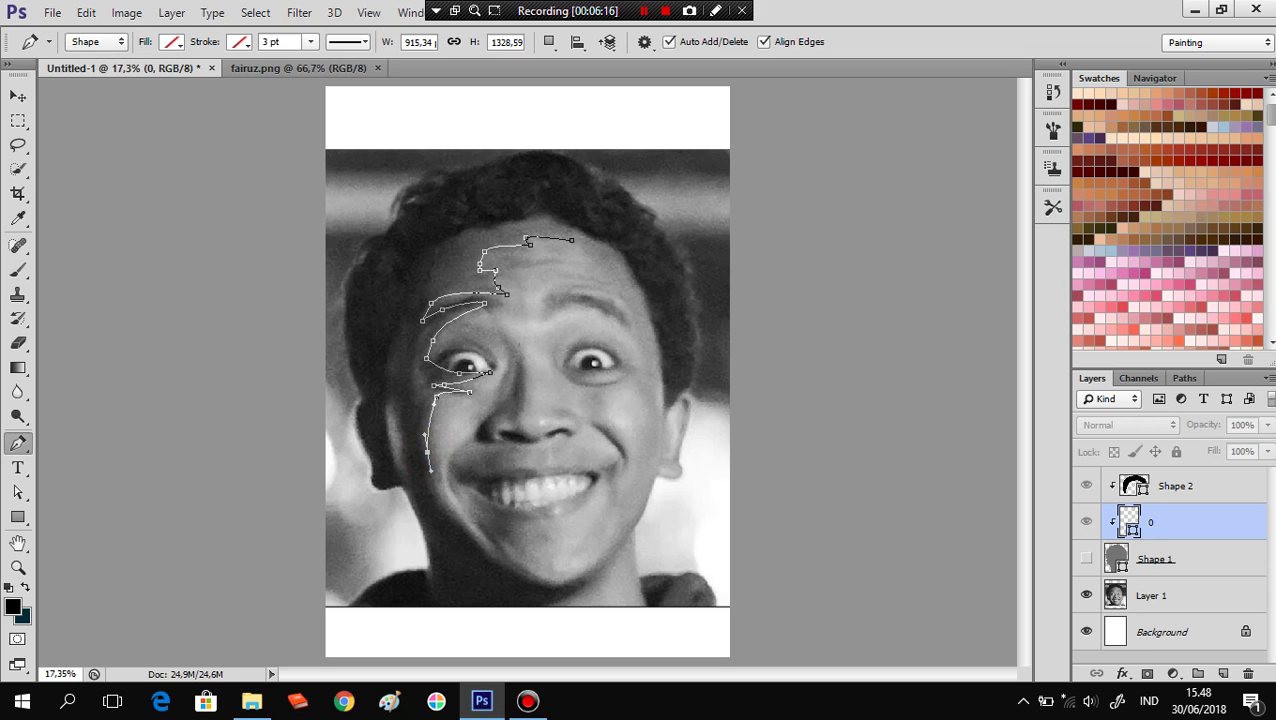
left_click_drag(464, 527, 484, 541)
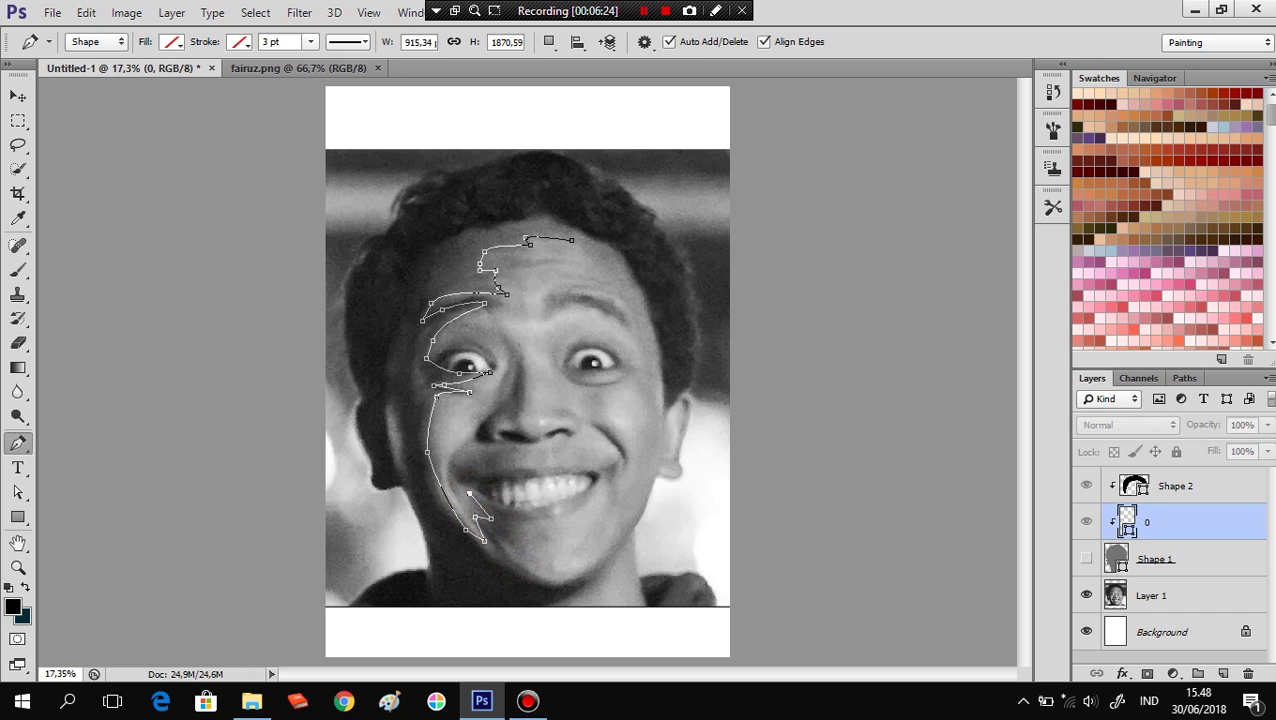
left_click_drag(524, 521, 557, 524)
left_click(553, 521)
left_click_drag(541, 547, 547, 557)
left_click(539, 547)
left_click(549, 577)
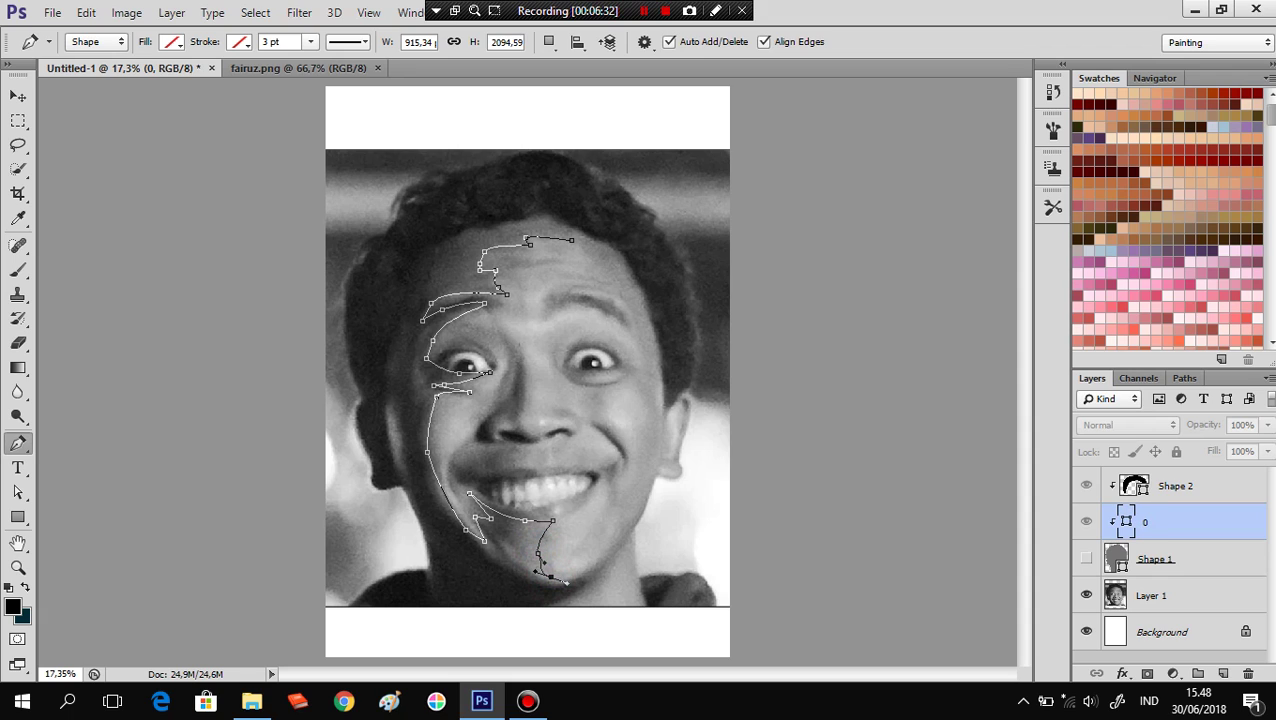
left_click_drag(565, 580, 612, 552)
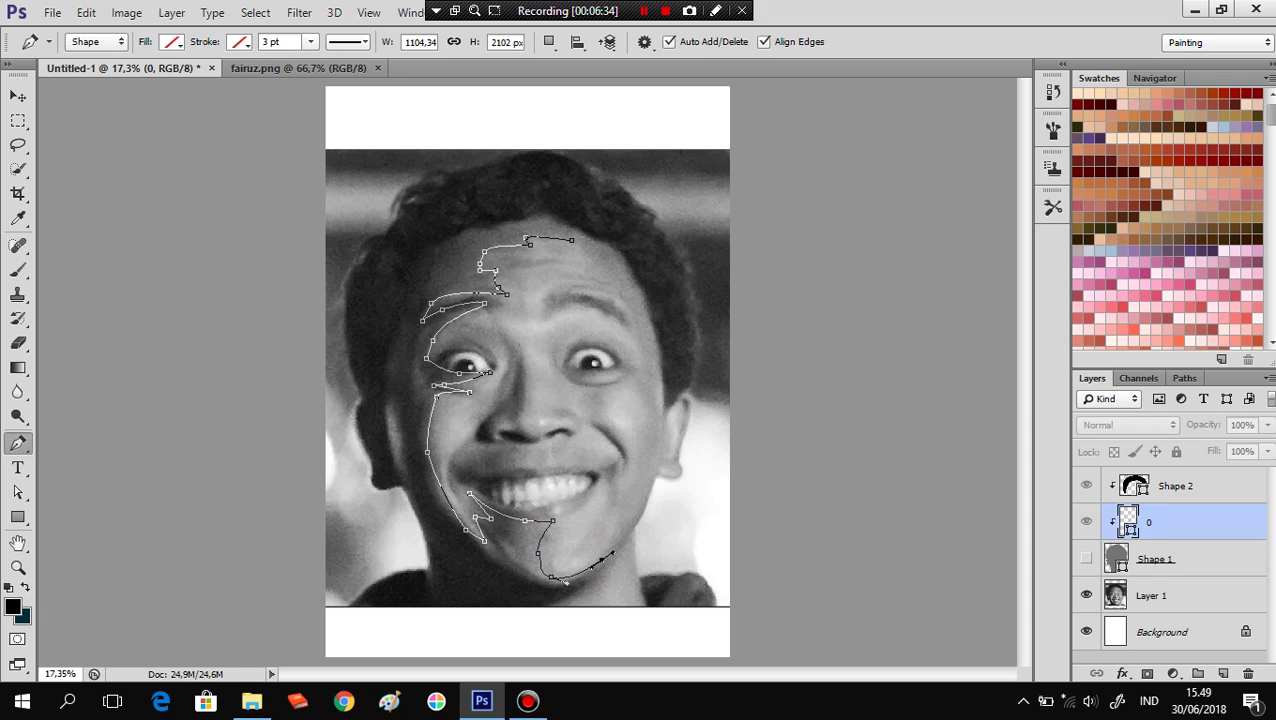
Finish the outline along the jaw, up the left face edge, over the forehead to the right temple.
left_click(645, 501)
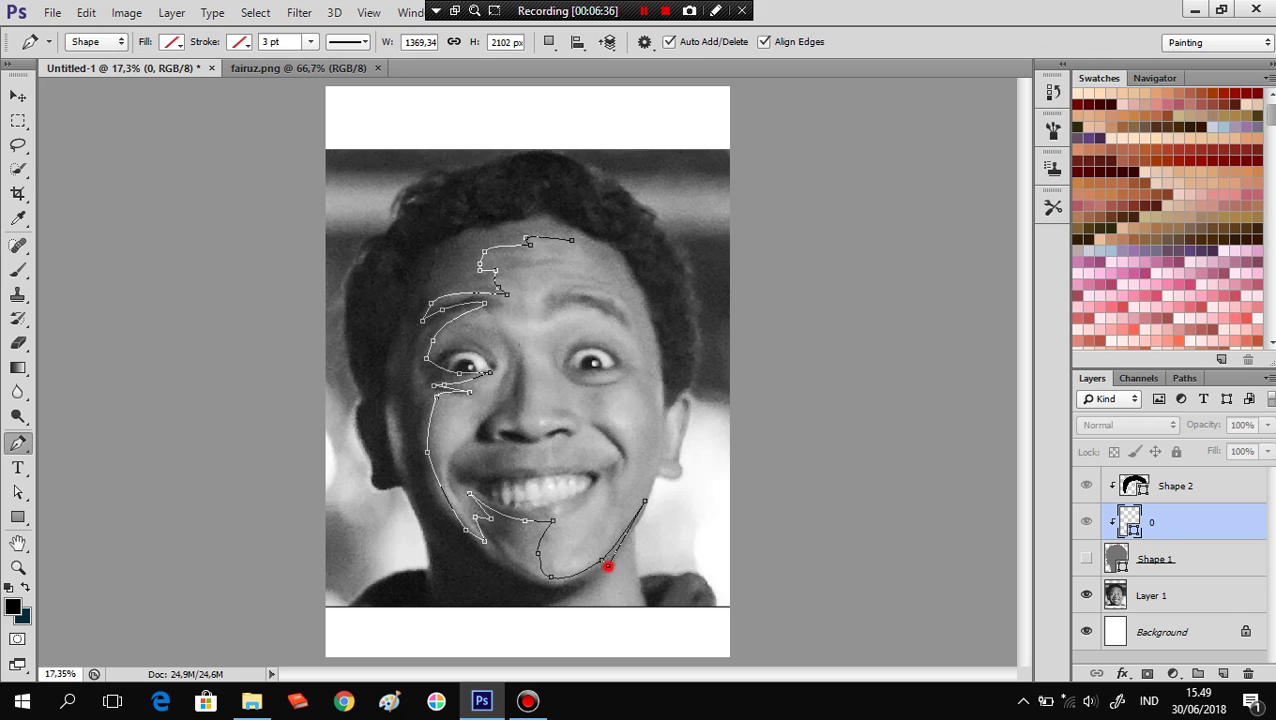
left_click(590, 598)
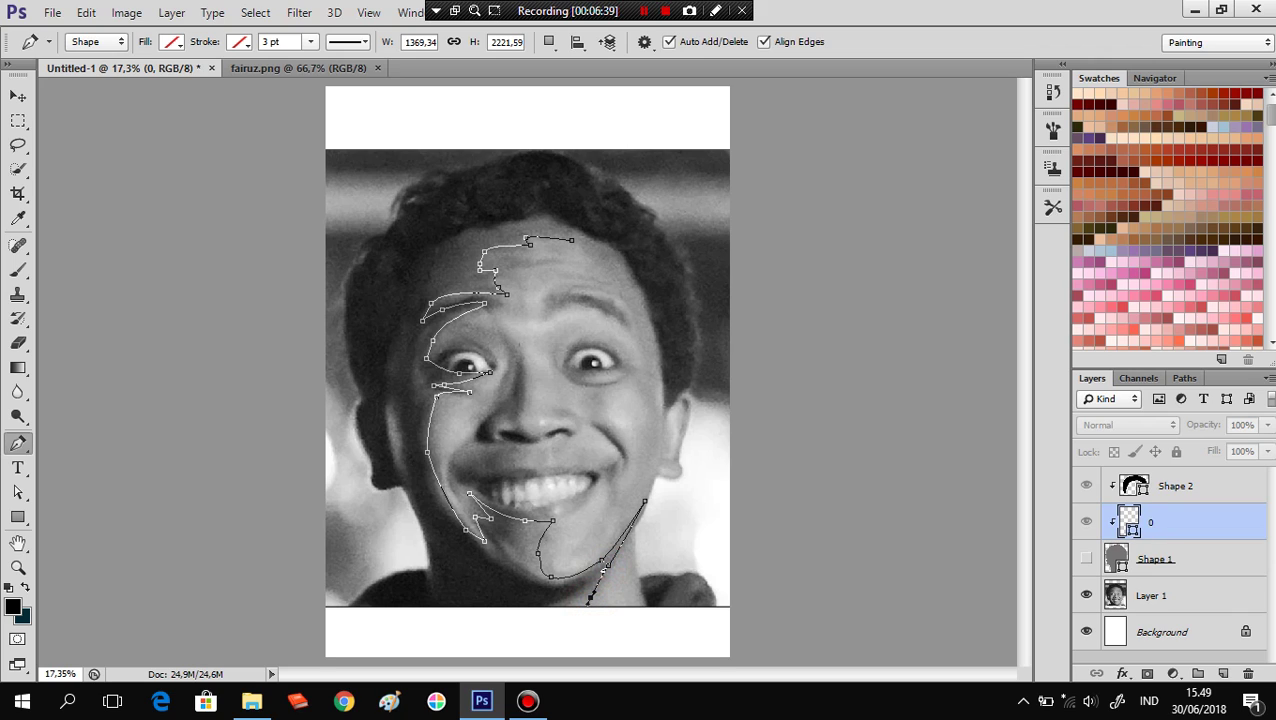
left_click(567, 608)
left_click_drag(410, 562, 358, 452)
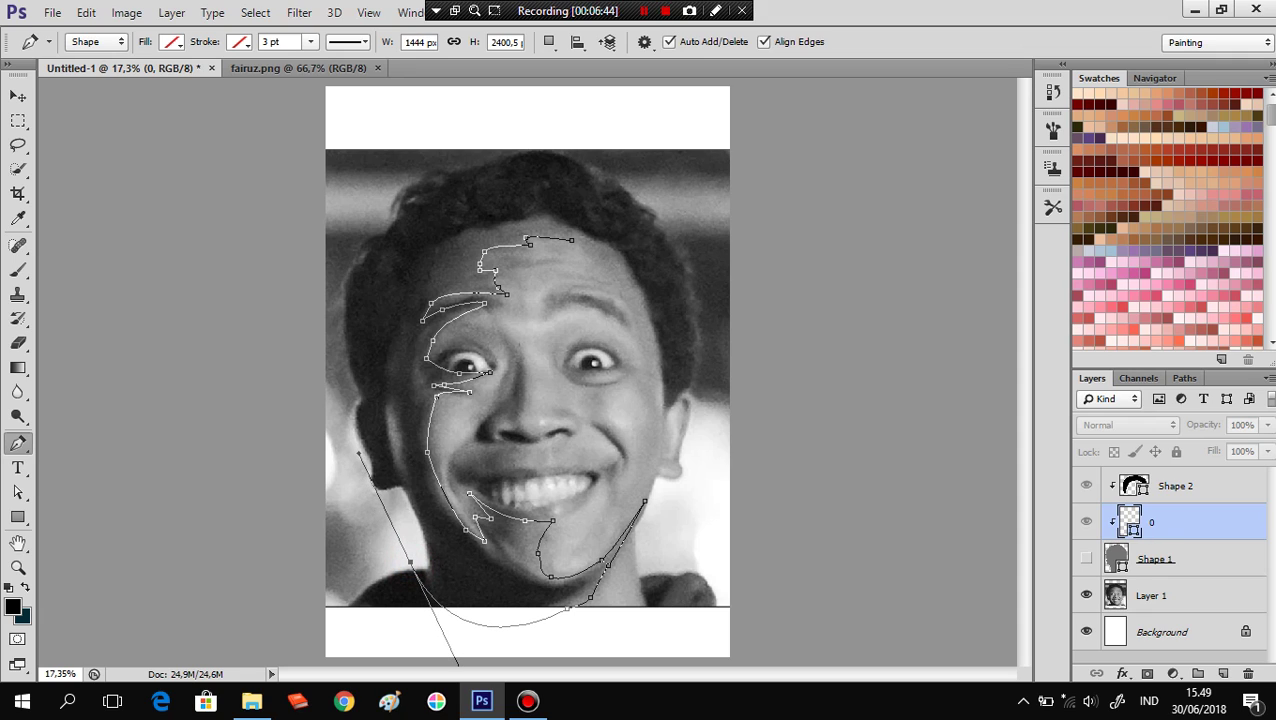
left_click(410, 562, "alt")
mouse_move(390, 345)
left_mouse_down()
mouse_move(410, 262)
mouse_move(470, 211)
left_mouse_up()
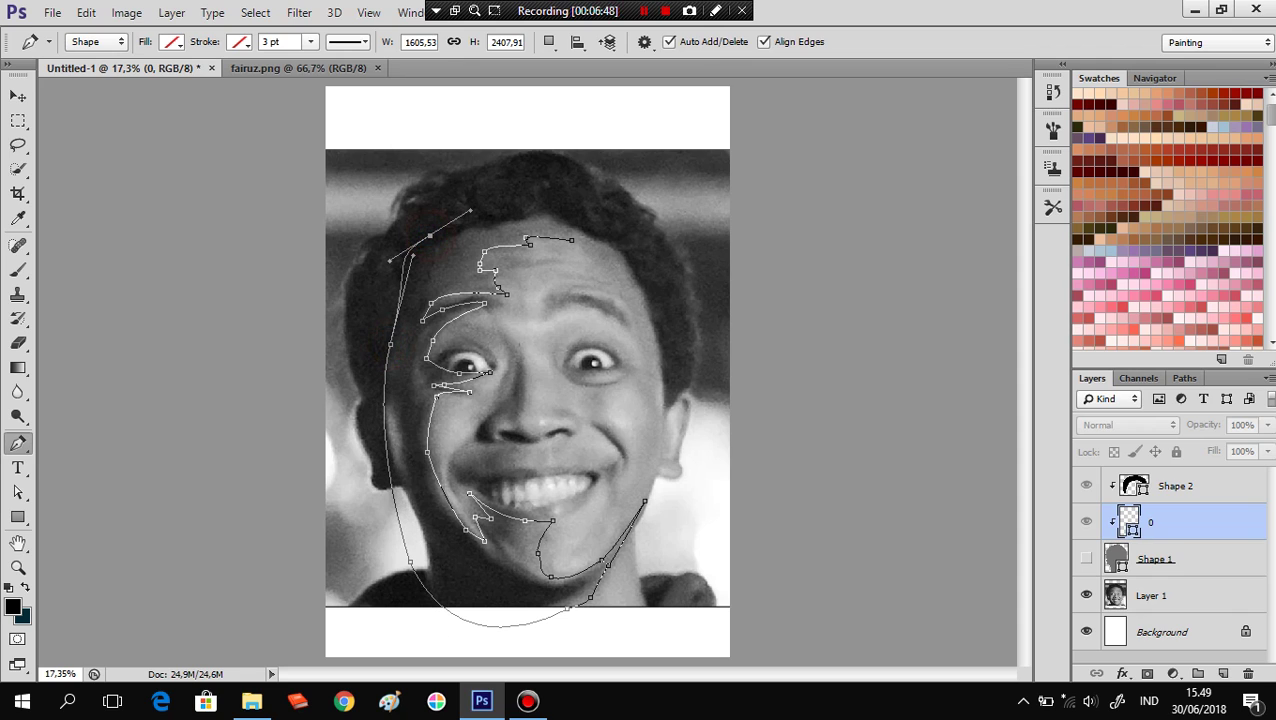
left_click_drag(593, 229, 638, 265)
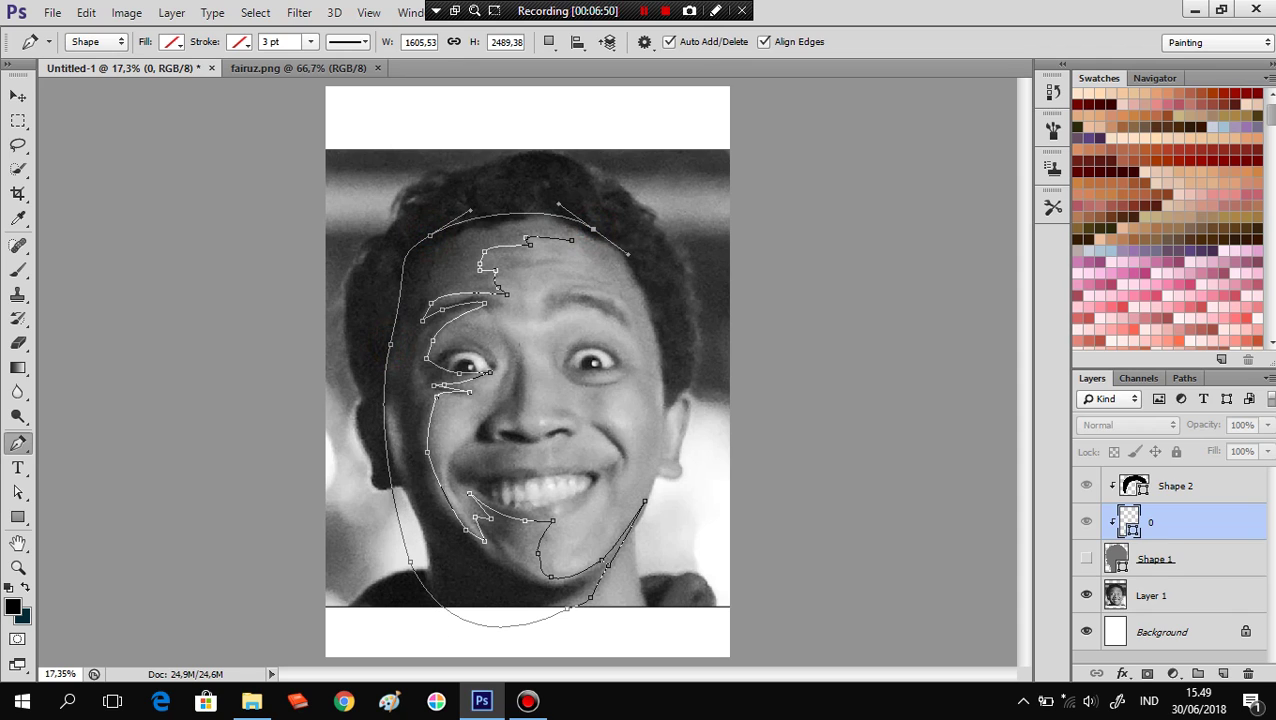
left_click(593, 229, "alt")
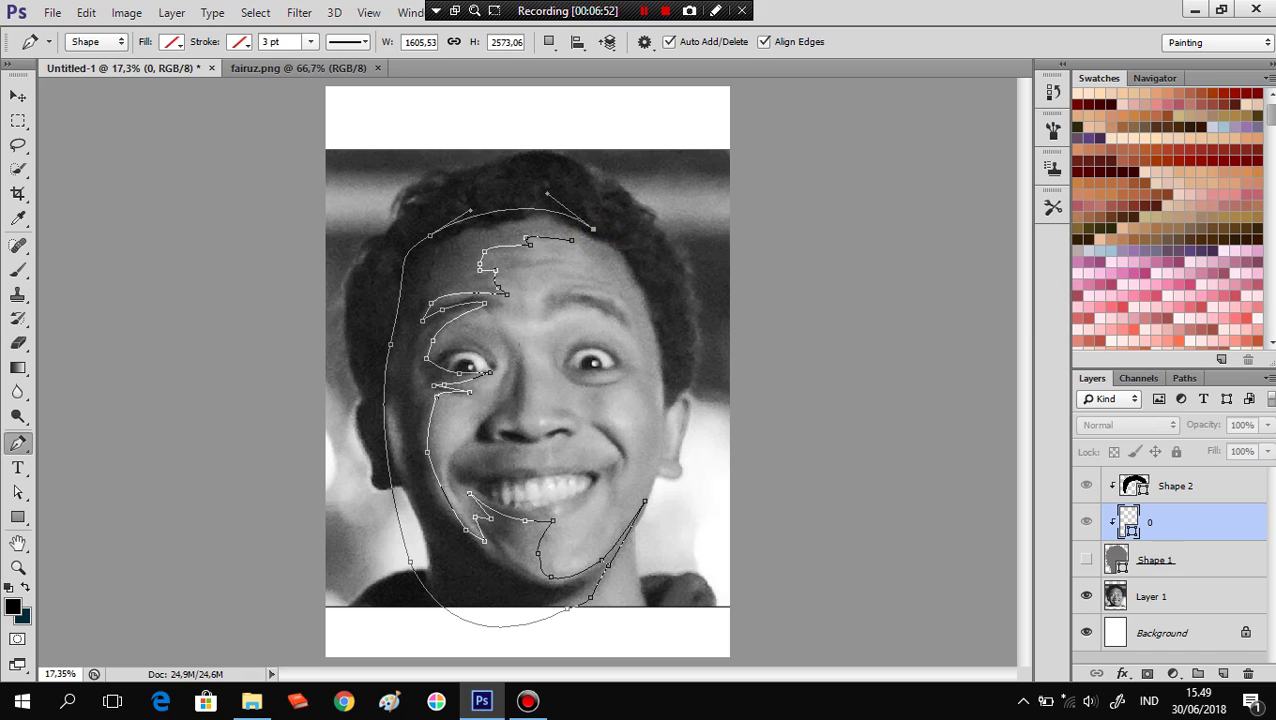
left_click_drag(640, 261, 659, 299)
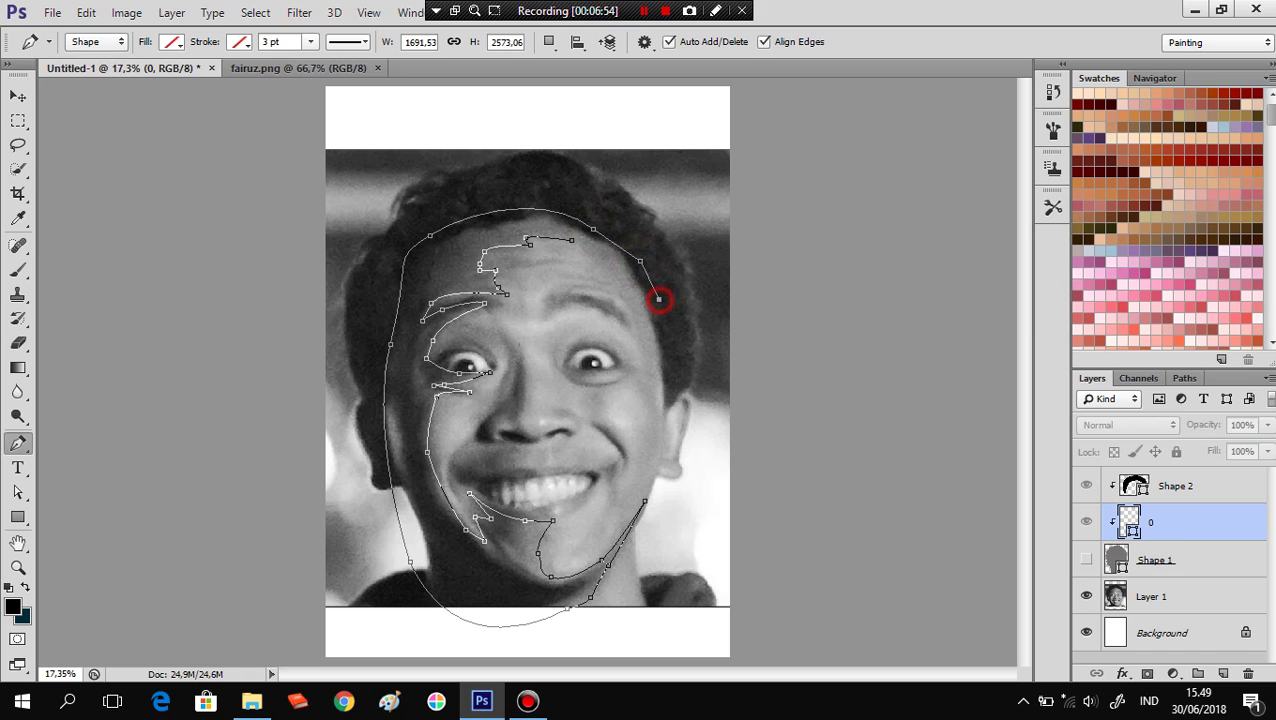
left_click(572, 242)
Show the grey face layer and give the shading shape a sampled, slightly darker grey fill.
key("Escape")
left_click(1086, 560)
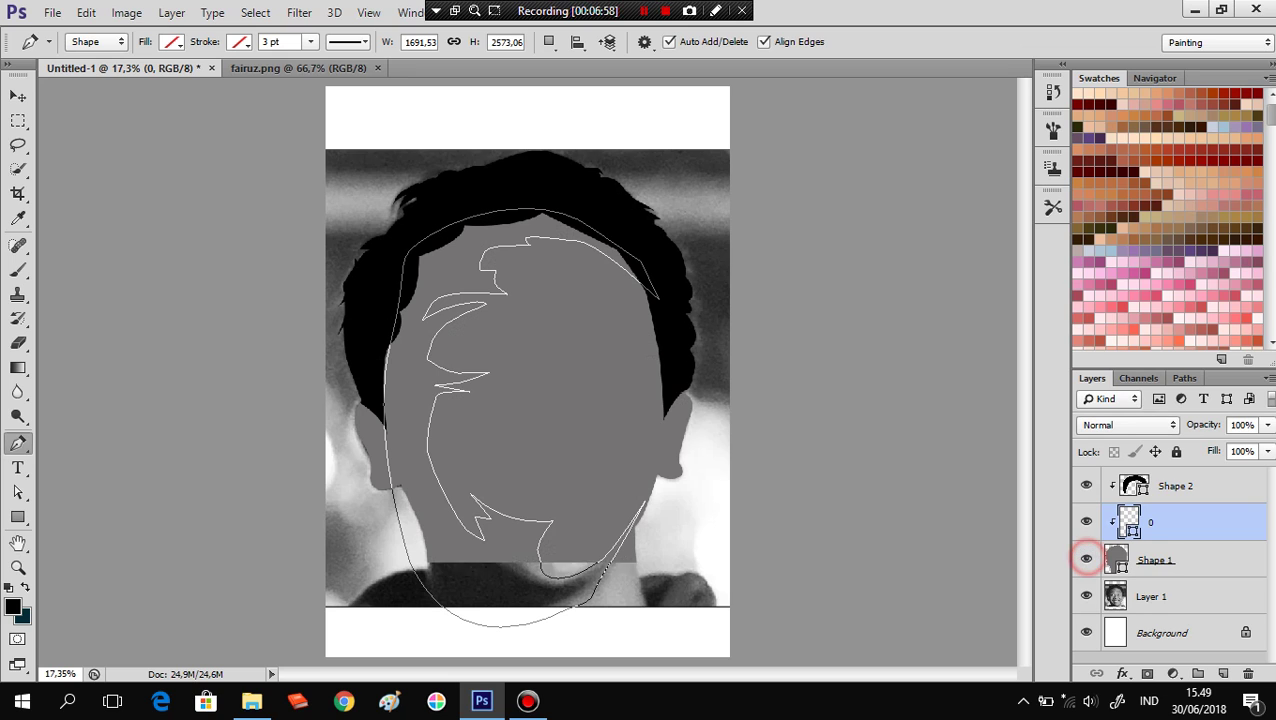
double_click(1128, 521)
left_click(545, 395)
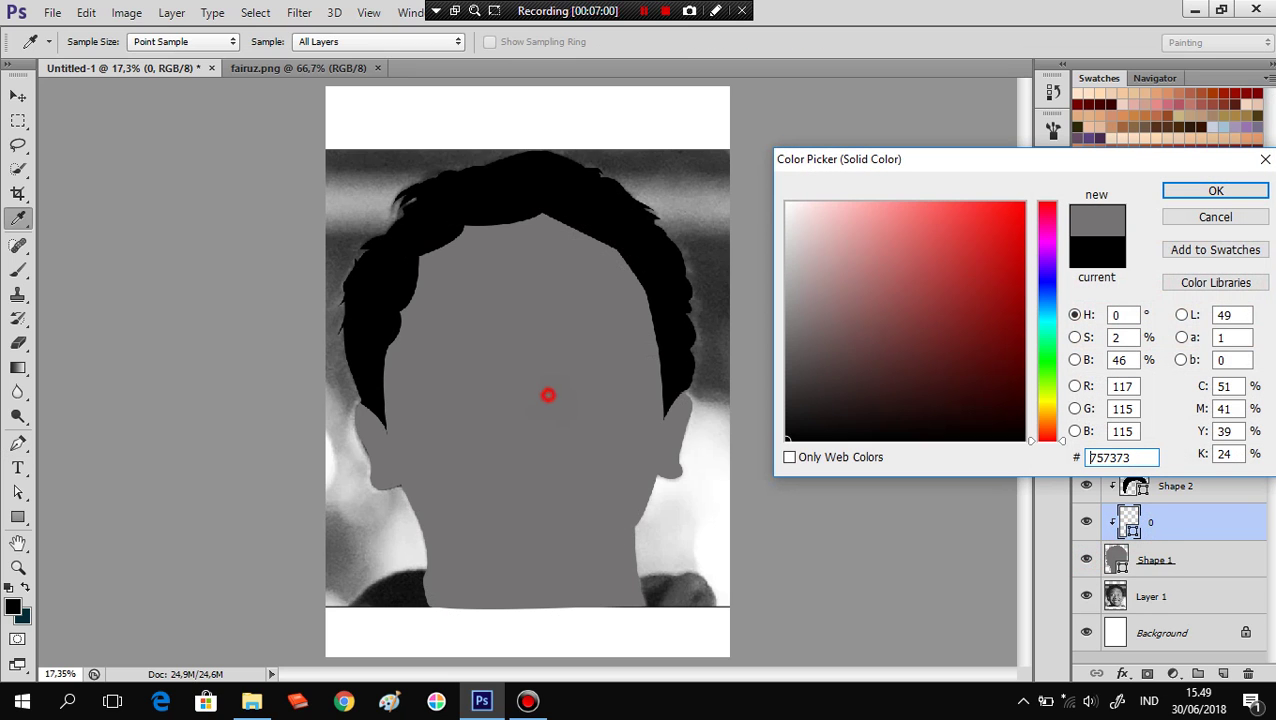
left_click_drag(789, 331, 788, 344)
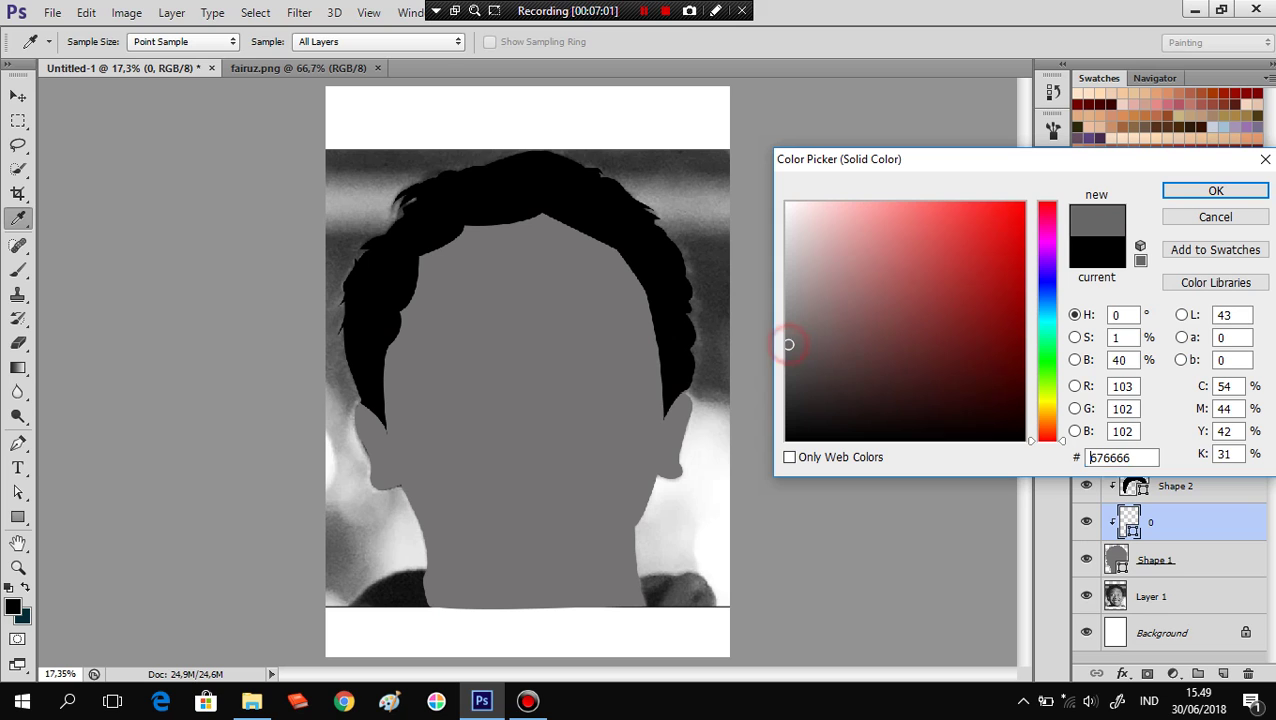
left_click(1215, 190)
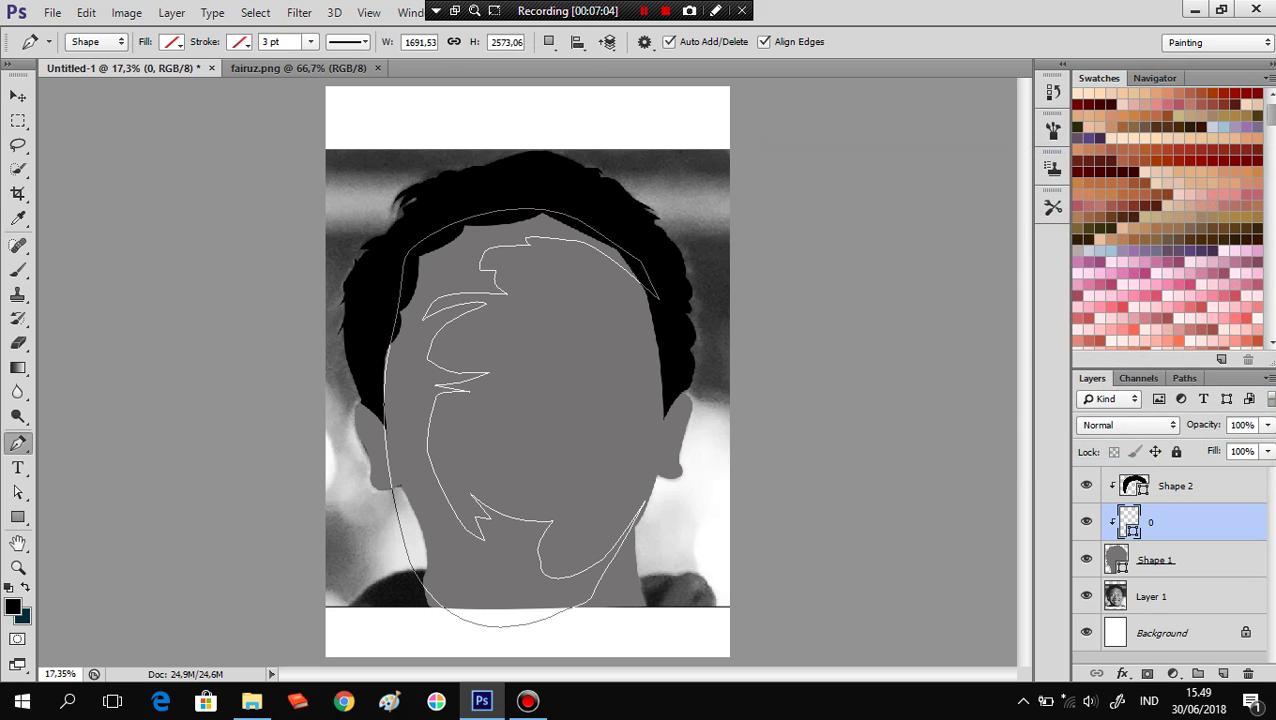
After a brief black fill, reset the shading shape to darker grey #6b6969.
left_click(172, 41)
left_click(129, 78)
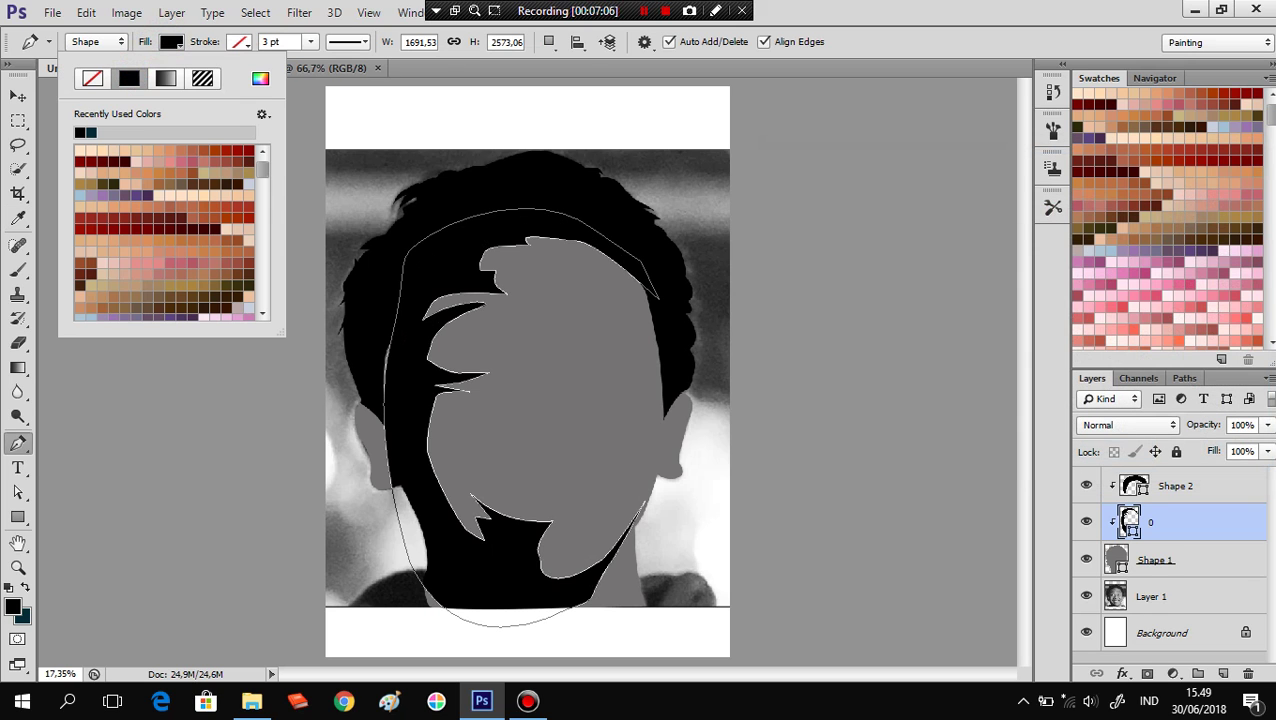
left_click(1125, 565)
double_click(1129, 520)
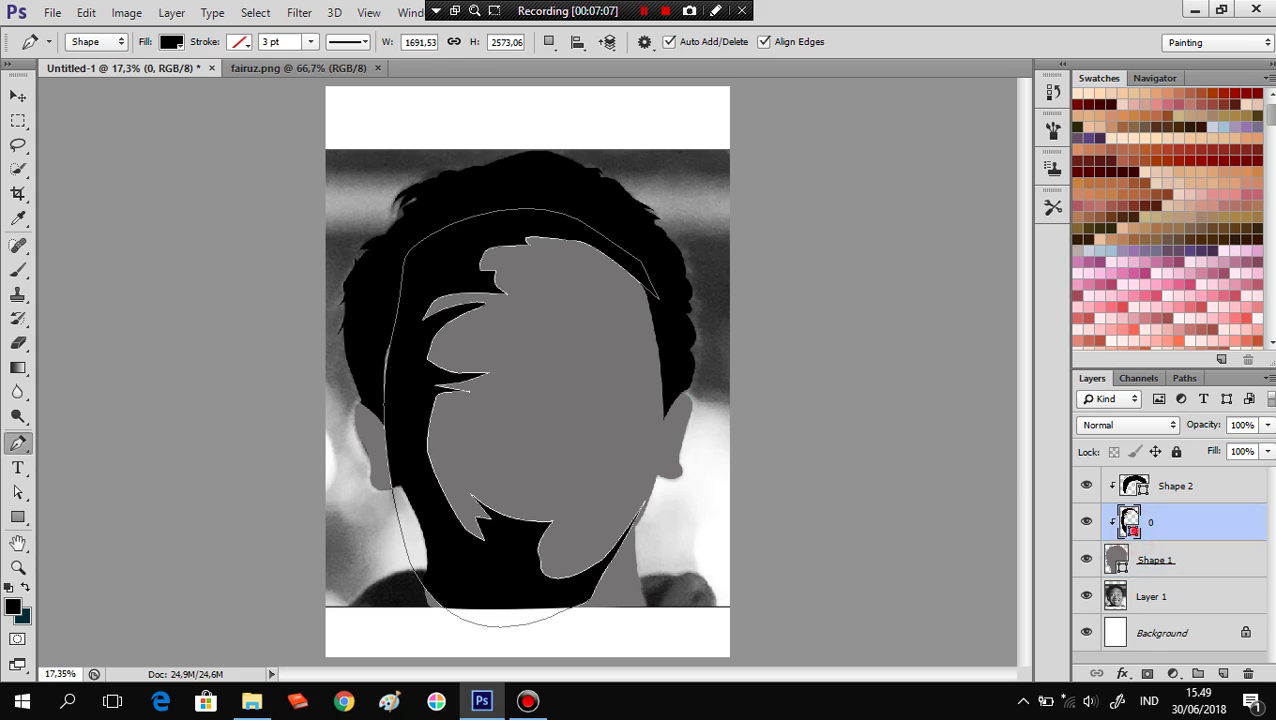
left_click(583, 385)
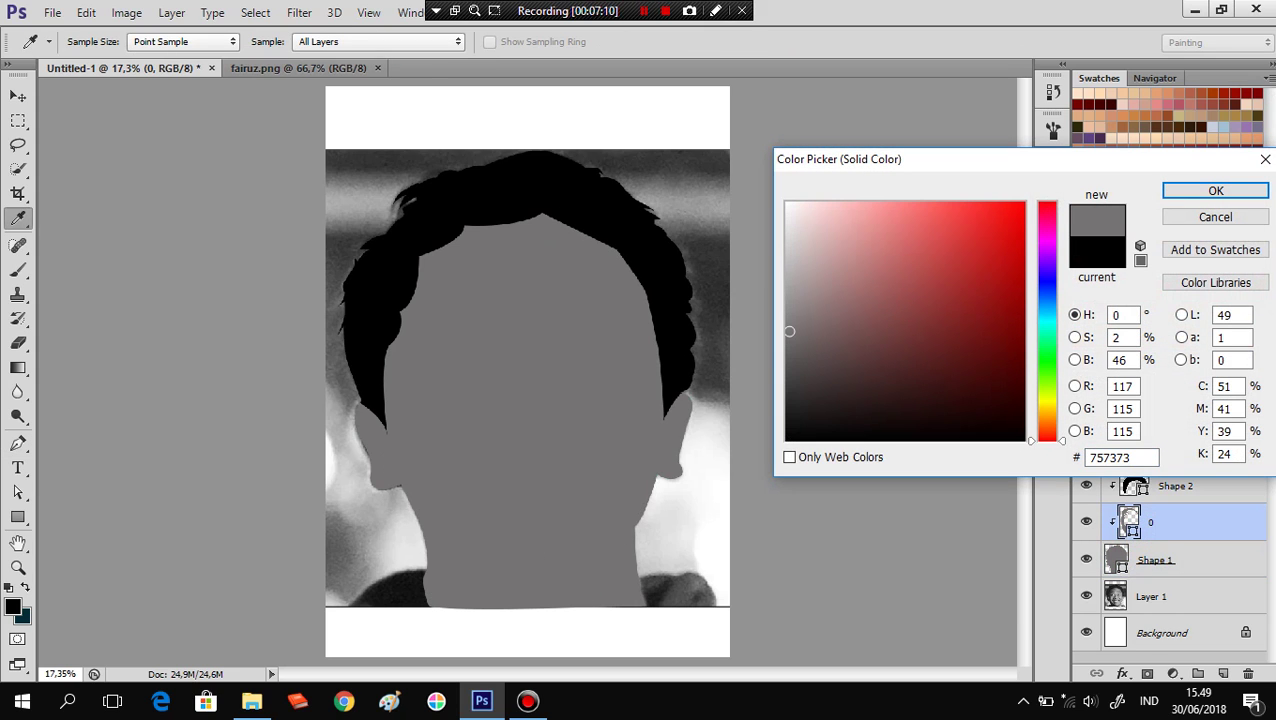
left_click(787, 337)
left_click(789, 341)
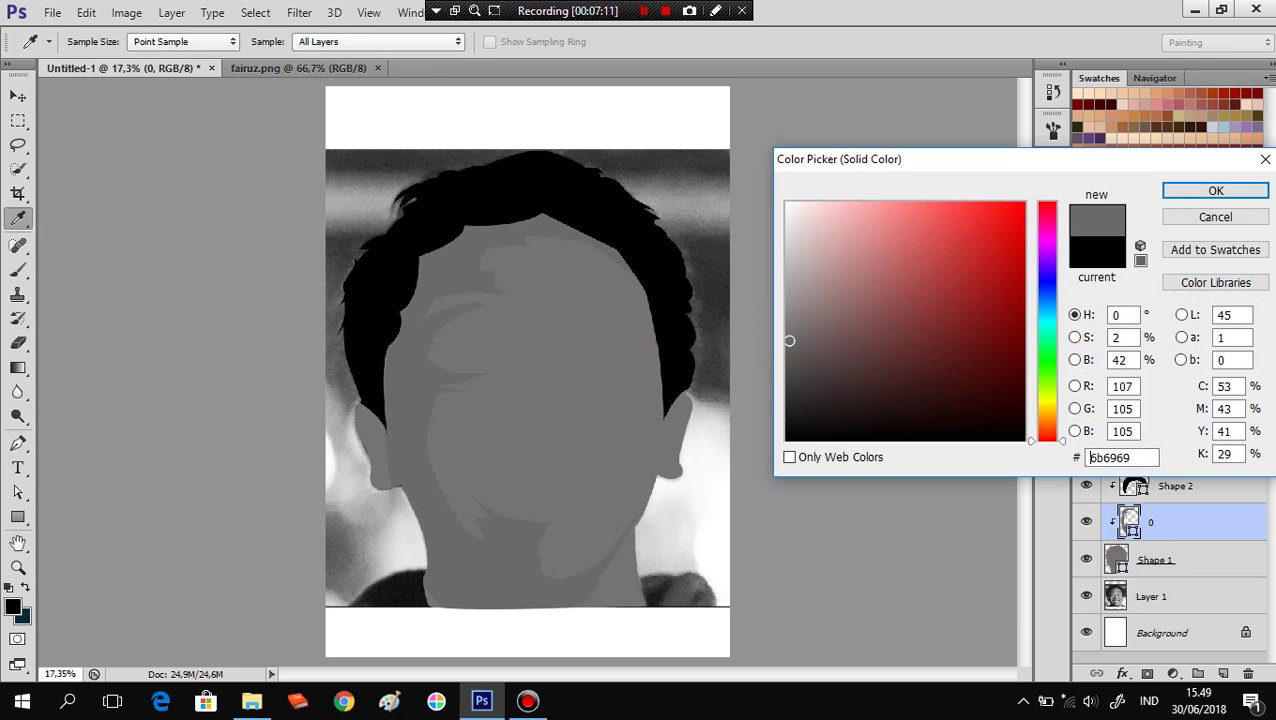
left_click(1215, 190)
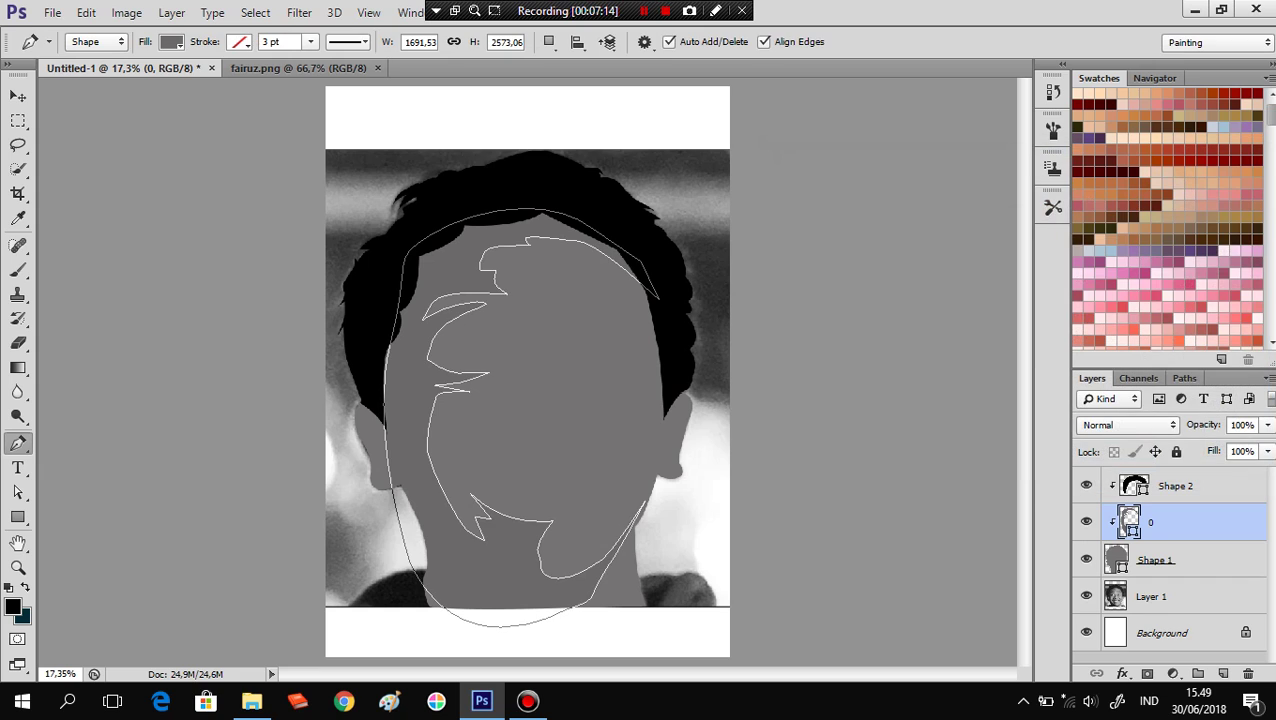
left_click(393, 341, "ctrl")
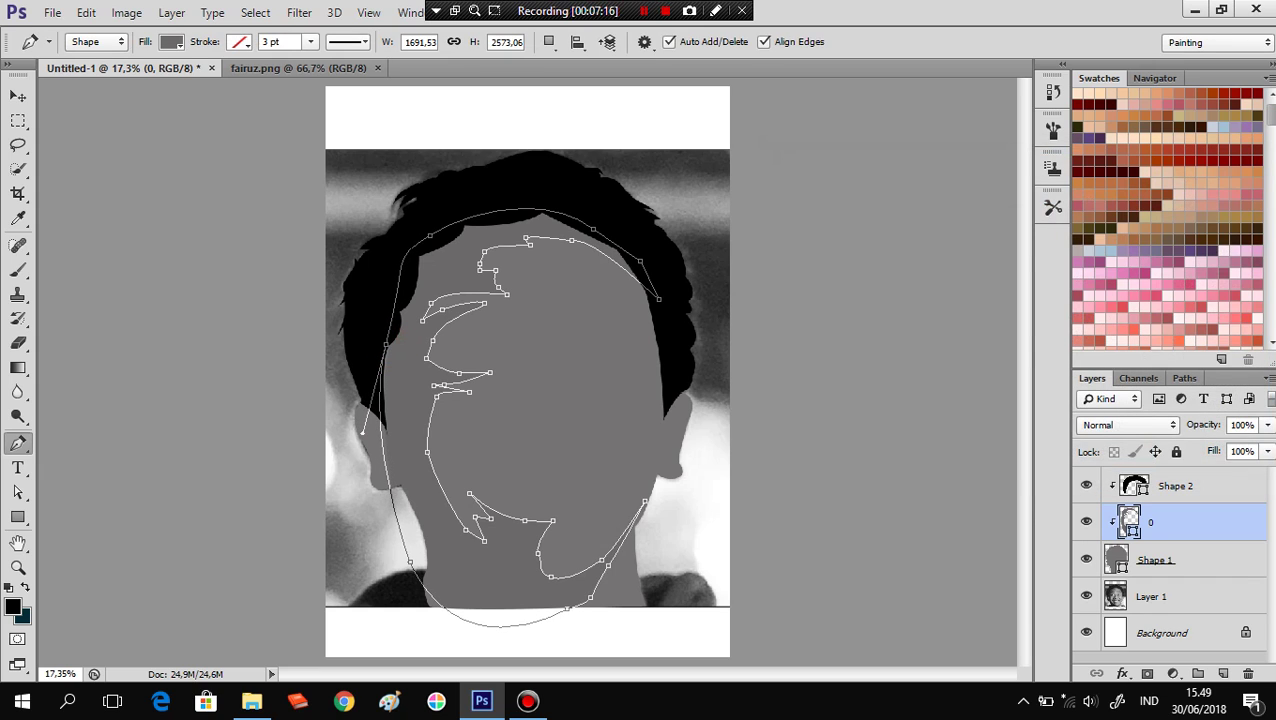
Hide the grey face shape and reselect the shading layer.
left_click(1156, 584)
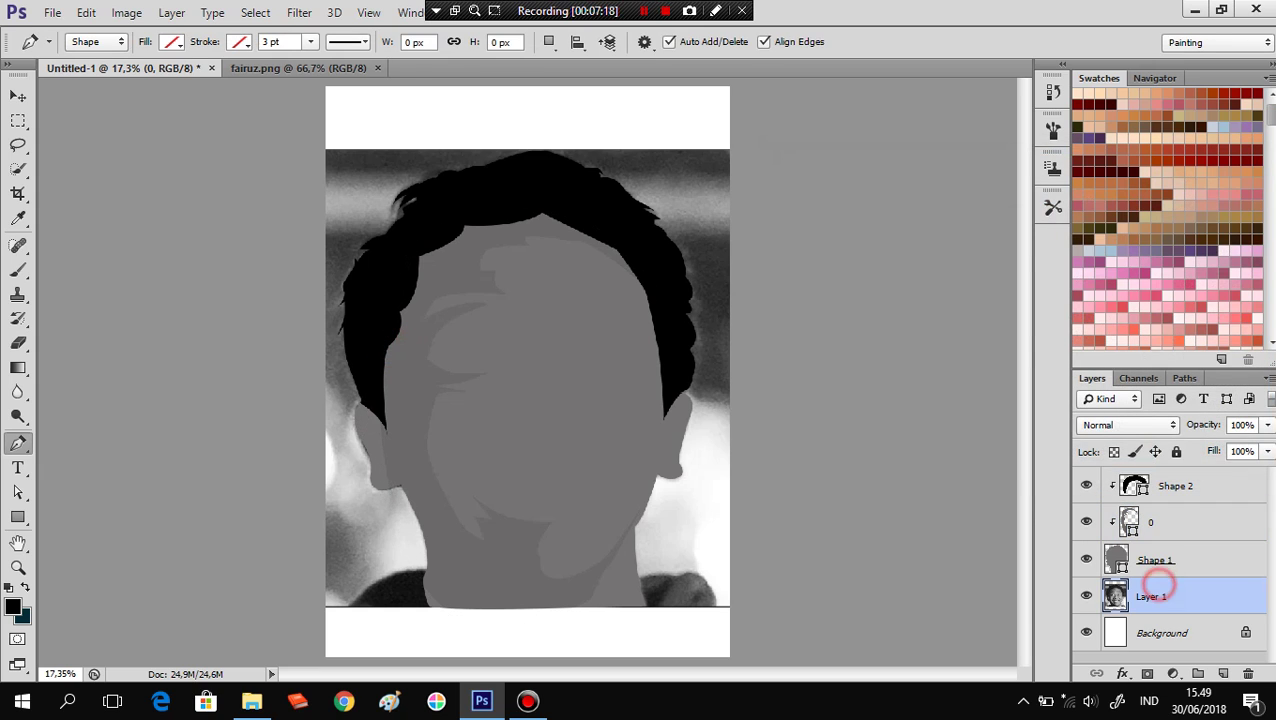
left_click(1087, 560)
left_click(1170, 528)
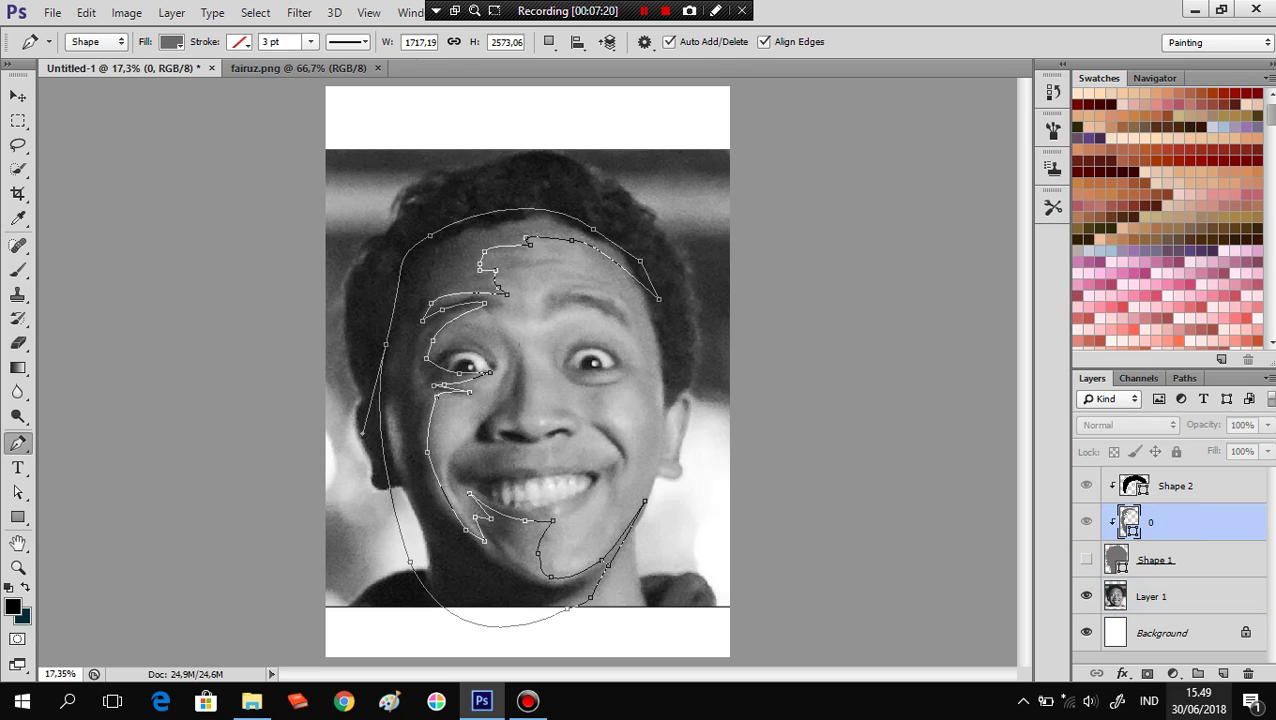
Add a new layer named 1 above the shading layer, then view layer 0's face outline.
left_click(1222, 673)
double_click(1168, 522)
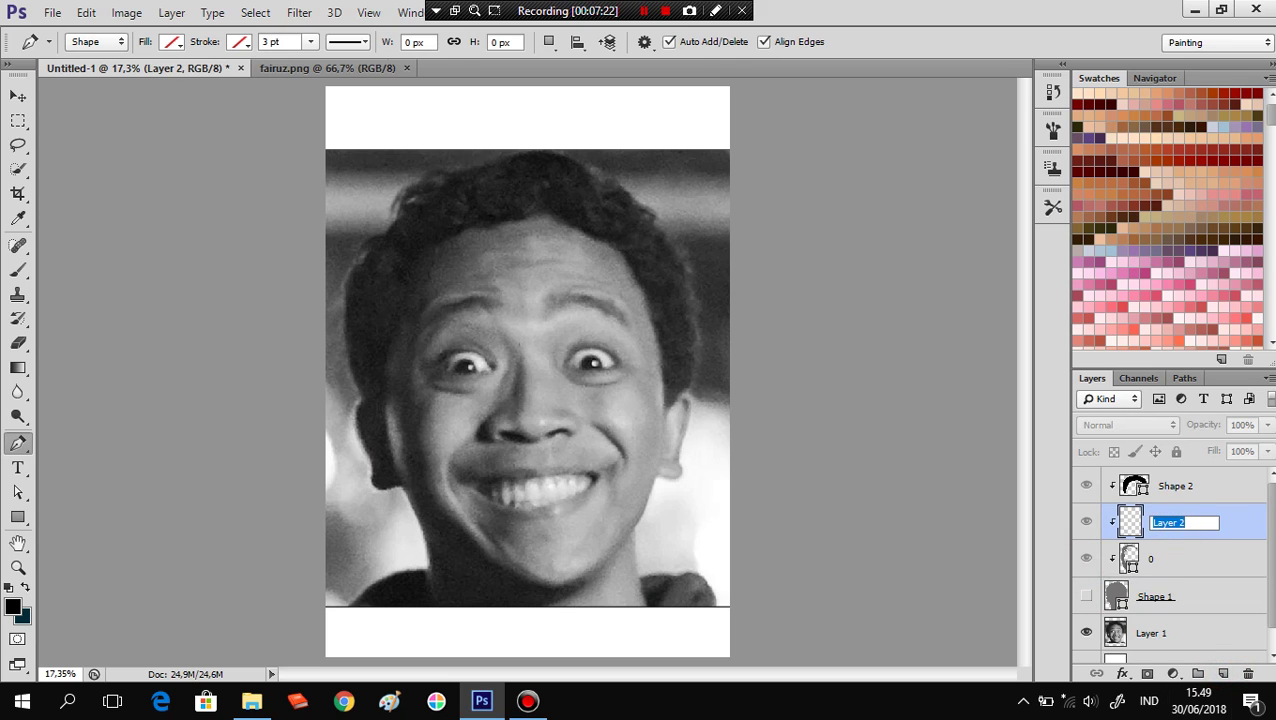
type("1")
key("Return")
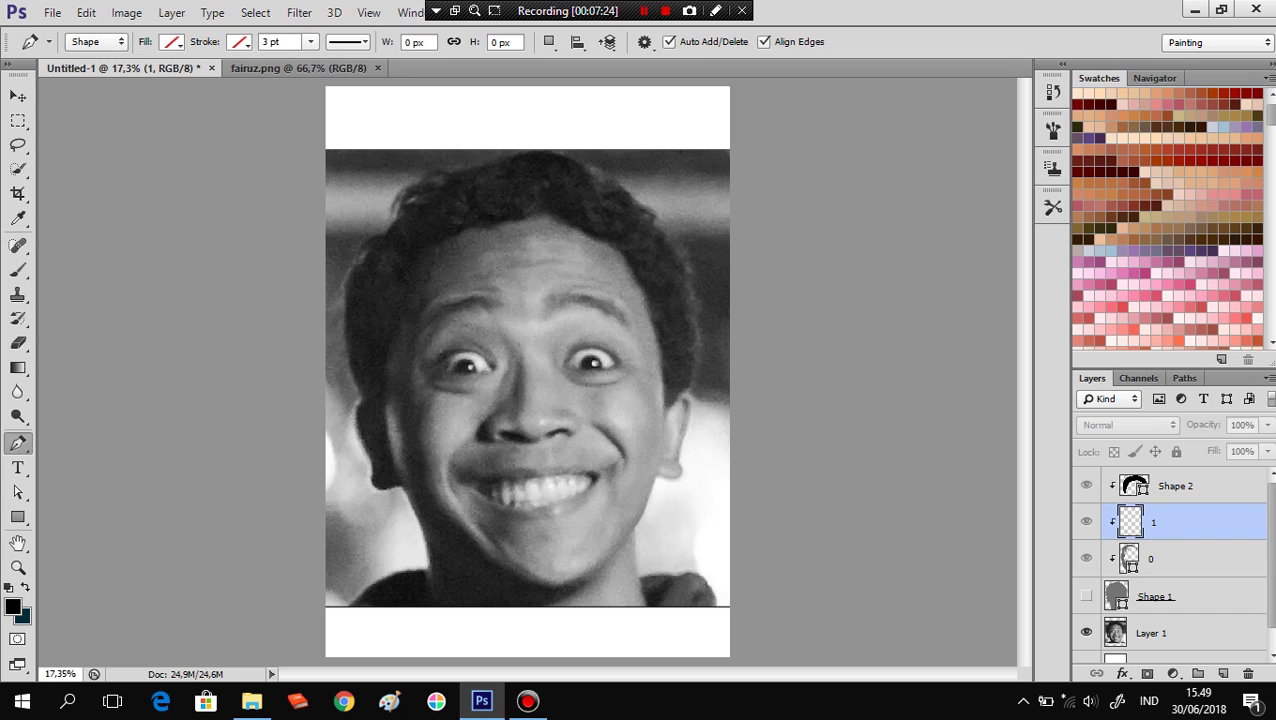
left_click(1159, 559)
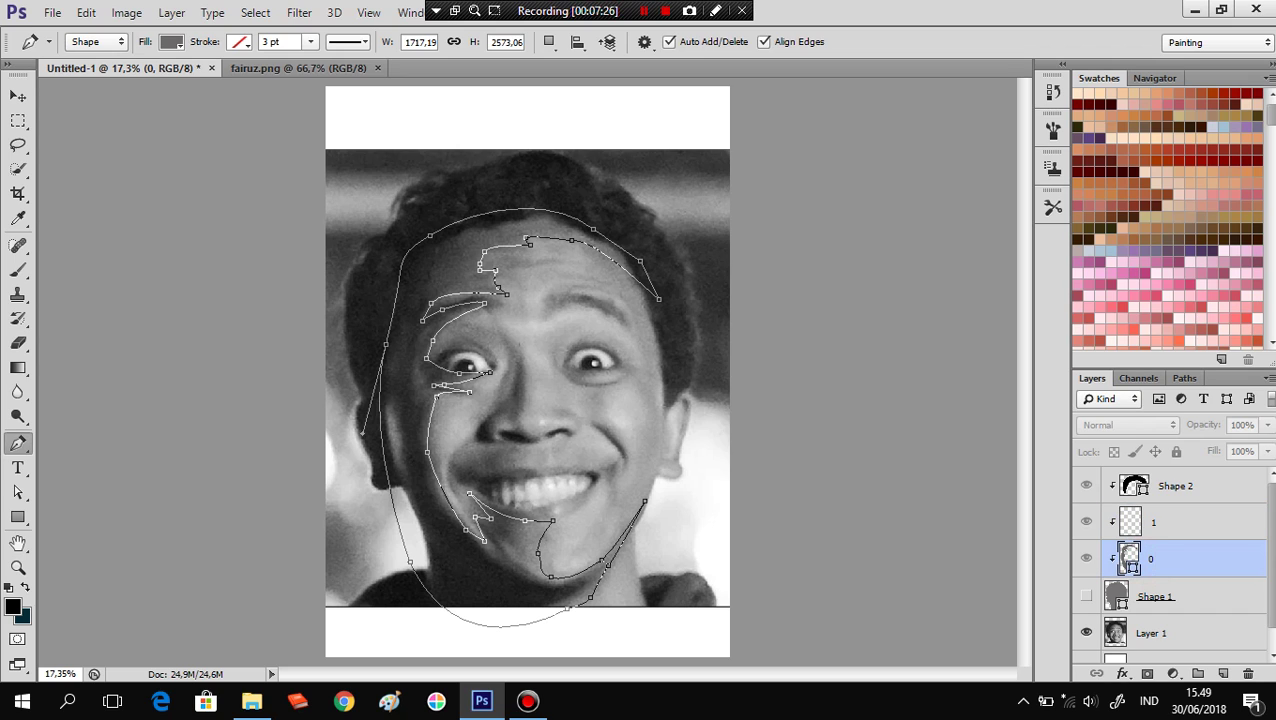
On layer 1, trace the face outline from the forehead along the eyebrow past the left eye.
left_click(1159, 522)
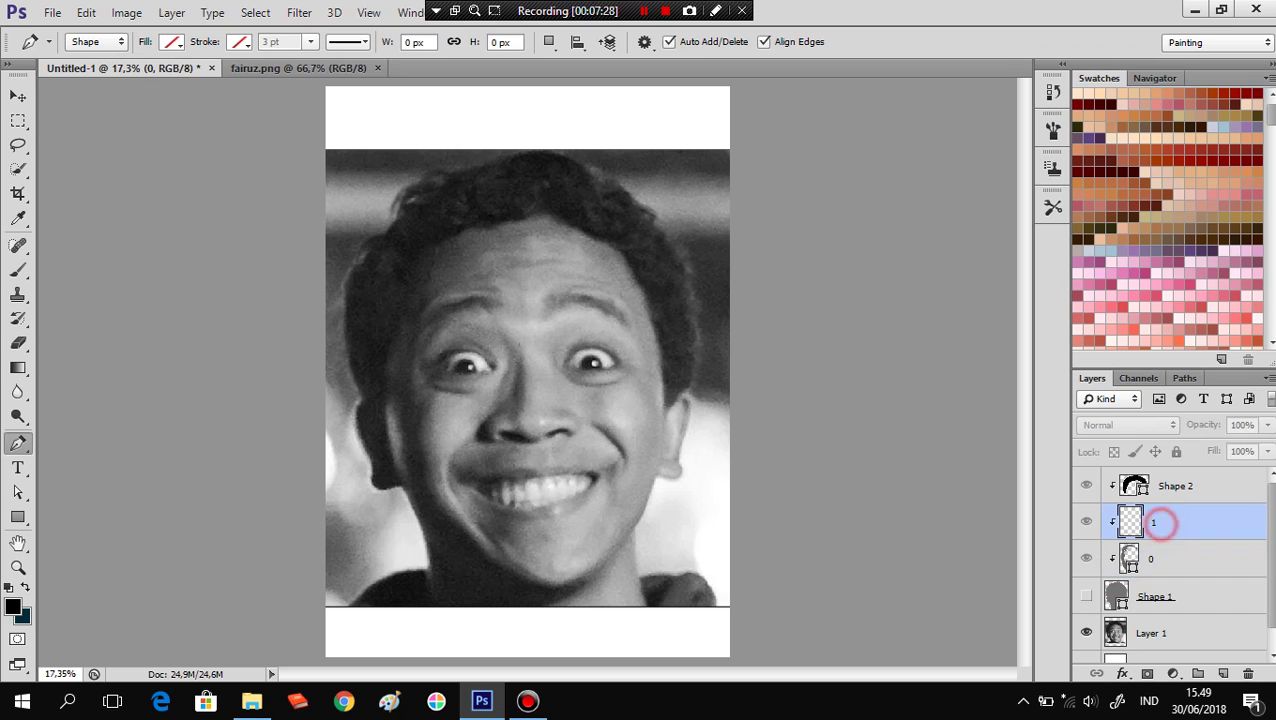
left_click(541, 217)
left_click_drag(475, 255, 461, 263)
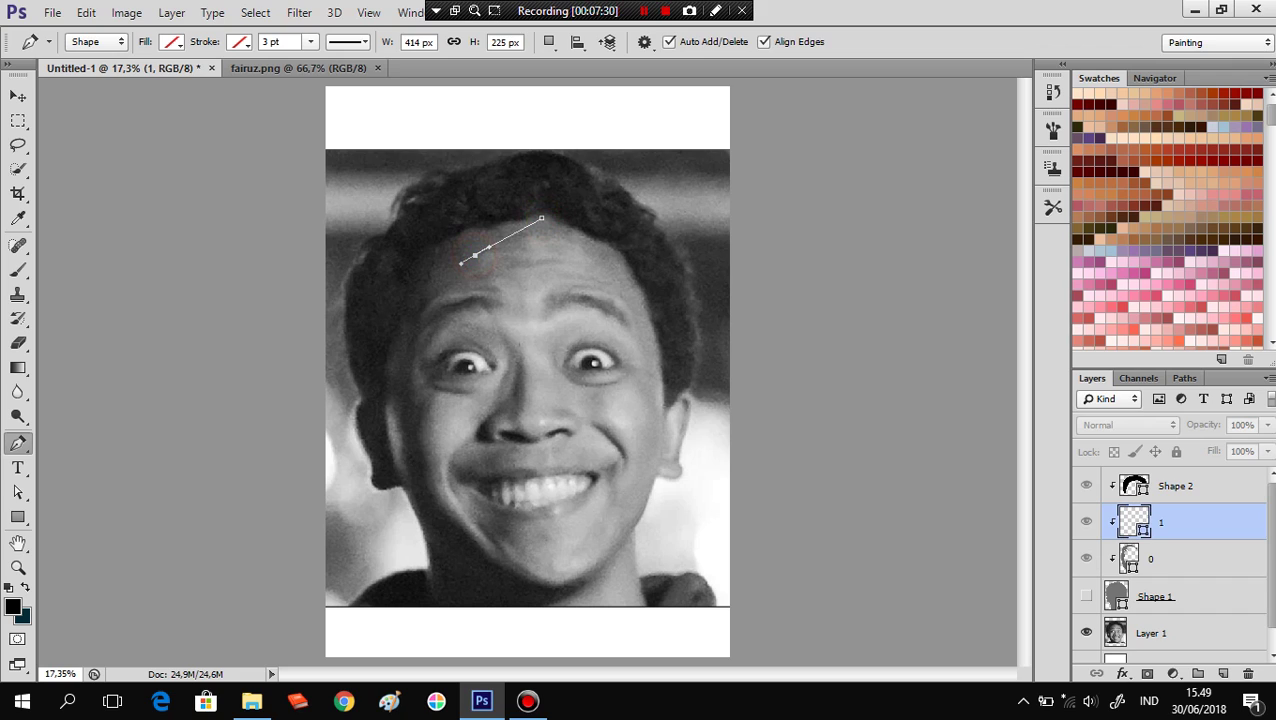
left_click(434, 285)
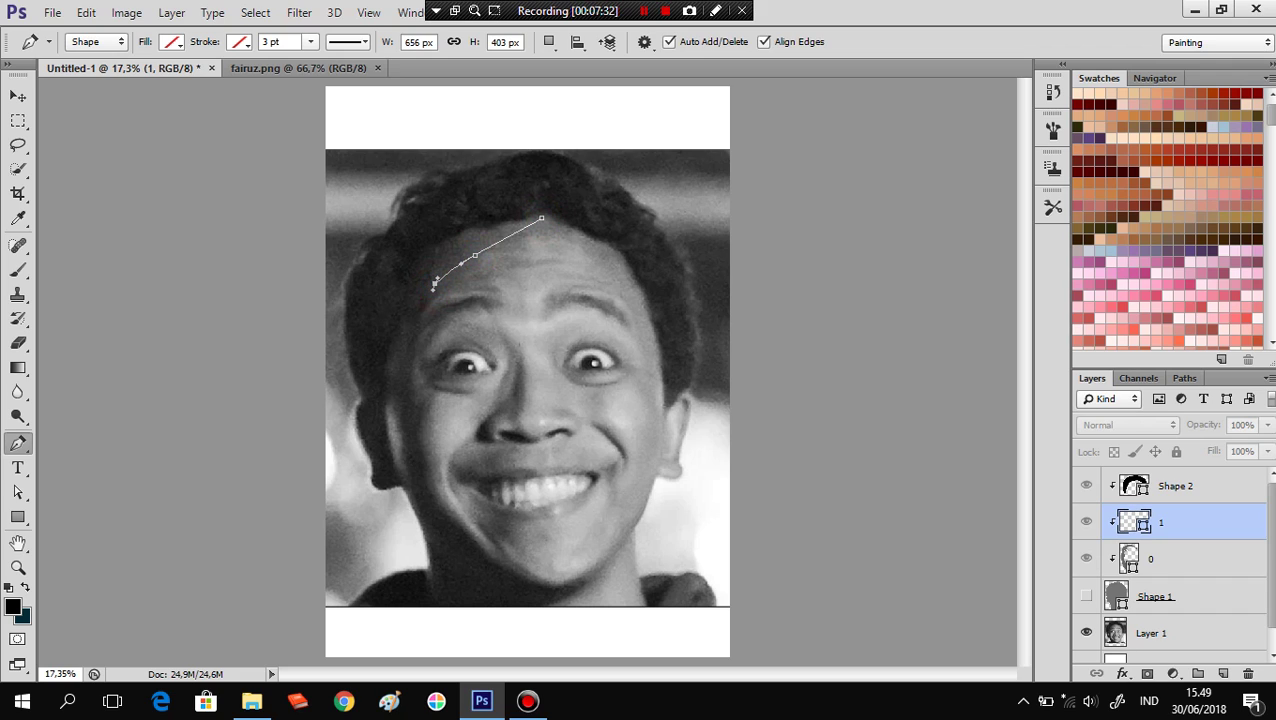
key("ctrl+z")
left_click(475, 255)
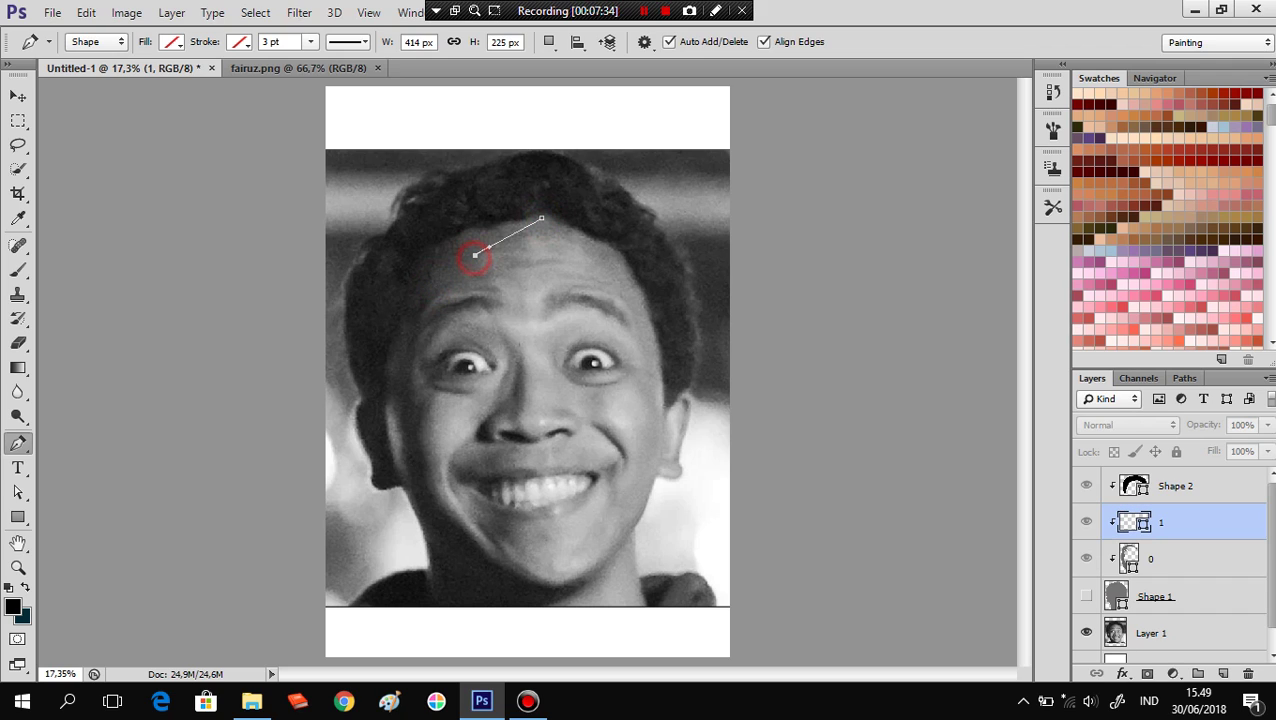
left_click(455, 285)
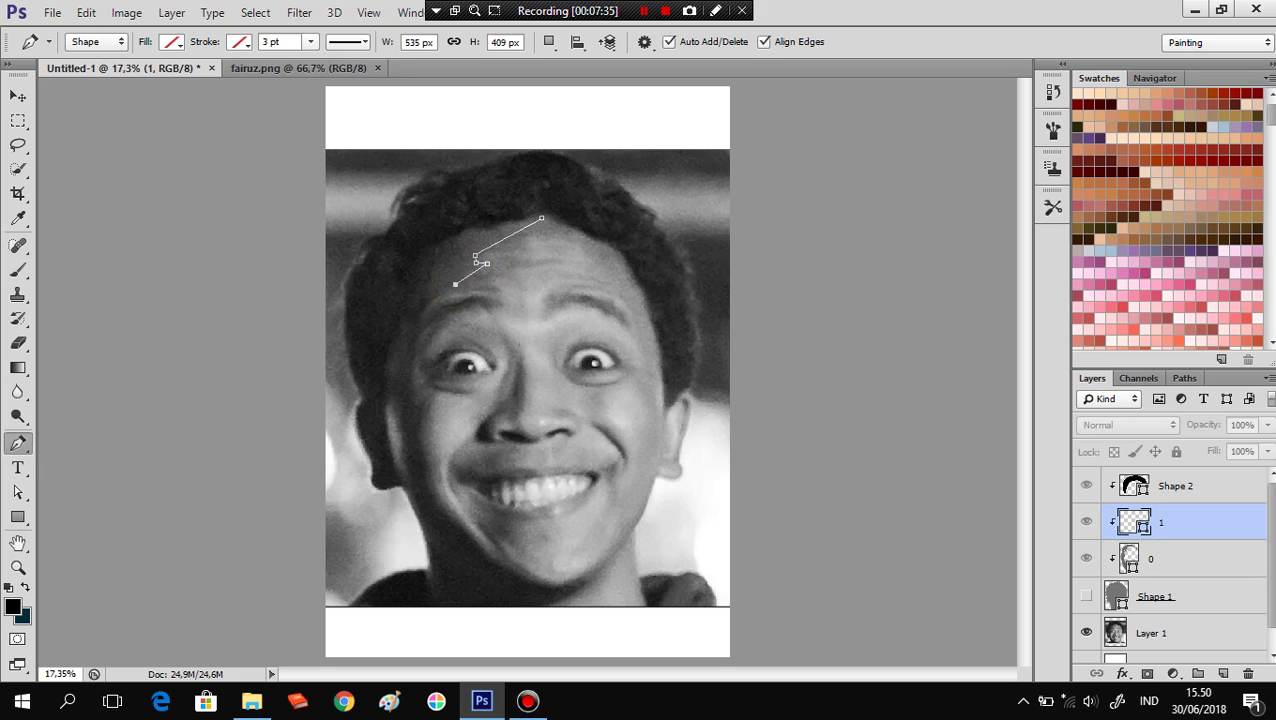
left_click(495, 288)
left_click(497, 290)
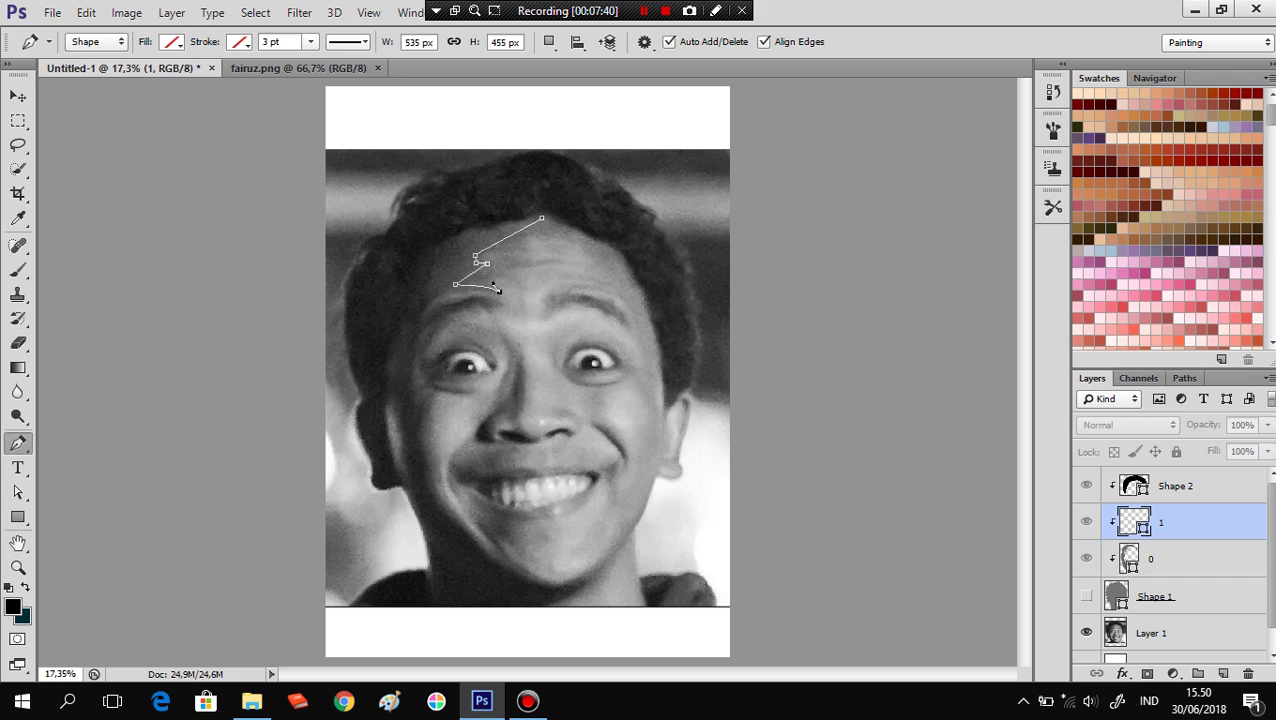
left_click_drag(427, 307, 415, 338)
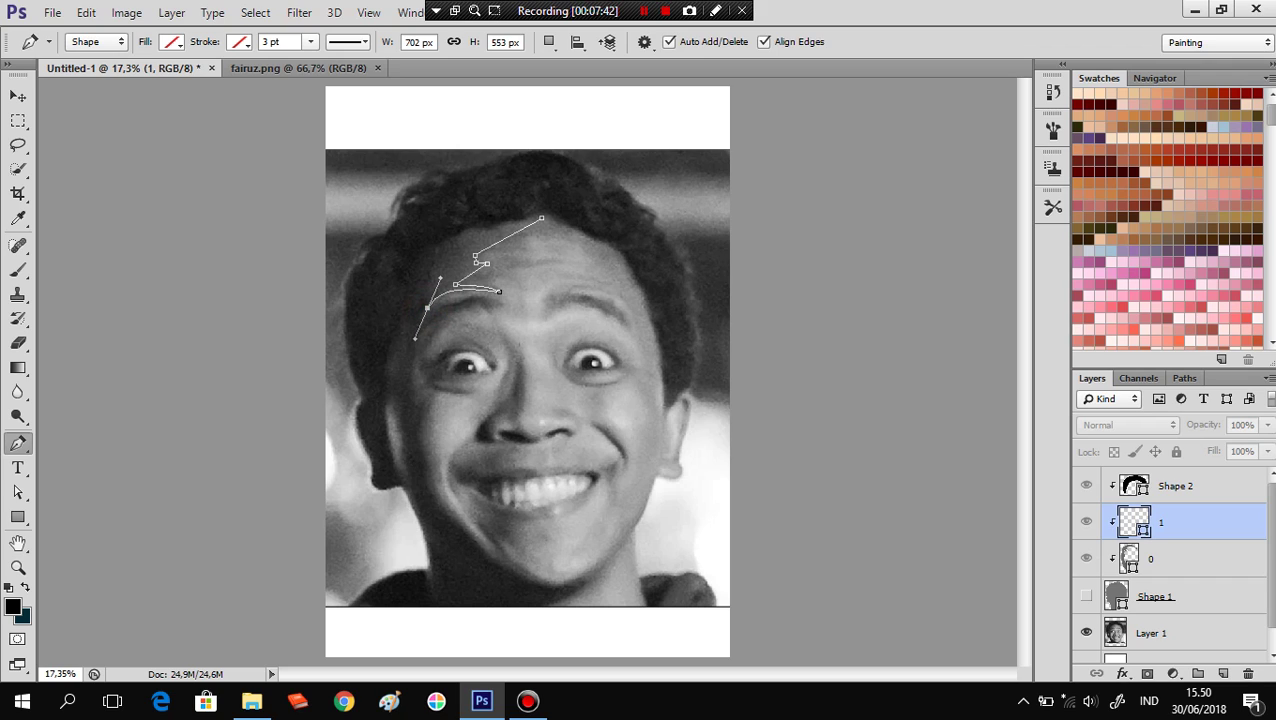
left_click_drag(427, 307, 455, 312)
left_click_drag(418, 352, 419, 408)
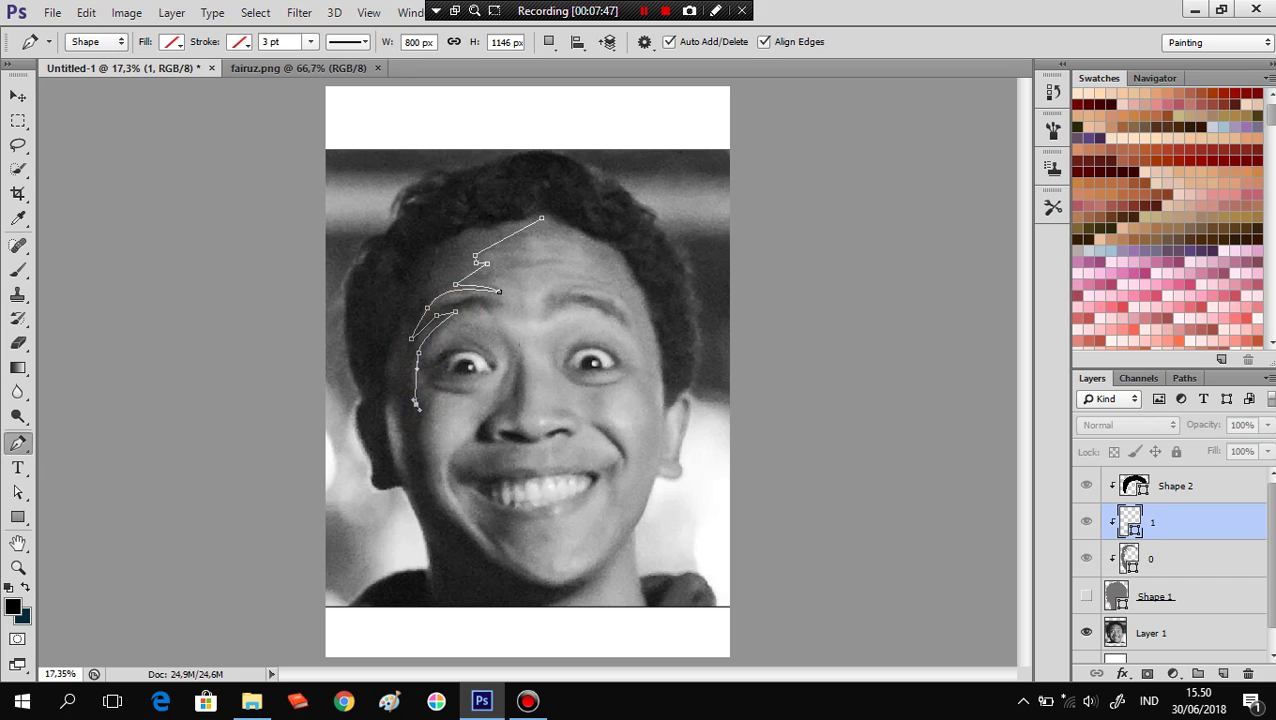
left_click(413, 394)
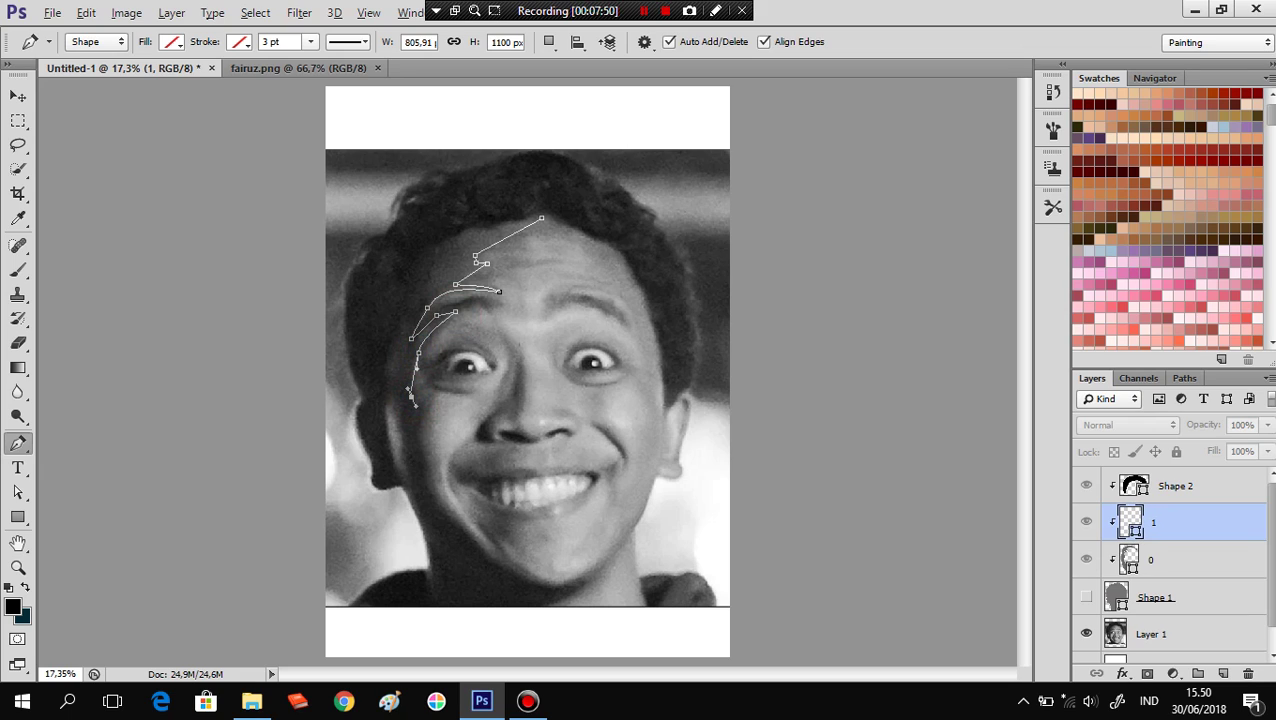
left_click(410, 398)
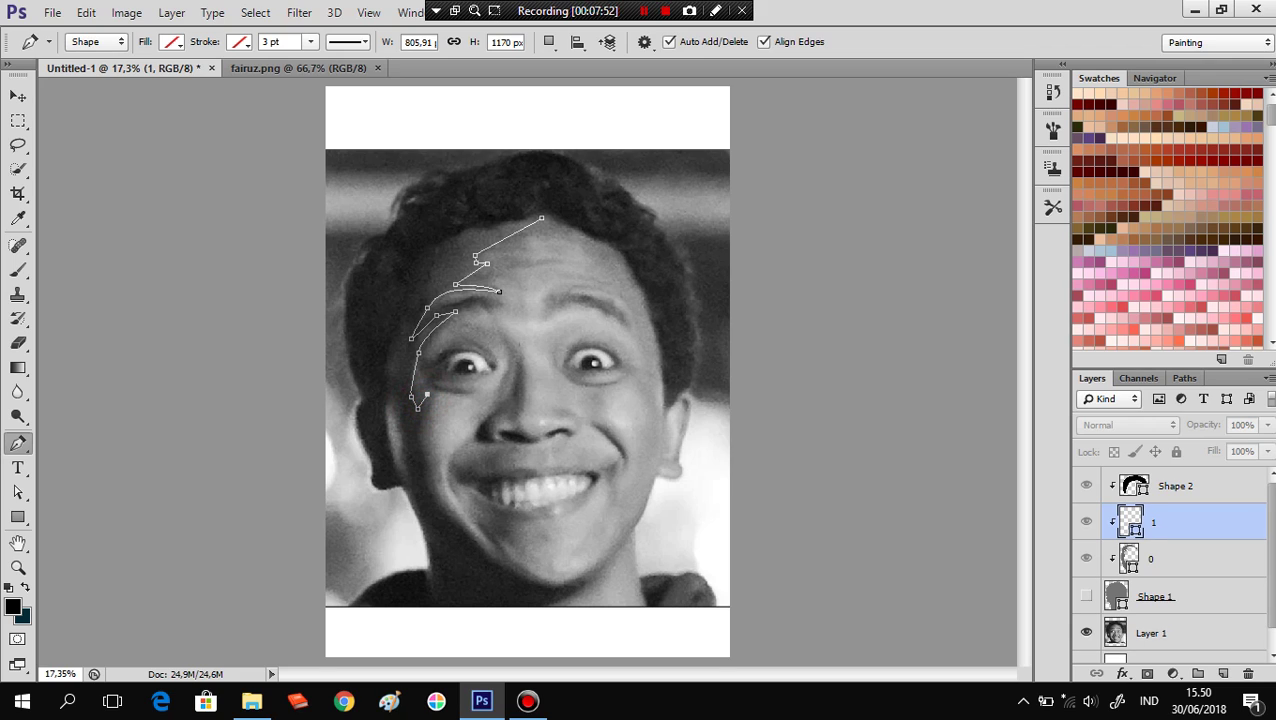
Continue the outline down the cheek, along the jaw line and below the chin.
left_click(423, 467)
left_click_drag(459, 530, 472, 545)
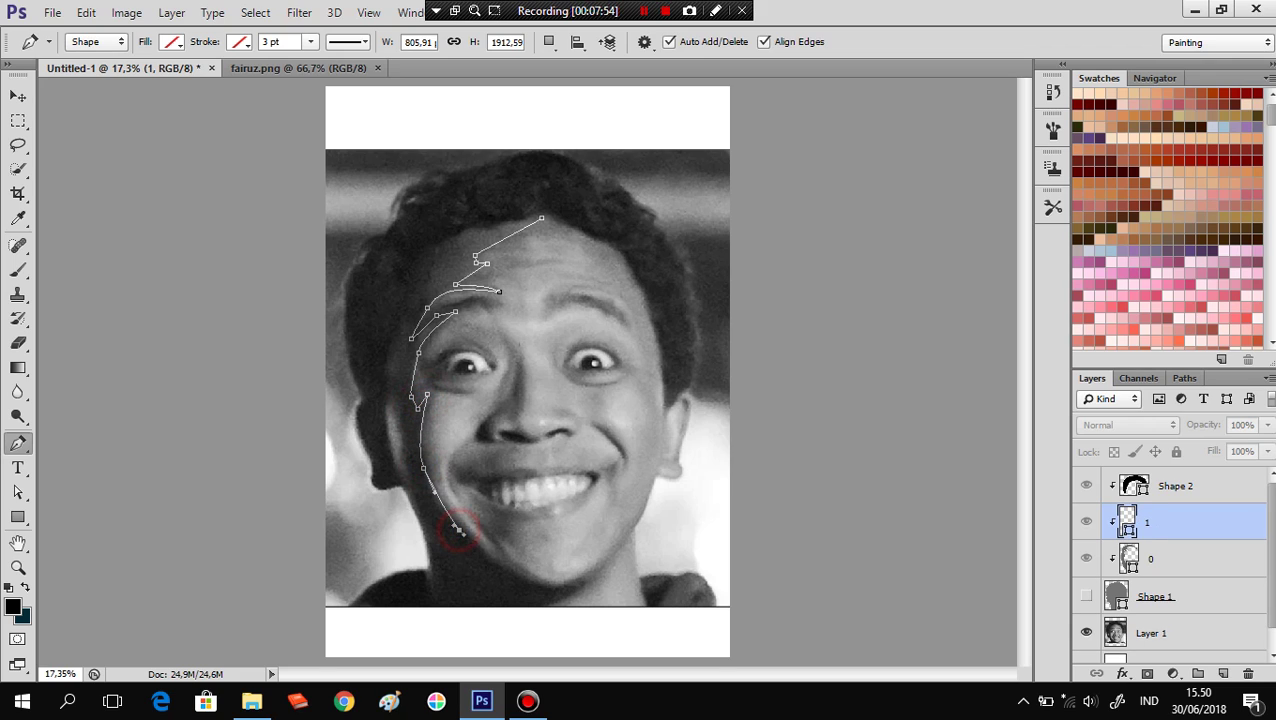
left_click(494, 563)
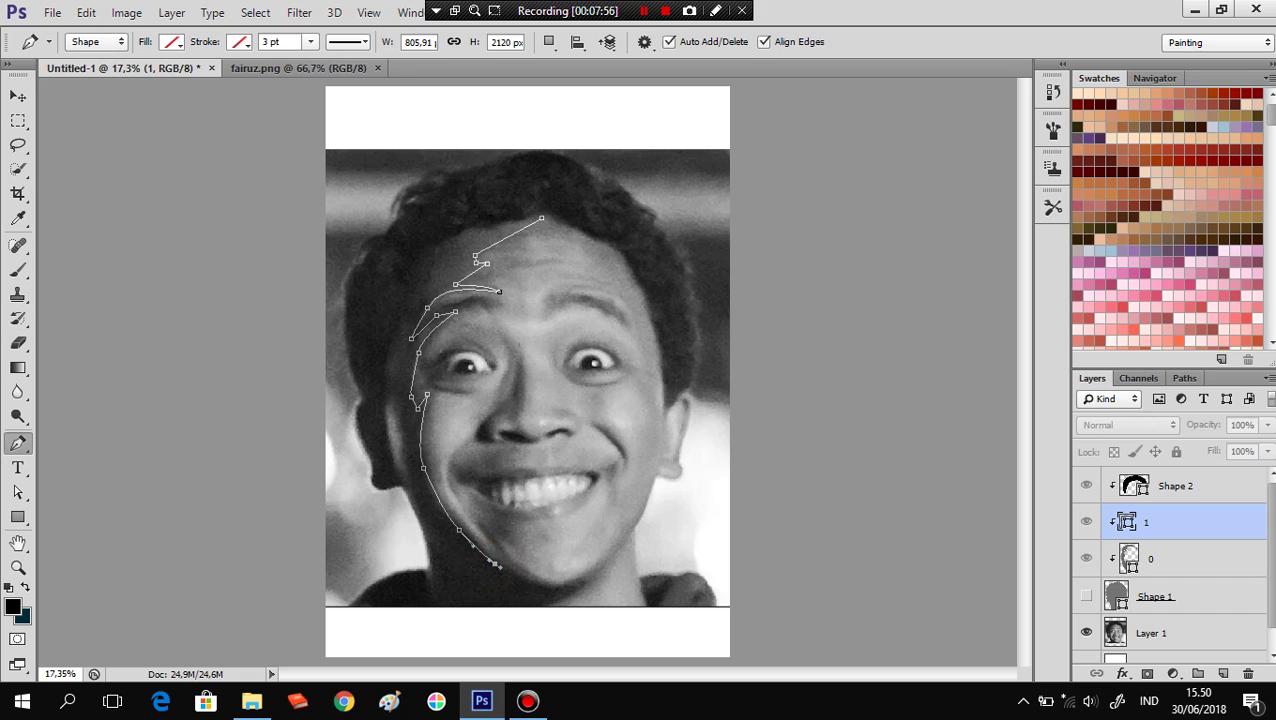
left_click(533, 582)
left_click(571, 583)
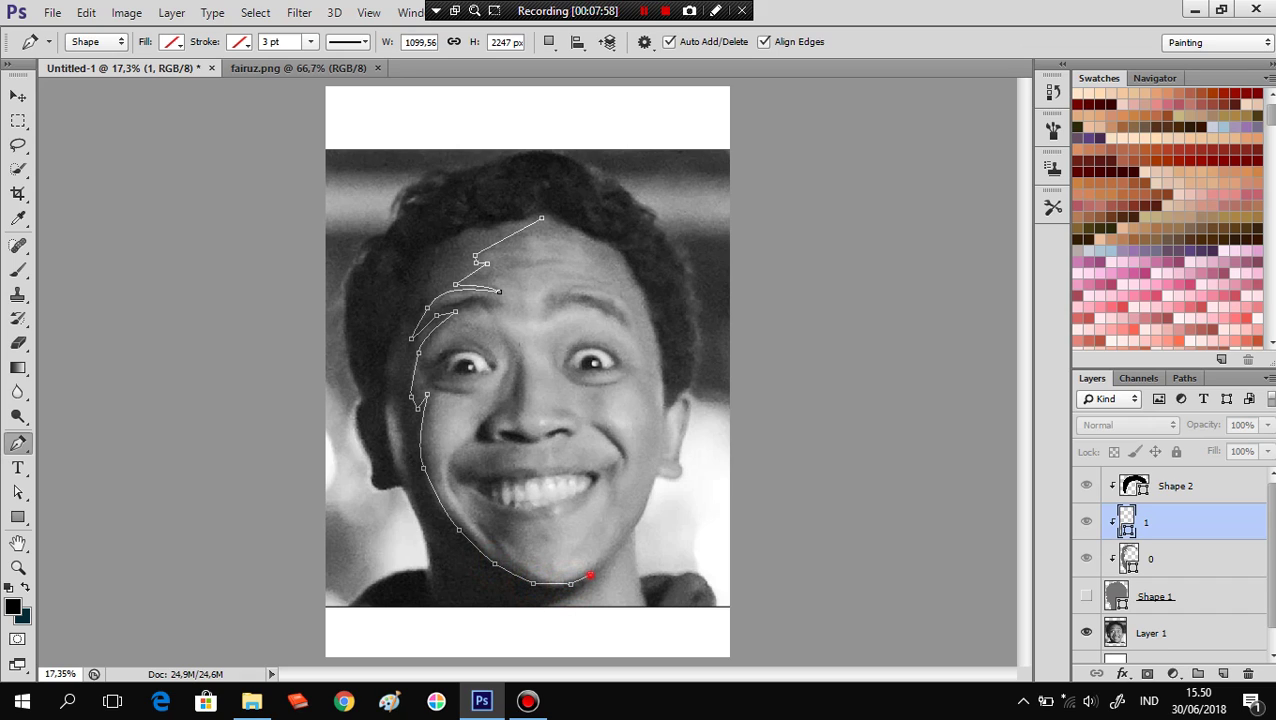
left_click(590, 575)
left_click_drag(544, 607, 502, 620)
left_click_drag(549, 606, 510, 614)
left_click(549, 606)
left_click_drag(434, 605, 478, 633)
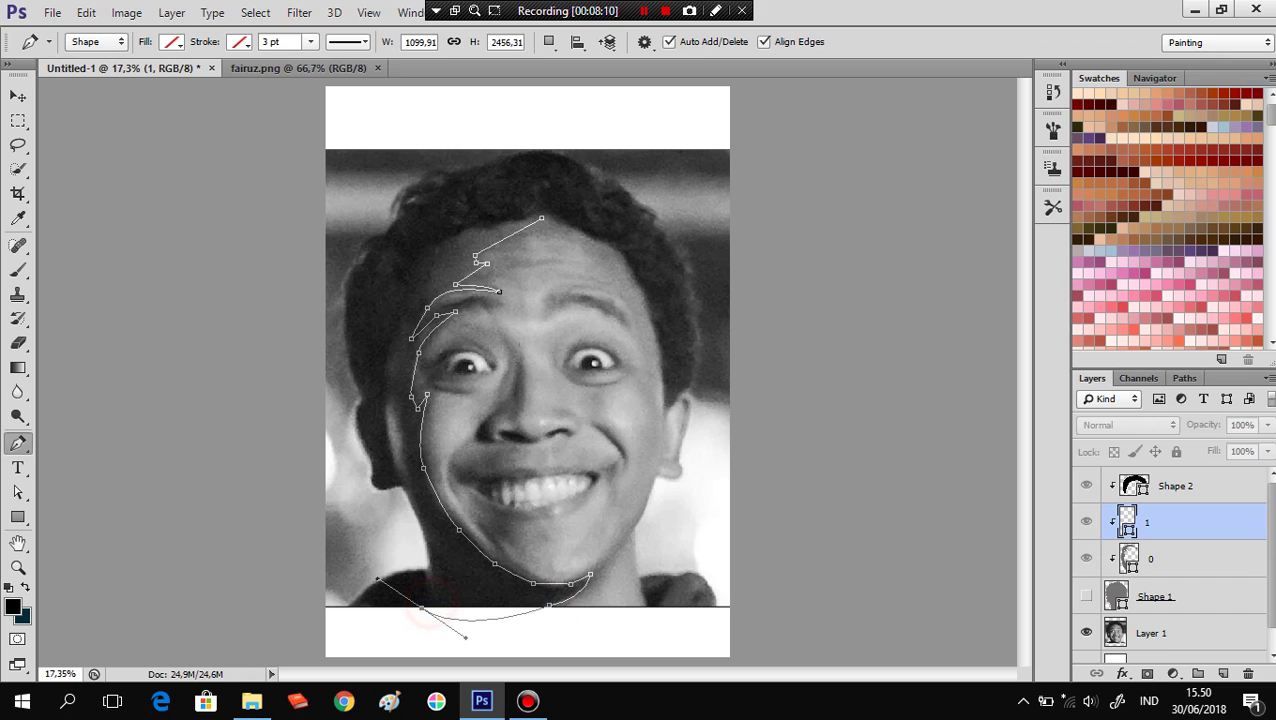
left_click_drag(478, 633, 450, 637)
left_click(403, 607)
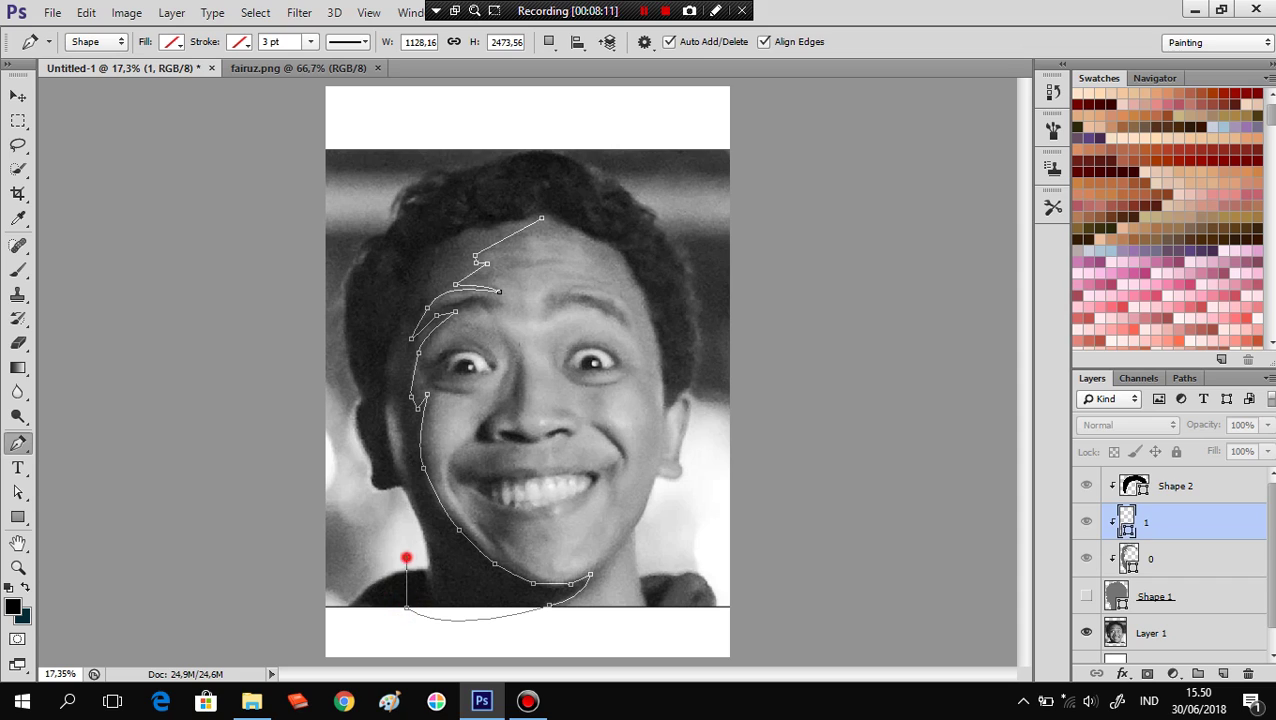
Carry the outline up the left side of the head and close it at the forehead.
left_click_drag(407, 557, 415, 545)
left_click_drag(376, 385, 376, 323)
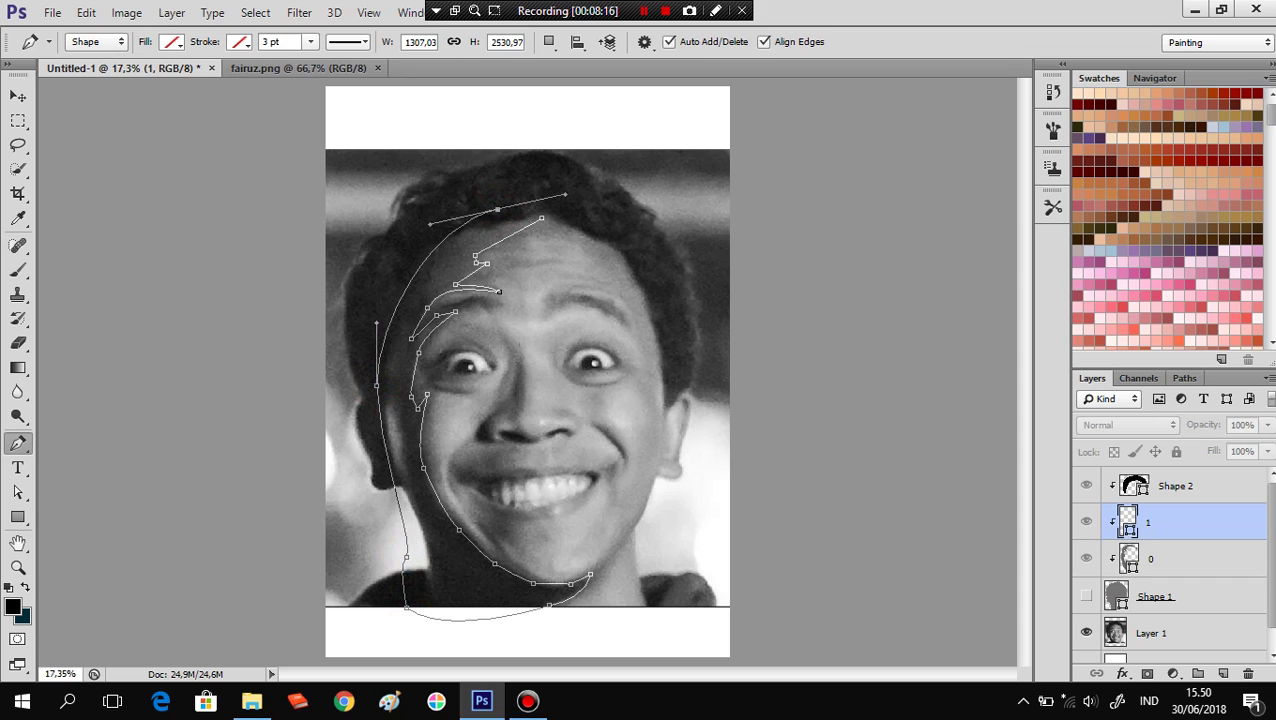
left_click_drag(404, 252, 410, 237)
mouse_move(512, 197)
left_mouse_down()
mouse_move(545, 195)
mouse_move(512, 207)
mouse_move(550, 208)
left_mouse_up()
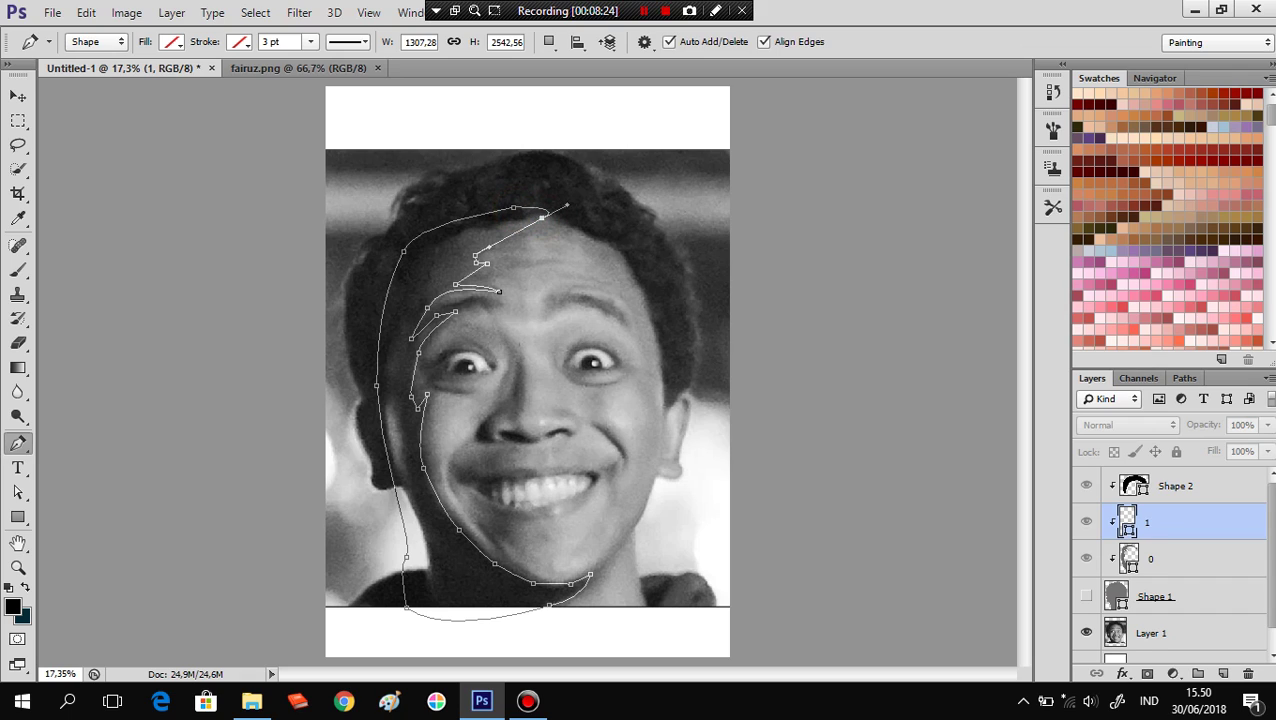
left_click(542, 216)
Set path operations to Combine Shapes and begin outlining below the left eye.
left_click(548, 41)
left_click(561, 82)
left_click_drag(449, 350, 476, 347)
left_click(438, 376)
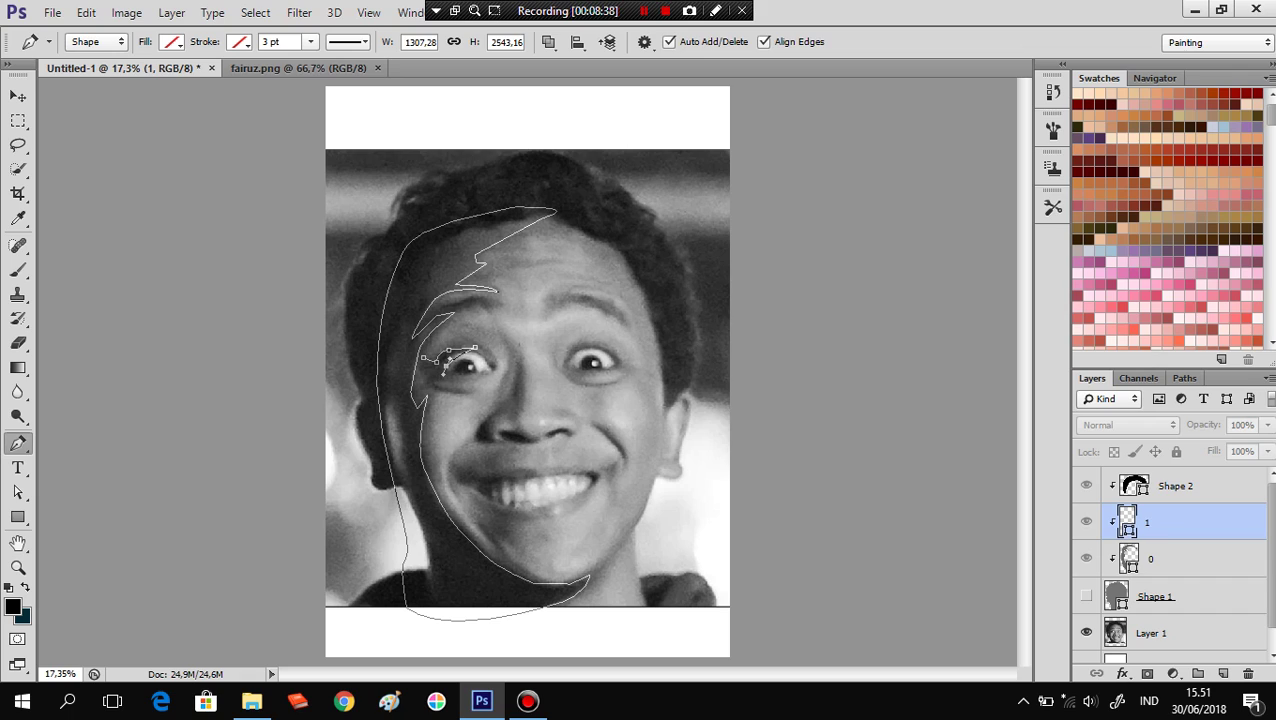
left_click(445, 367)
left_click_drag(438, 381, 462, 373)
mouse_move(470, 390)
left_mouse_down()
mouse_move(491, 387)
mouse_move(446, 400)
left_mouse_up()
Close the left-eye outline and switch to layer 0.
left_click(427, 378)
left_click(423, 358)
left_click(1154, 559)
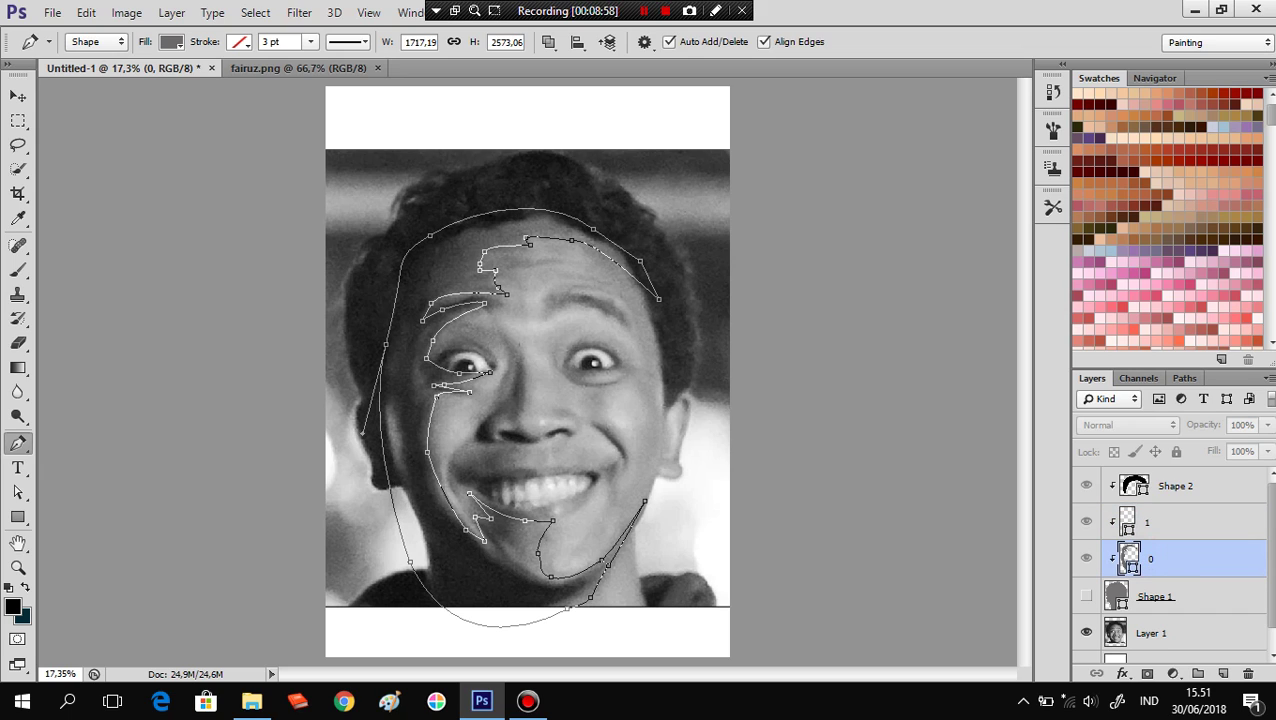
left_click(561, 367)
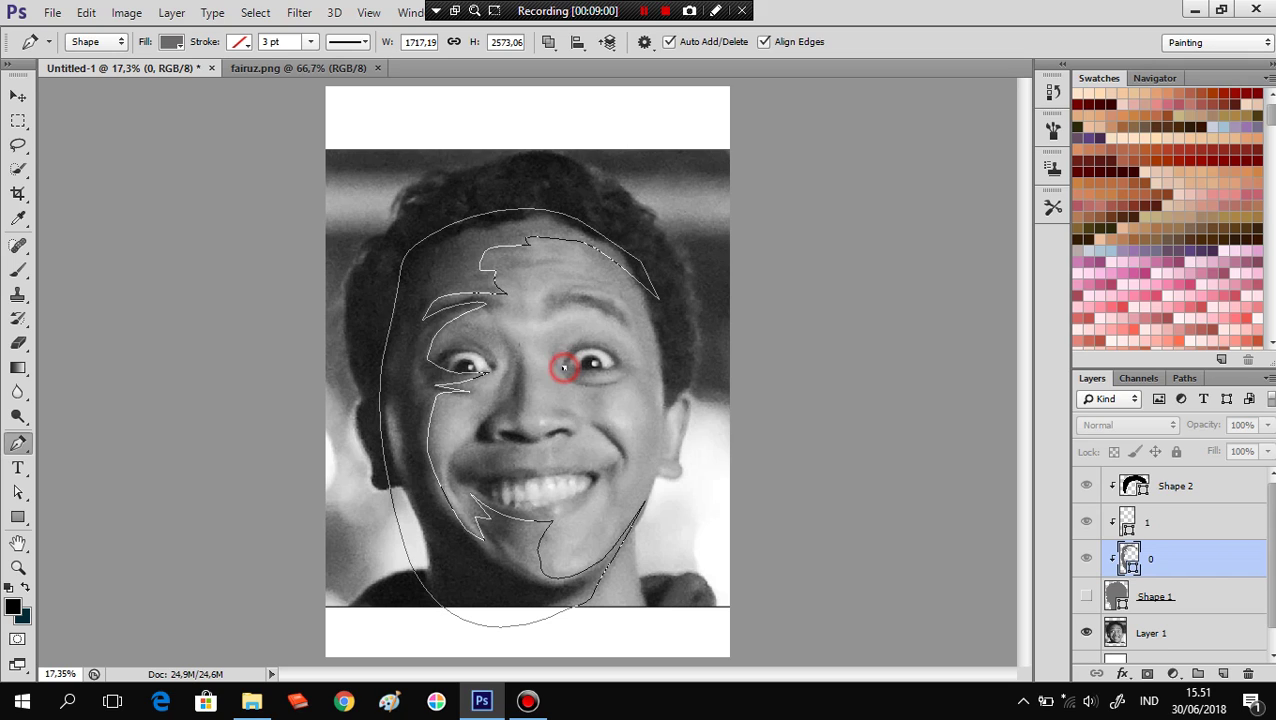
Trace a closed outline along the right eye's upper lid.
left_click(577, 377)
left_click_drag(592, 375, 615, 358)
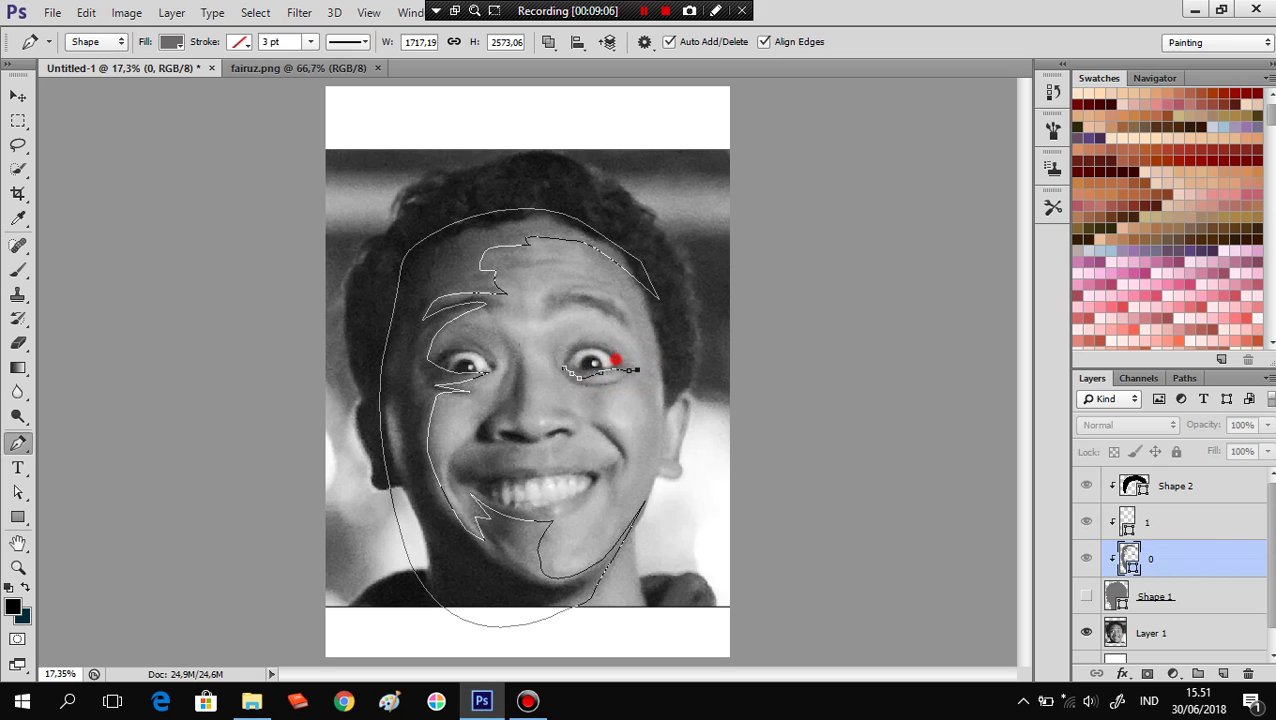
left_click(597, 356)
left_click(566, 370)
Draw and reshape a lower-lid shading shape beneath the right eye.
left_click(566, 375)
left_click_drag(589, 385, 627, 372)
scroll(612, 375, "up", 3)
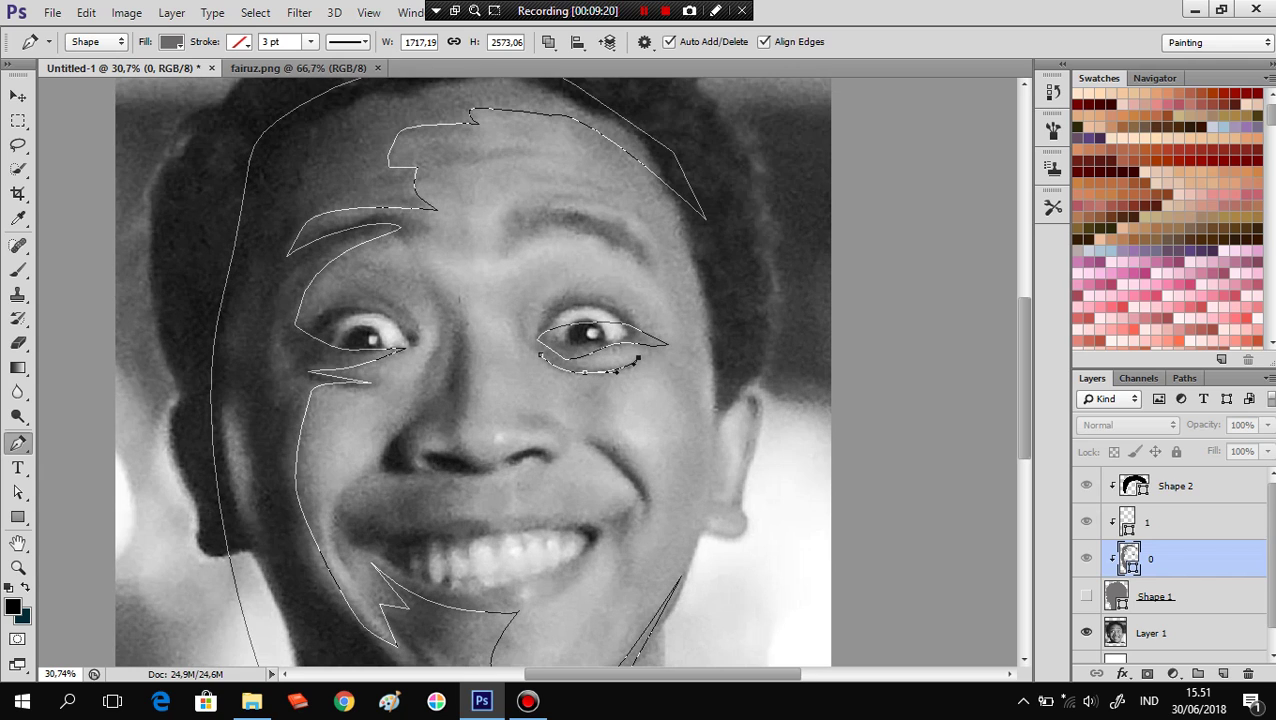
left_click_drag(638, 359, 585, 367)
left_click(541, 350)
left_click(575, 363)
left_click(584, 366)
left_click_drag(582, 366, 582, 369)
scroll(472, 370, "down", 2)
scroll(472, 370, "down", 2)
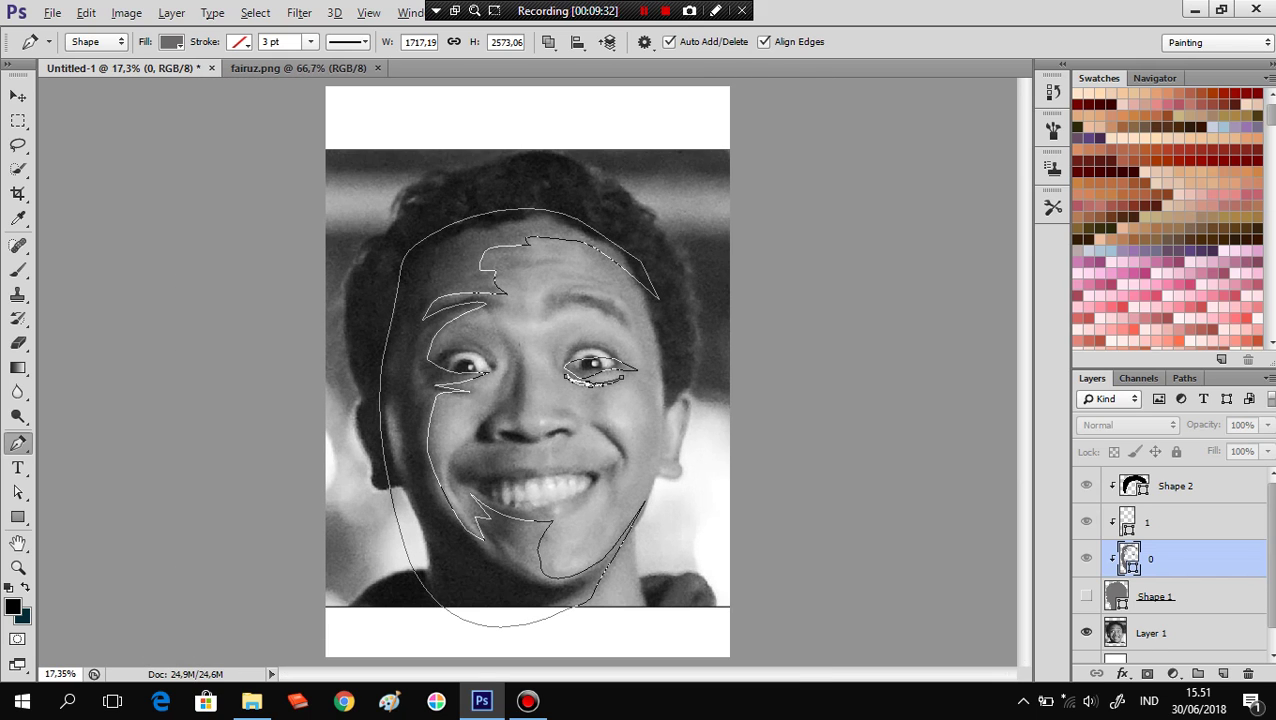
scroll(505, 430, "up", 1)
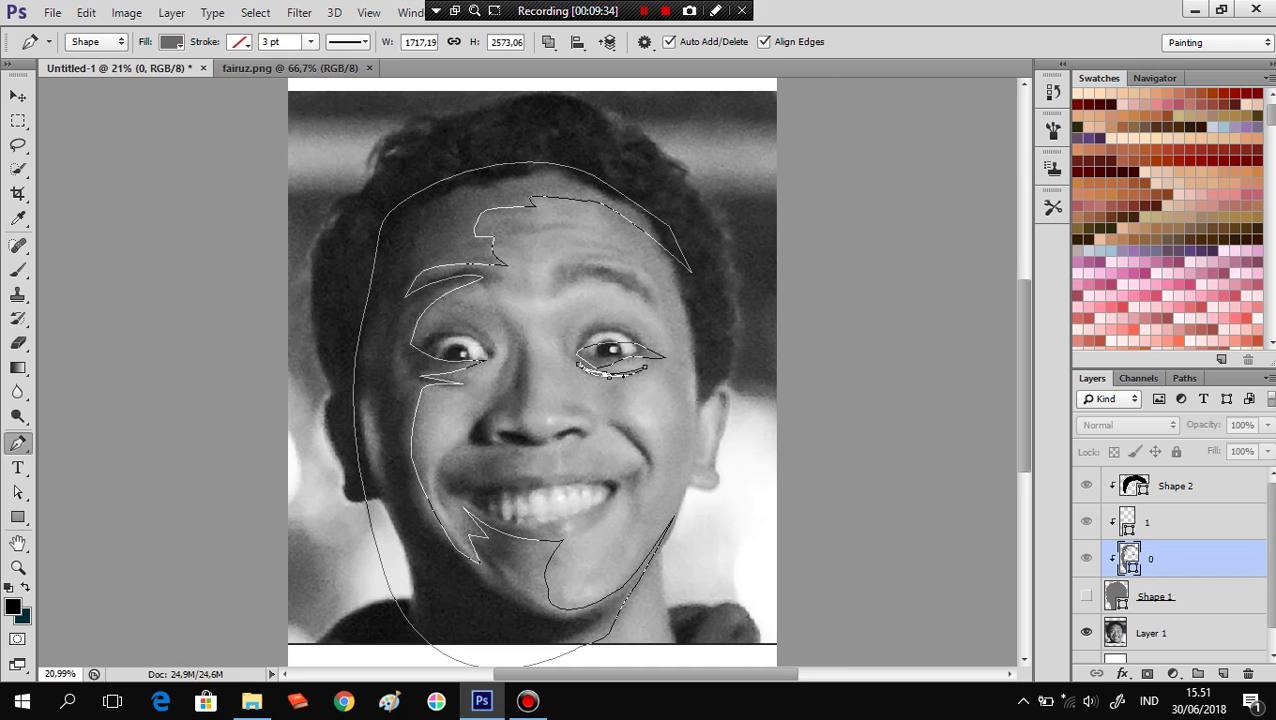
Trace and close a shading shape on the right cheek.
left_click(607, 418)
left_click_drag(649, 470, 650, 475)
left_click_drag(628, 440, 629, 442)
left_click(607, 419)
left_click(607, 419)
key("Return")
Trace a closed smile-line shape from beside the nose to the mouth corner, then select layer 1.
left_click(460, 441)
left_click_drag(433, 477, 435, 492)
left_click(441, 511)
left_click(448, 514)
left_click(449, 514)
scroll(452, 462, "up", 5)
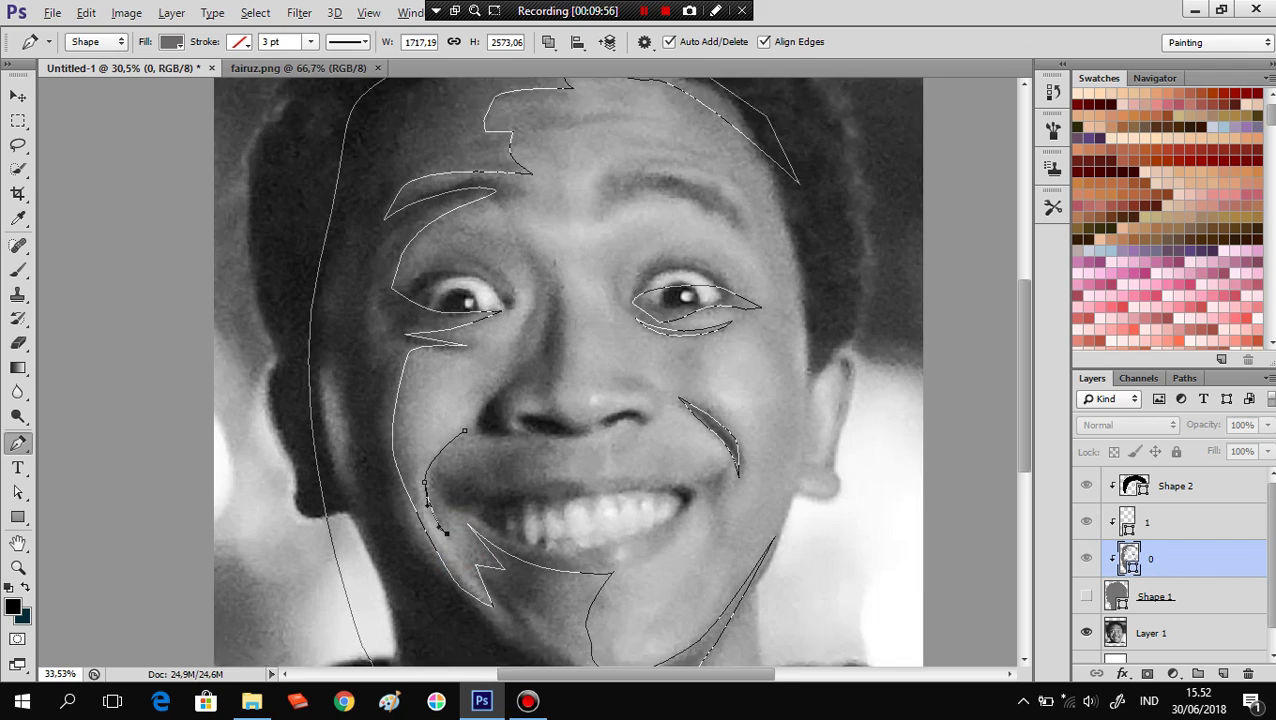
left_click_drag(427, 470, 450, 458)
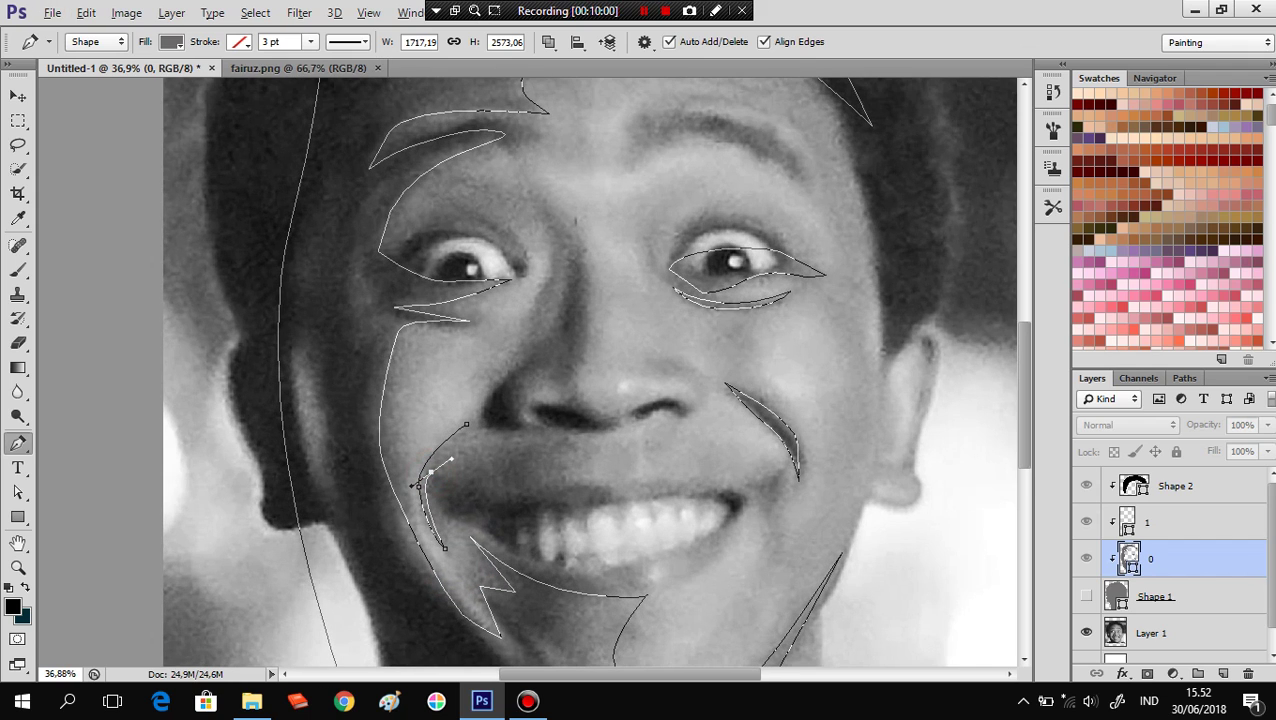
left_click(430, 471)
left_click_drag(429, 470, 410, 478)
left_click(467, 426)
scroll(560, 454, "down", 3)
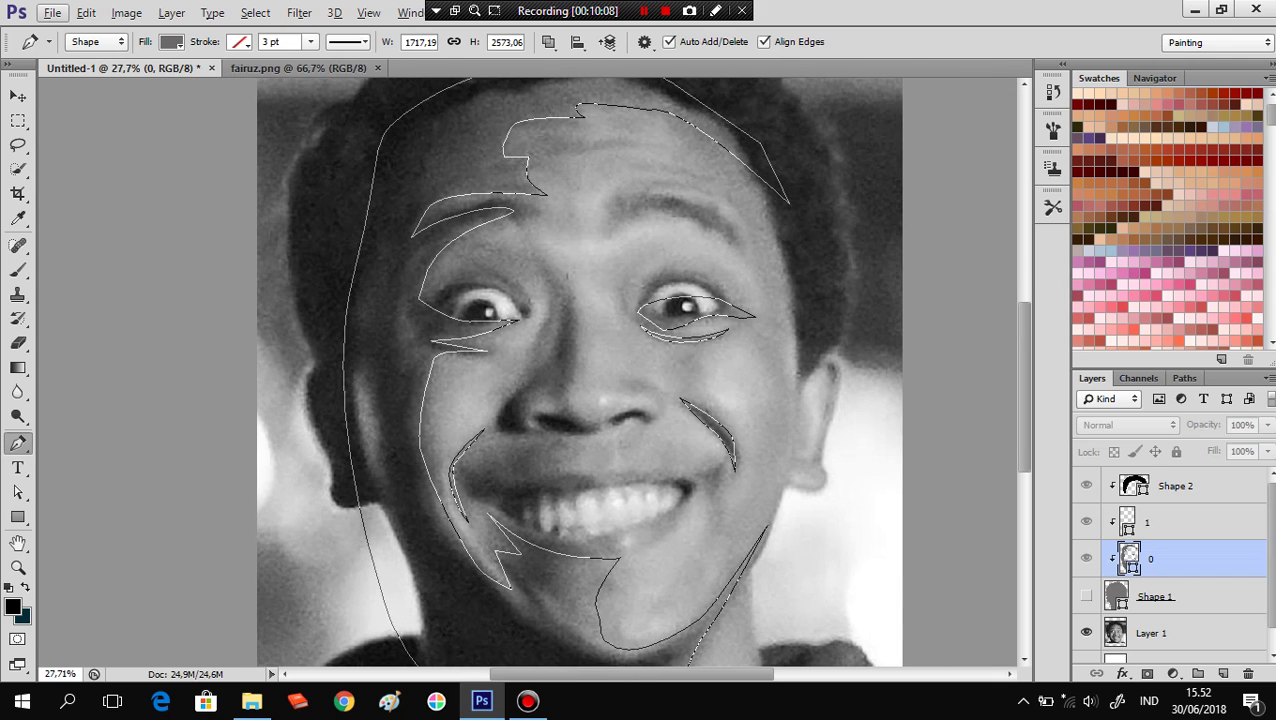
key("alt+bracketright")
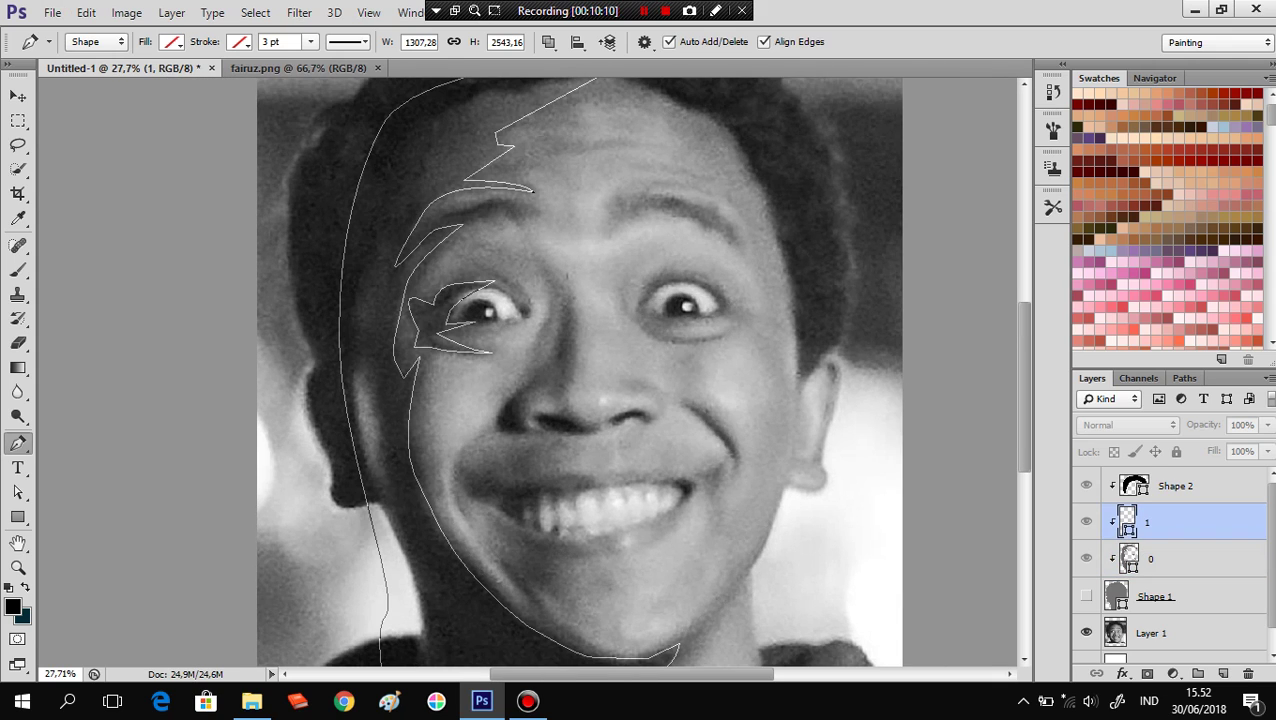
Show Shape 1 and give layer 1's shapes a solid 555454 dark grey fill.
left_click(1086, 596)
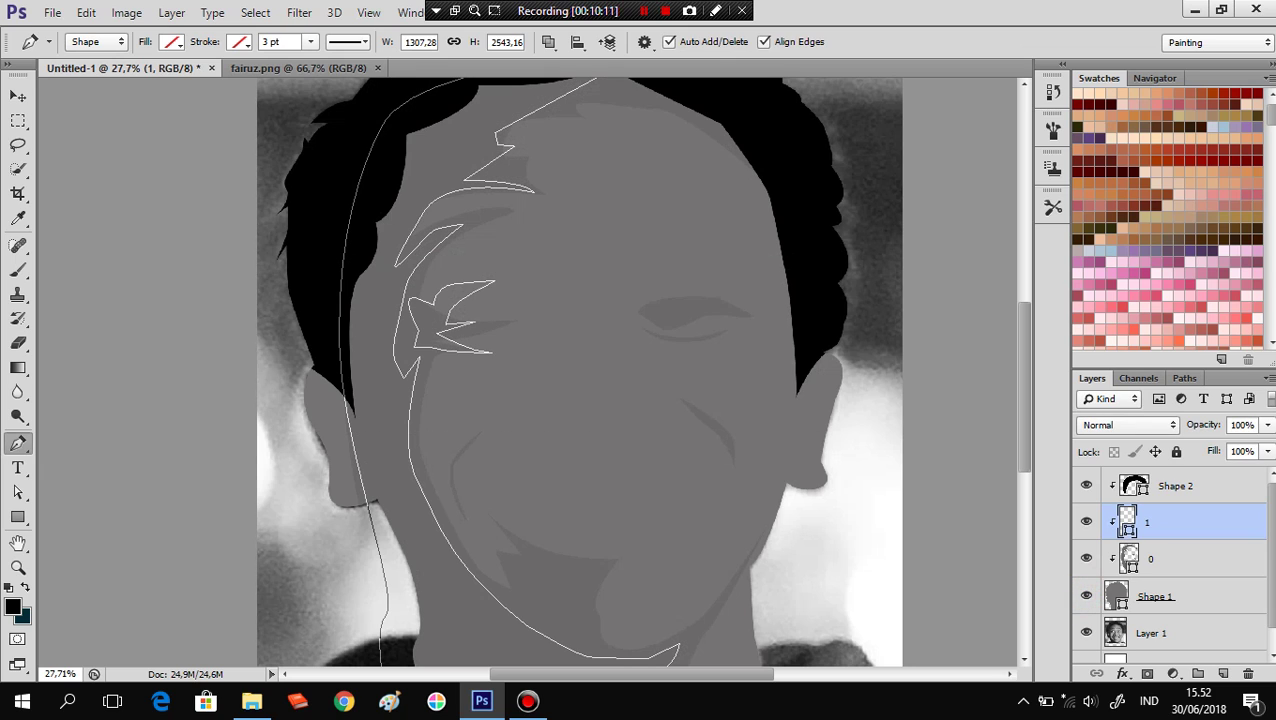
left_click(172, 41)
left_click(129, 78)
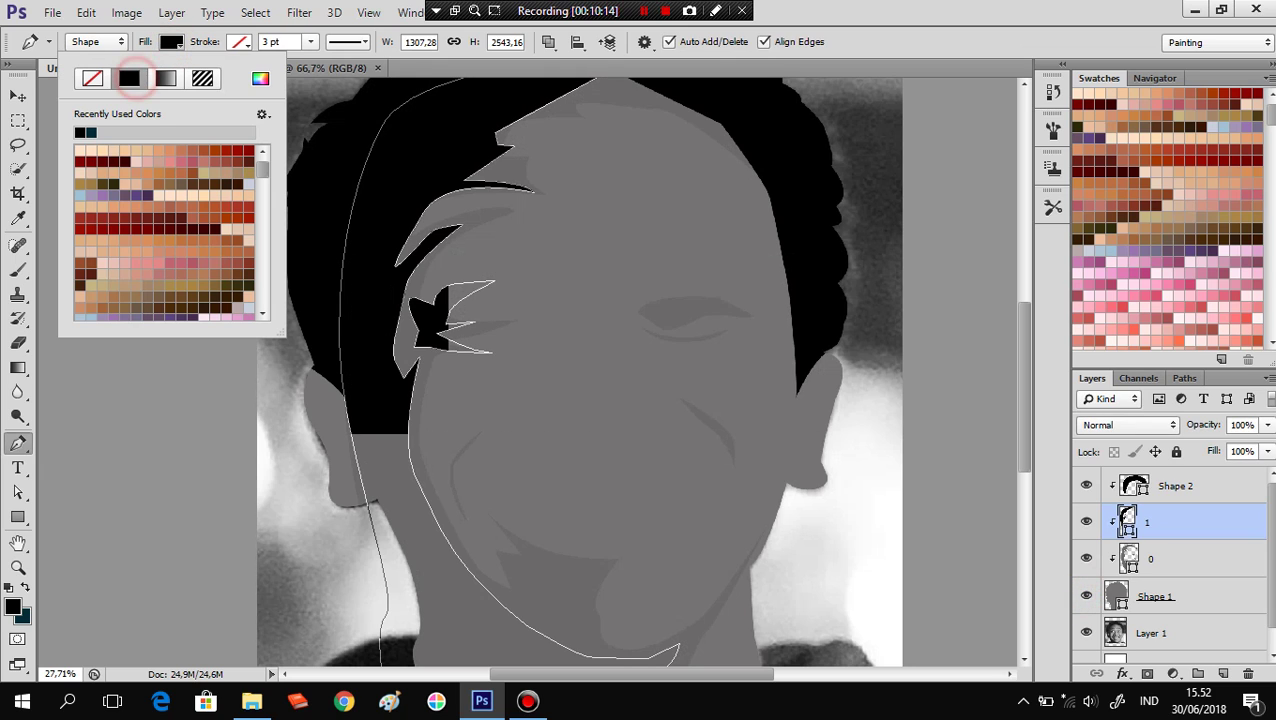
left_click(260, 78)
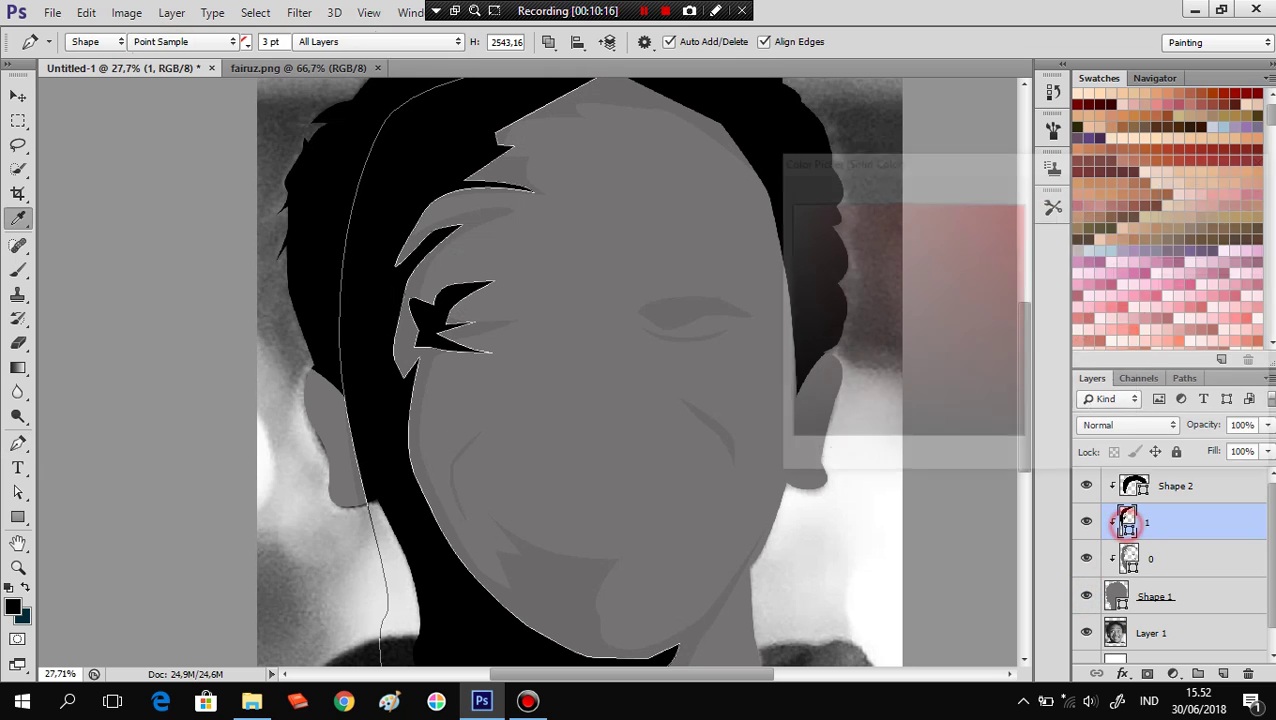
left_click(570, 590)
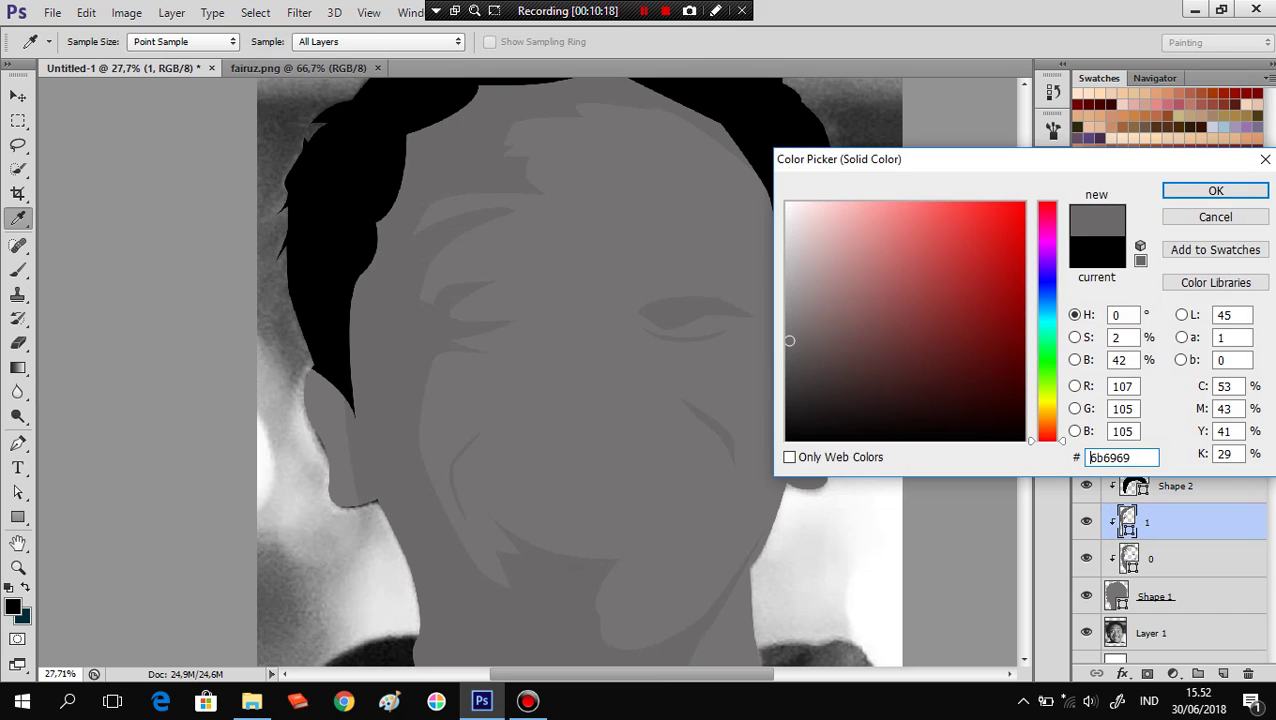
left_click_drag(789, 340, 788, 361)
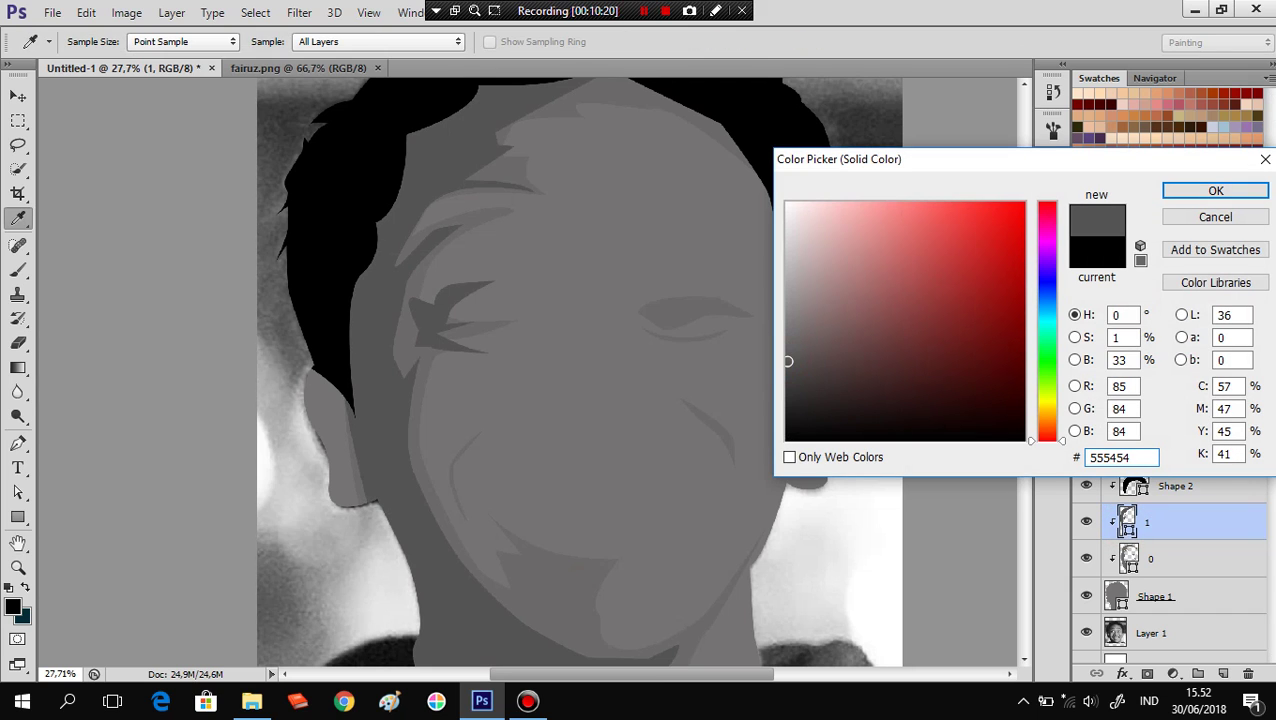
left_click(1190, 190)
Hide Shape 1's grey face to compare the shading against the photo.
left_click(1170, 630)
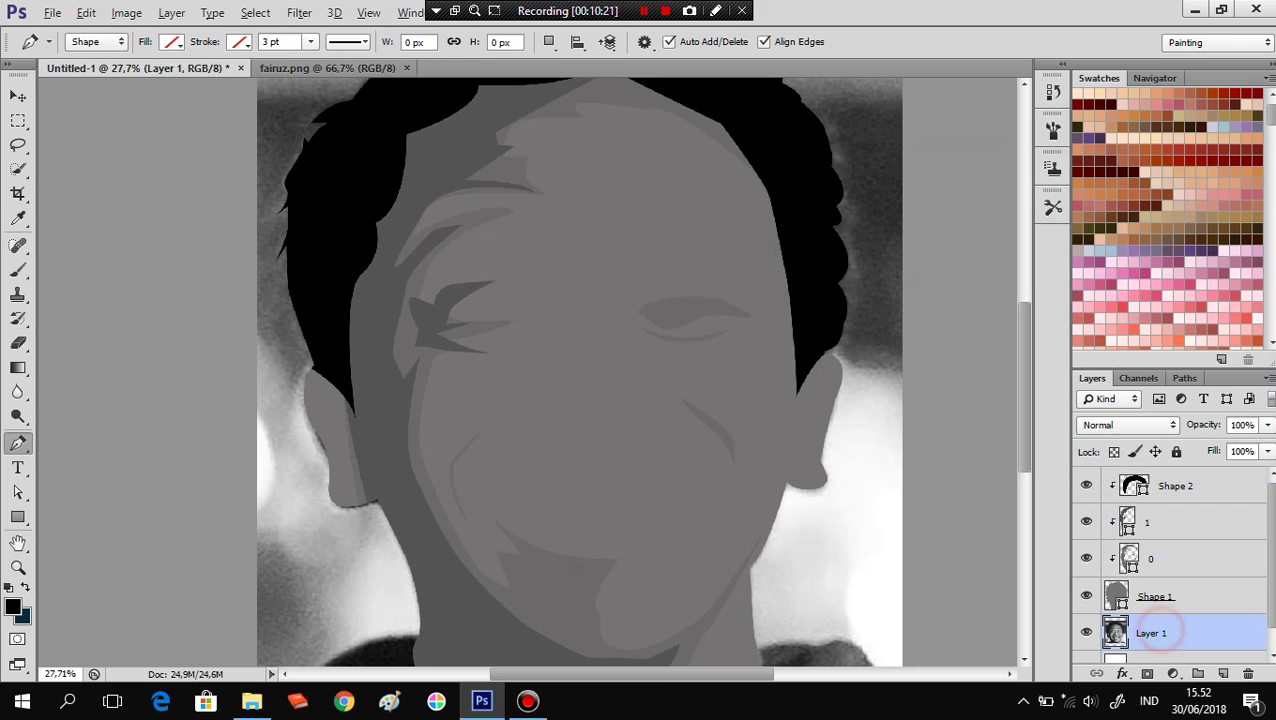
scroll(580, 380, "down", 2)
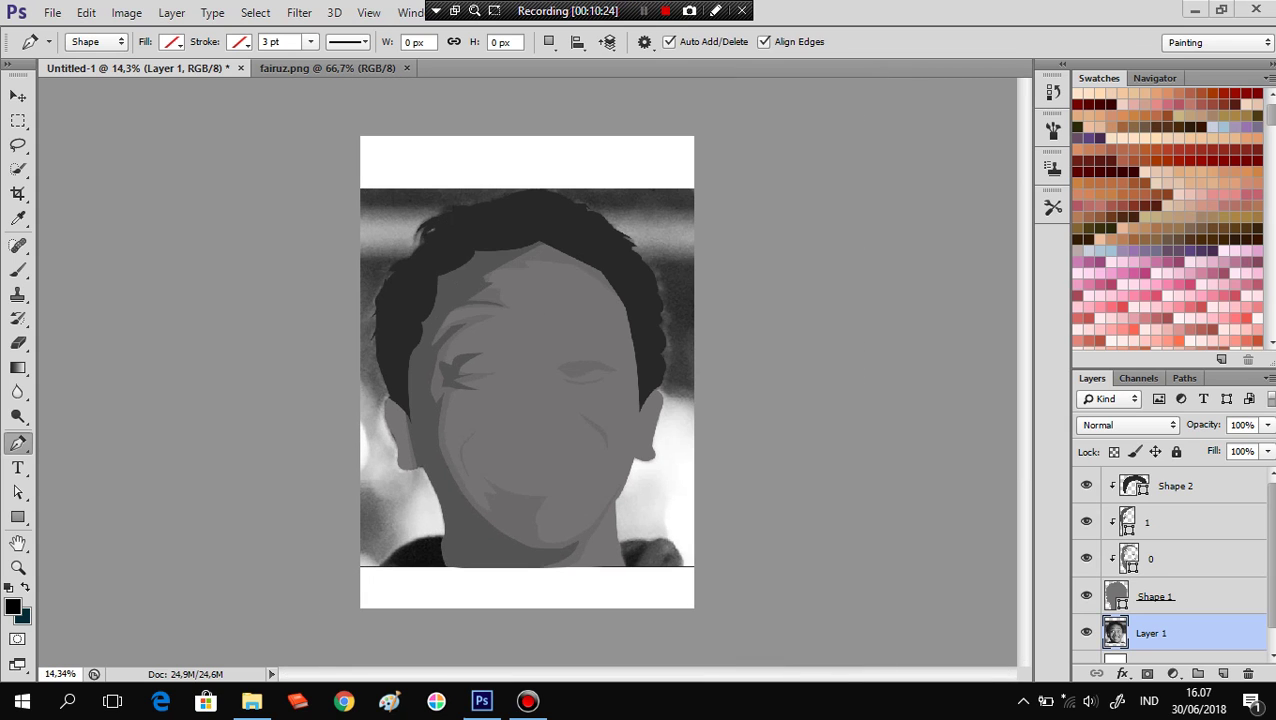
left_click(1155, 596)
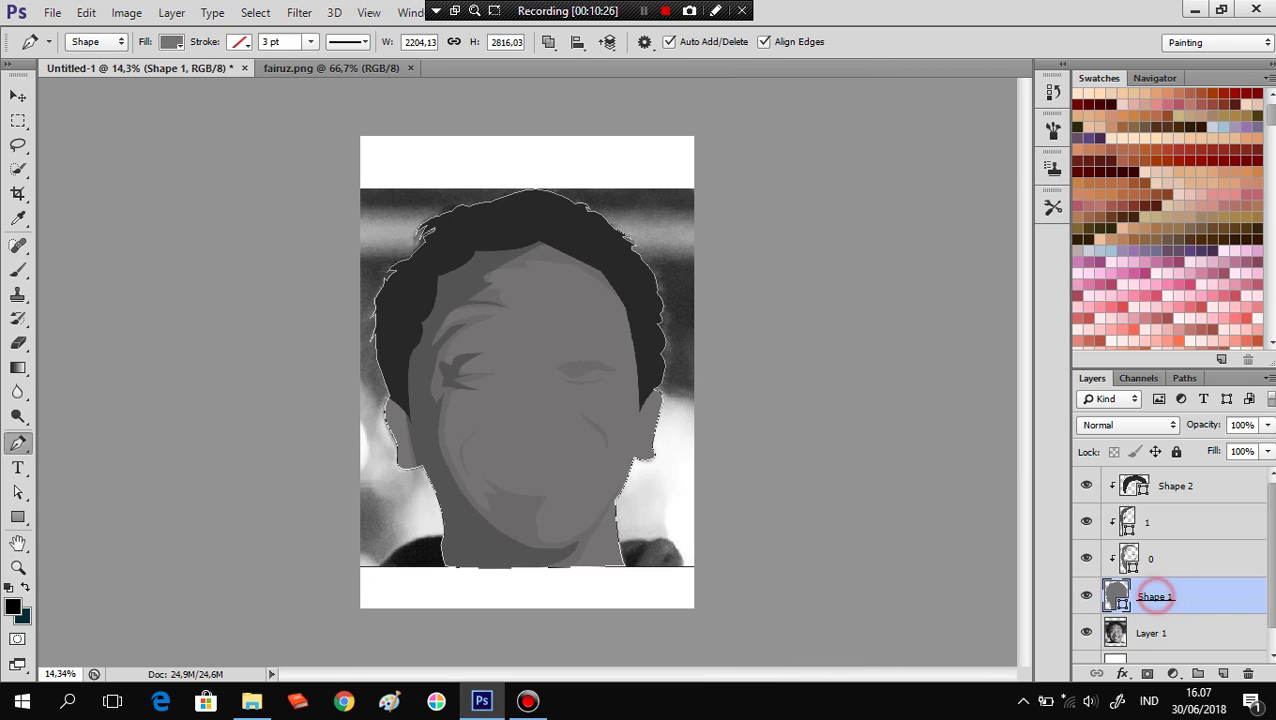
left_click(1086, 596)
Keep Shape 1 hidden, select layer 0 and set path operations to Combine Shapes.
left_click(1086, 596)
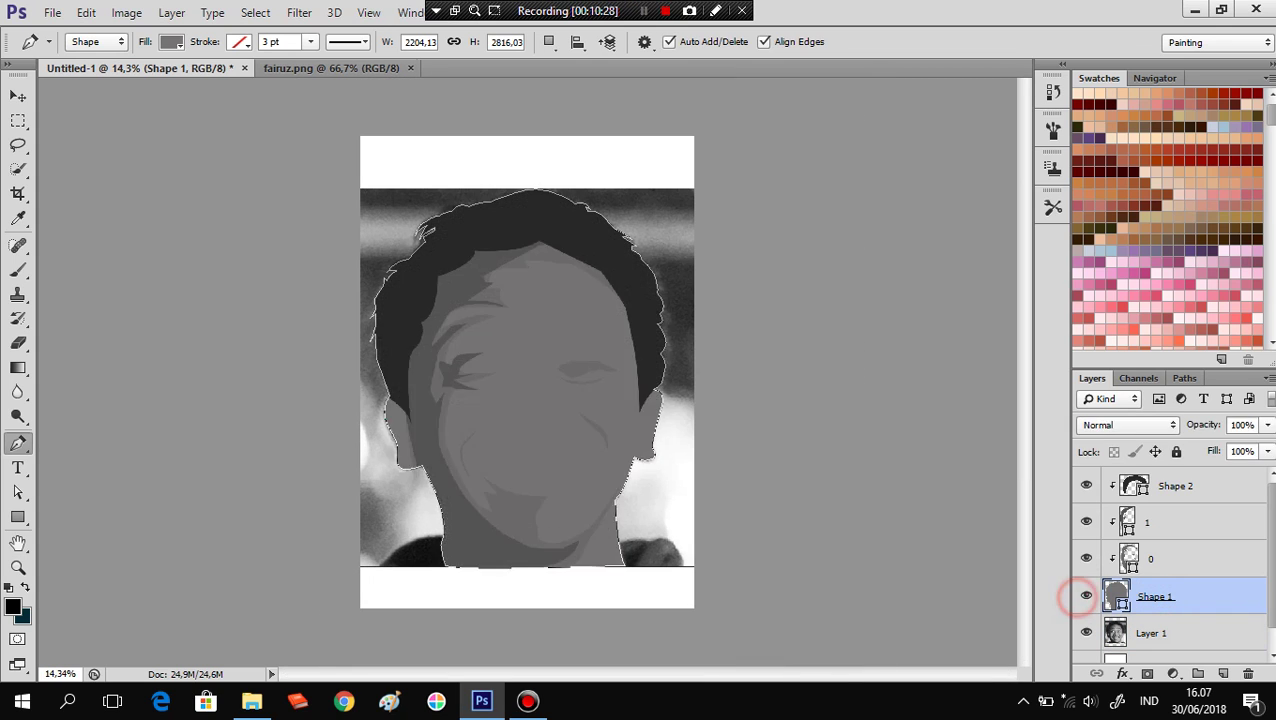
left_click(1086, 596)
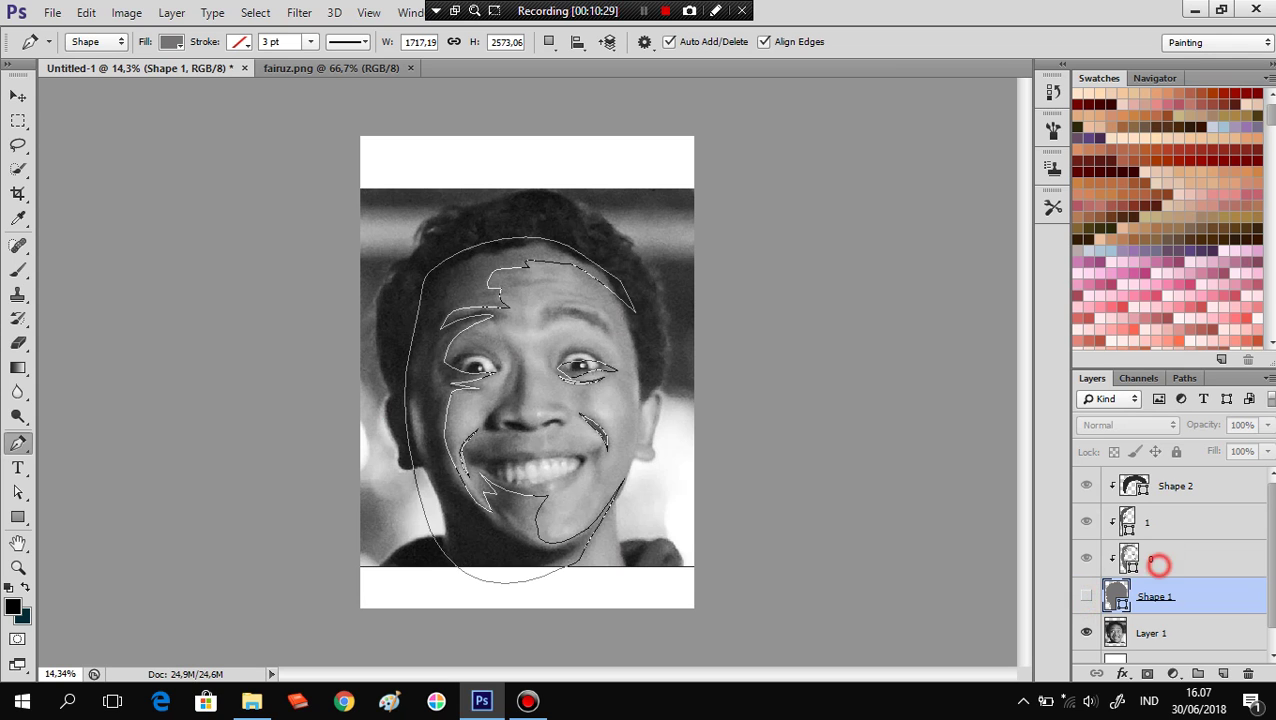
left_click(1150, 558)
scroll(500, 380, "up", 2)
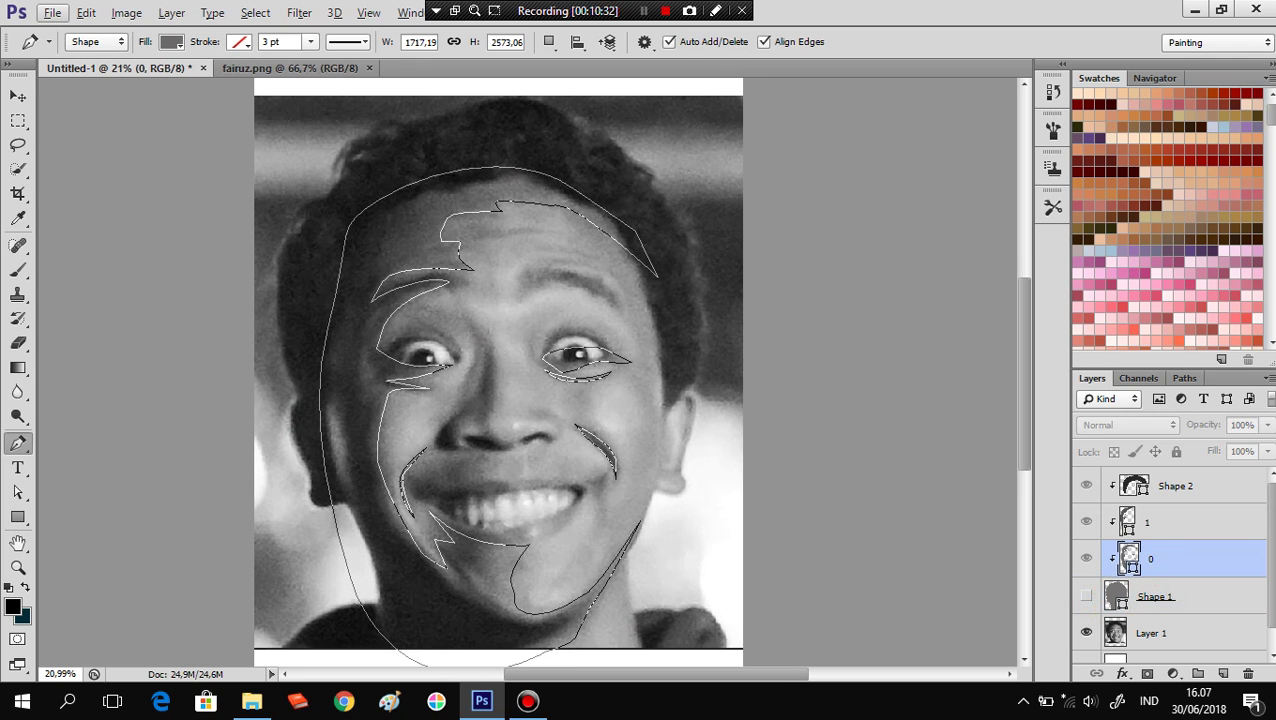
left_click(548, 41)
left_click(565, 83)
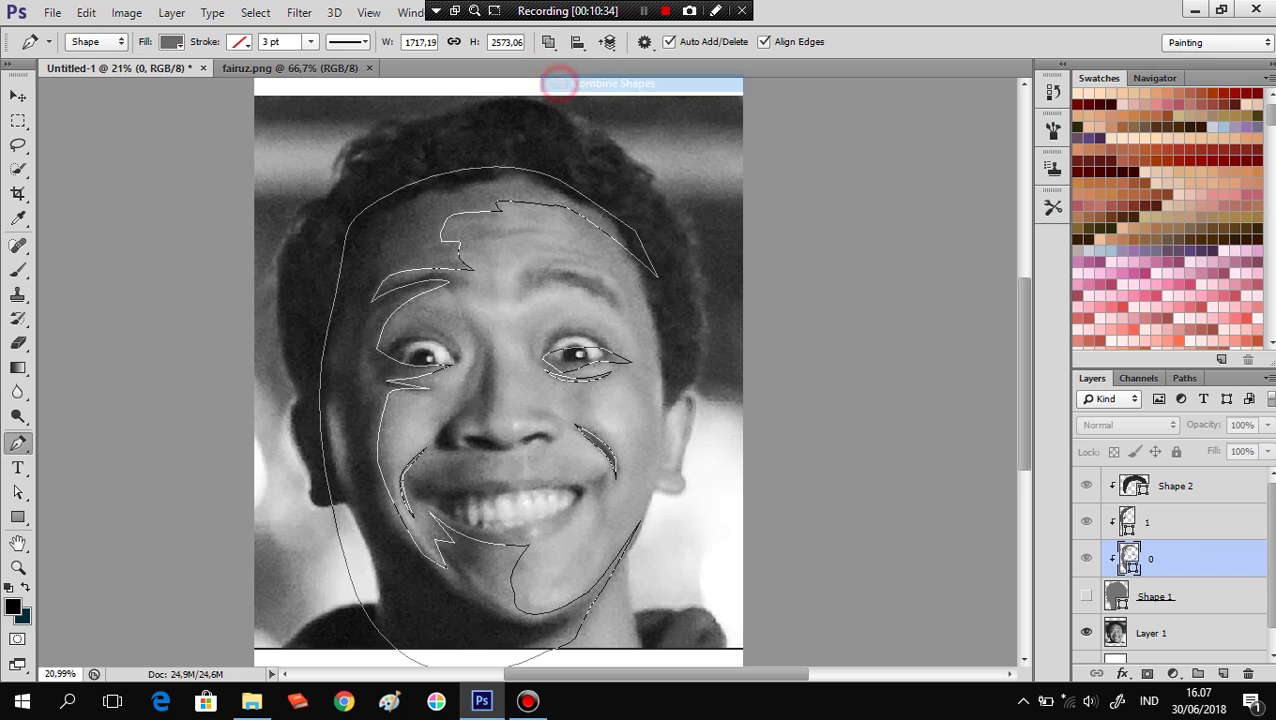
Draw a closed shading path from the eye corner down the nose to its tip.
left_click(465, 316)
left_click(488, 343)
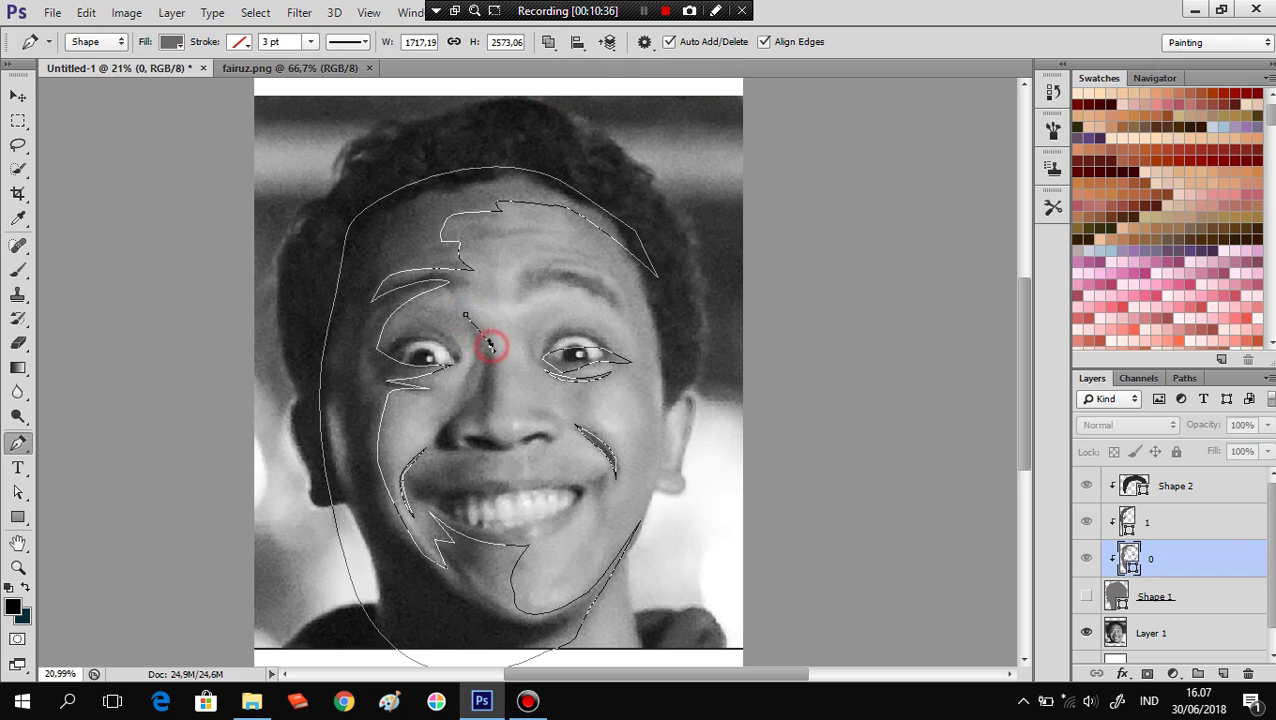
left_click(494, 384)
left_click(491, 399)
left_click(482, 425)
left_click(456, 418)
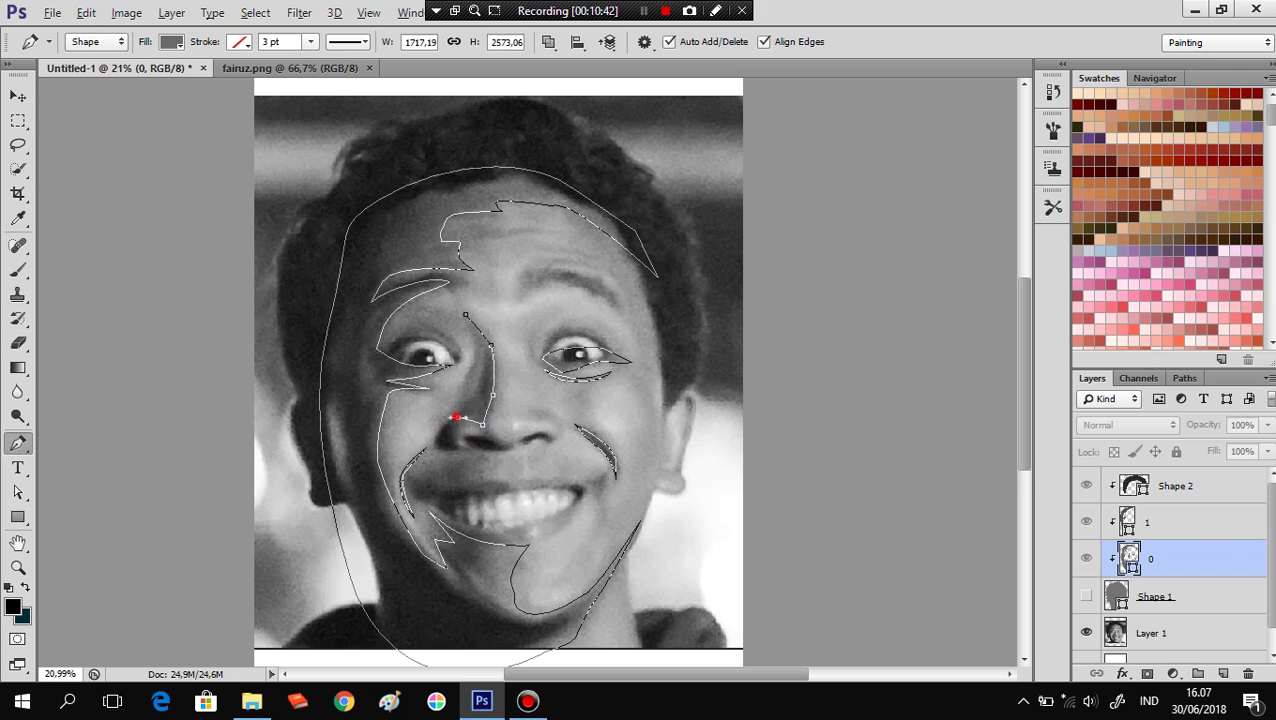
left_click(449, 427)
left_click(465, 388)
left_click(472, 372)
key("ctrl+alt+z")
key("ctrl+alt+z")
left_click_drag(473, 365, 477, 343)
left_click(465, 317)
left_click(1180, 521)
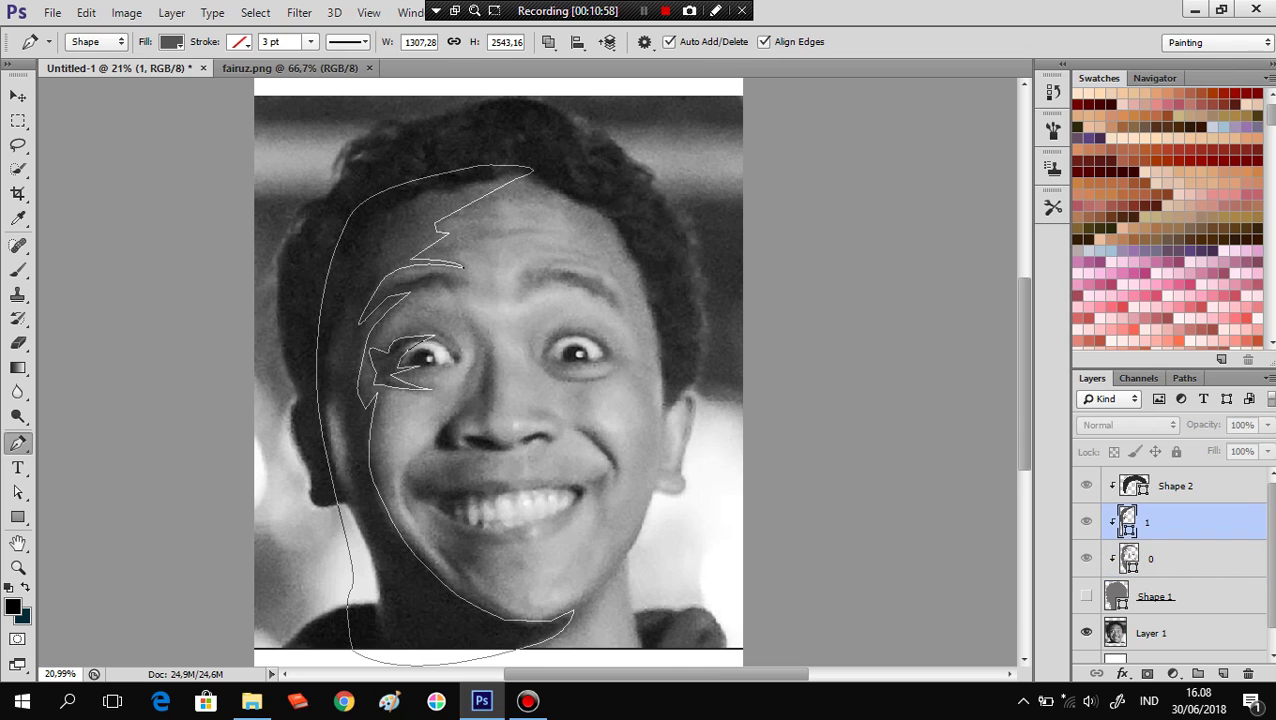
On layer 1, draw a closed shading shape along the nose bridge and preview it.
left_click(478, 331)
left_click(478, 393)
left_click_drag(477, 394, 464, 413)
left_click_drag(478, 421, 496, 345)
left_click_drag(488, 421, 490, 423)
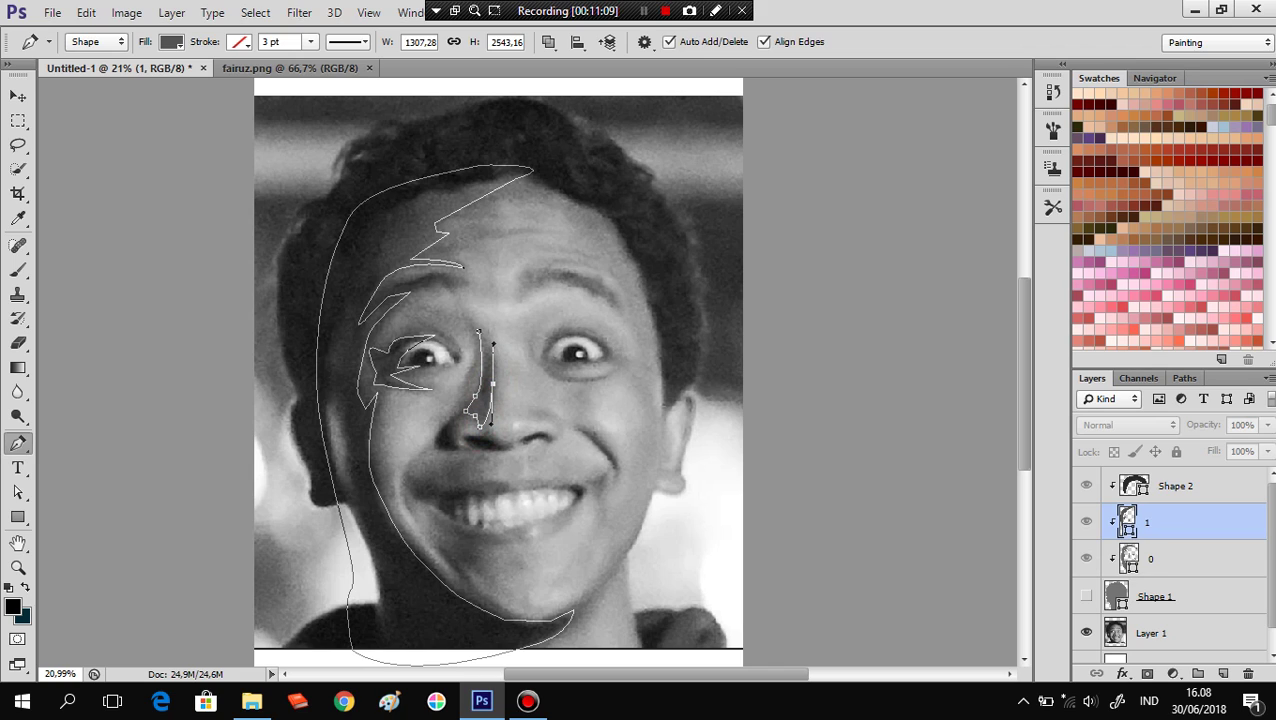
left_click(479, 332)
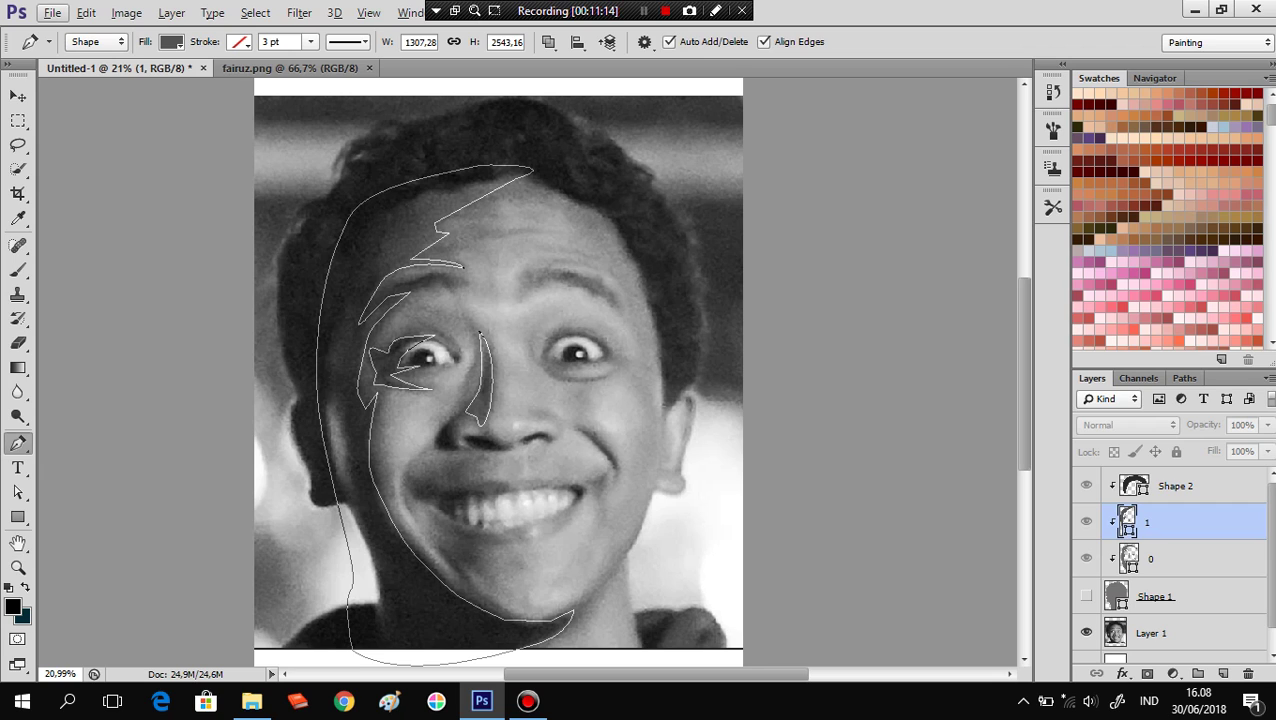
left_click(1086, 596)
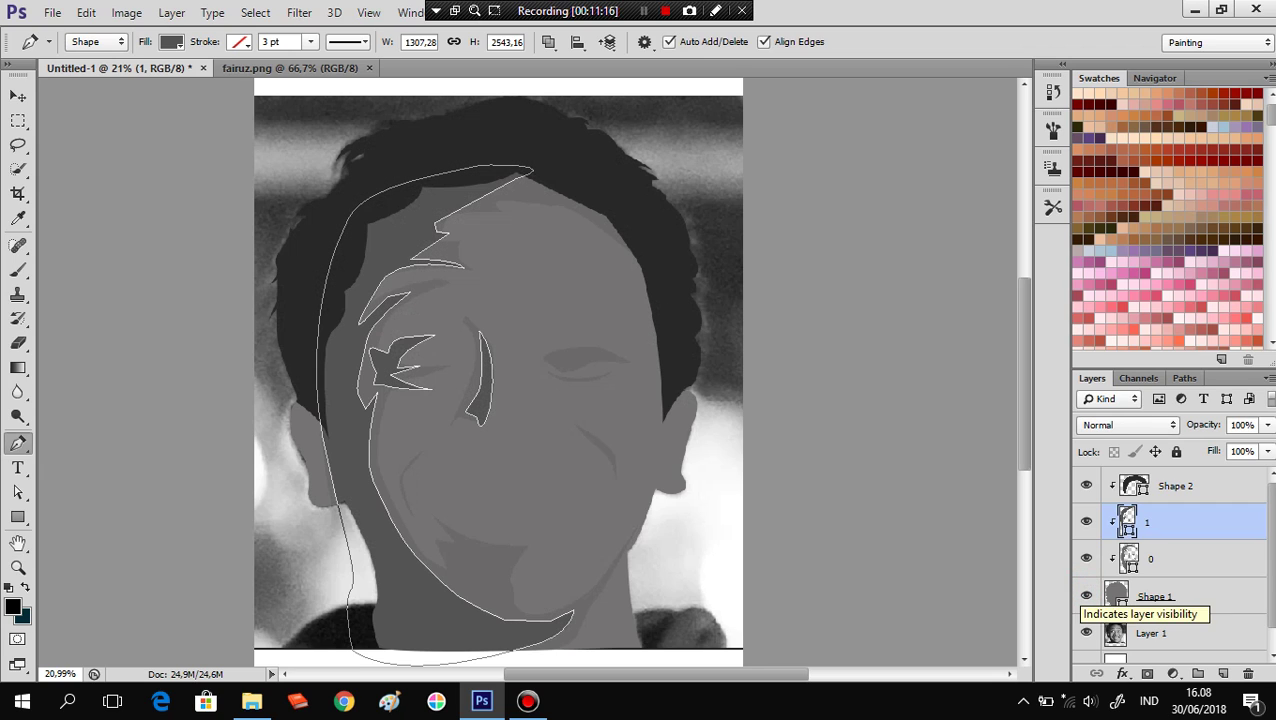
left_click(1086, 596)
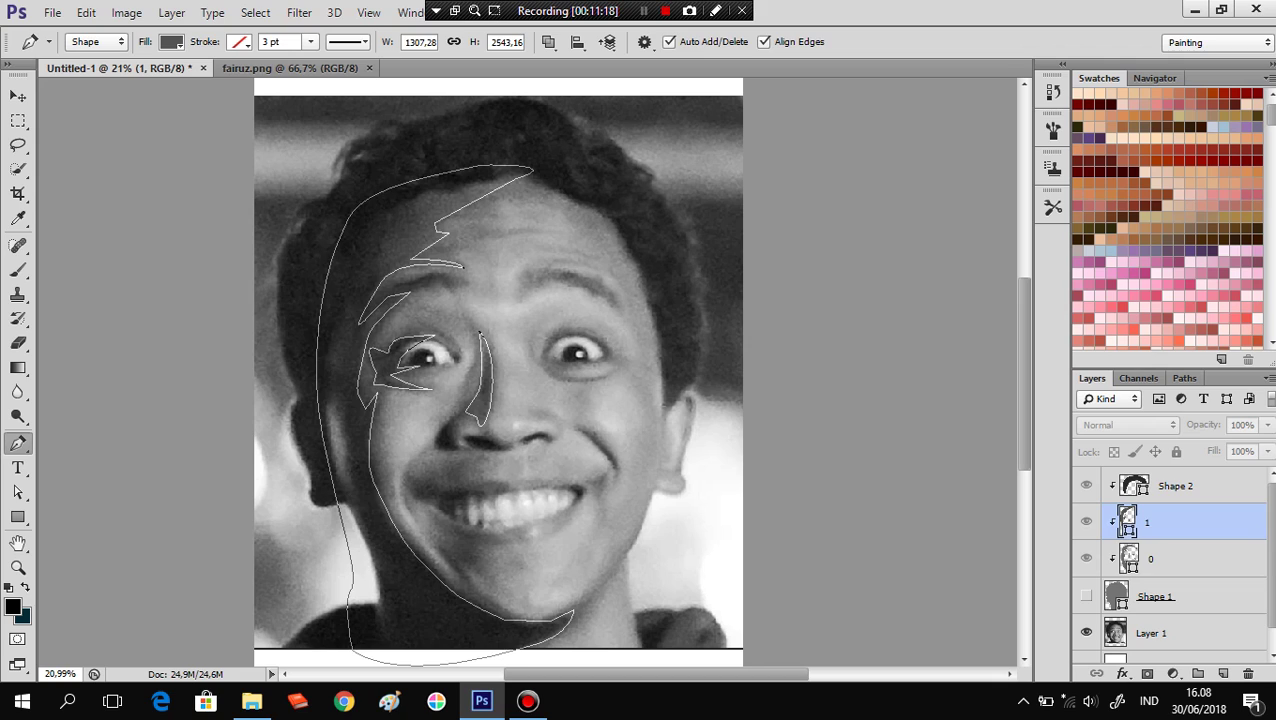
On layer 0, refine the nose path with anchors below and left of the nostril.
key("alt+bracketleft")
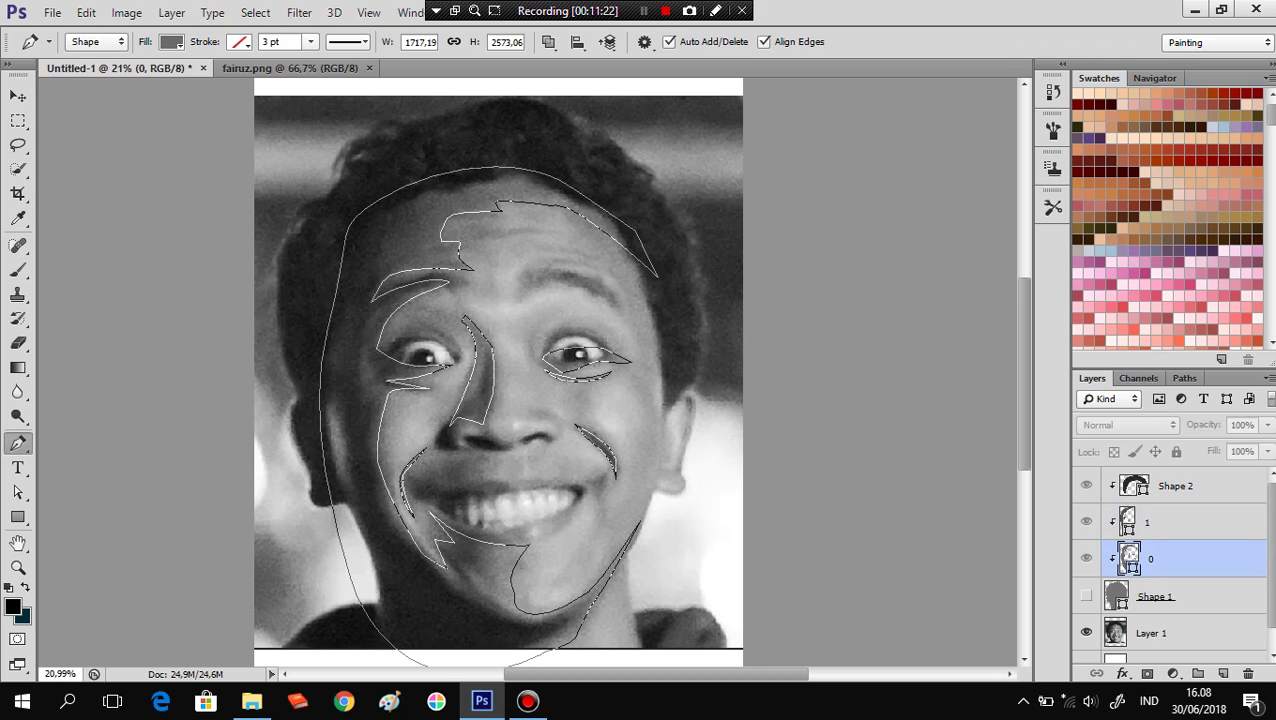
left_click(457, 423)
left_click(468, 450)
left_click(442, 443)
left_click(440, 447)
left_click(433, 441)
left_click(447, 422)
left_click(464, 411)
left_click(457, 424)
Back on layer 1, trace and close a shading shape curving around the left nostril.
left_click(1165, 524)
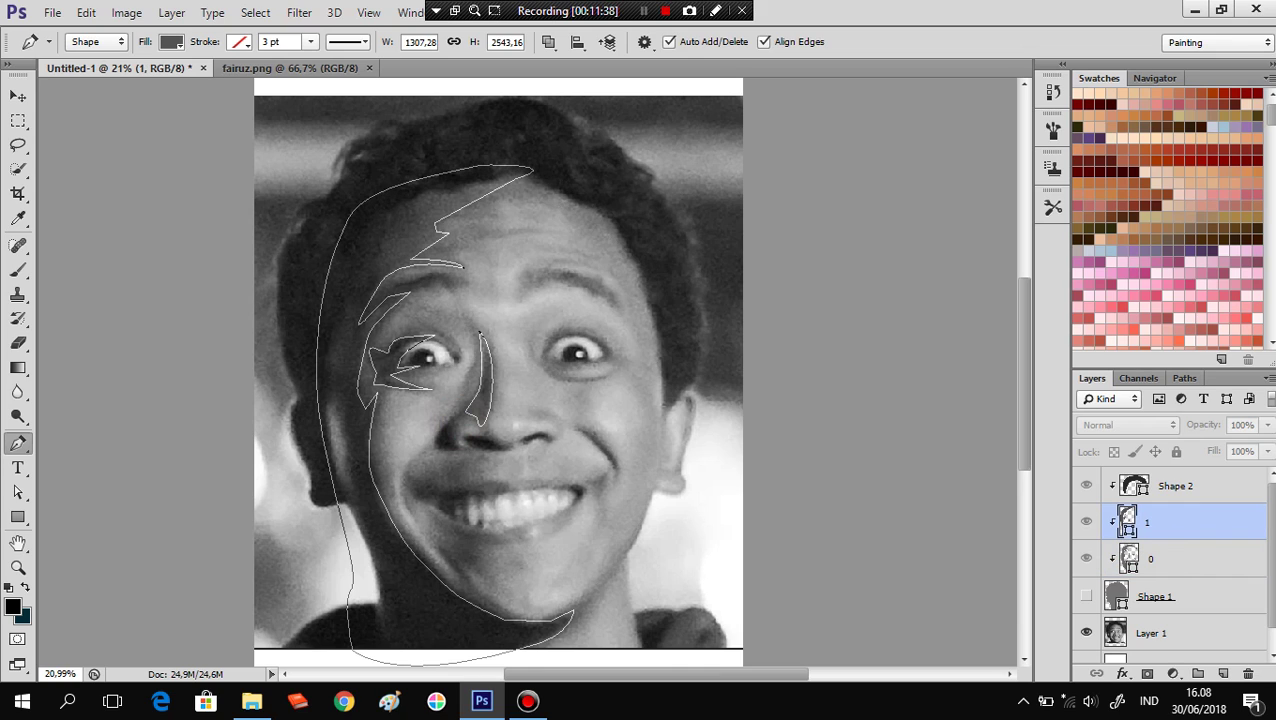
left_click(456, 418)
left_click(445, 430)
left_click(448, 439)
left_click(449, 438)
left_click(446, 438)
left_click_drag(459, 451, 460, 452)
left_click(450, 443)
mouse_move(447, 425)
left_mouse_down()
mouse_move(453, 450)
mouse_move(471, 452)
left_mouse_up()
left_click(464, 443)
left_click(450, 428)
left_click(456, 419)
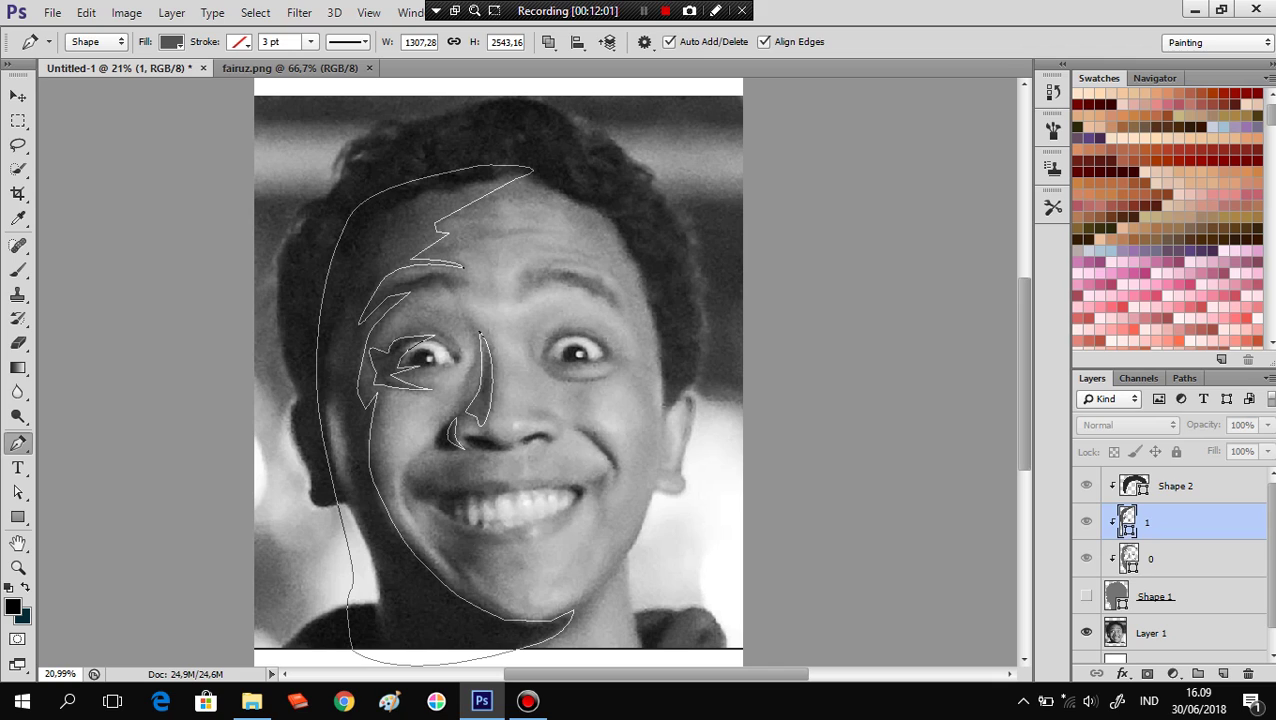
Add a new empty layer above layer 1 and name it 2.
left_click(1167, 551)
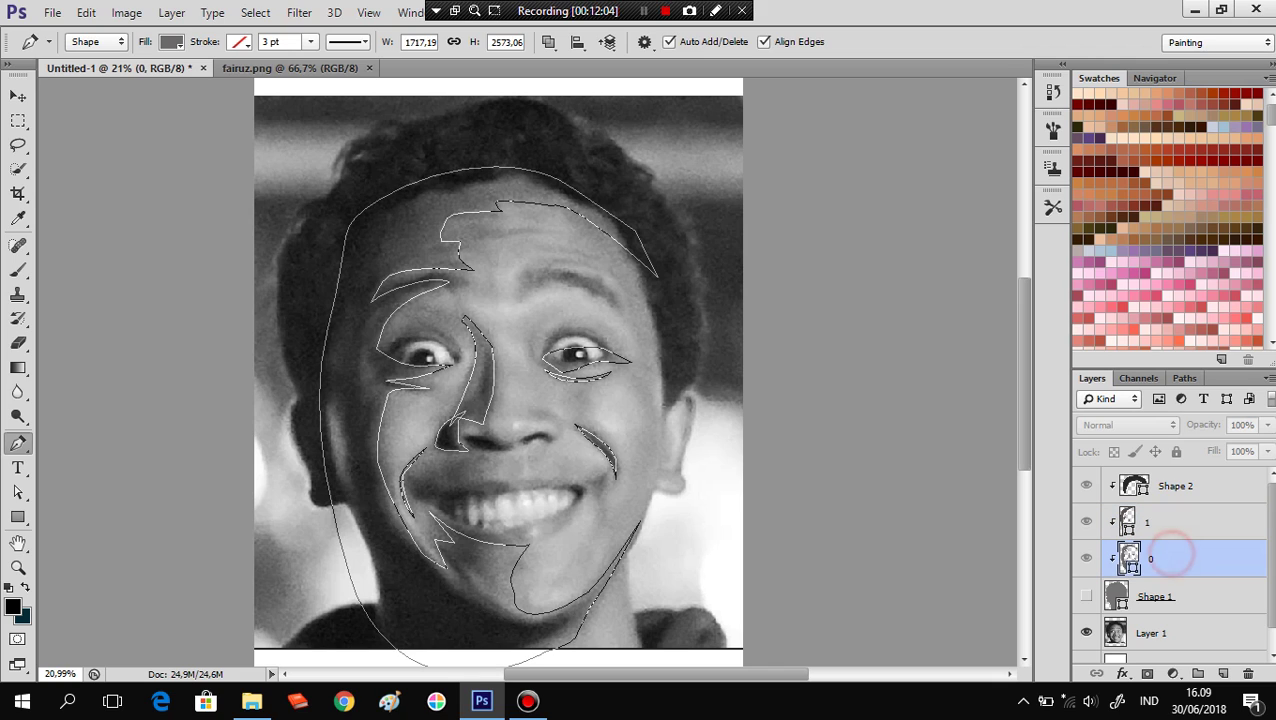
left_click(1152, 515)
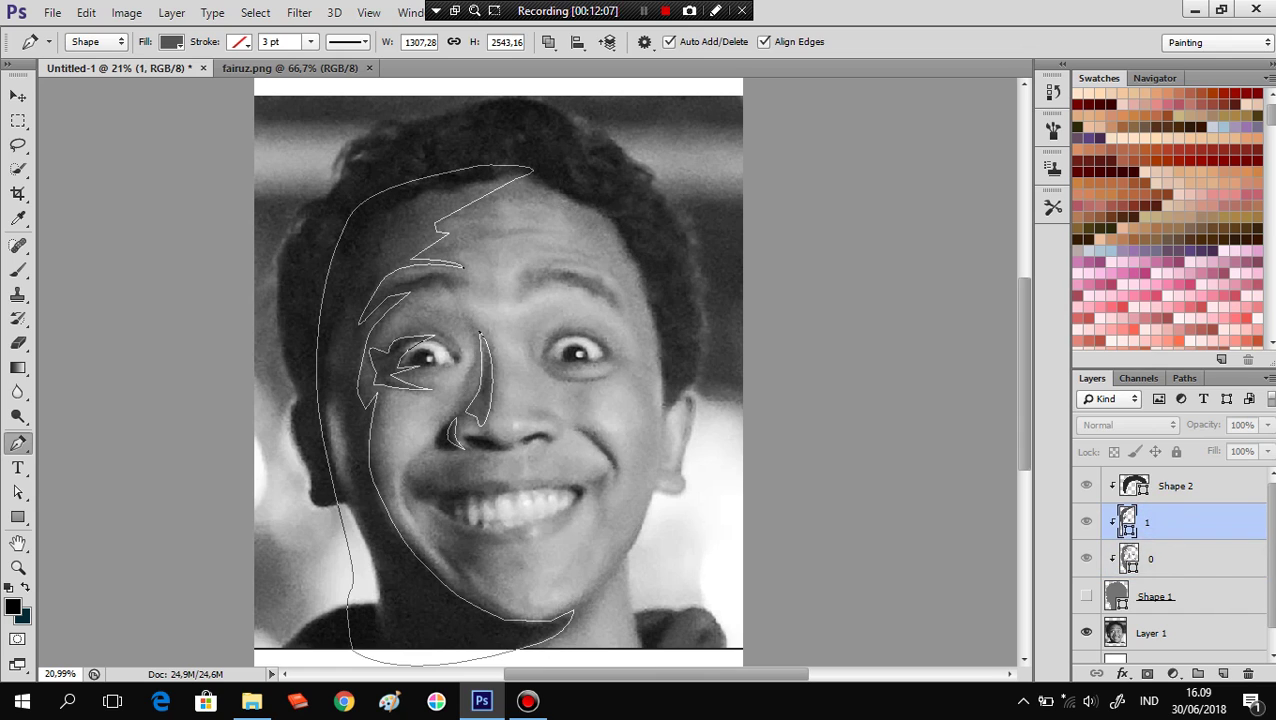
left_click(1222, 673)
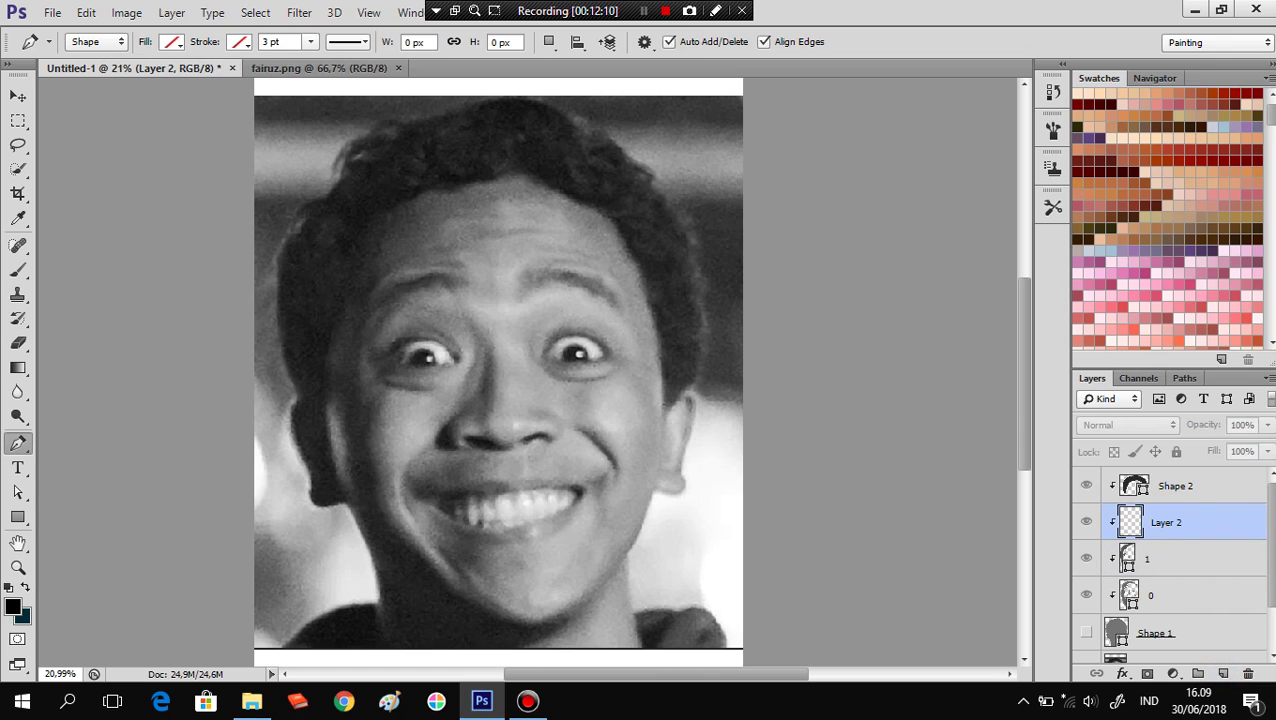
double_click(1165, 521)
type("2")
key("Return")
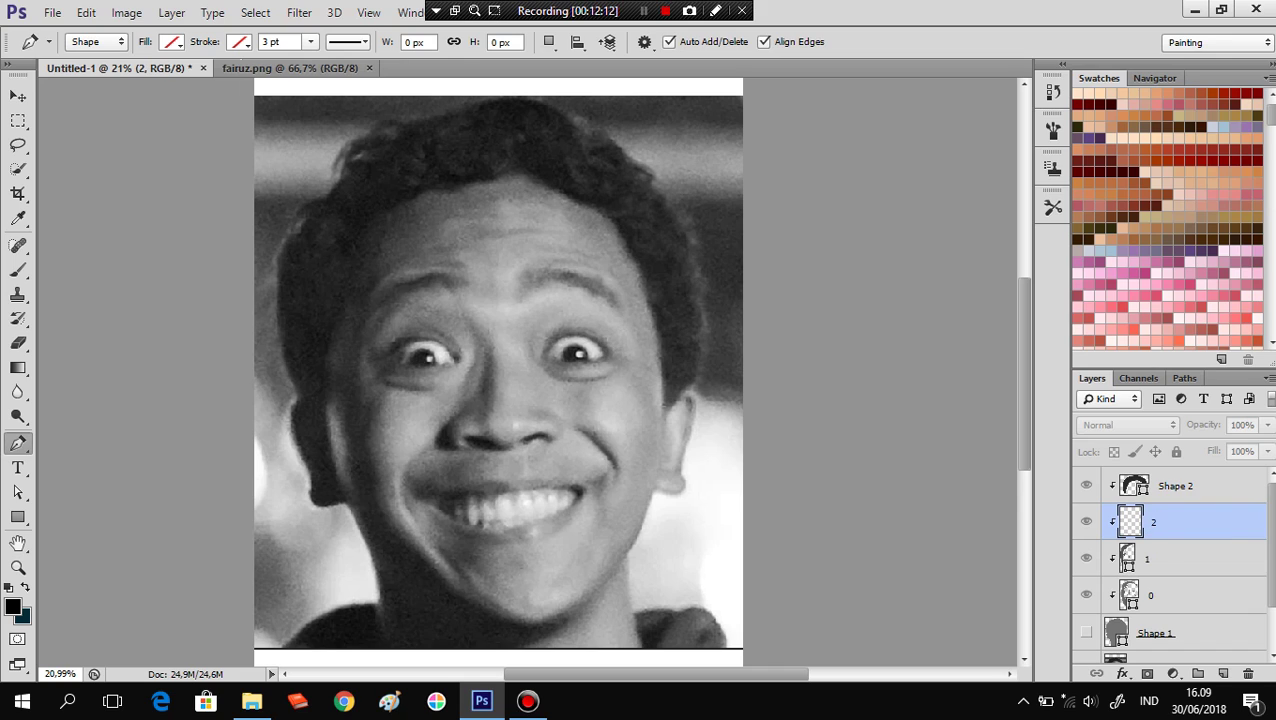
Reshape the forehead and eyebrow anchors of layer 1's outline, then return to layer 2.
left_click(1160, 560)
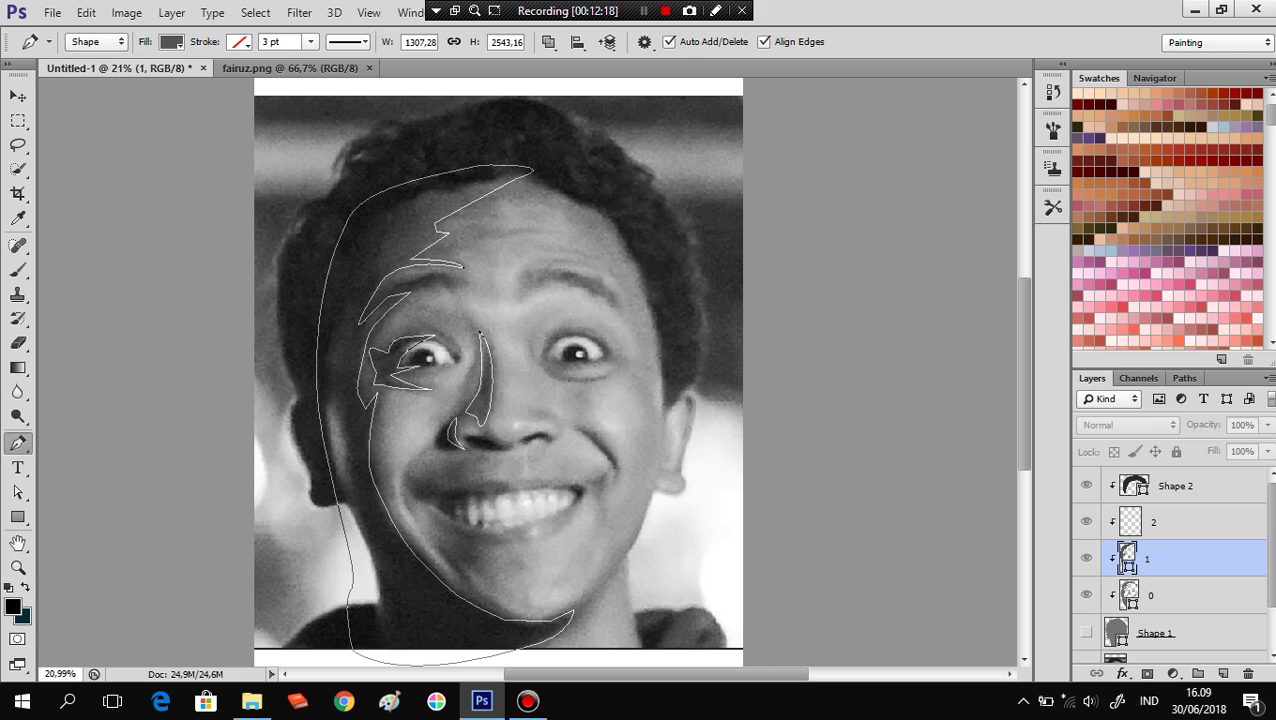
scroll(524, 352, "down", 1)
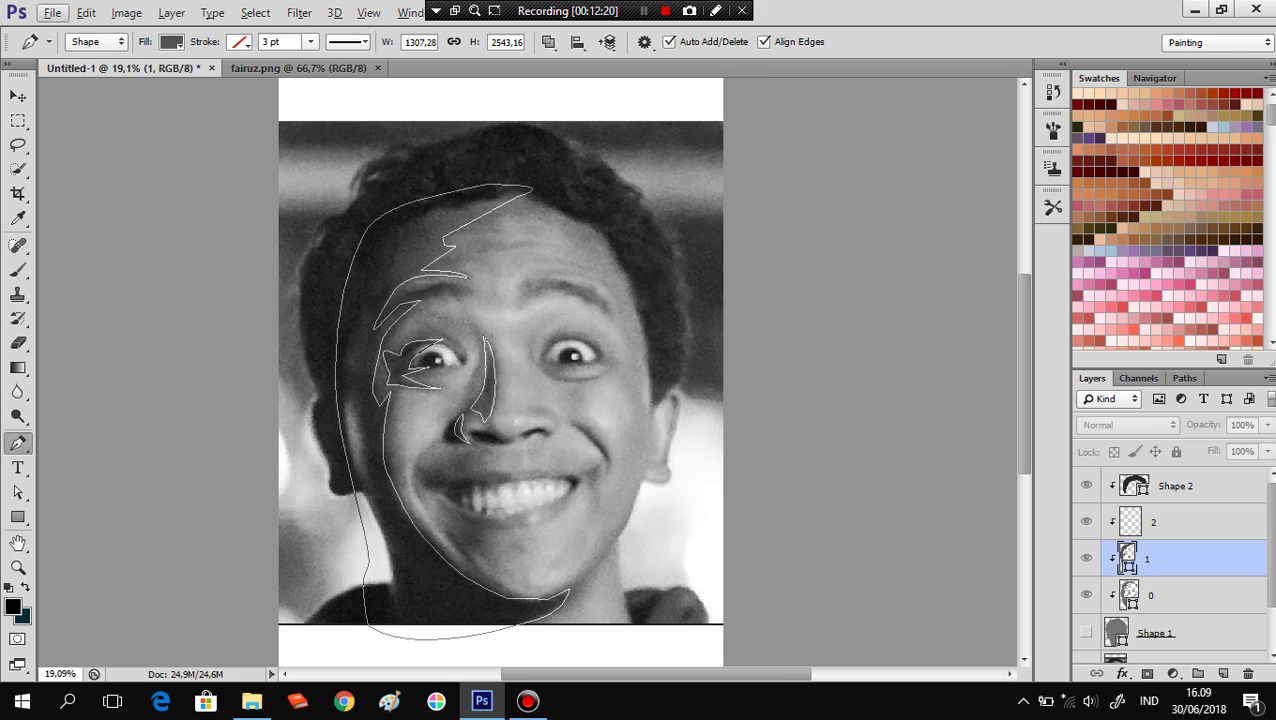
left_click(441, 240, "ctrl")
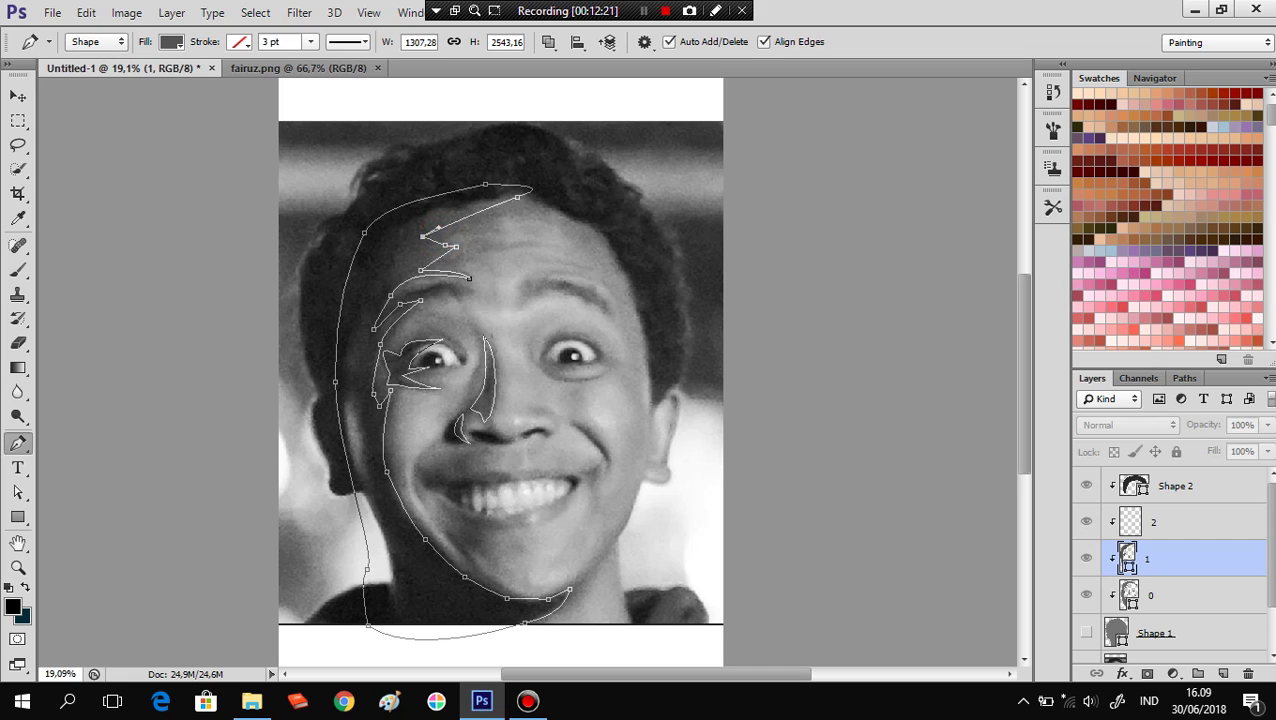
mouse_move(437, 228)
left_mouse_down()
mouse_move(412, 252)
mouse_move(467, 275)
left_mouse_up()
left_click(398, 259)
left_click(1176, 514)
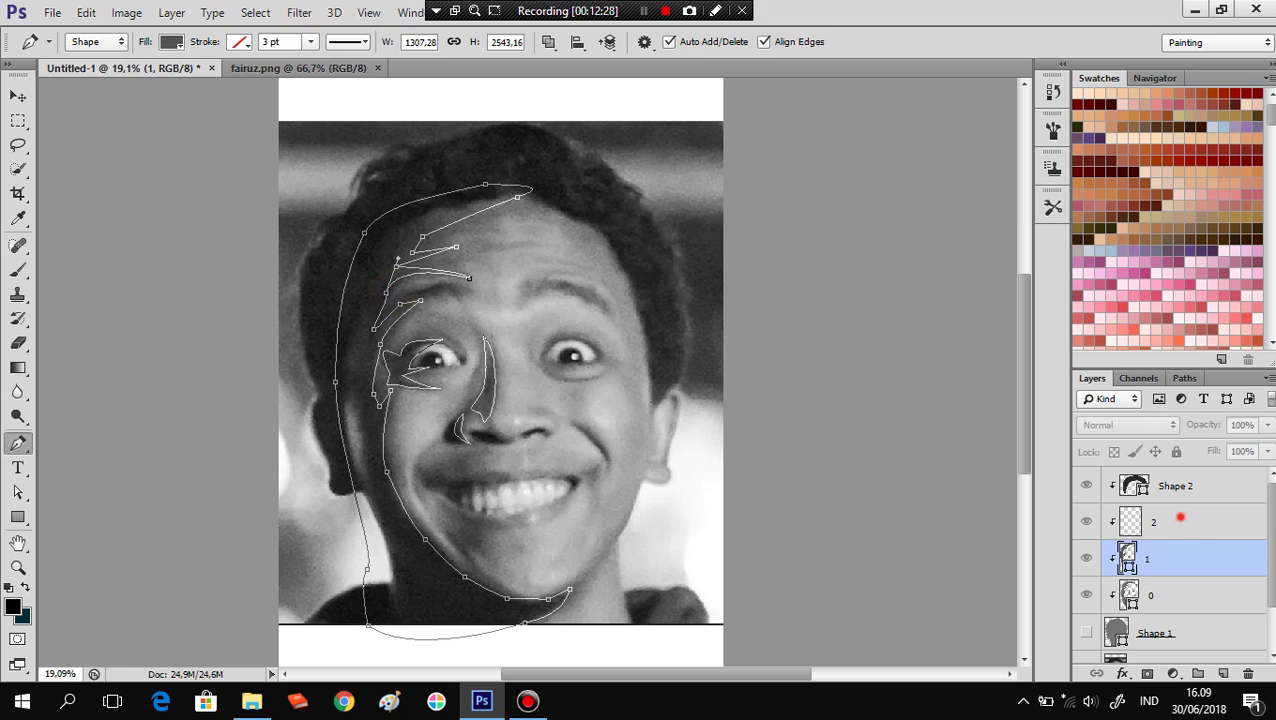
left_click(455, 200)
Trace layer 2's outline from the hair edge down the forehead and cheek and along the jaw.
key("ctrl+z")
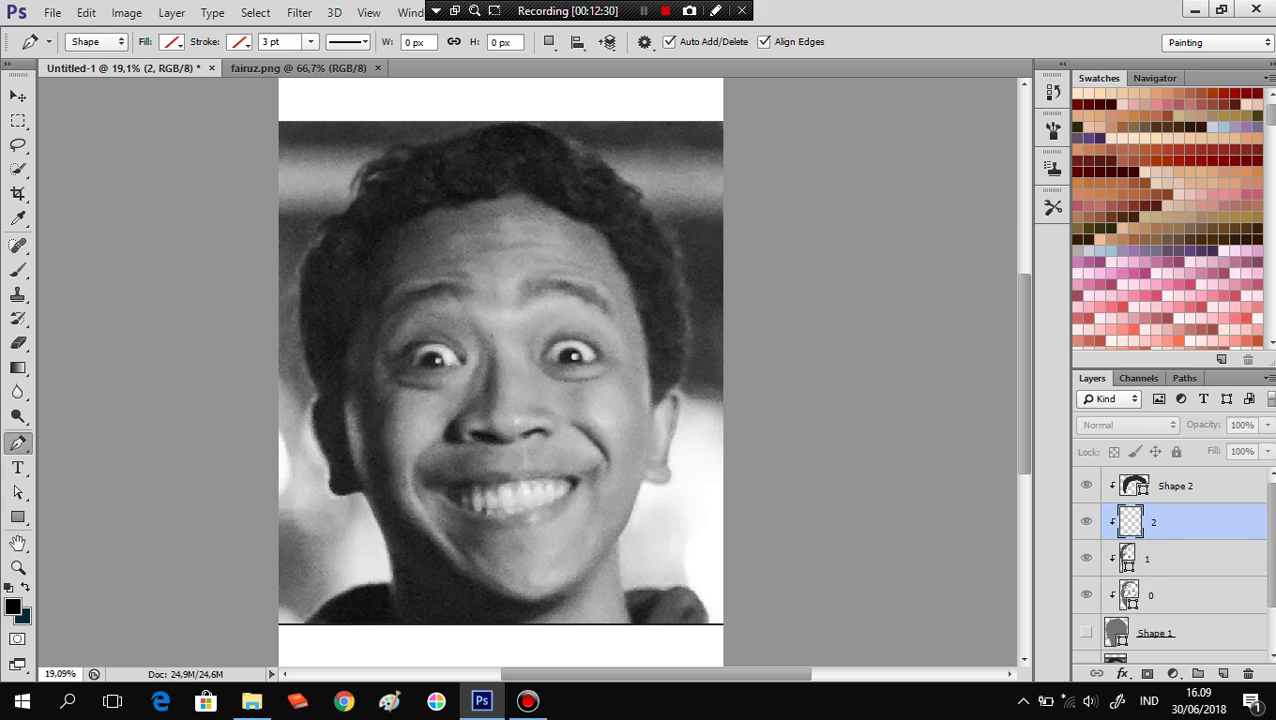
left_click(432, 207)
mouse_move(415, 233)
left_mouse_down()
mouse_move(386, 266)
mouse_move(361, 374)
mouse_move(383, 399)
mouse_move(376, 448)
left_mouse_up()
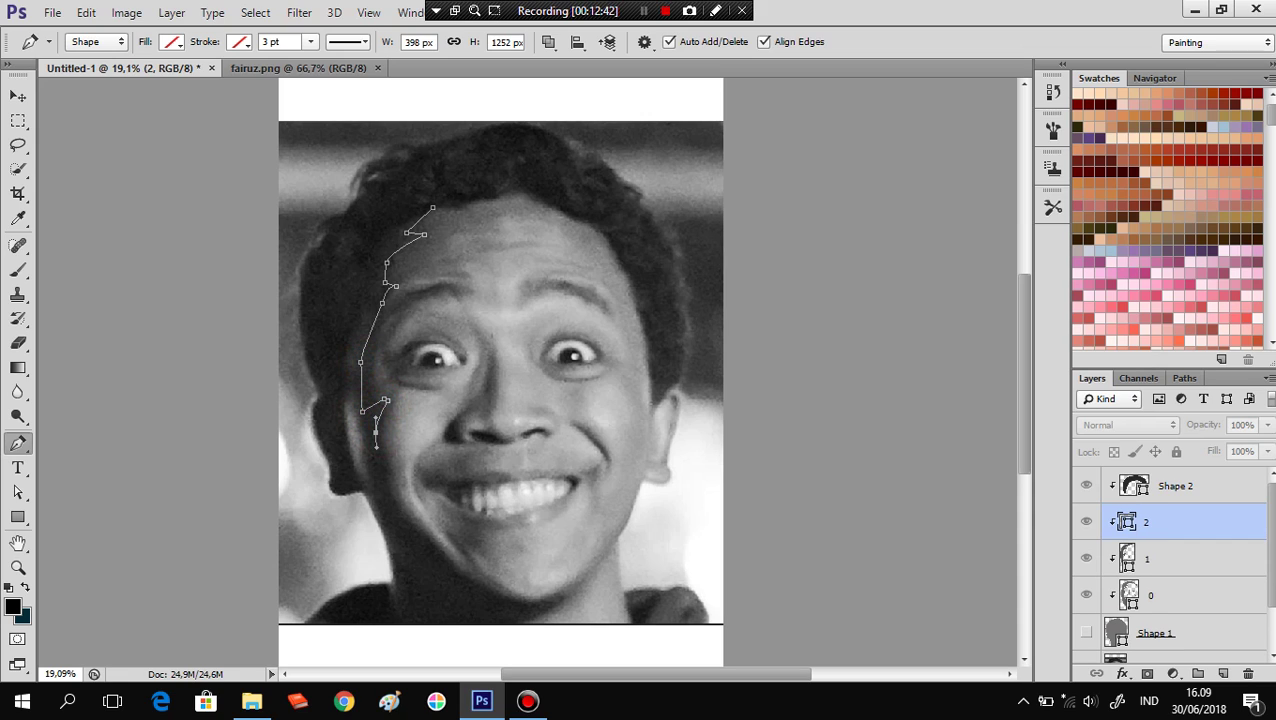
mouse_move(385, 492)
left_mouse_down()
mouse_move(371, 500)
mouse_move(459, 580)
left_mouse_up()
left_click(421, 533)
left_click(518, 598)
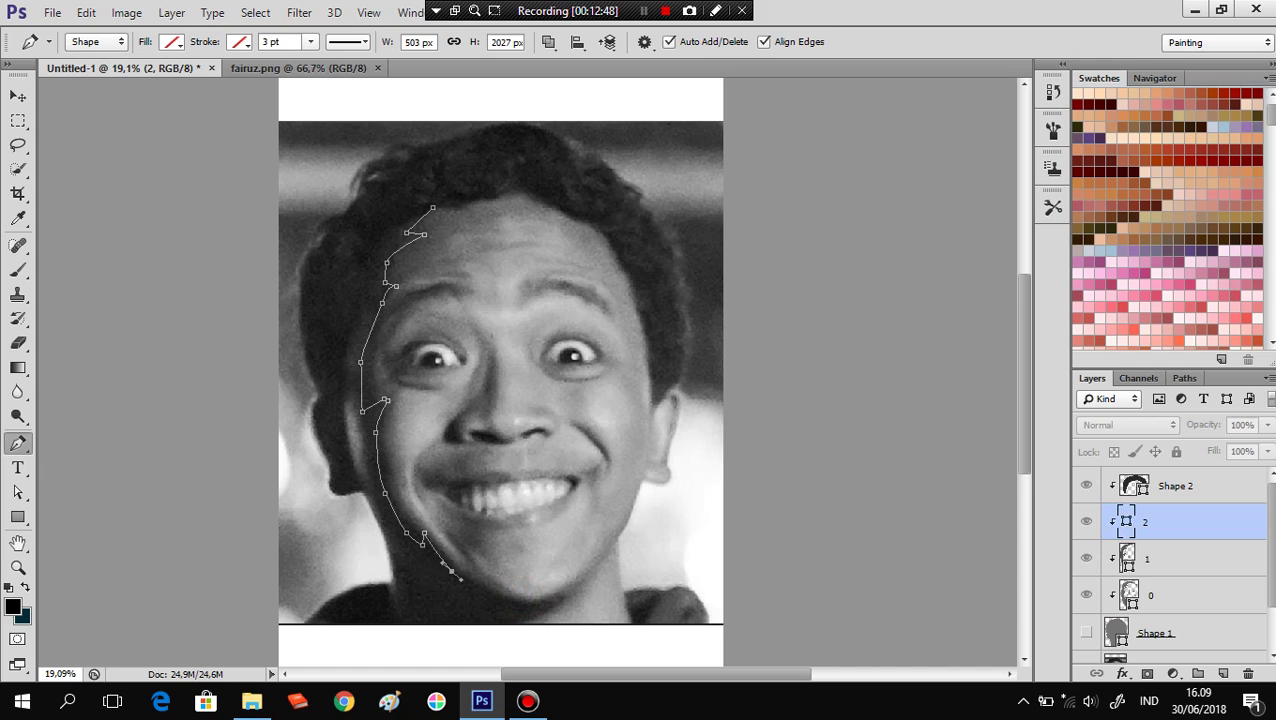
scroll(518, 598, "down", 2)
scroll(571, 545, "up", 1)
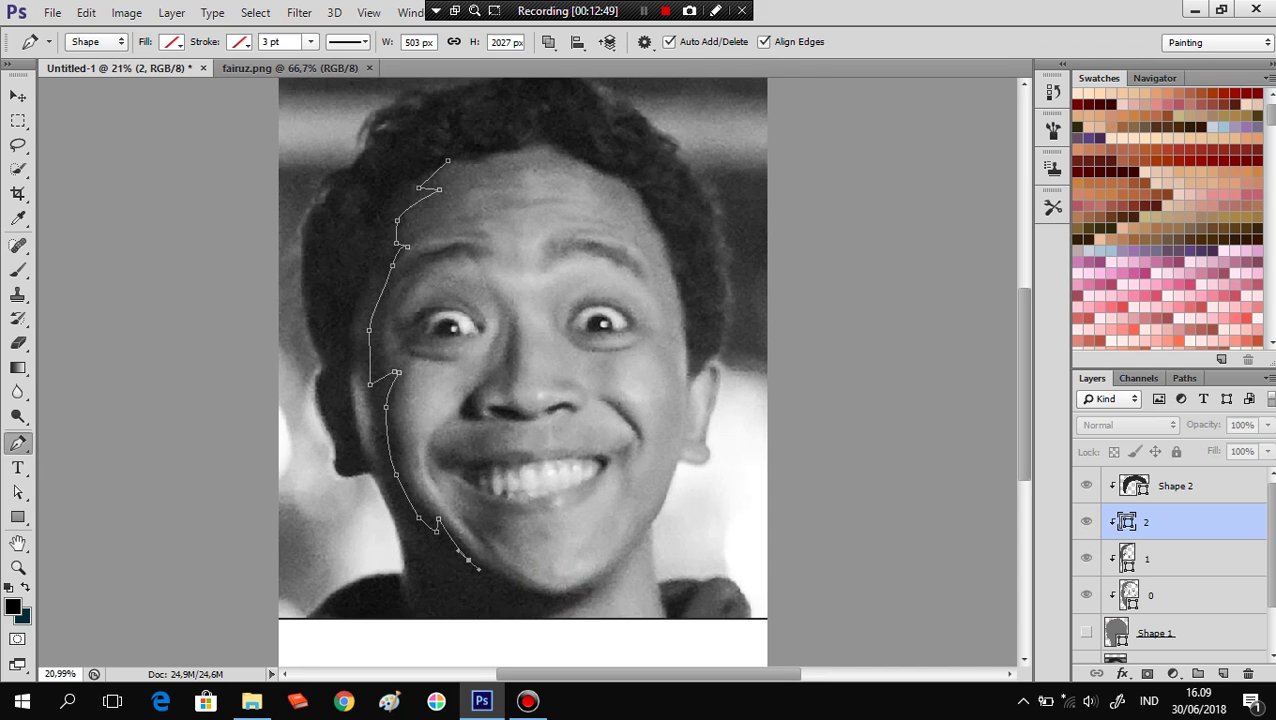
scroll(571, 545, "up", 1)
scroll(571, 545, "down", 1)
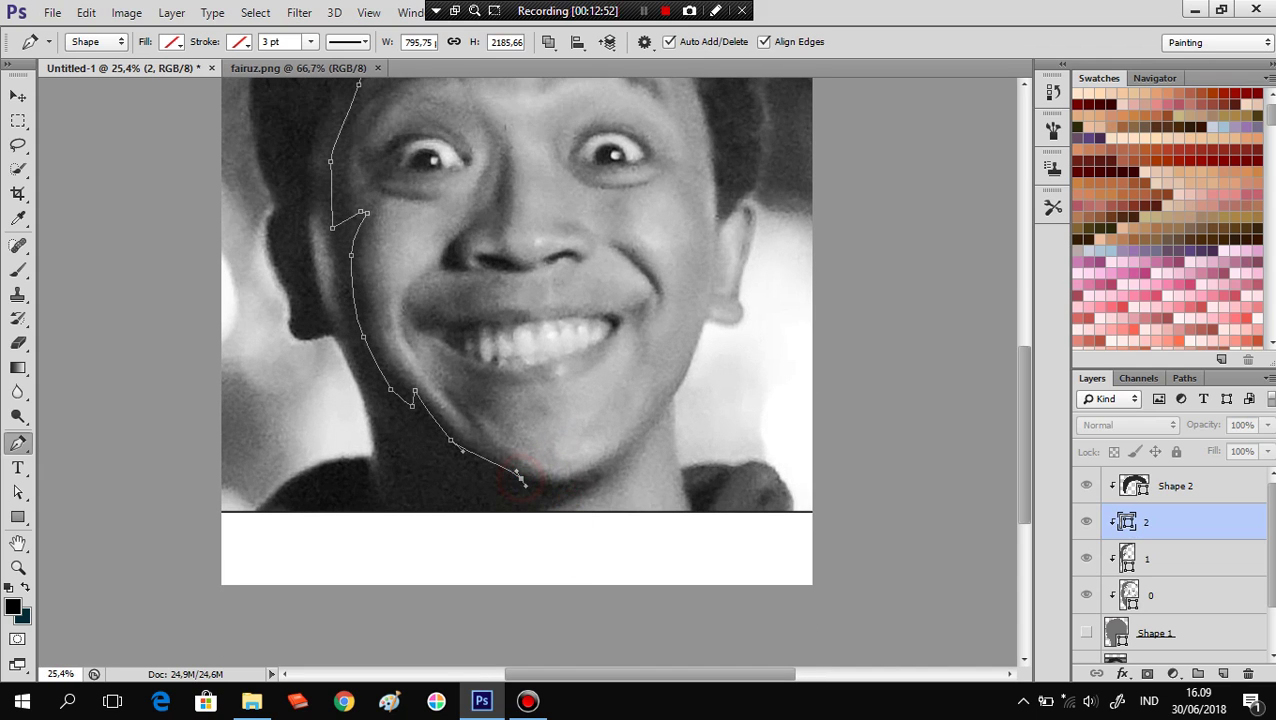
left_click_drag(521, 487, 555, 490)
left_click(586, 482)
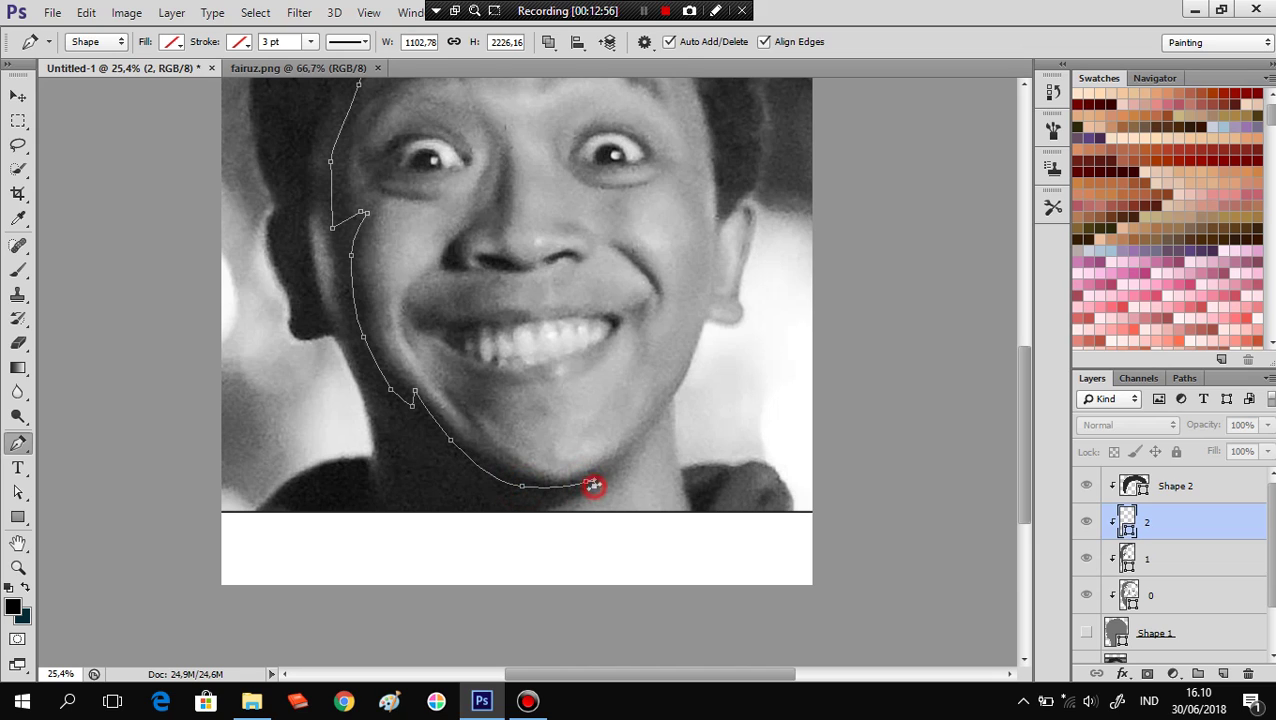
left_click_drag(594, 485, 613, 476)
Bring the outline back along the neck, up around the ear, and close it at the start.
left_click(518, 512)
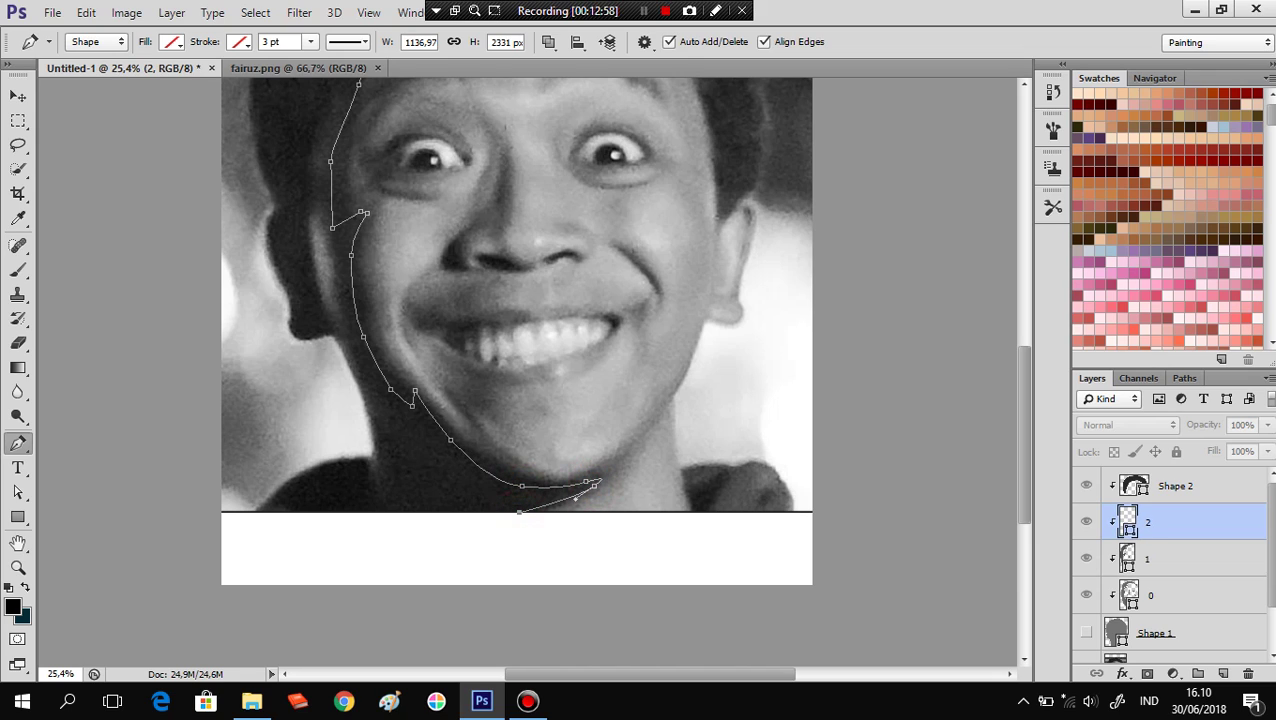
left_click(420, 512)
left_click_drag(386, 443, 380, 420)
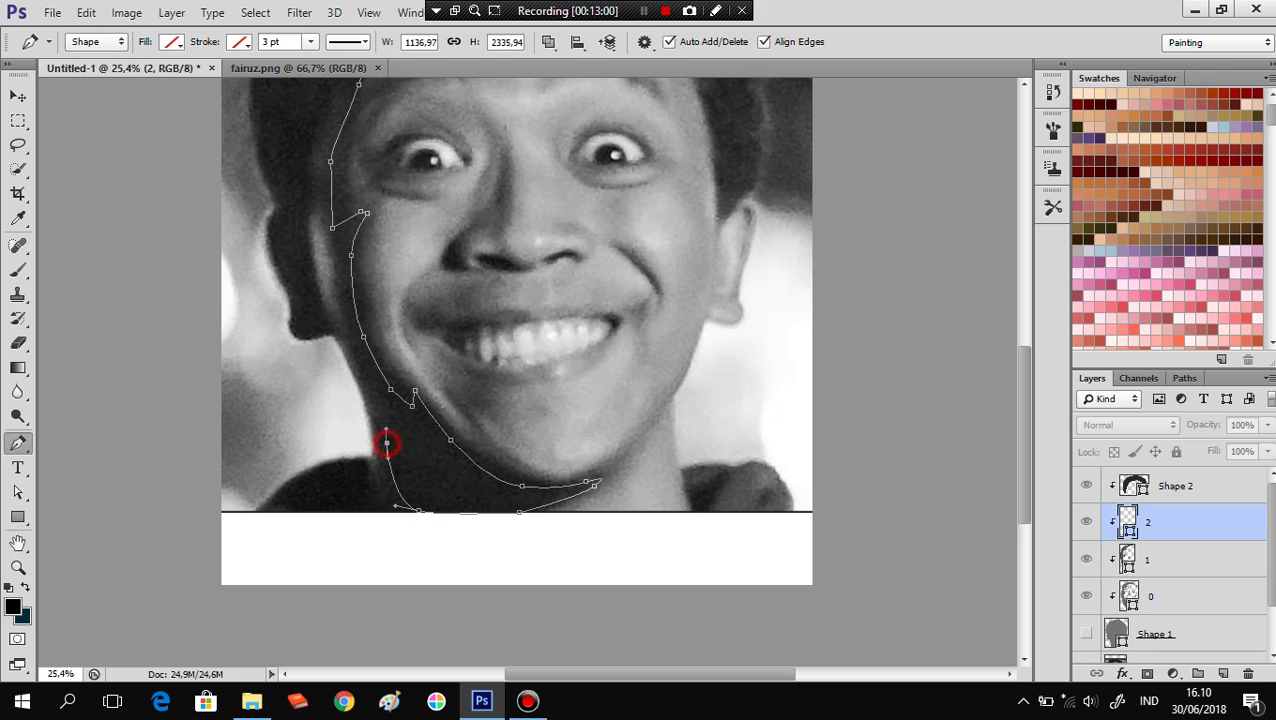
left_click_drag(347, 368, 339, 356)
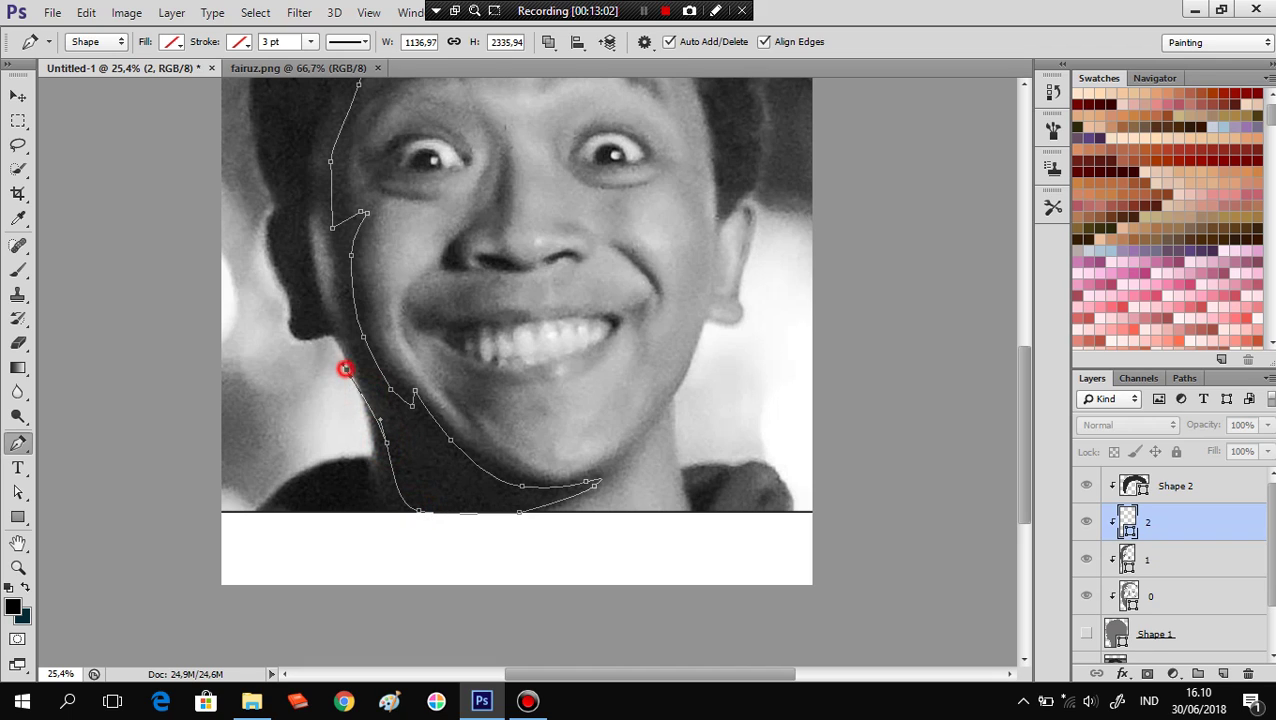
left_click_drag(381, 419, 375, 427)
left_click(345, 333)
mouse_move(335, 279)
left_mouse_down()
mouse_move(308, 202)
mouse_move(333, 336)
mouse_move(306, 352)
left_mouse_up()
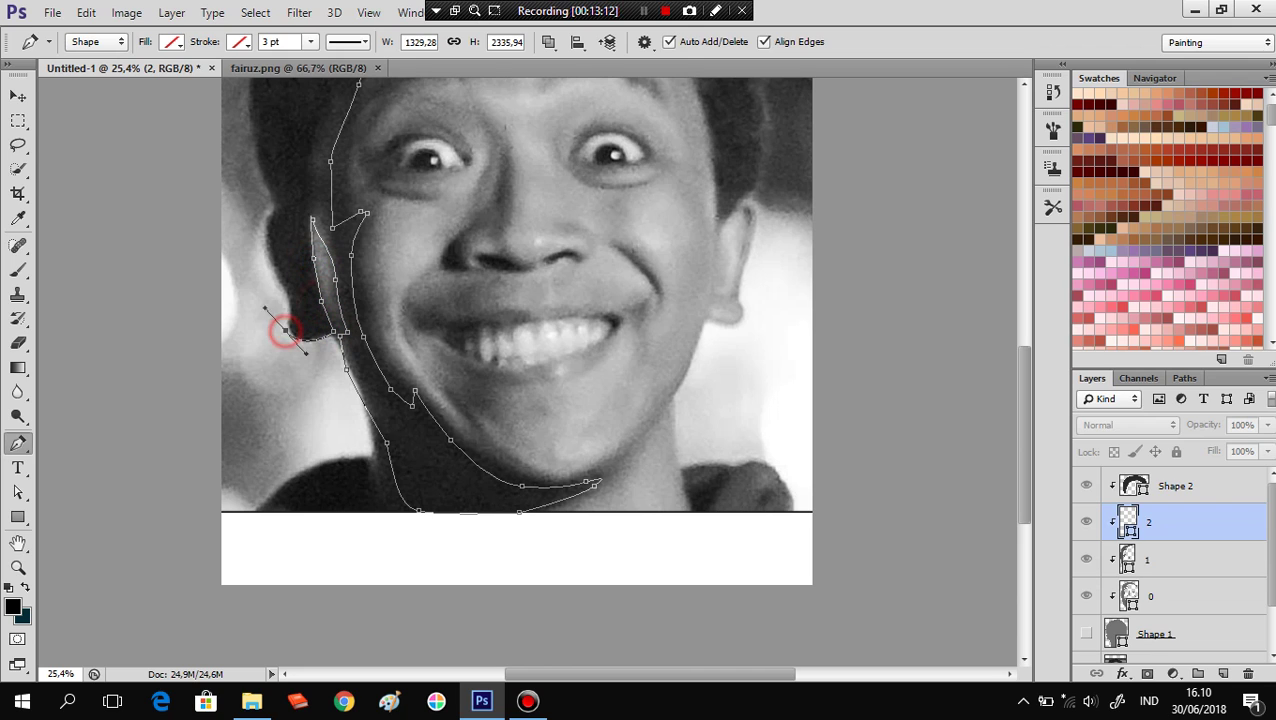
left_click_drag(252, 213, 261, 182)
scroll(261, 182, "down", 2)
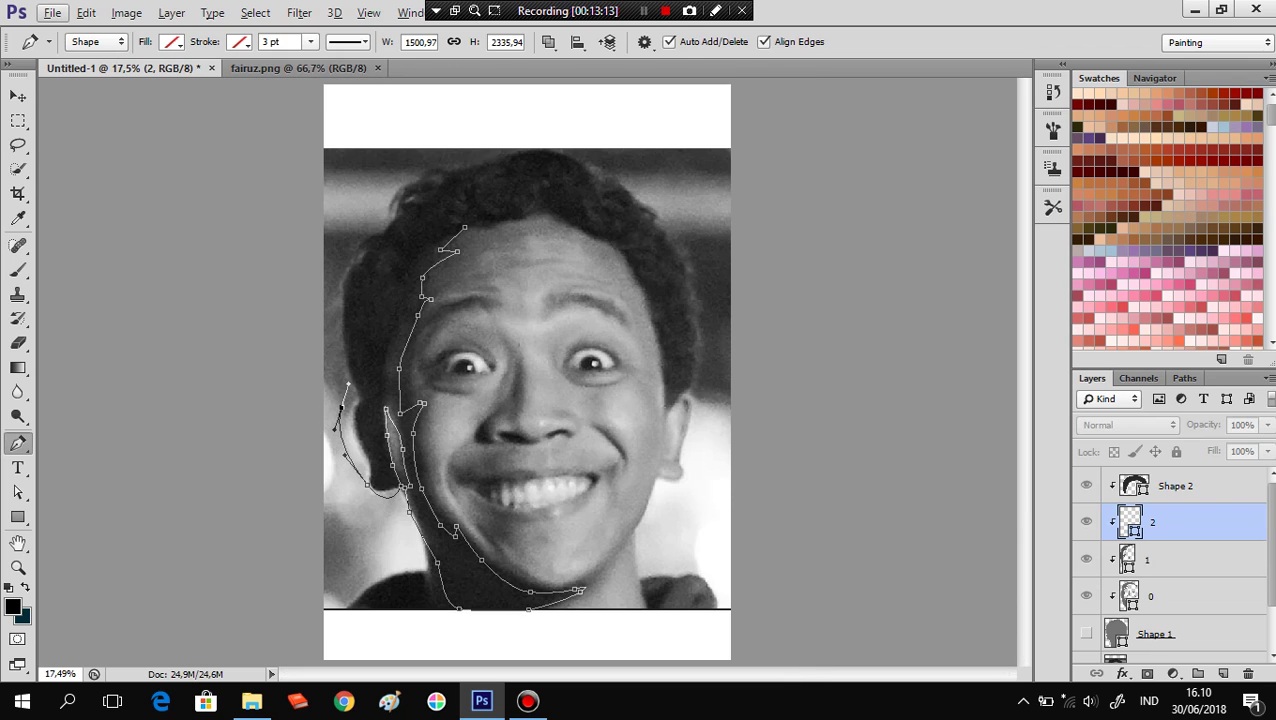
left_click_drag(462, 226, 430, 205)
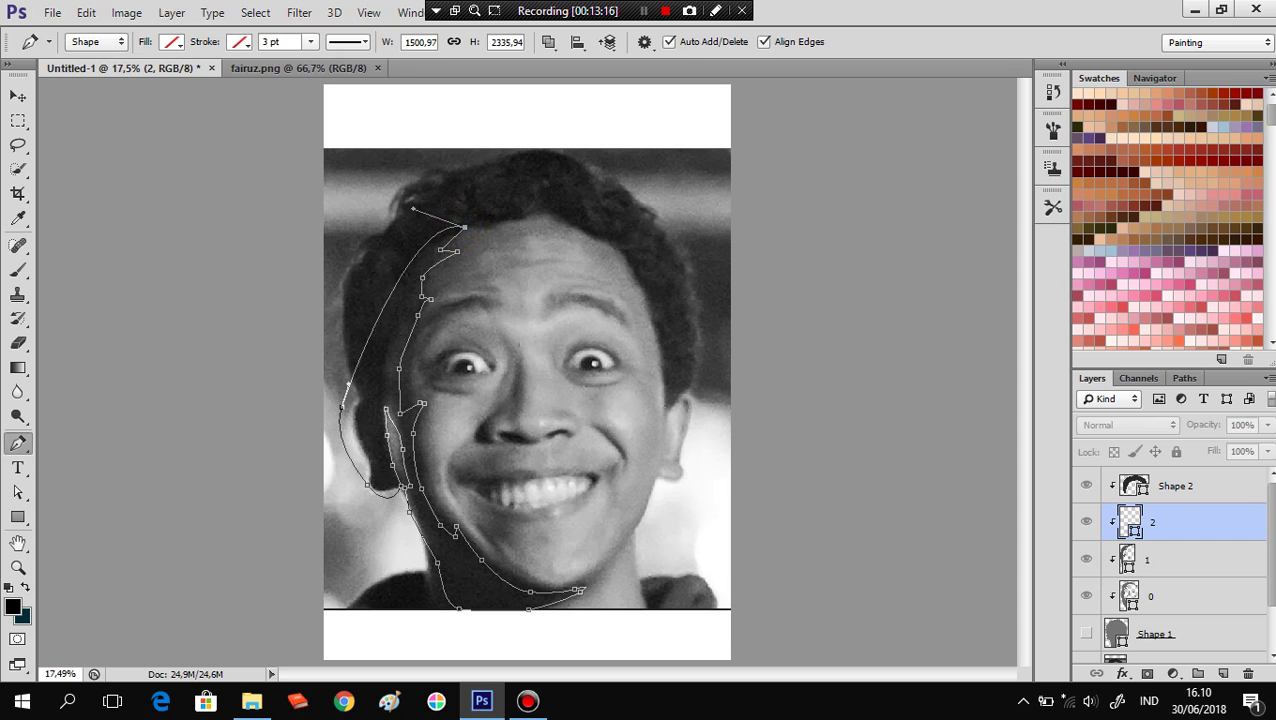
Fill the layer 2 shape black, then change it to a slightly darkened grey sampled from the face.
left_click(171, 42)
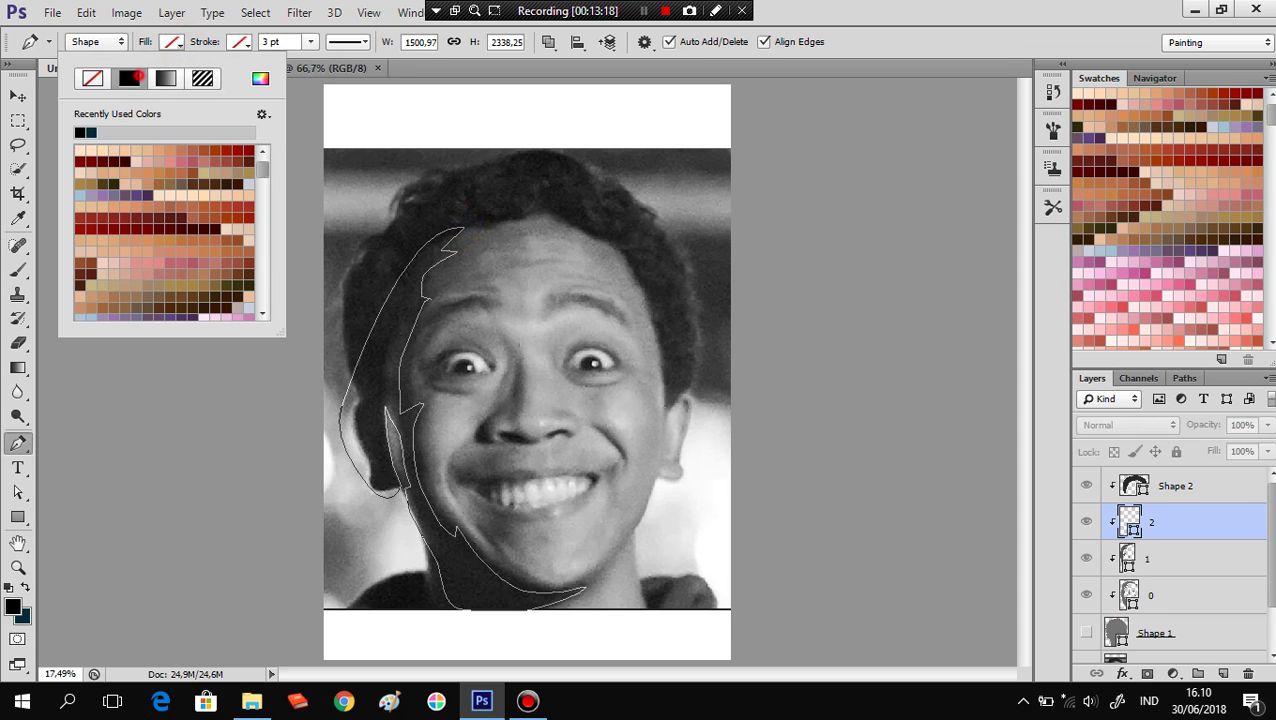
left_click(129, 78)
left_click(1087, 632)
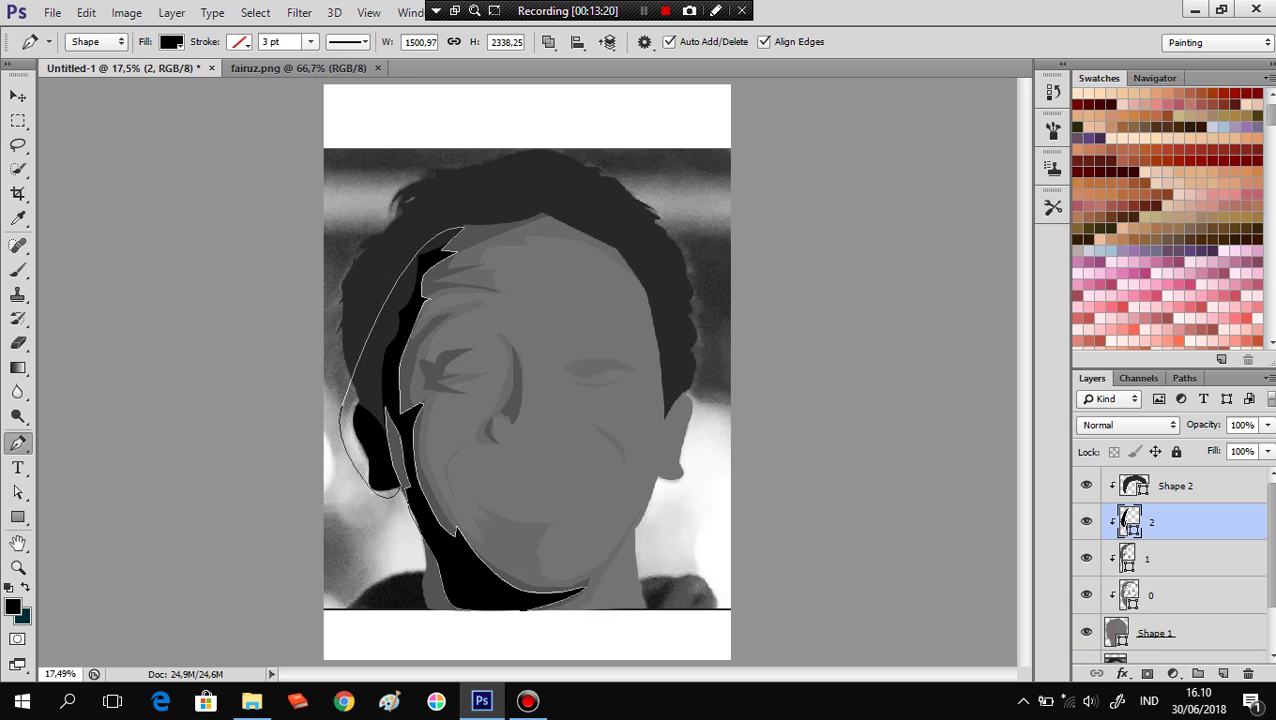
double_click(1128, 519)
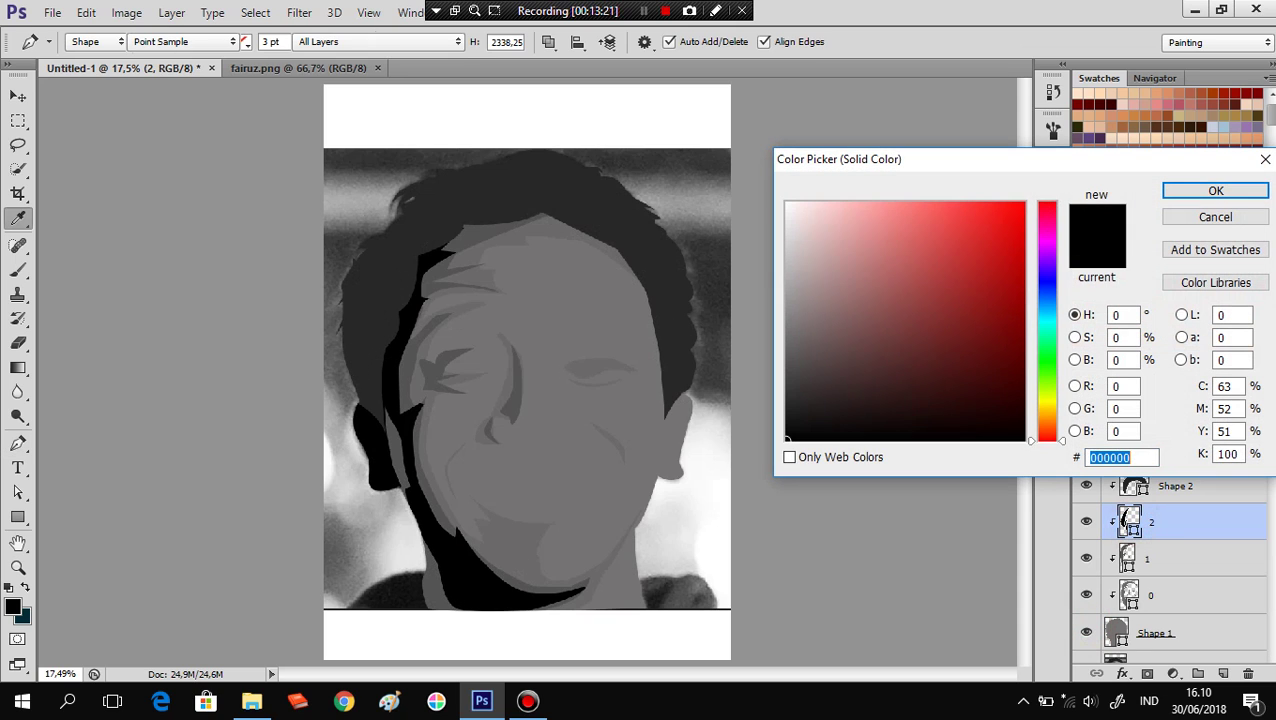
left_click_drag(476, 233, 405, 344)
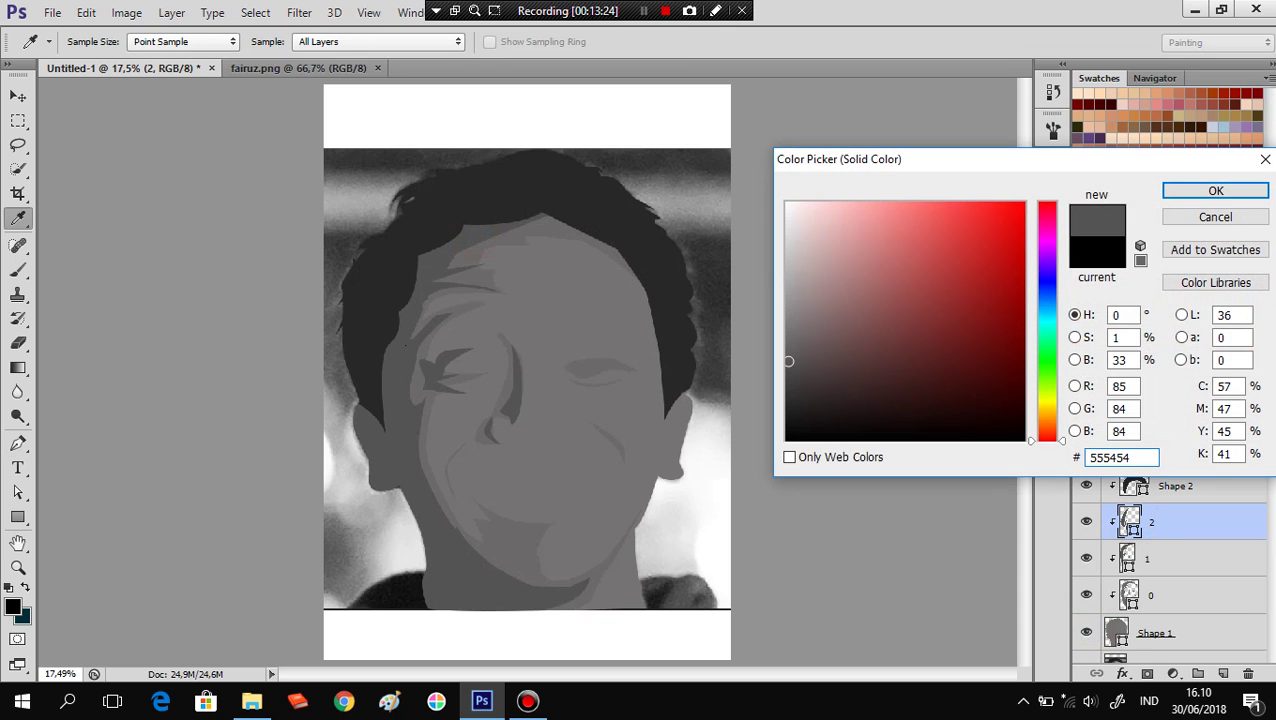
left_click_drag(788, 361, 788, 373)
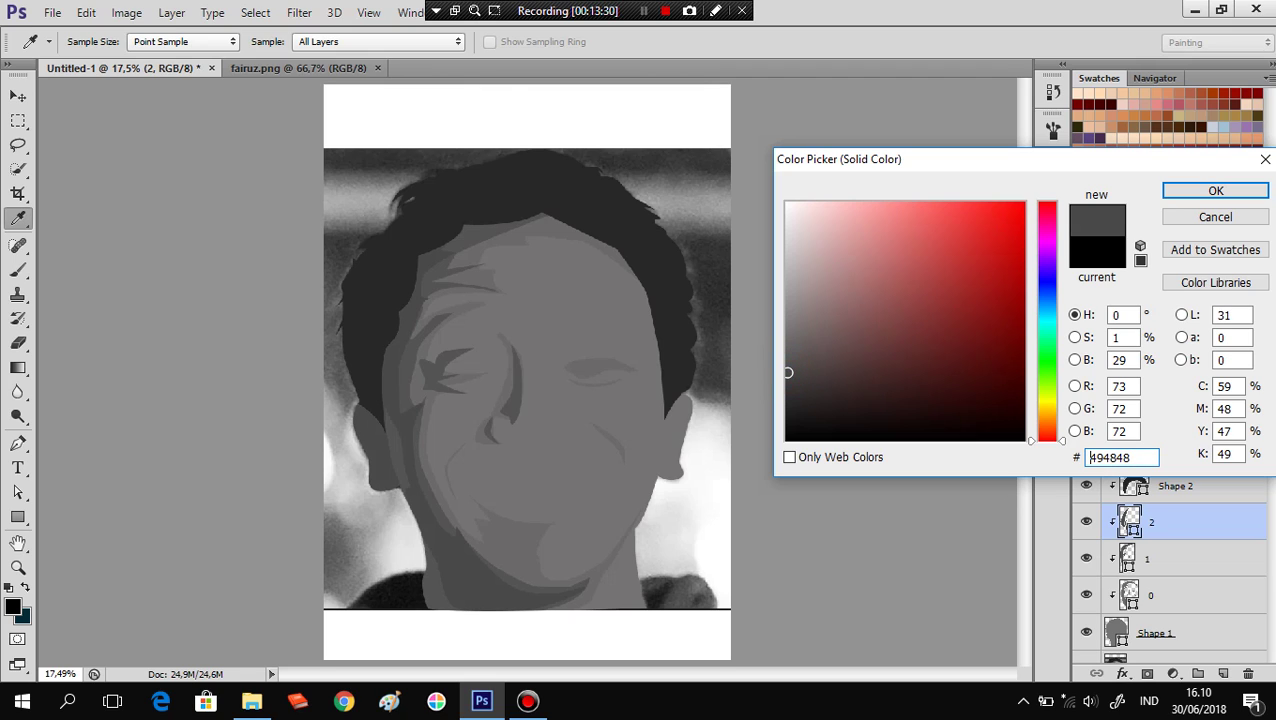
left_click(1215, 190)
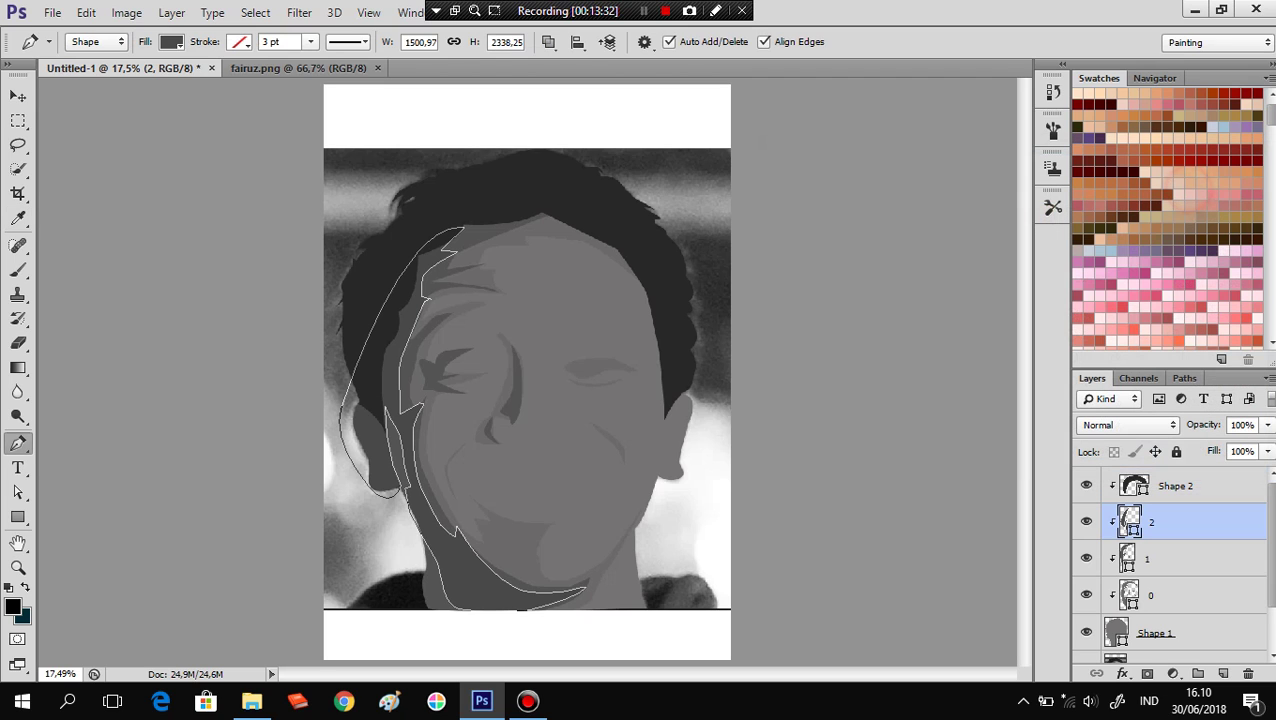
left_click(399, 432, "ctrl")
left_click(1194, 624)
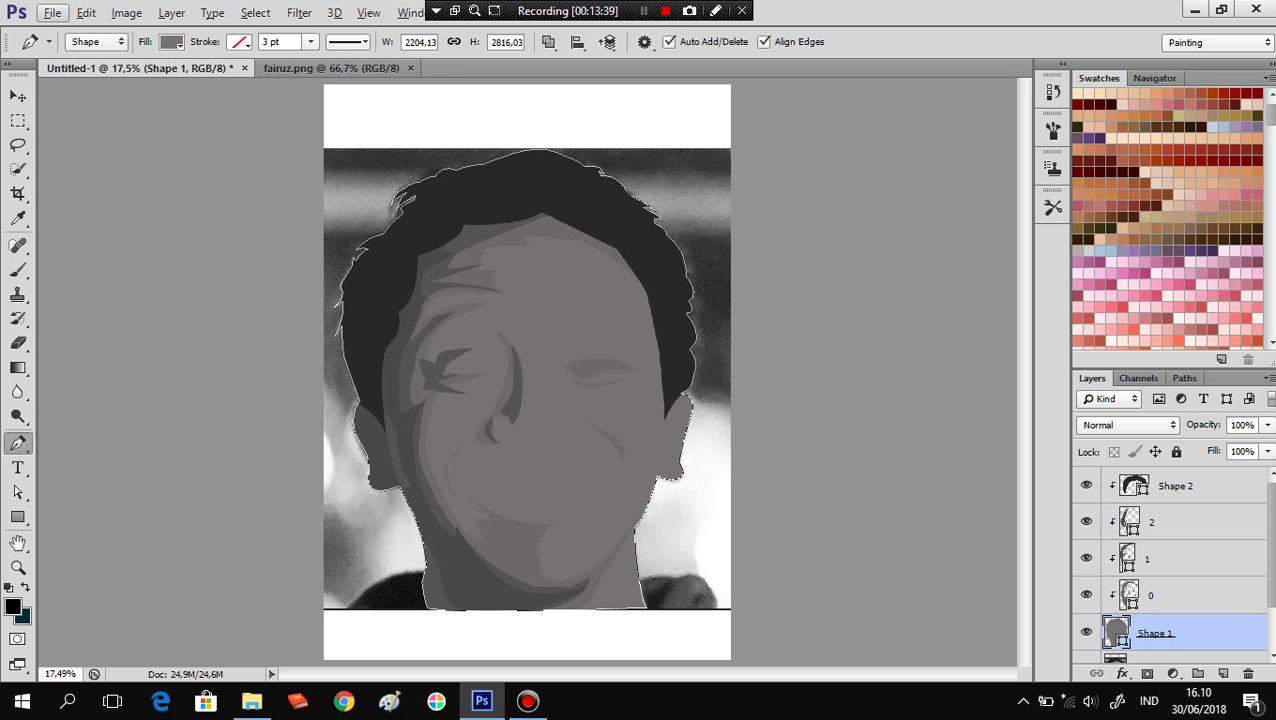
Set the layer 2 fill colour to hex 4b4a4a.
double_click(1129, 521)
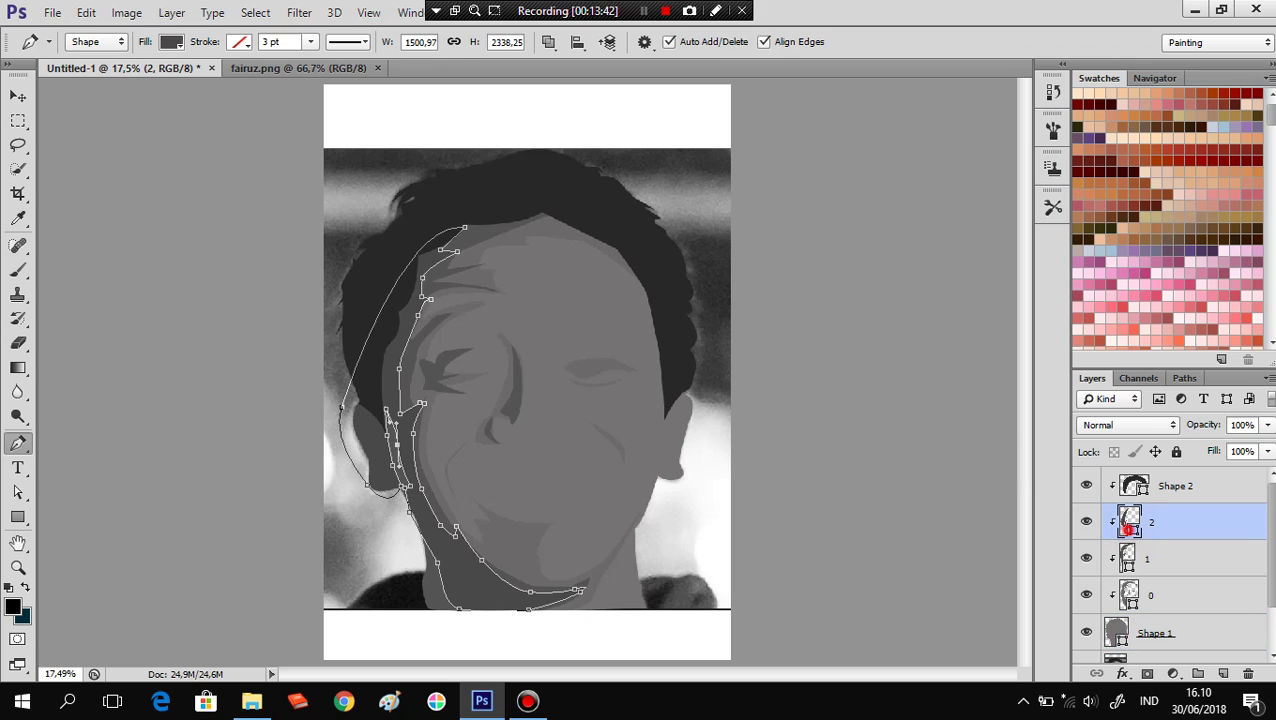
left_click(481, 232)
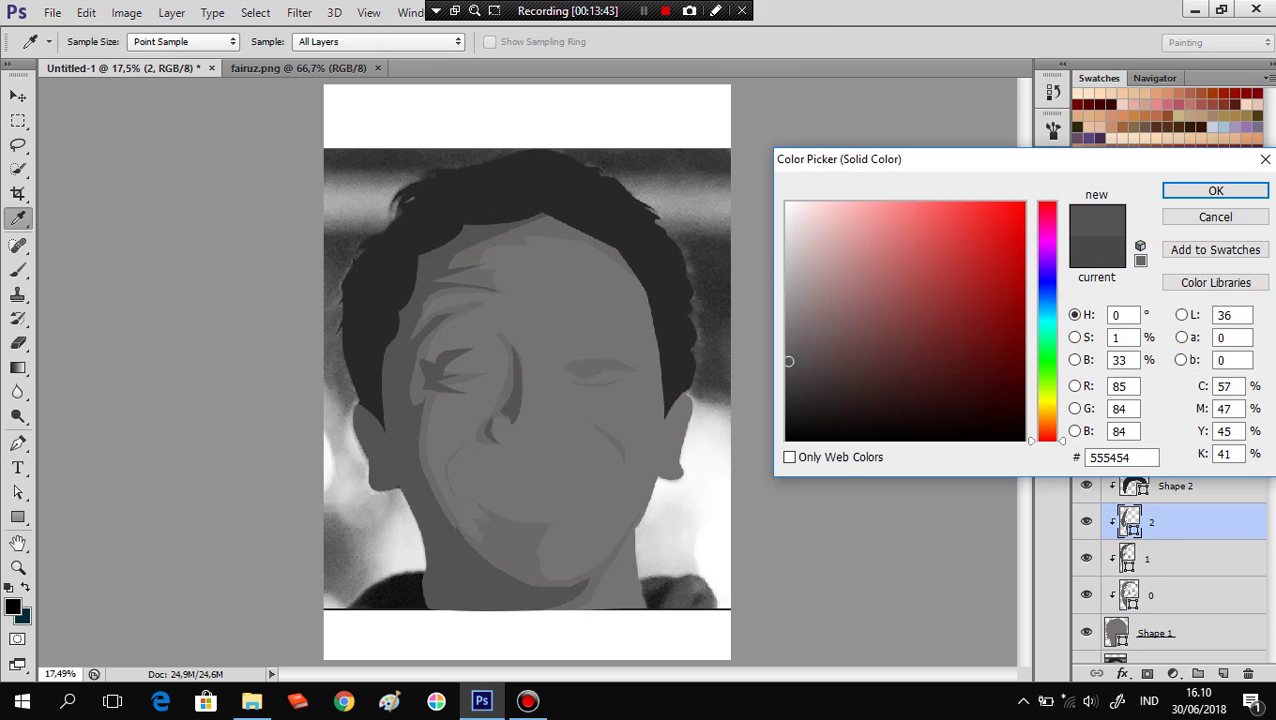
type("4a4a4a")
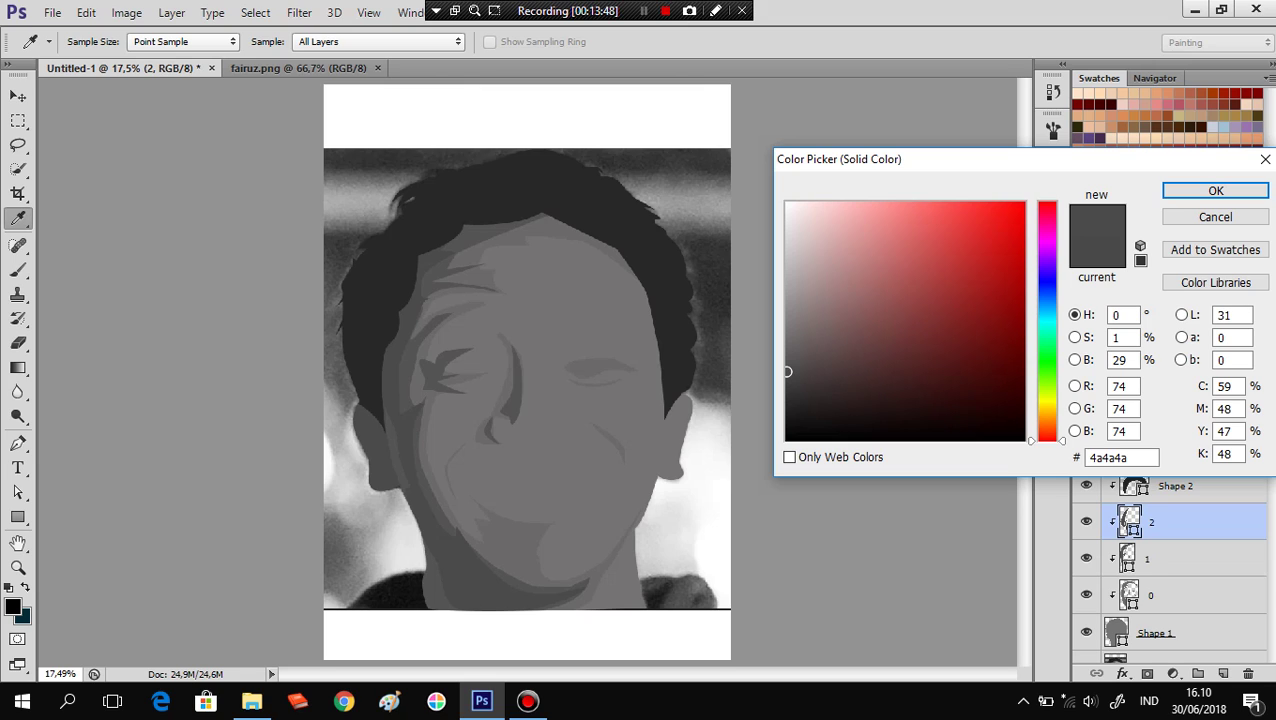
left_click(466, 240)
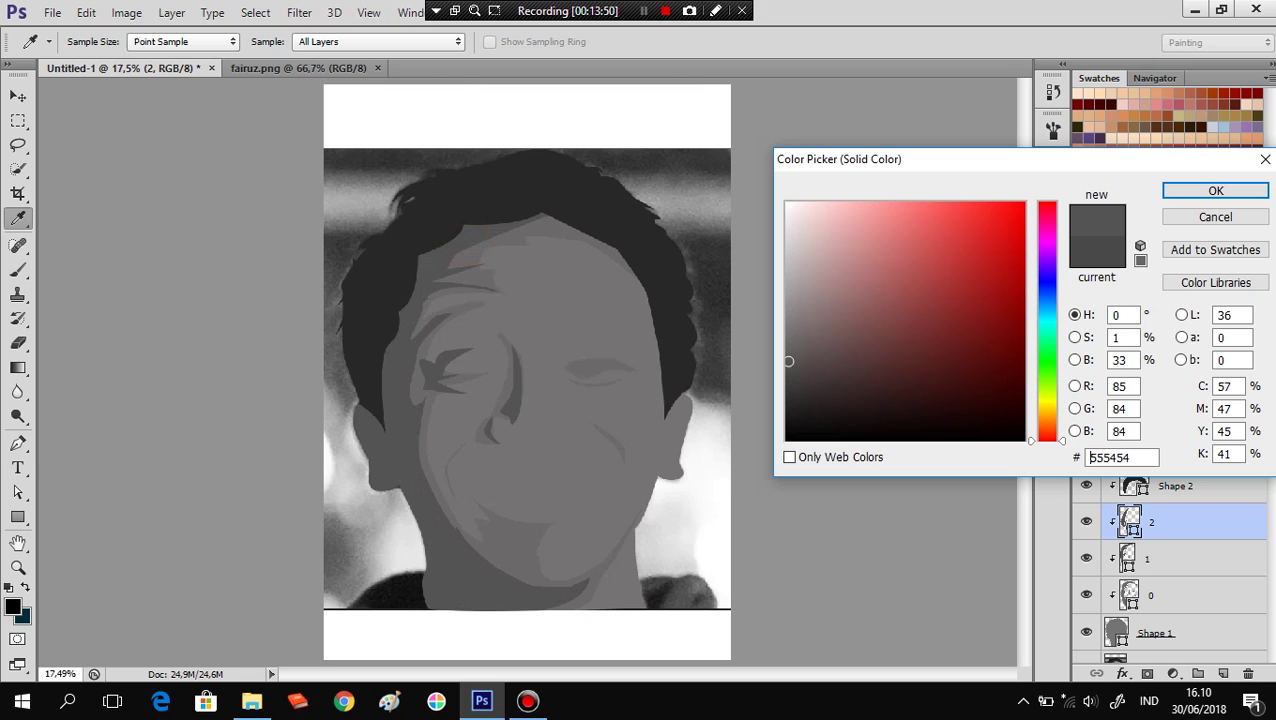
double_click(1088, 457)
type("4b4a4a")
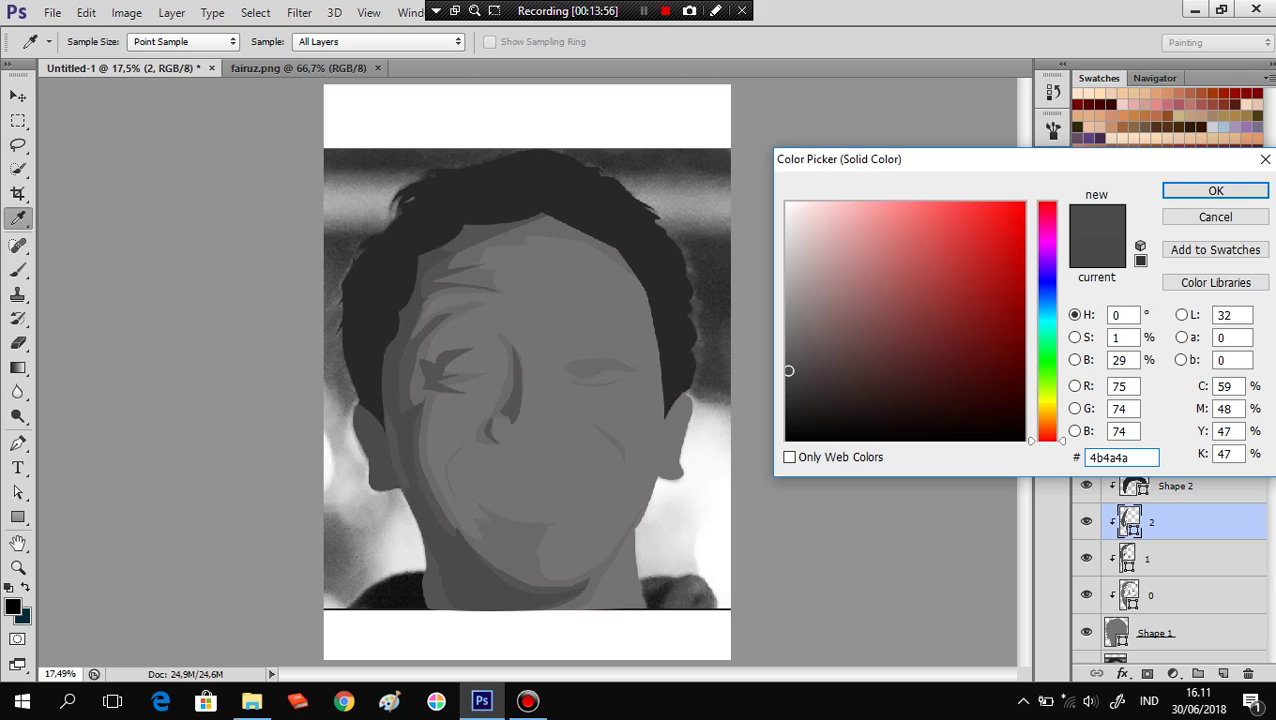
left_click(1216, 190)
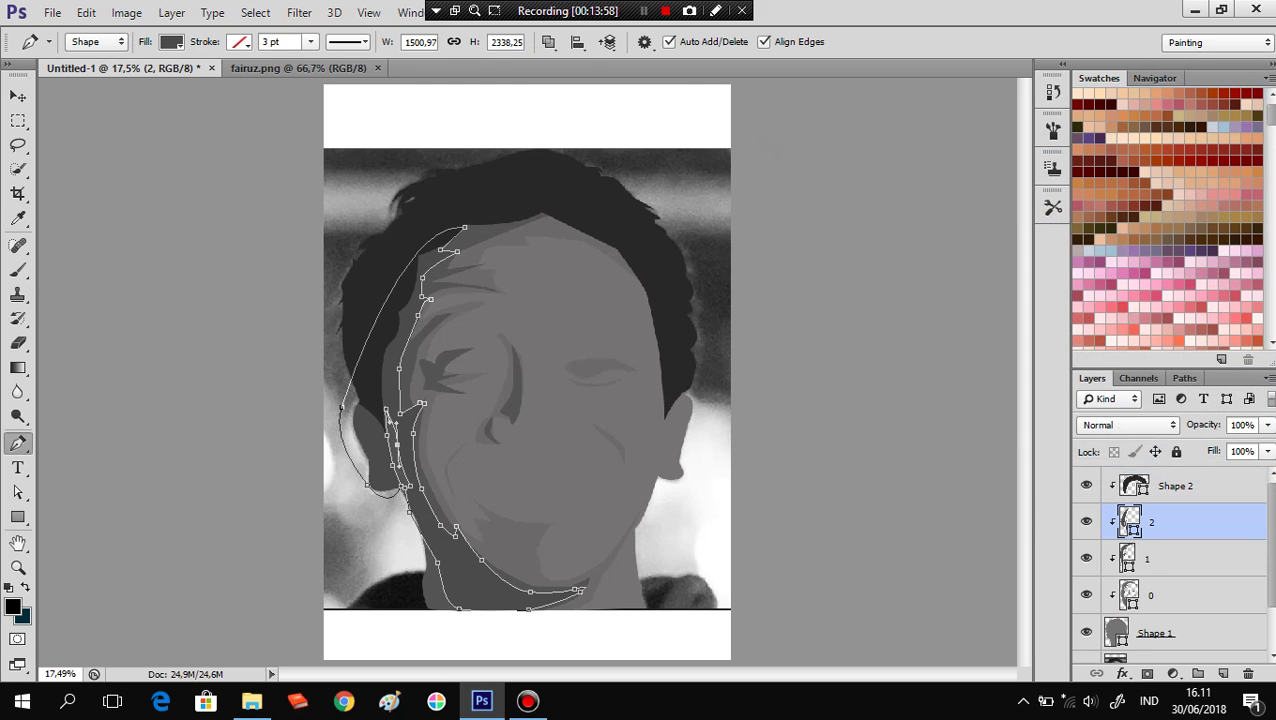
left_click(1166, 640)
Add a new empty layer above layer 2 and name it 3.
left_click(1166, 528)
left_click(1223, 673)
double_click(1170, 521)
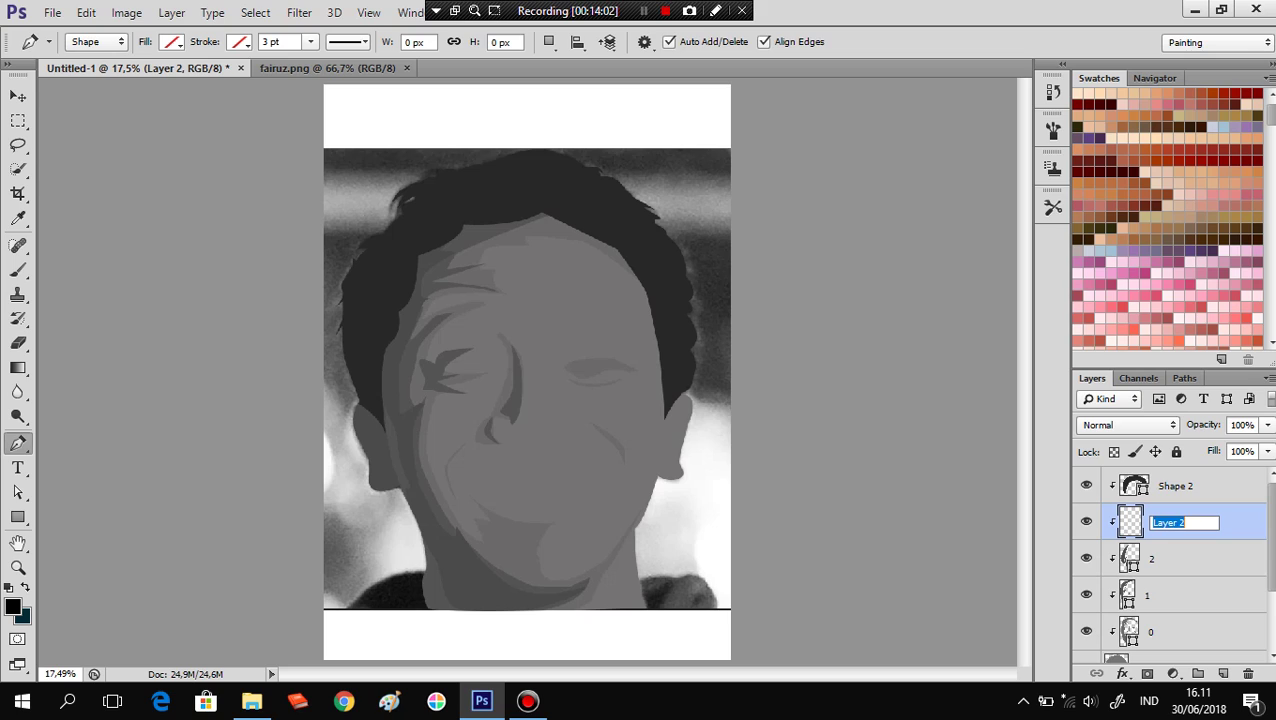
type("3")
key("Return")
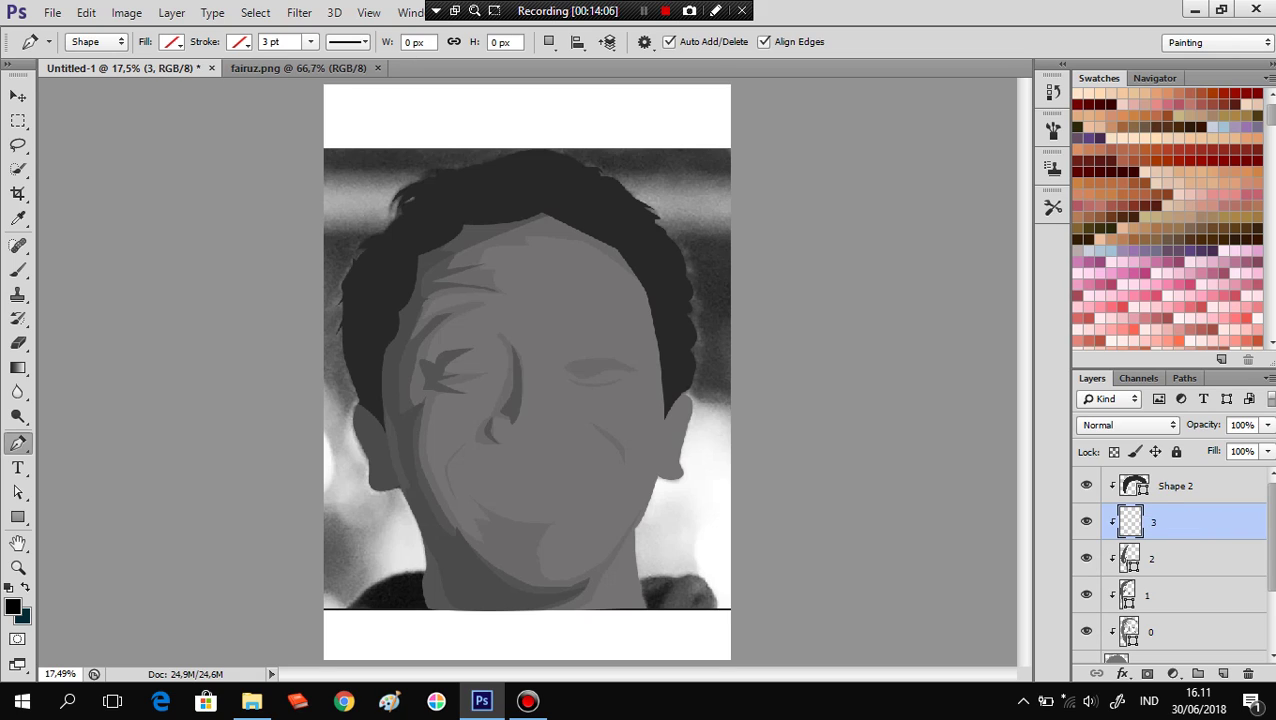
On layer 3, trace an outline from the hair down the left side of the face to the chin.
left_click(465, 230)
left_click(429, 259)
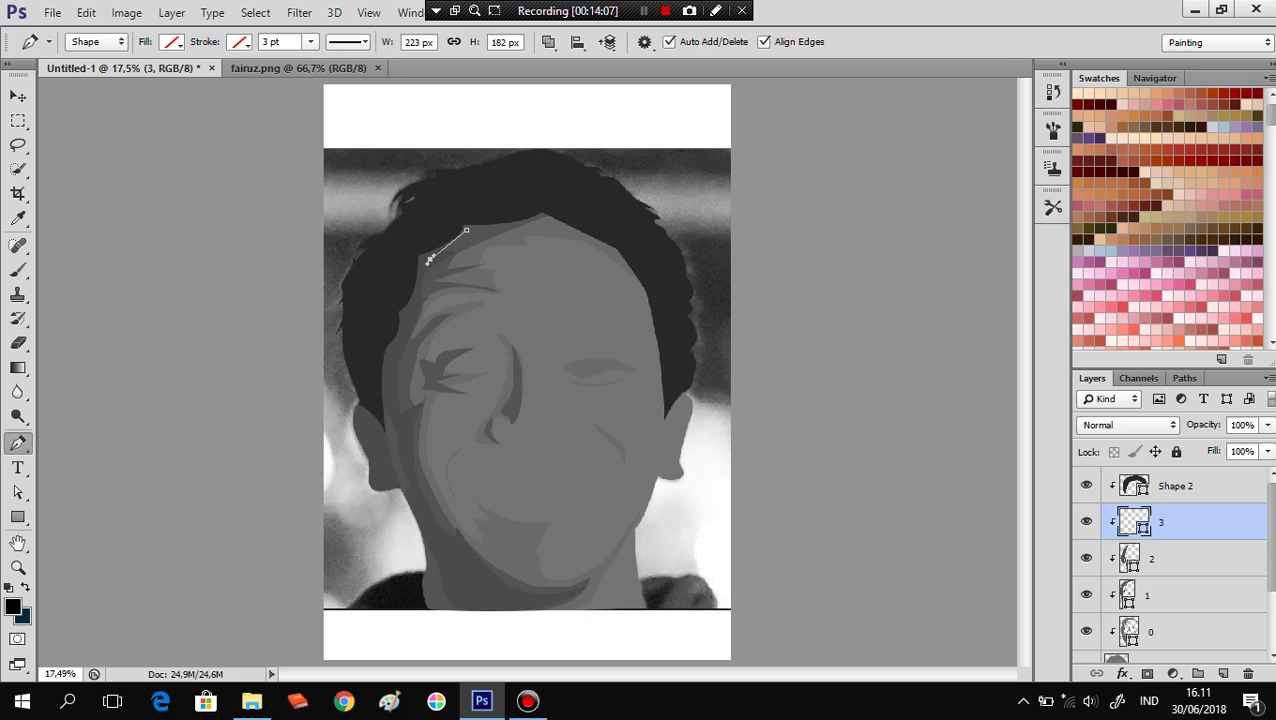
left_click_drag(407, 313, 407, 329)
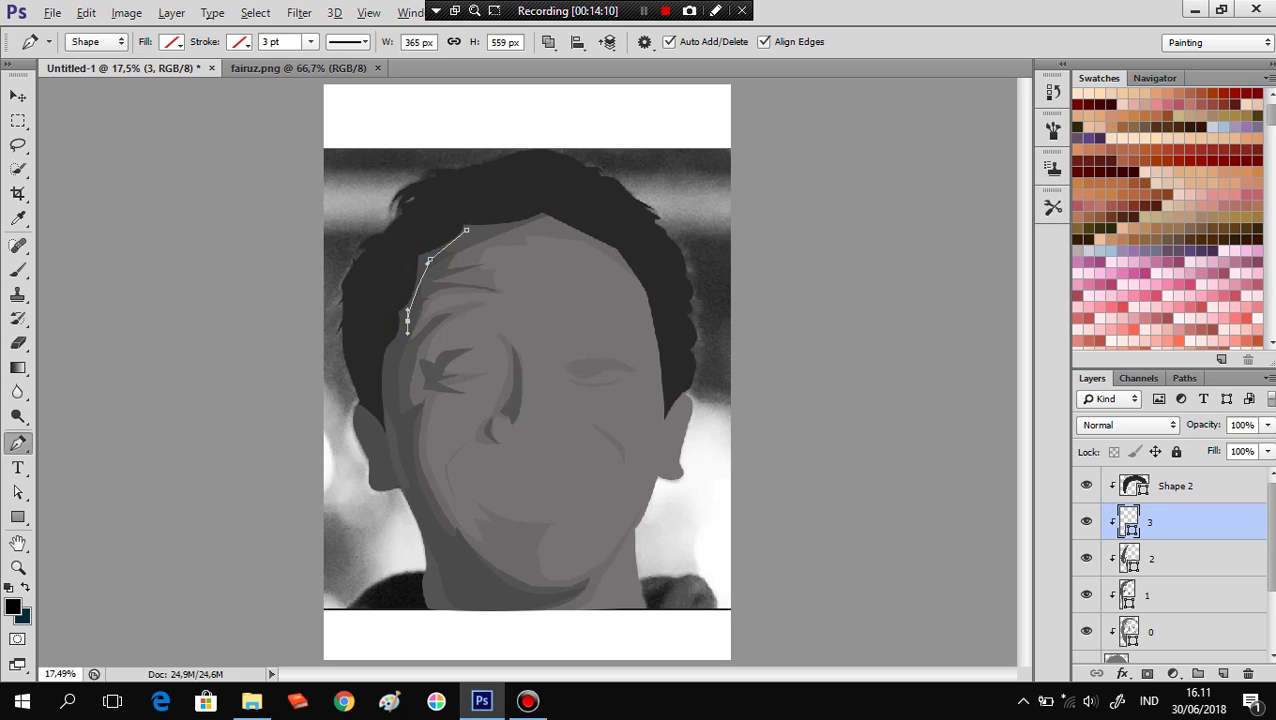
left_click(387, 369)
left_click(391, 417)
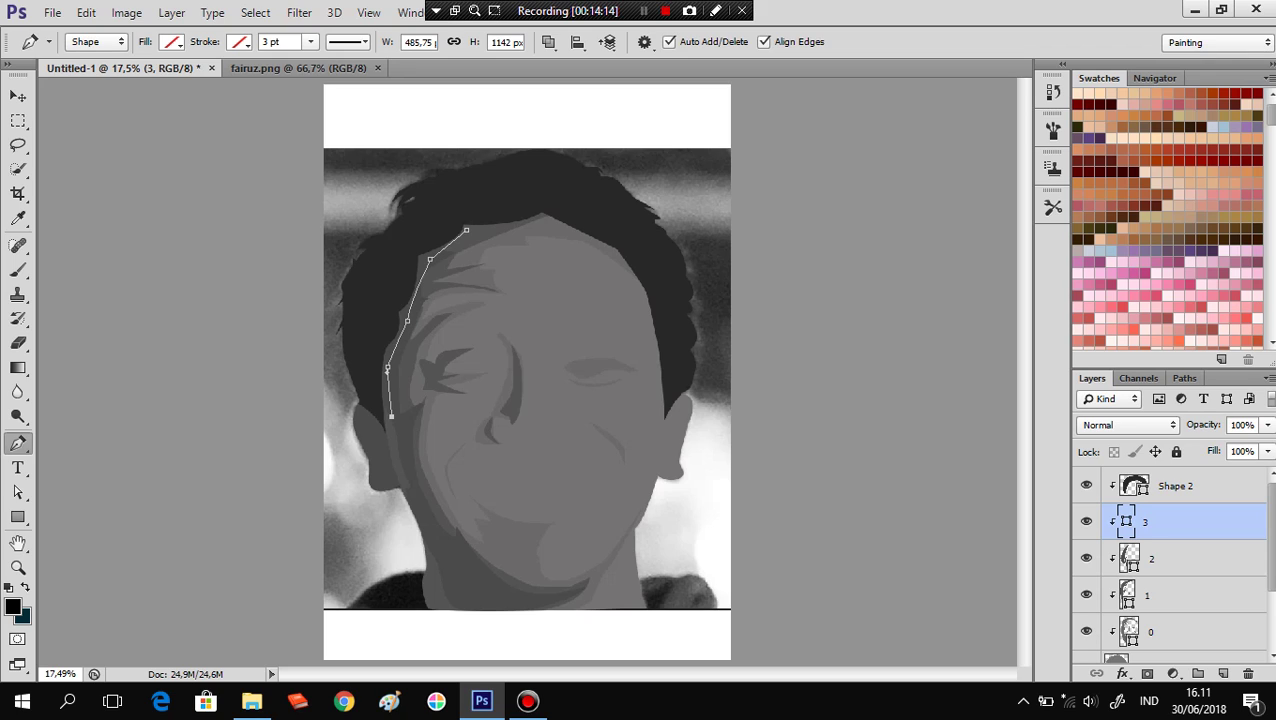
left_click(391, 454)
left_click(413, 503)
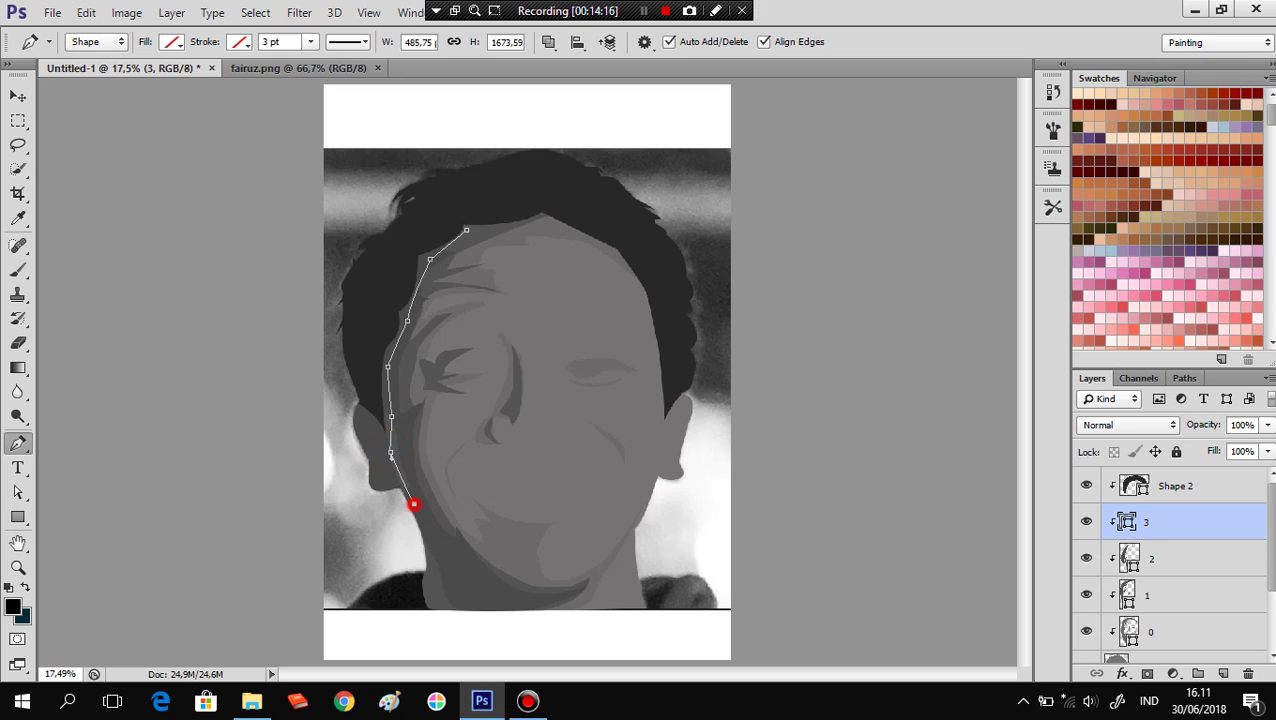
left_click(435, 542)
left_click(453, 553)
left_click(494, 586)
Curve the outline back up the neck and head, across the hair top, and close it.
key("ctrl+z")
mouse_move(492, 594)
left_mouse_down()
mouse_move(511, 597)
mouse_move(444, 613)
left_mouse_up()
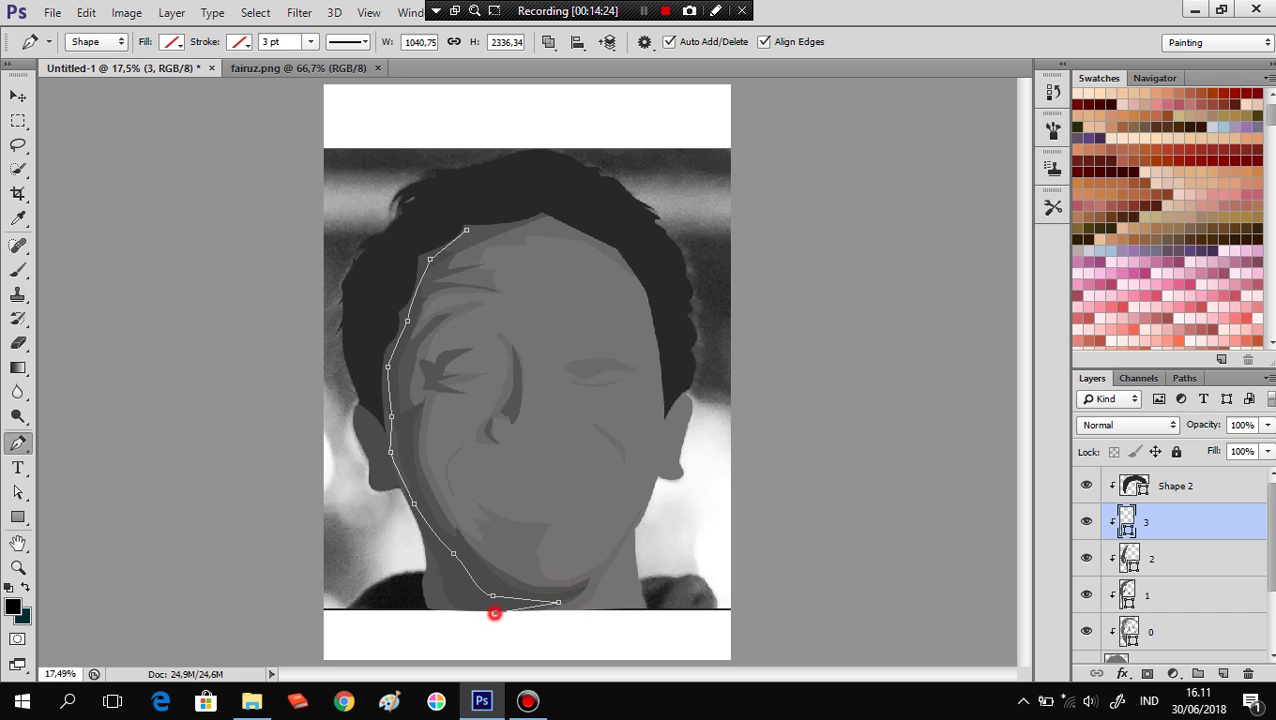
left_click_drag(426, 551, 418, 540)
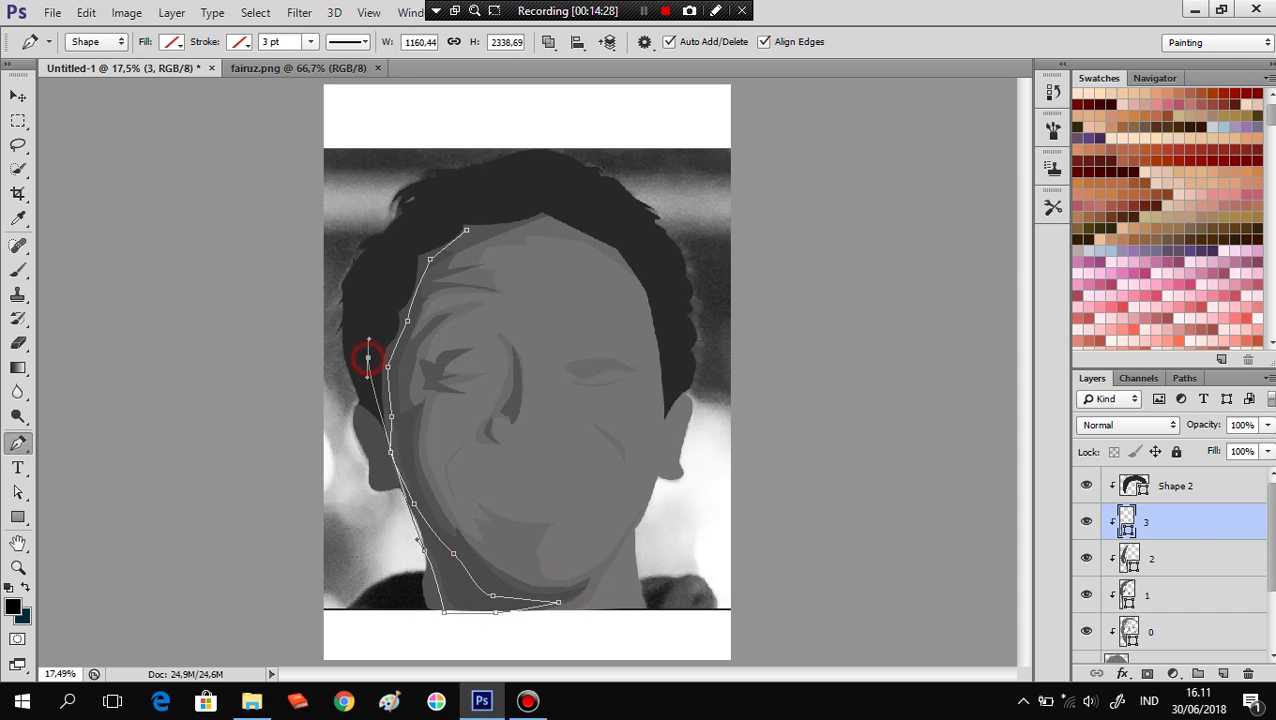
mouse_move(344, 488)
left_mouse_down()
mouse_move(350, 312)
mouse_move(363, 290)
left_mouse_up()
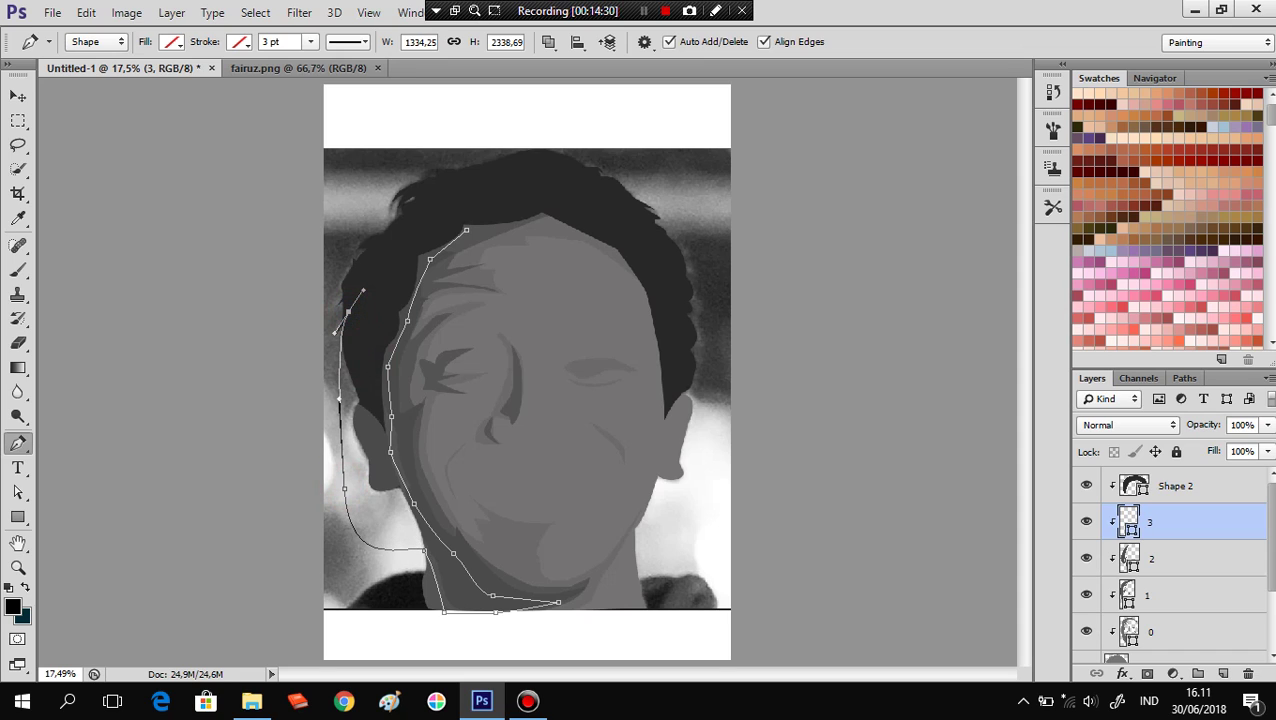
left_click_drag(492, 214, 552, 208)
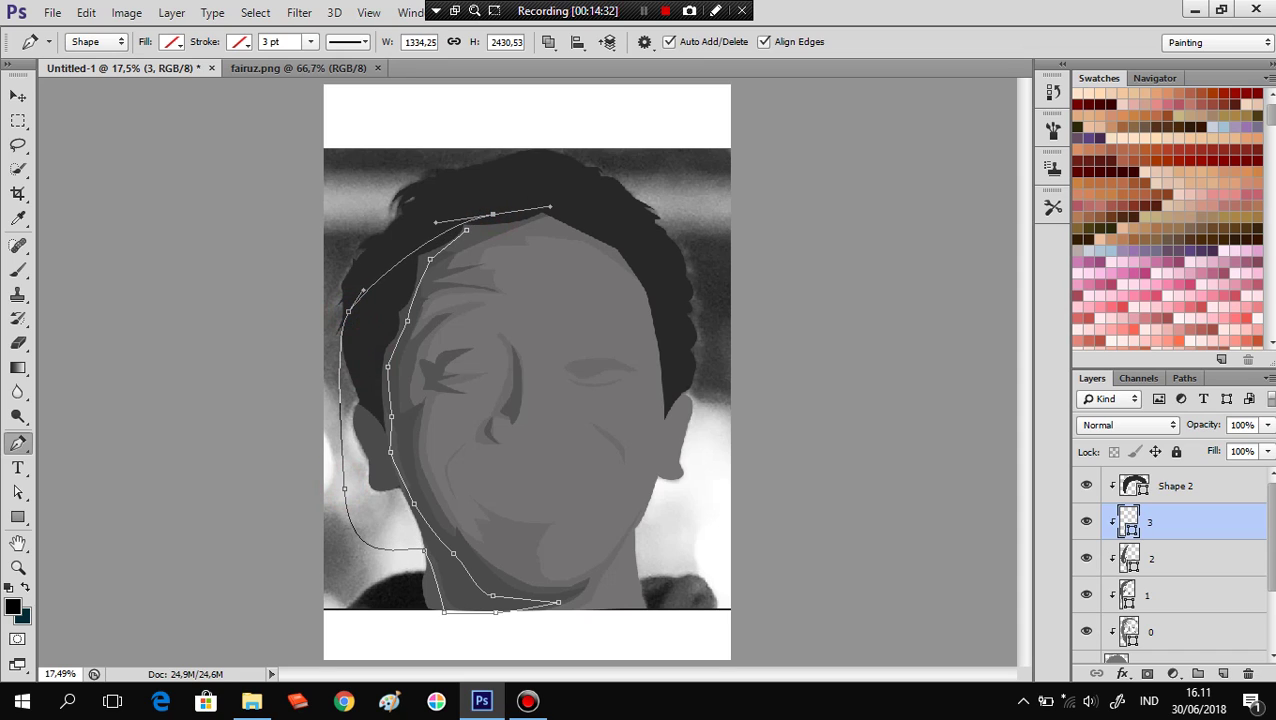
left_click(492, 214, "alt")
left_click(521, 213)
left_click(521, 223)
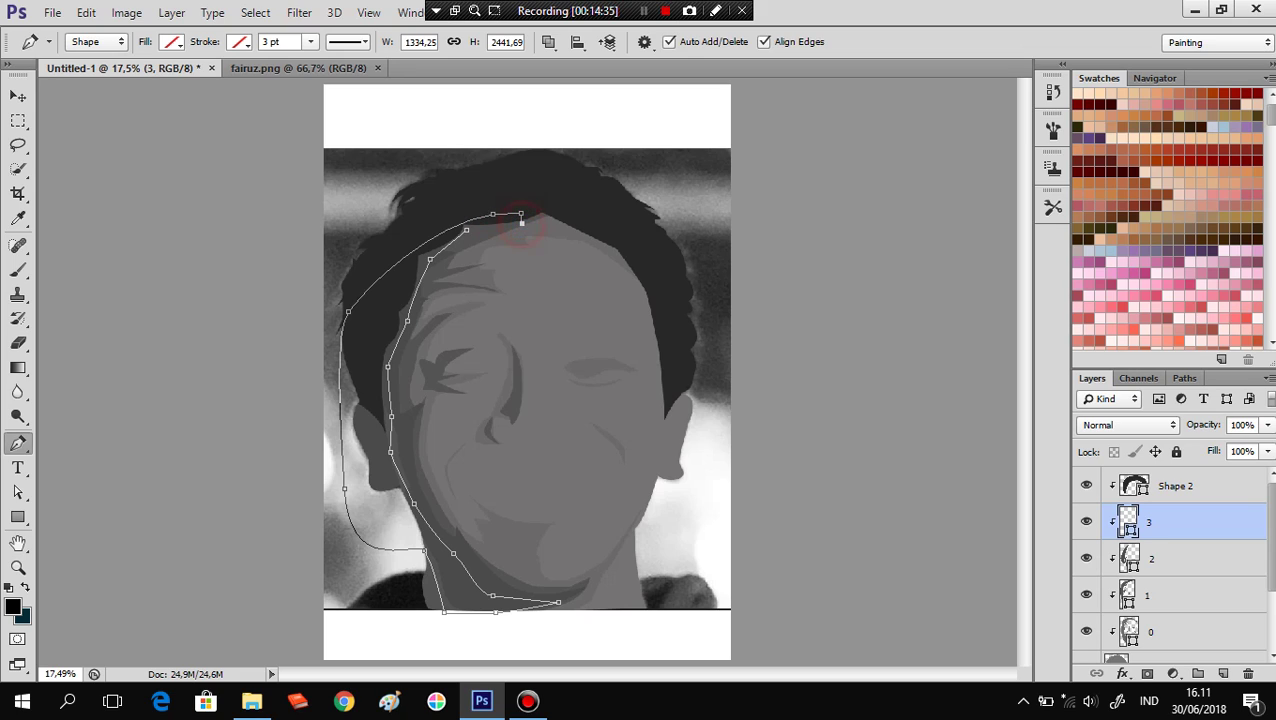
left_click(466, 230)
Adjust the top anchor of layer 1's outline, then reselect layer 3.
left_click(1170, 556)
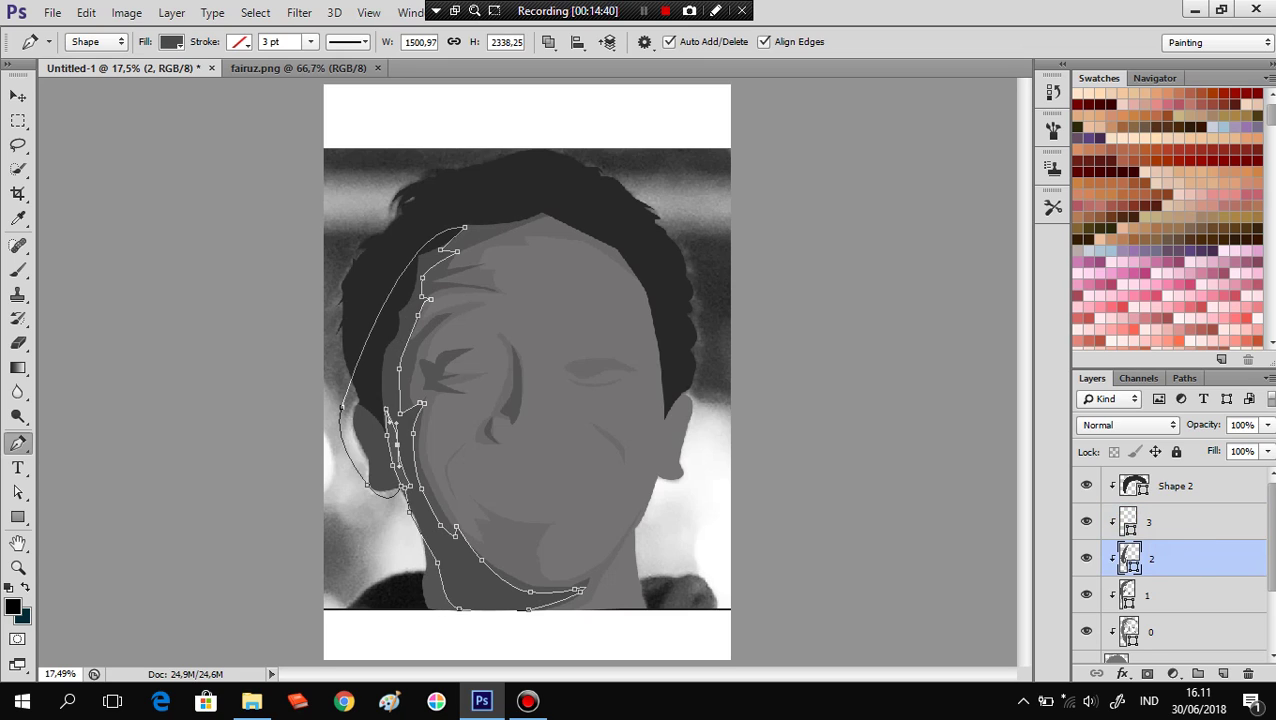
left_click(1155, 582)
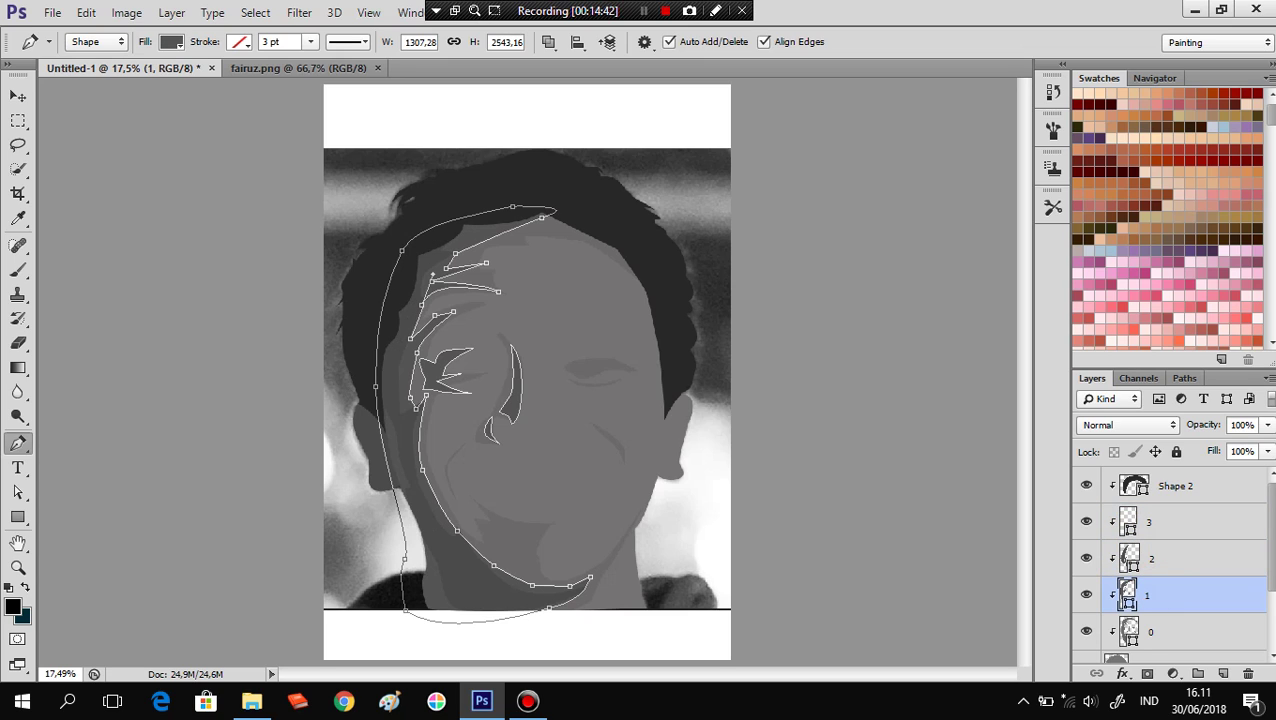
left_click_drag(542, 216, 459, 234)
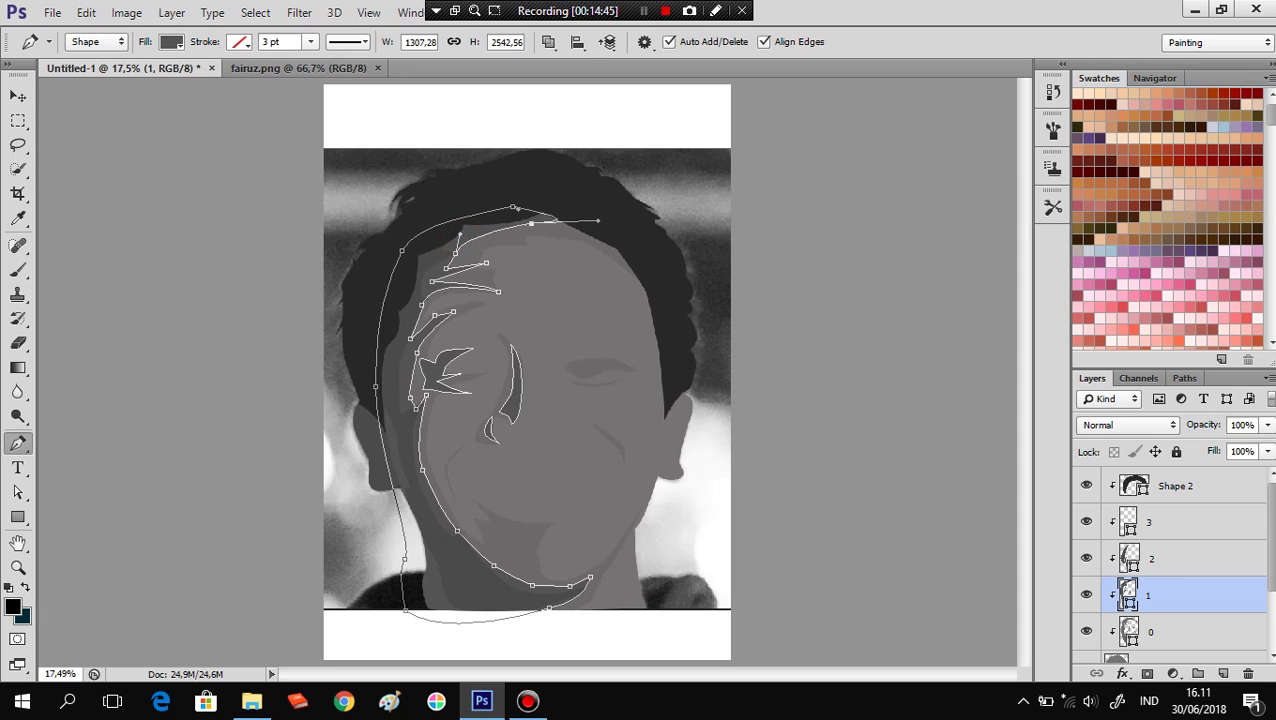
left_click(1155, 522)
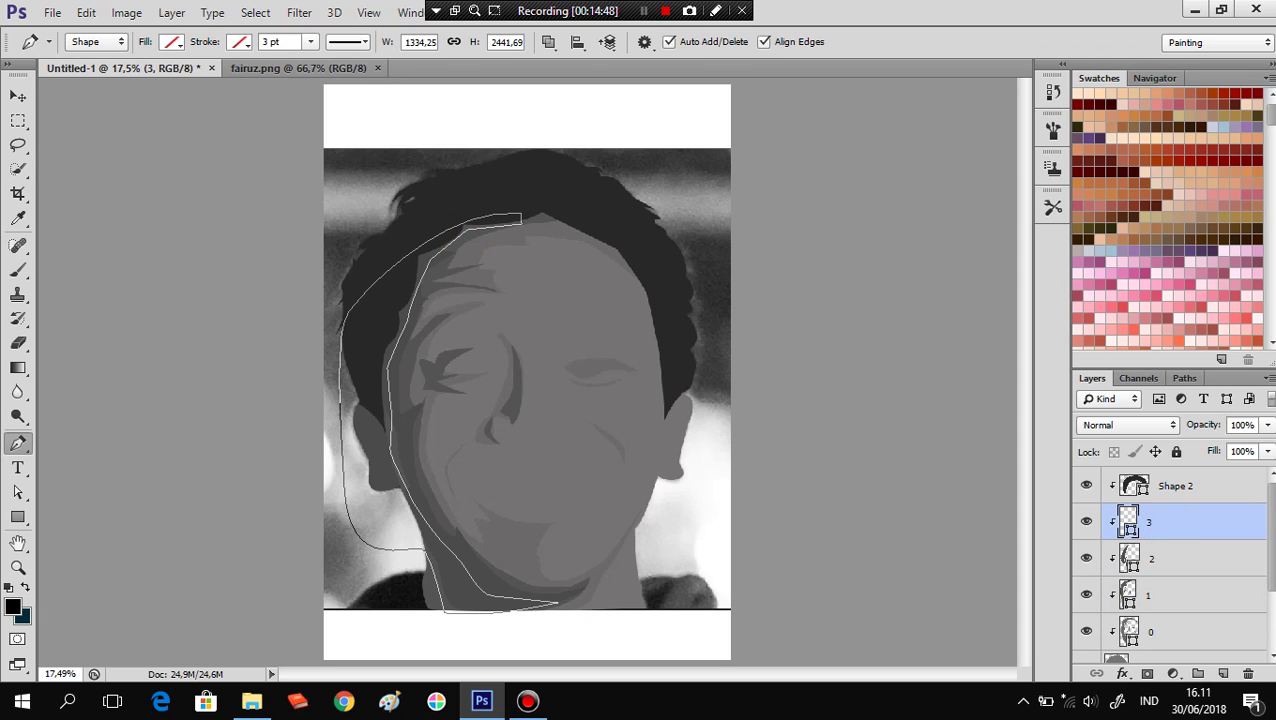
Fill layer 3's shape black, then change it to dark grey #3b3a3a.
left_click(170, 43)
left_click(129, 78)
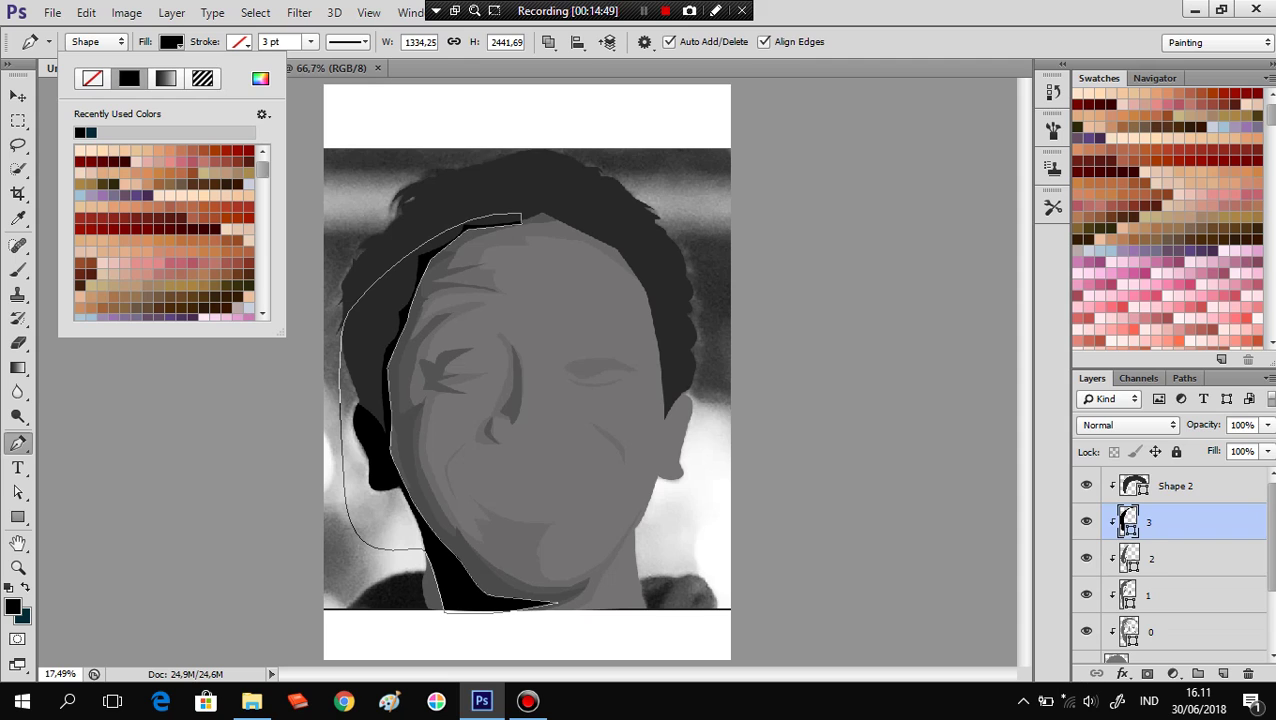
key("ctrl+e")
double_click(1127, 486)
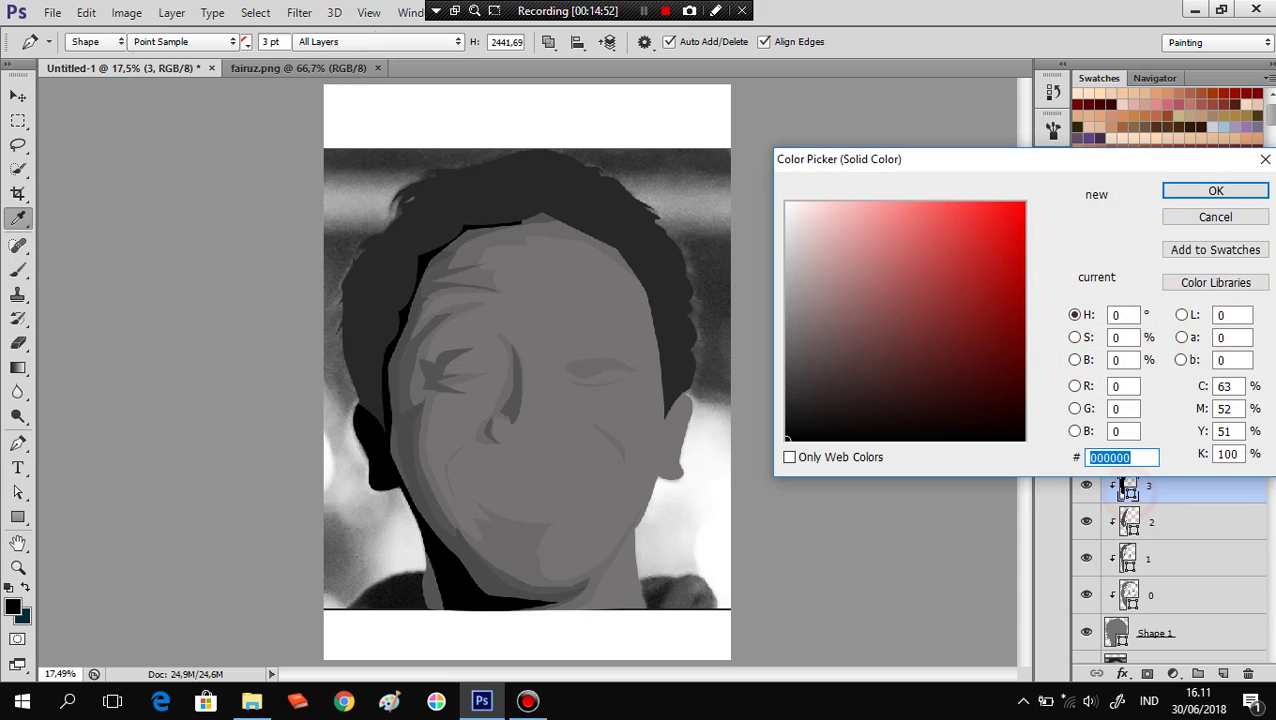
left_click(410, 462)
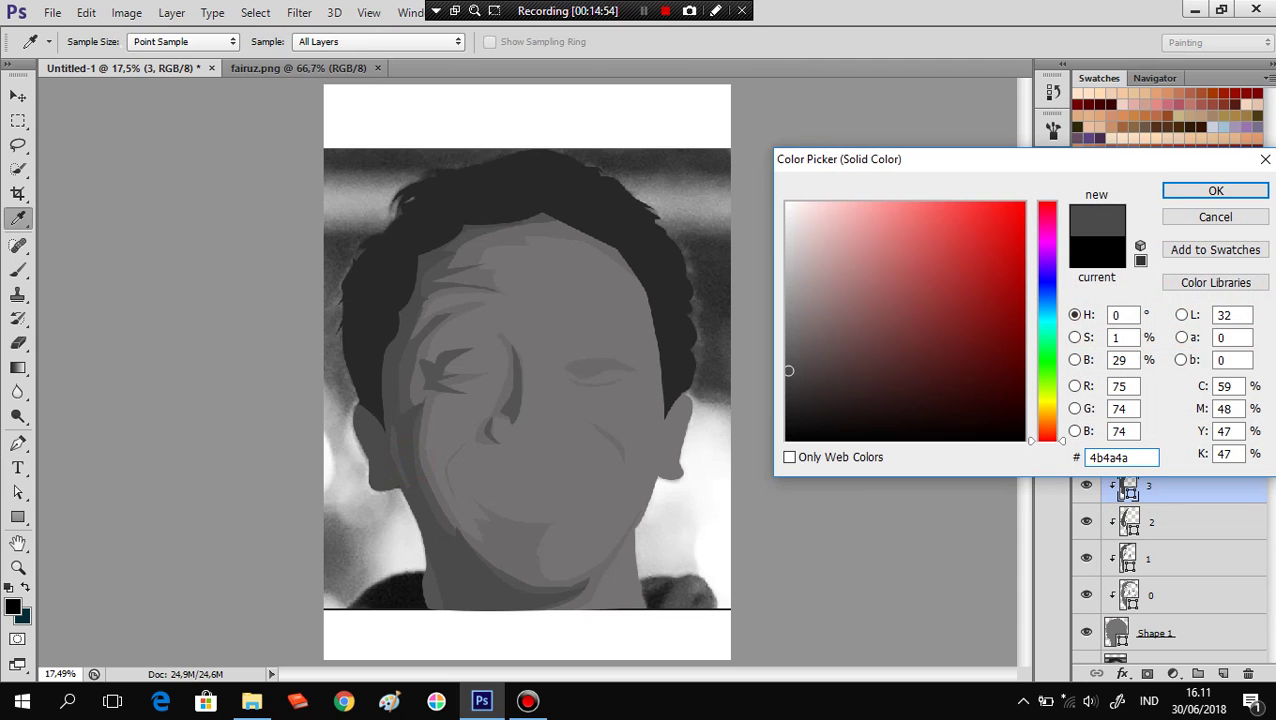
left_click(789, 380)
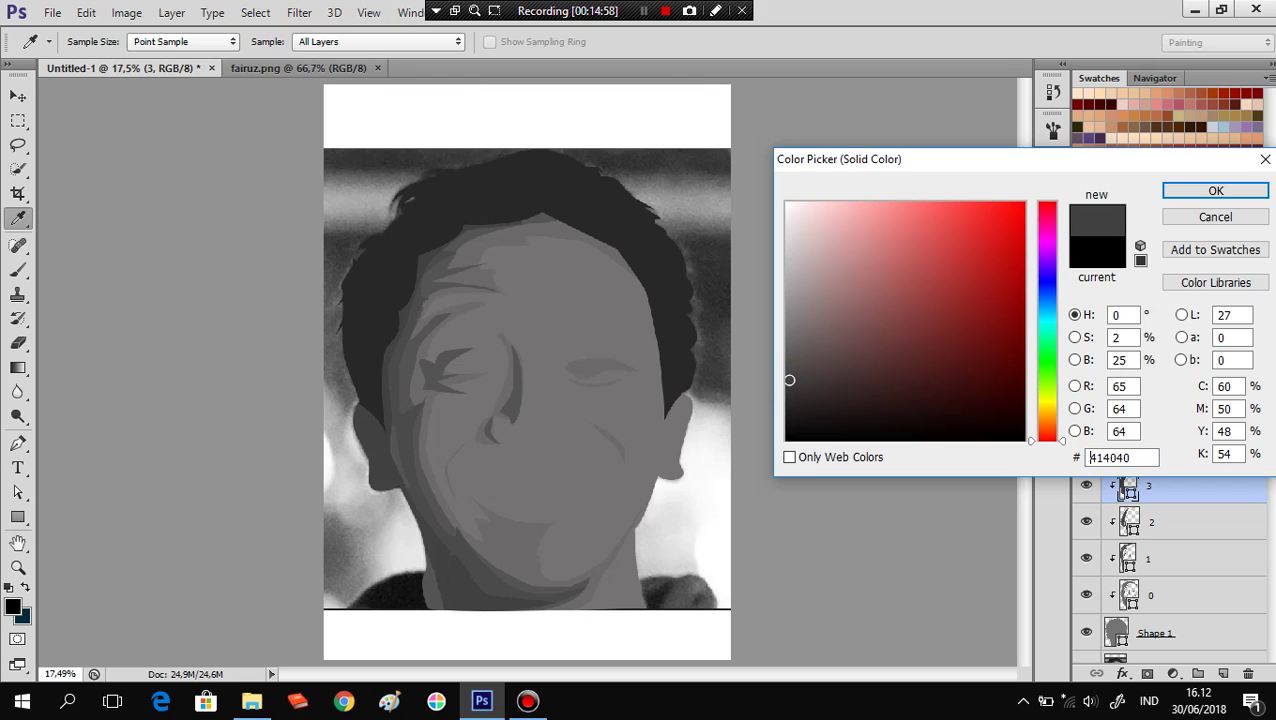
left_click(790, 386)
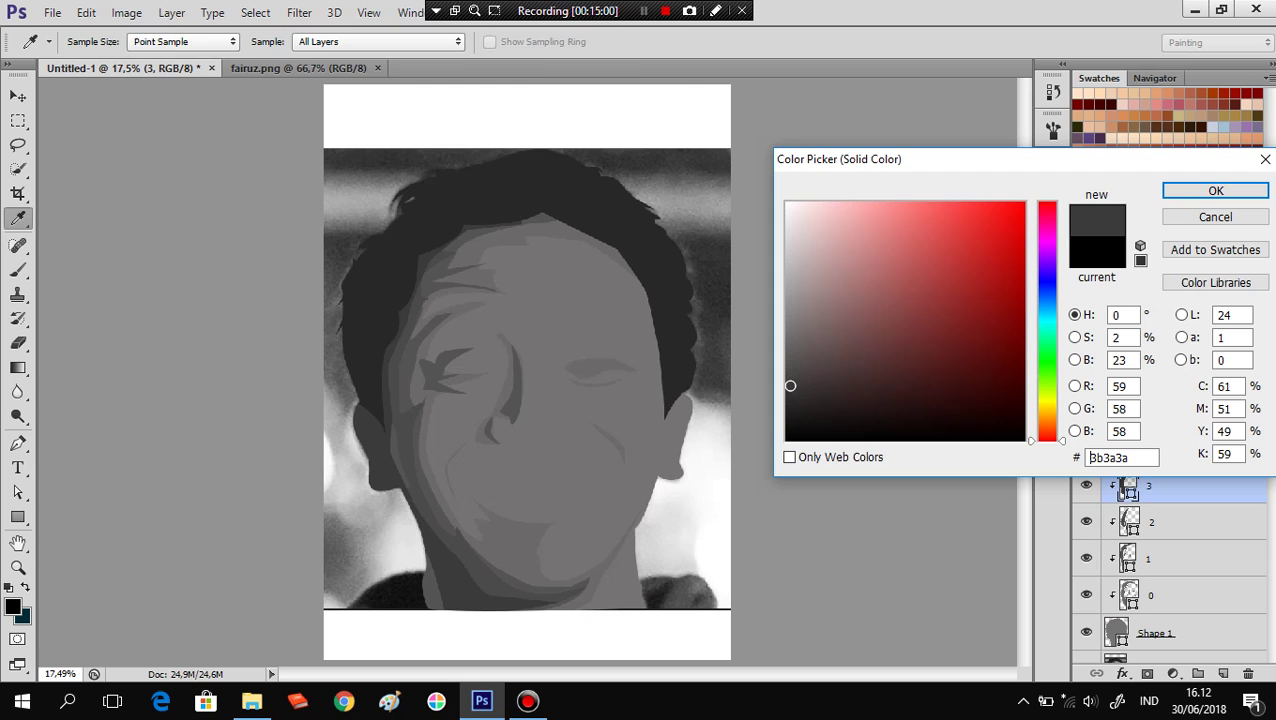
left_click(1205, 190)
Select the Layer 1 photo layer in the Layers panel.
scroll(1162, 580, "down", 2)
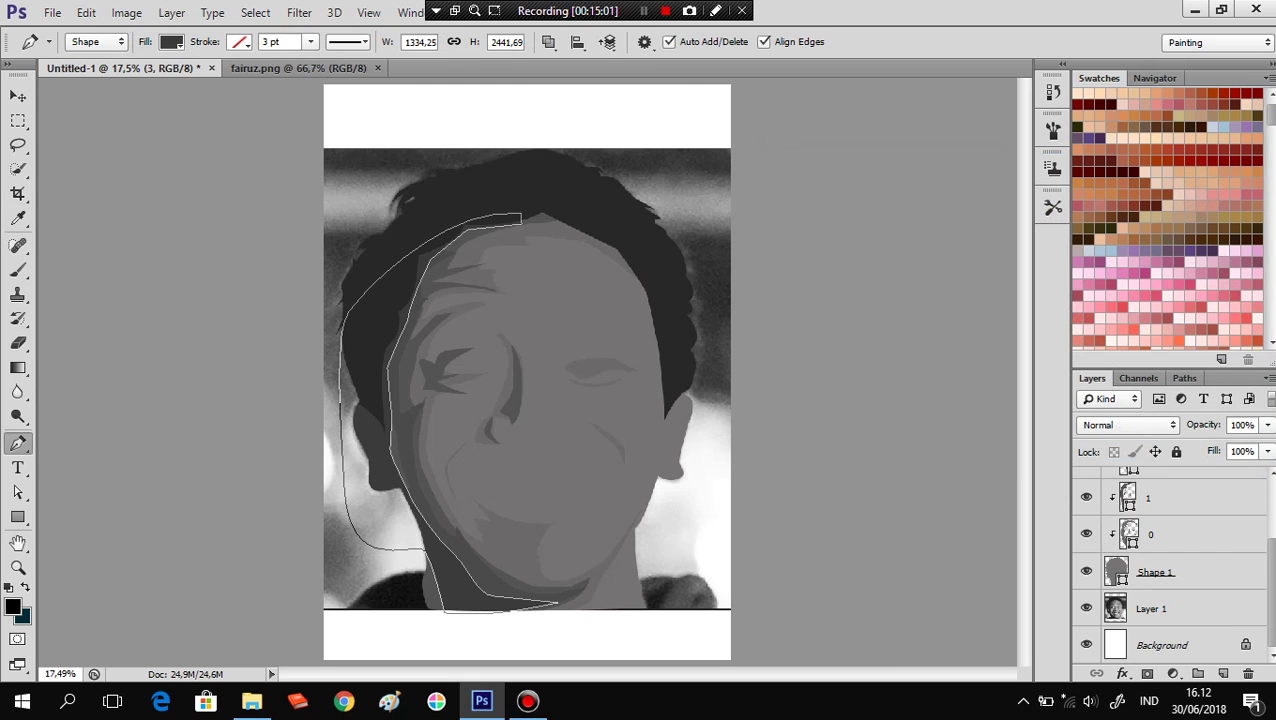
left_click(1150, 608)
scroll(527, 370, "down", 2)
scroll(527, 370, "up", 1)
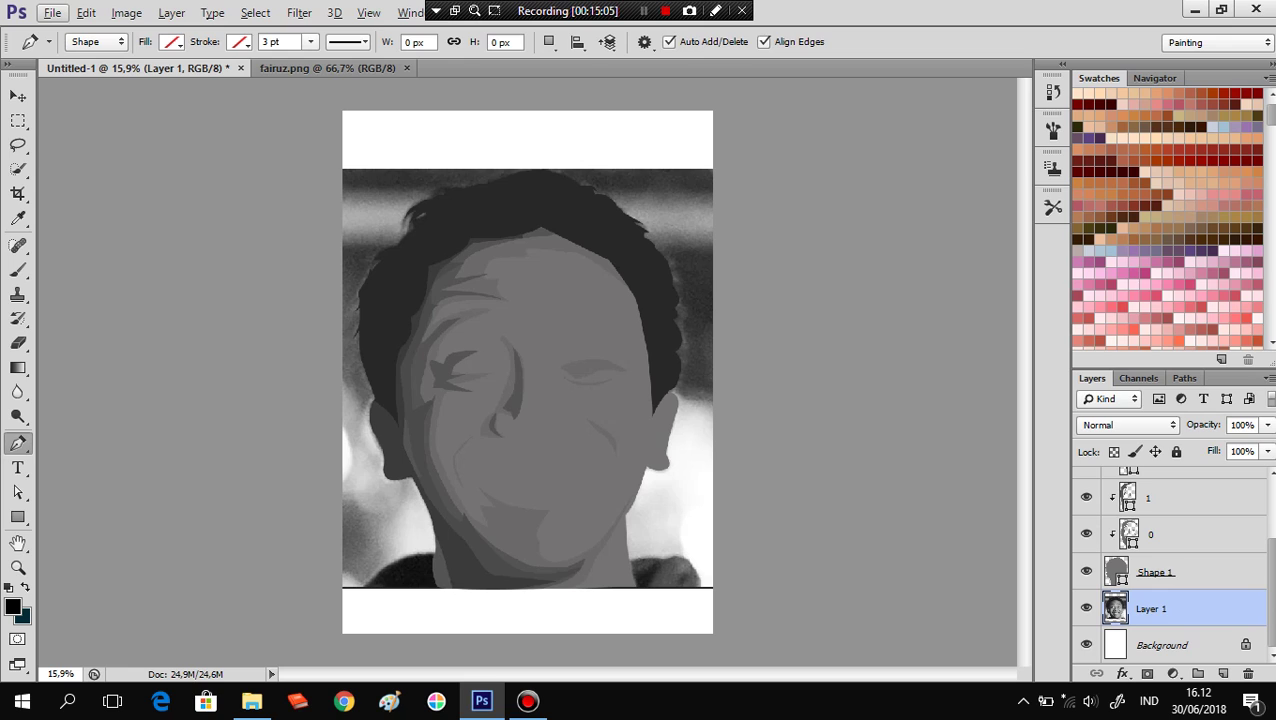
Save the document as fairuz.psd in the E: drive's P.S\CS 6 folder.
key("ctrl+s")
type("fa")
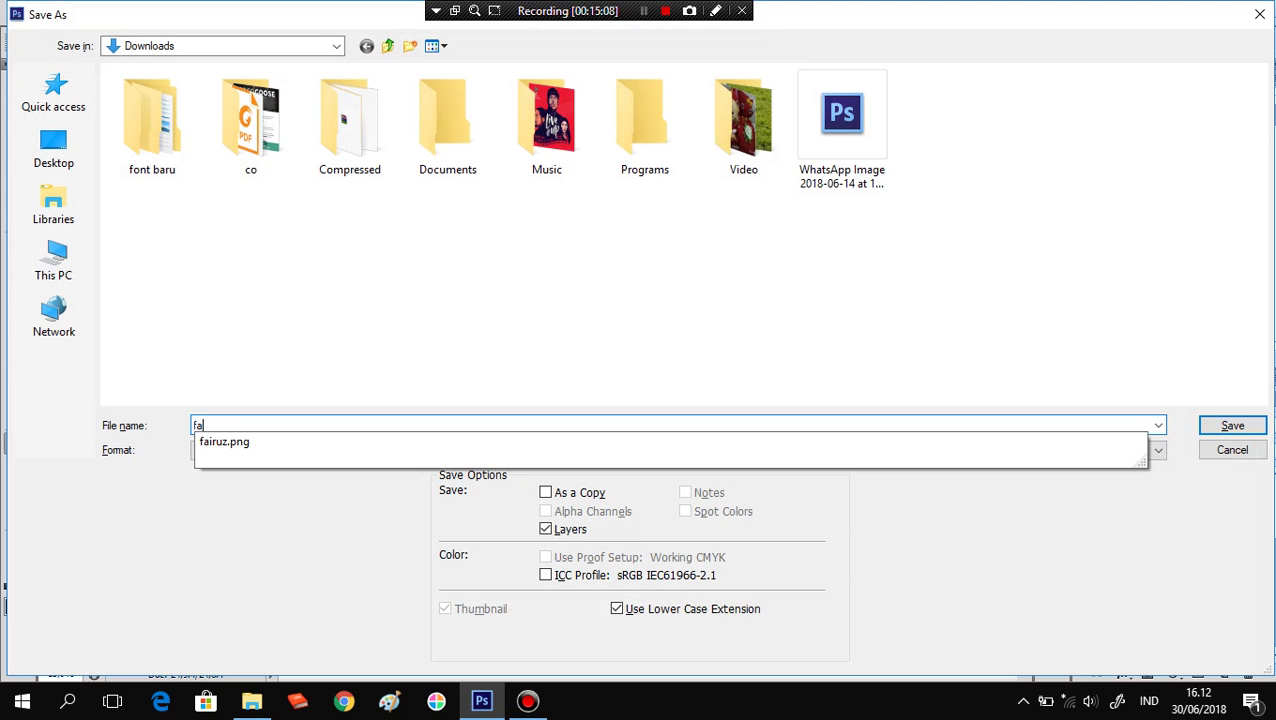
type("iruz")
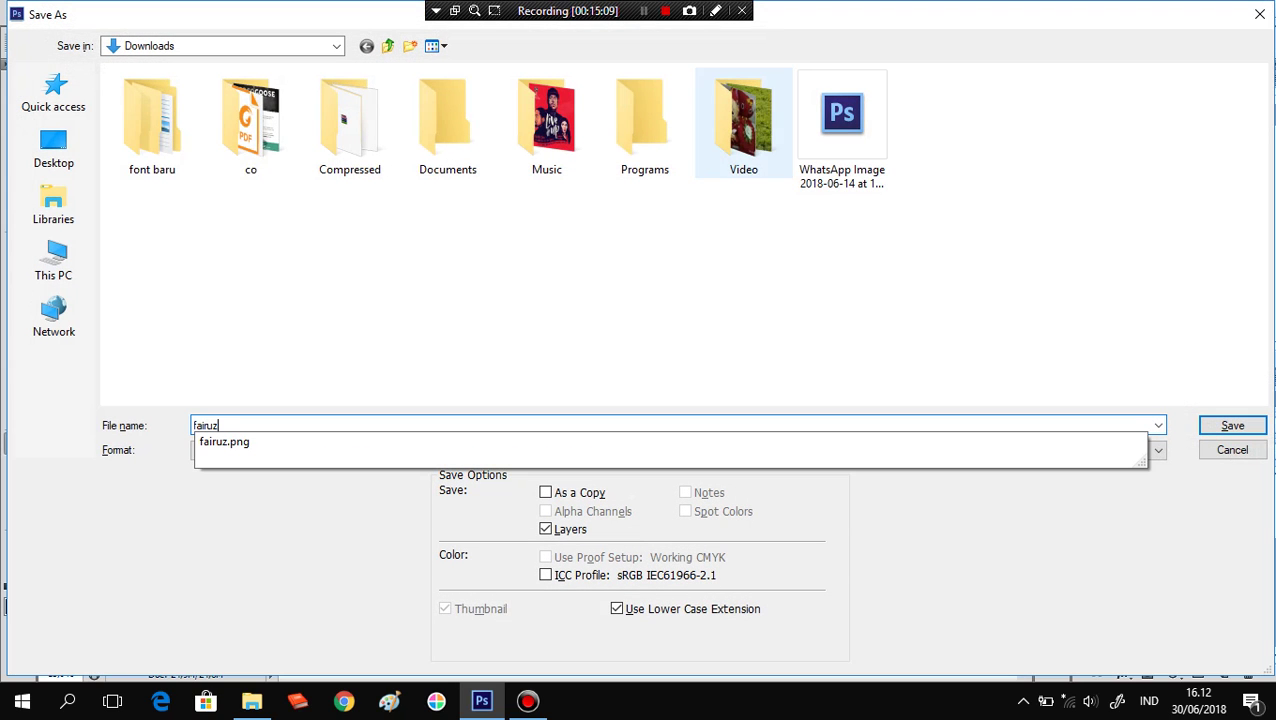
left_click(337, 46)
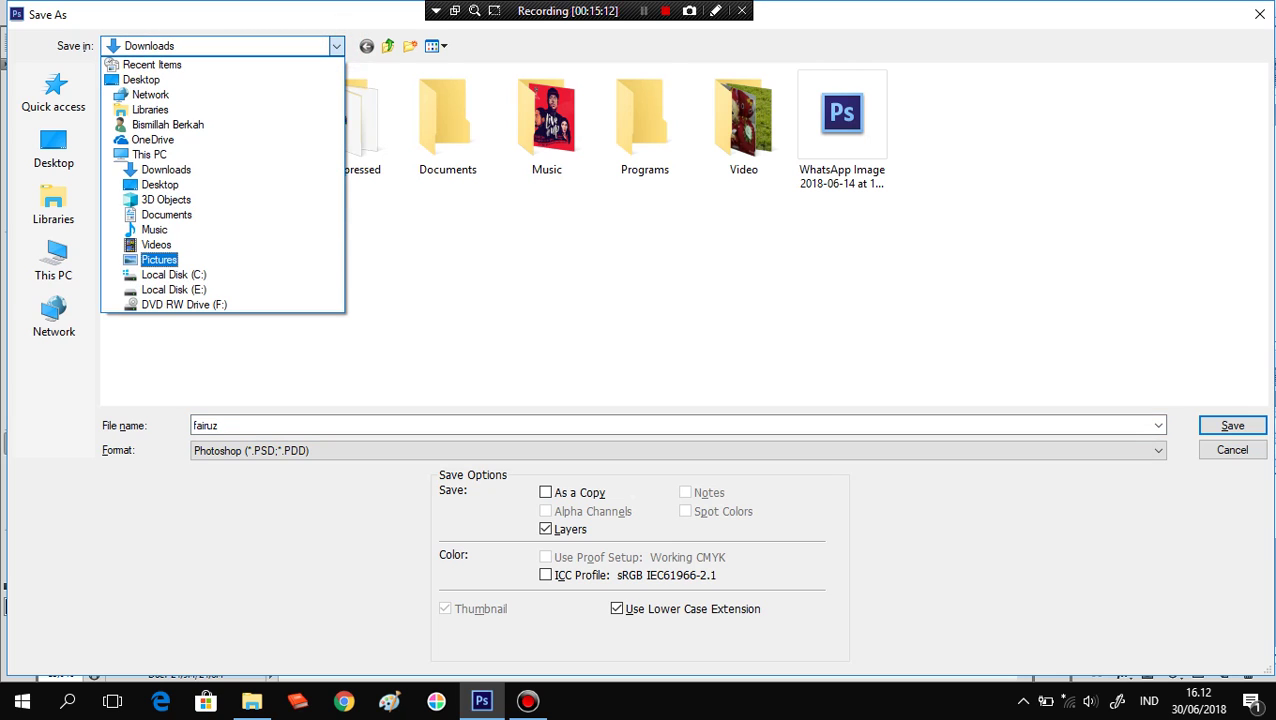
left_click(173, 289)
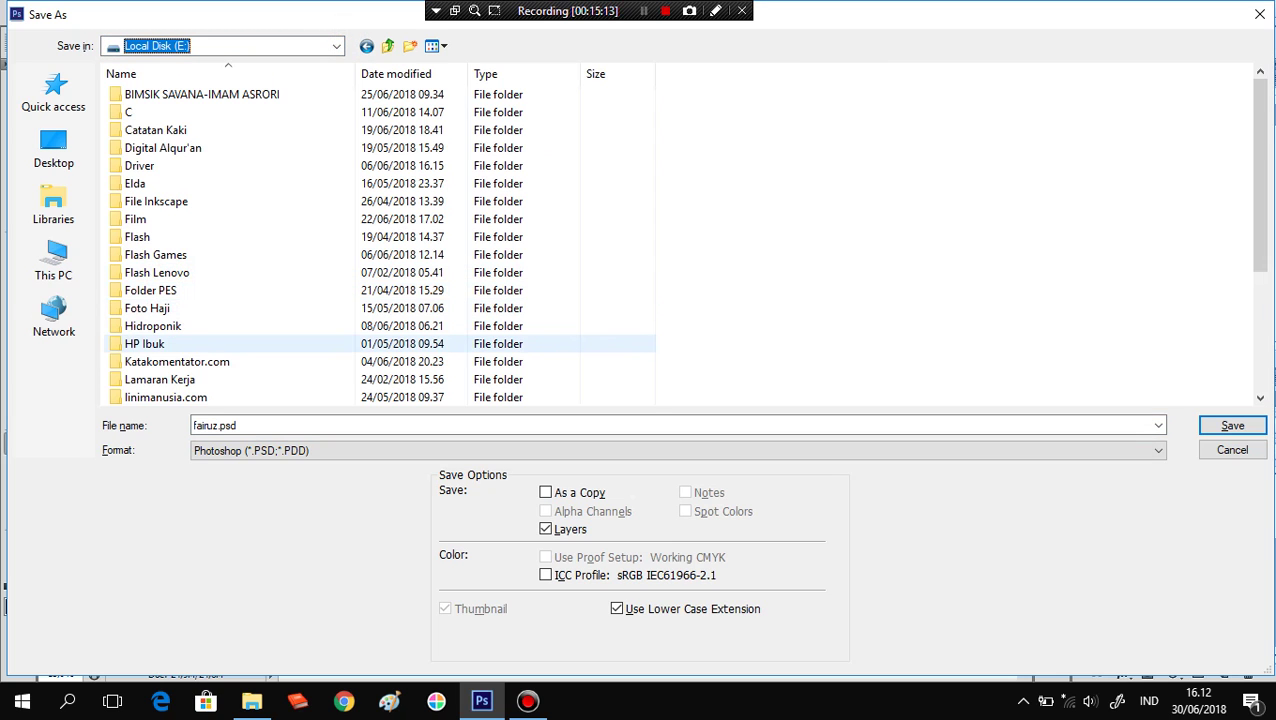
scroll(160, 345, "down", 1)
double_click(163, 395)
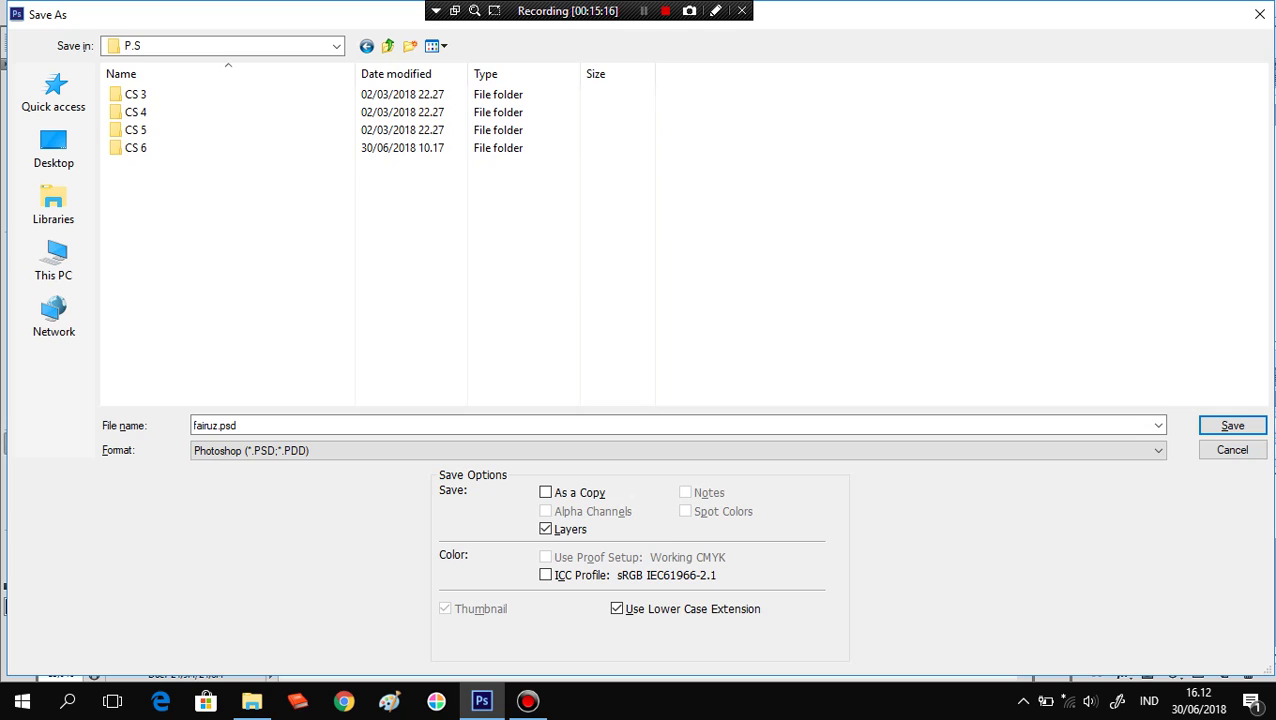
double_click(157, 148)
left_click(1222, 424)
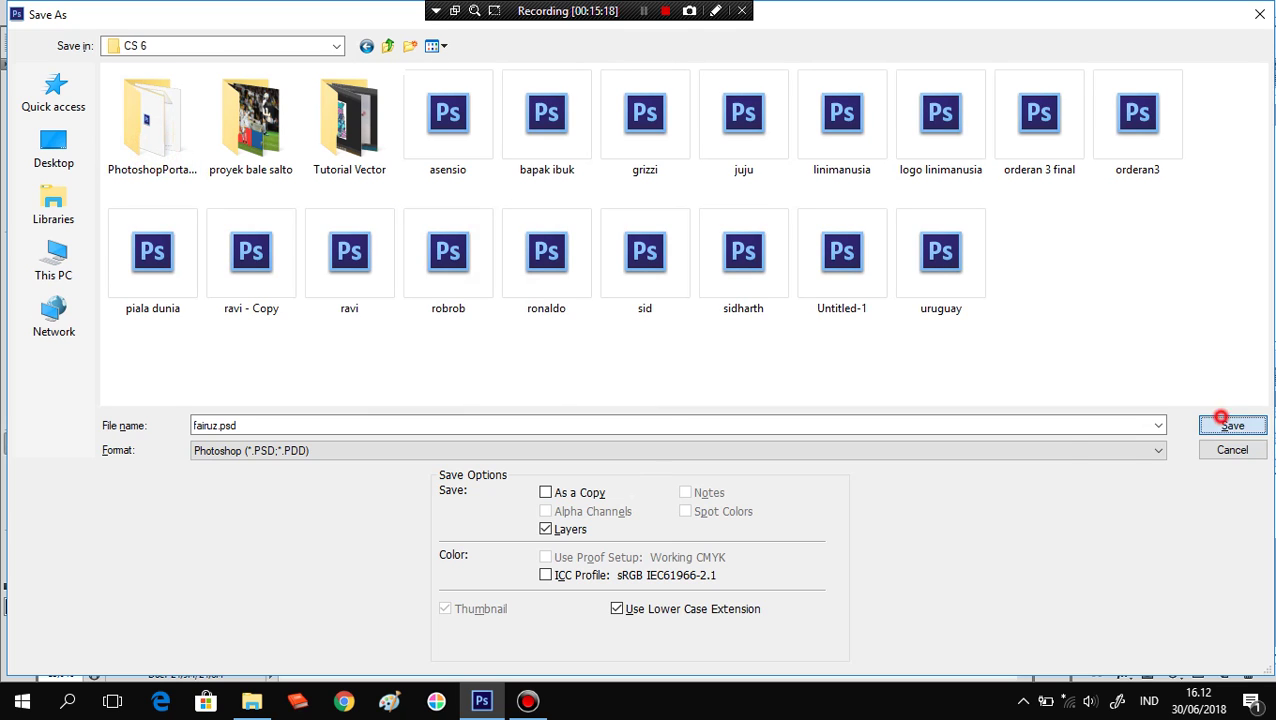
left_click(850, 210)
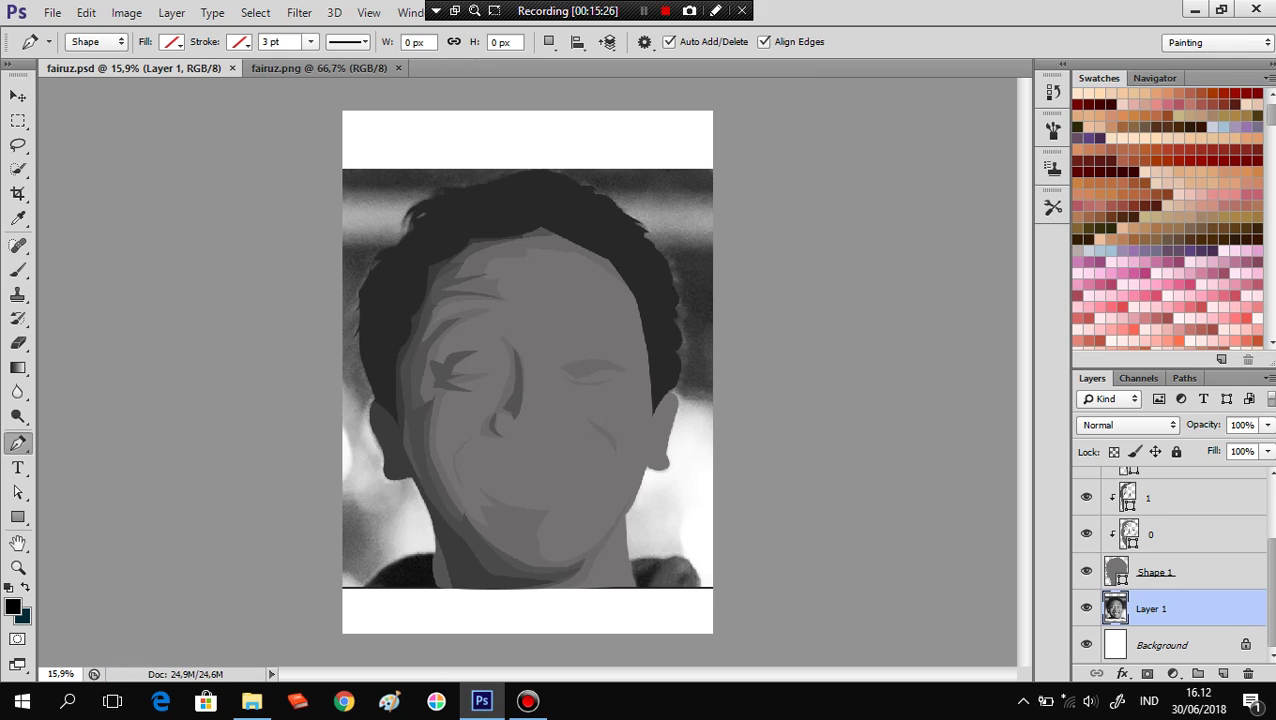
Hide Shape 1 to reveal the photo, and add a layer named mata above Shape 2.
left_click(1086, 571)
scroll(1170, 570, "up", 3)
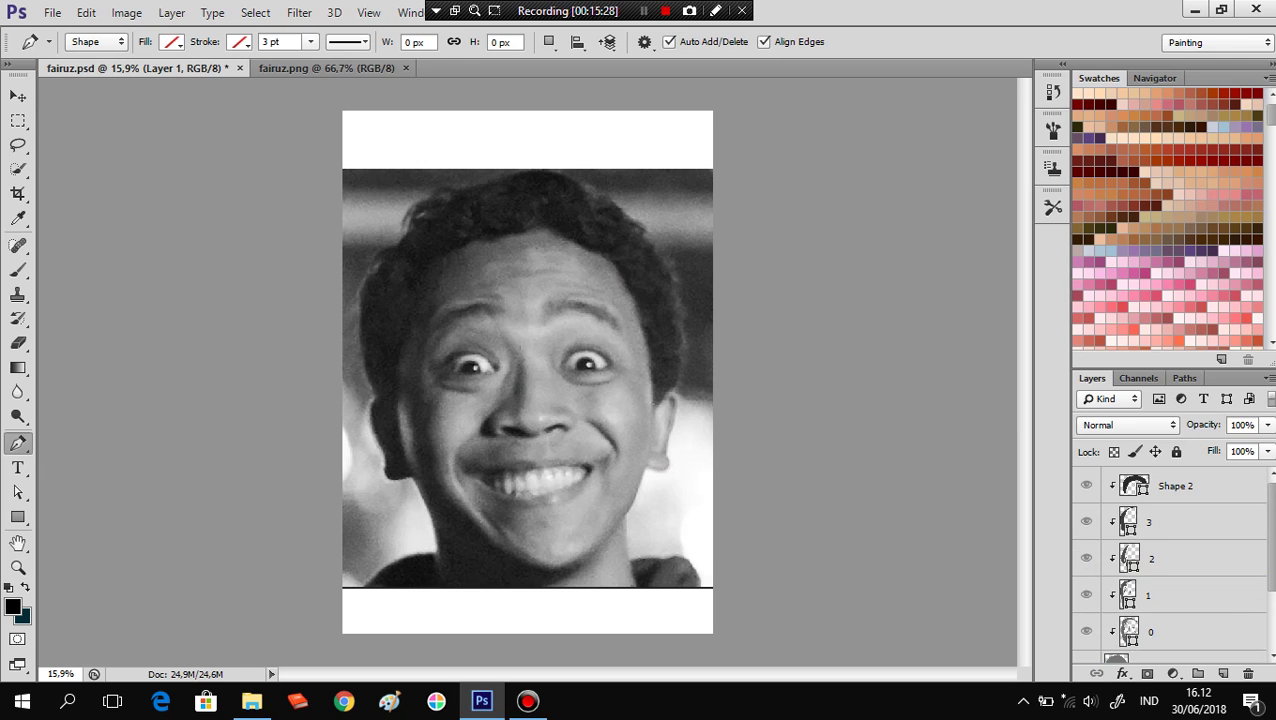
left_click(1171, 511)
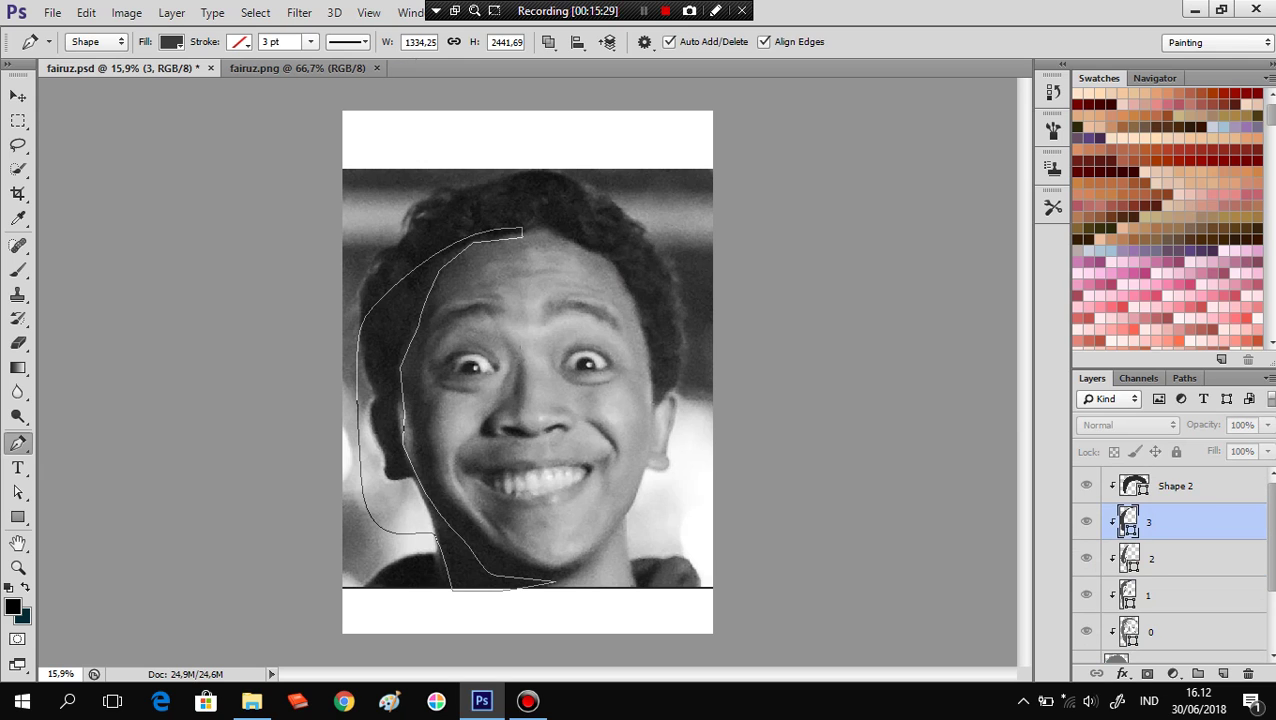
left_click(1178, 490)
left_click(1223, 673)
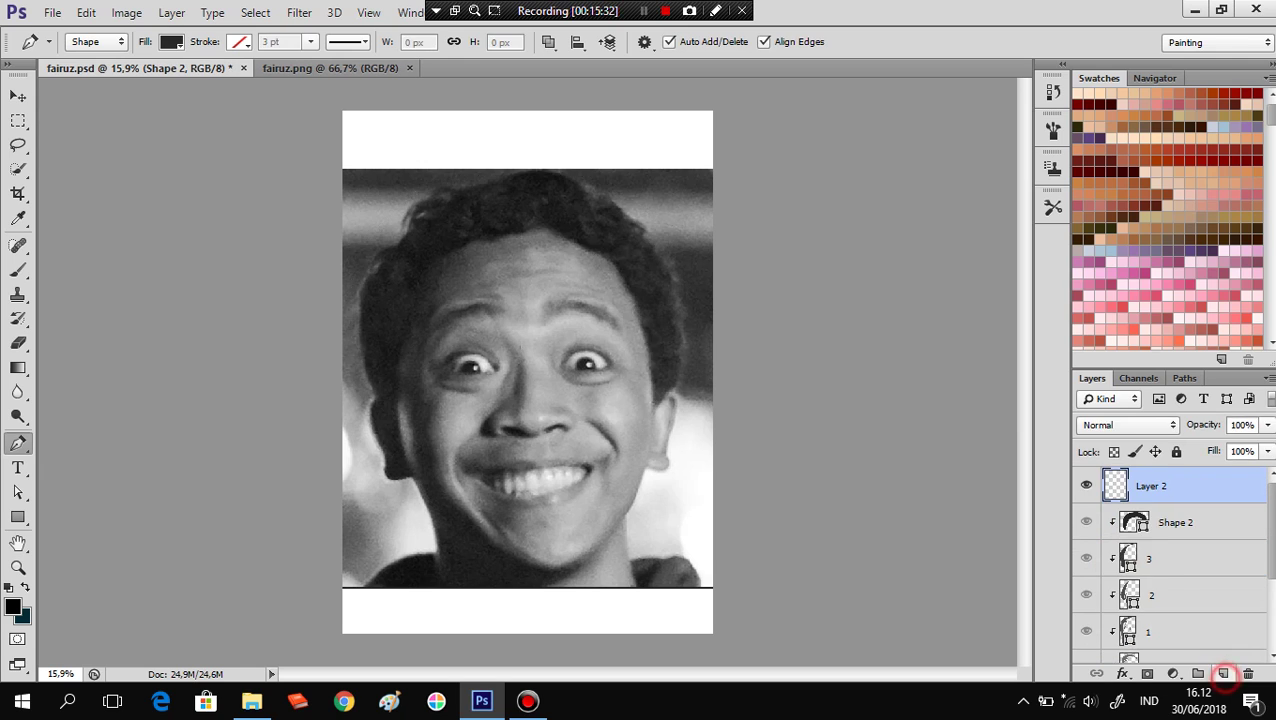
double_click(1150, 486)
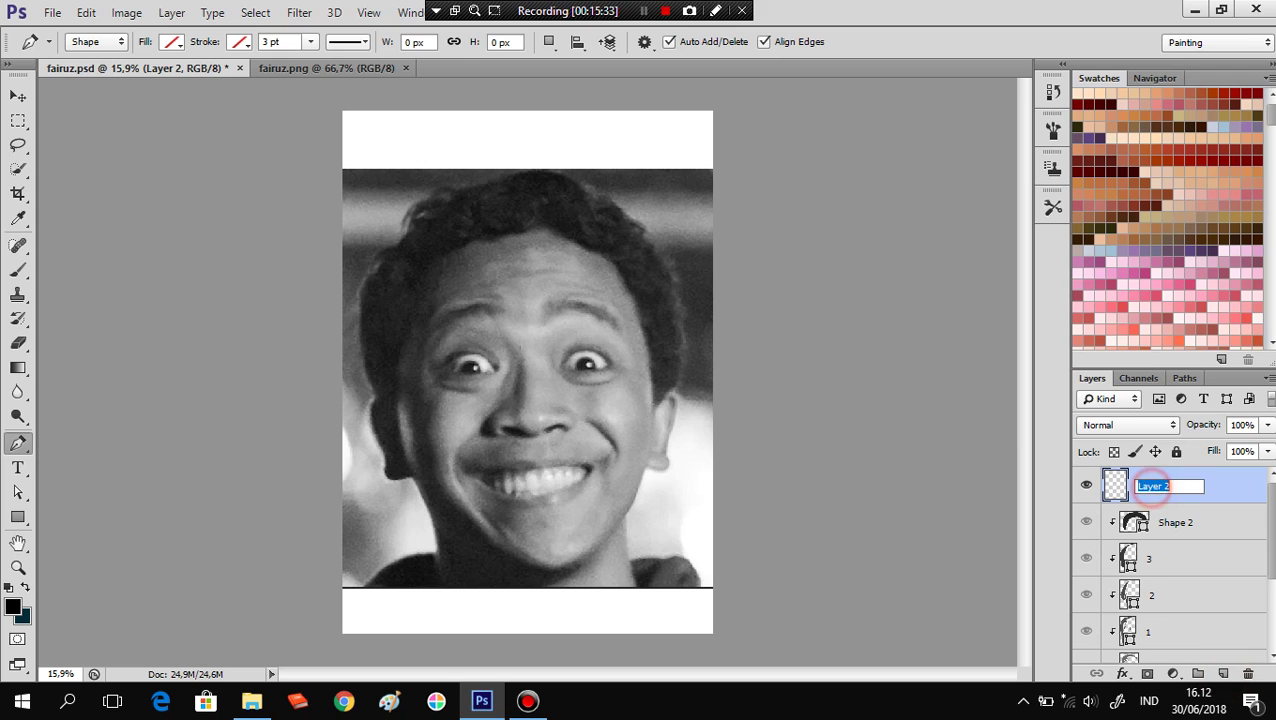
type("mata")
key("Return")
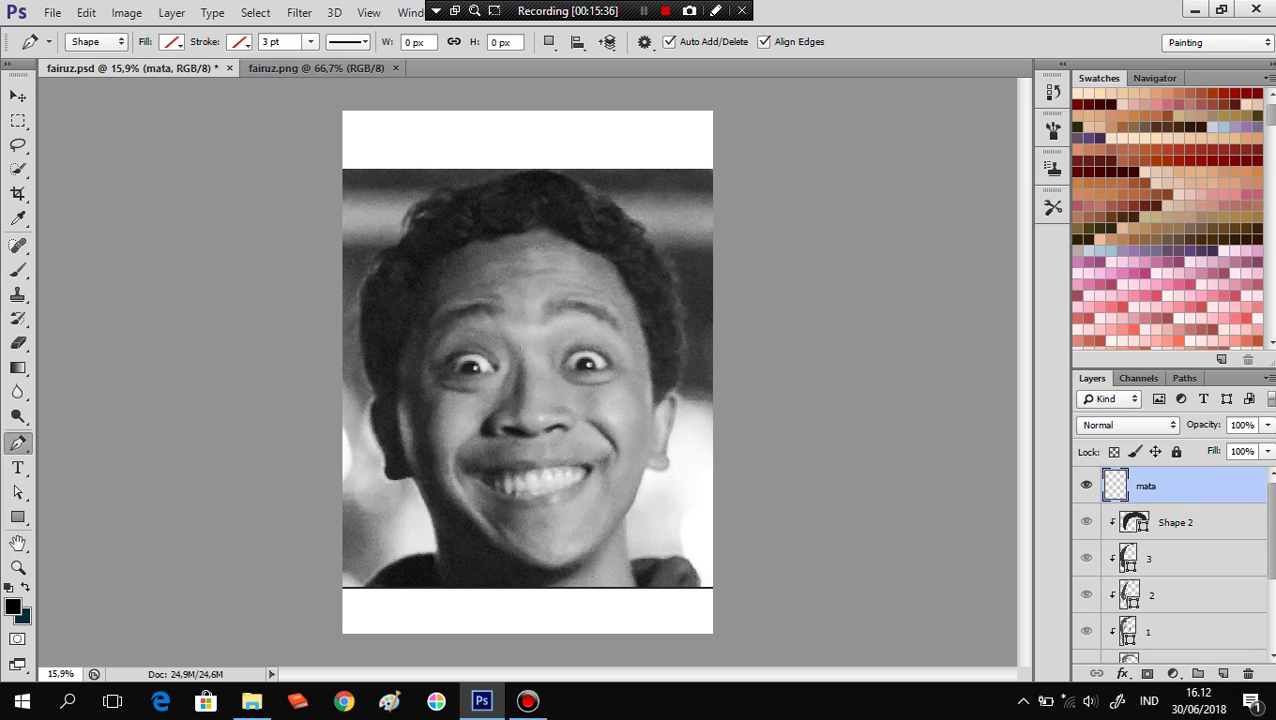
scroll(527, 360, "up", 1)
Start the right-hand eye outline on mata, then undo its first curved segments.
scroll(527, 360, "up", 1)
scroll(527, 360, "up", 1)
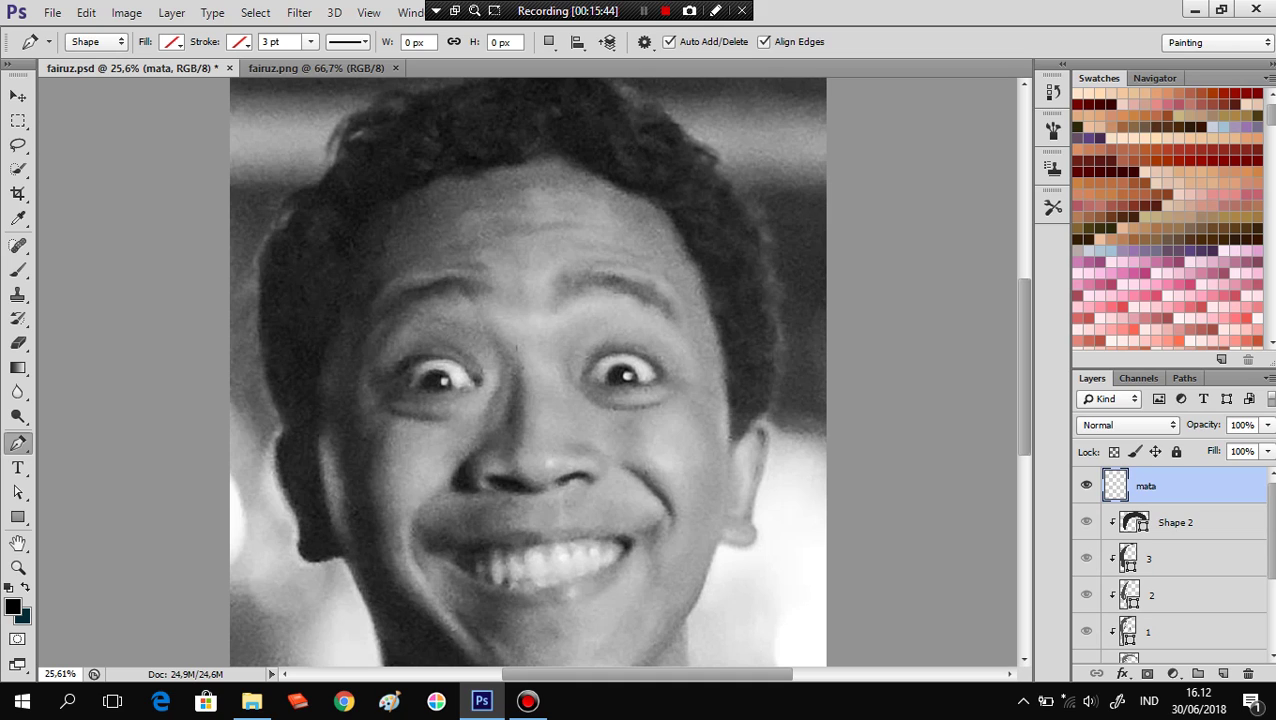
left_click(580, 378)
left_click_drag(598, 352, 606, 360)
left_click(581, 379)
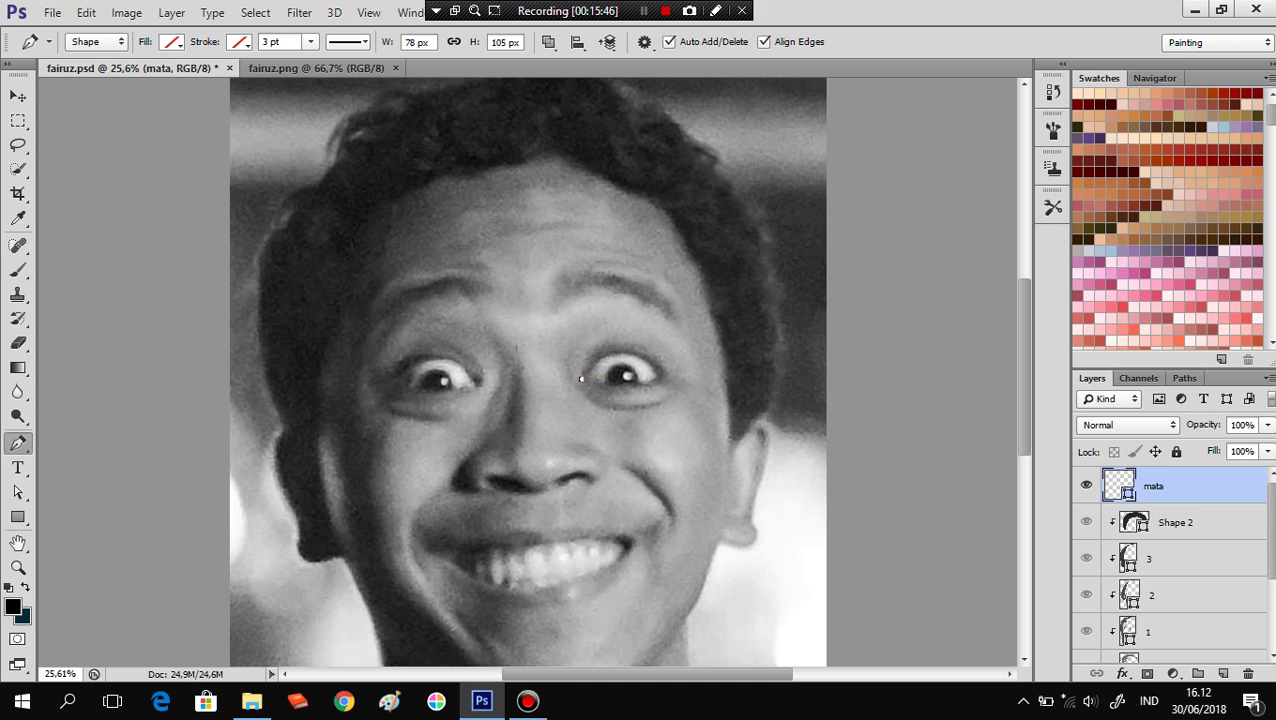
left_click_drag(615, 352, 632, 352)
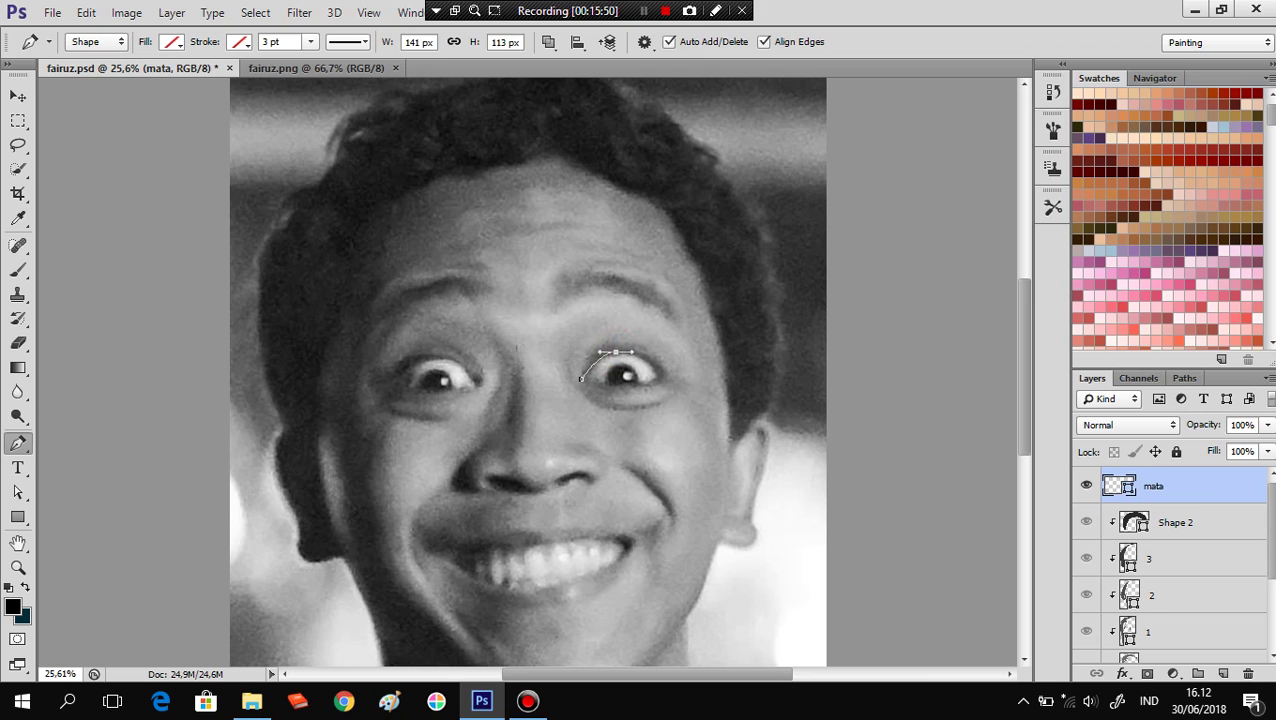
key("ctrl+z")
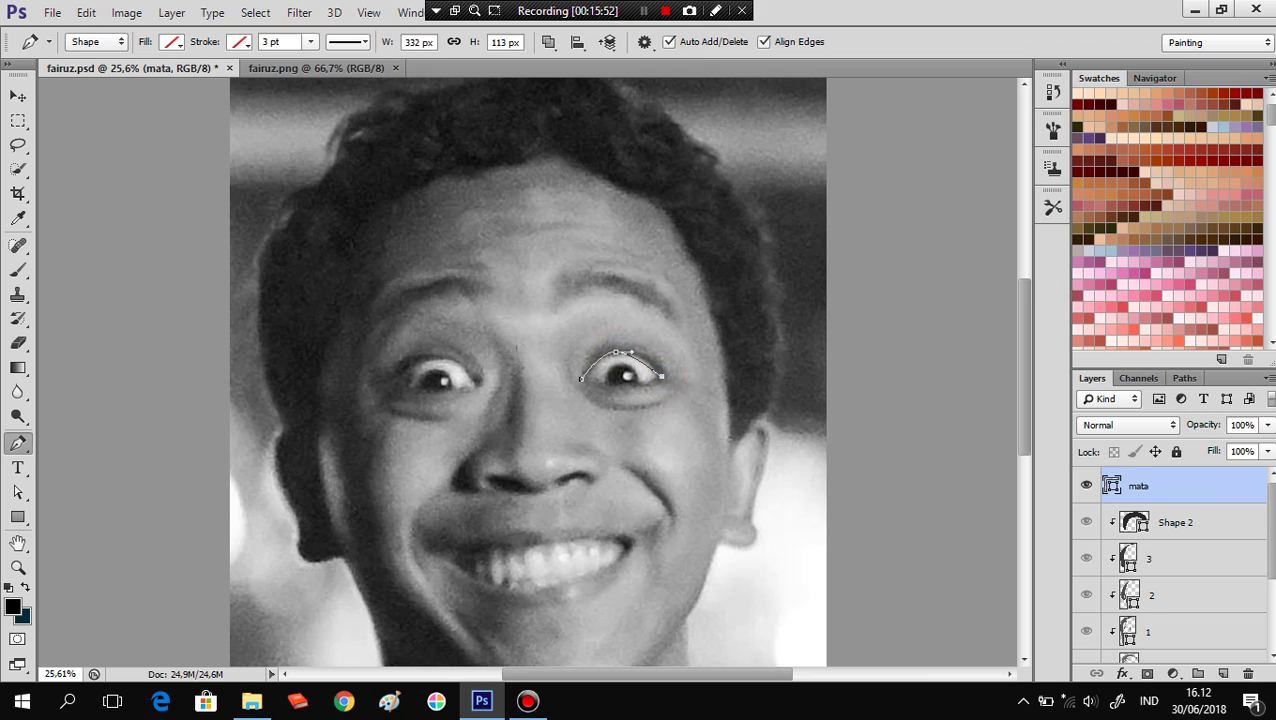
key("ctrl+z")
key("ctrl+z")
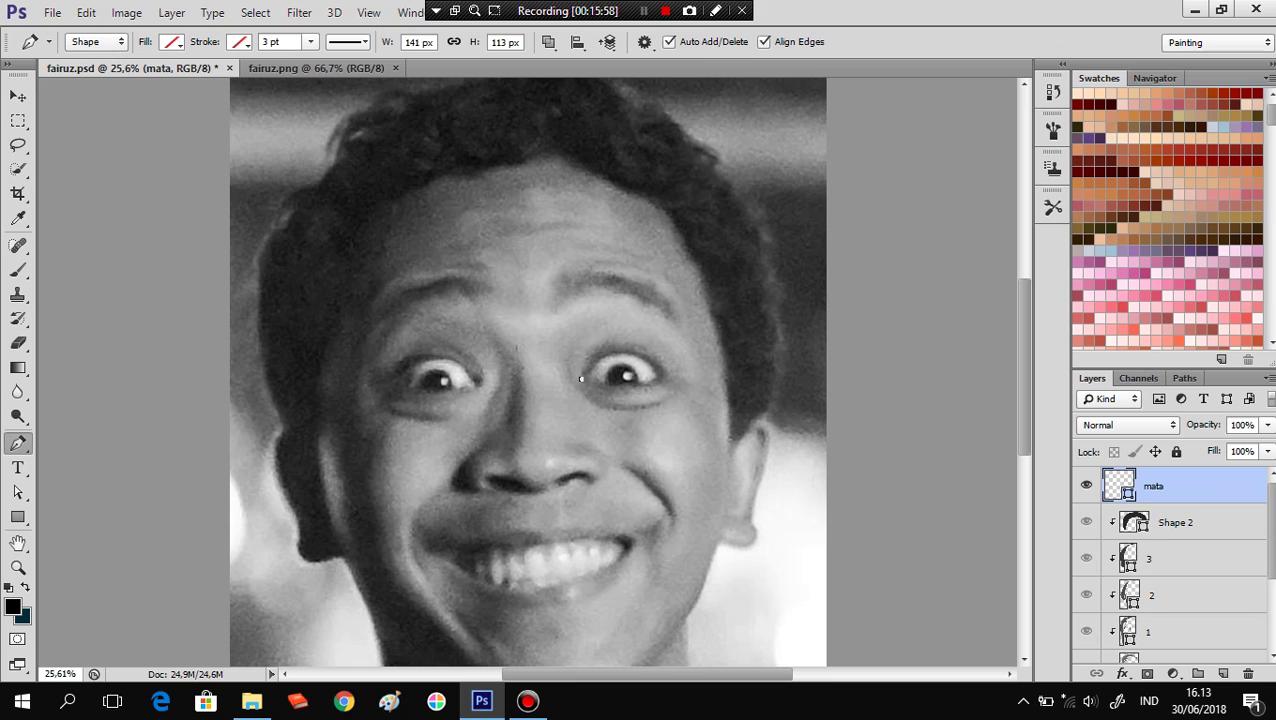
key("ctrl+z")
key("ctrl+z")
Trace and close the right-hand eye outline, curving over the top and along the lower eyelid.
left_click_drag(610, 348, 668, 384)
left_click(661, 372)
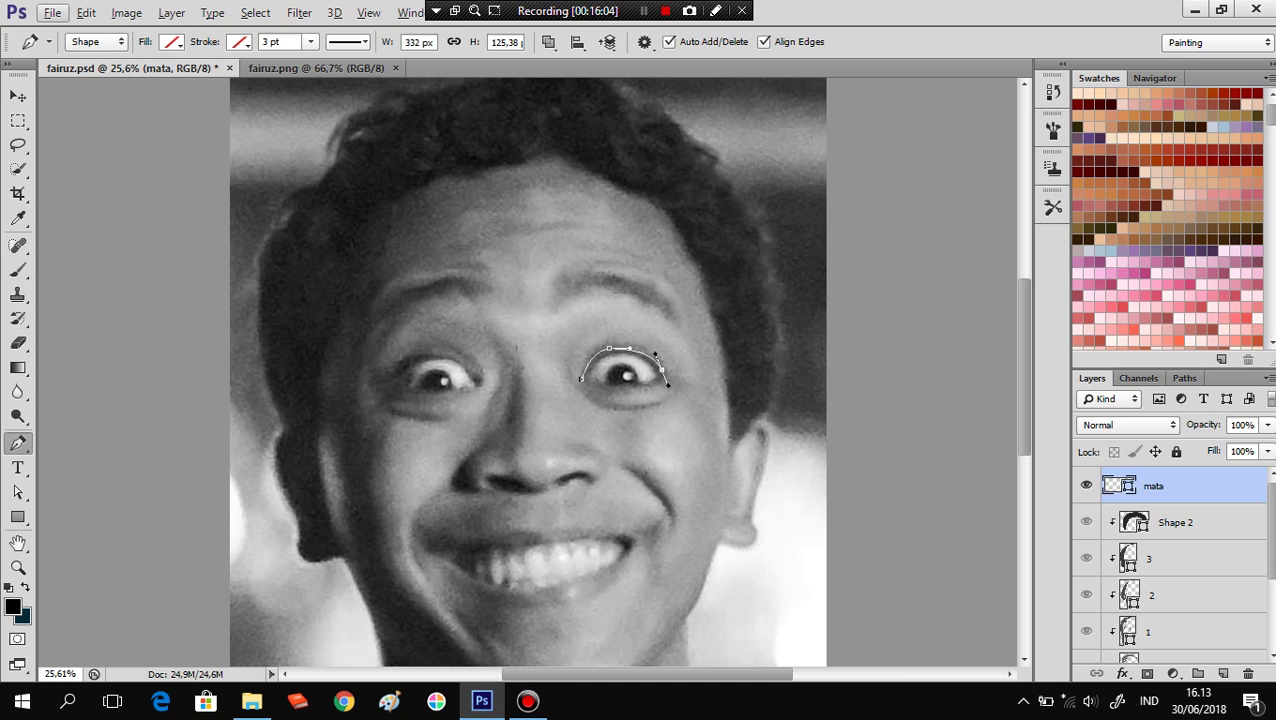
left_click(662, 376)
left_click_drag(617, 387, 635, 390)
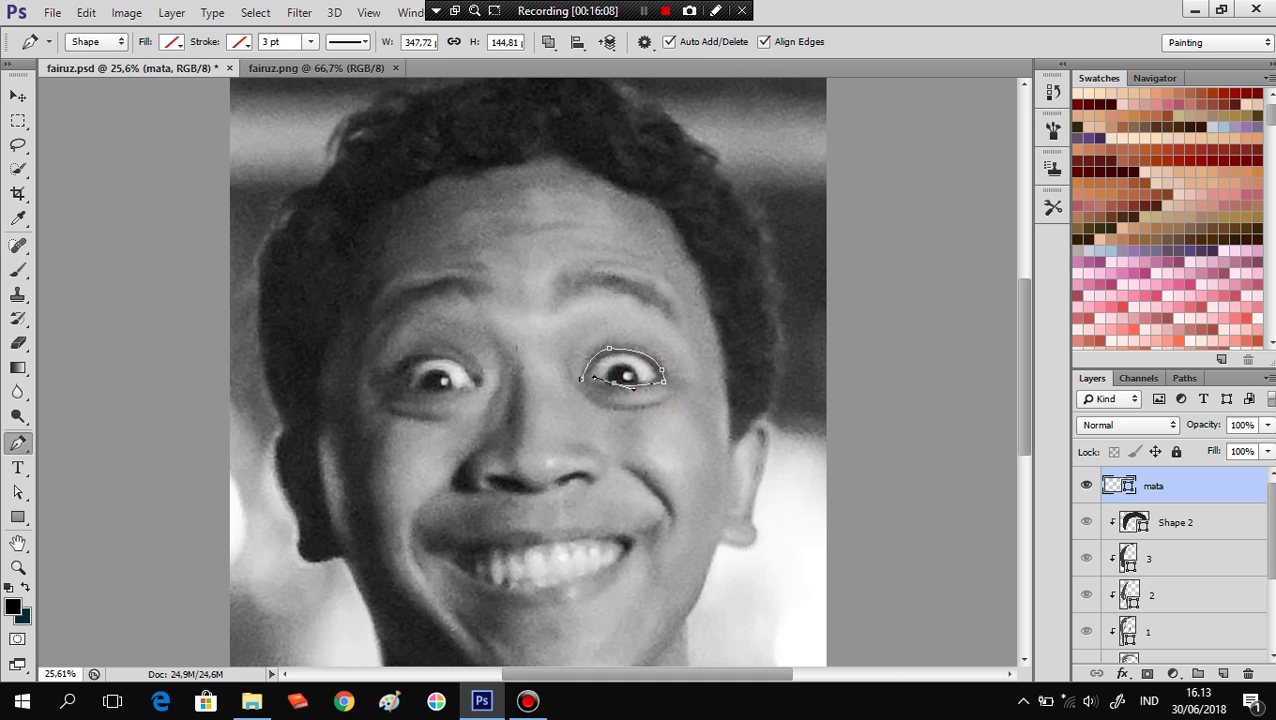
left_click(613, 382)
left_click(613, 382)
left_click(583, 378)
key("Return")
Trace the closed outline of the left-hand eye on mata.
left_click(424, 389)
left_click_drag(470, 387, 485, 382)
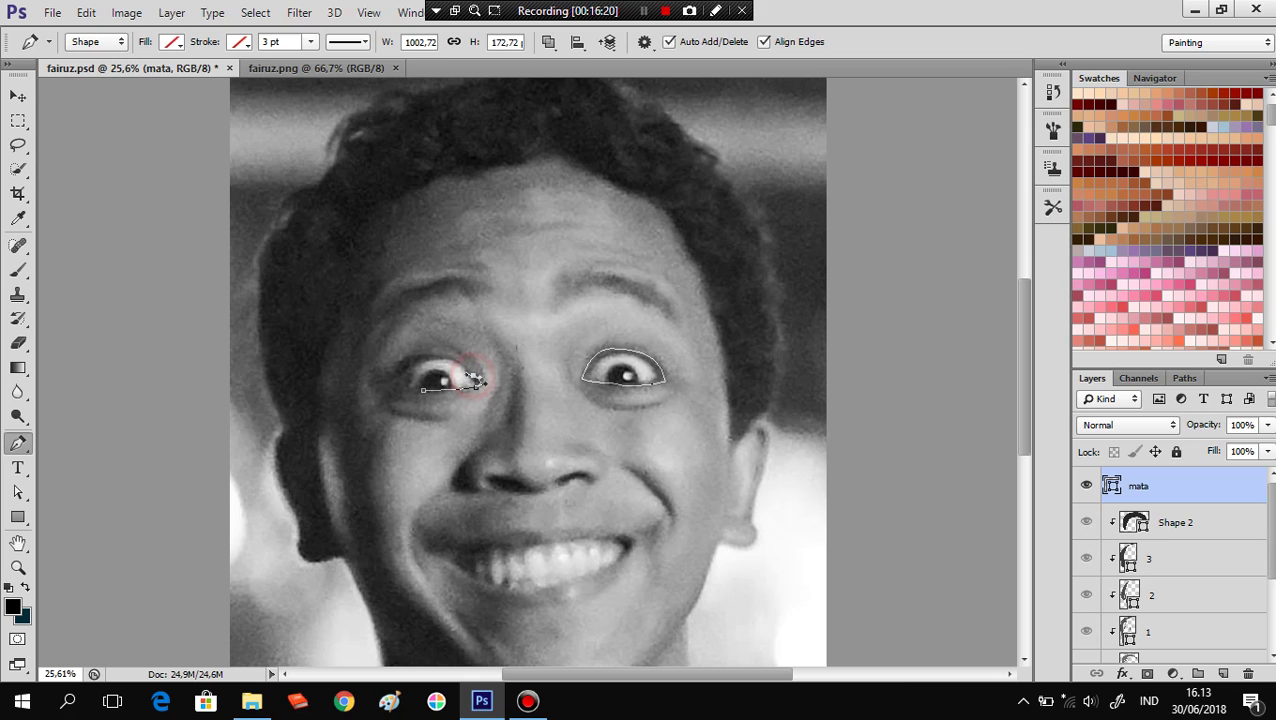
left_click(476, 379)
left_click_drag(438, 353, 457, 354)
left_click(394, 388)
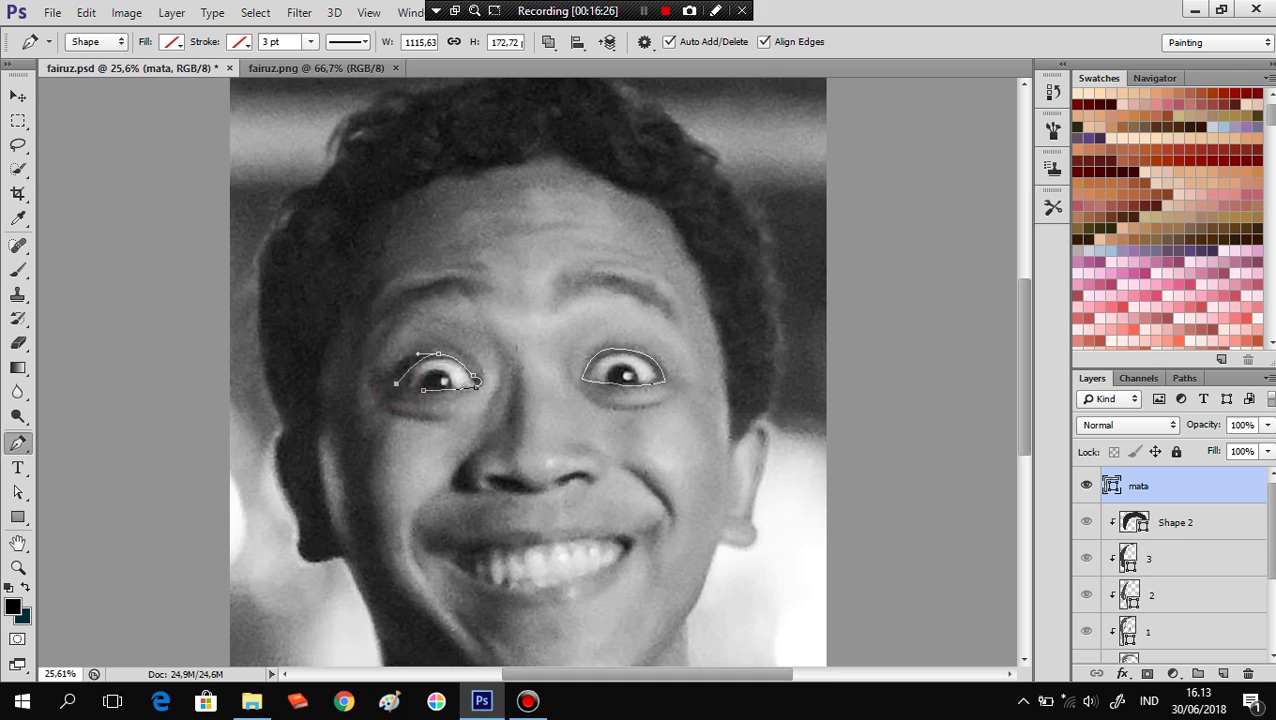
left_click(416, 352)
mouse_move(416, 352)
left_mouse_down()
mouse_move(401, 356)
mouse_move(408, 390)
left_mouse_up()
key("Return")
Adjust the left-eye path's anchors so its bottom curve fits the eyelid.
left_click(399, 371, "ctrl")
left_click(402, 357, "ctrl")
left_click(401, 372, "ctrl")
left_click_drag(425, 390, 422, 395)
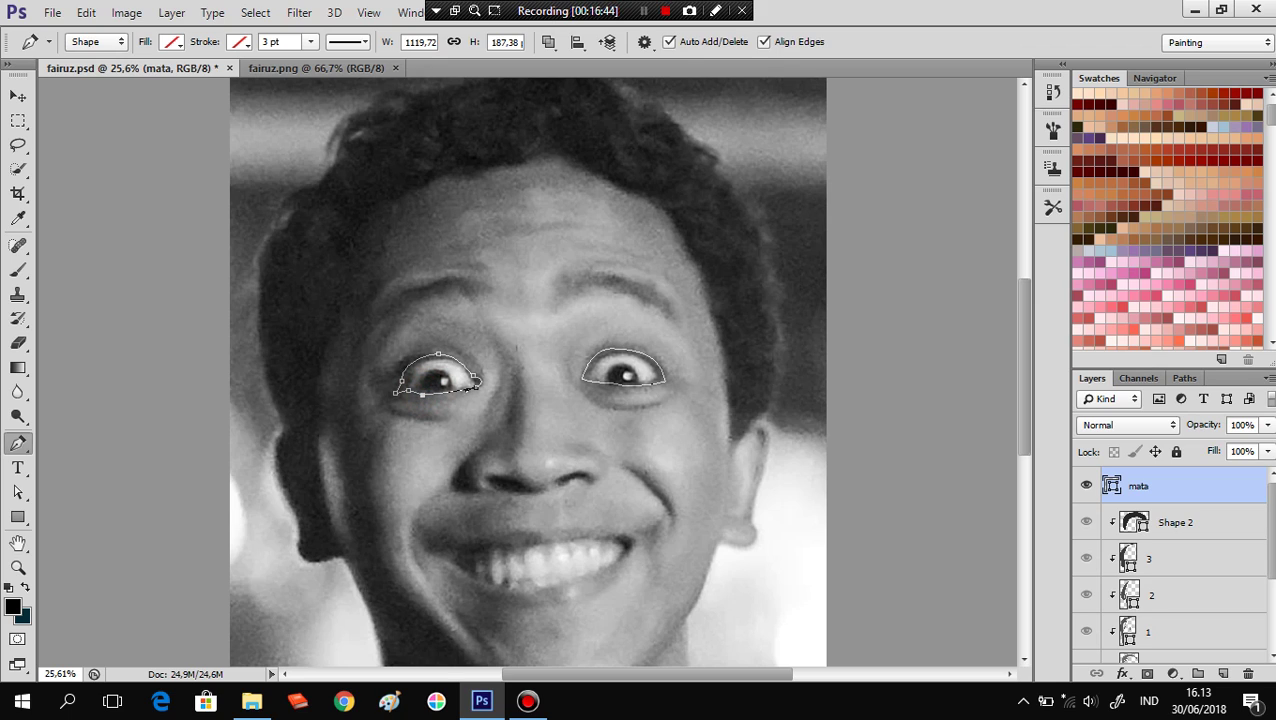
left_click_drag(474, 387, 424, 395)
left_click_drag(408, 390, 410, 392)
Fill both eye shapes with black and add a new empty layer above mata.
left_click(172, 42)
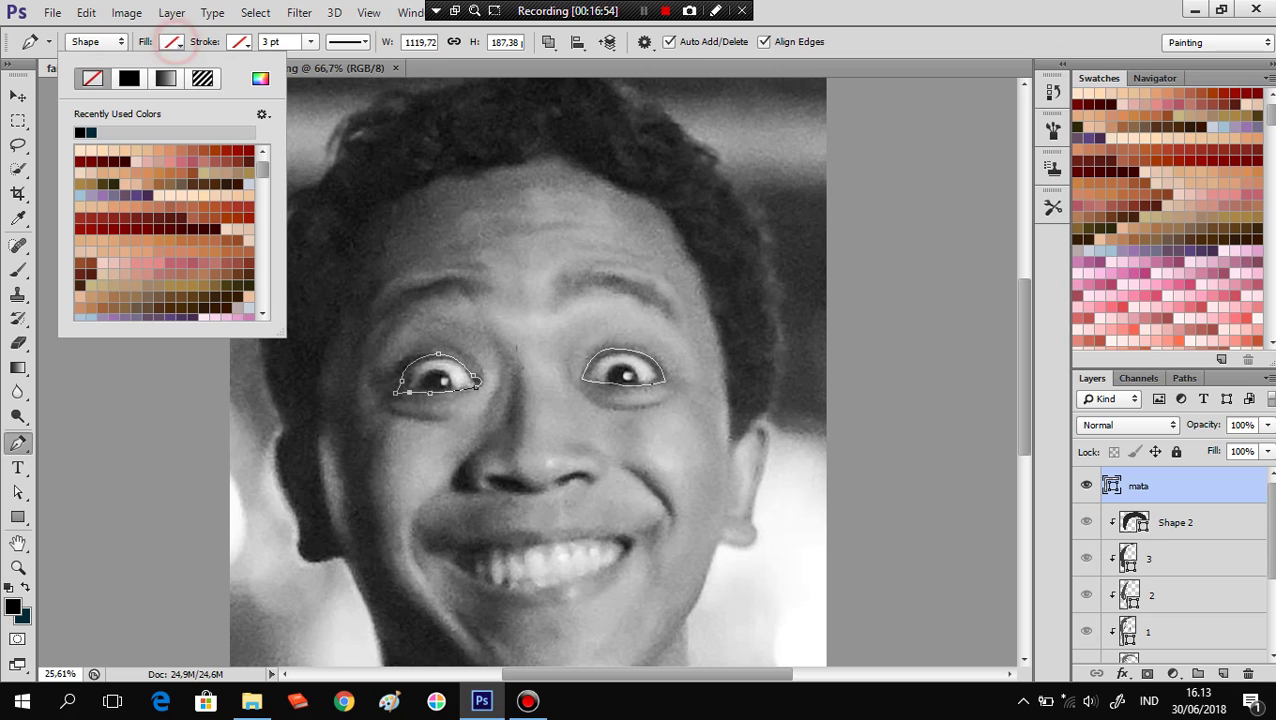
left_click(82, 79)
left_click(1000, 10)
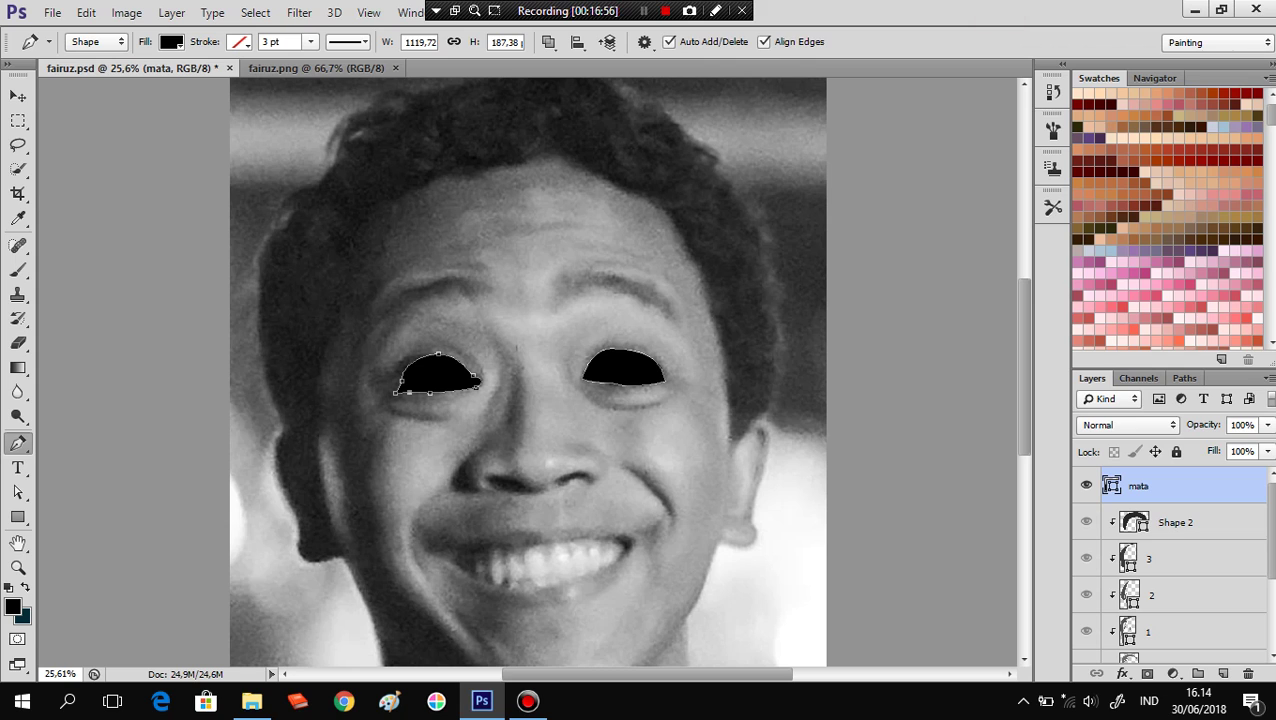
left_click(1222, 673)
Clip the new layer to the layer below and hide the mata eye layer.
right_click(1147, 486)
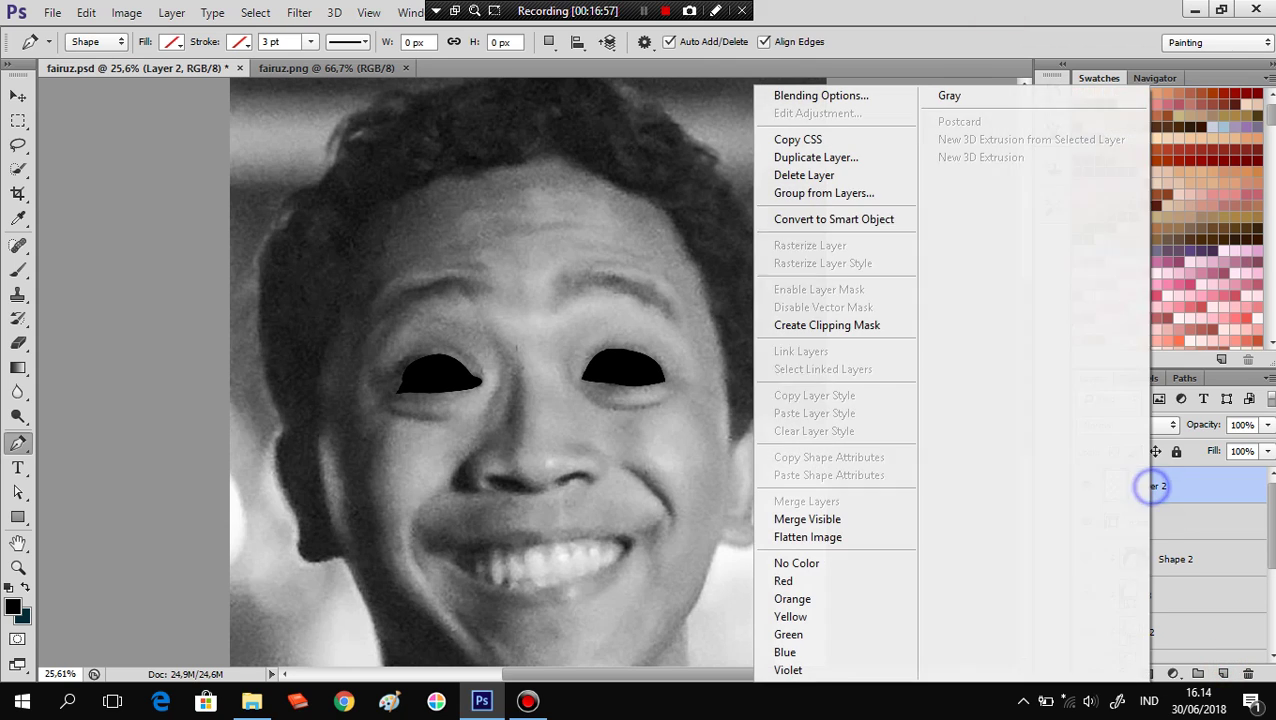
left_click(880, 325)
left_click(1086, 522)
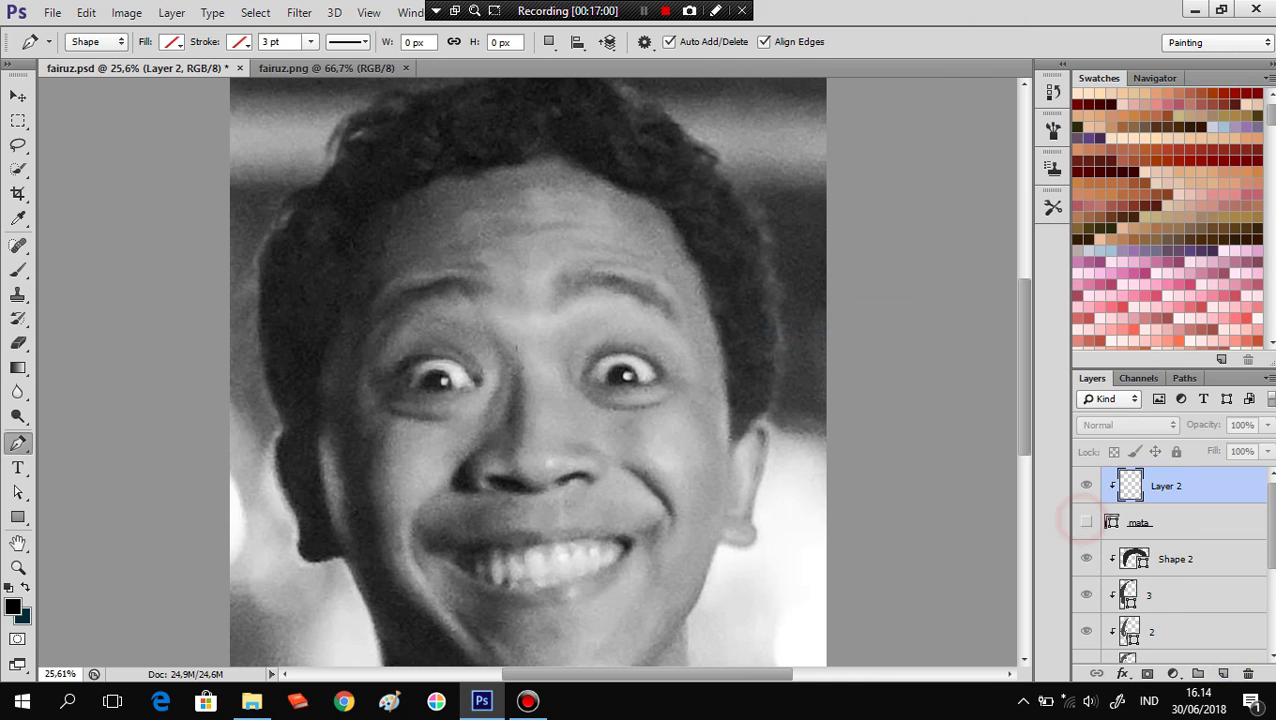
Trace a crescent outline arching over the right-hand eye past its outer corner.
left_click(586, 377)
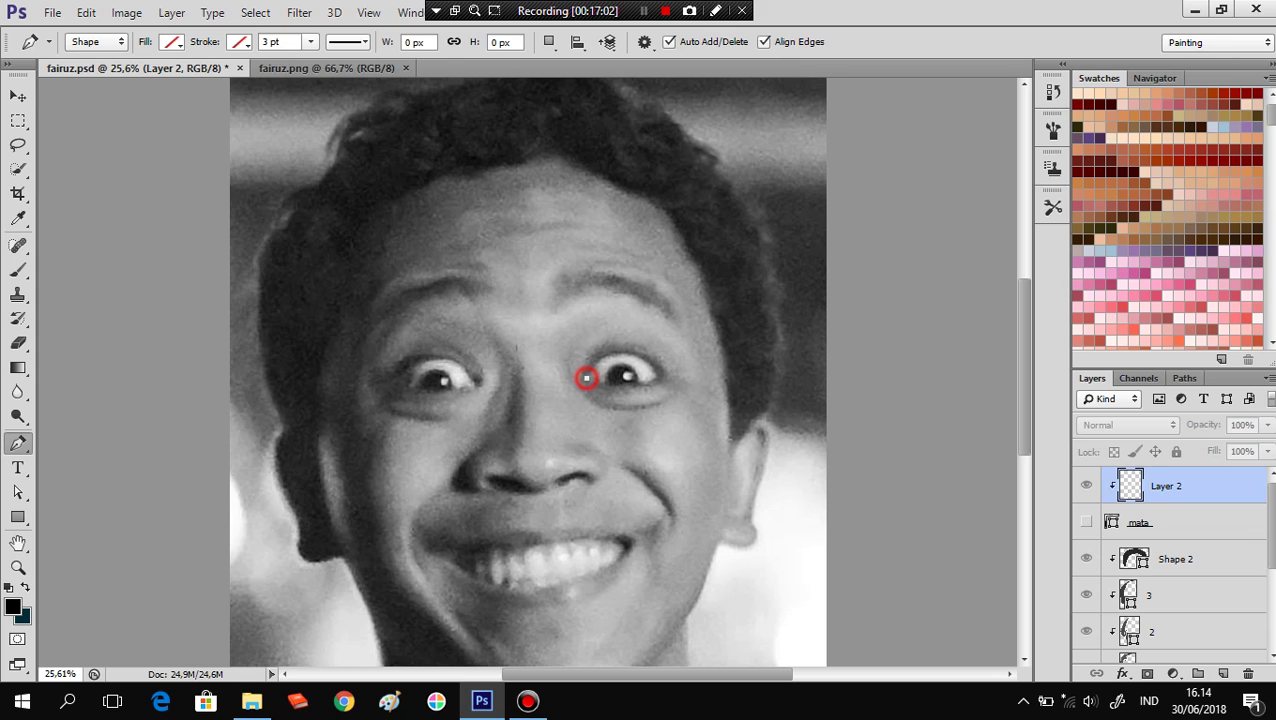
left_click(607, 355)
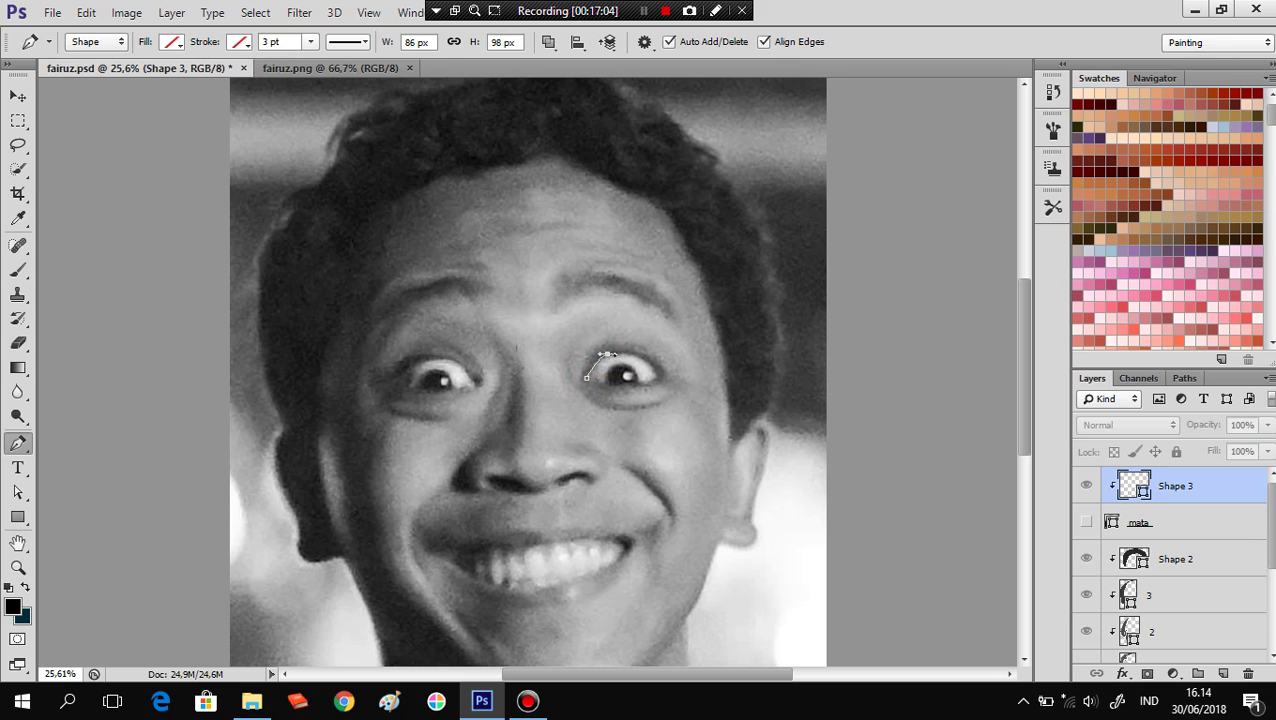
scroll(659, 359, "up", 1)
scroll(658, 361, "up", 1)
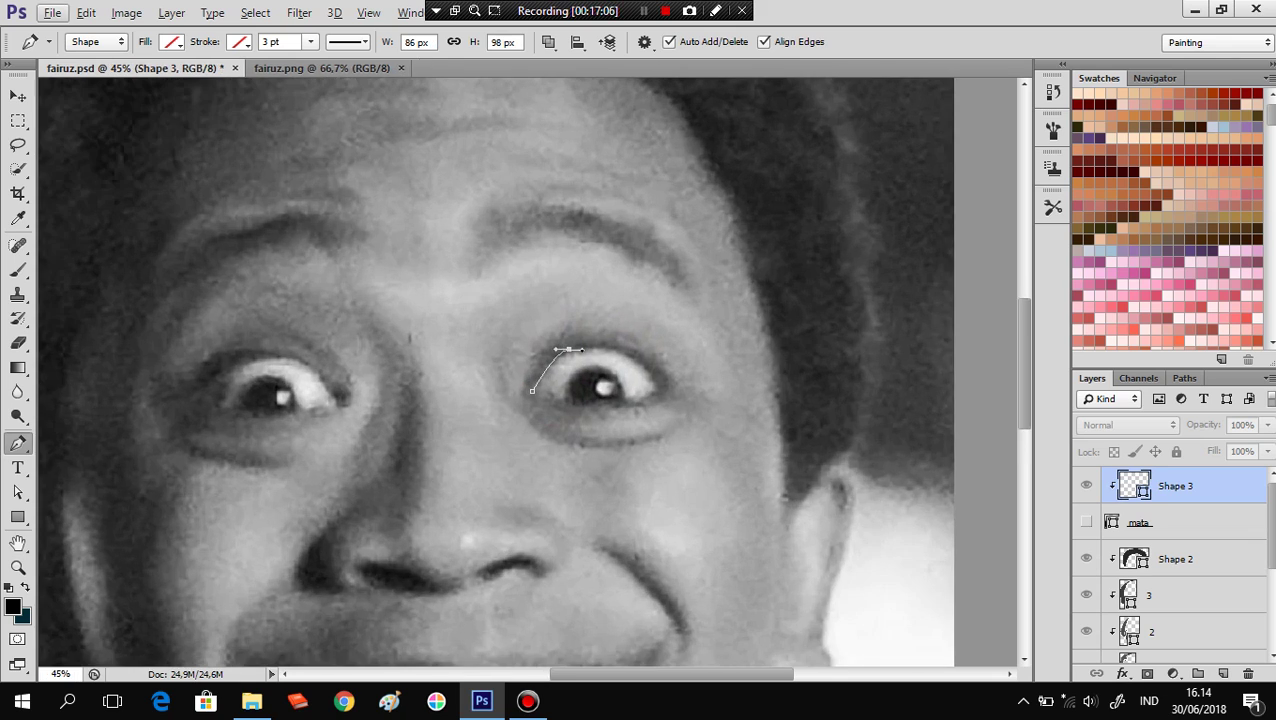
mouse_move(609, 346)
left_mouse_down()
mouse_move(646, 370)
mouse_move(632, 405)
left_mouse_up()
left_click(634, 404)
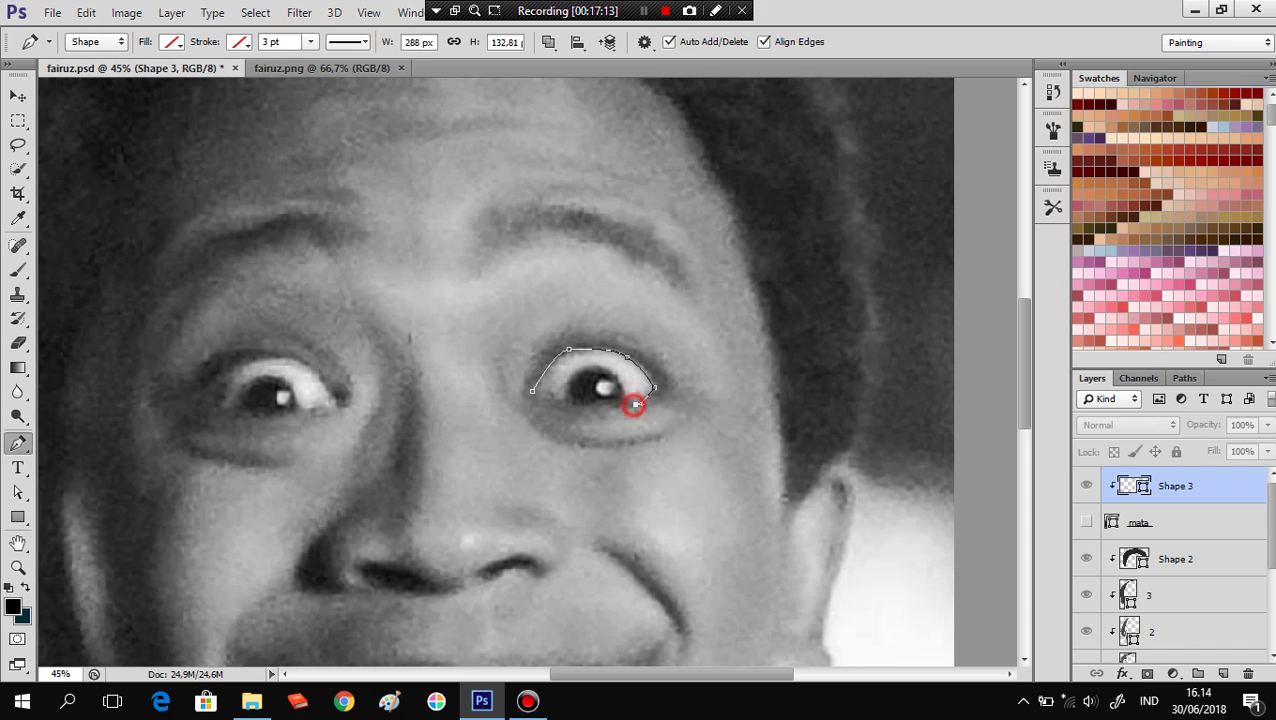
left_click_drag(665, 378, 693, 408)
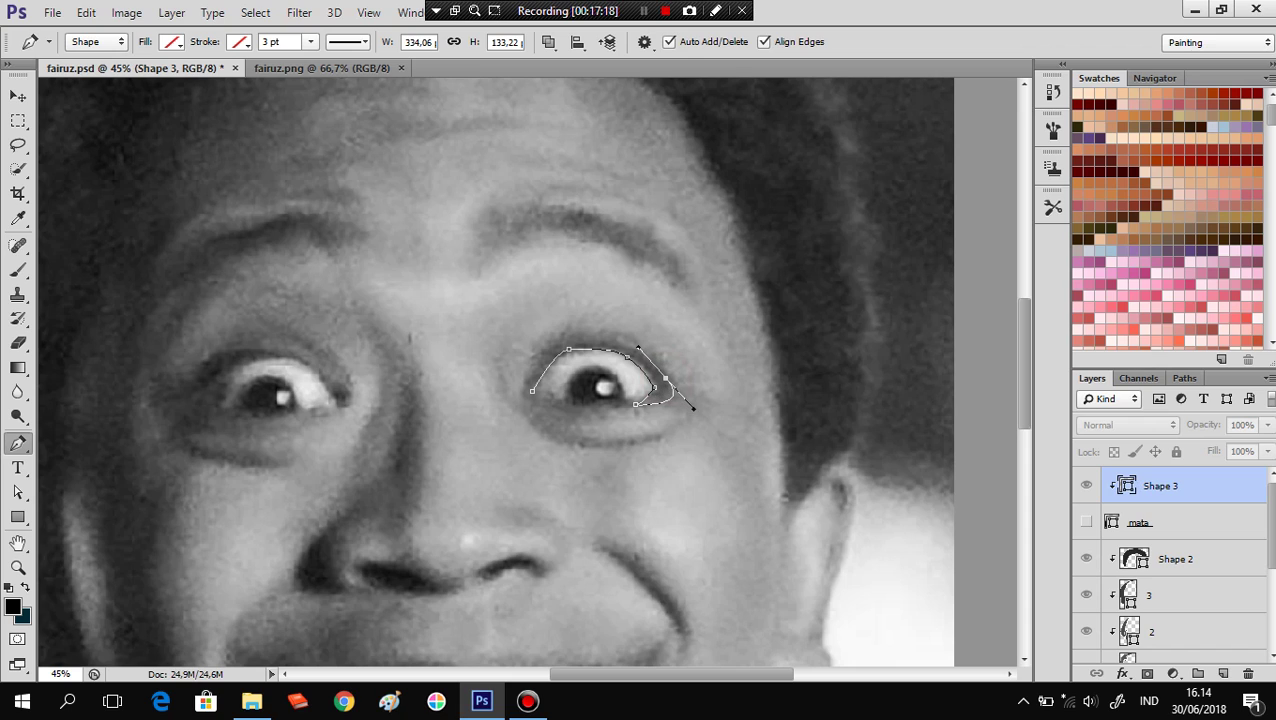
left_click_drag(587, 341, 610, 337)
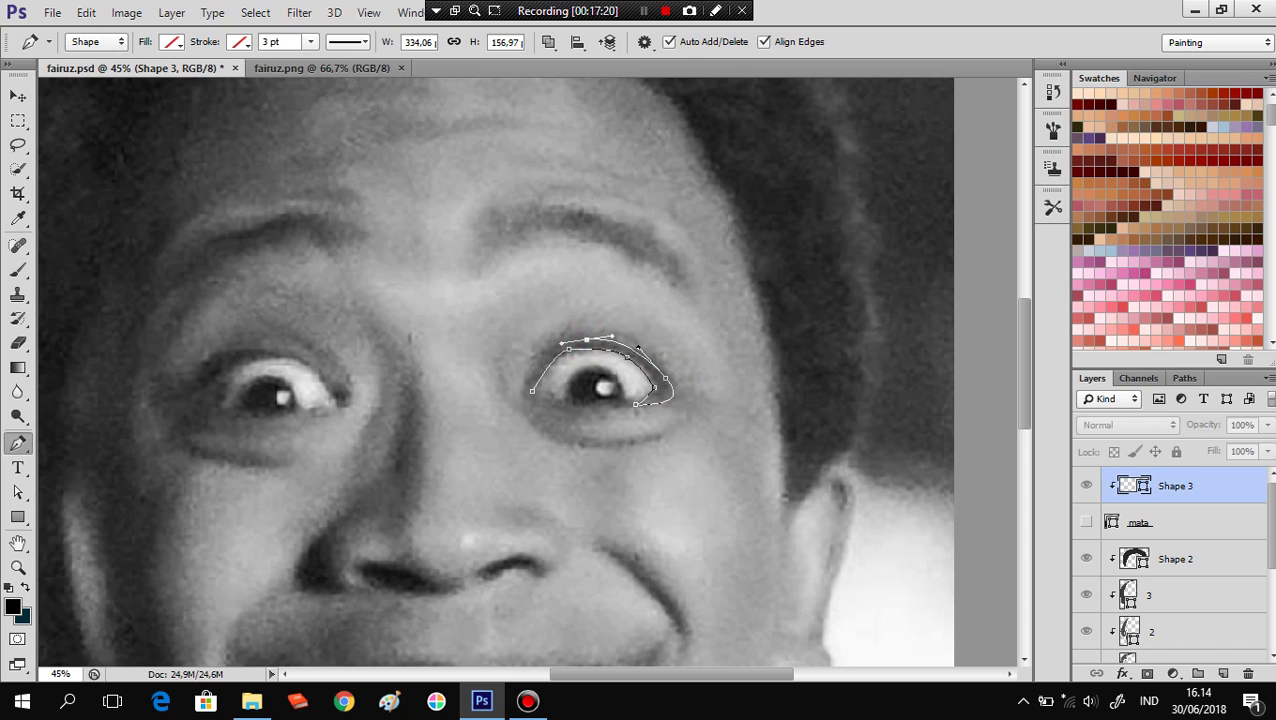
mouse_move(529, 391)
left_mouse_down()
mouse_move(520, 427)
mouse_move(529, 391)
left_mouse_up()
left_click(529, 391)
Trace the left eyelid outline along its upper and lower edges.
left_click(332, 407)
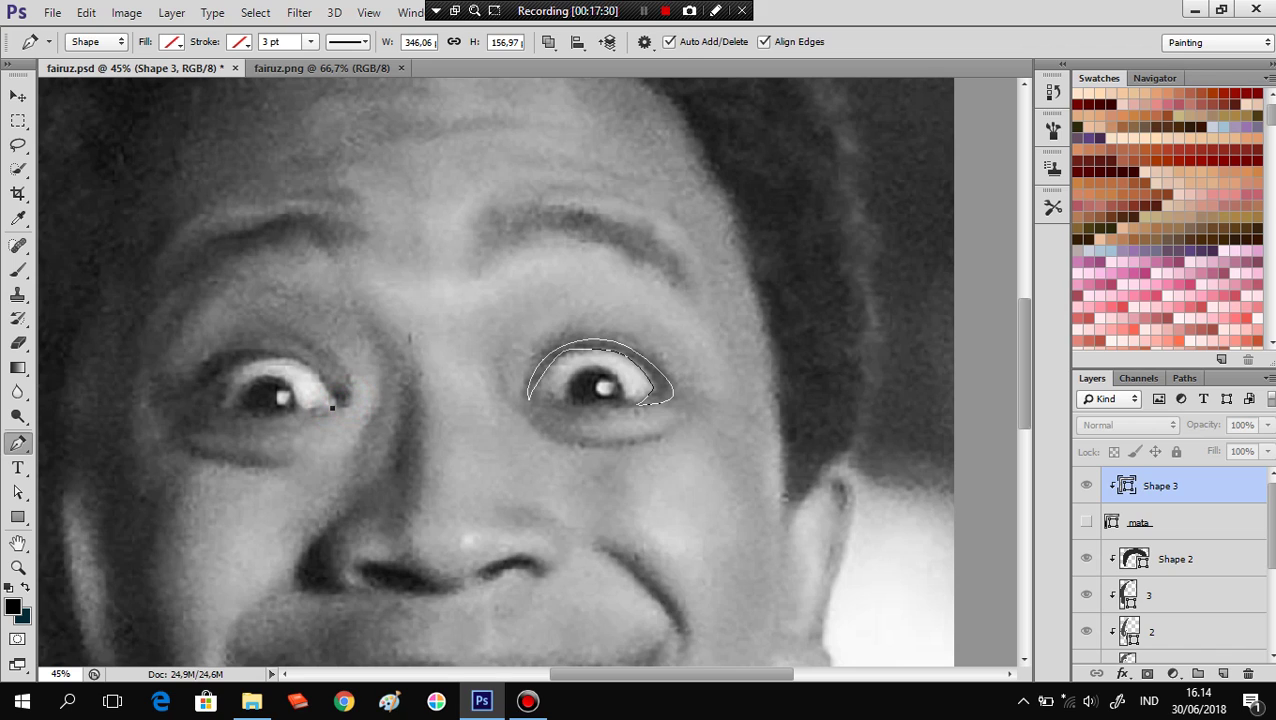
left_click(349, 403)
left_click_drag(301, 357, 275, 347)
left_click(227, 360)
left_click(196, 410)
left_click_drag(197, 411, 221, 412)
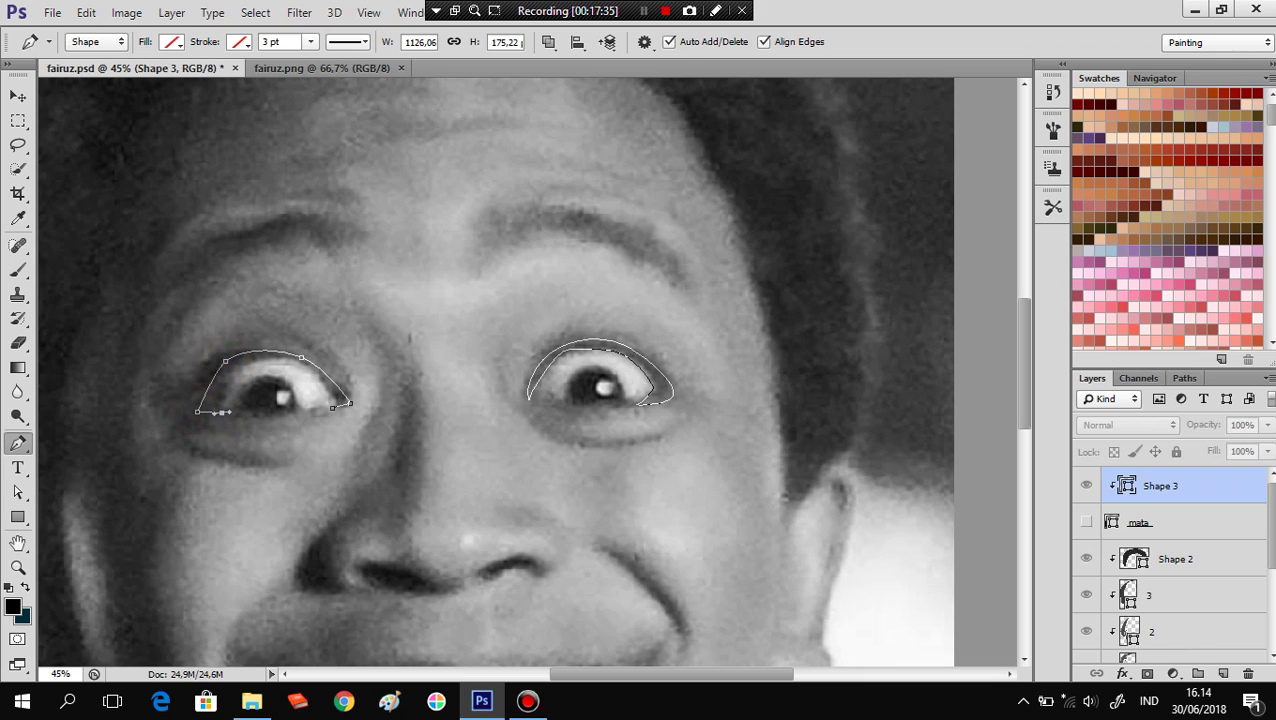
left_click(280, 411)
left_click(296, 408)
left_click(220, 411)
left_click_drag(234, 372, 215, 385)
left_click_drag(265, 352, 313, 371)
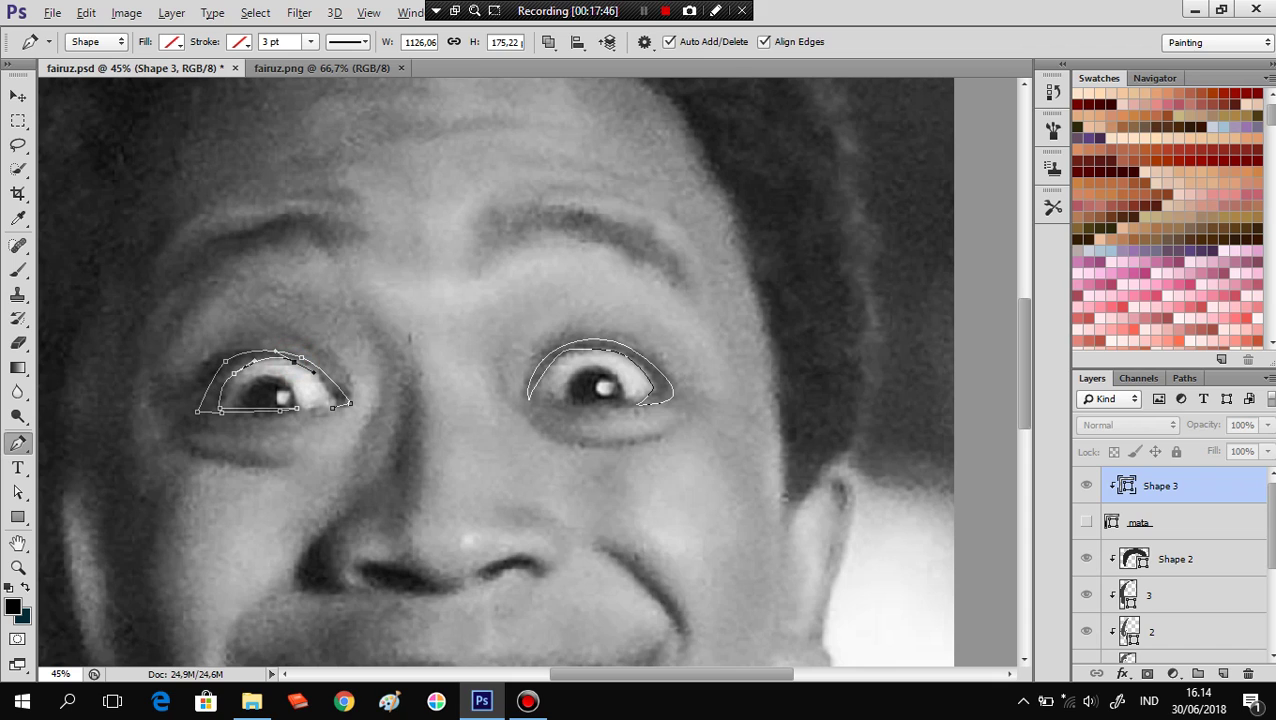
Fine-tune the right part of the left eyelid curve.
left_click(252, 362)
left_click_drag(314, 372, 330, 396)
left_click(334, 398)
left_click(334, 396)
scroll(332, 398, "up", 3)
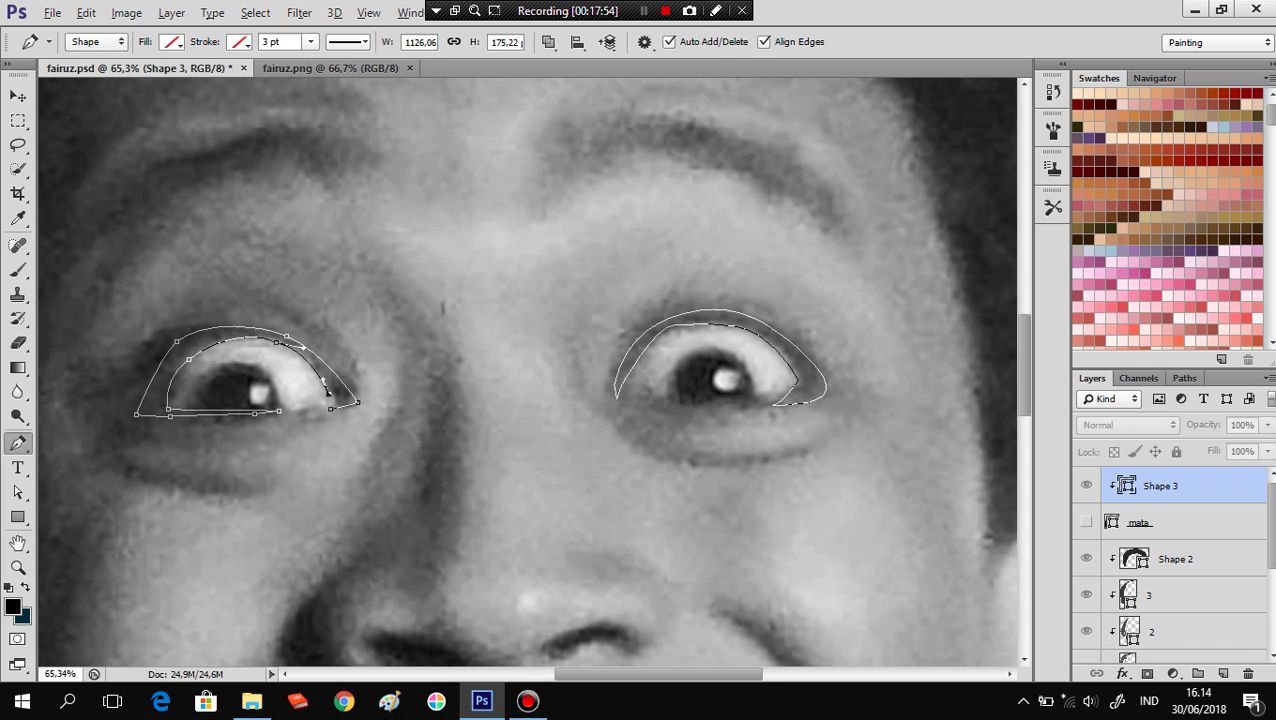
left_click(327, 380)
left_click(329, 408)
left_click(320, 407)
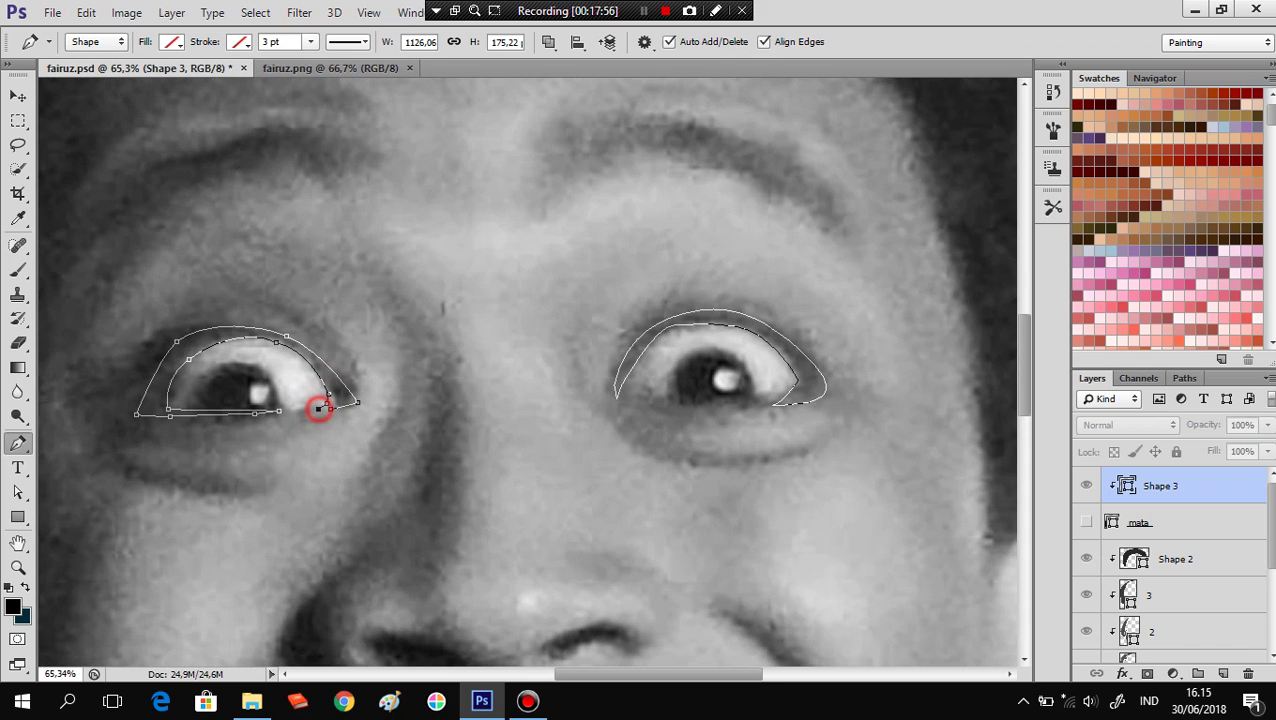
left_click(331, 409)
scroll(438, 396, "down", 3)
scroll(464, 390, "down", 1)
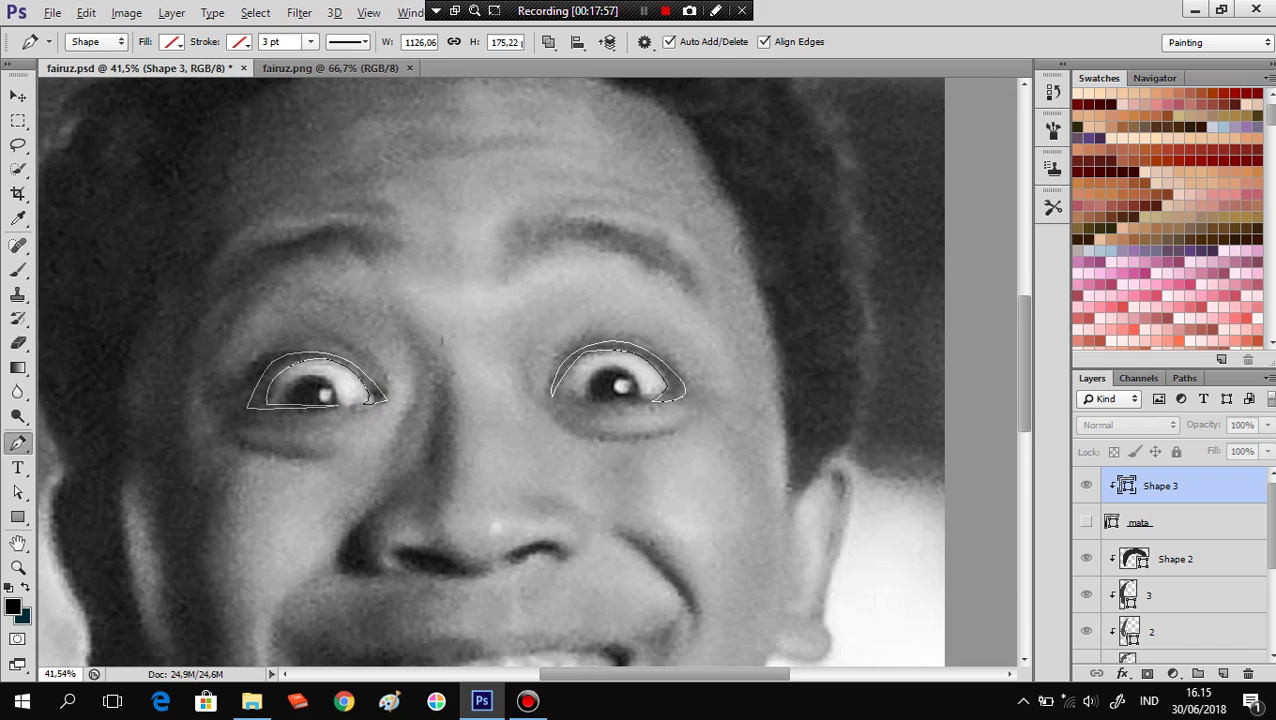
scroll(322, 400, "down", 1)
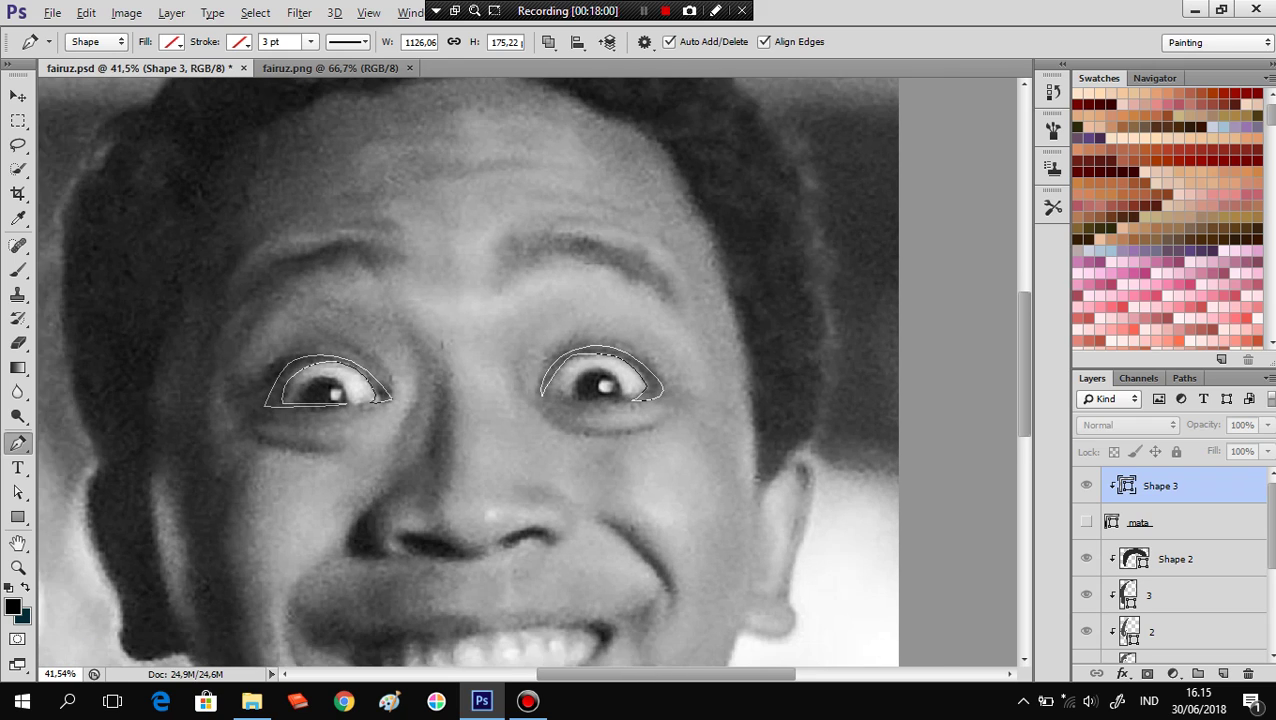
scroll(322, 400, "up", 2)
scroll(322, 400, "up", 3)
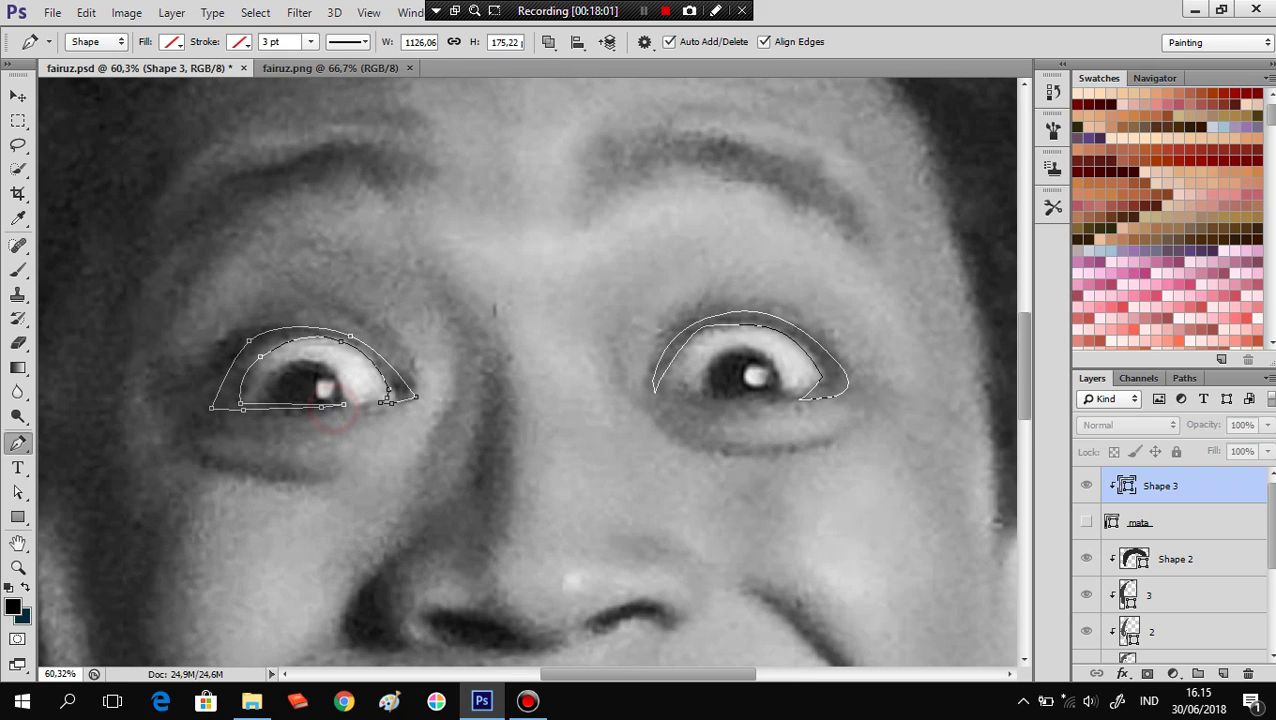
Add anchors along the left eye's lower edge and straighten that edge.
left_click(315, 402)
left_click(344, 405)
left_click(318, 411)
left_click_drag(317, 412, 314, 413)
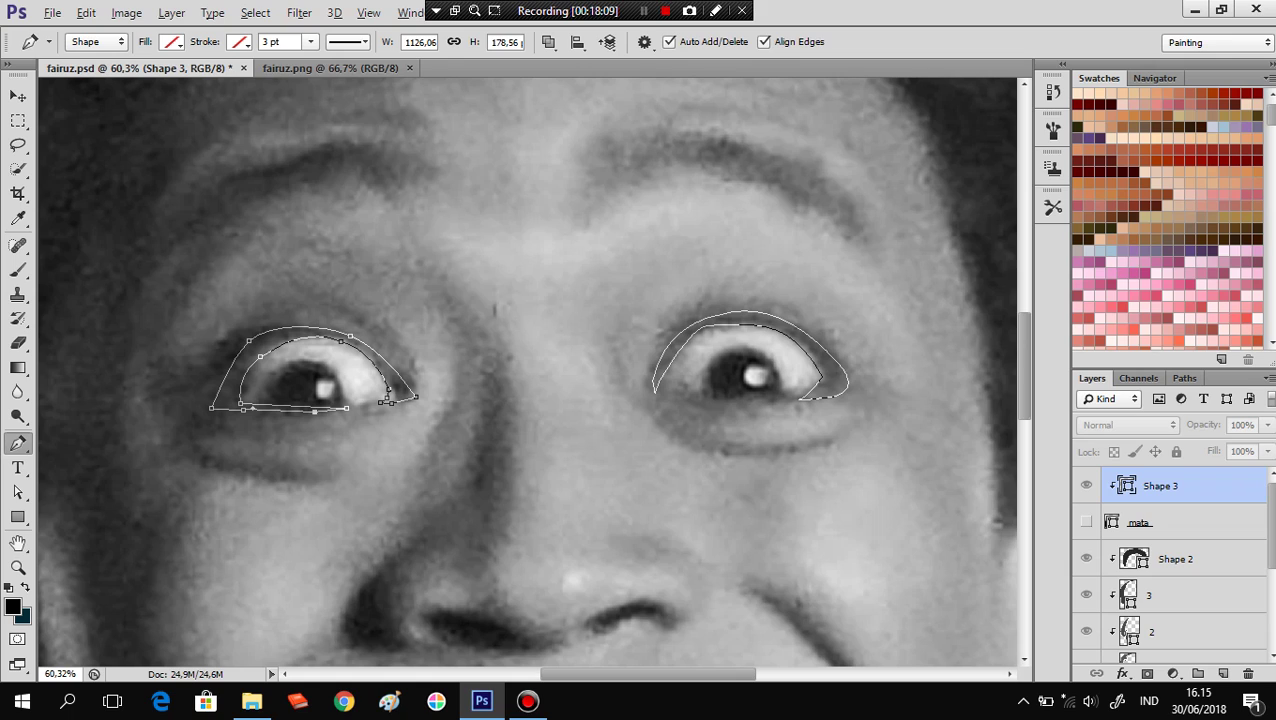
left_click(347, 409)
left_click(272, 409)
left_click_drag(259, 409, 300, 408)
Give the Shape 3 eyelid outlines a solid black fill.
left_click(171, 41)
left_click(97, 80)
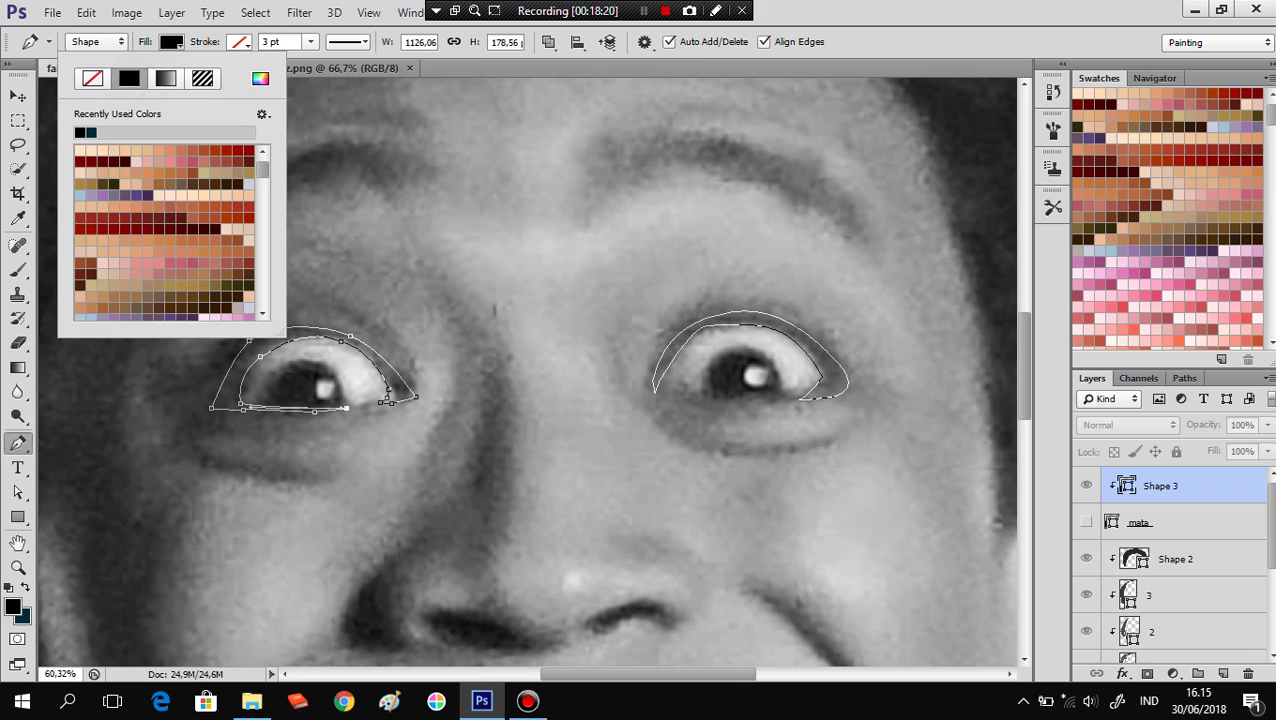
key("Return")
Show the mata layer and change its fill to light grey c0bfbf.
left_click(1086, 522)
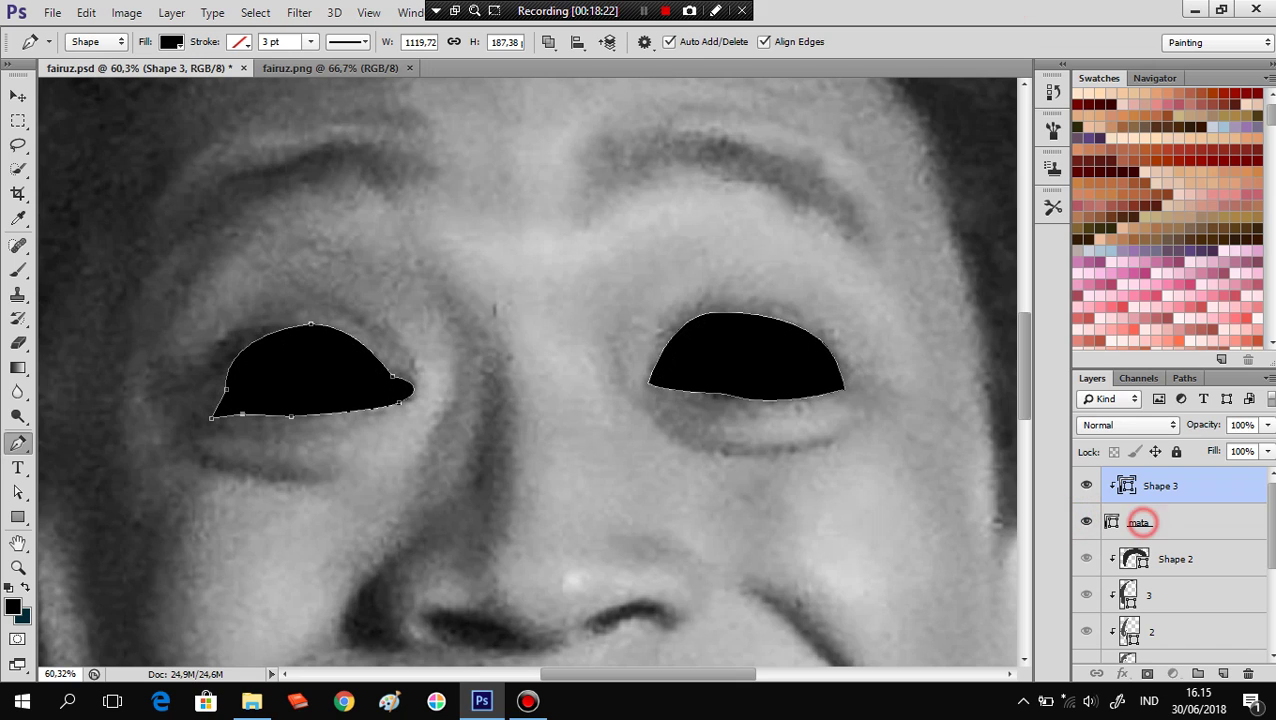
double_click(1111, 522)
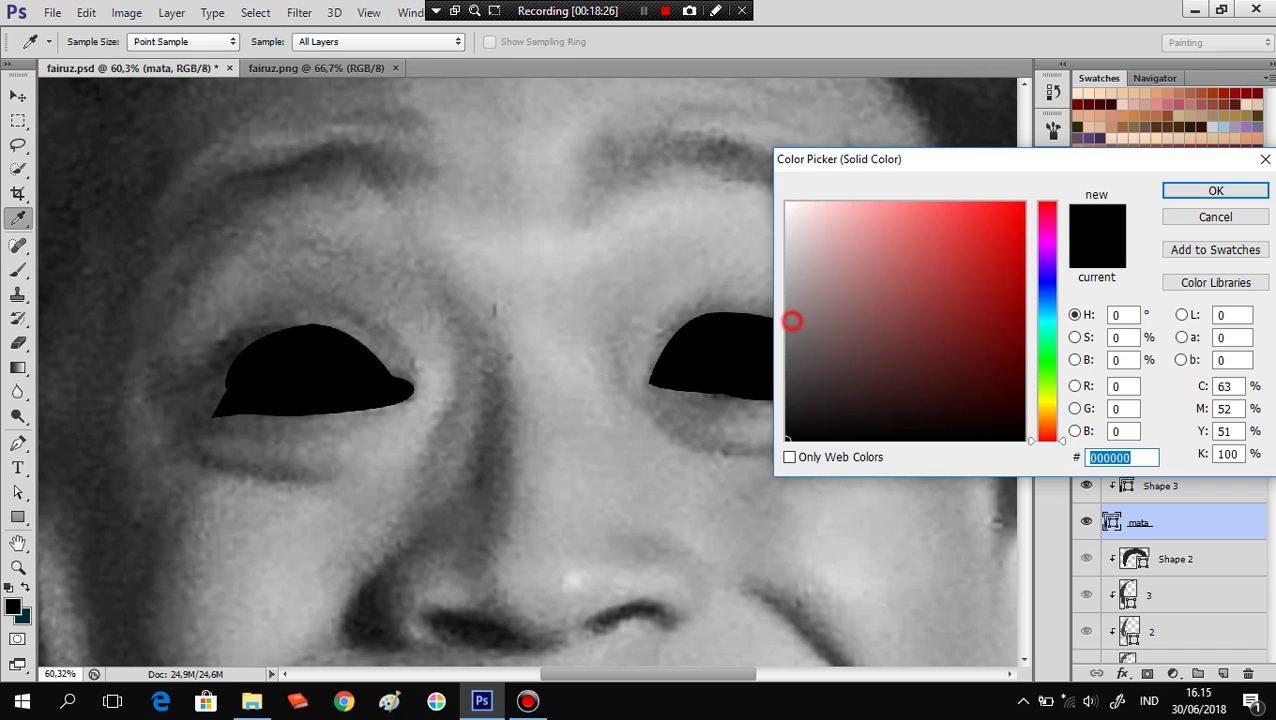
left_click_drag(792, 318, 788, 261)
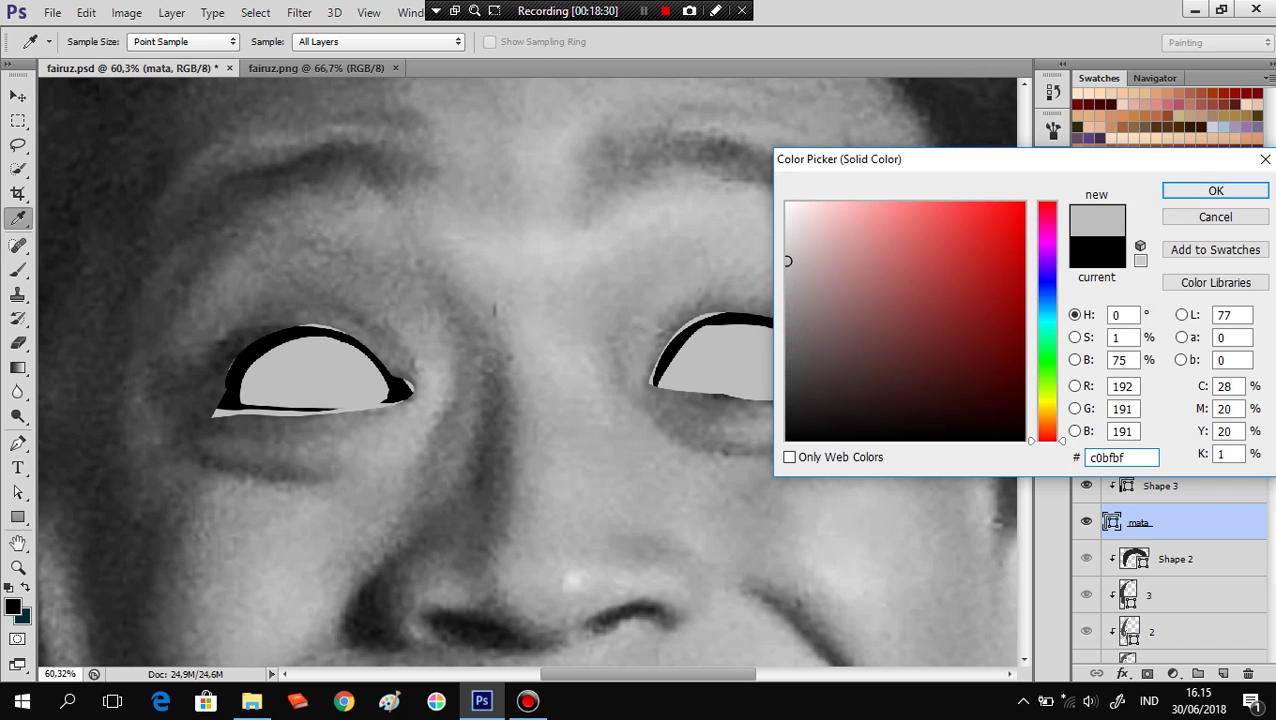
left_click(1214, 190)
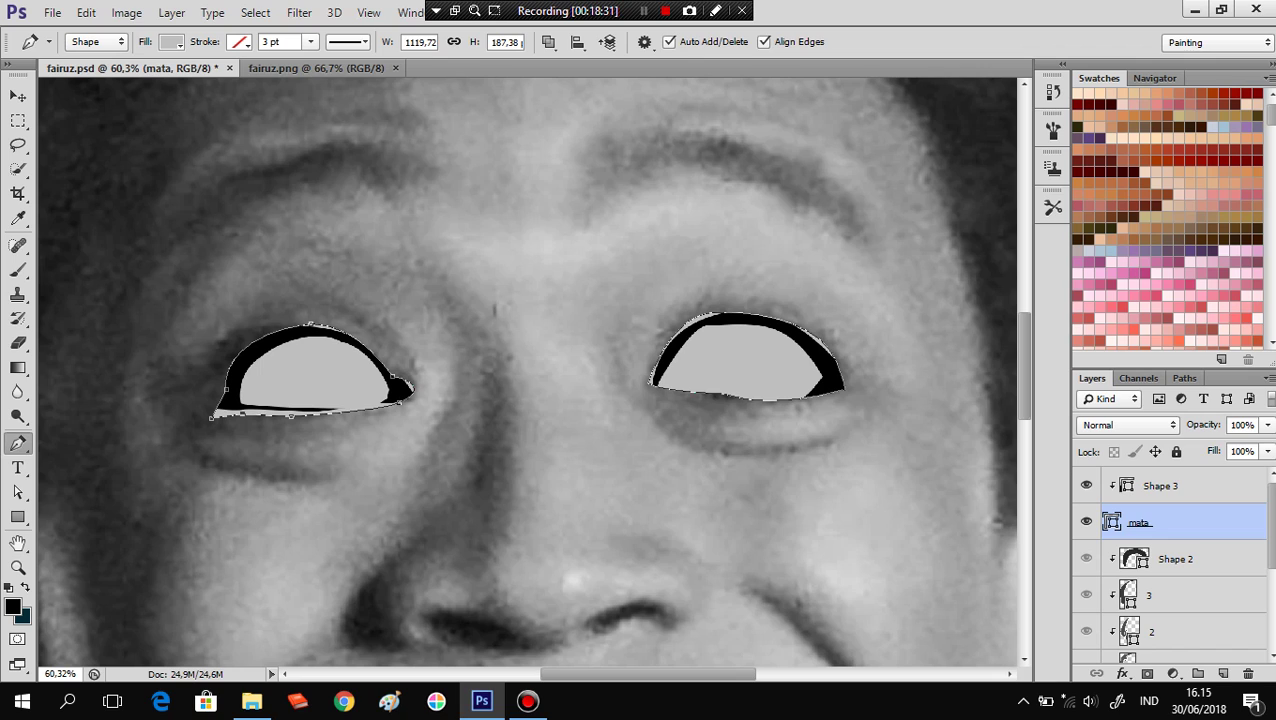
left_click(1177, 493)
Shift the right eyelid's inner corner slightly left and extend its outer corner curve.
left_click(716, 318)
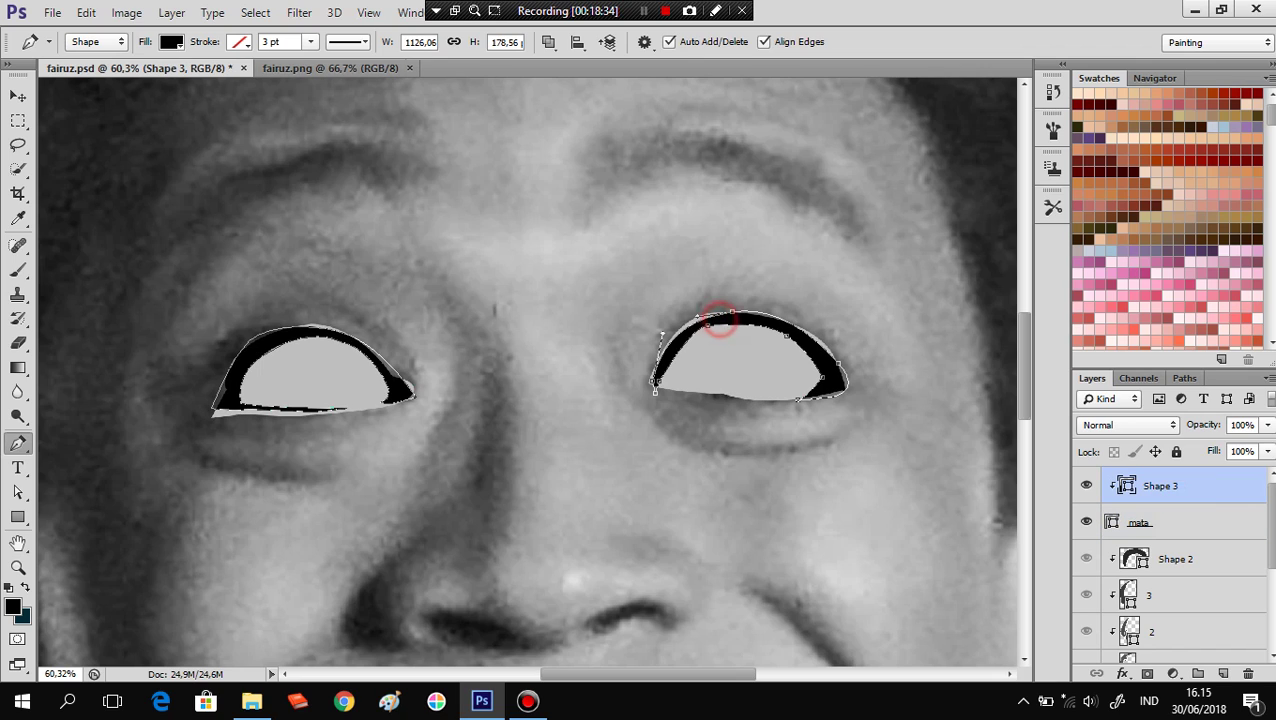
left_click(692, 334)
left_click(692, 318)
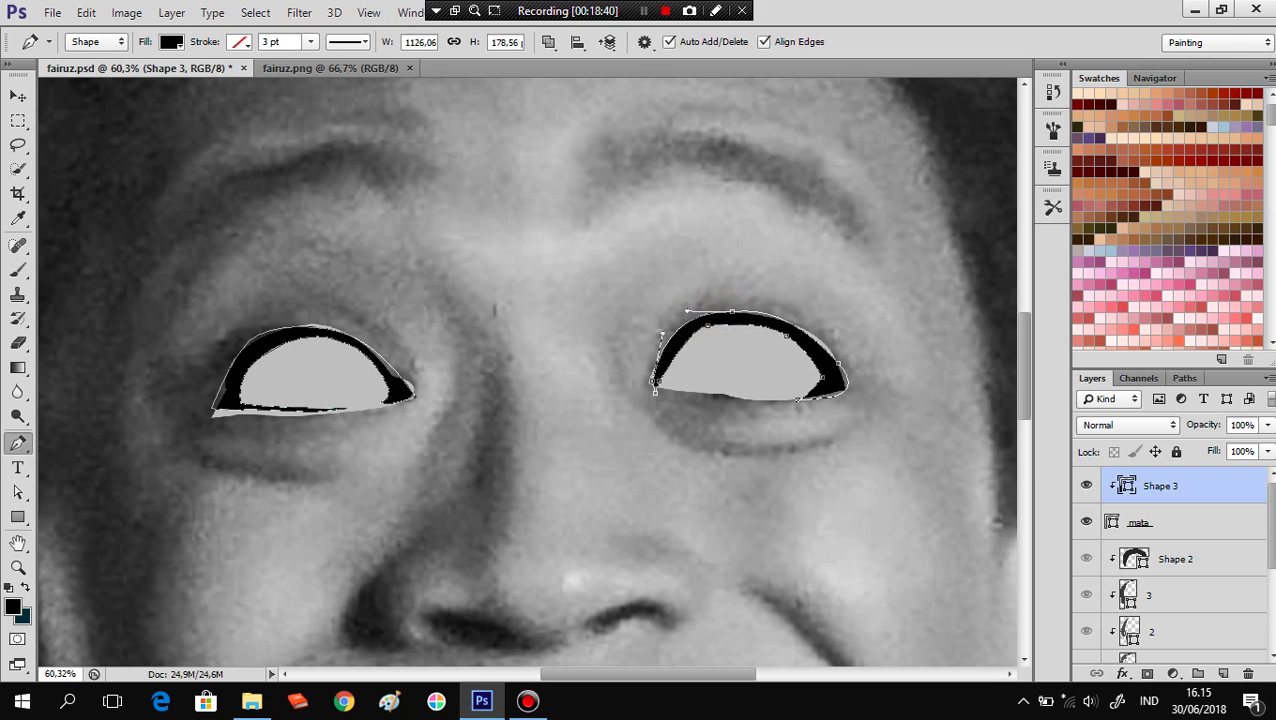
left_click_drag(652, 382, 671, 395)
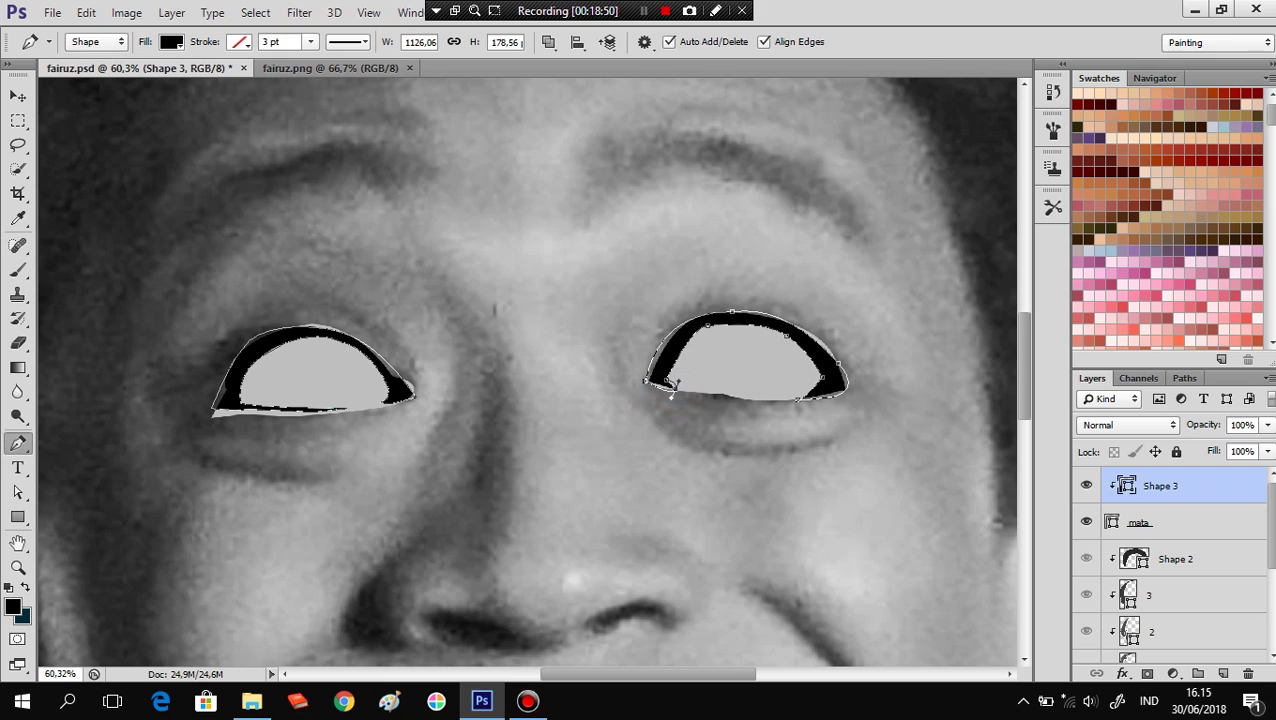
left_click_drag(671, 390, 671, 396)
mouse_move(839, 355)
left_mouse_down()
mouse_move(880, 407)
mouse_move(848, 389)
left_mouse_up()
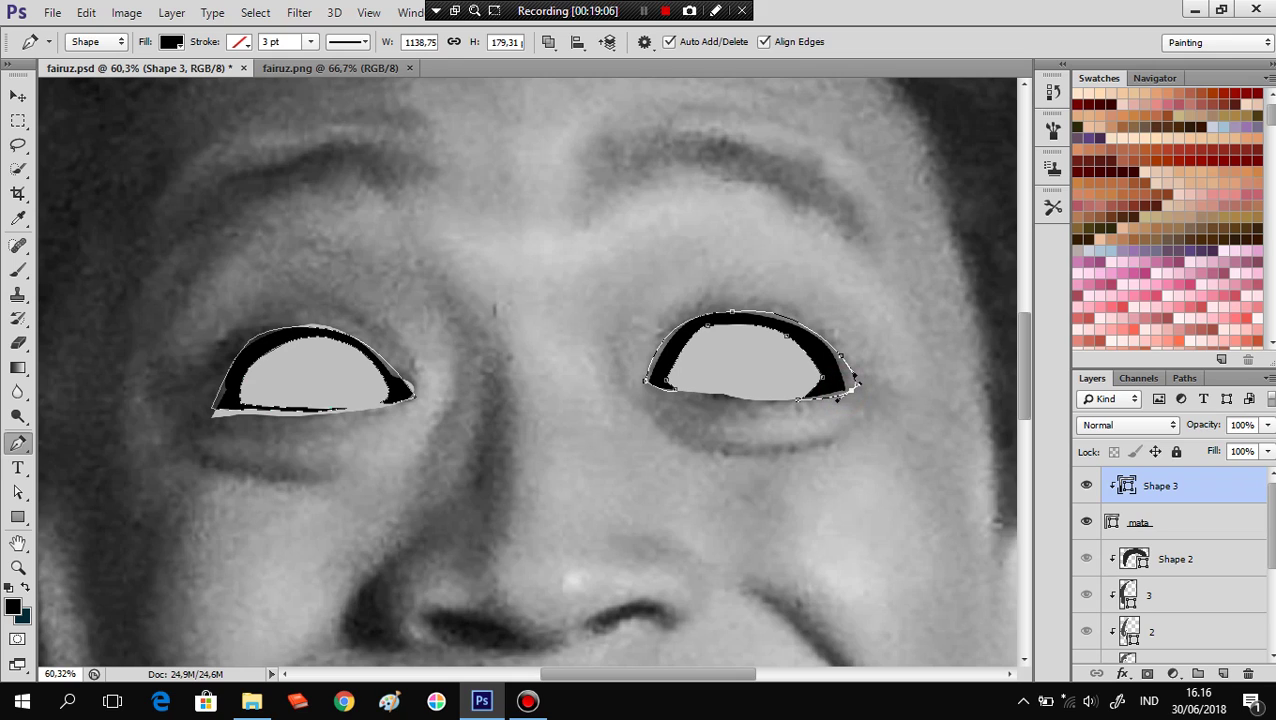
Reshape the left eyelid's outer corner and lower edge with new anchors.
left_click(399, 364)
left_click_drag(414, 395, 424, 393)
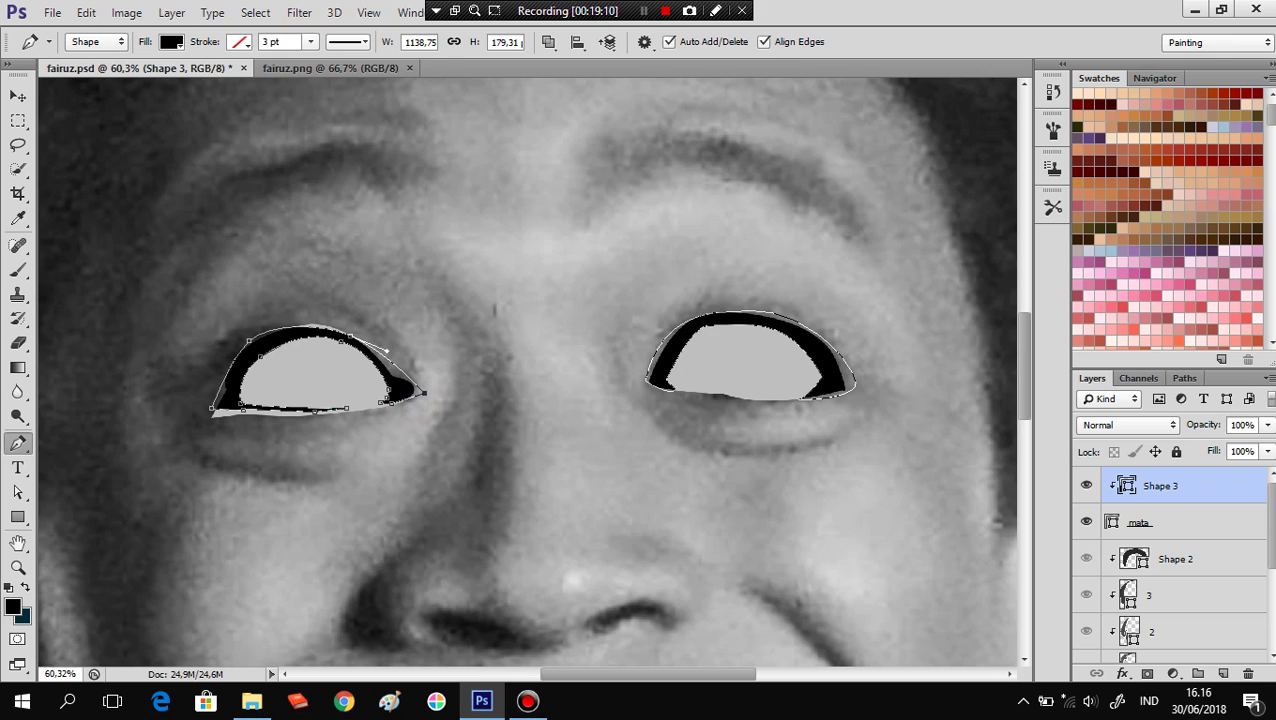
left_click(377, 405)
left_click(393, 405)
left_click_drag(211, 408, 204, 423)
left_click(236, 418)
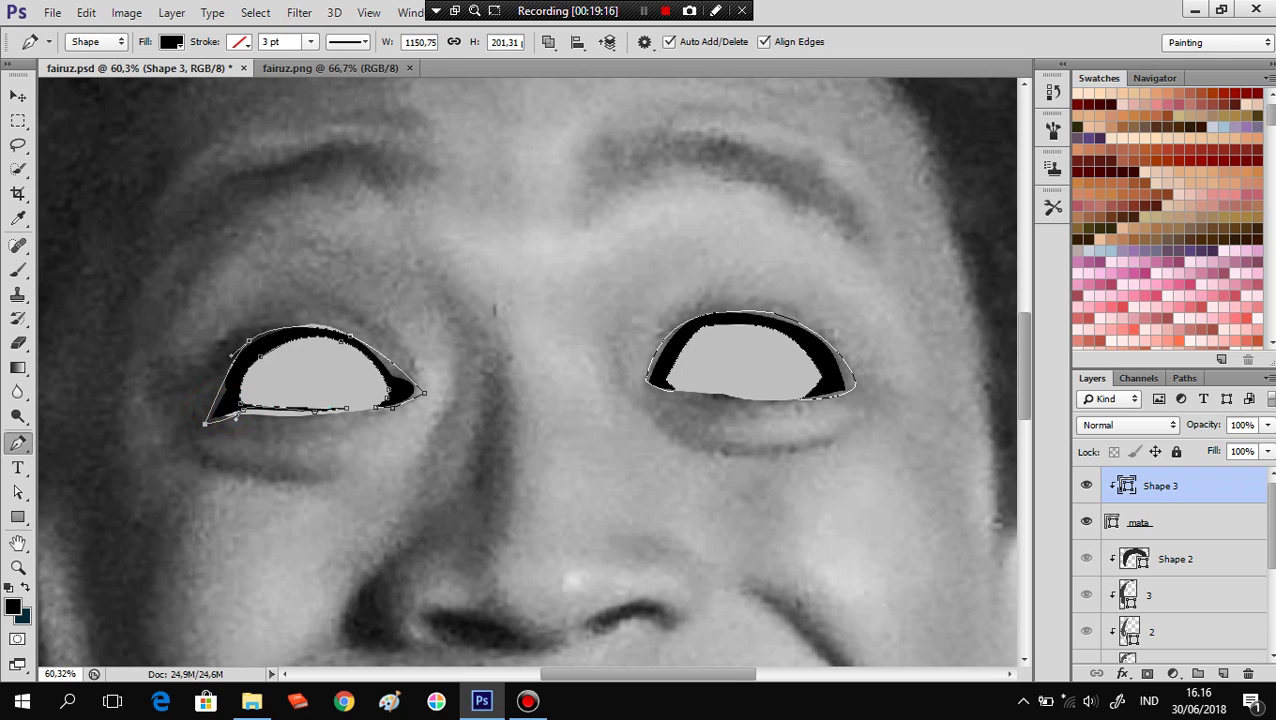
left_click_drag(236, 418, 226, 424)
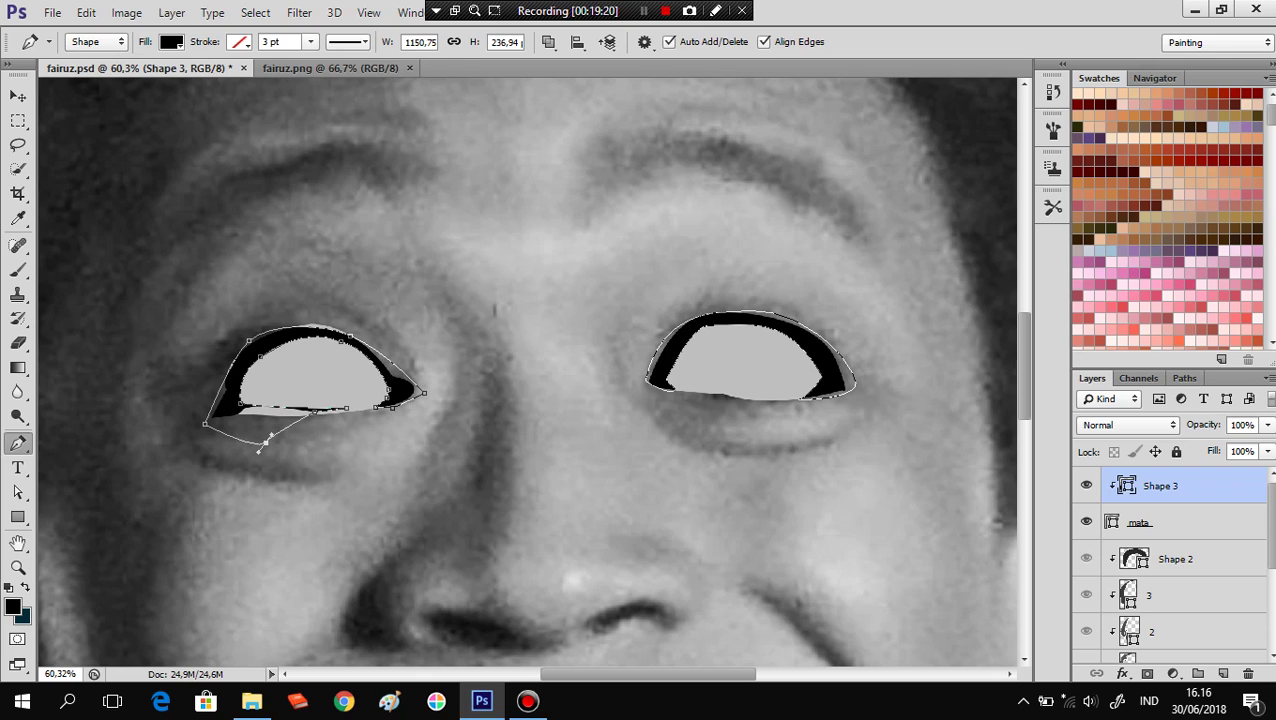
key("ctrl+z")
left_click_drag(313, 411, 315, 427)
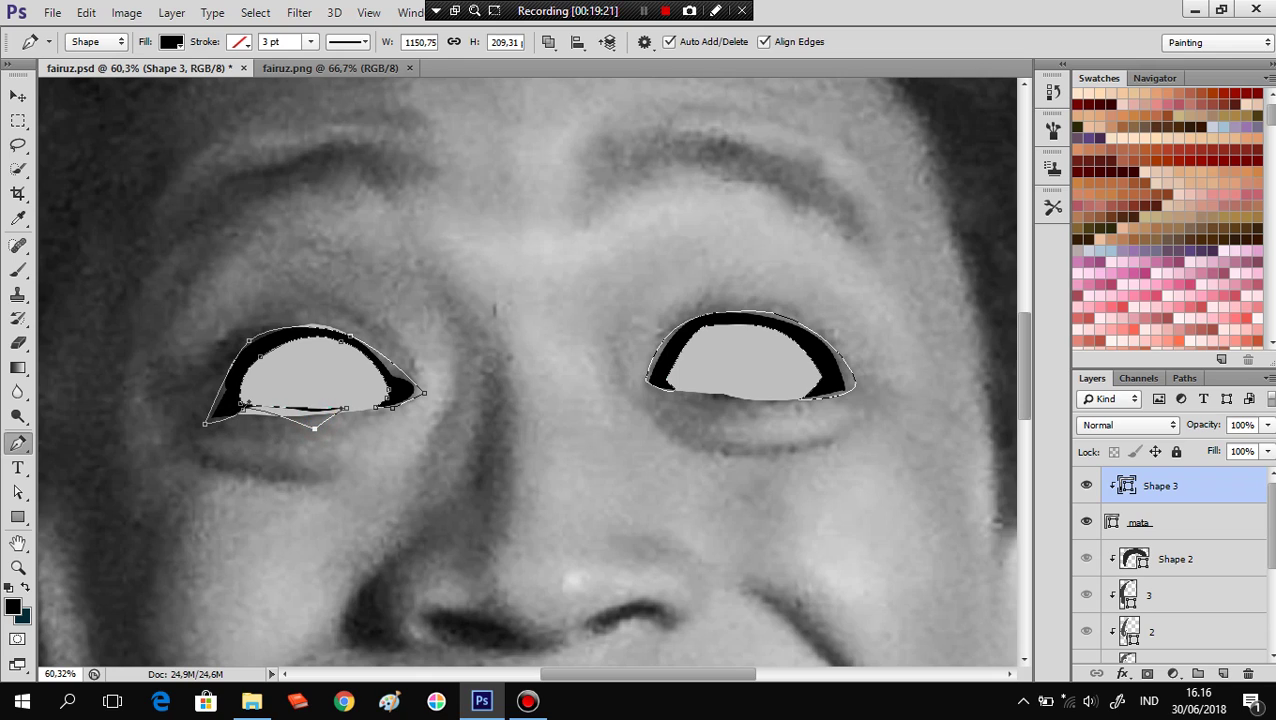
left_click_drag(238, 437, 238, 438)
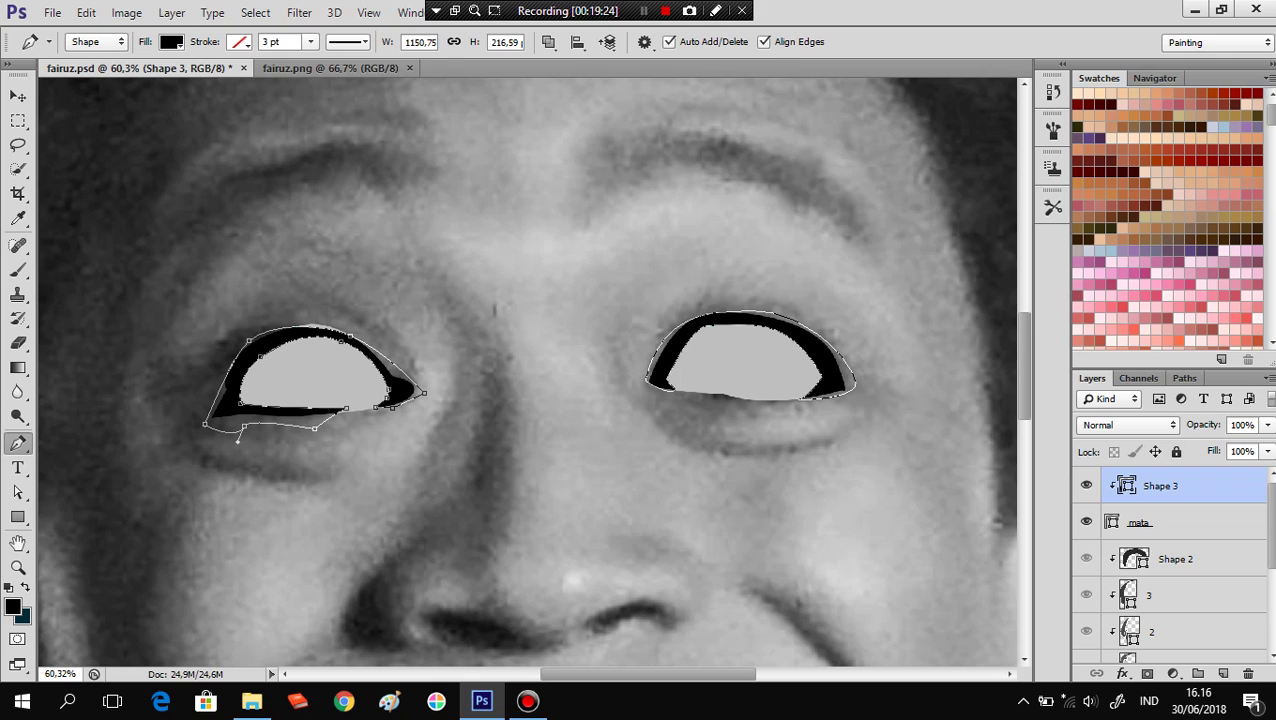
Reshape the left eyelid's upper curve on Shape 3.
left_click(349, 335)
left_click_drag(313, 321, 326, 305)
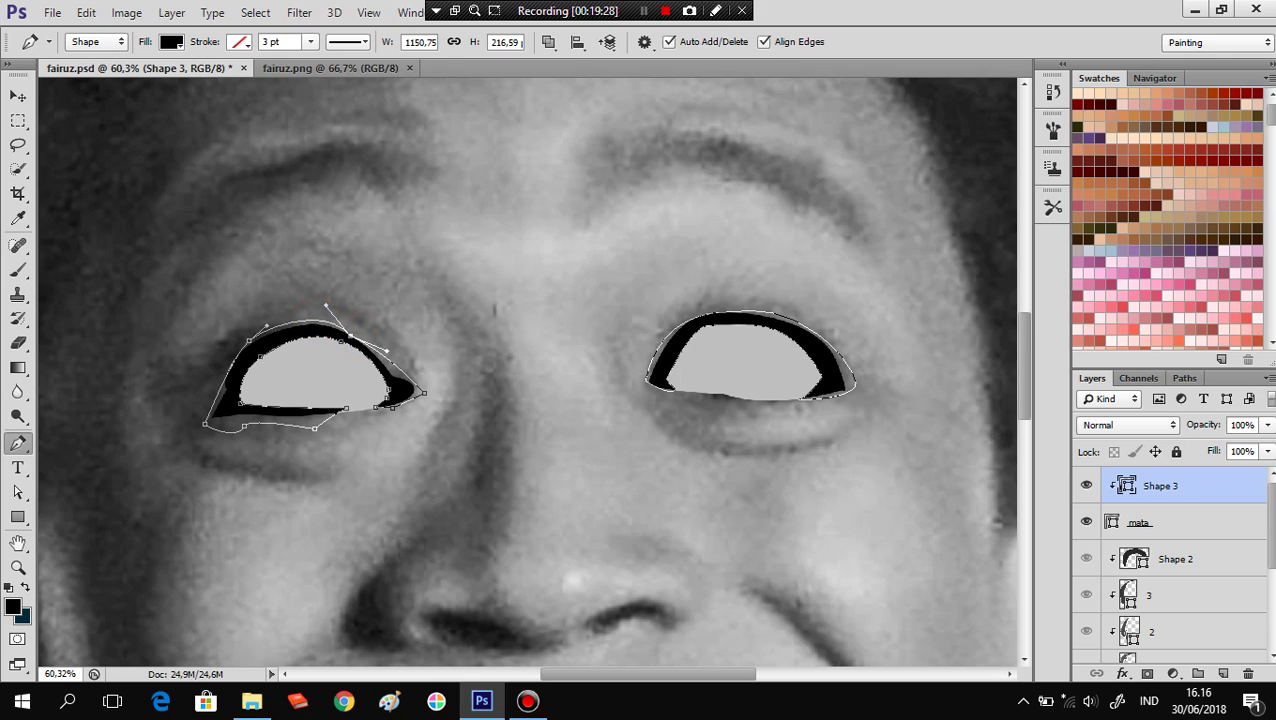
left_click(1170, 560)
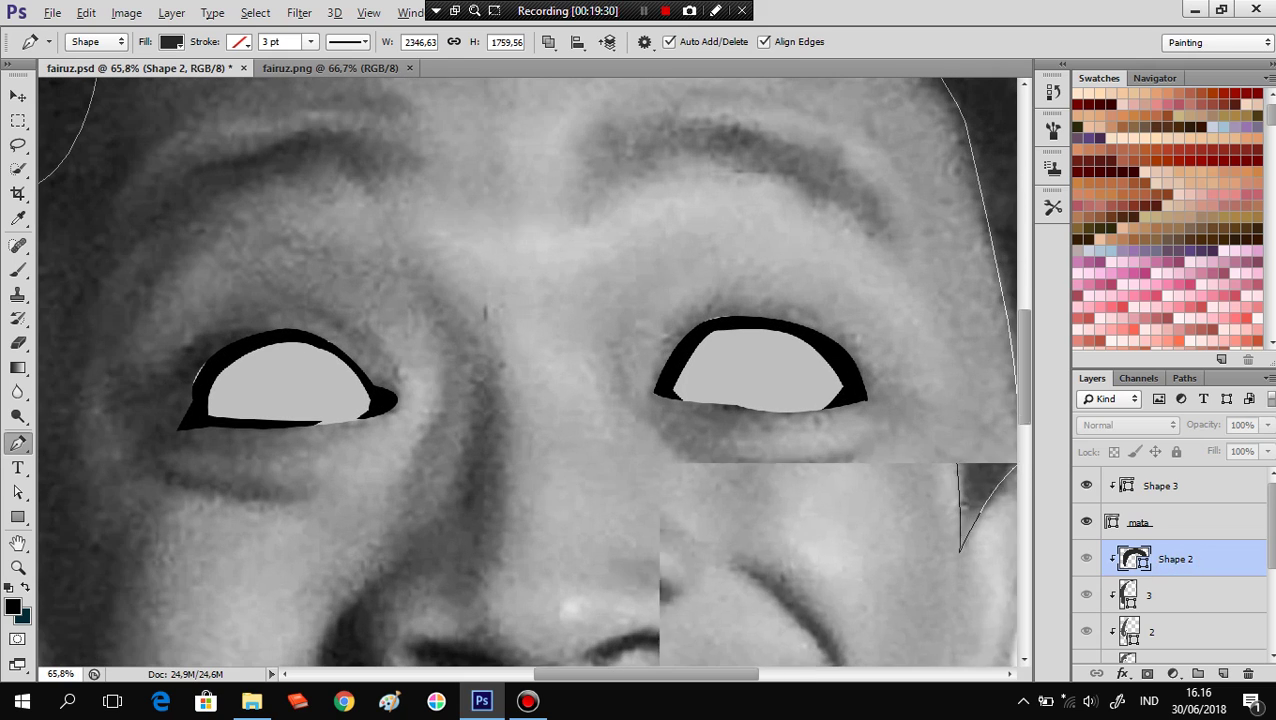
left_click(1165, 488)
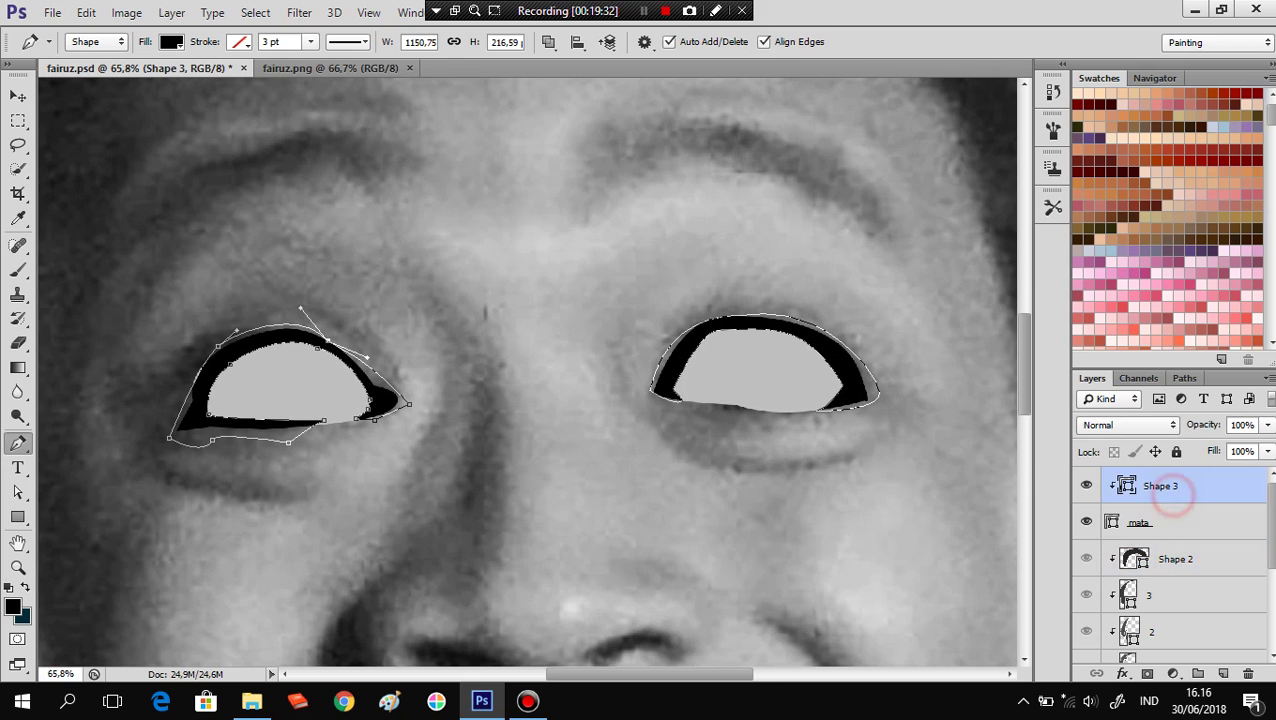
left_click(200, 366)
left_click_drag(200, 366, 184, 365)
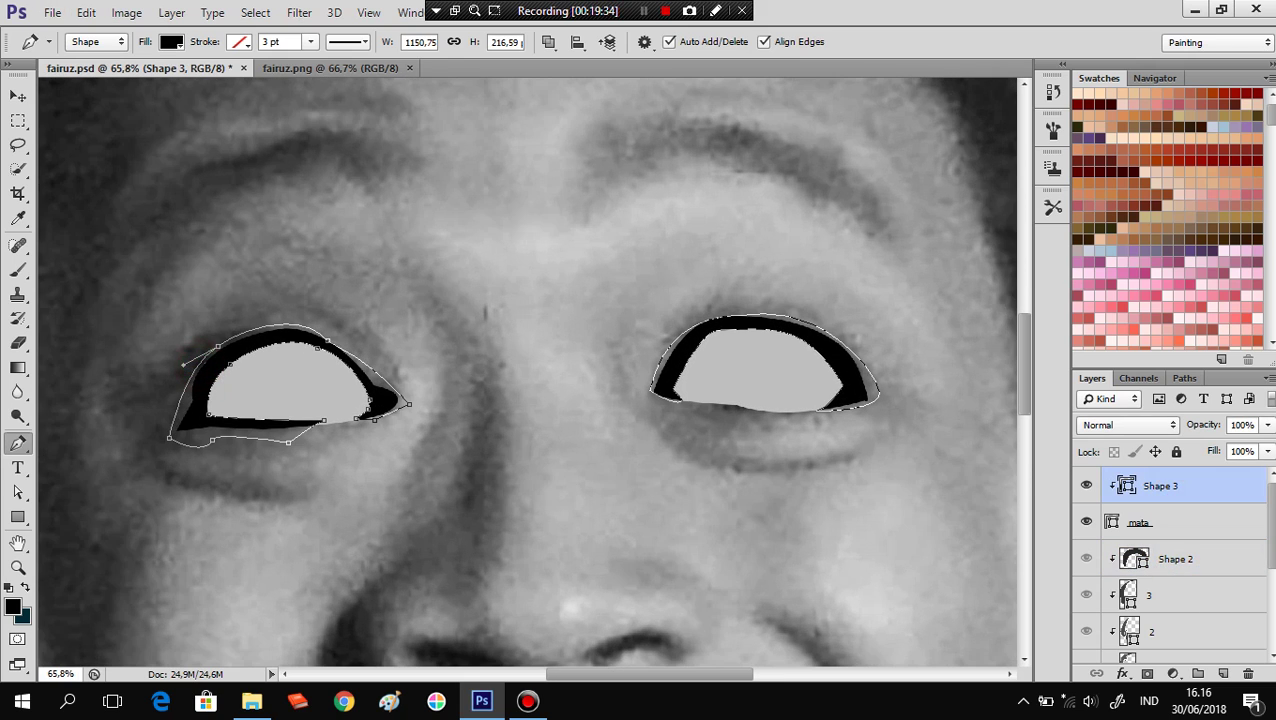
Hide the mata eye-white layer along with its clipped eyelid shapes.
key("ctrl+F8")
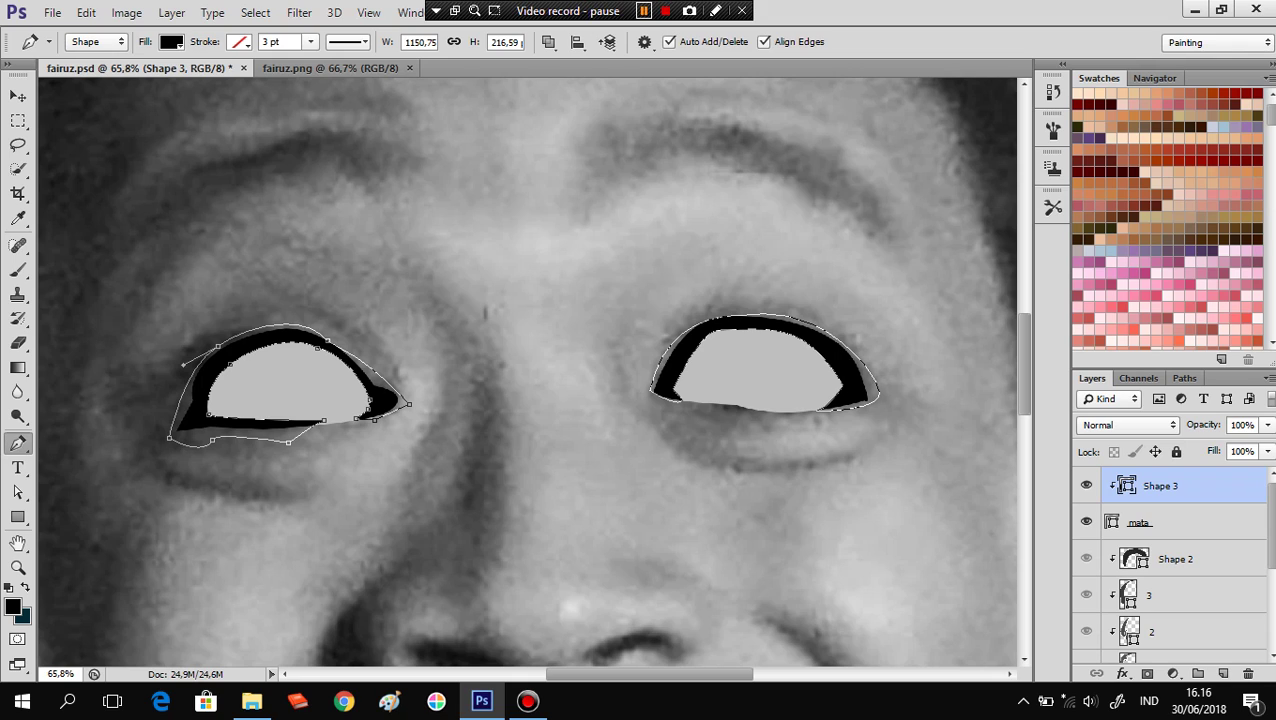
key("ctrl+F8")
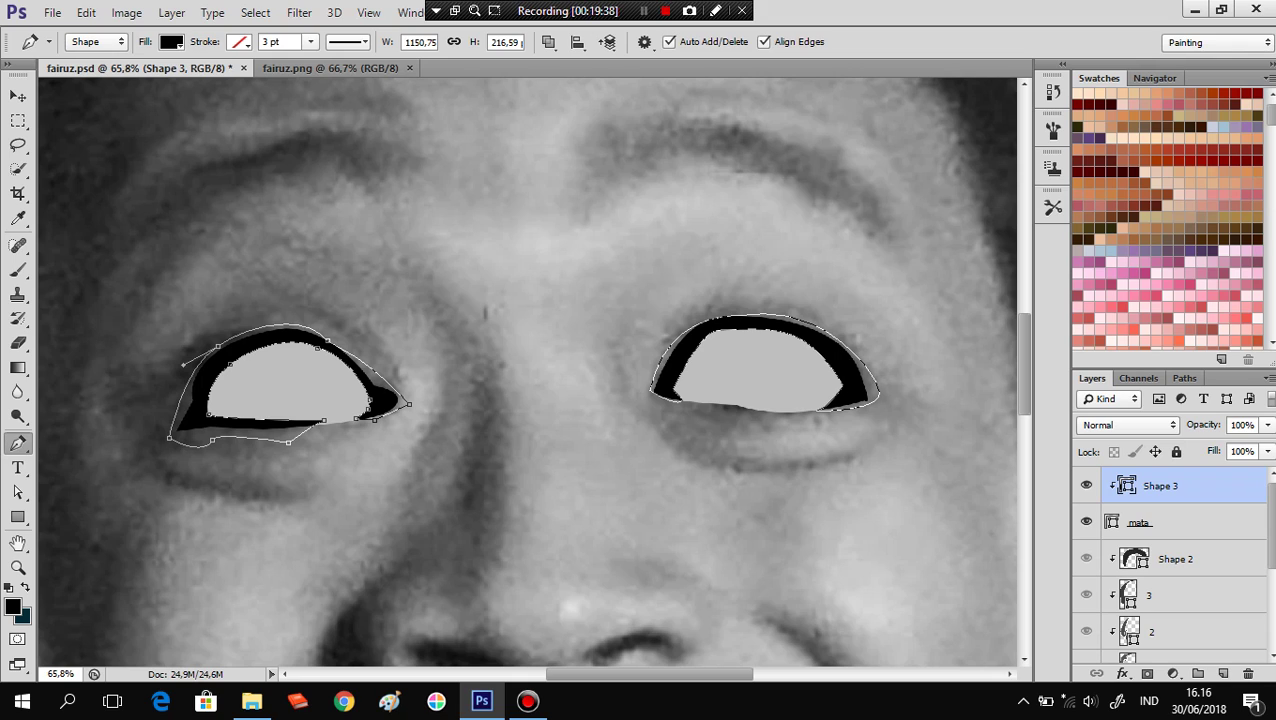
left_click(1150, 522)
left_click(1086, 522)
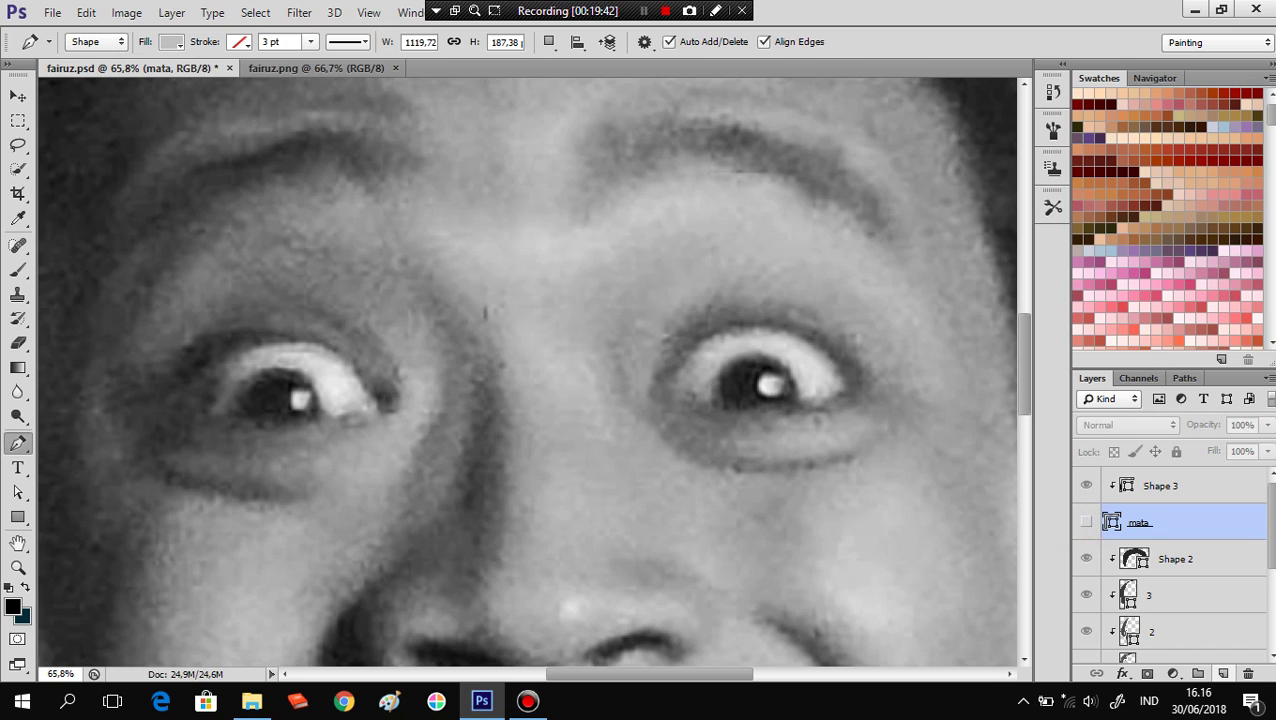
Add a layer above Shape 3 and trace a closed pupil outline over the left eye.
left_click(1165, 486)
left_click(1222, 672)
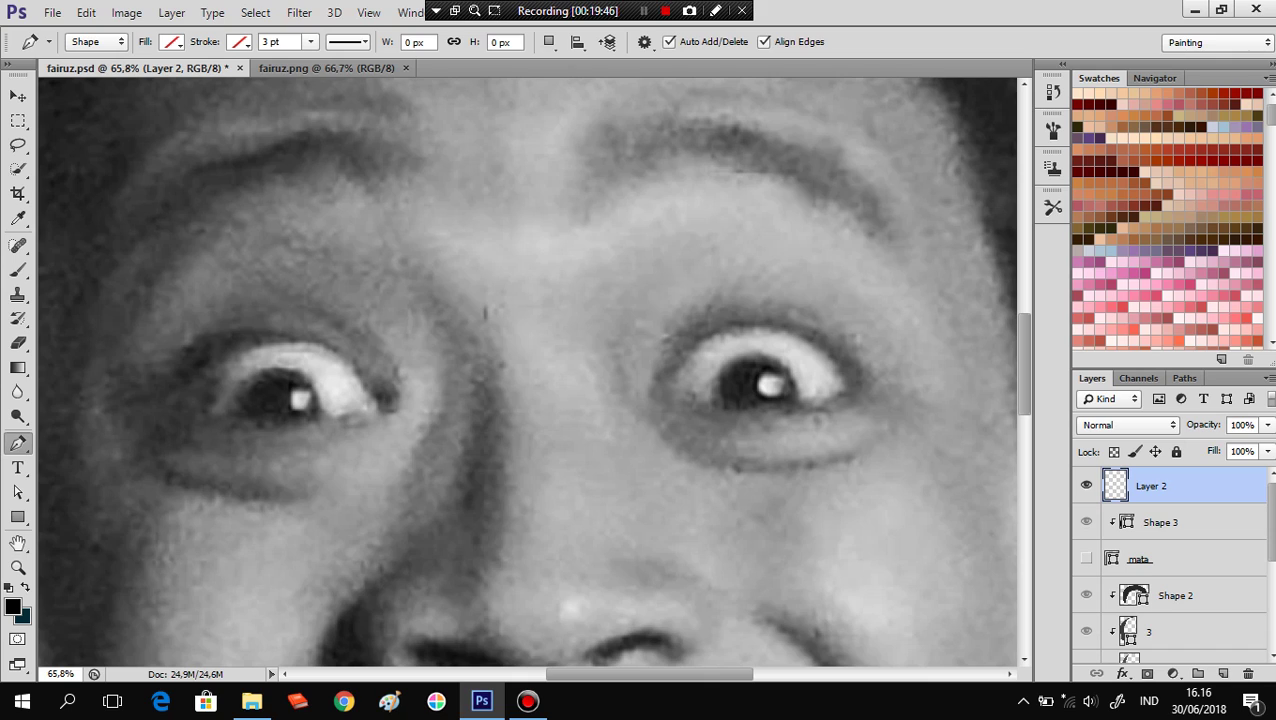
left_click(243, 410)
left_click_drag(266, 381, 281, 381)
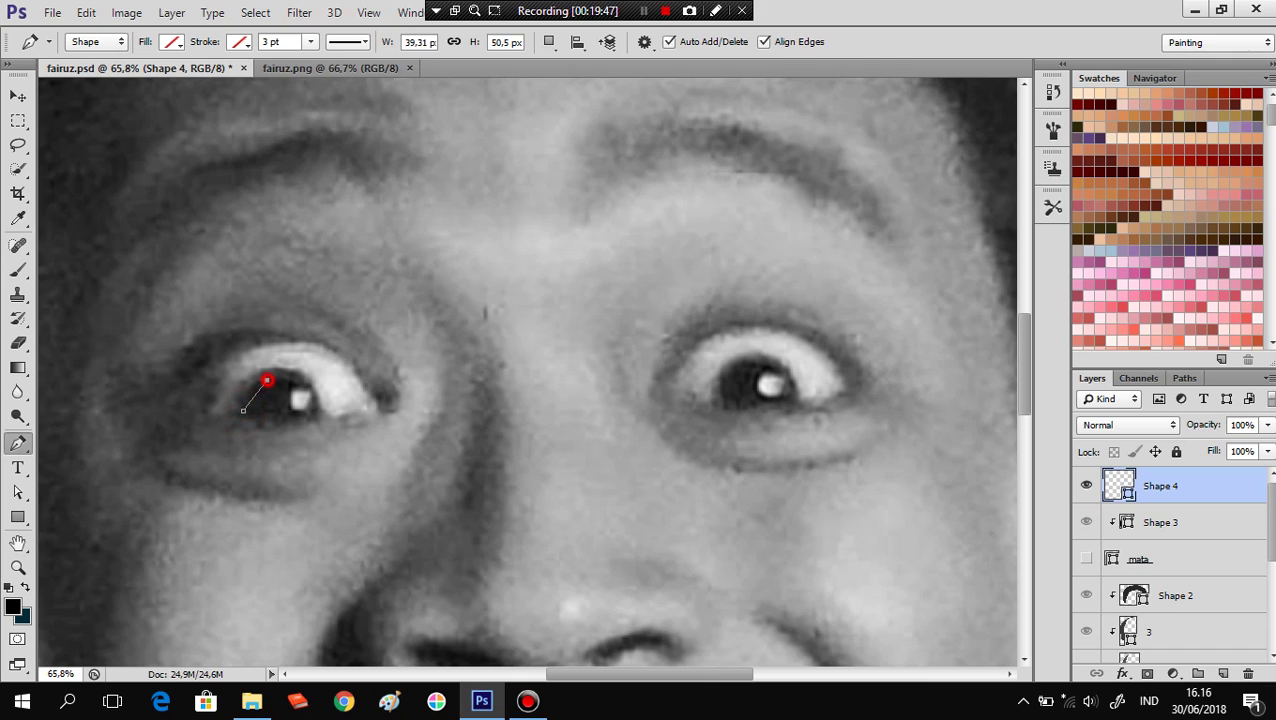
key("ctrl+z")
left_click_drag(279, 378, 313, 378)
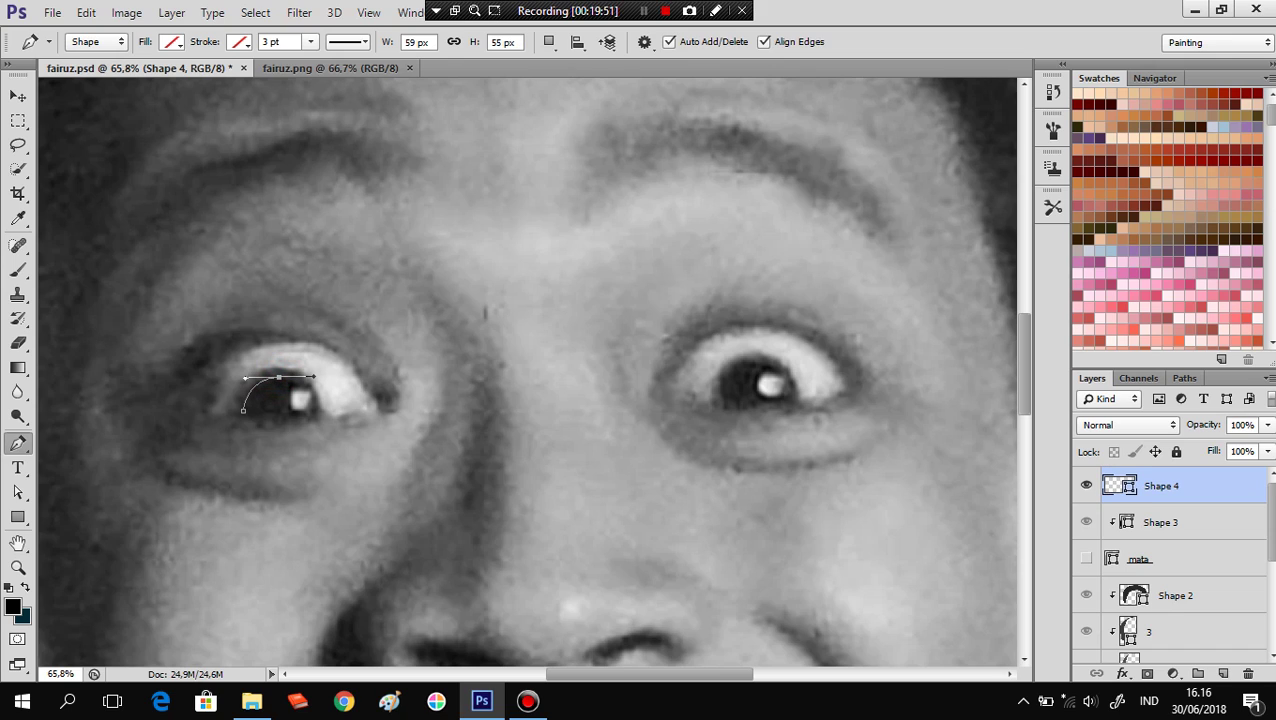
left_click(314, 412)
left_click_drag(243, 410, 272, 430)
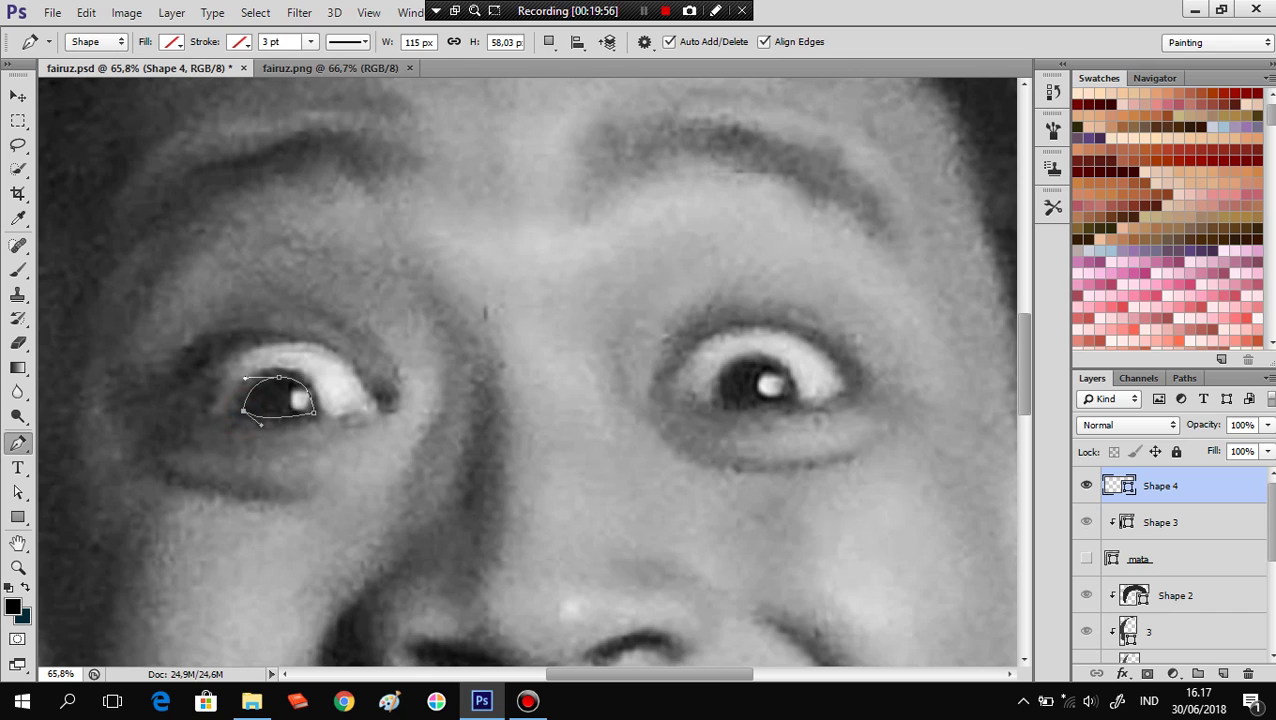
key("Return")
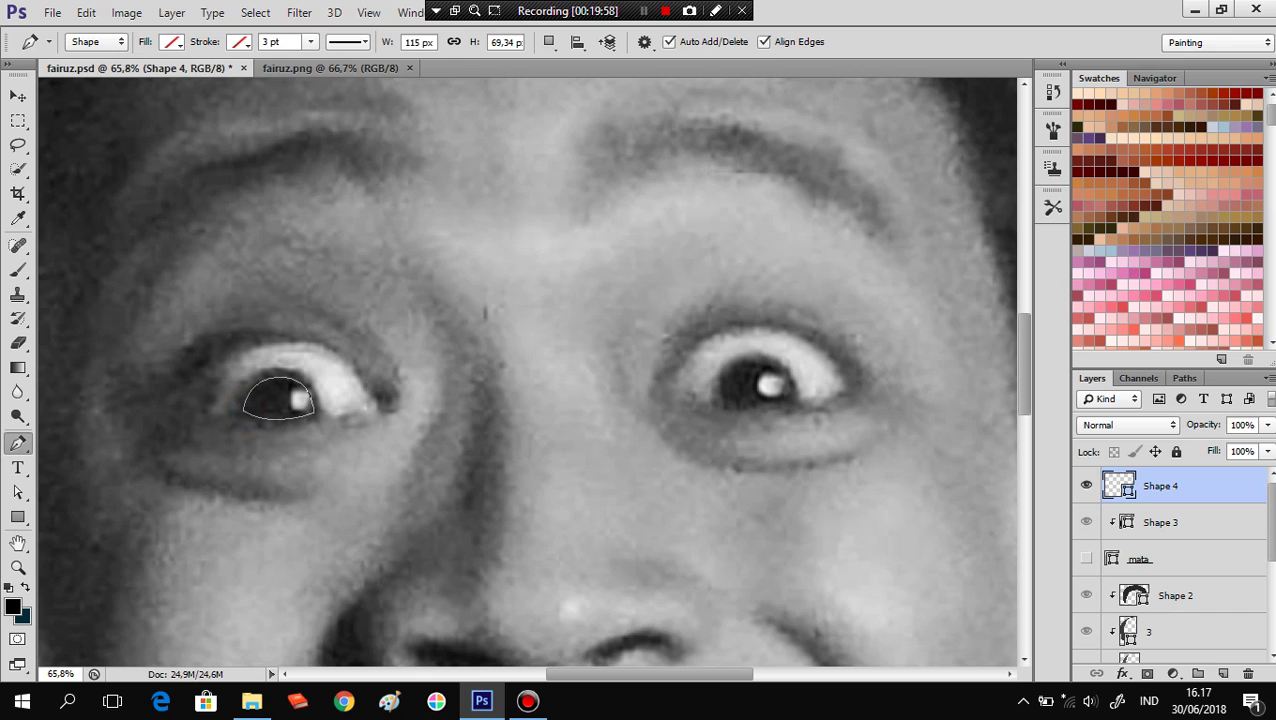
Switch to Combine Shapes, trace the right pupil outline, then add Layer 2 above Shape 3.
left_click(548, 42)
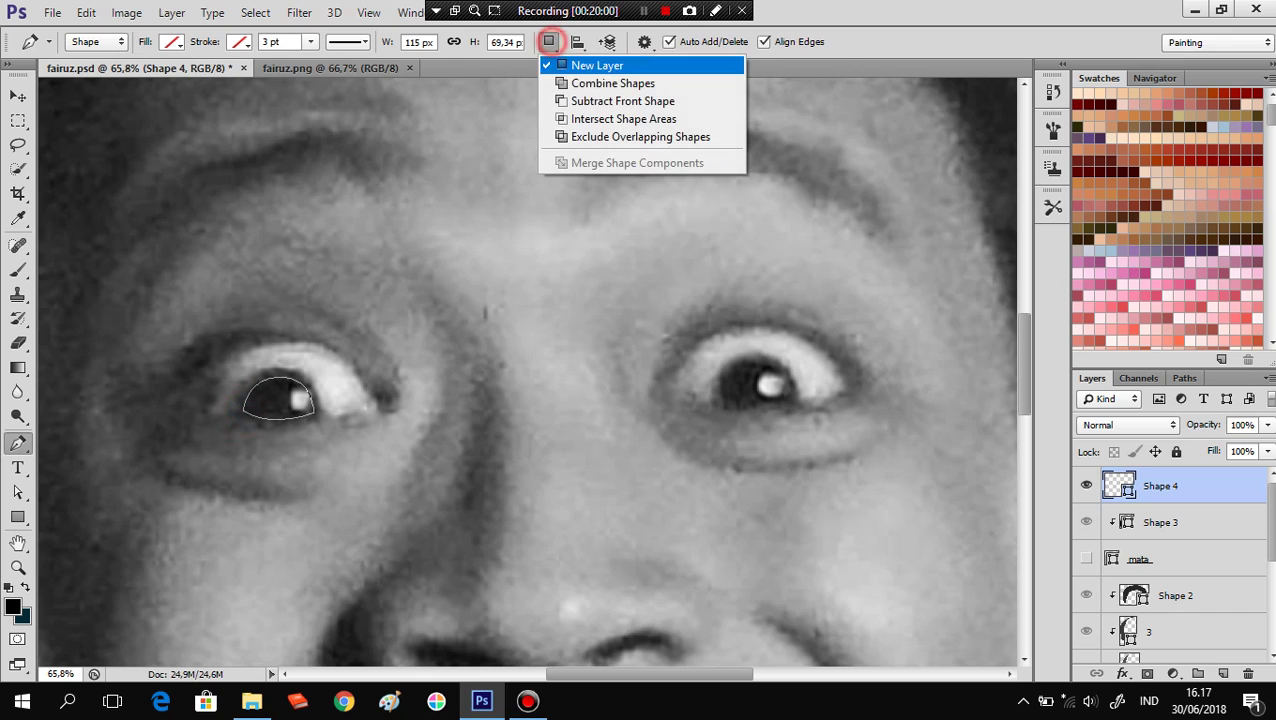
left_click(600, 80)
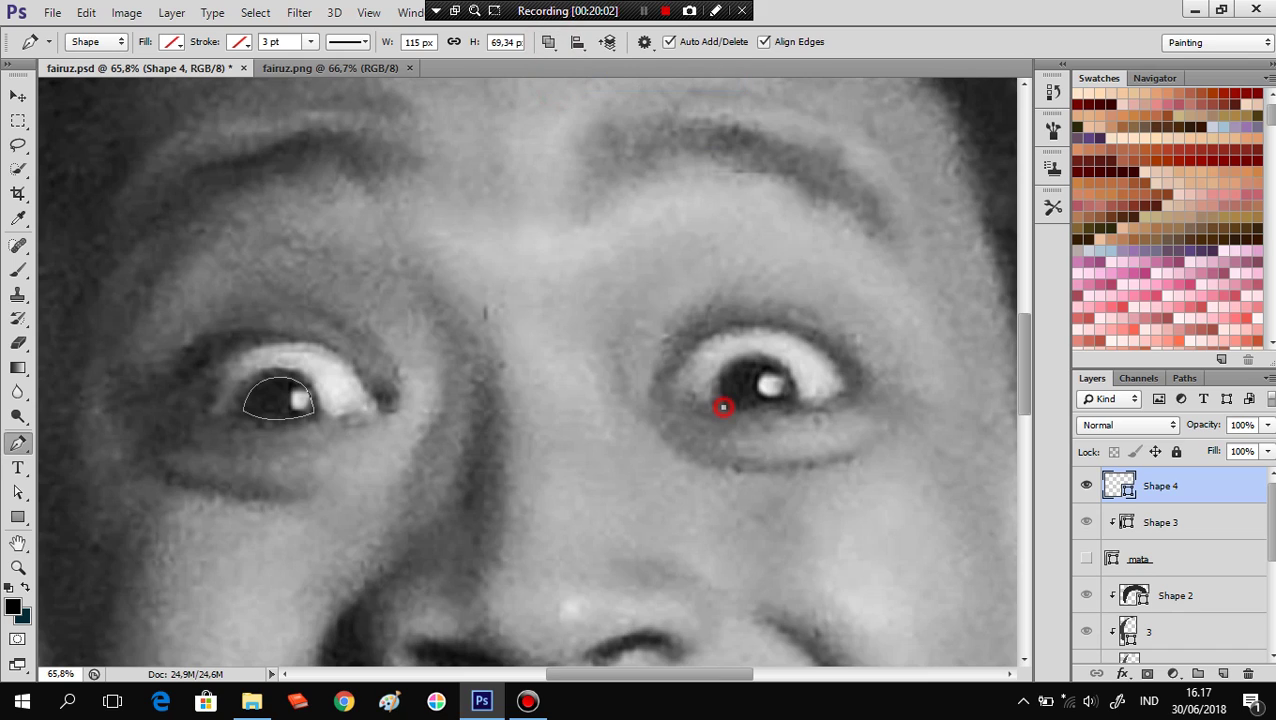
left_click_drag(751, 362, 794, 362)
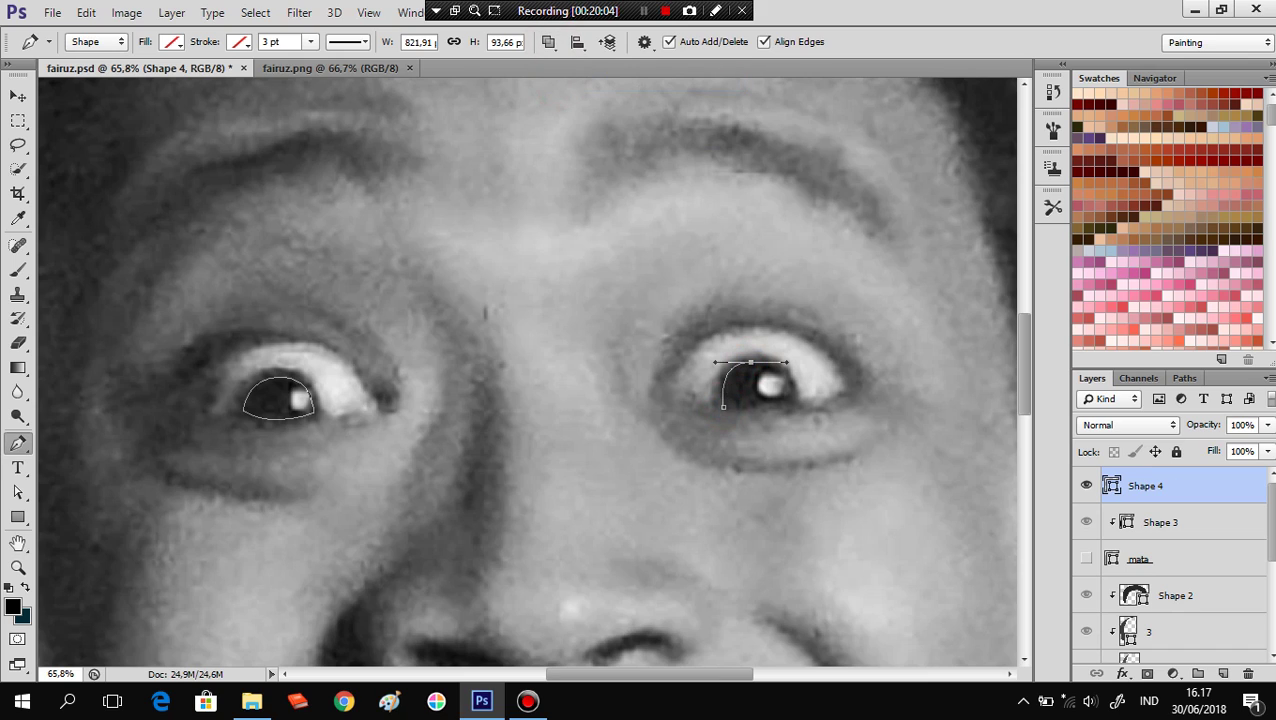
left_click(792, 398)
left_click_drag(723, 406, 769, 415)
key("Return")
left_click(1190, 524)
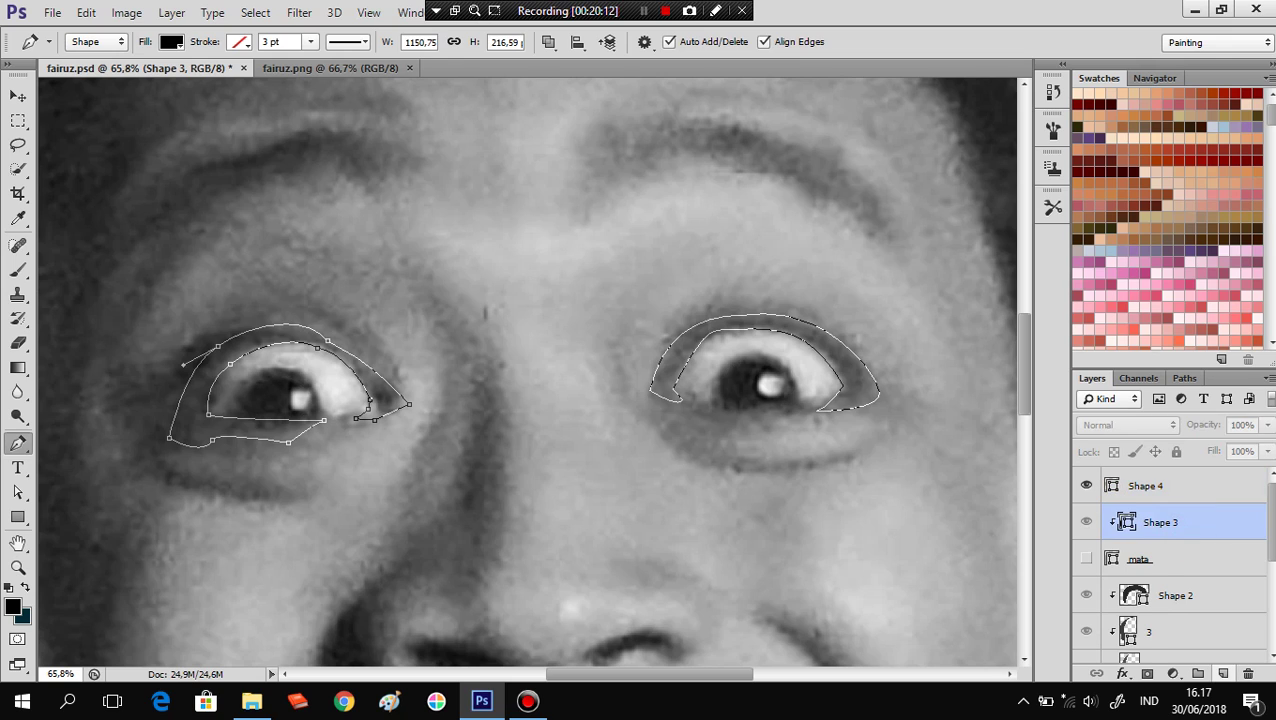
left_click(1222, 673)
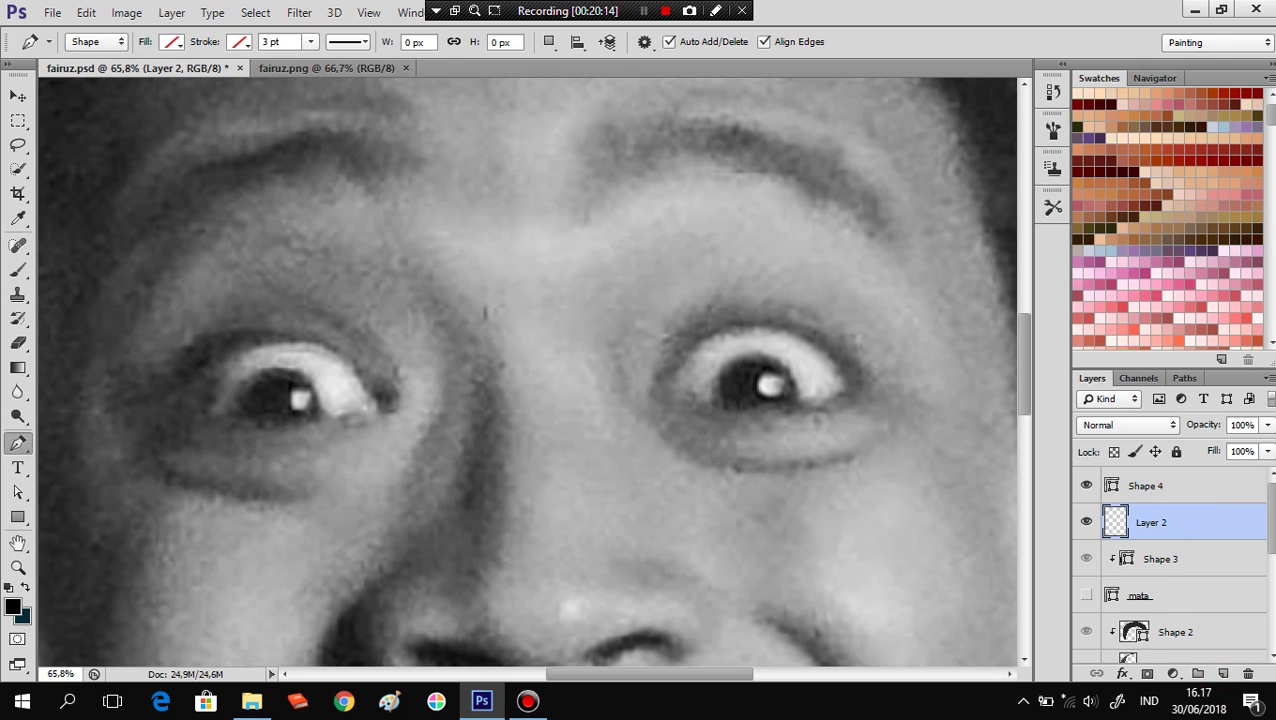
Pen-trace a closed iris outline over the right eye on a new shape layer.
left_click(712, 405)
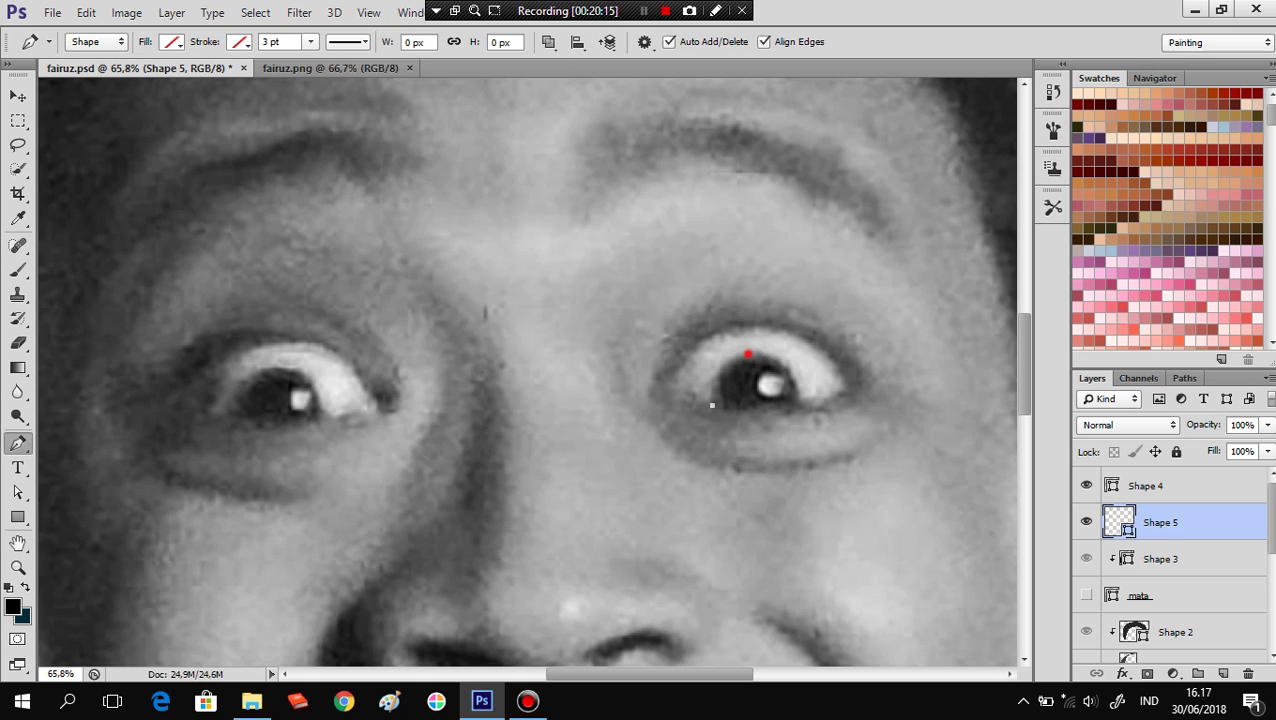
left_click_drag(748, 354, 792, 349)
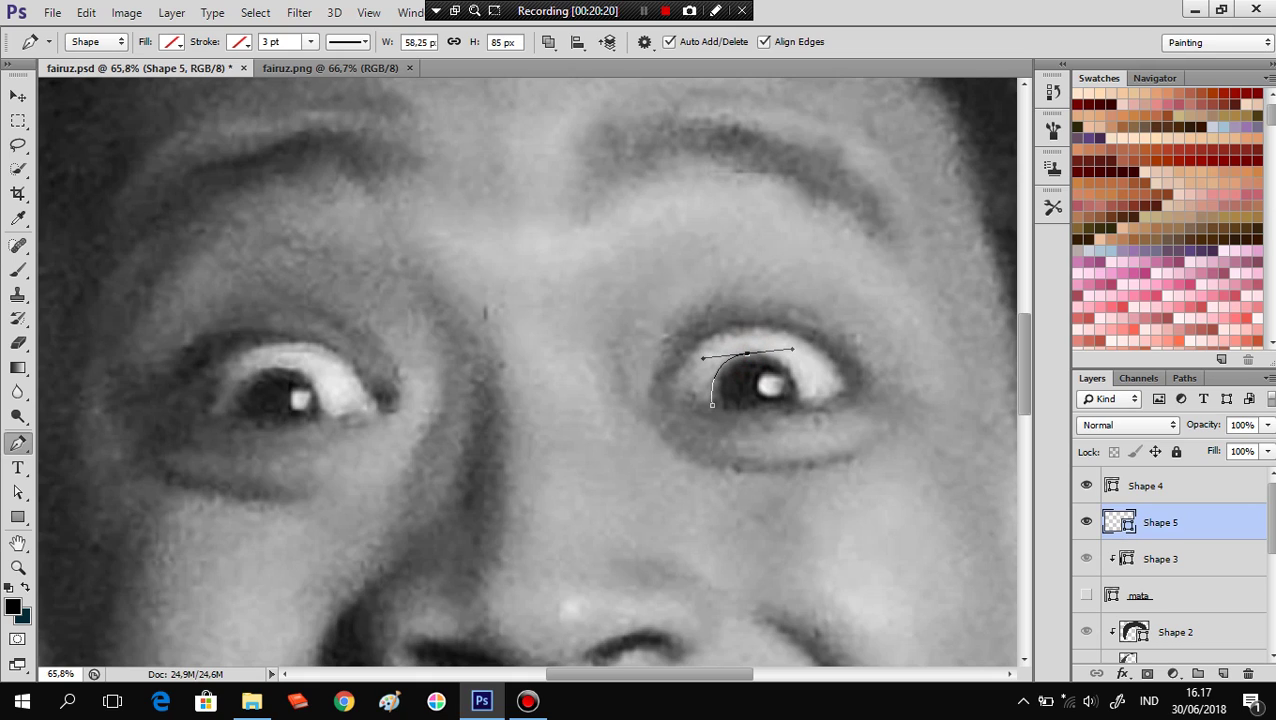
left_click(801, 402)
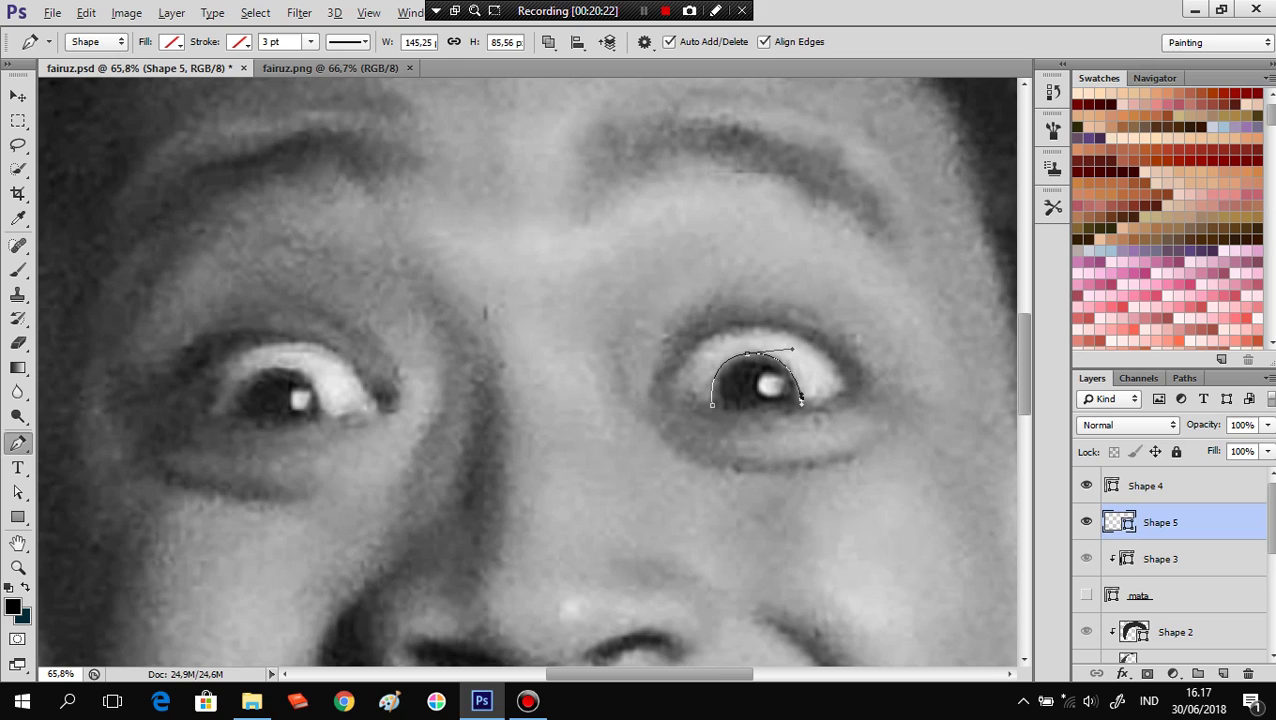
left_click_drag(801, 402, 802, 403)
left_click_drag(712, 404, 702, 398)
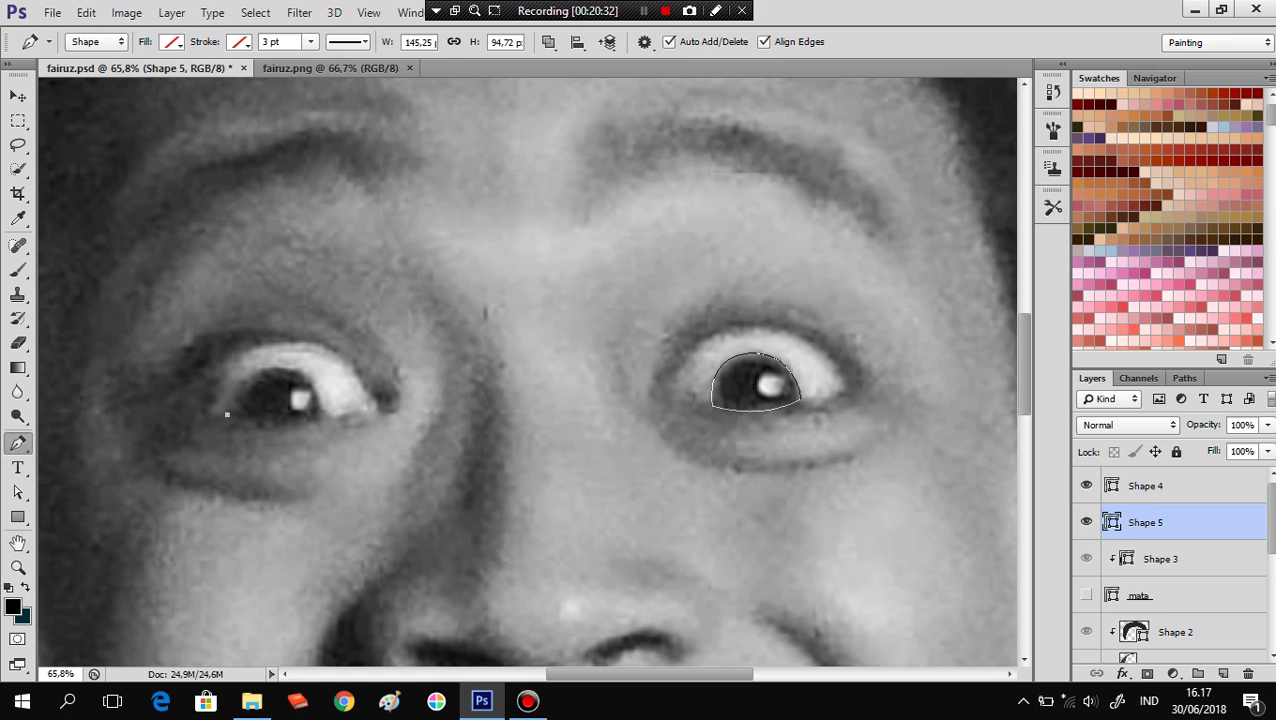
Pen-trace a rounded iris outline over the left eye.
left_click_drag(275, 368, 320, 368)
left_click(321, 410)
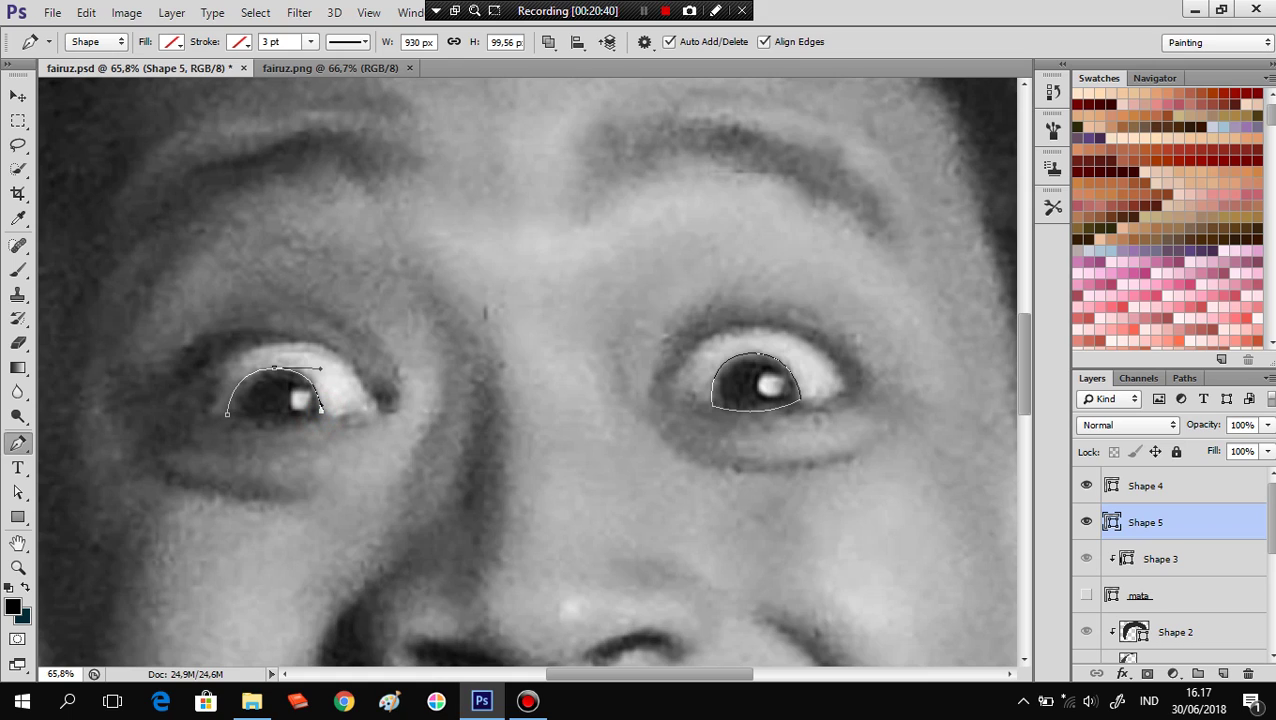
left_click_drag(227, 413, 285, 432)
left_click_drag(285, 432, 268, 431)
Show the mata layer, fill the irises black, and reshape both iris outlines.
left_click(1086, 595)
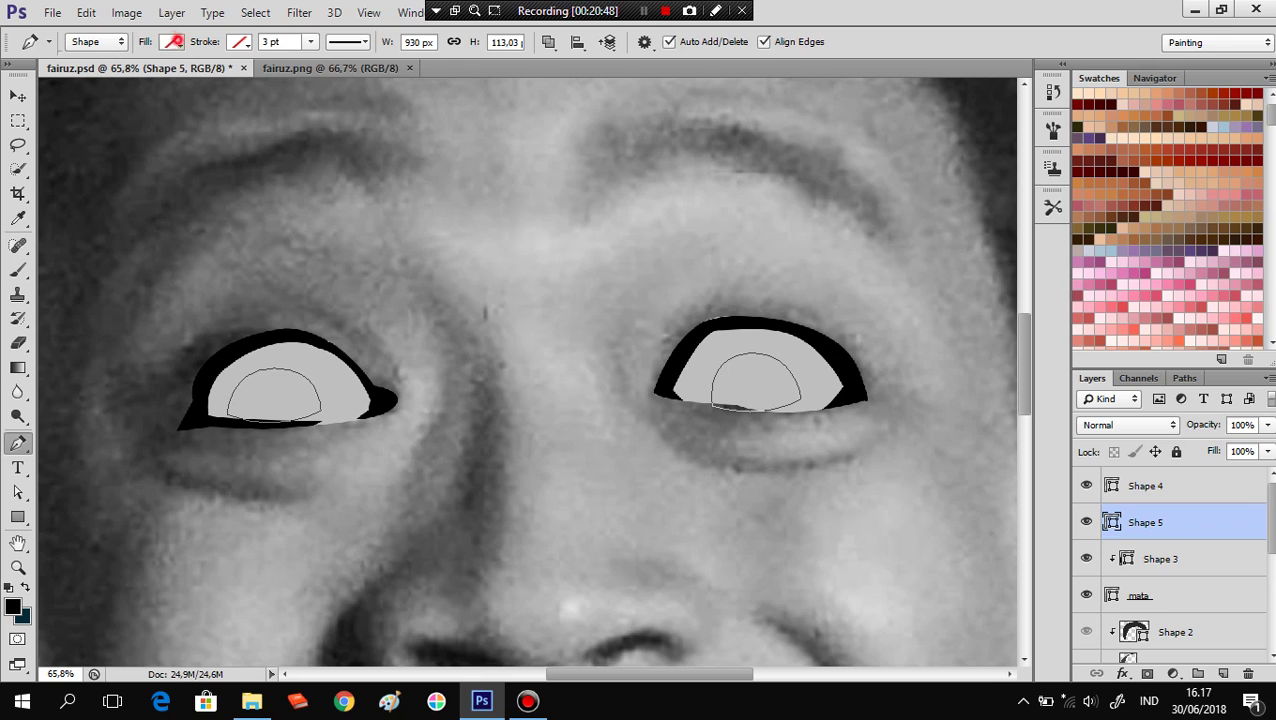
left_click(171, 41)
left_click(84, 129)
left_click(828, 4)
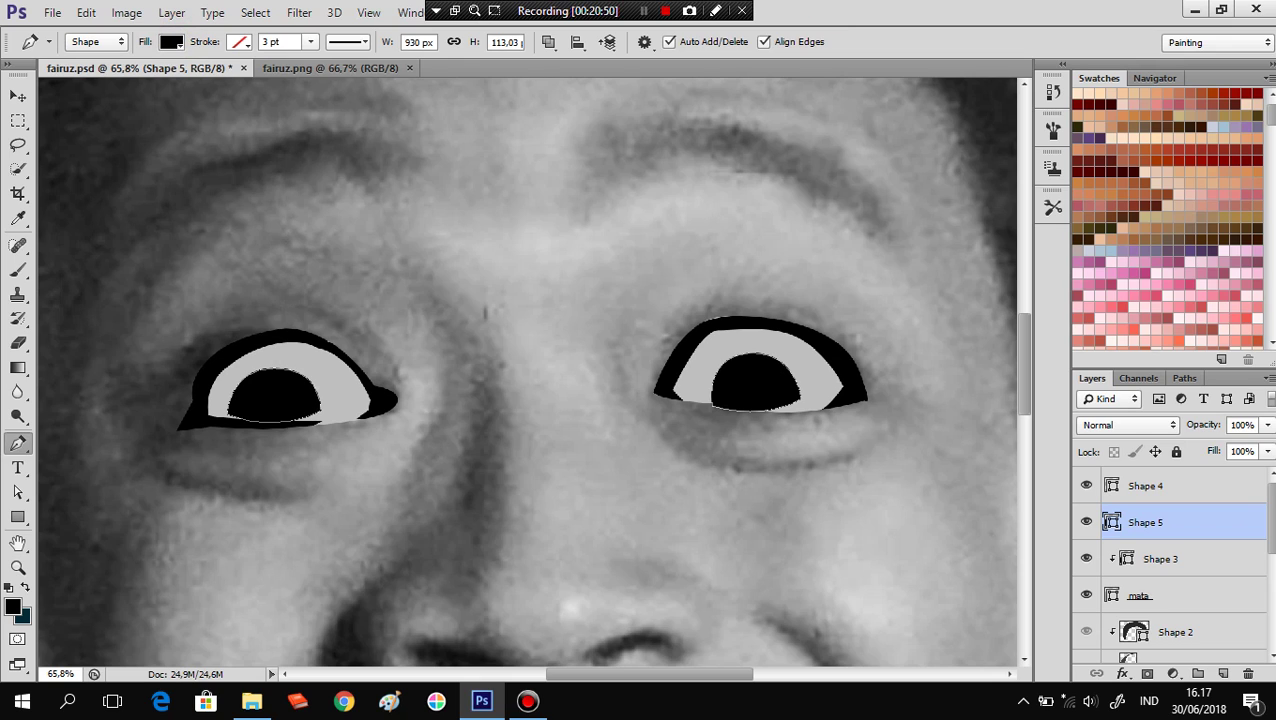
mouse_move(800, 397)
left_mouse_down()
mouse_move(820, 362)
mouse_move(800, 407)
left_mouse_up()
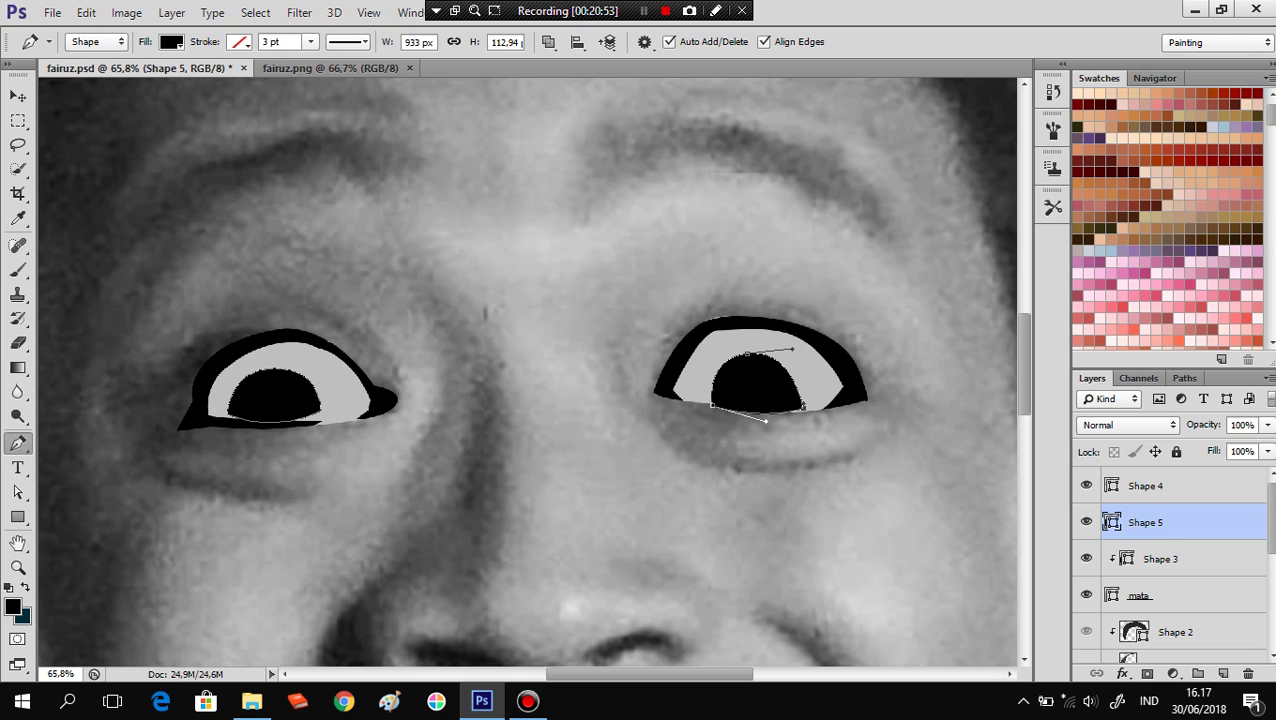
left_click_drag(320, 410, 277, 436)
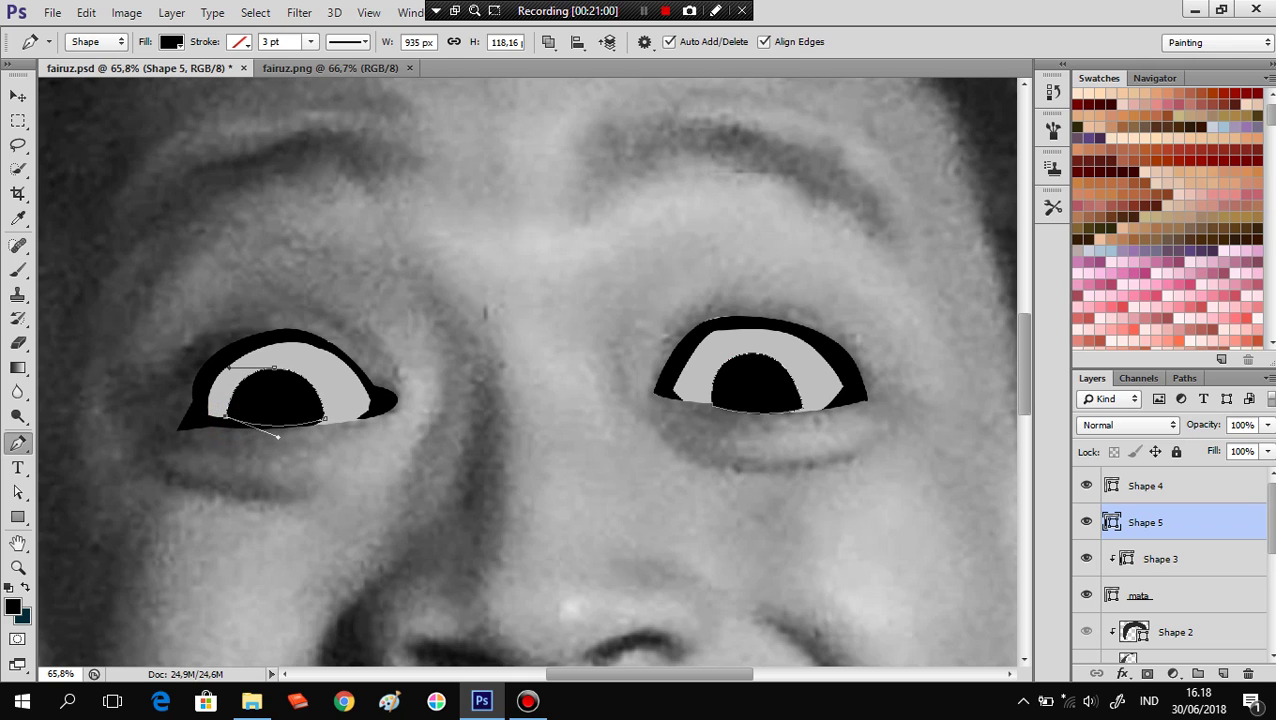
Recolour the Shape 5 irises to mid-grey 565353.
double_click(1111, 521)
left_click(710, 352)
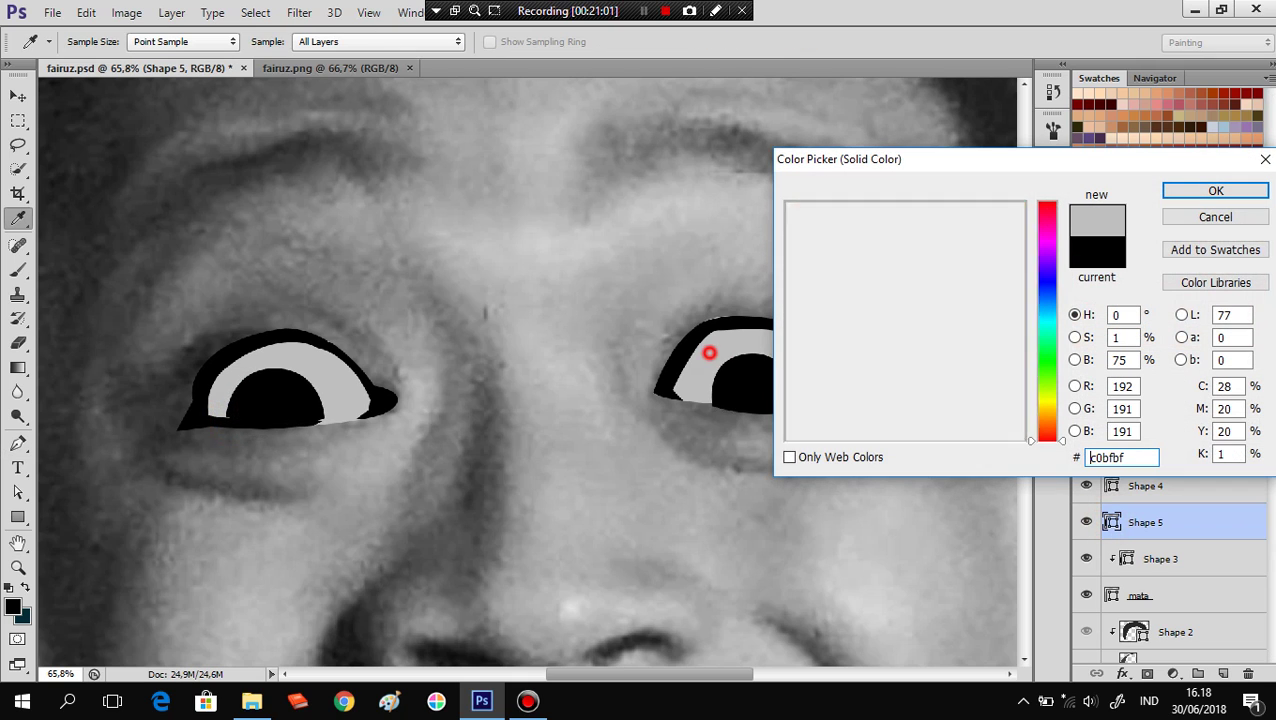
left_click(792, 276)
left_click(796, 311)
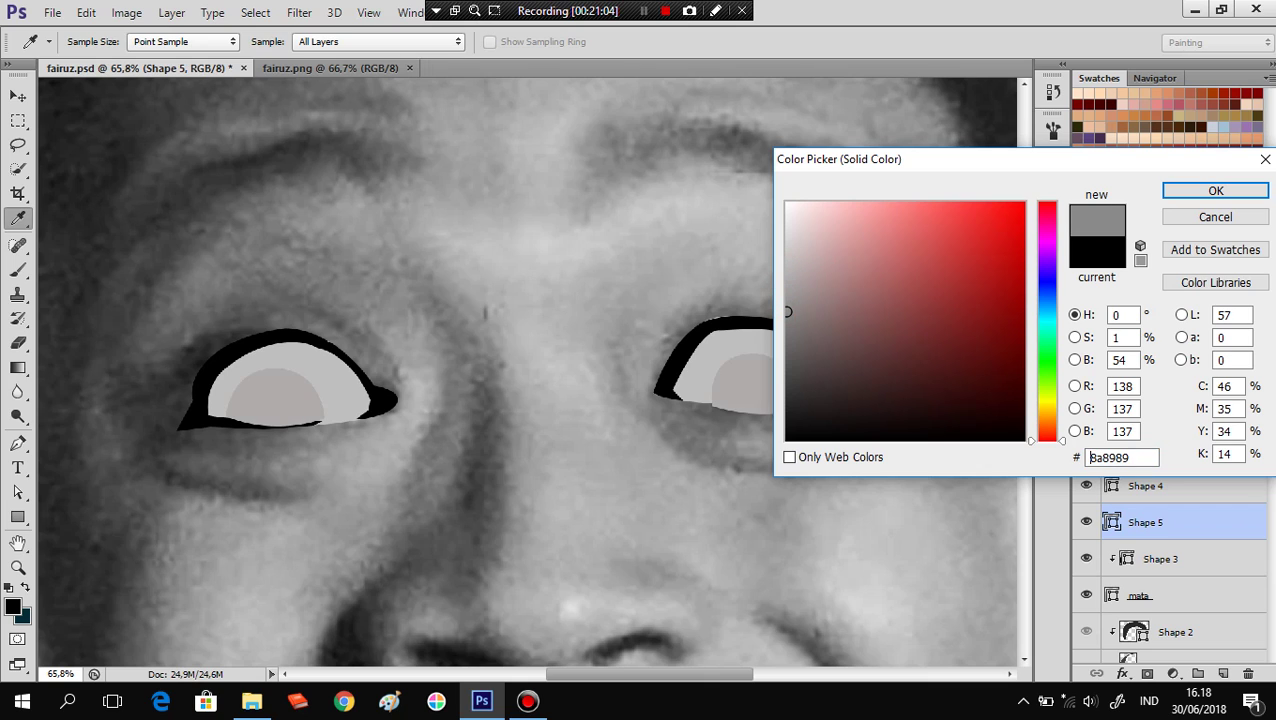
left_click(797, 321)
left_click(801, 336)
left_click(800, 350)
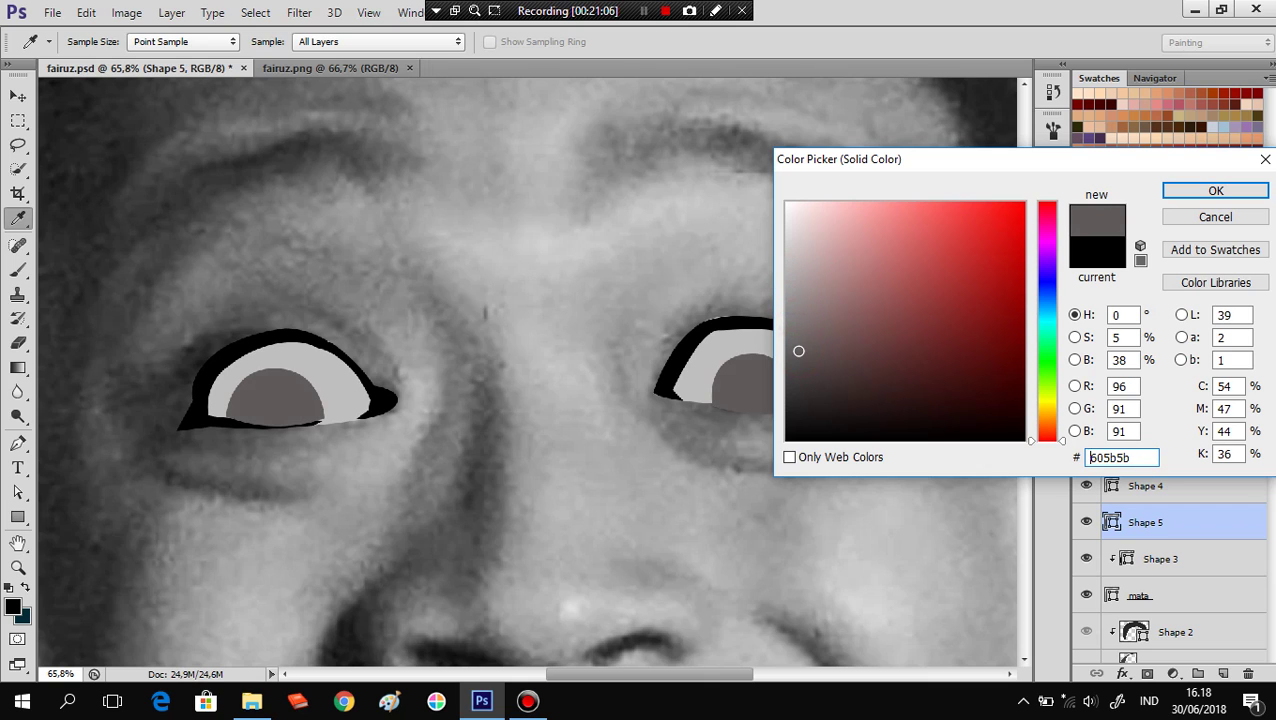
left_click(794, 360)
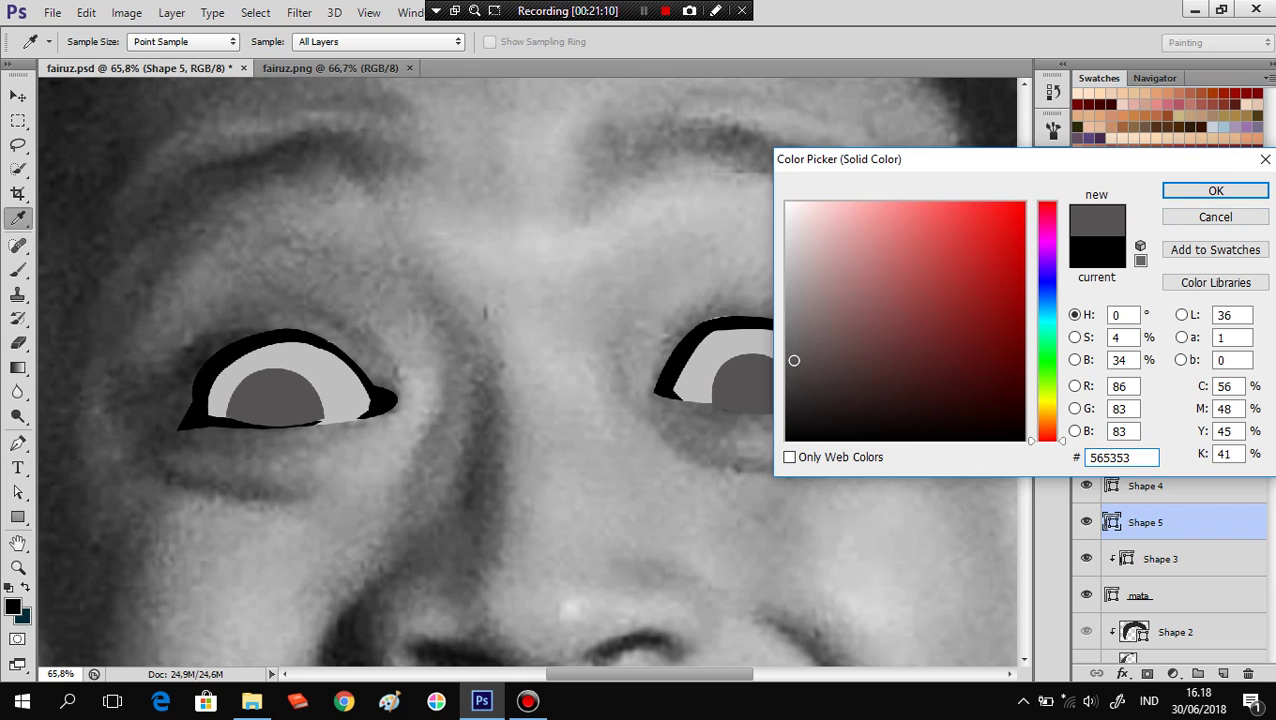
left_click(1215, 190)
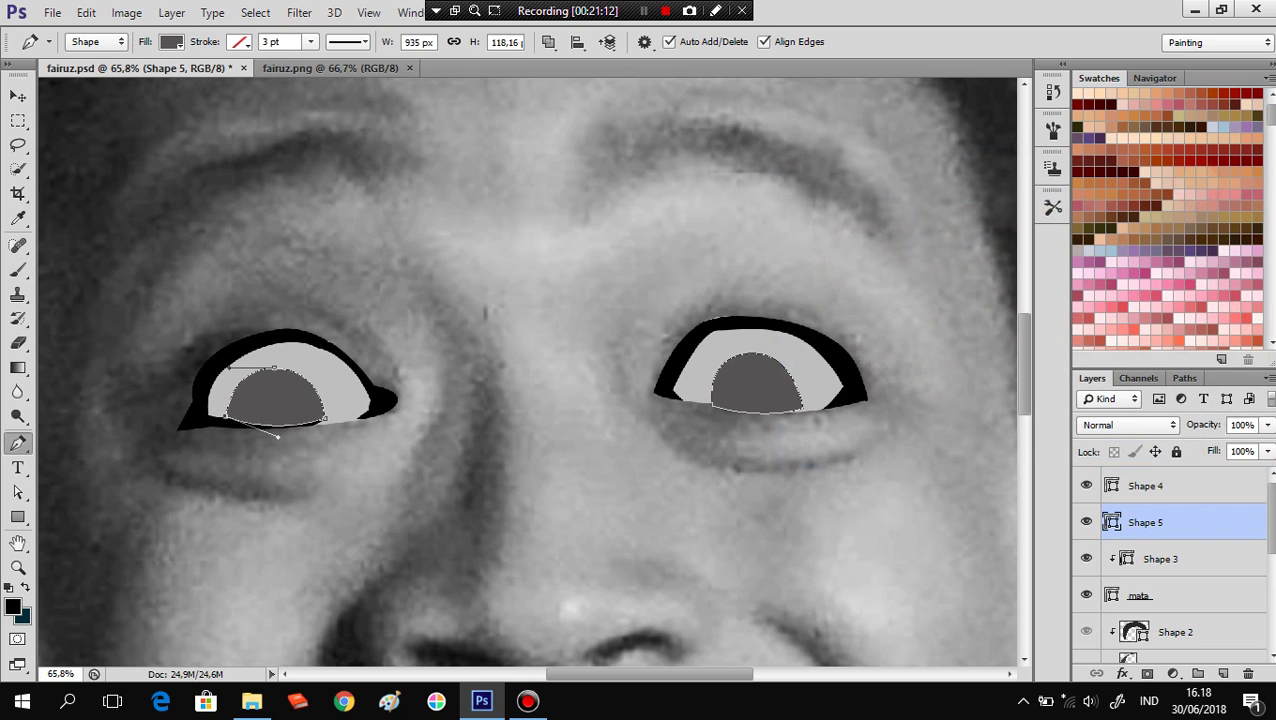
Give the Shape 4 pupils a near-black dark grey fill.
double_click(1111, 485)
left_click(732, 394)
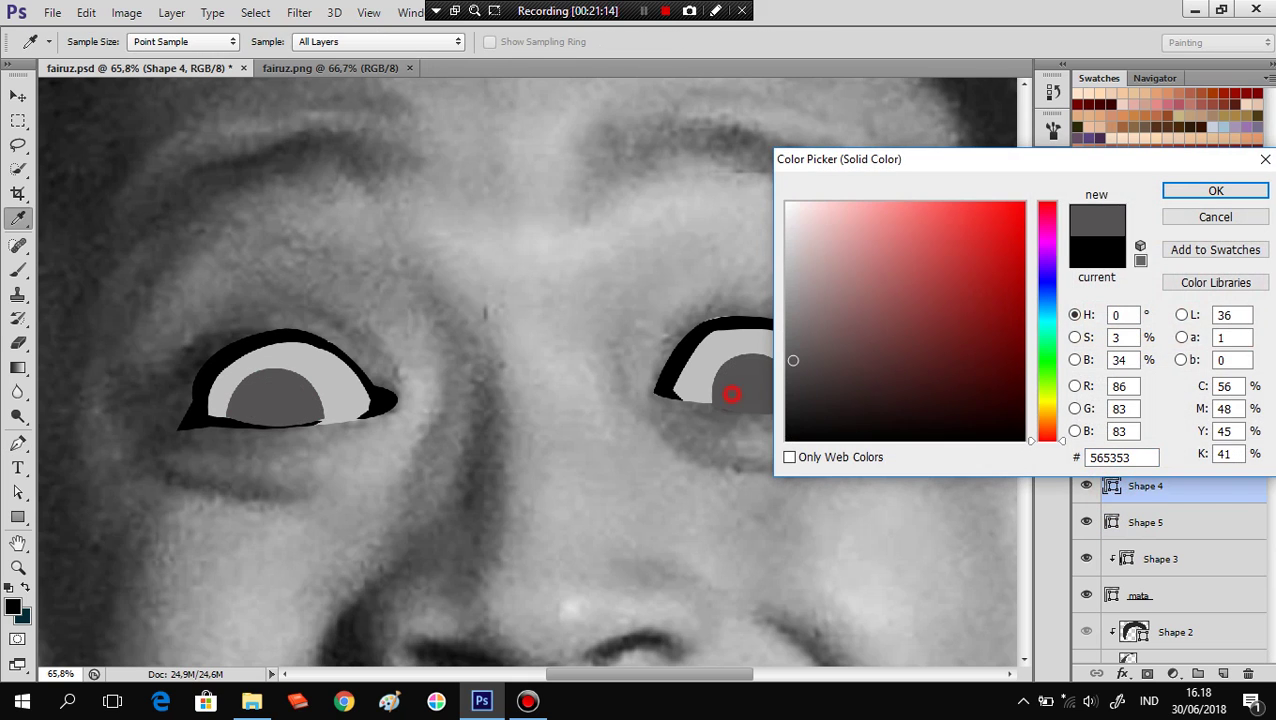
left_click_drag(793, 360, 795, 398)
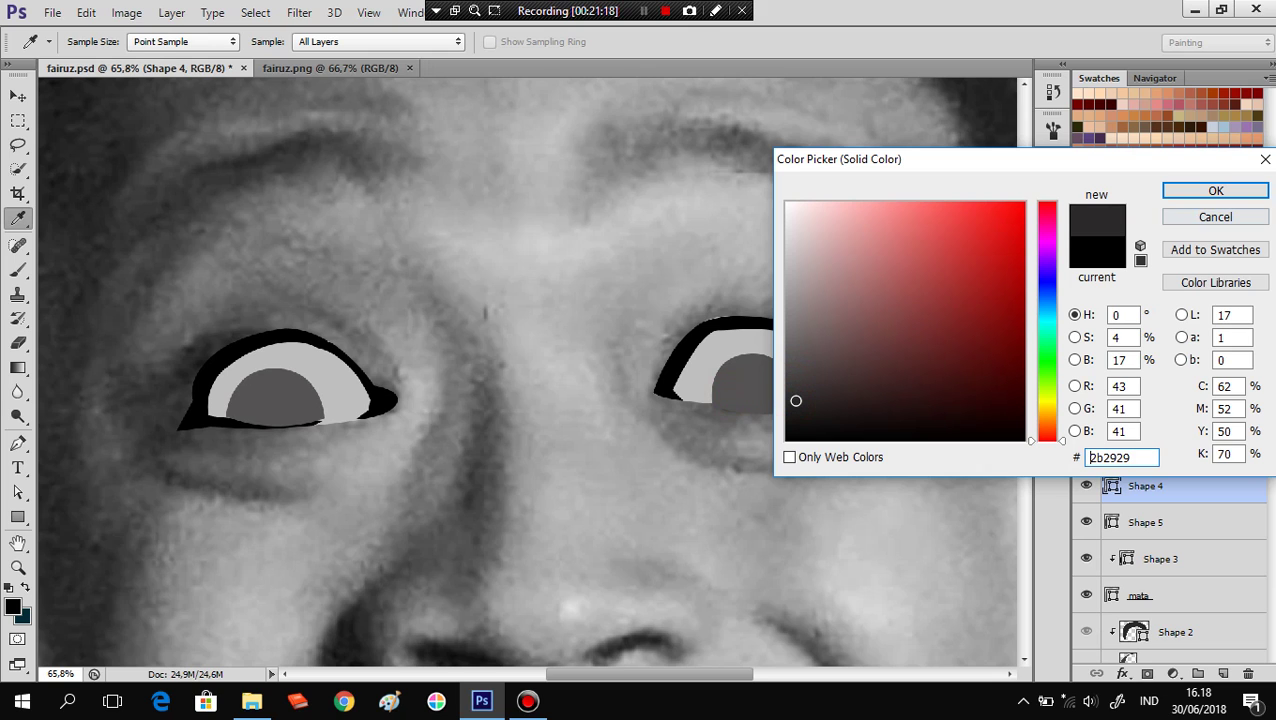
left_click(1215, 190)
left_click(172, 42)
left_click(129, 78)
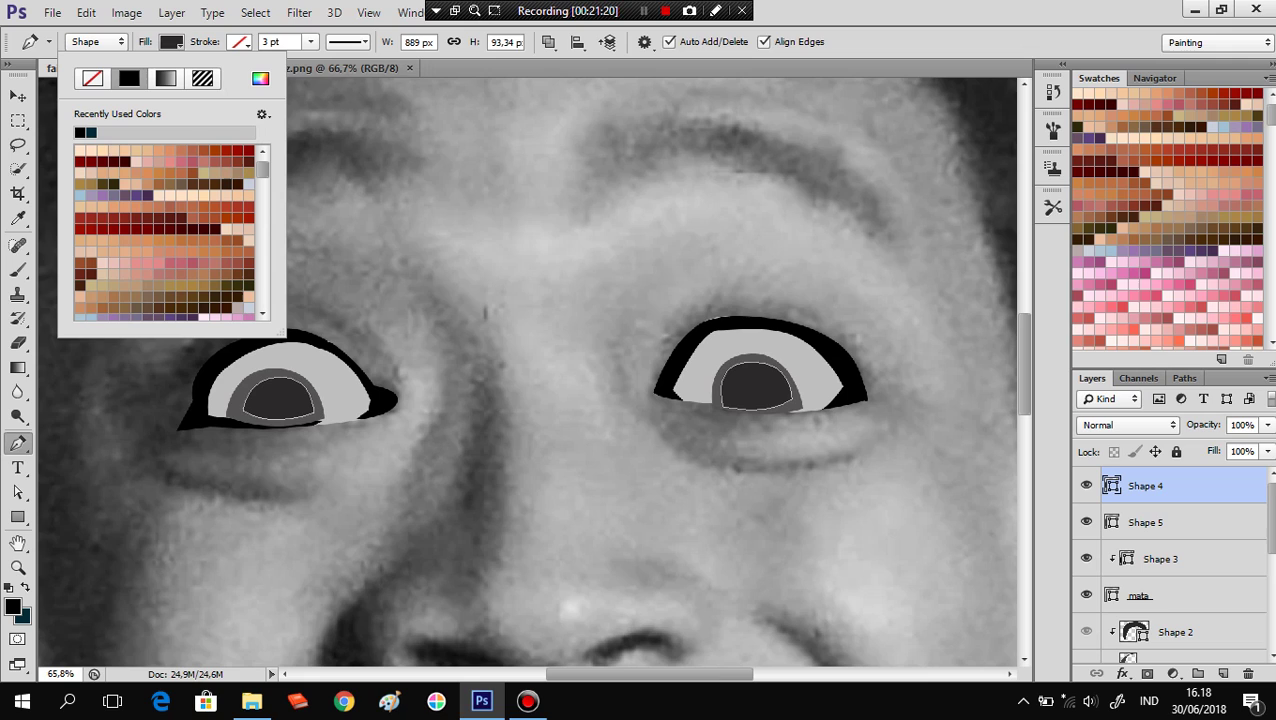
left_click(783, 400)
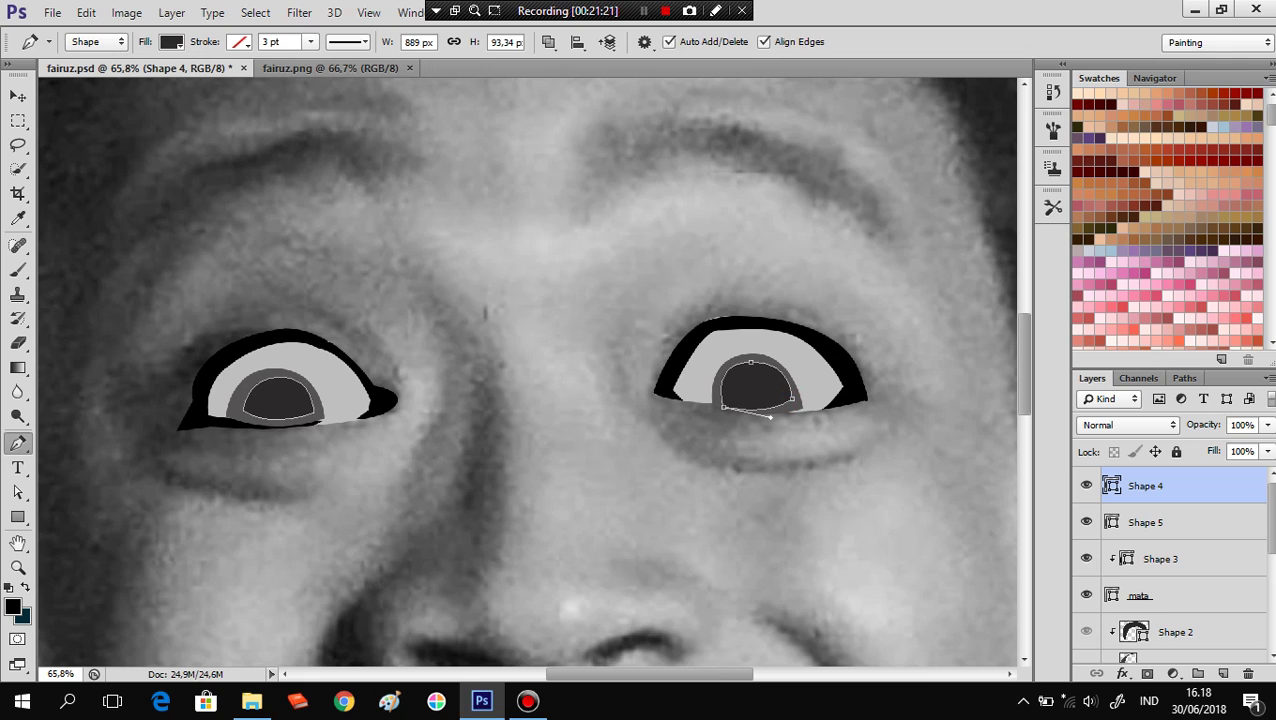
Reshape both pupil outlines, enlarging the left pupil and rounding its bottom curve.
left_click_drag(789, 406, 786, 405)
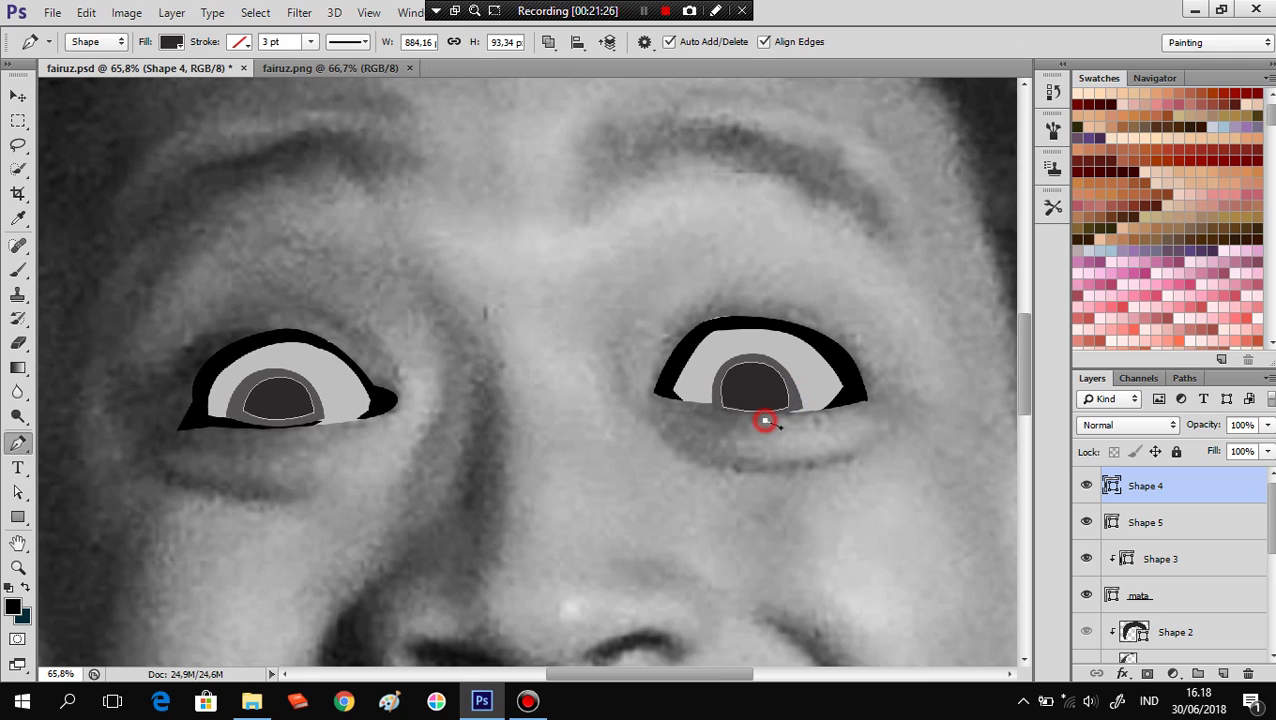
left_click_drag(770, 416, 768, 422)
left_click(272, 428, "ctrl")
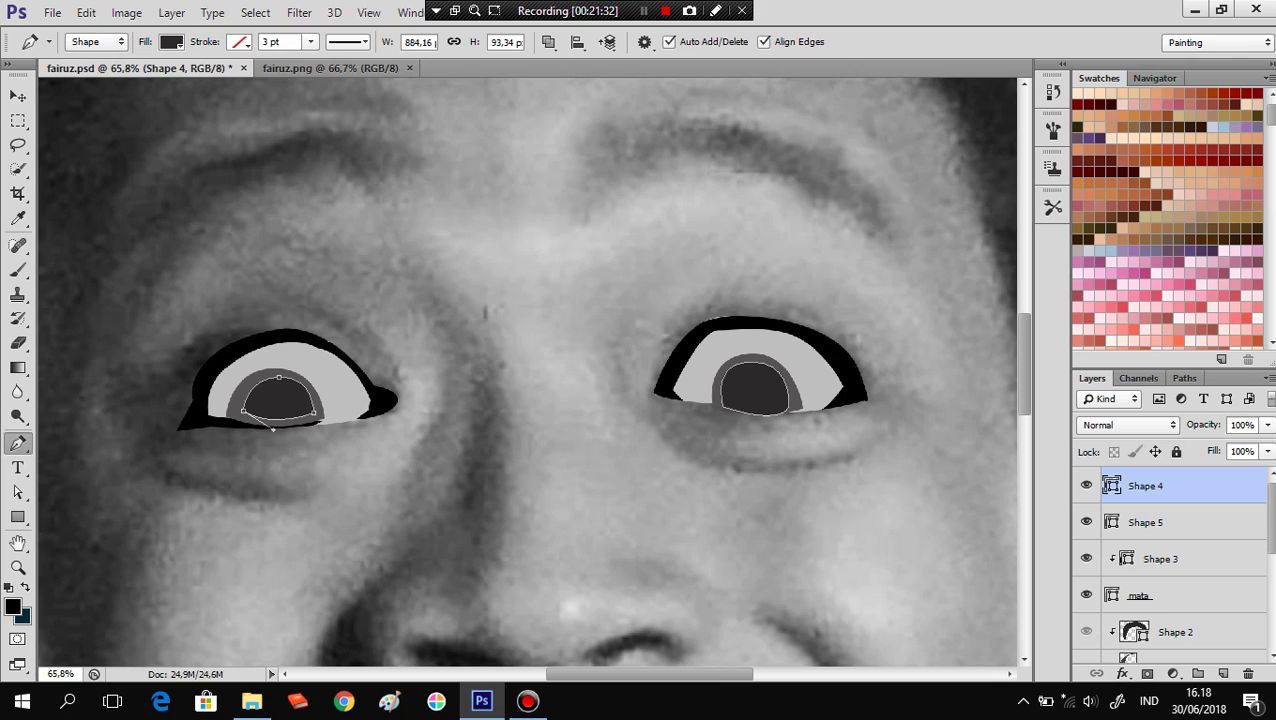
left_click(272, 428)
left_click(318, 408)
left_click_drag(306, 418, 237, 420)
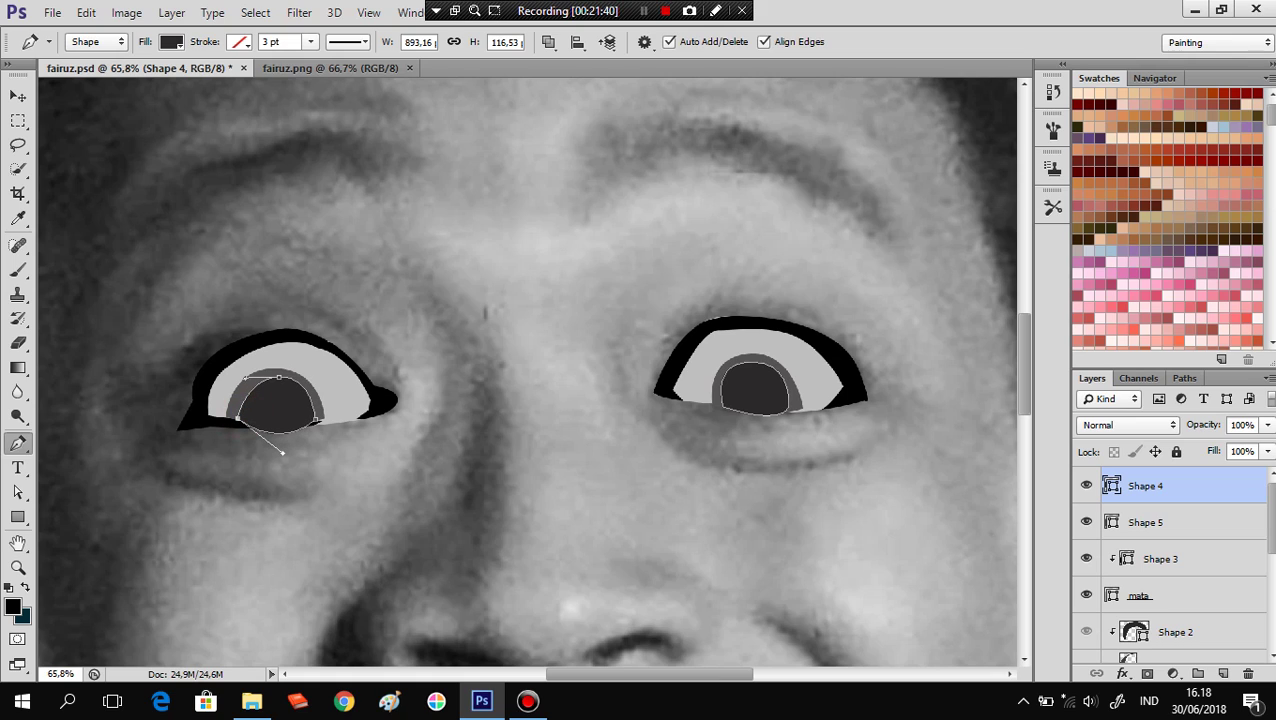
left_click_drag(283, 453, 311, 482)
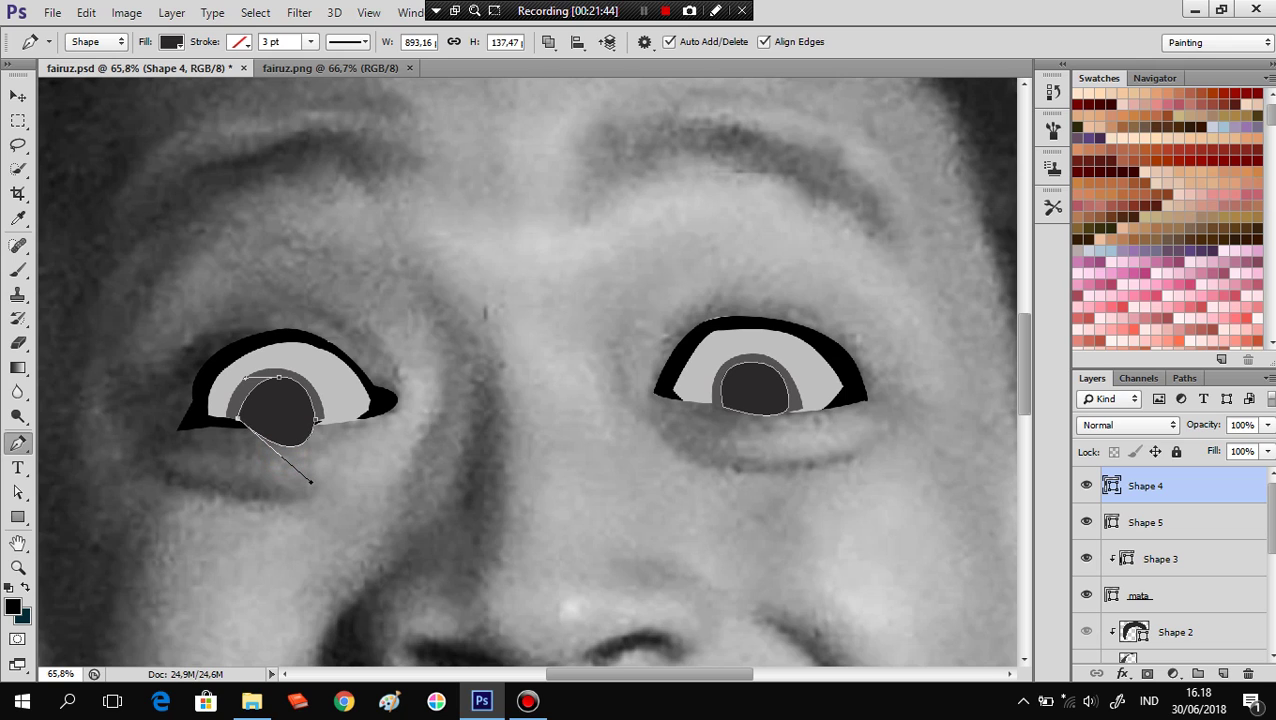
key("ctrl+z")
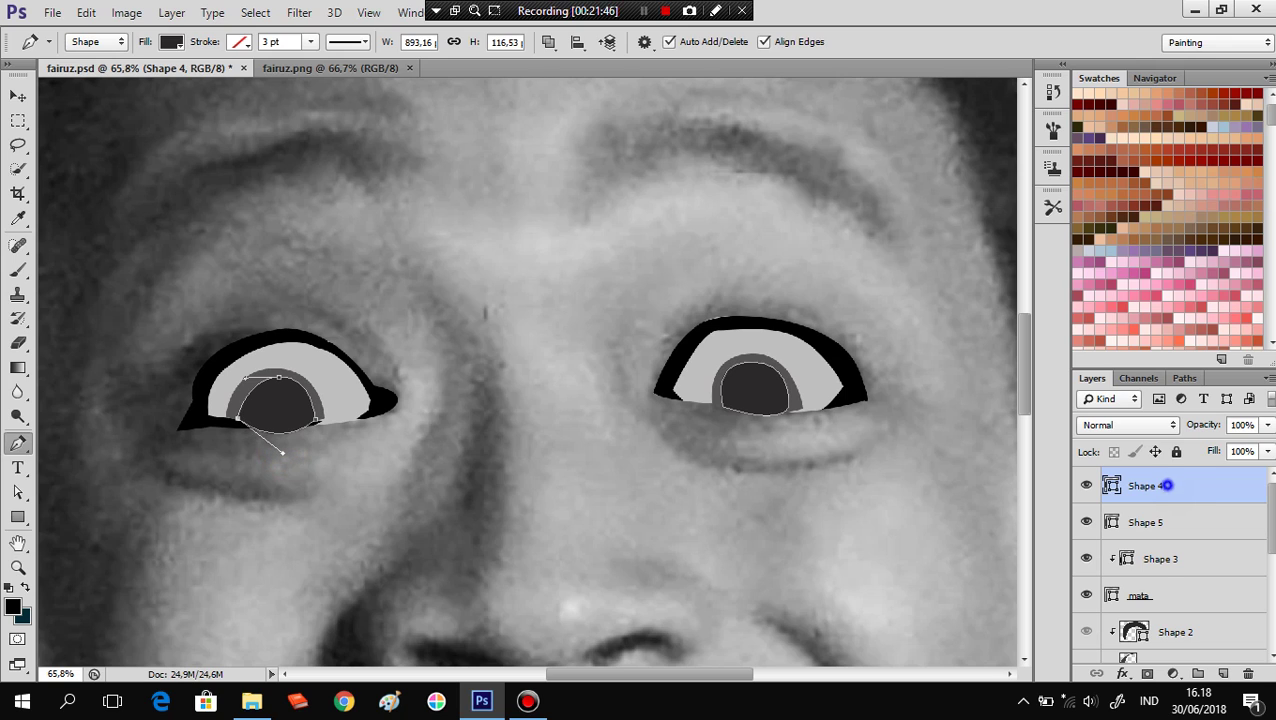
Make Shape 4 and Shape 5 clipping masks on the mata layer.
right_click(1160, 485)
left_click(862, 326)
right_click(1145, 521)
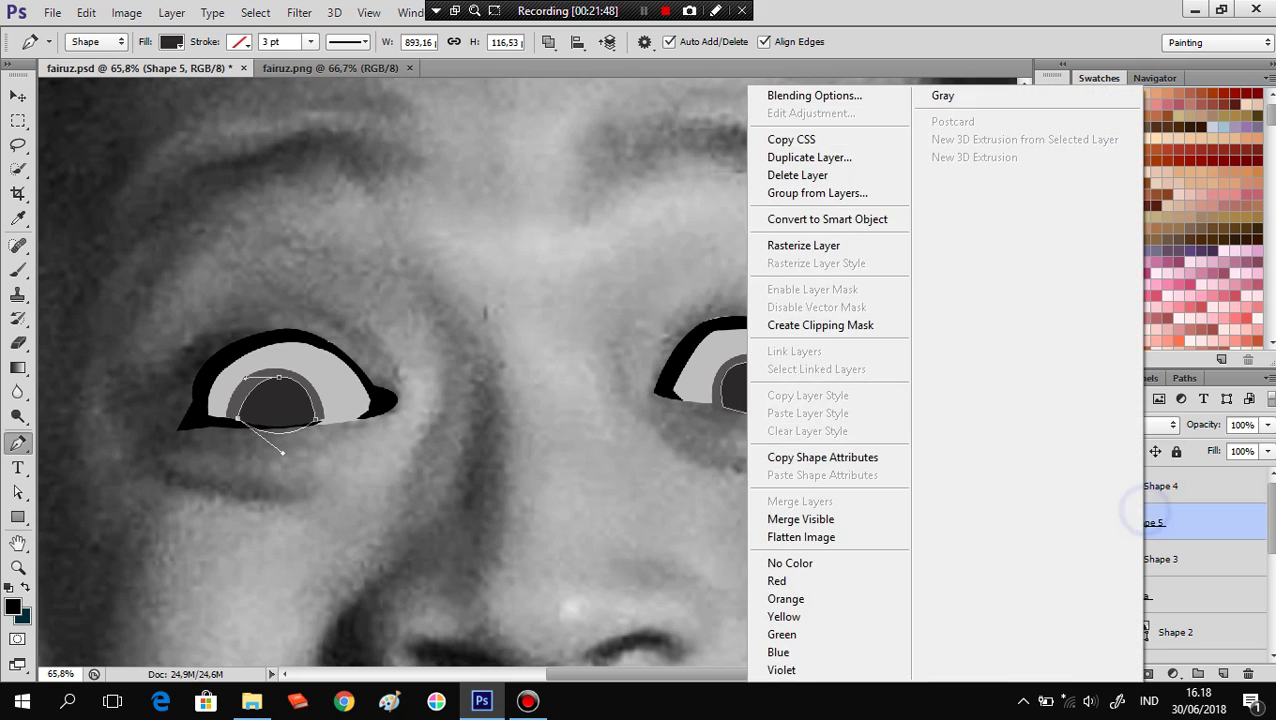
left_click(845, 325)
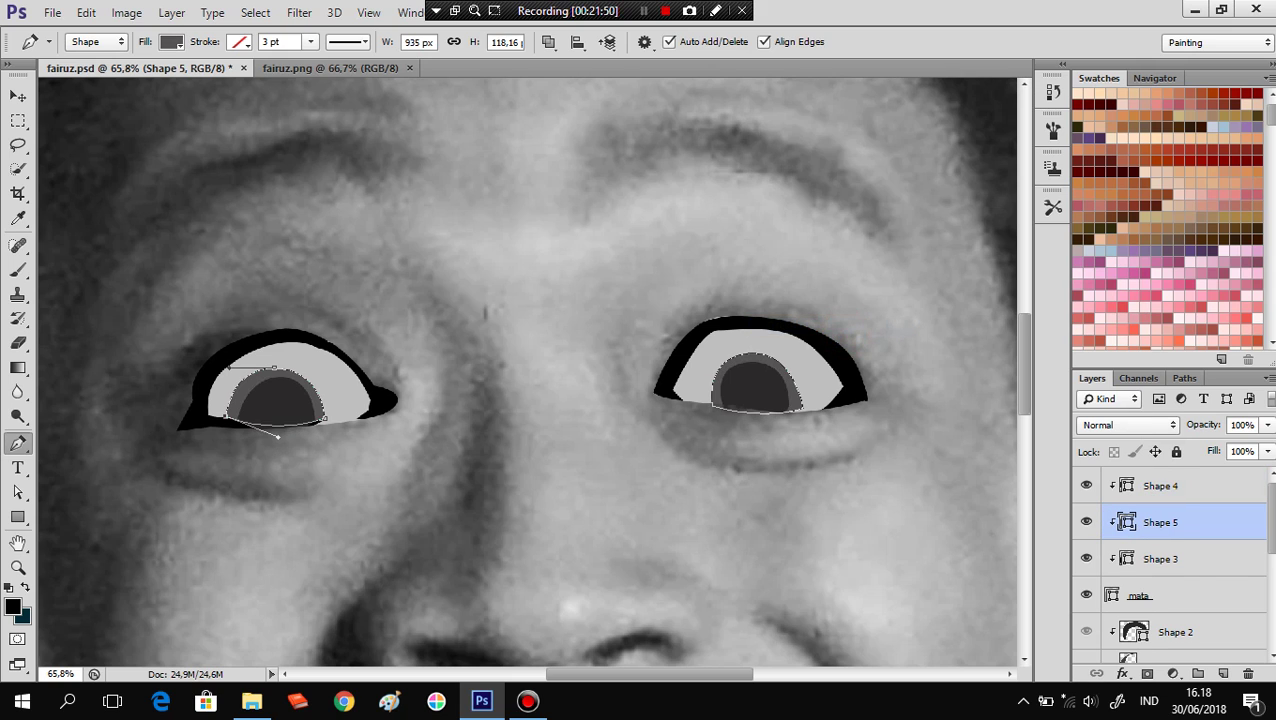
Toggle the painted eyes on and off to compare them with the photo.
left_click(1180, 590)
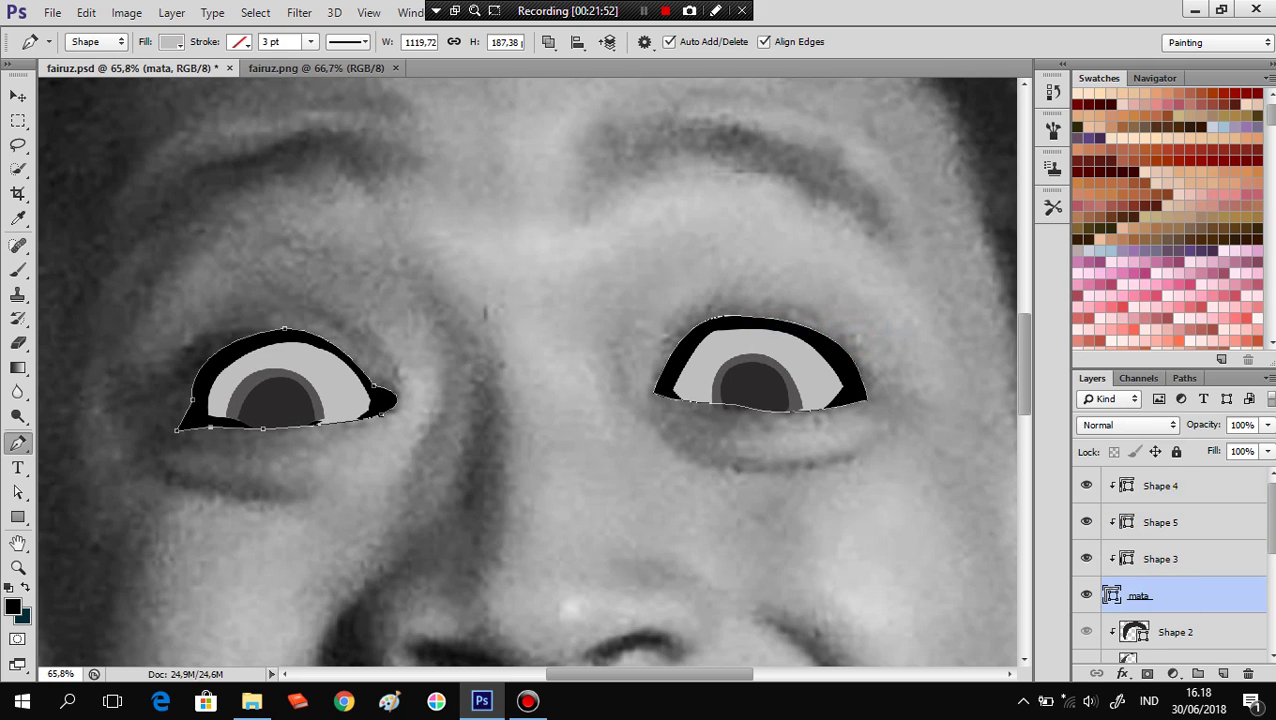
left_click(1175, 632)
scroll(709, 369, "down", 3)
scroll(709, 369, "down", 2)
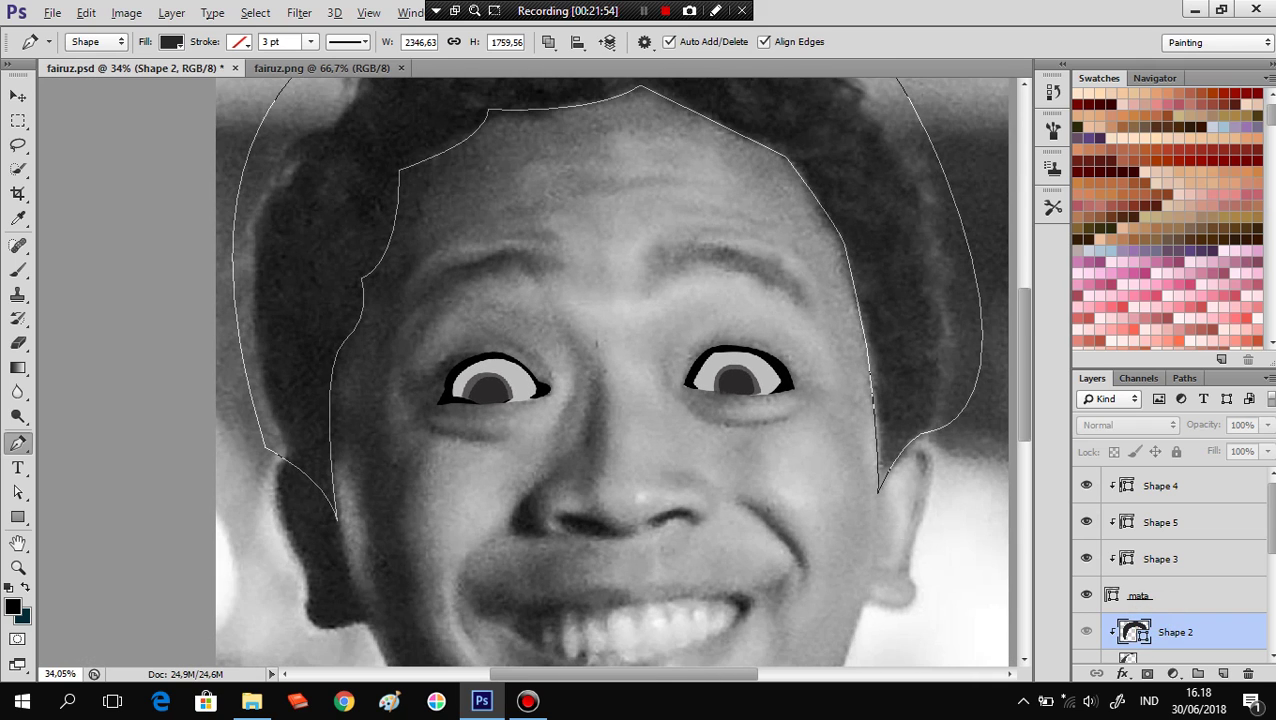
left_click(1086, 594)
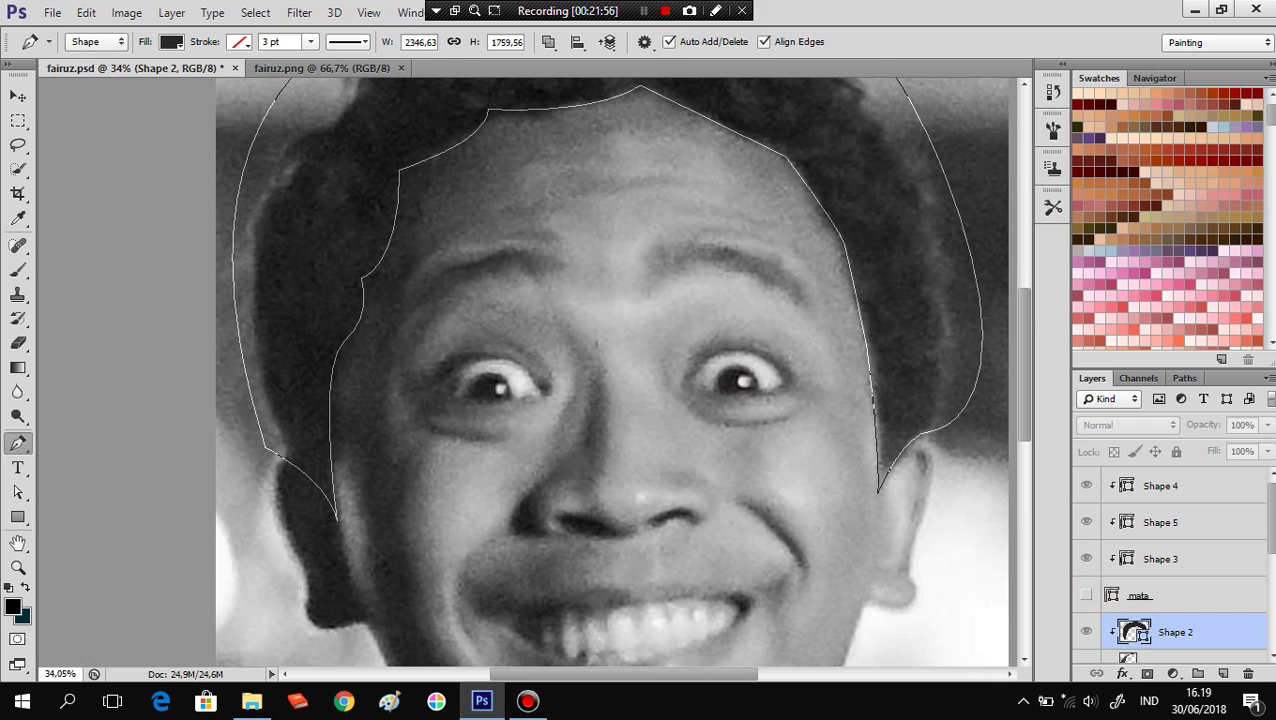
left_click(1086, 594)
left_click(1086, 594)
left_click(1086, 594)
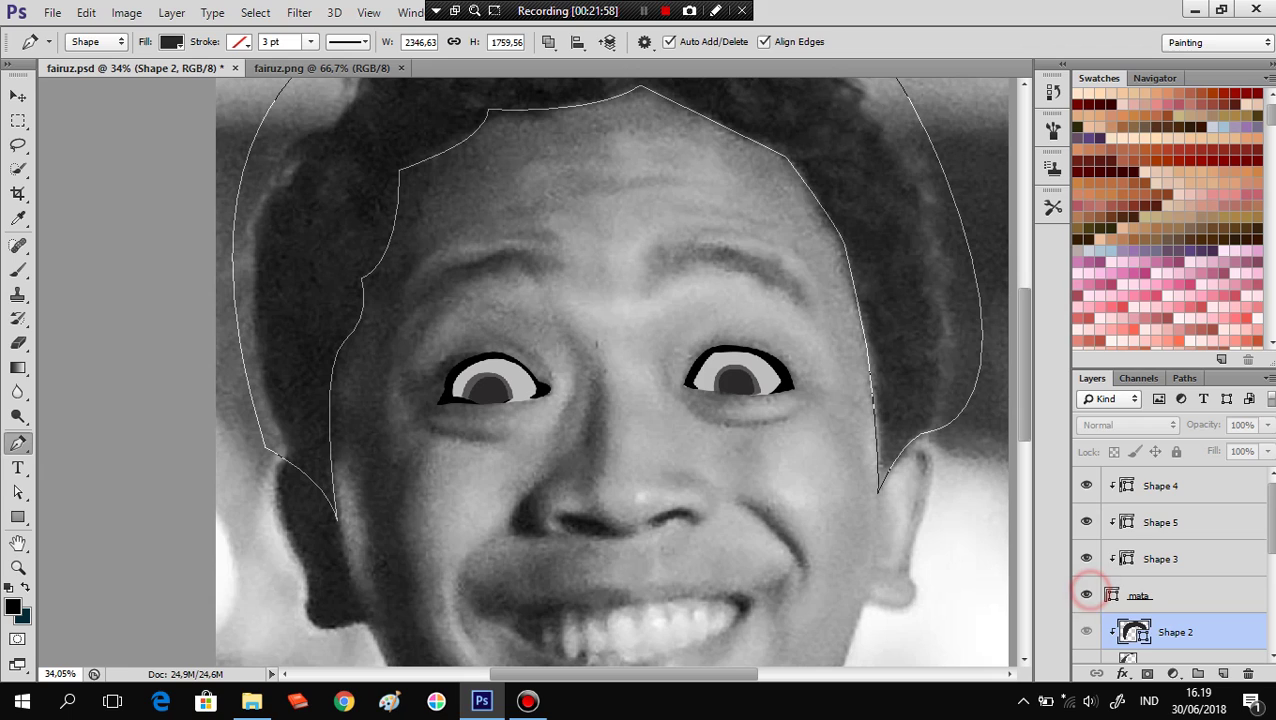
left_click(1086, 594)
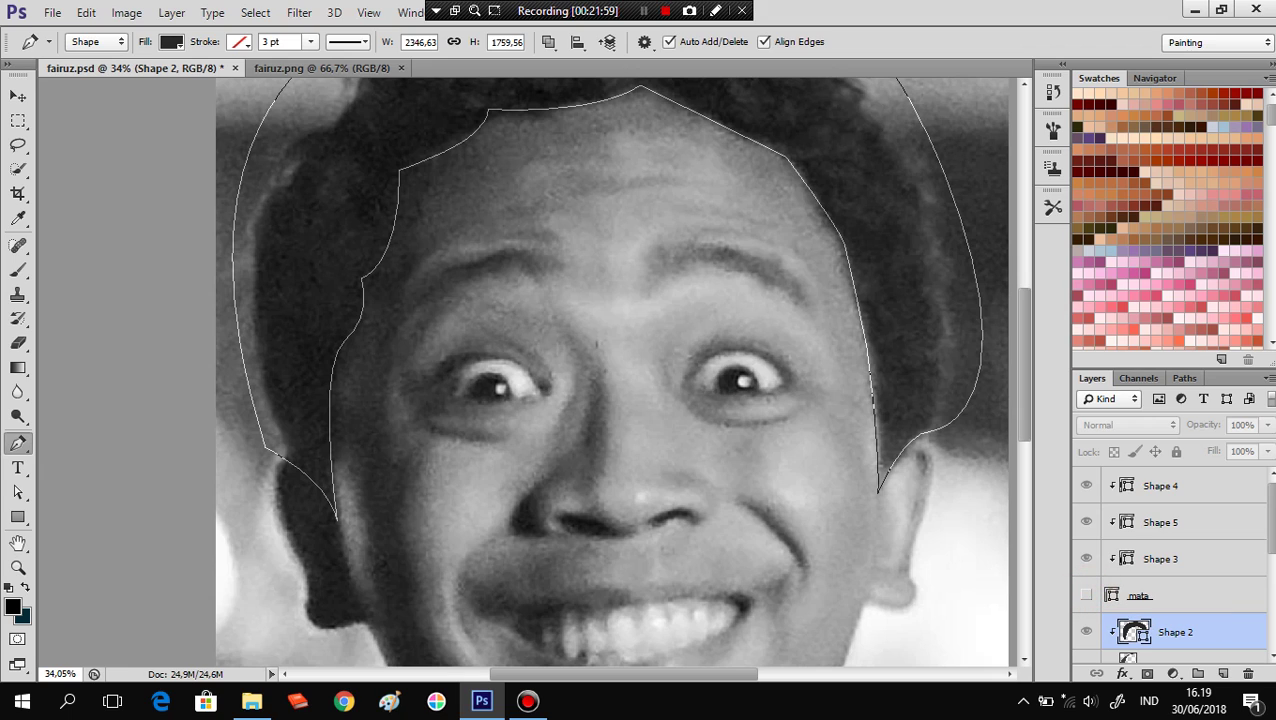
left_click(1086, 594)
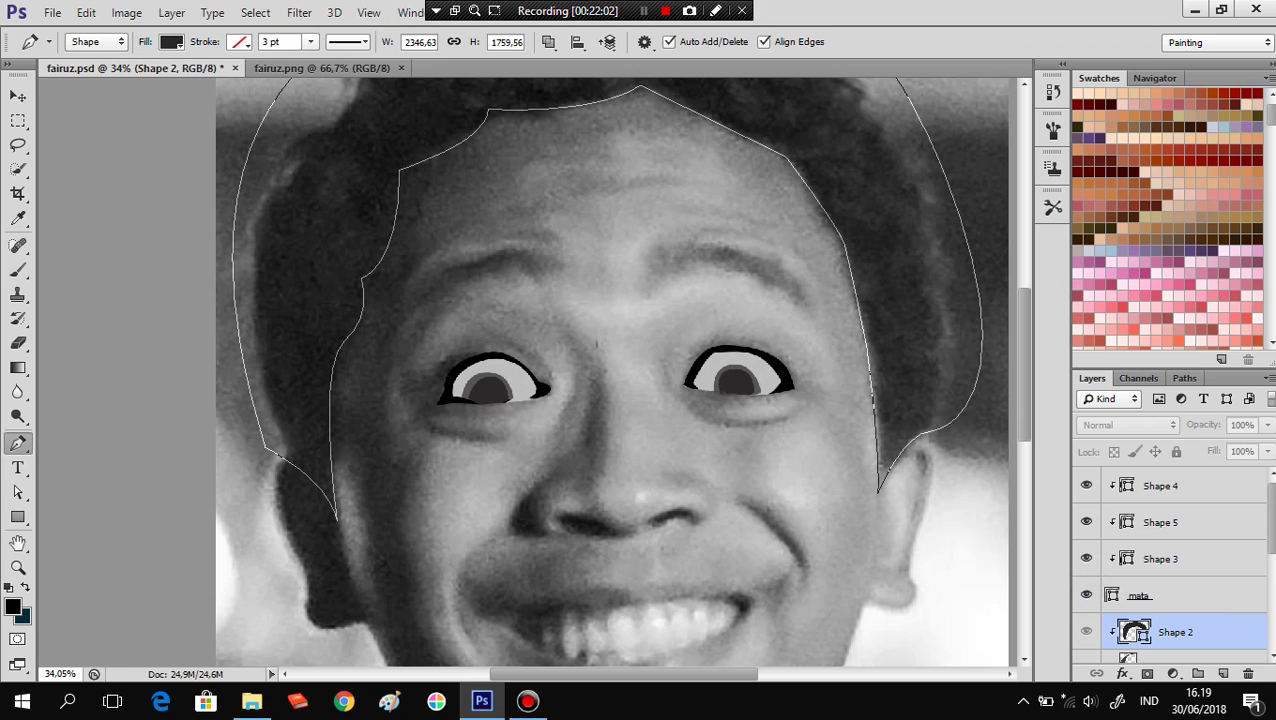
Add an empty Layer 2 above mata and hide the painted eyes.
left_click(1140, 595)
left_click(1221, 672)
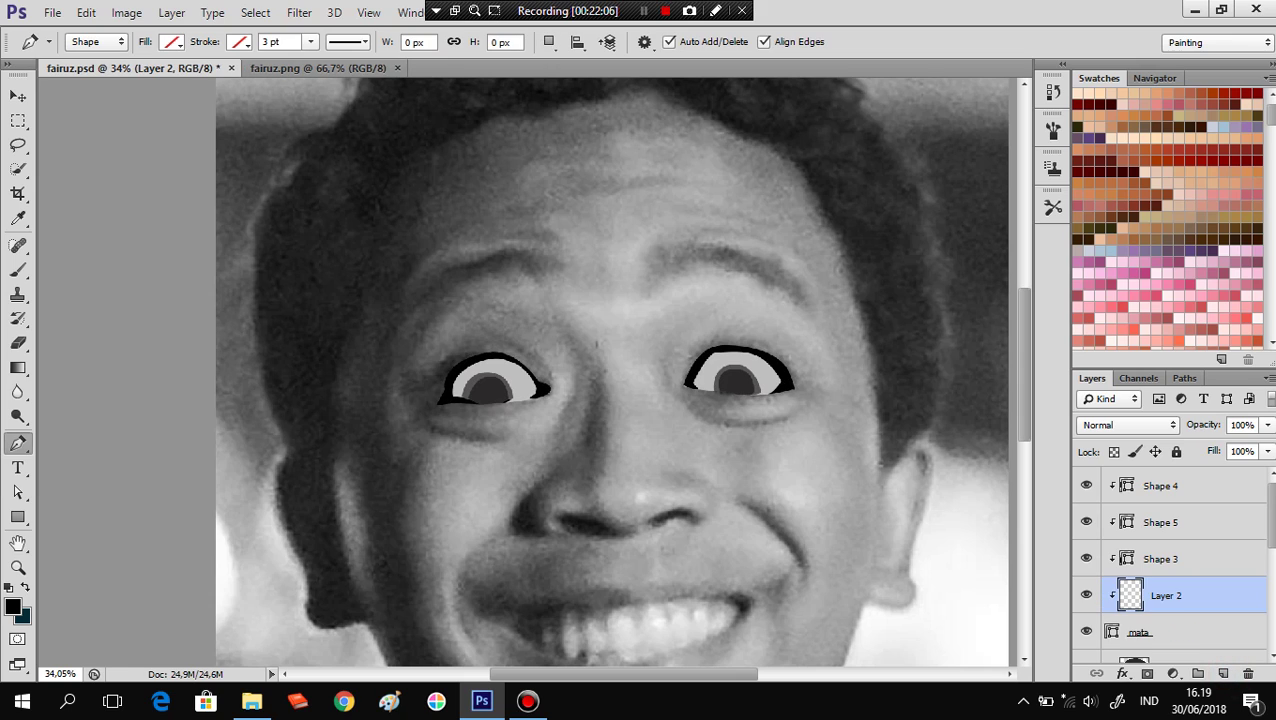
left_click(1086, 631)
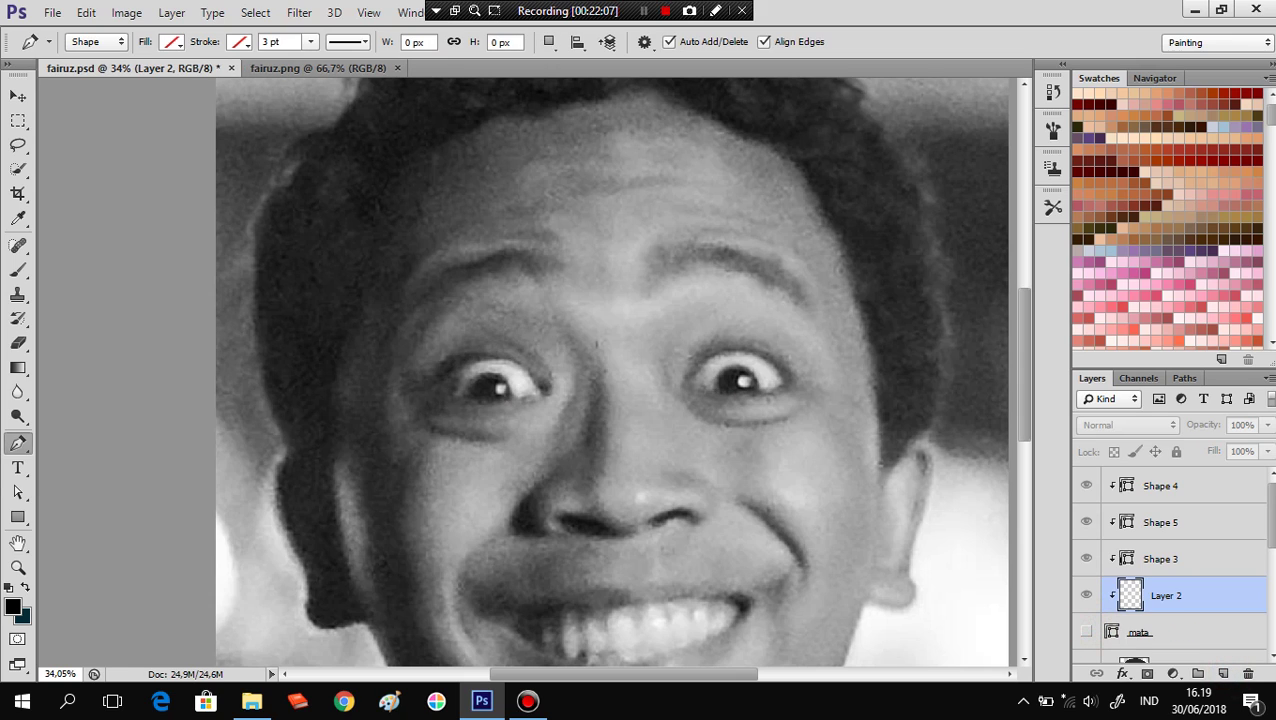
Pen-trace a closed shape over the top of the right eye.
left_click(704, 370)
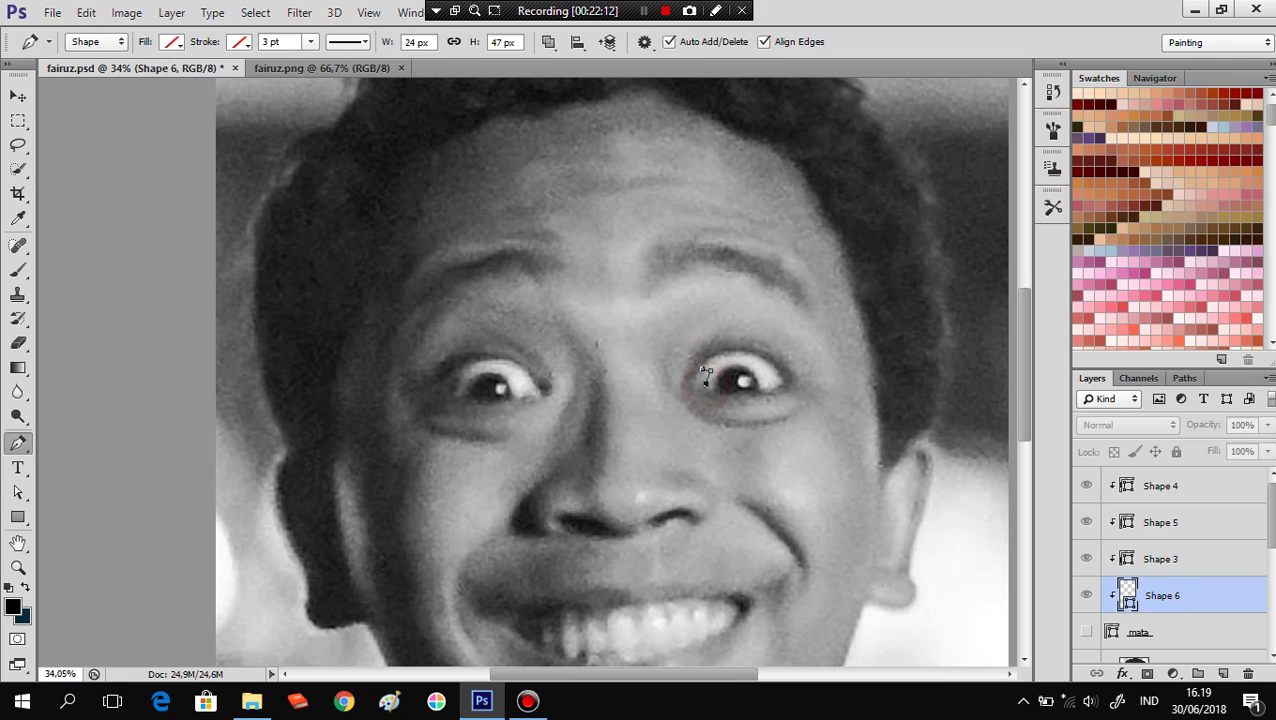
left_click_drag(738, 366, 784, 382)
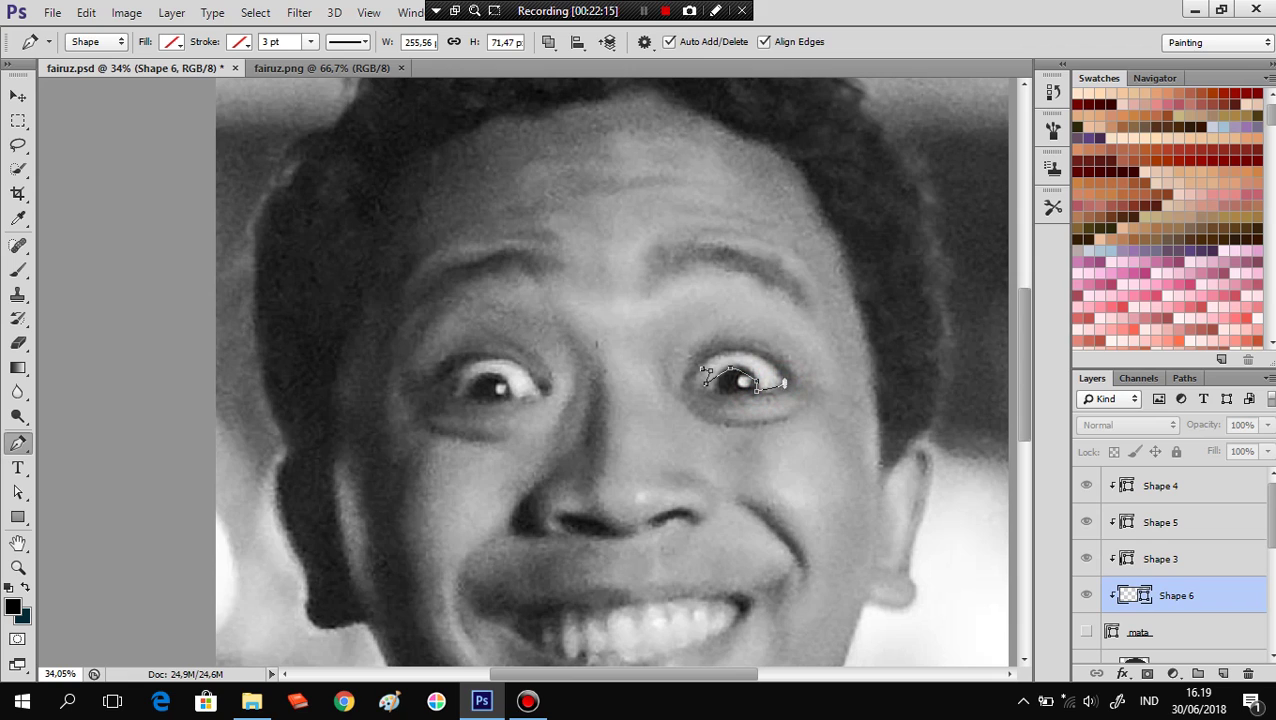
left_click(757, 388, "alt")
left_click(778, 378)
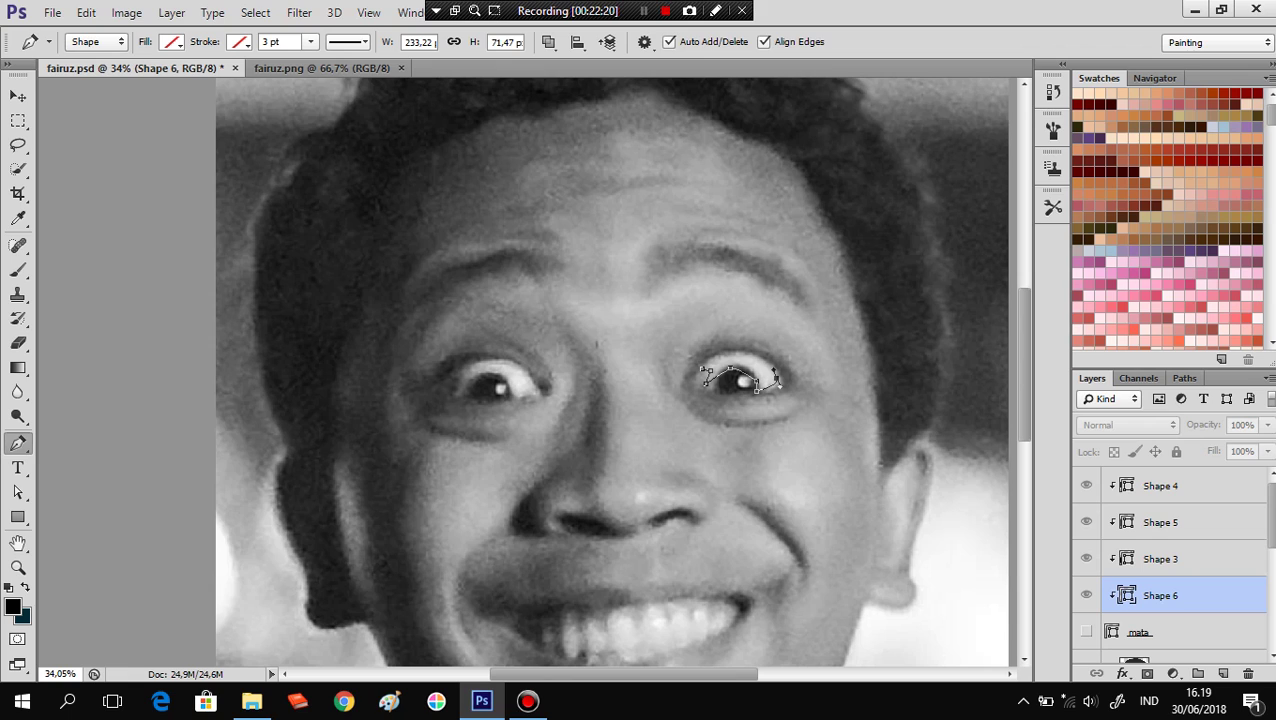
left_click(733, 352)
left_click(702, 369)
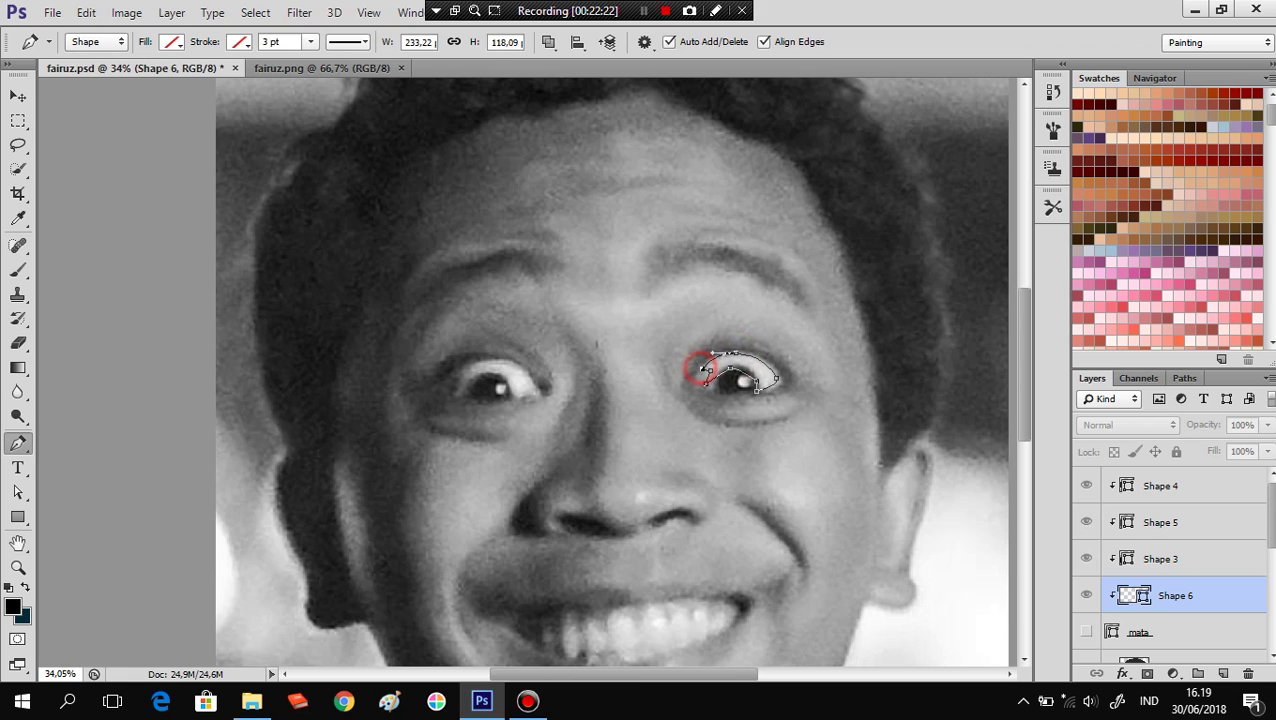
key("Return")
Trace a matching closed shape over the top of the left eye, then show the painted eyes.
left_click(470, 368)
left_click(505, 364)
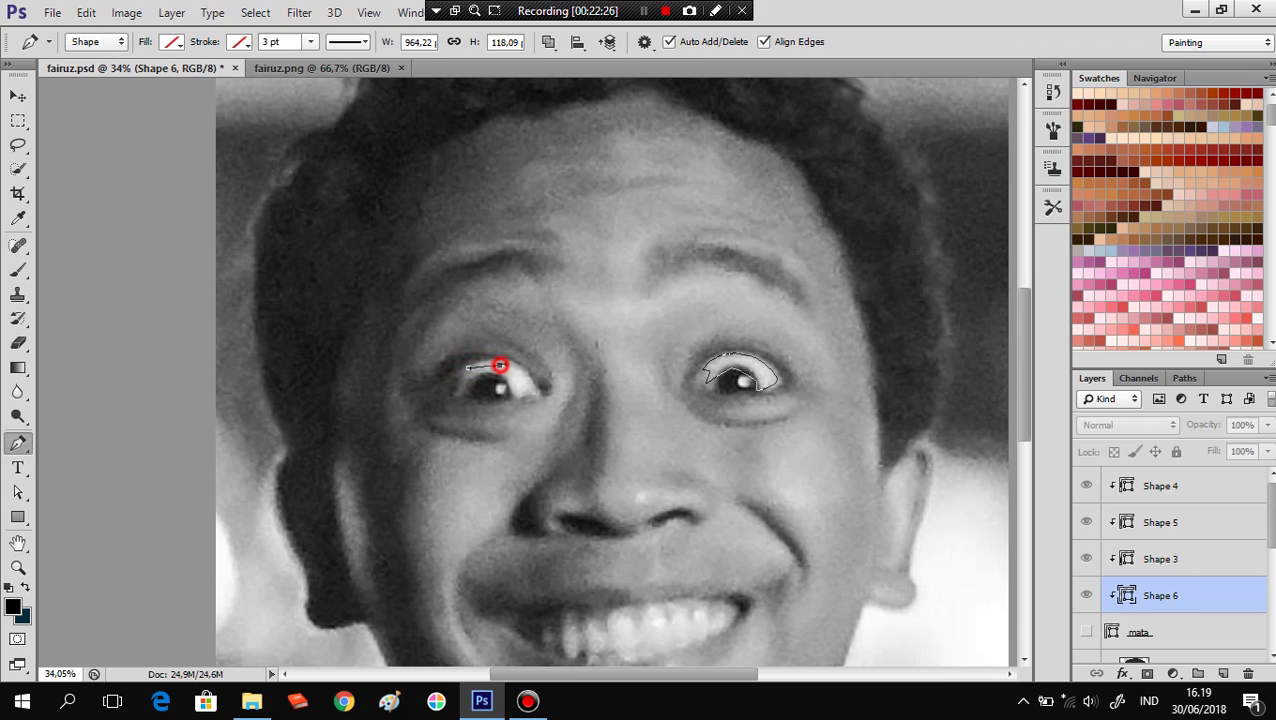
key("ctrl+z")
left_click(519, 371)
left_click(527, 391)
left_click(510, 396)
left_click_drag(510, 396, 514, 398)
left_click(468, 368)
left_click(467, 371)
left_click(1086, 631)
left_click(172, 41)
Fill Shape 6 with light grey e1dede.
left_click(128, 82)
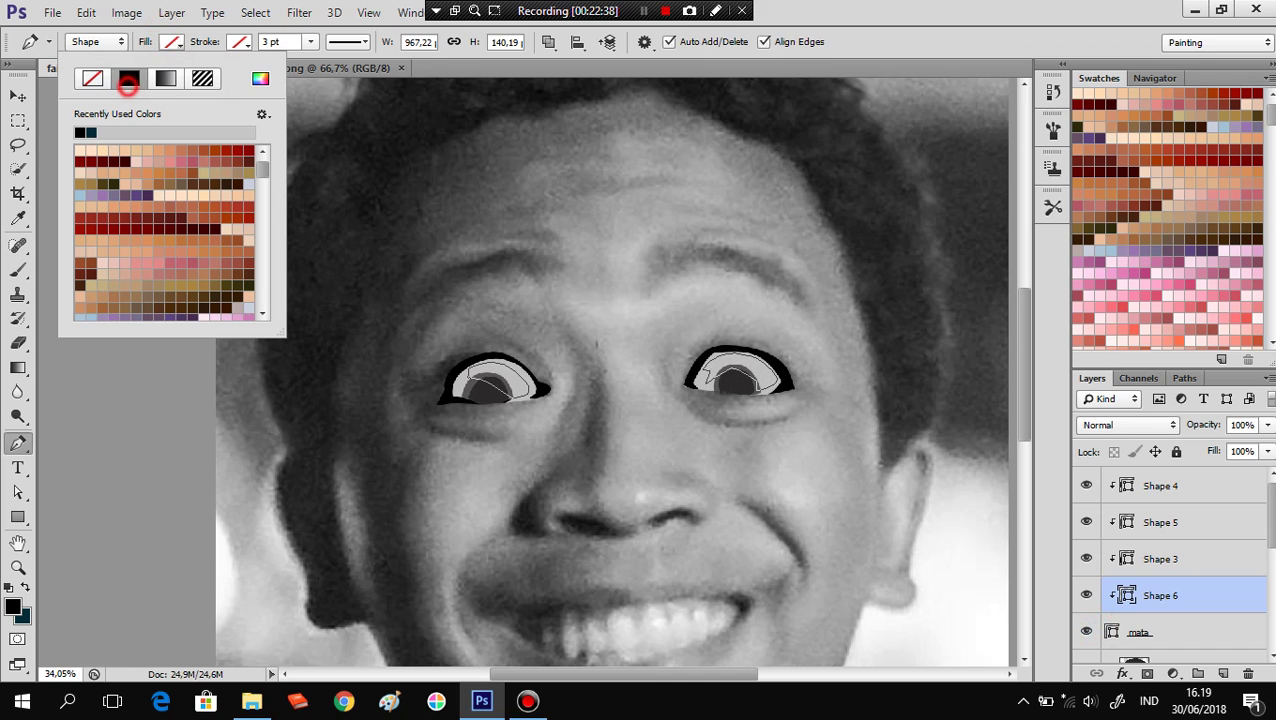
double_click(1126, 595)
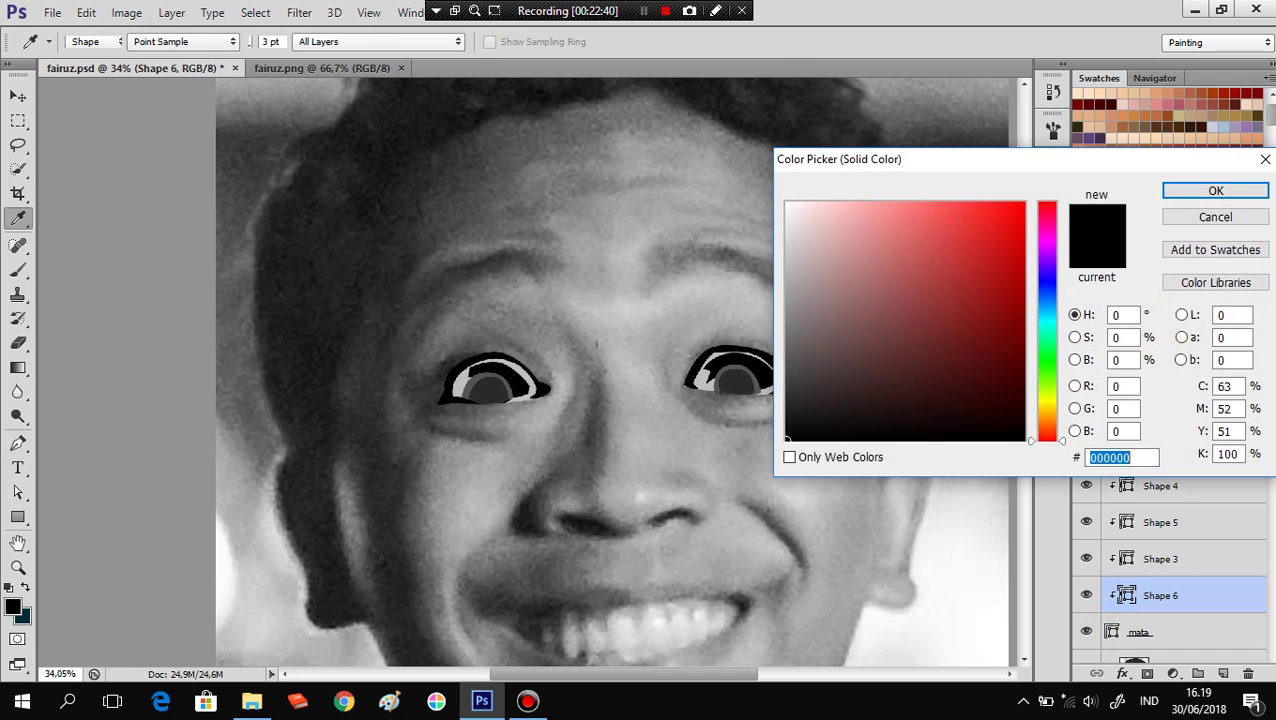
left_click(703, 376)
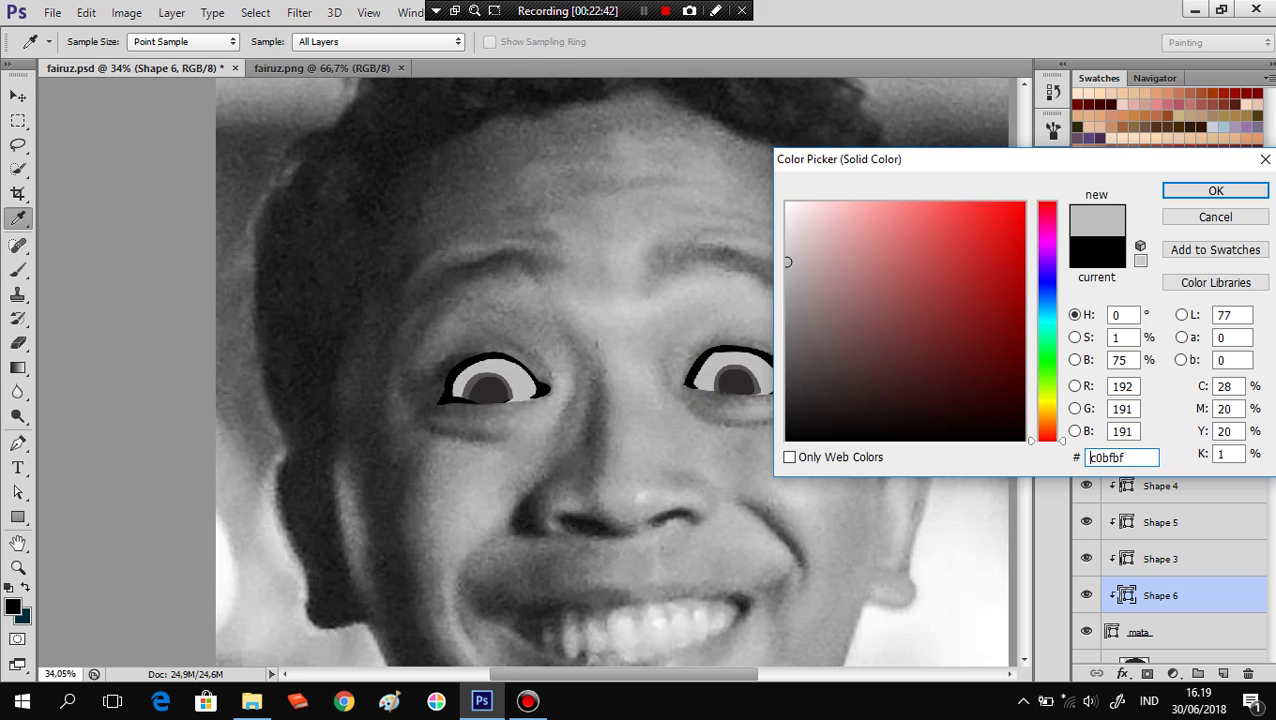
left_click_drag(788, 262, 788, 236)
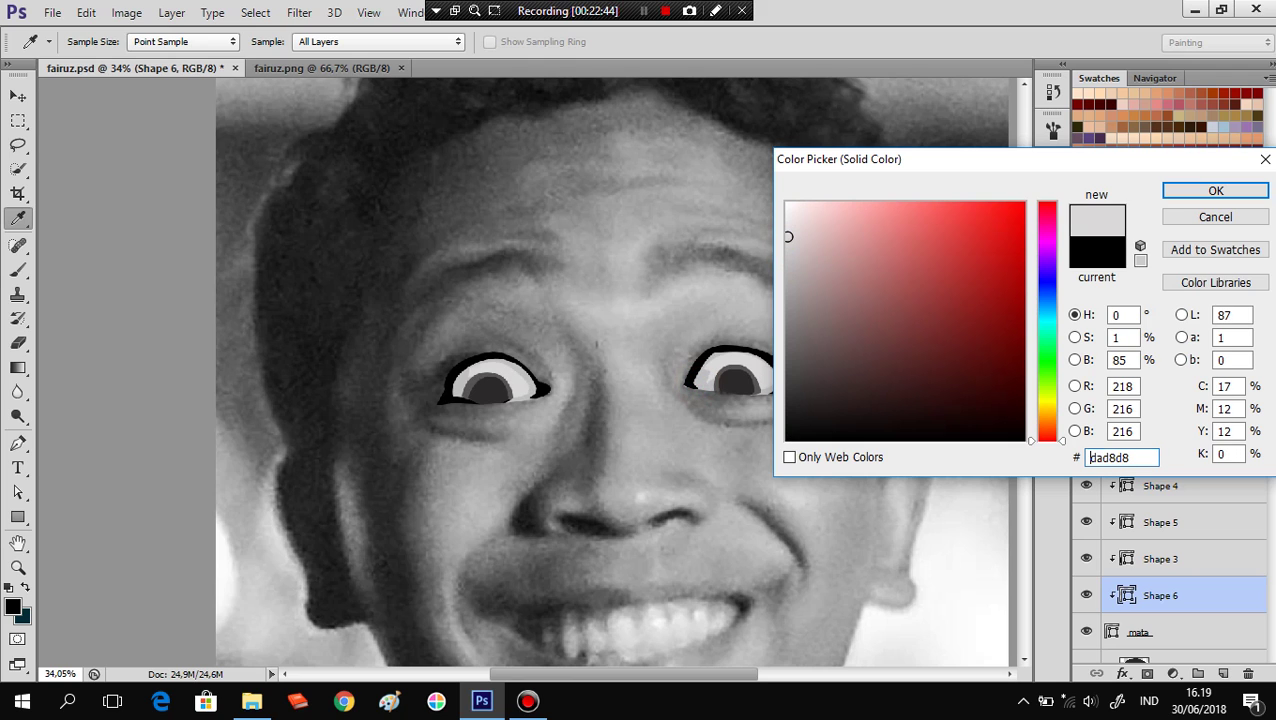
left_click(1210, 190)
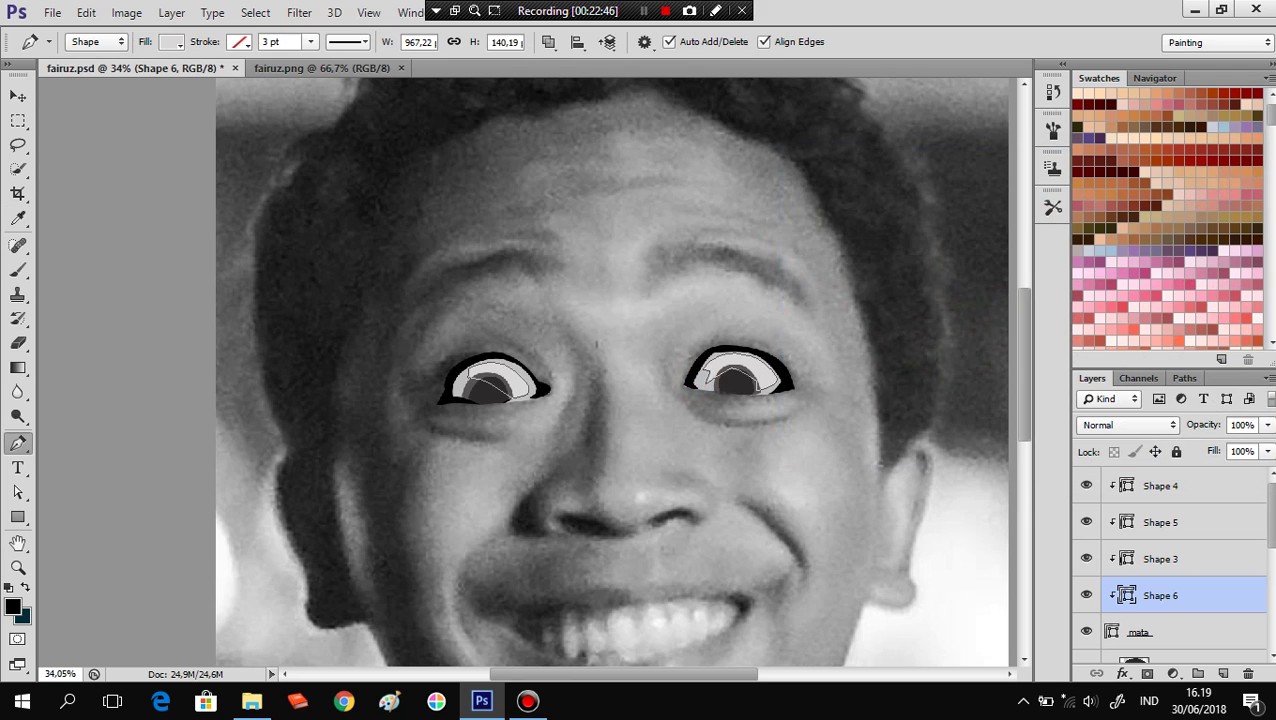
double_click(1126, 595)
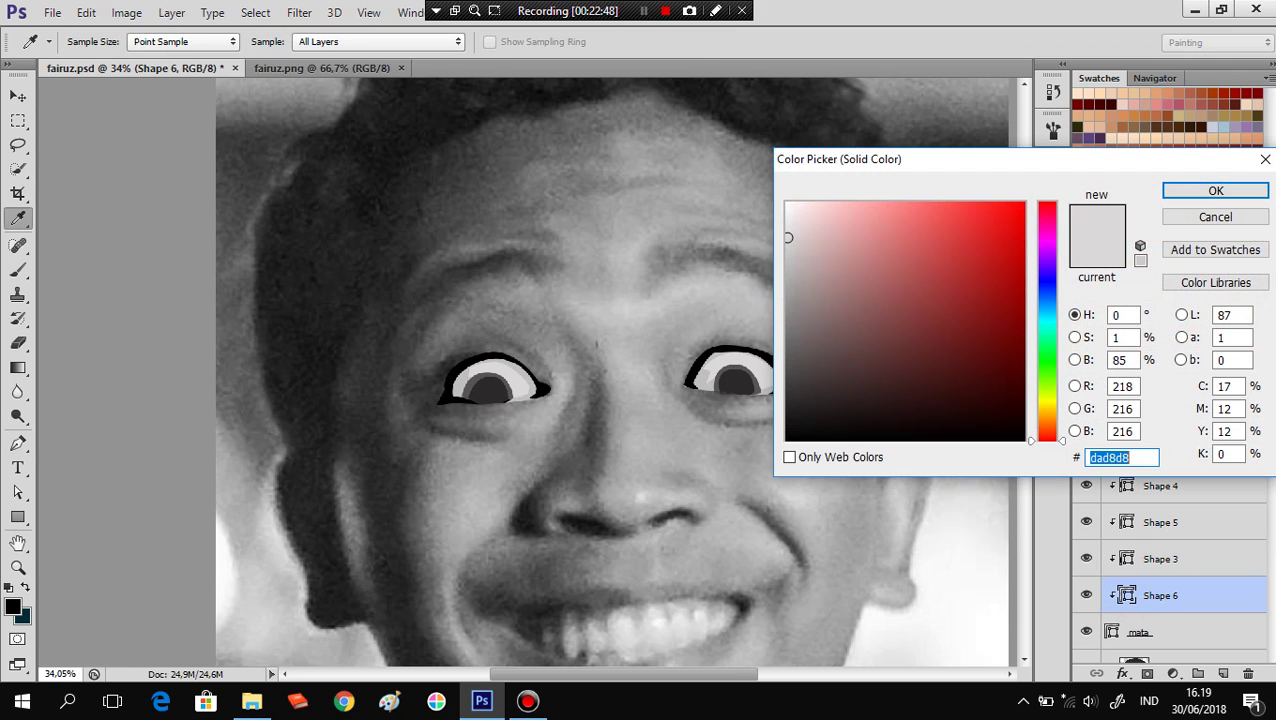
left_click(789, 232)
left_click_drag(789, 232, 789, 222)
left_click(1214, 190)
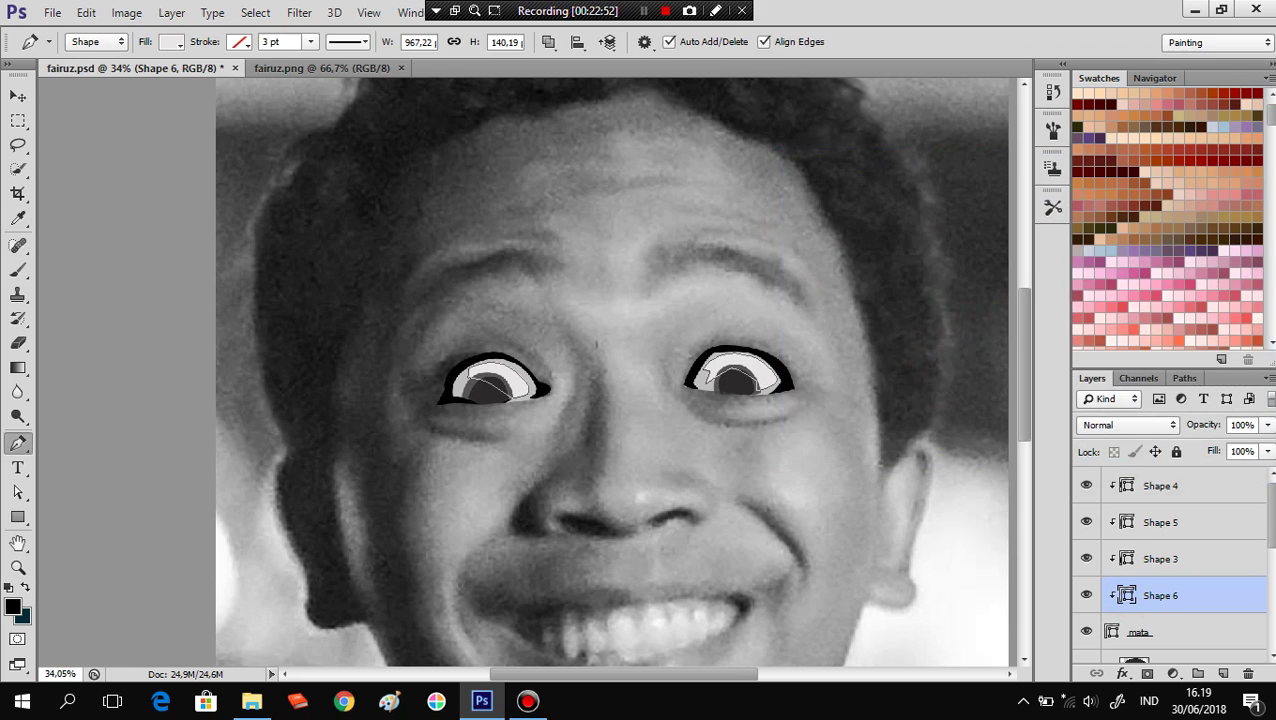
Toggle the mata eye layer's visibility to compare against the photo.
left_click(1160, 631)
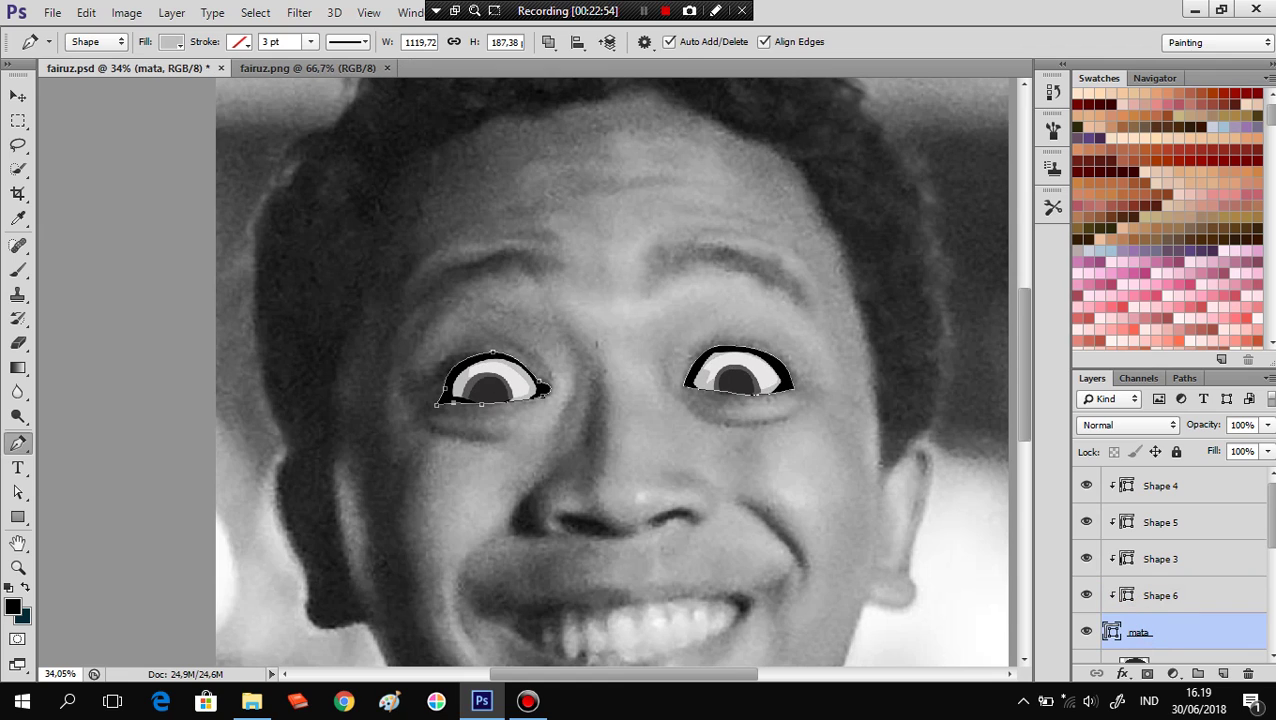
left_click(1087, 630)
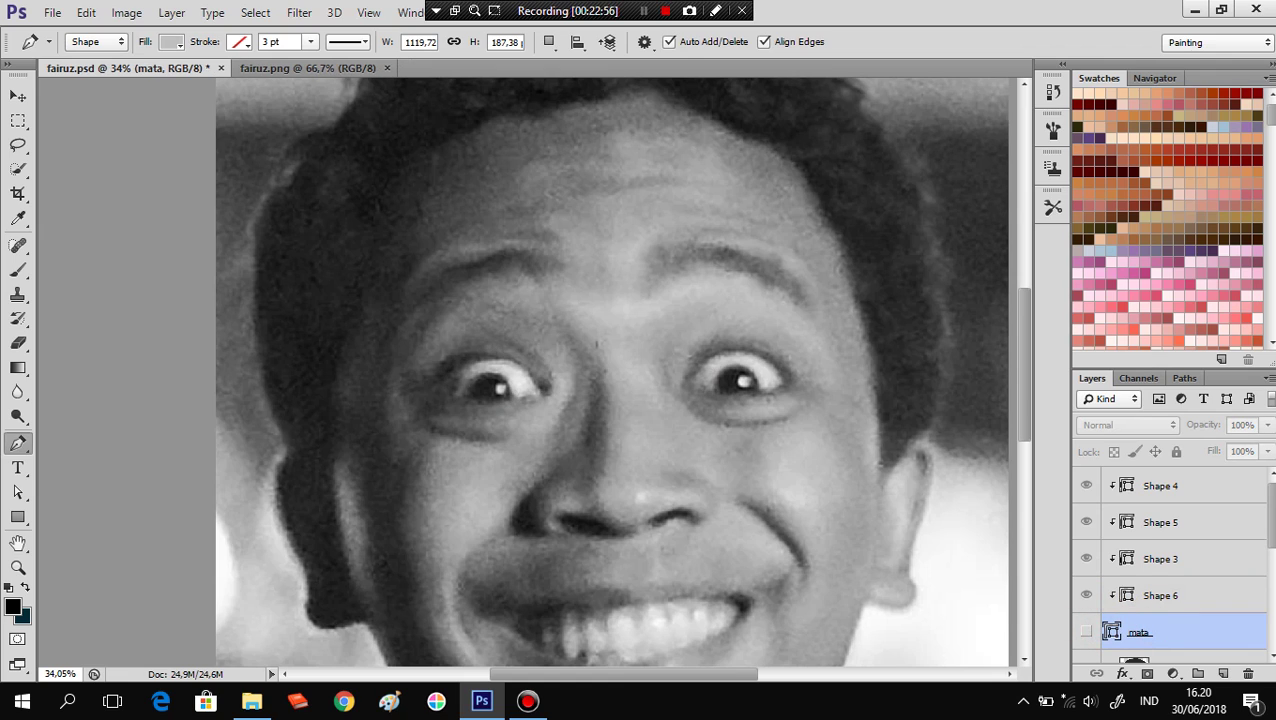
left_click(1087, 626)
left_click(1087, 630)
left_click(1087, 630)
left_click(1087, 630)
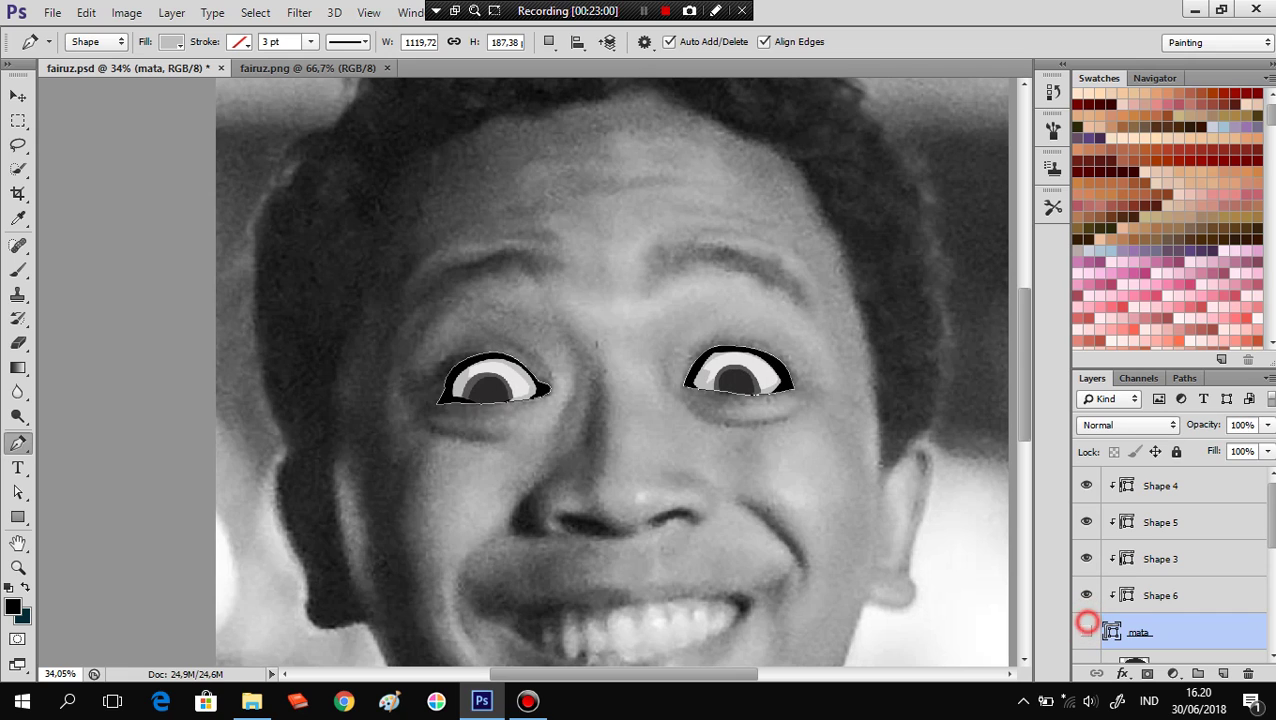
left_click(1087, 630)
Add a new clipped Shape 7 layer and begin an outline at the left eye's outer corner.
left_click(1156, 595)
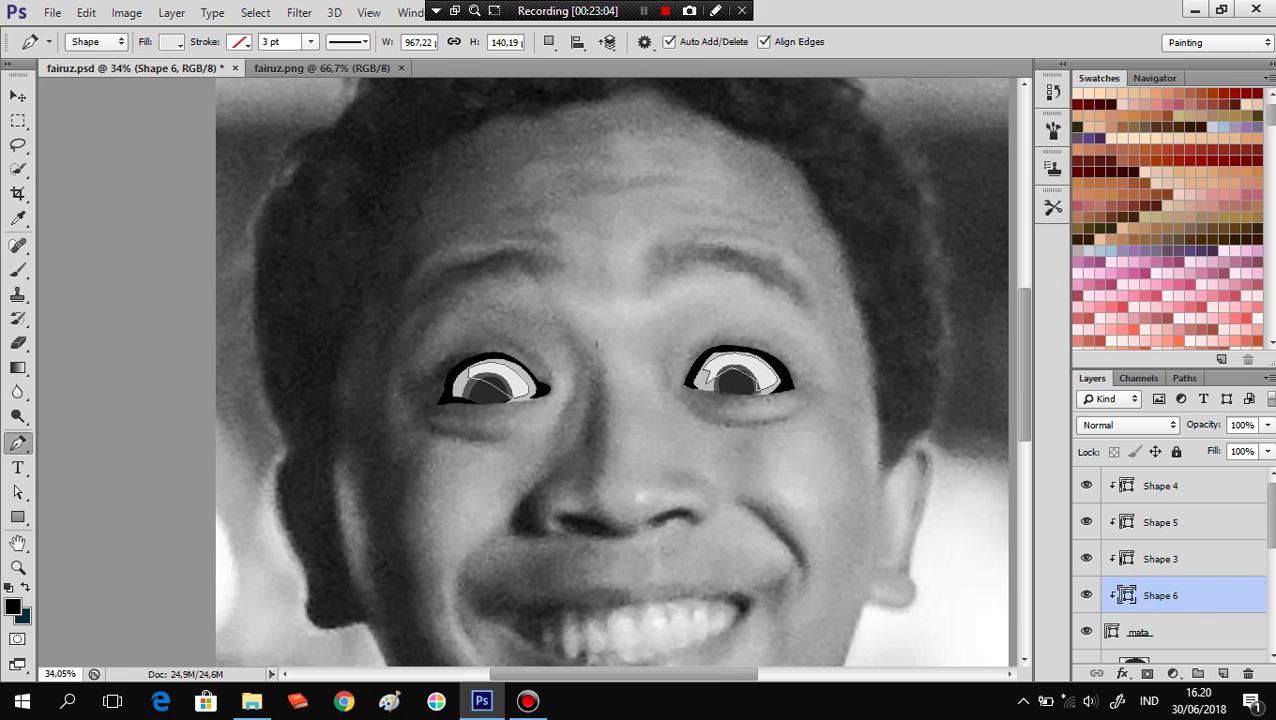
left_click(1196, 620)
left_click(1222, 673)
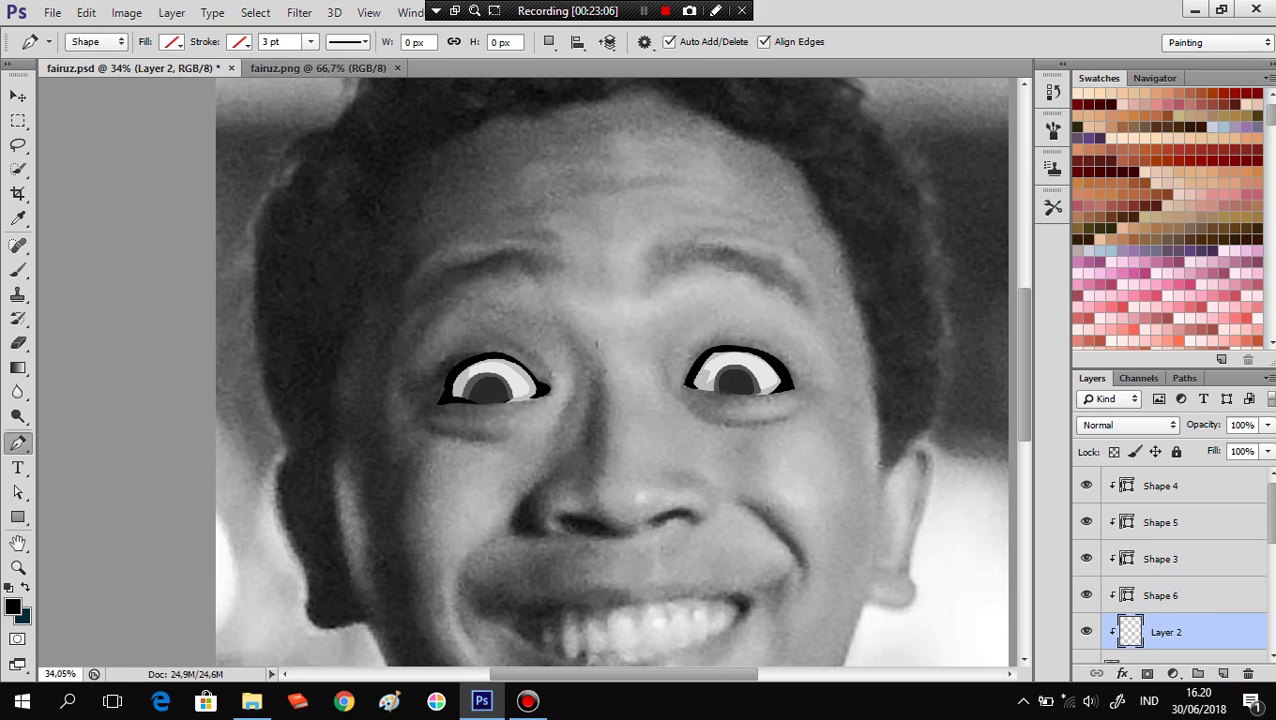
left_click(452, 378)
left_click(443, 402)
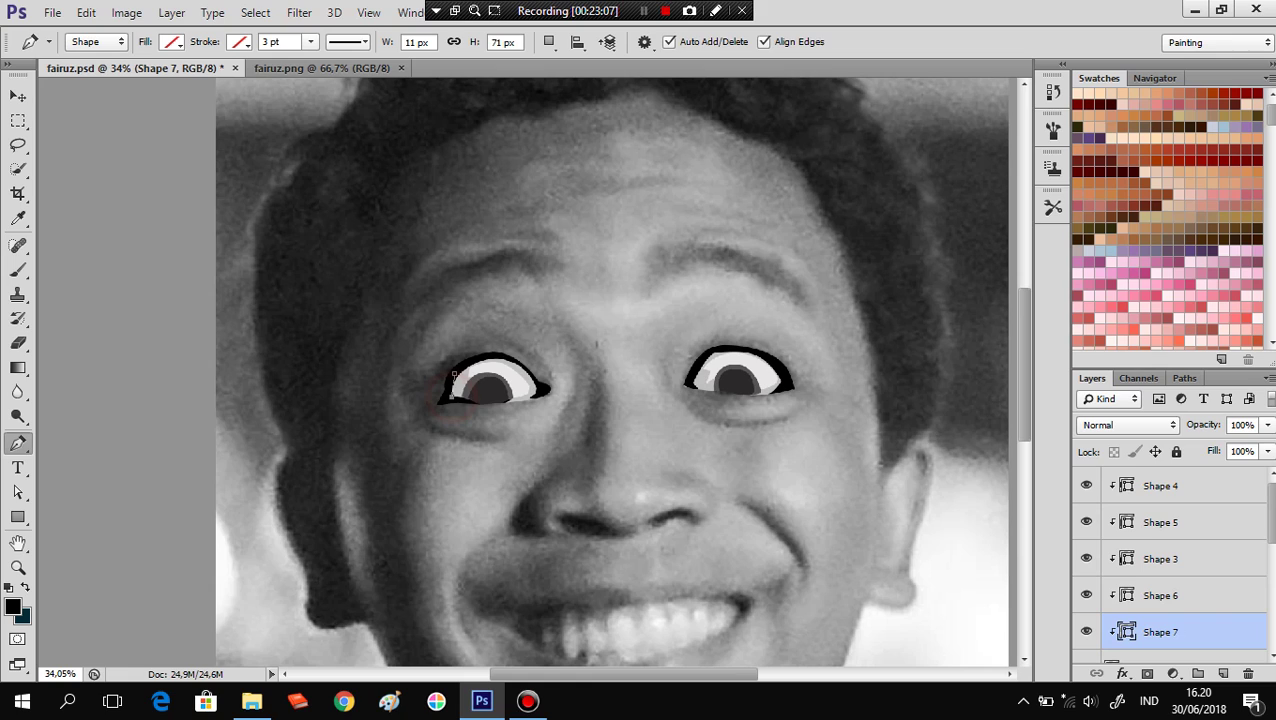
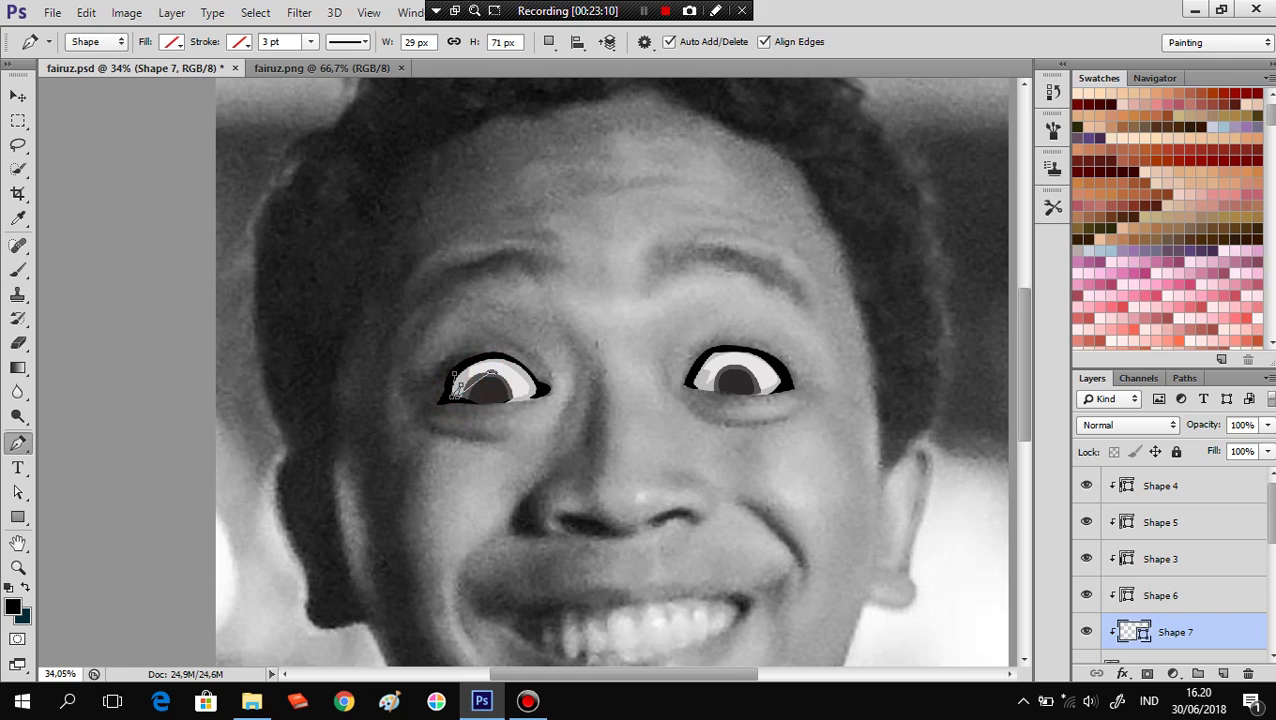
Trace a curved shape along the left eye's upper inner lid with the Pen tool.
left_click_drag(474, 367, 456, 384)
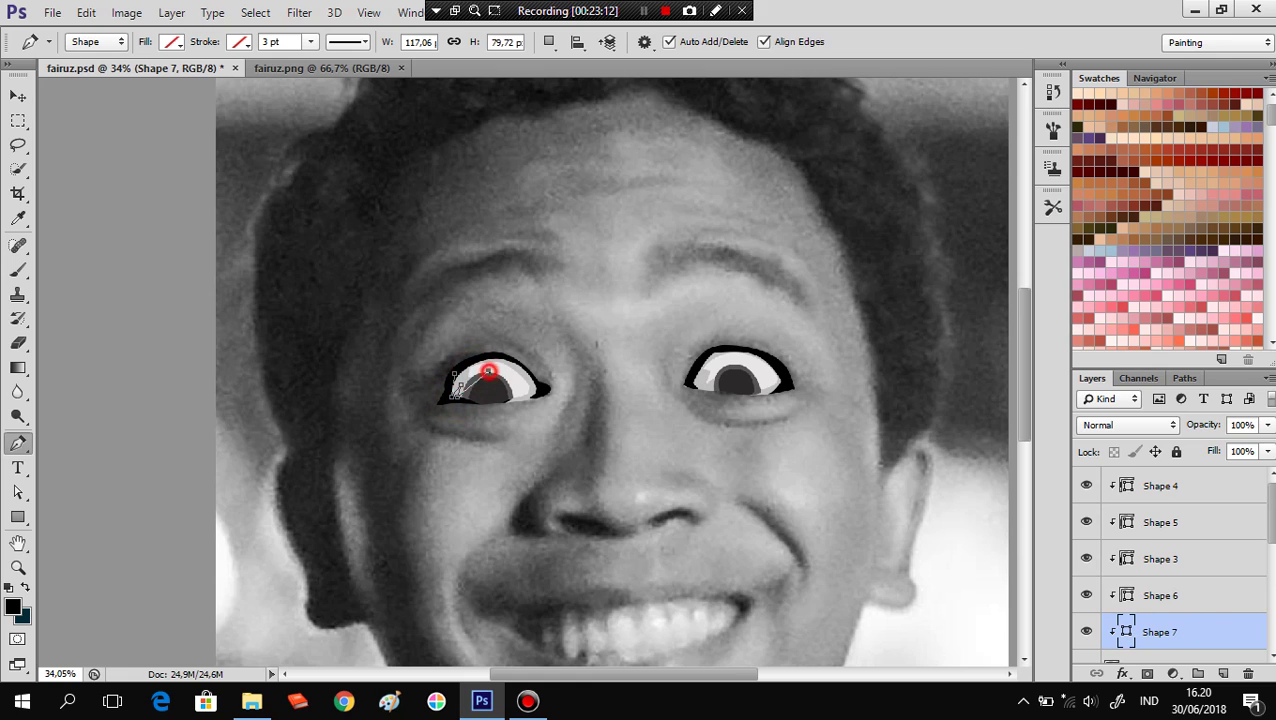
key("ctrl+z")
left_click_drag(487, 375, 456, 382)
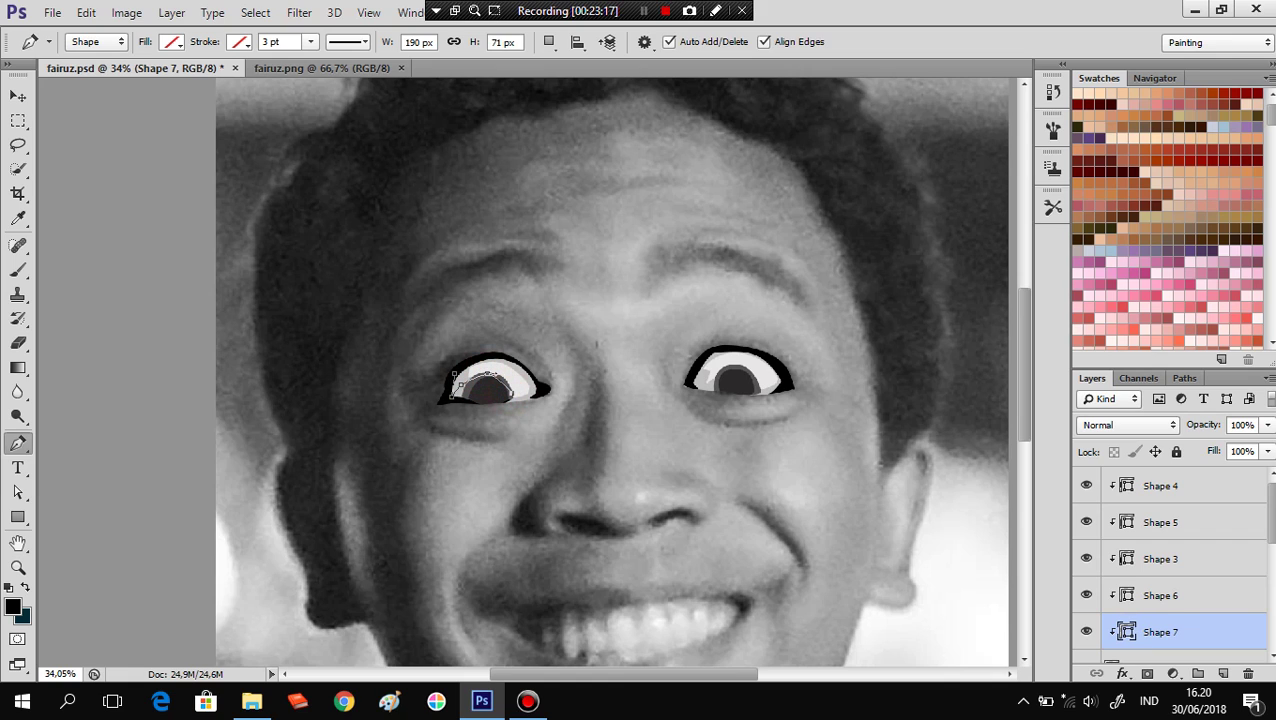
left_click(538, 393)
left_click_drag(498, 357, 525, 358)
key("Return")
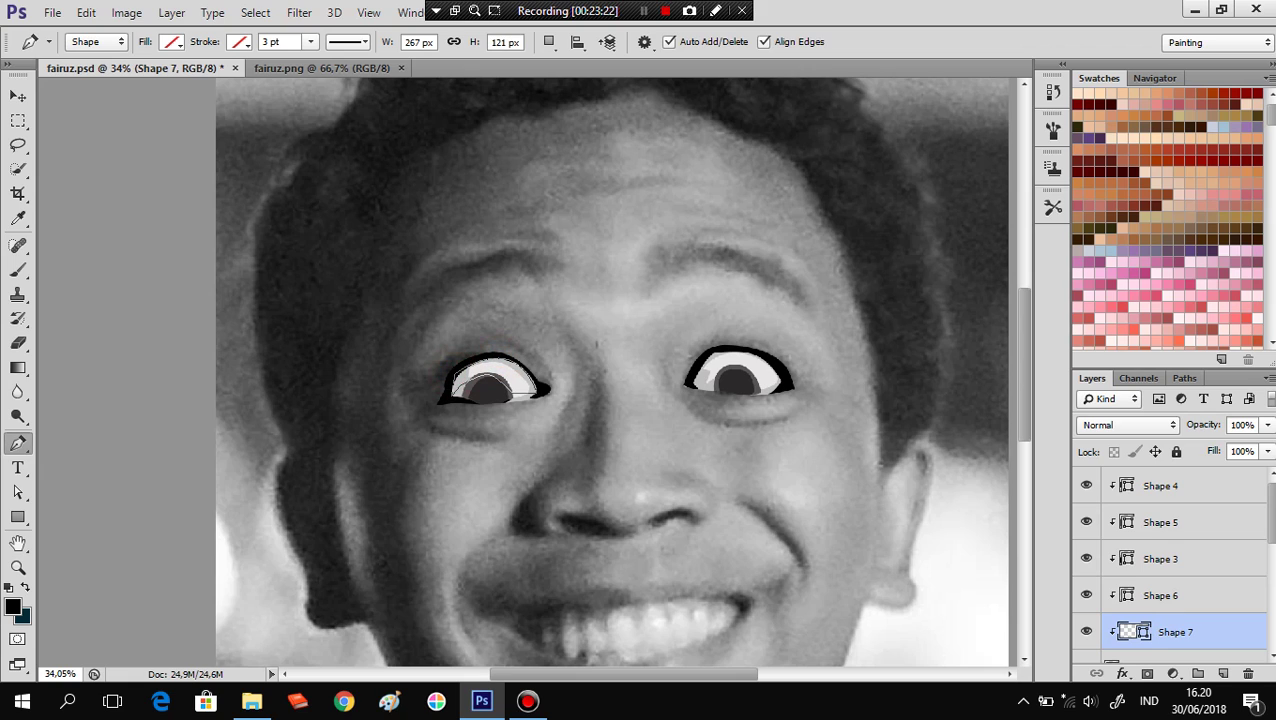
Trace a separate right-eye shape, then discard it.
left_click(691, 387)
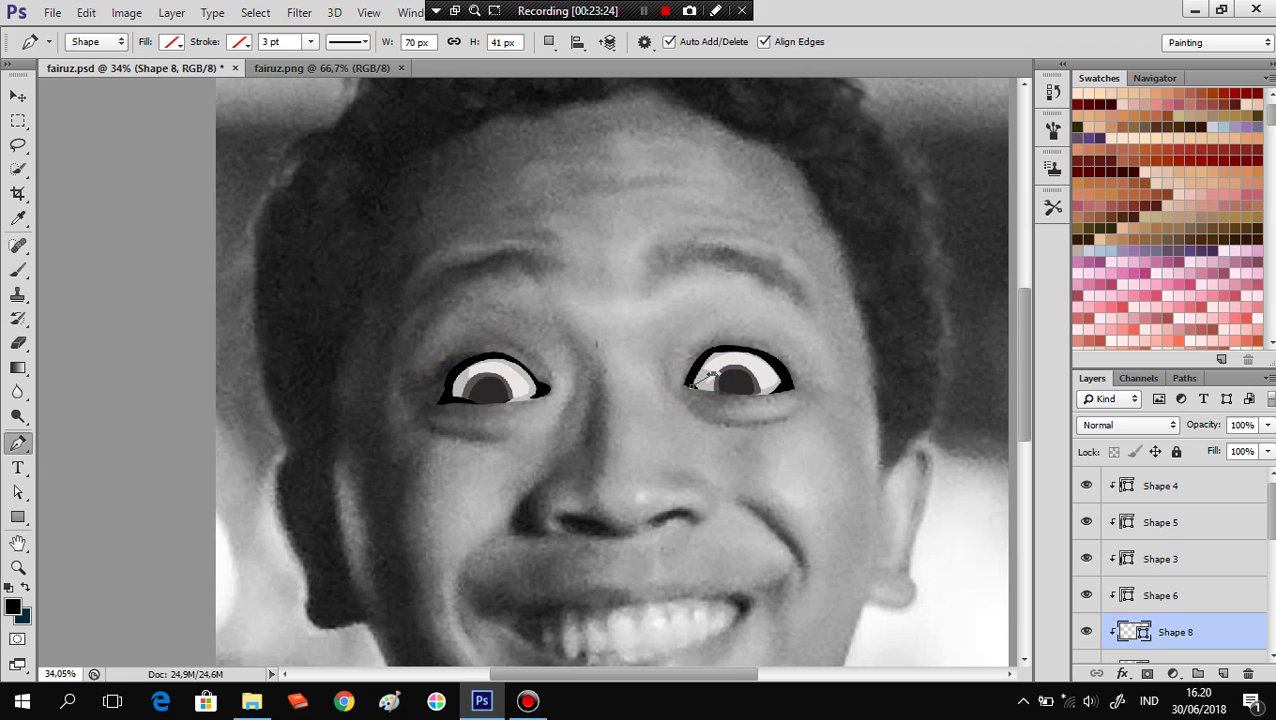
left_click(757, 385)
left_click_drag(757, 385, 775, 393)
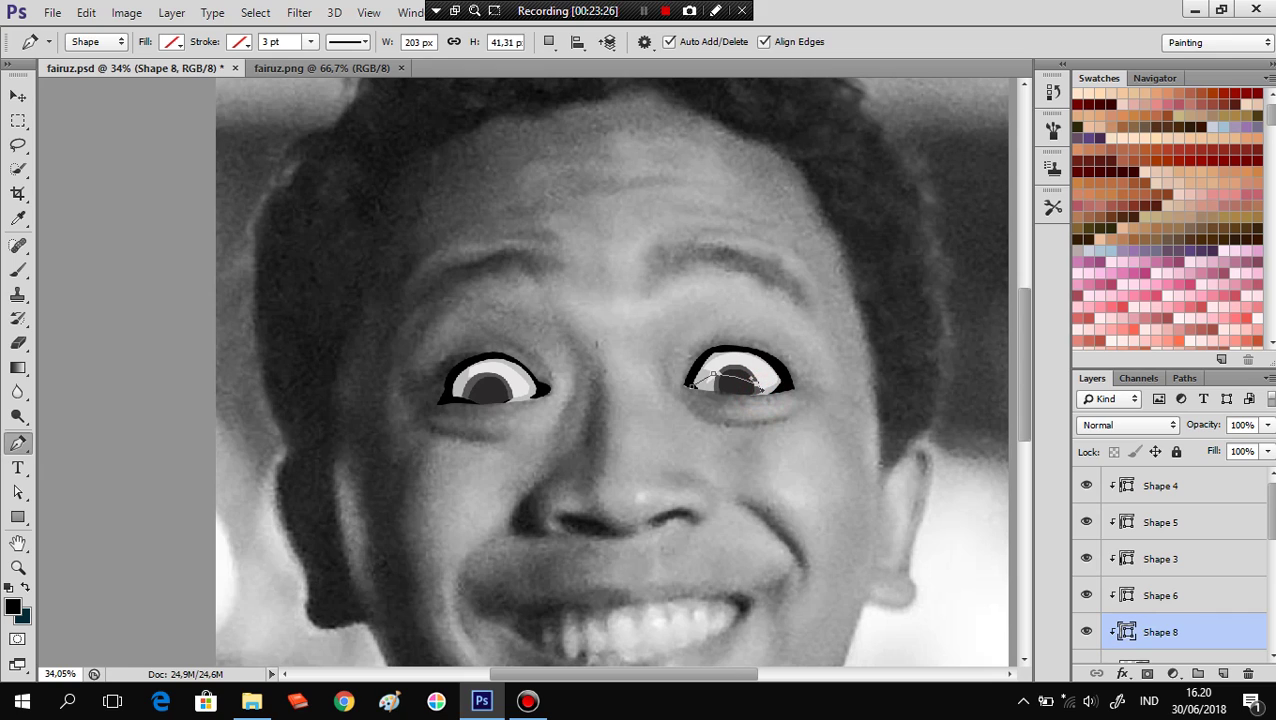
mouse_move(786, 380)
left_mouse_down()
mouse_move(720, 349)
mouse_move(748, 343)
left_mouse_up()
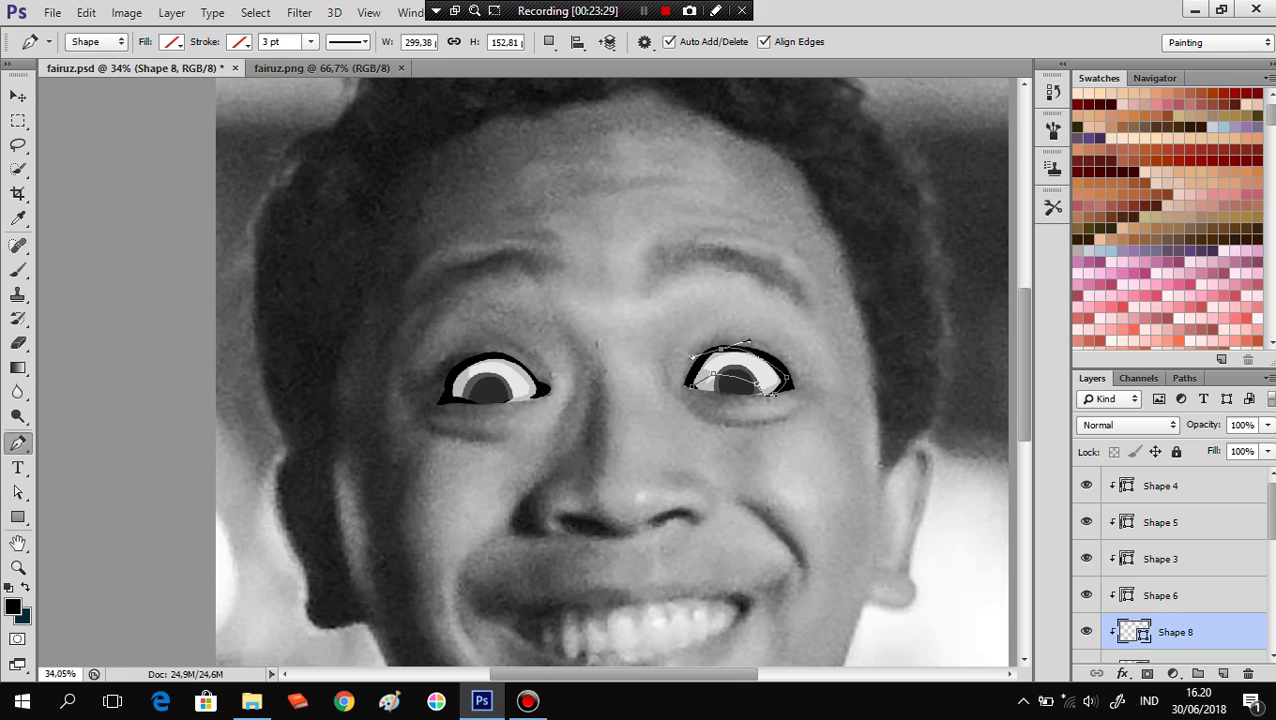
left_click(691, 384)
left_click(173, 41)
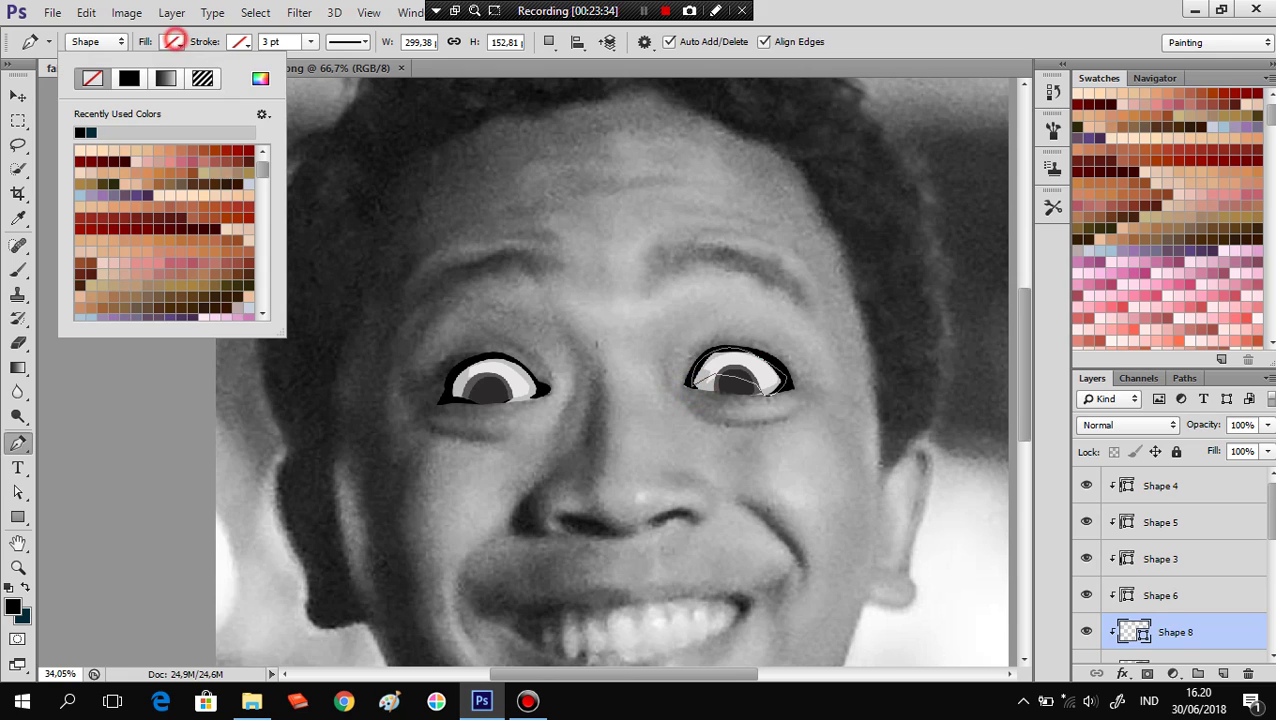
left_click(173, 41)
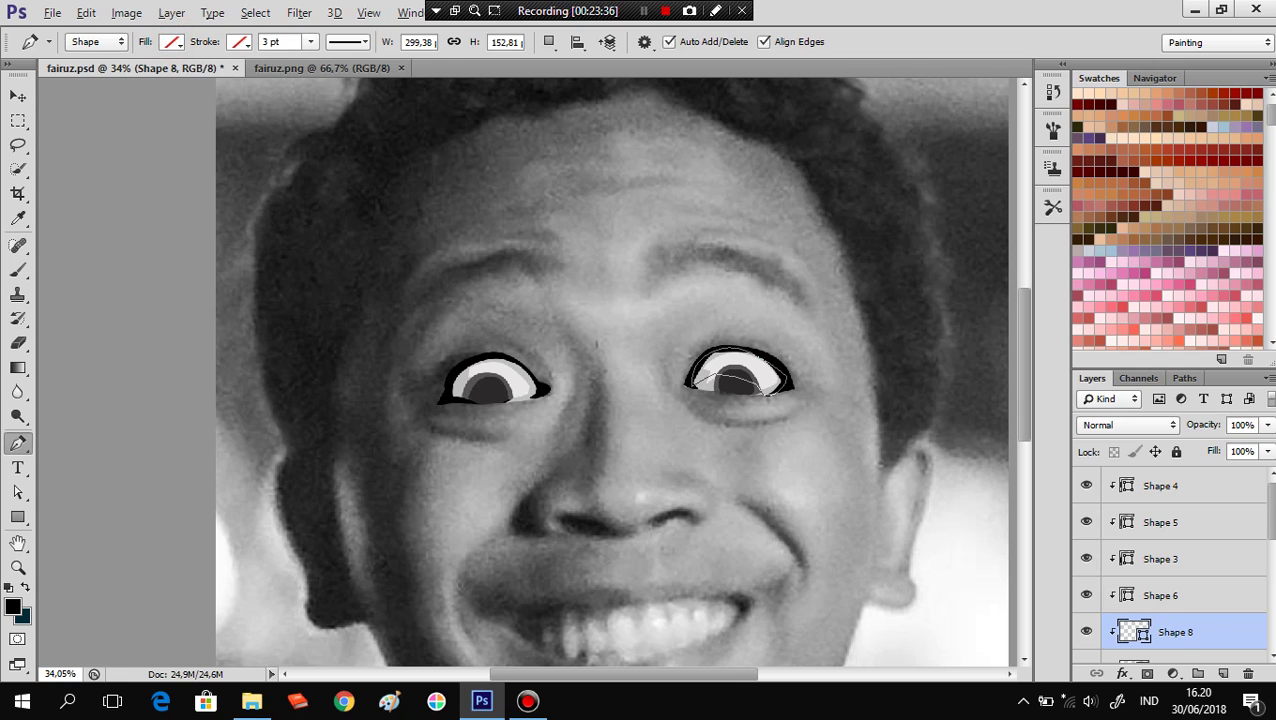
key("alt+bracketleft")
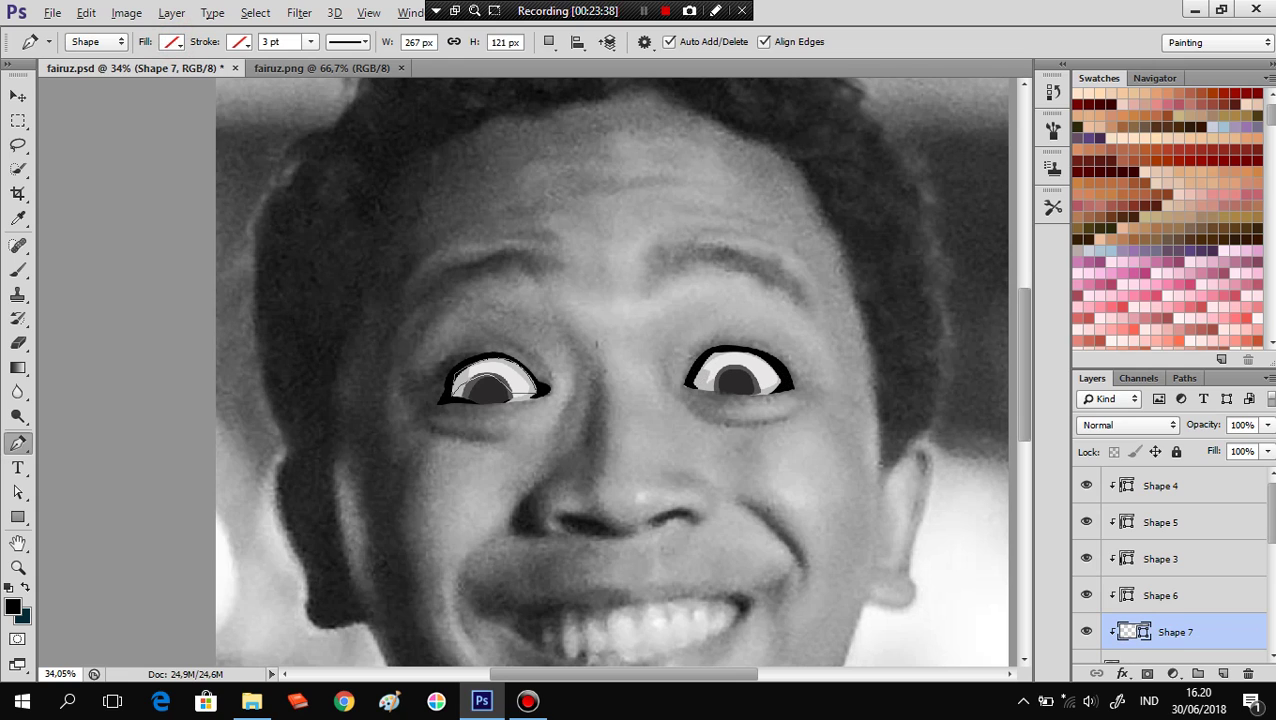
Switch to Combine Shapes and retrace the right eye into Shape 7.
left_click(548, 41)
left_click(600, 84)
left_click(689, 380)
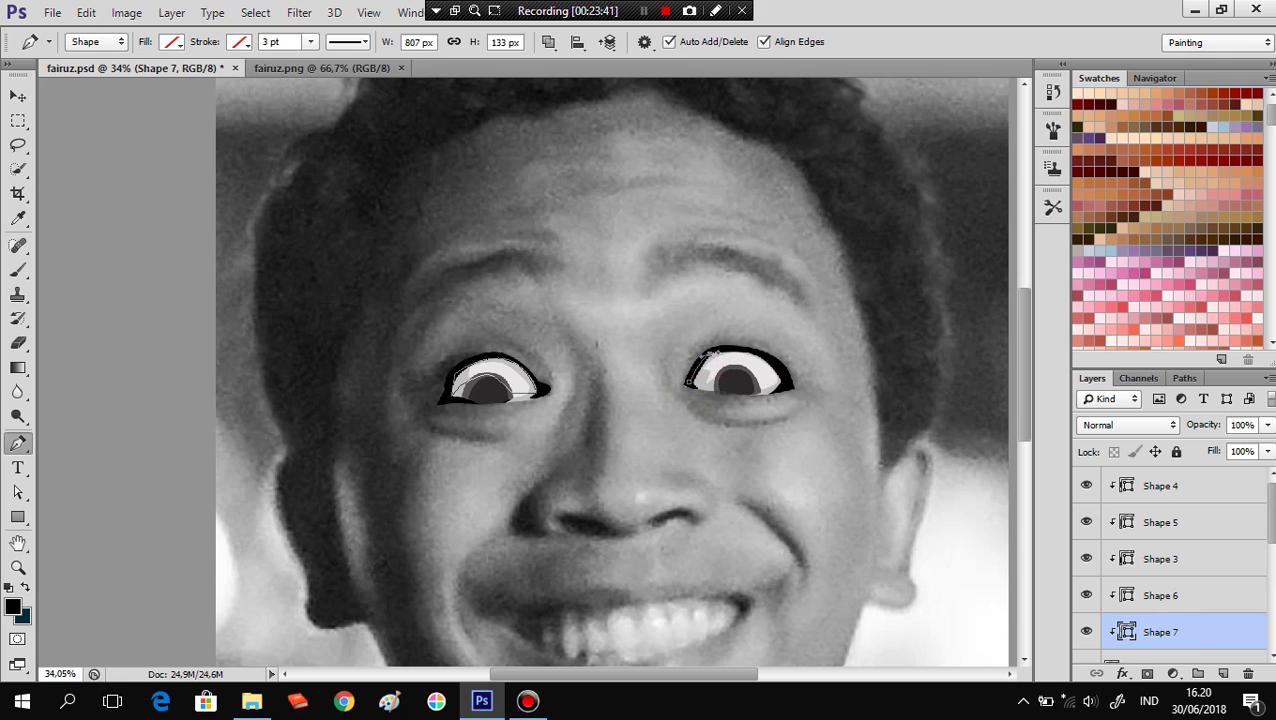
left_click(735, 346)
left_click(783, 390)
left_click(751, 397)
left_click(757, 381)
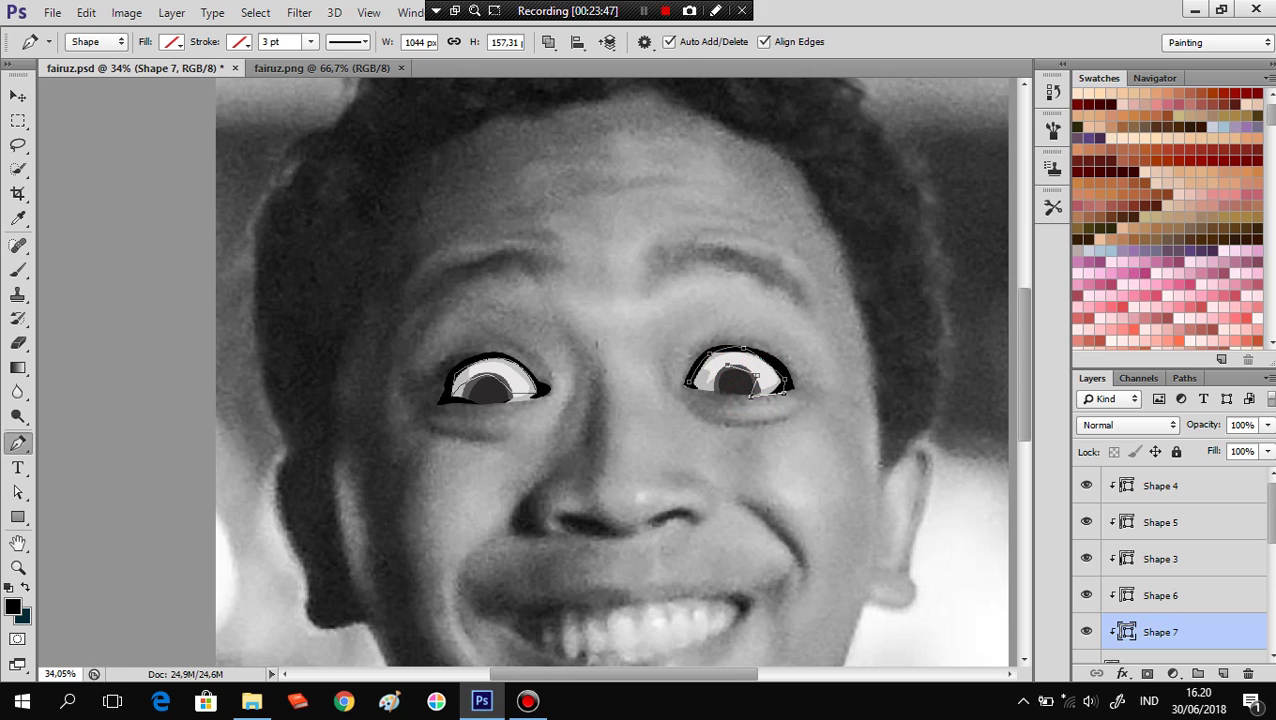
left_click(694, 382)
key("Return")
Fill the combined Shape 7 eye shapes with black.
left_click(171, 41)
left_click(129, 78)
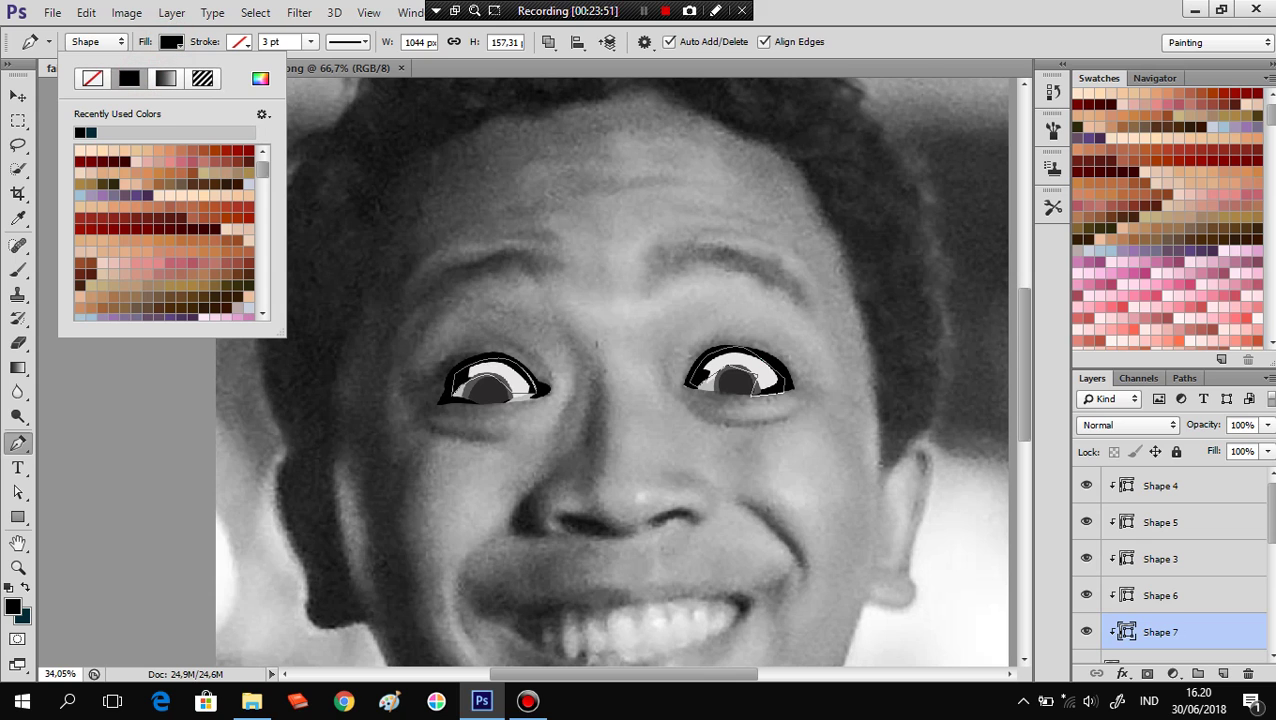
scroll(1166, 548, "down", 3)
scroll(1166, 548, "down", 1)
left_click(1166, 548)
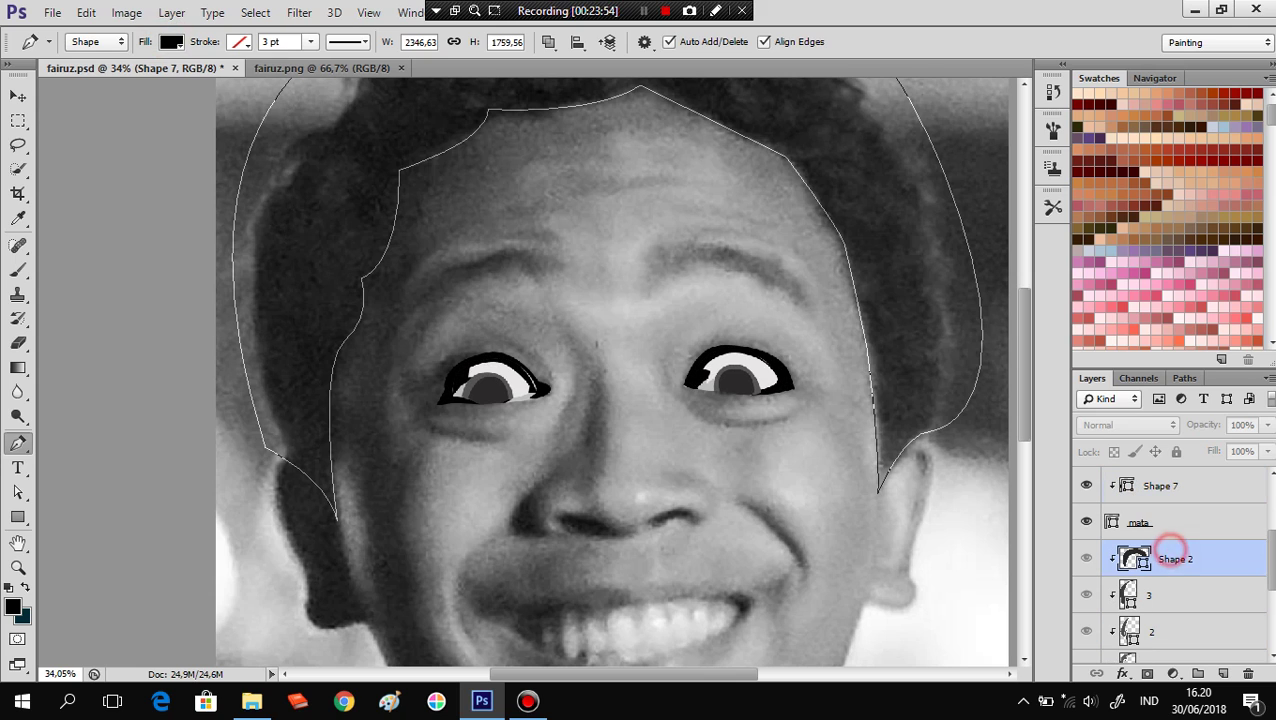
double_click(1126, 485)
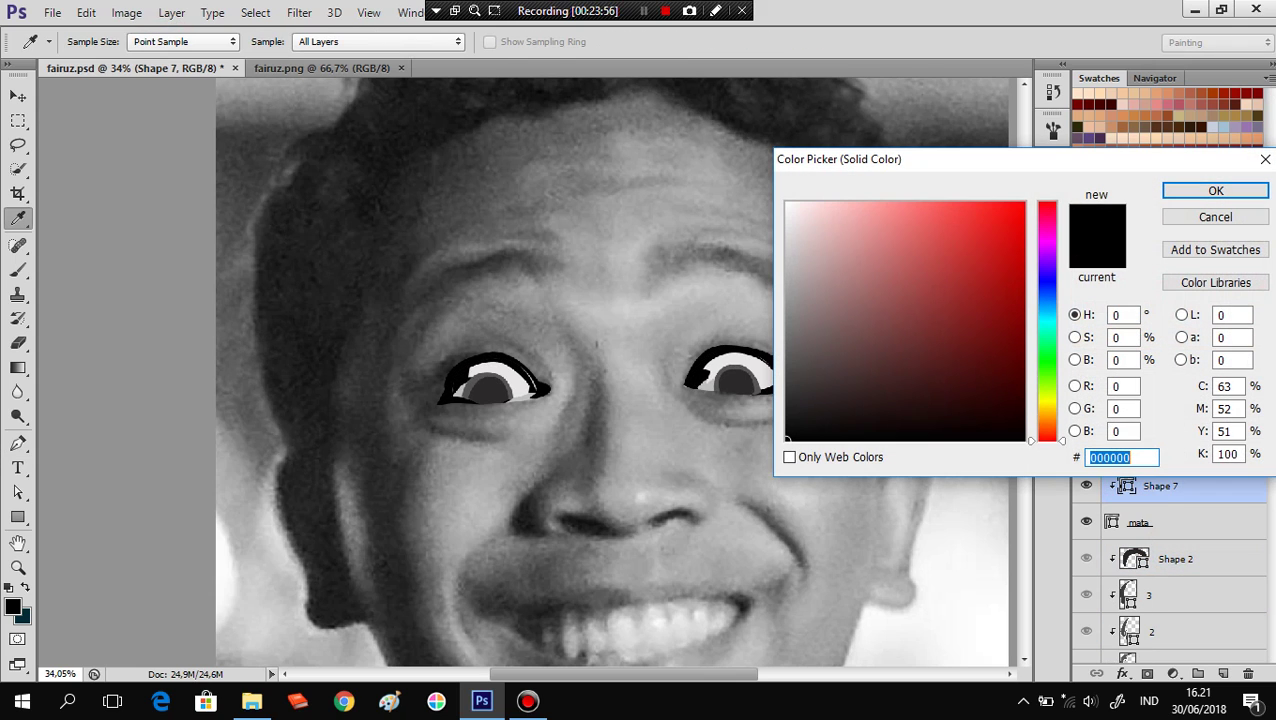
Give Shape 7 a light grey sampled from the photo and lightened slightly.
left_click(706, 392)
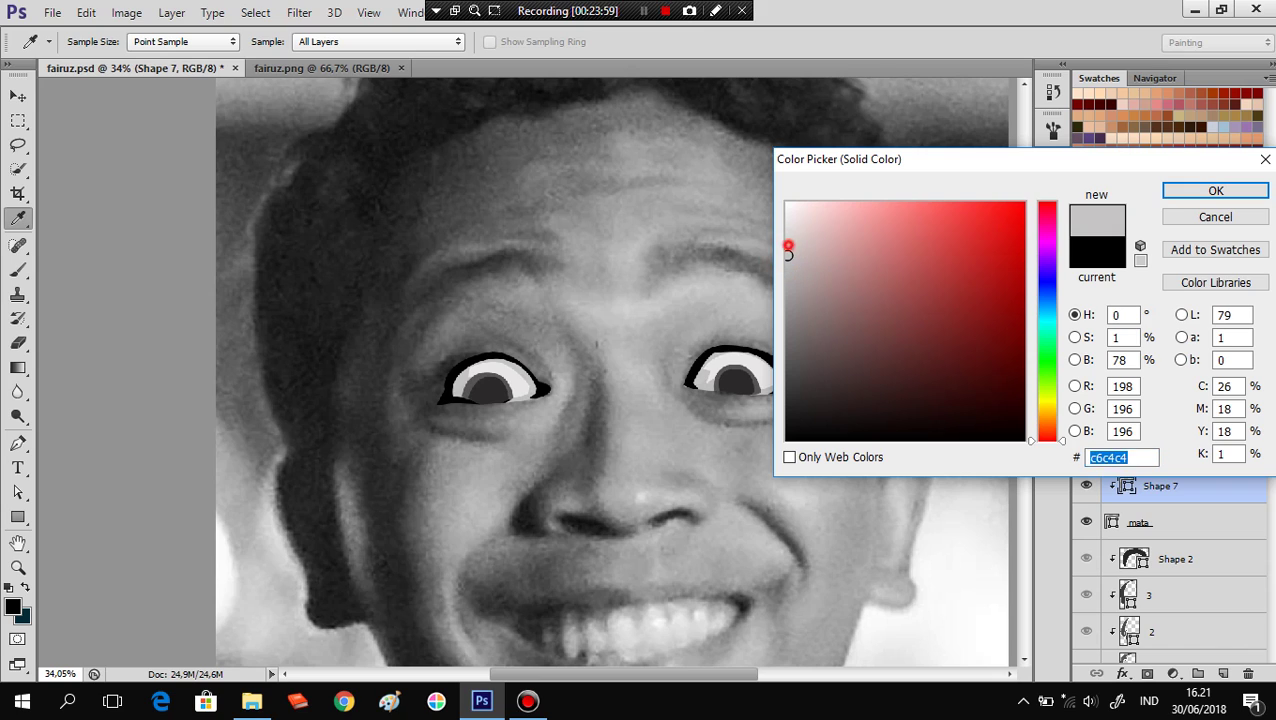
mouse_move(787, 262)
left_mouse_down()
mouse_move(788, 222)
mouse_move(789, 252)
left_mouse_up()
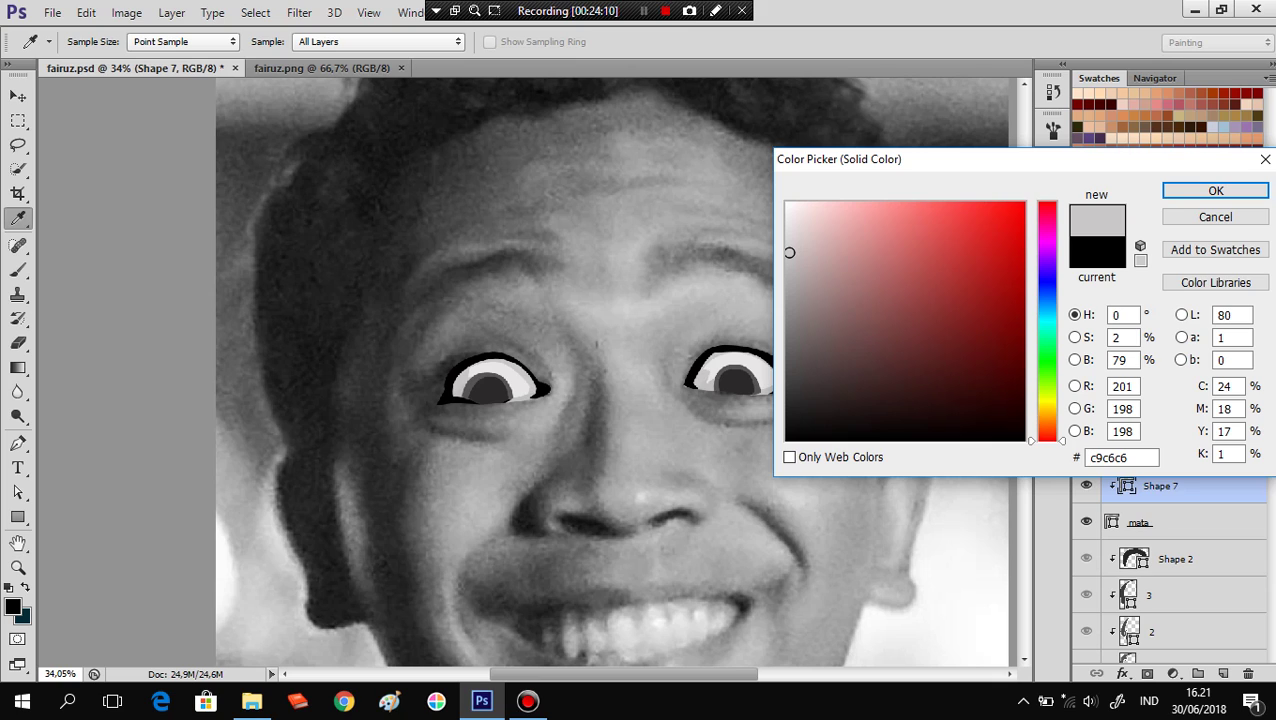
mouse_move(789, 252)
left_mouse_down()
mouse_move(788, 222)
mouse_move(789, 243)
left_mouse_up()
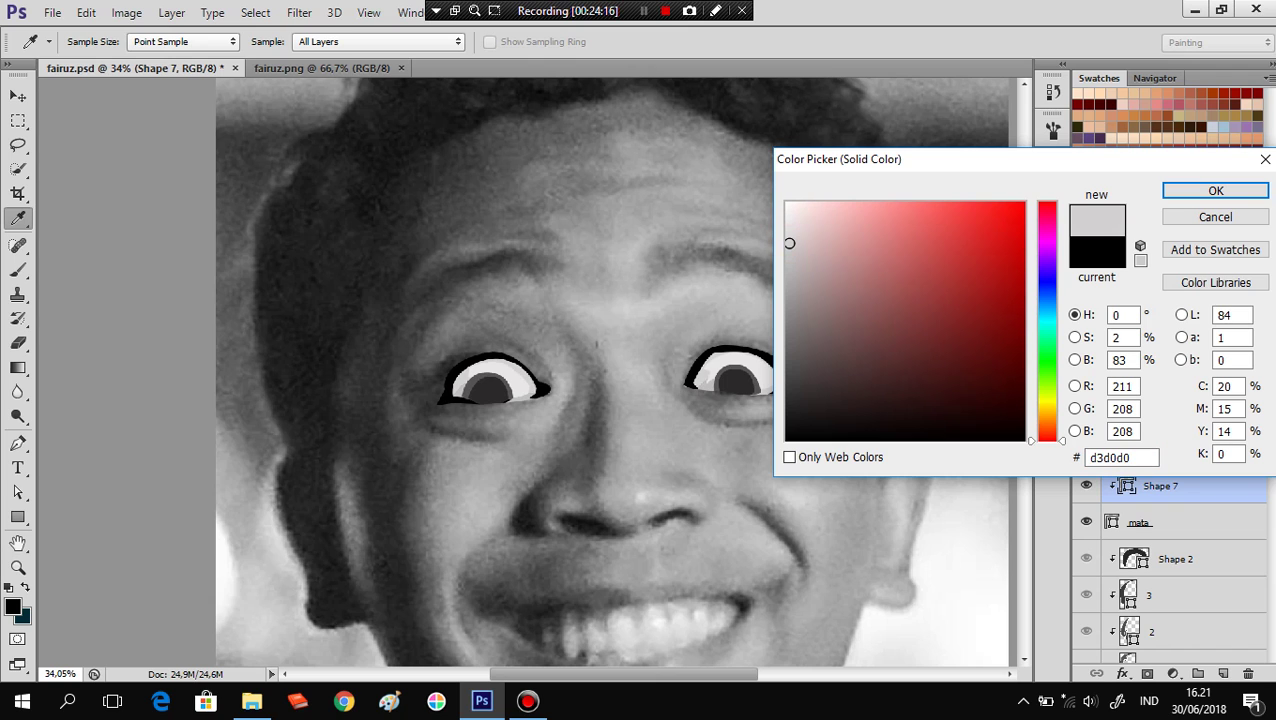
left_click(1215, 190)
Darken the mata eye layer fill slightly to grey b7b4b4.
double_click(1111, 521)
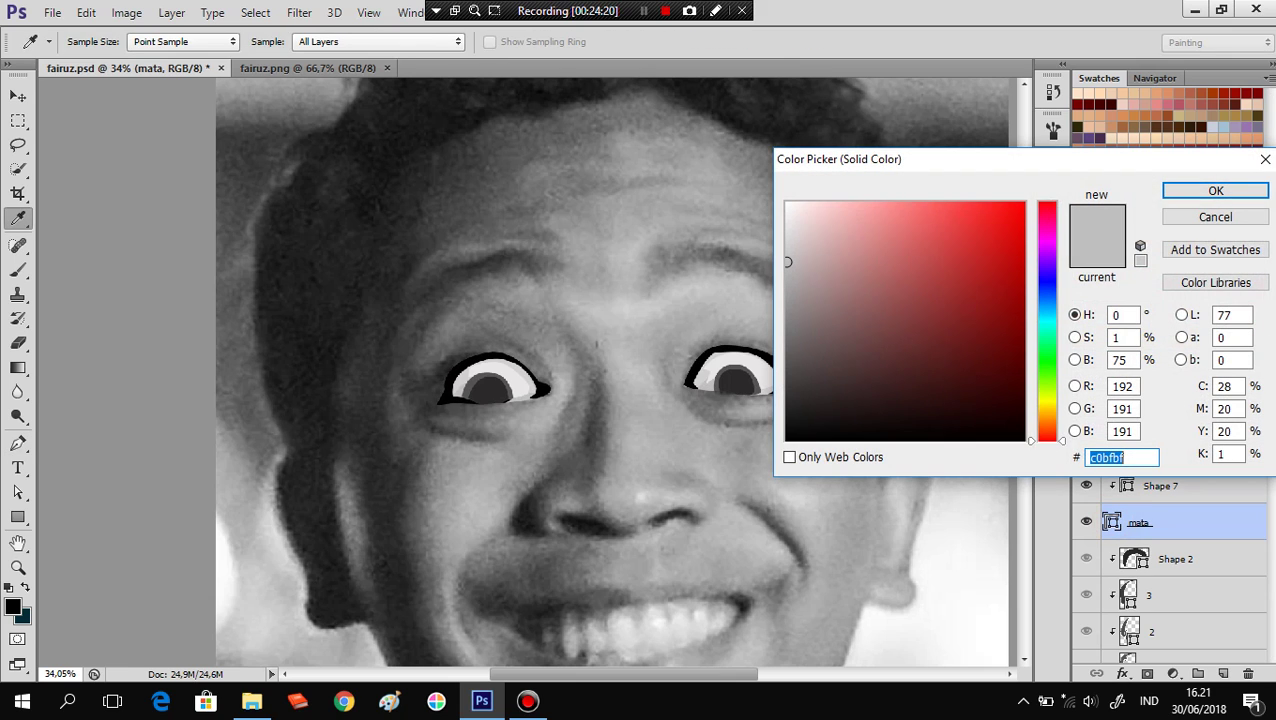
left_click_drag(788, 262, 789, 269)
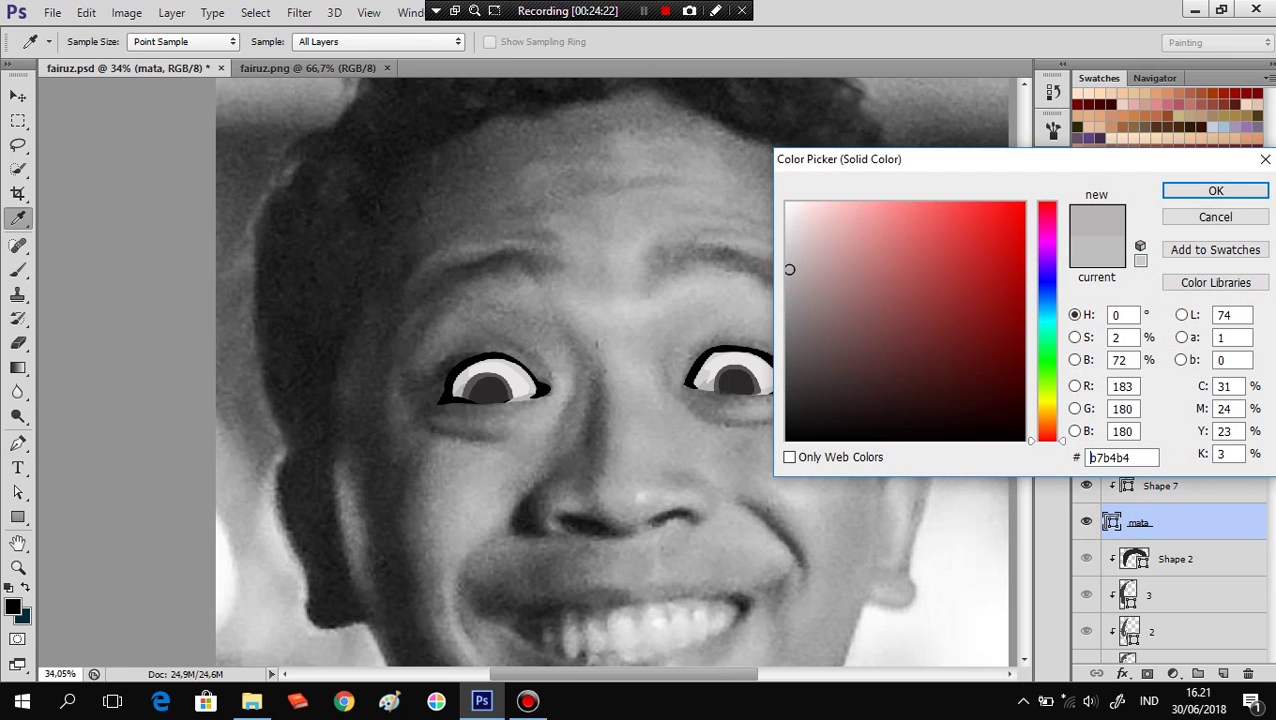
left_click(1215, 190)
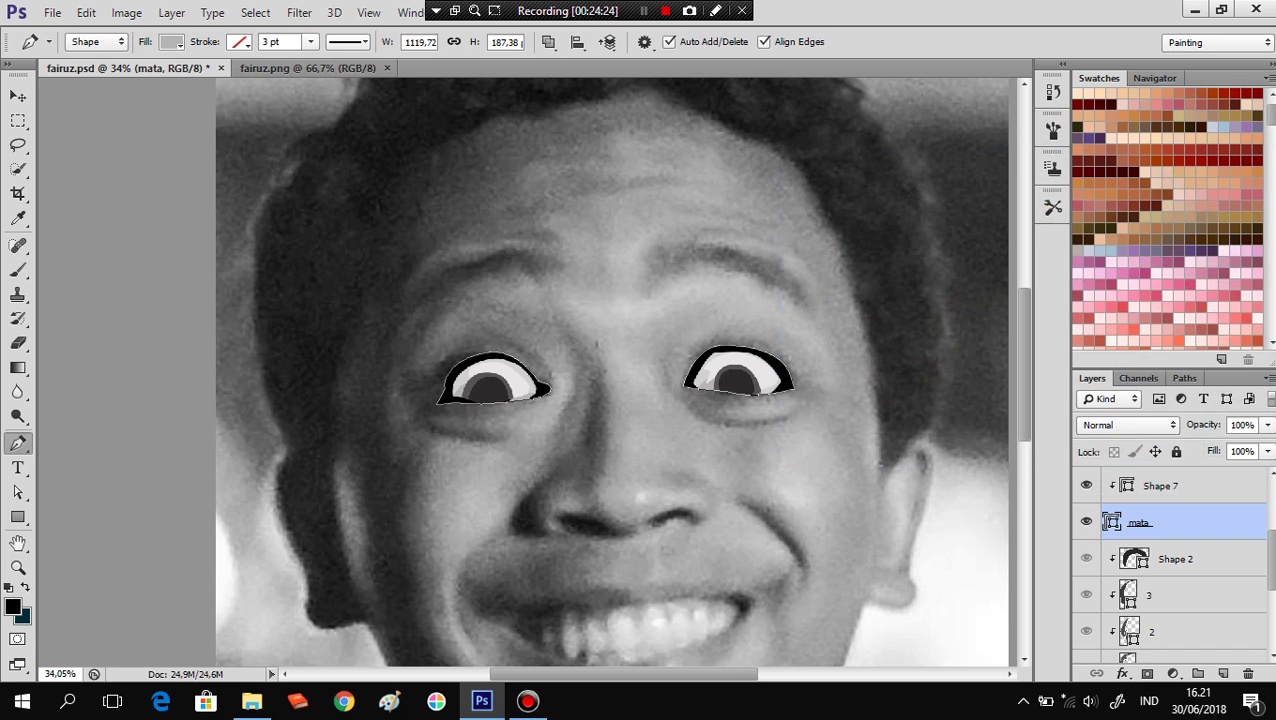
Hide the reference photo to preview the vector face, then save the document.
left_click(1173, 591)
left_click(1100, 558)
left_click(1140, 522)
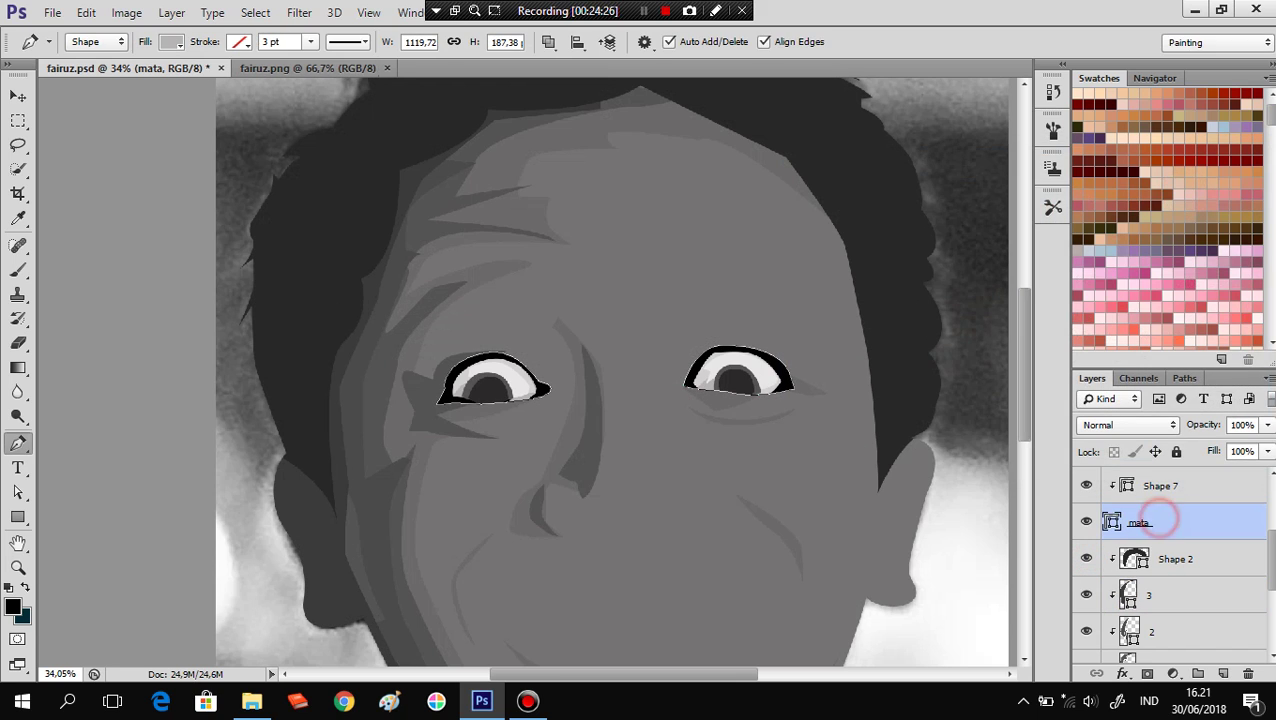
scroll(1175, 560, "down", 2)
left_click(1175, 626)
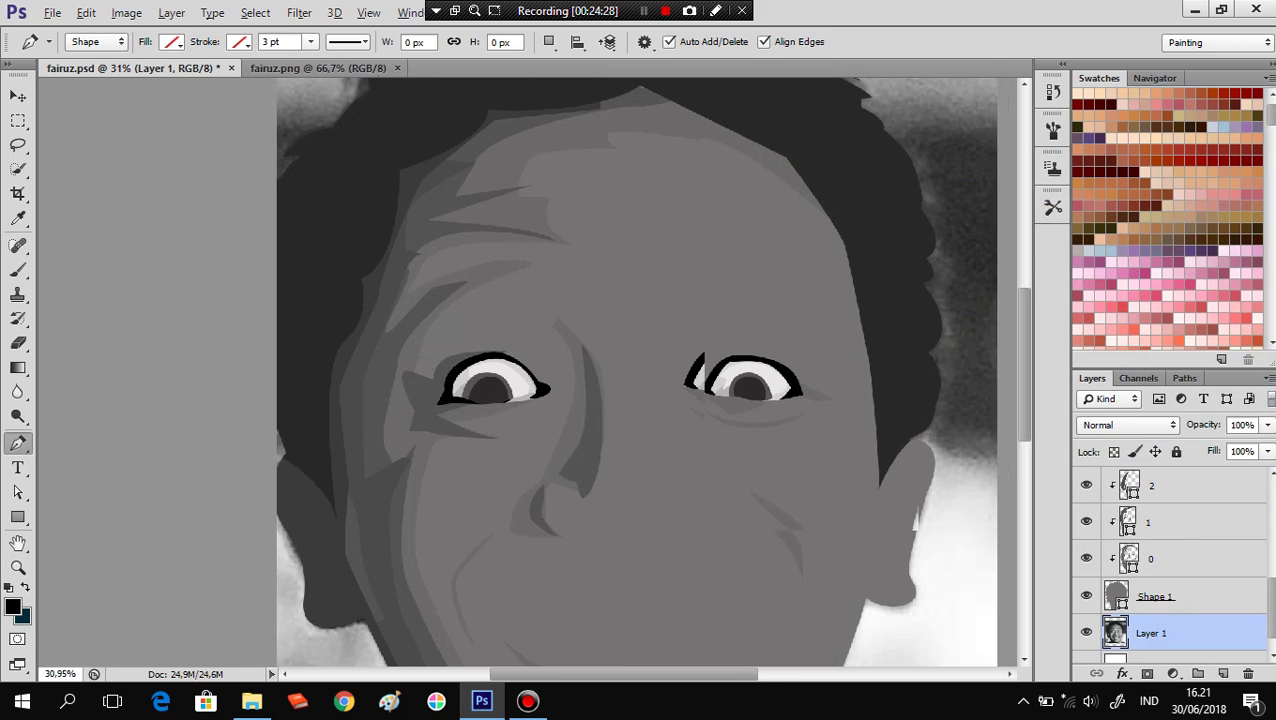
scroll(877, 444, "down", 3)
key("ctrl+s")
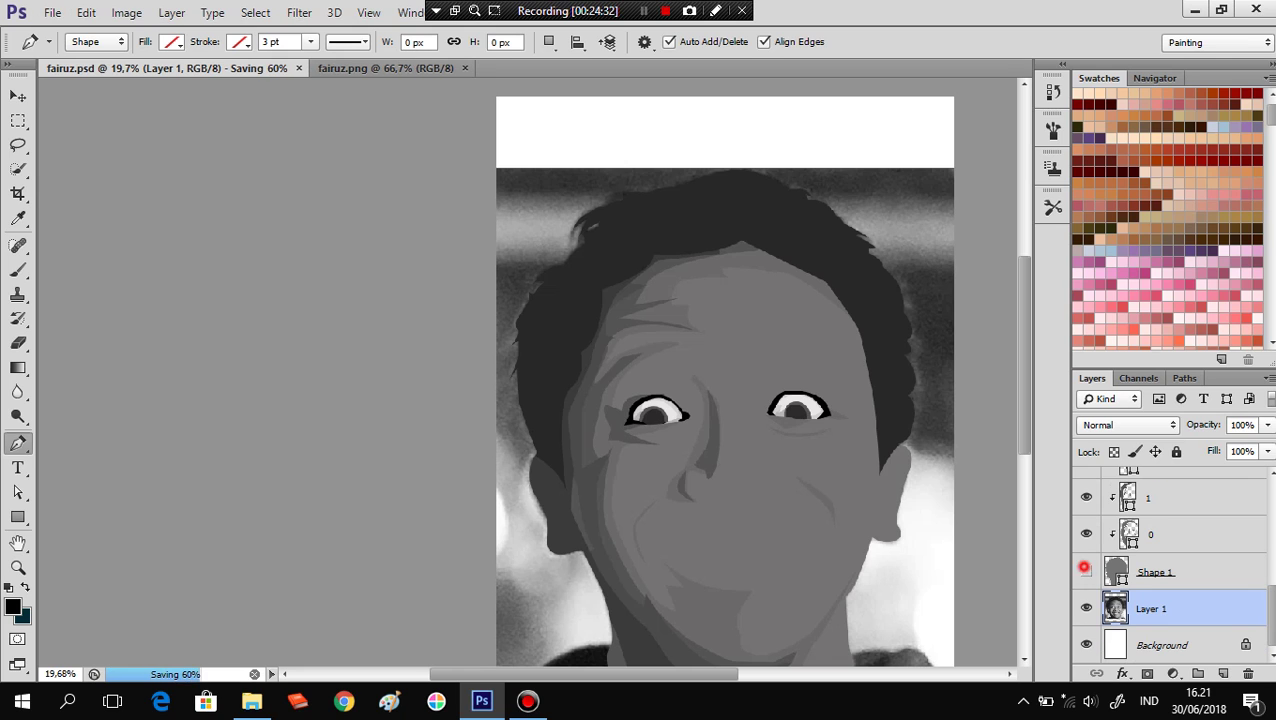
Toggle the mata eye layer off and on to compare with the photo.
left_click(1086, 534)
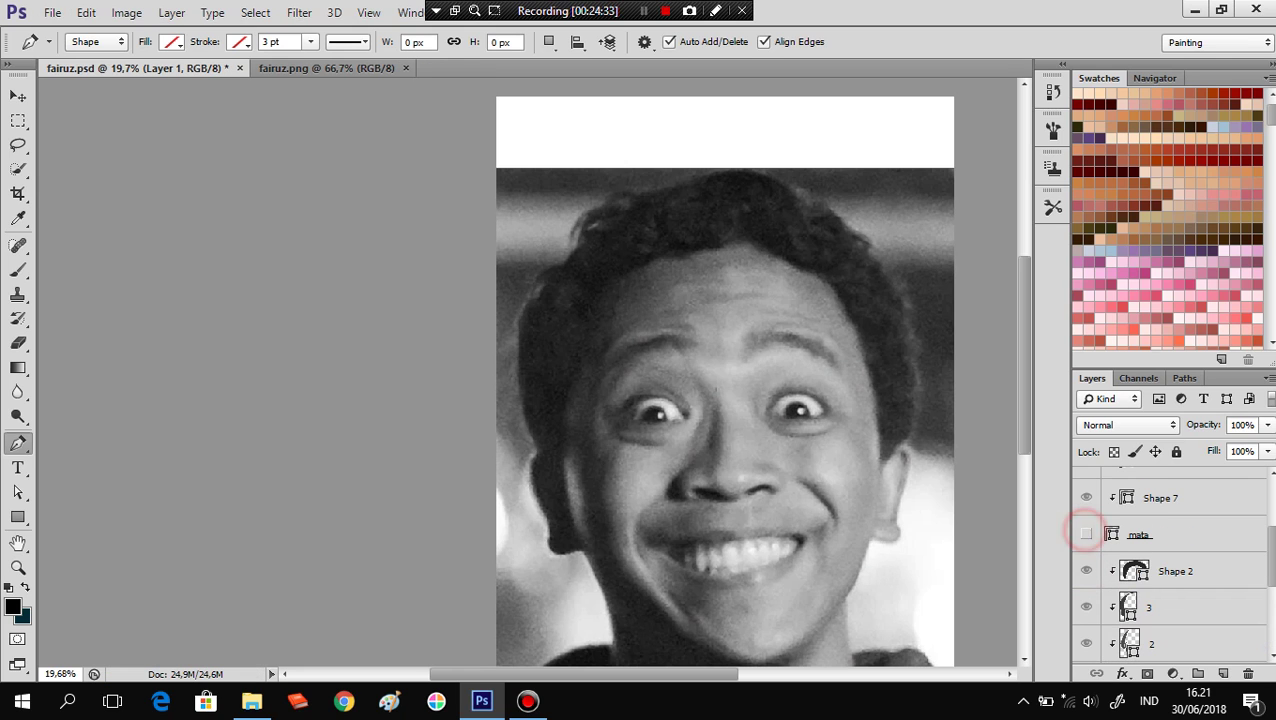
left_click(1086, 534)
left_click(1086, 534)
left_click(1086, 534)
scroll(1170, 560, "up", 2)
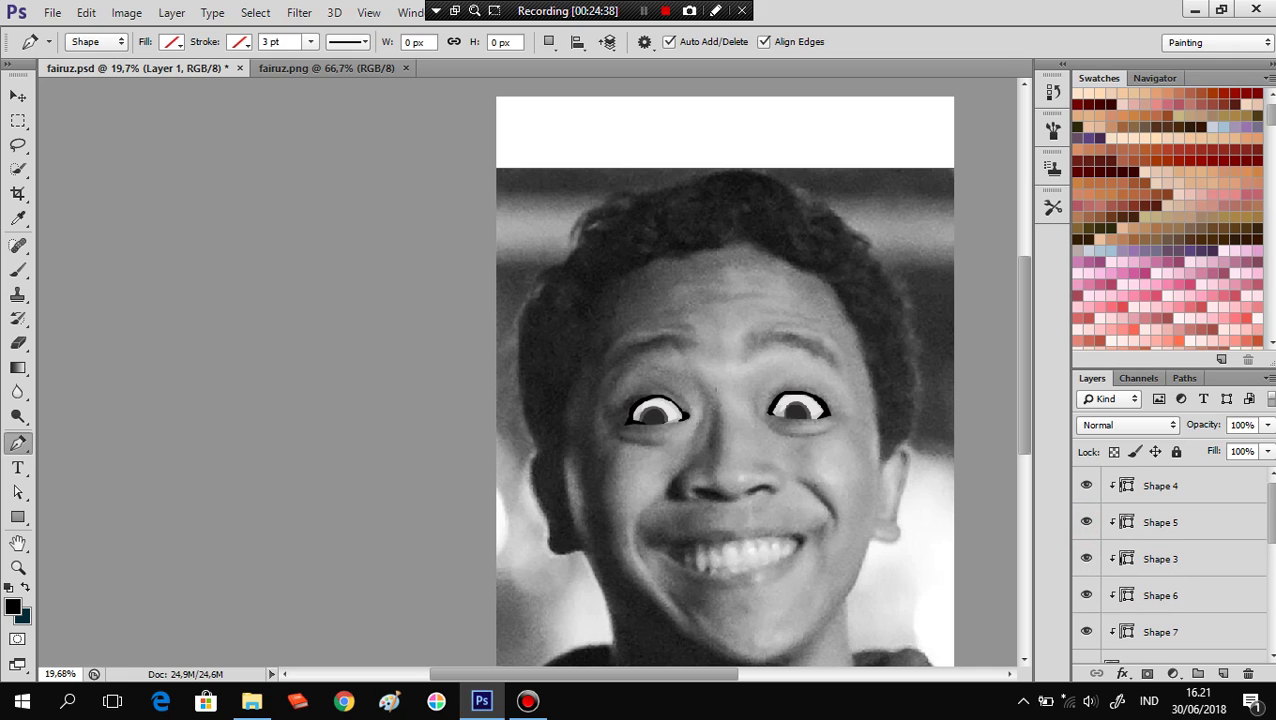
Check Shape 4, Shape 7 and Shape 6, ending with the mata eye layer selected.
left_click(1130, 486)
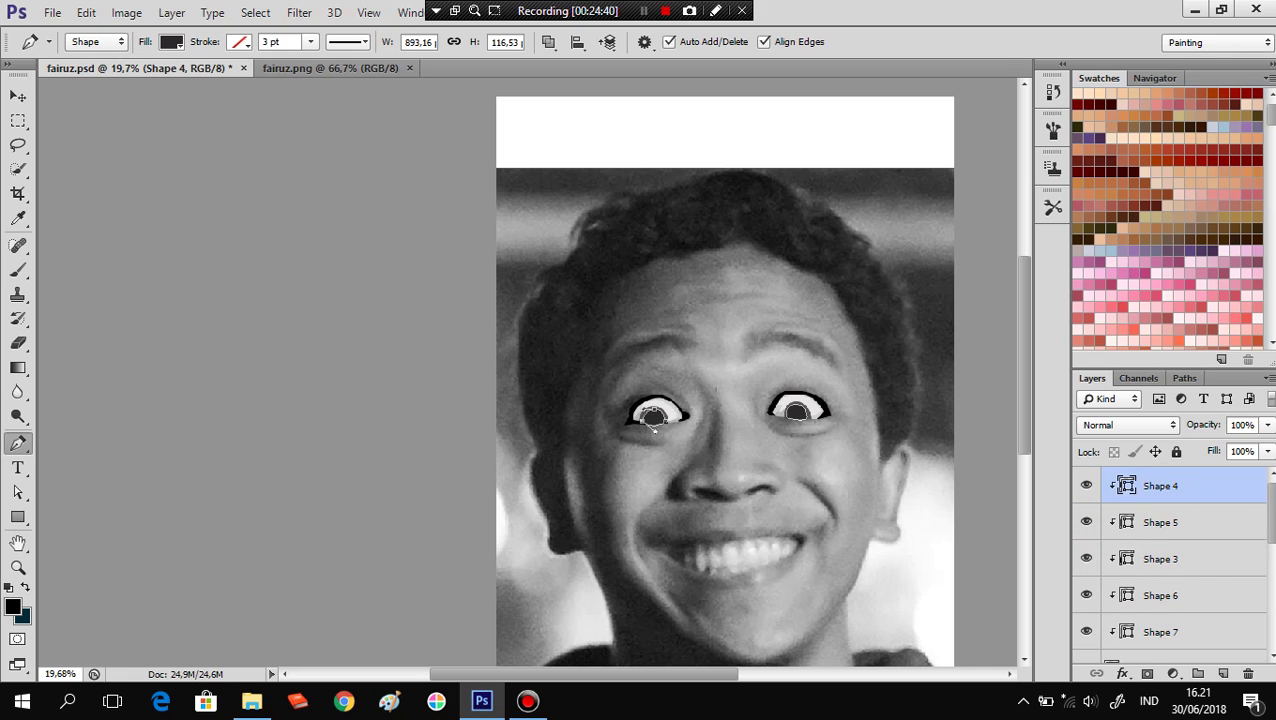
scroll(1168, 560, "down", 1)
left_click(1168, 595)
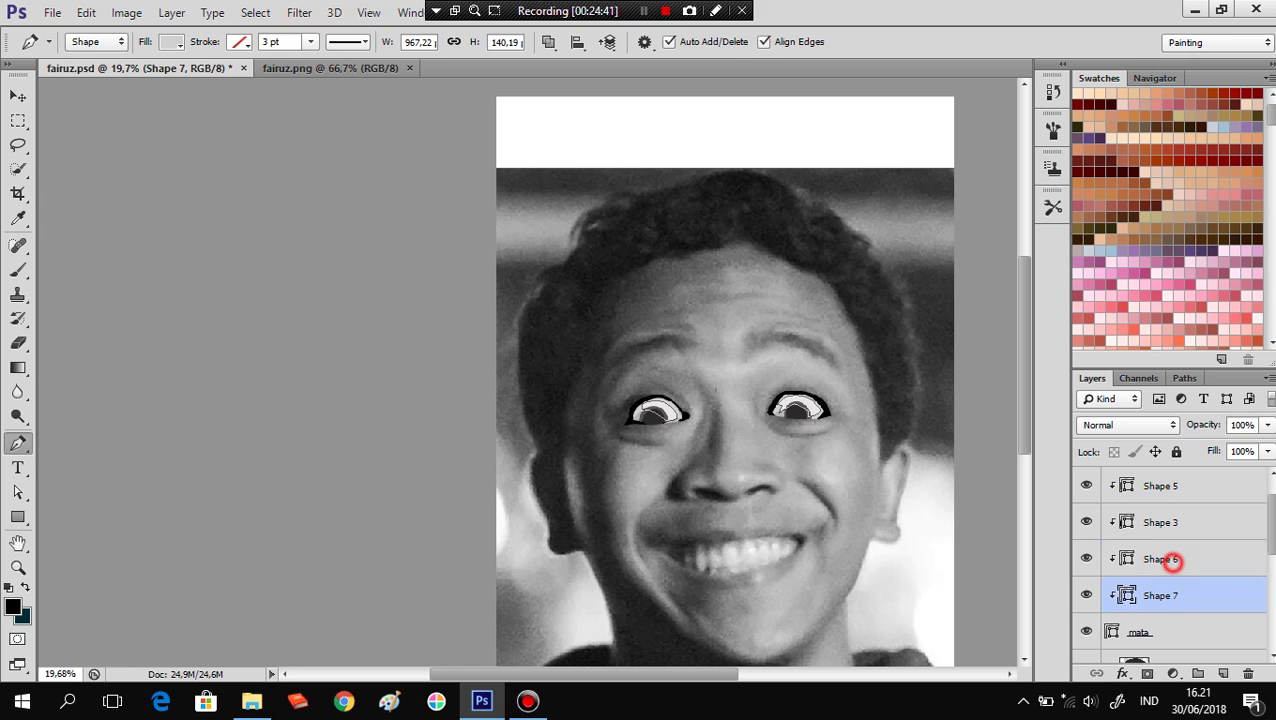
left_click(1168, 559)
left_click(1170, 629)
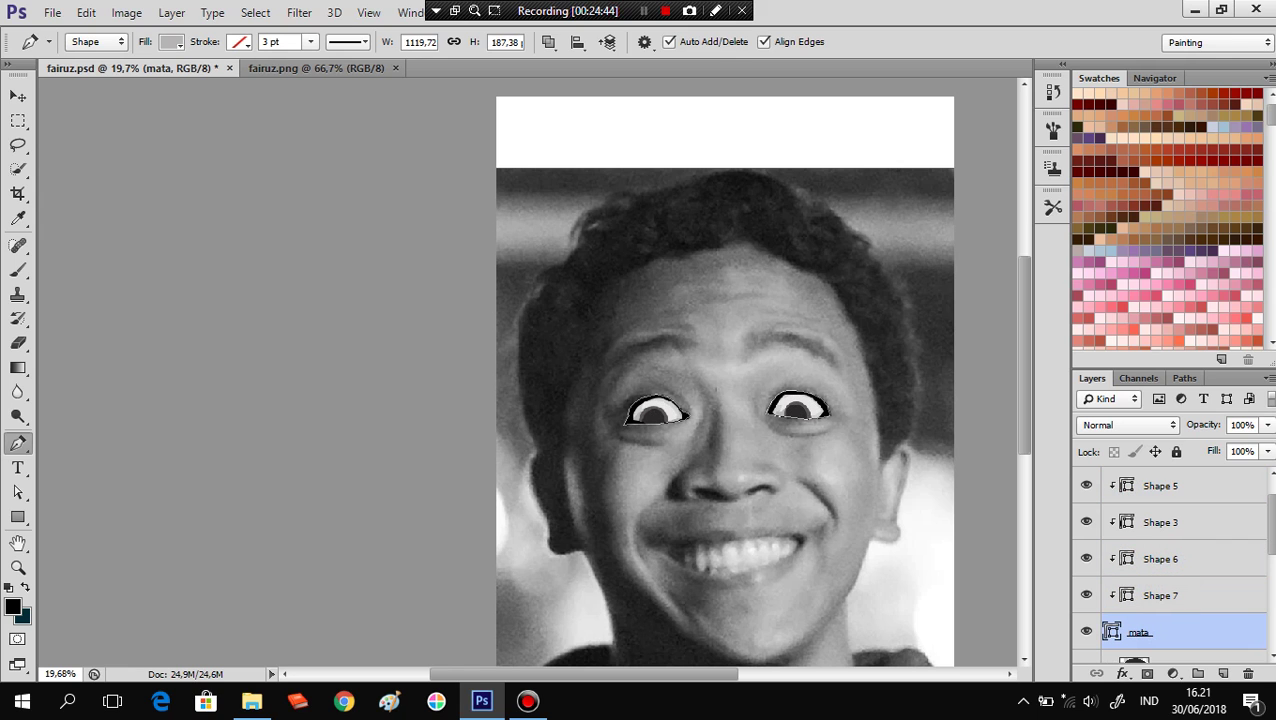
scroll(812, 448, "up", 2)
scroll(812, 448, "up", 2)
Select the Shape 3 eye-outline layer.
scroll(812, 448, "up", 1)
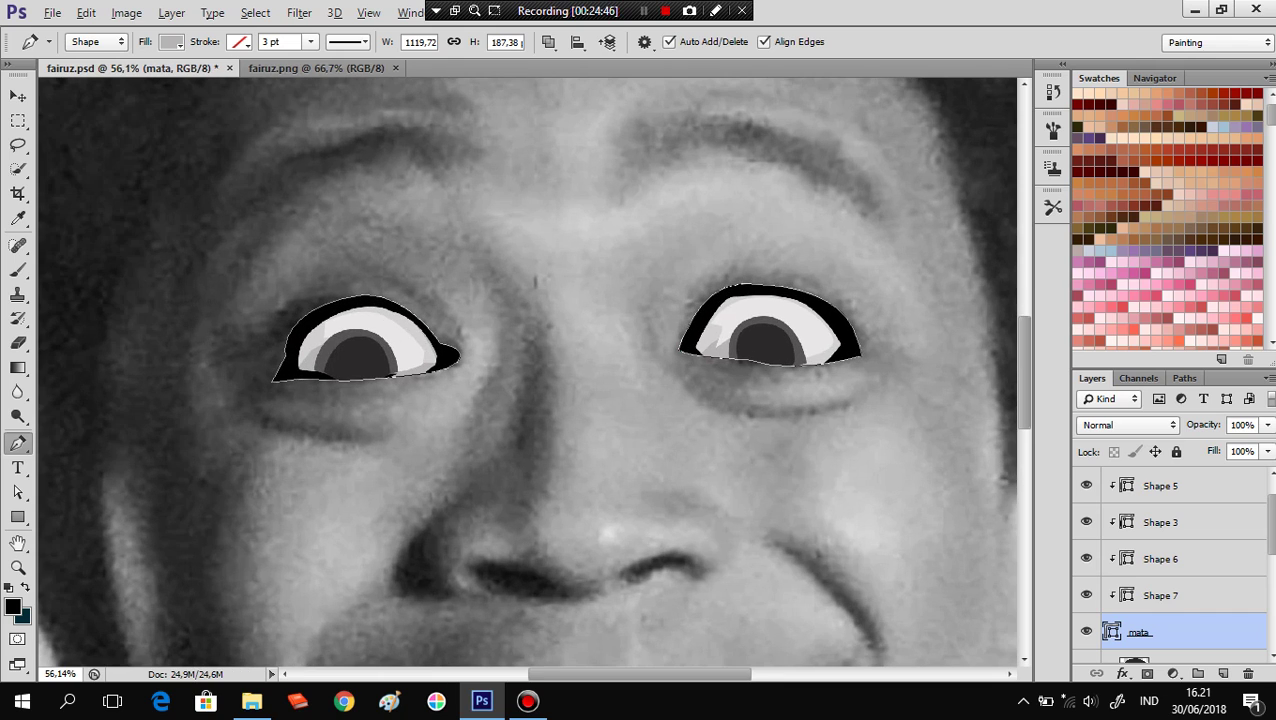
left_click(681, 352)
left_click(1150, 480)
left_click(1142, 517)
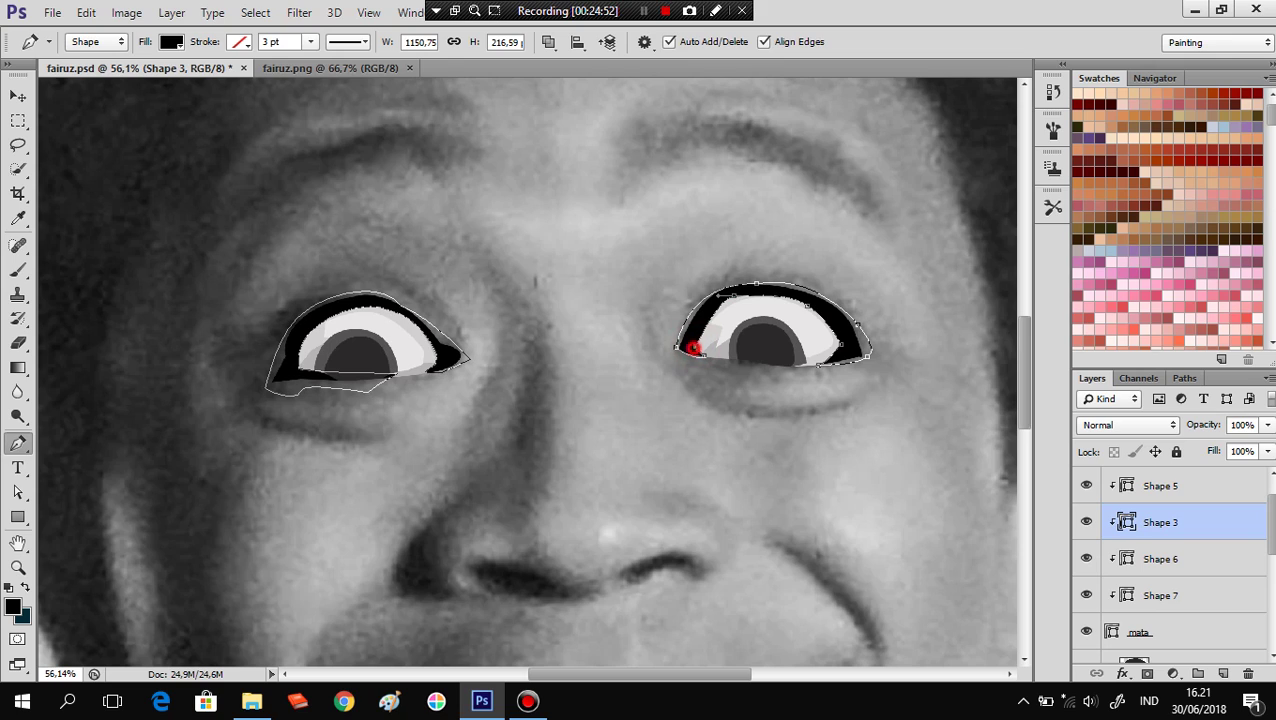
Reshape the right eye outline's anchors and top curve to hug the eye.
left_click(700, 340, "ctrl")
left_click_drag(719, 295, 708, 296)
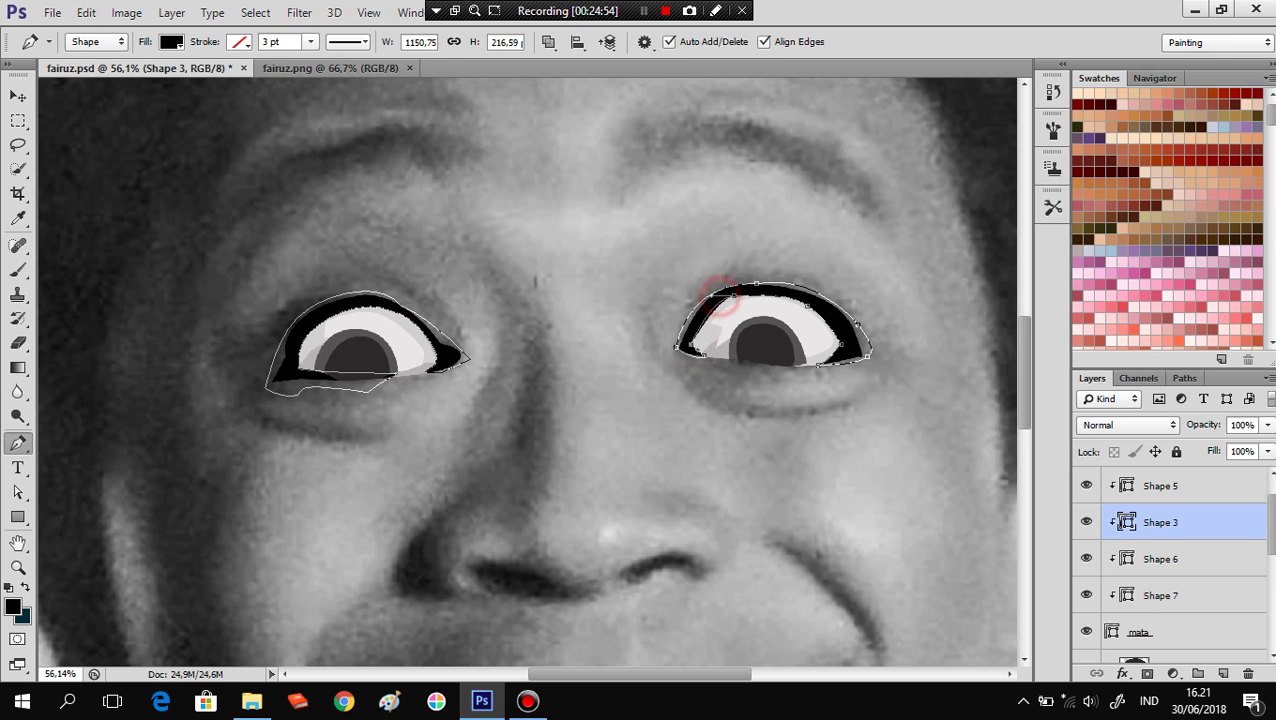
left_click_drag(838, 347, 828, 323)
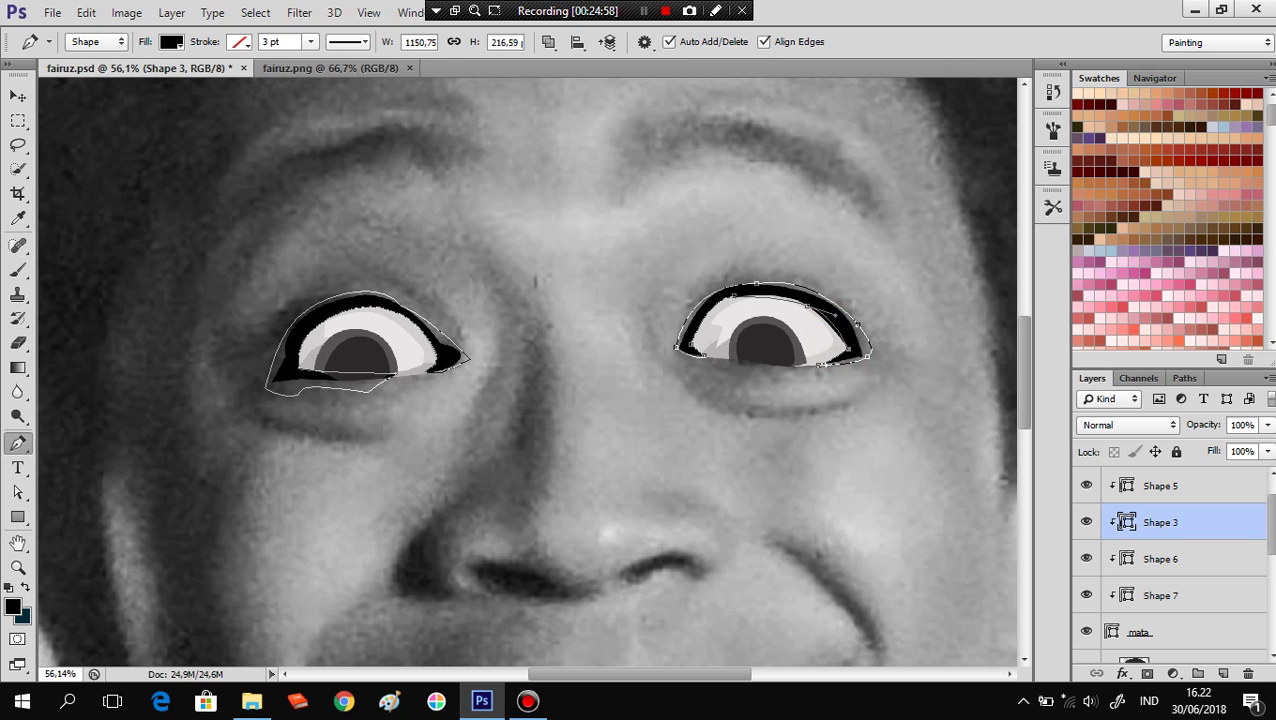
left_click_drag(828, 323, 832, 316)
left_click(783, 286)
left_click_drag(772, 286, 768, 283)
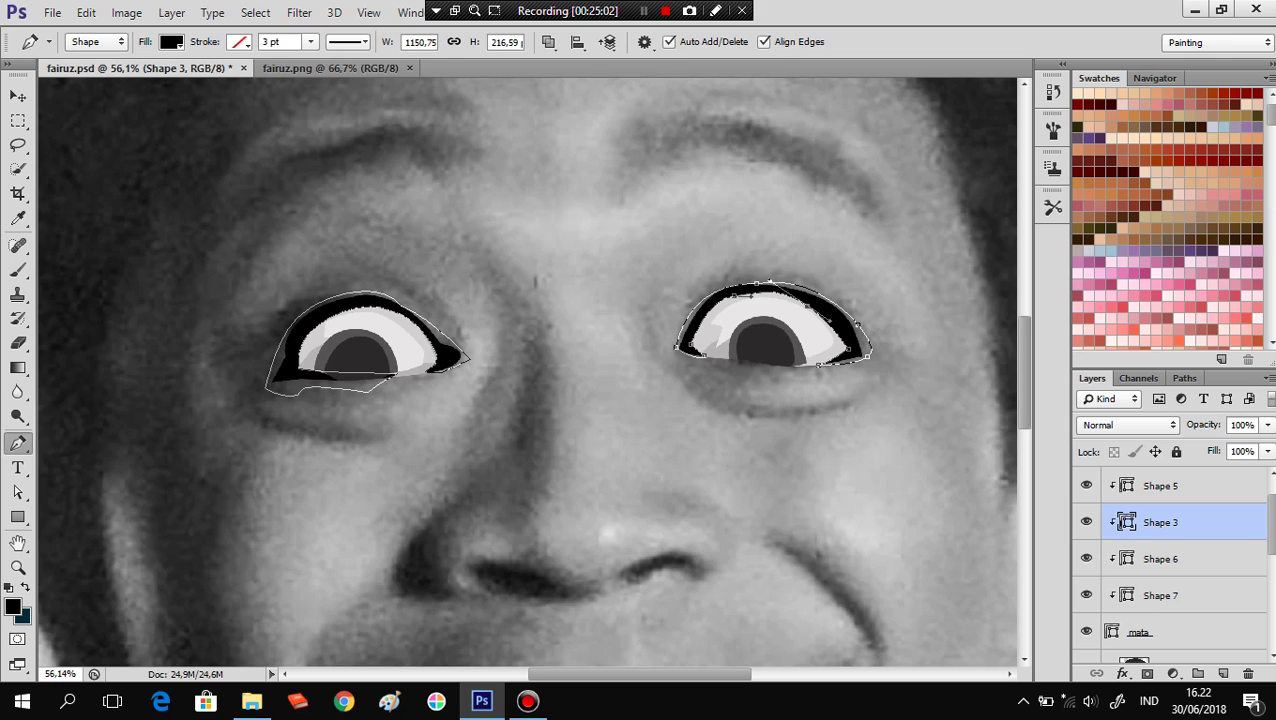
left_click(826, 323)
Adjust the left eye outline's anchors and open the Shape 3 fill colour picker.
left_click(308, 322)
left_click(292, 340)
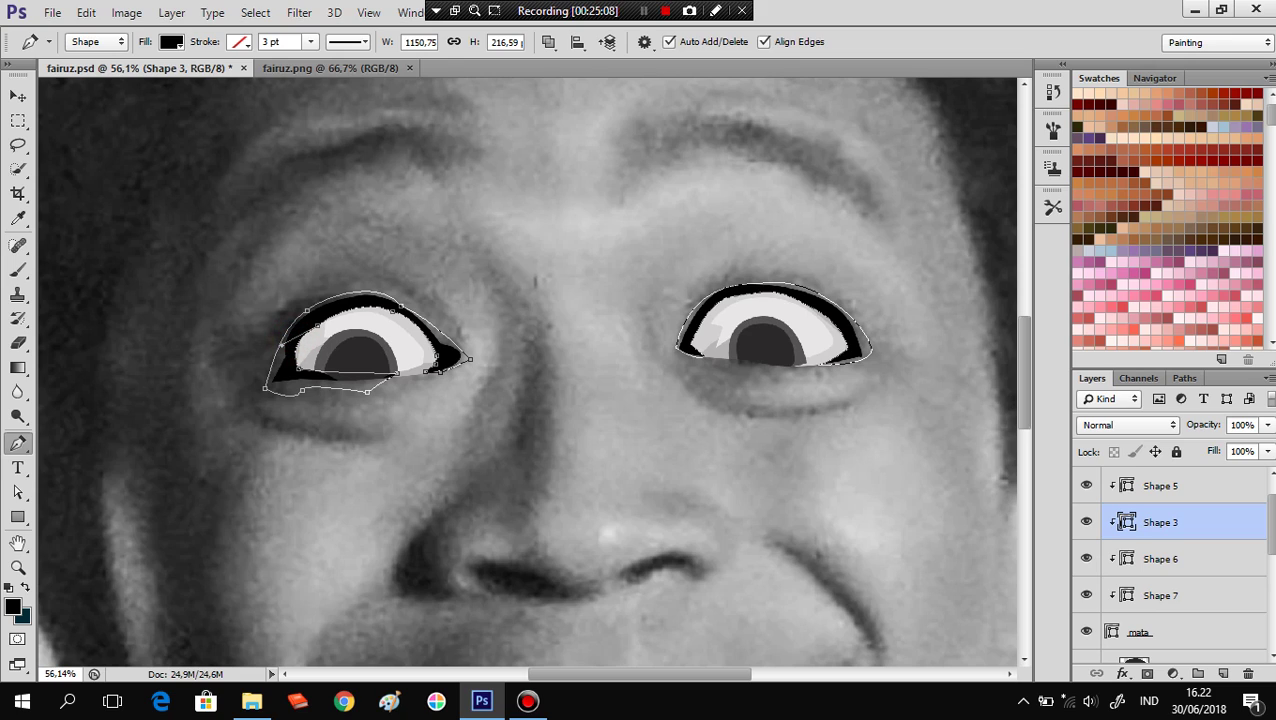
left_click(296, 365)
left_click(317, 327)
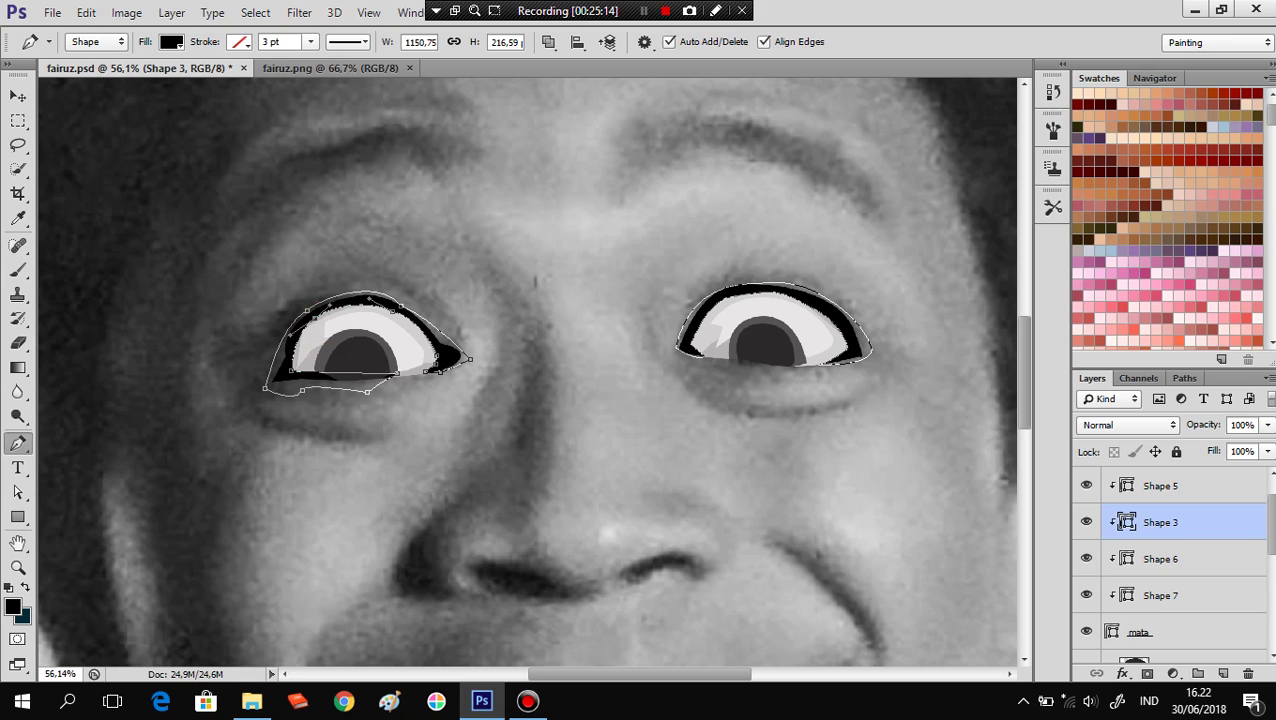
left_click(420, 371)
double_click(1125, 521)
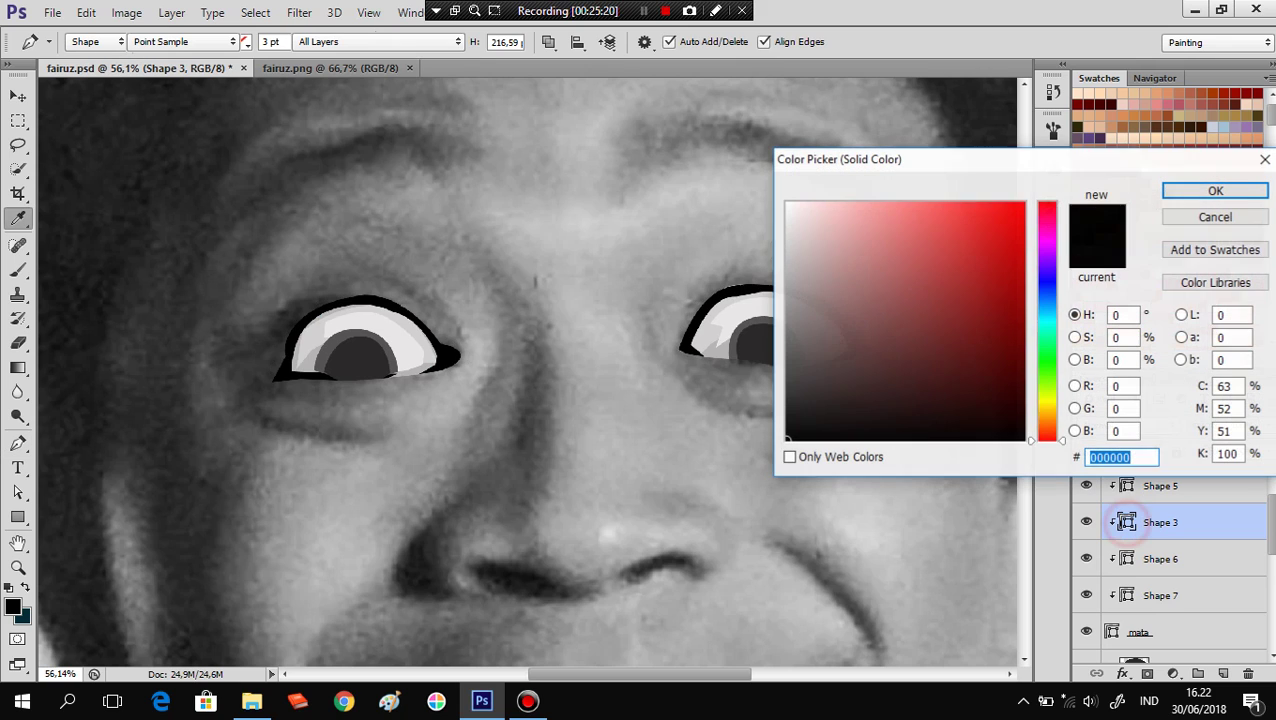
Change the Shape 3 outline fill to a sampled, darkened grey.
left_click(713, 349)
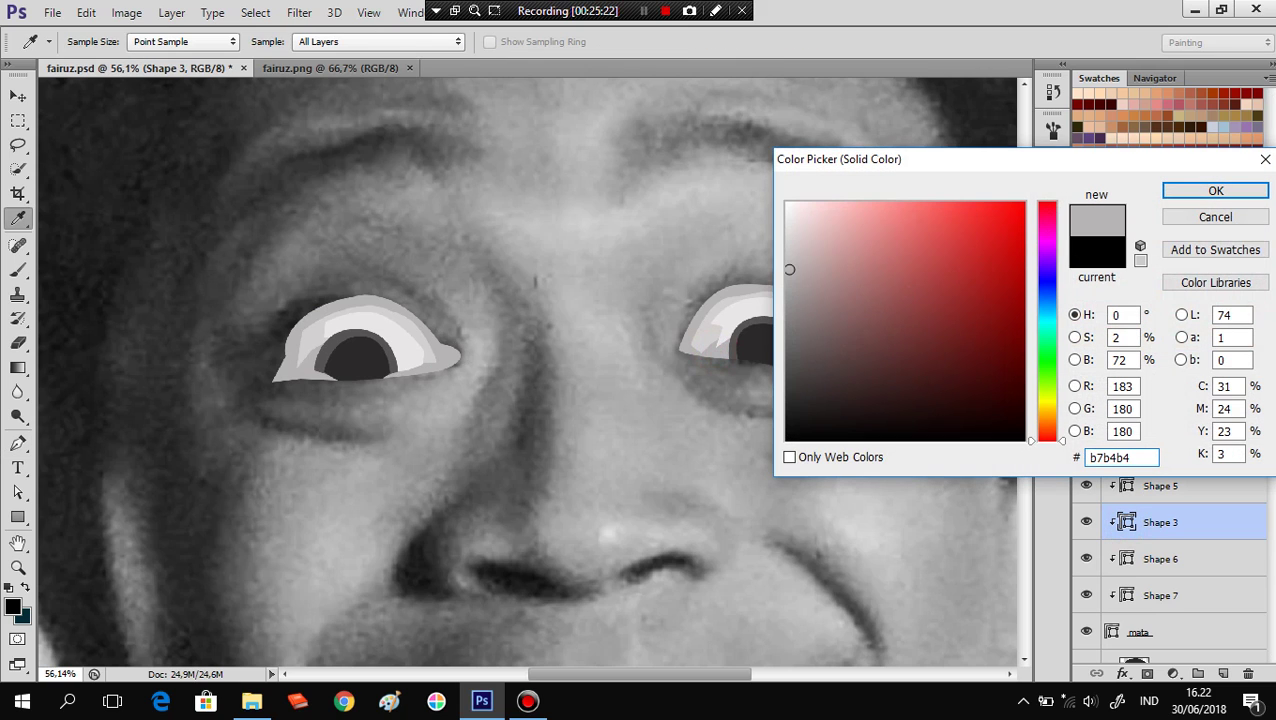
left_click_drag(789, 280, 797, 348)
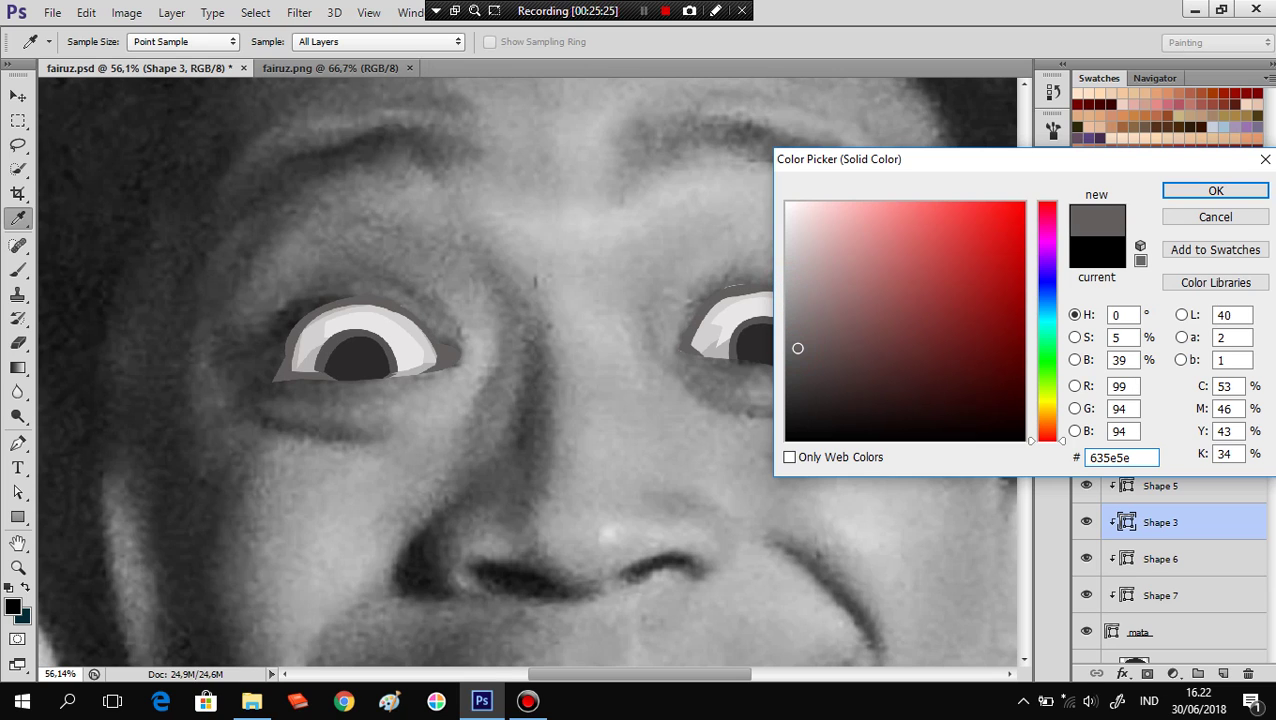
left_click(1215, 190)
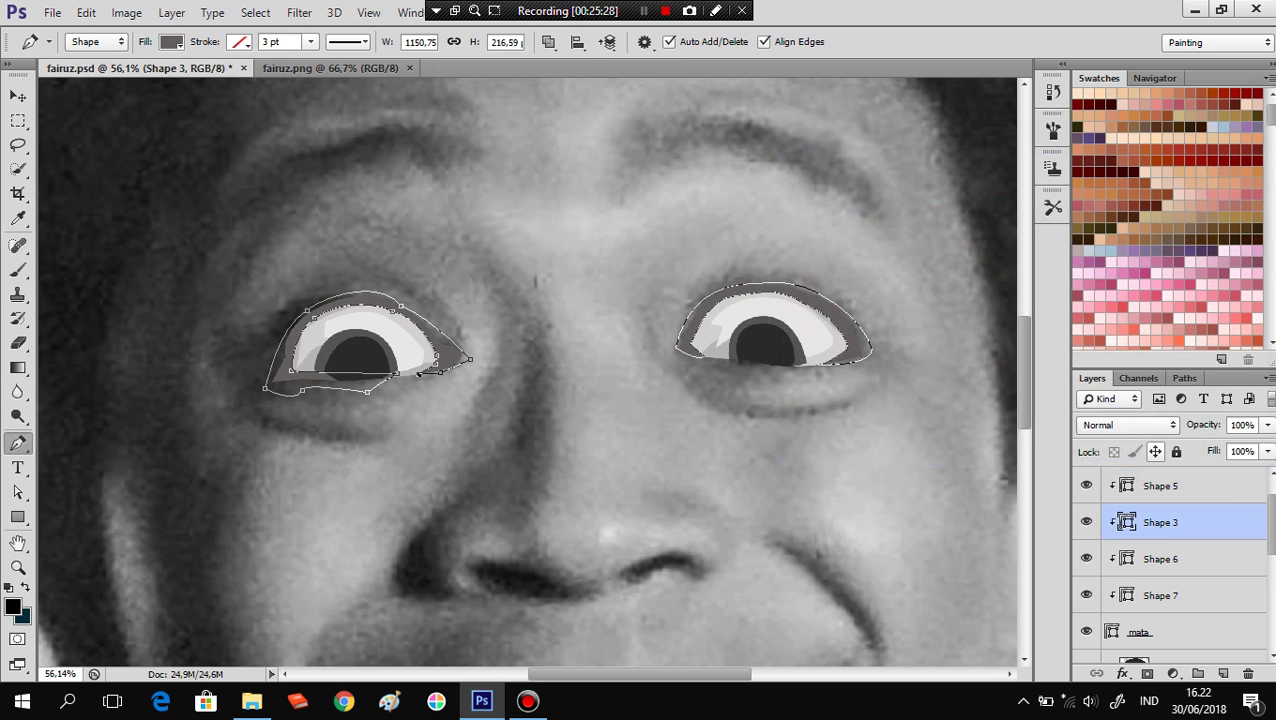
Show the vector face and hair layers again and select Shape 3.
left_click_drag(1086, 595, 1086, 631)
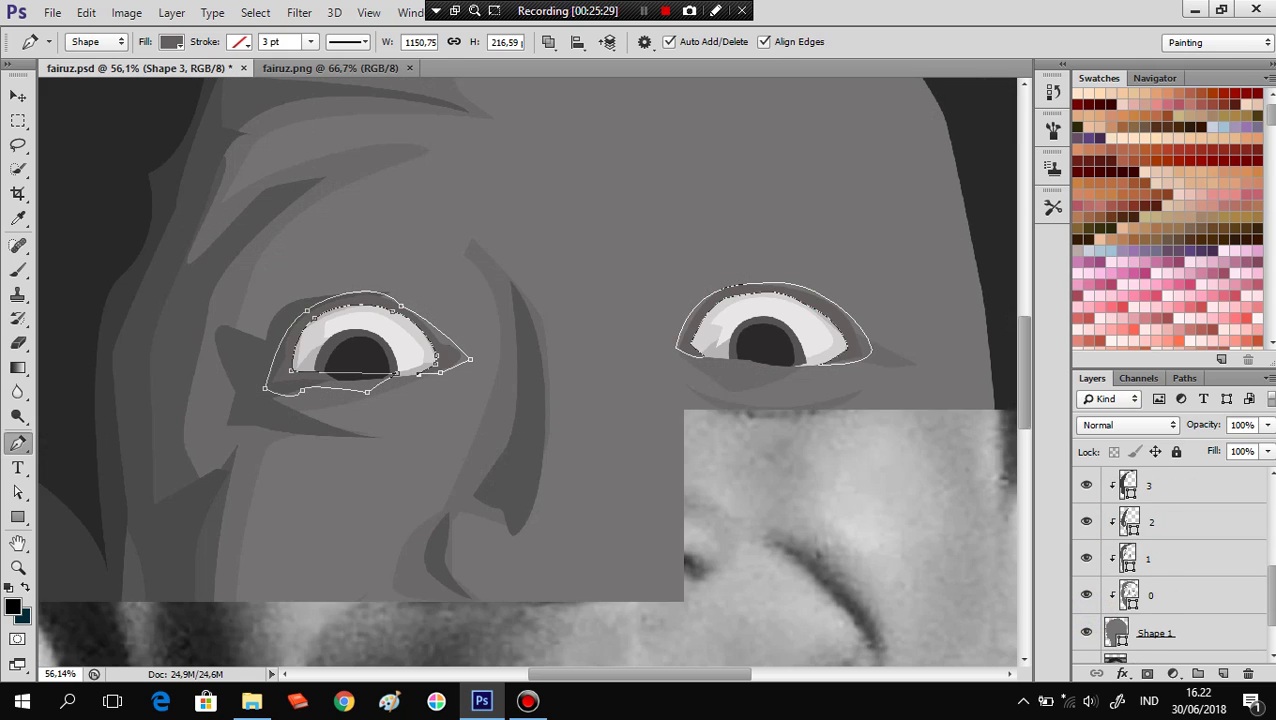
scroll(848, 469, "down", 2)
left_click(1160, 616)
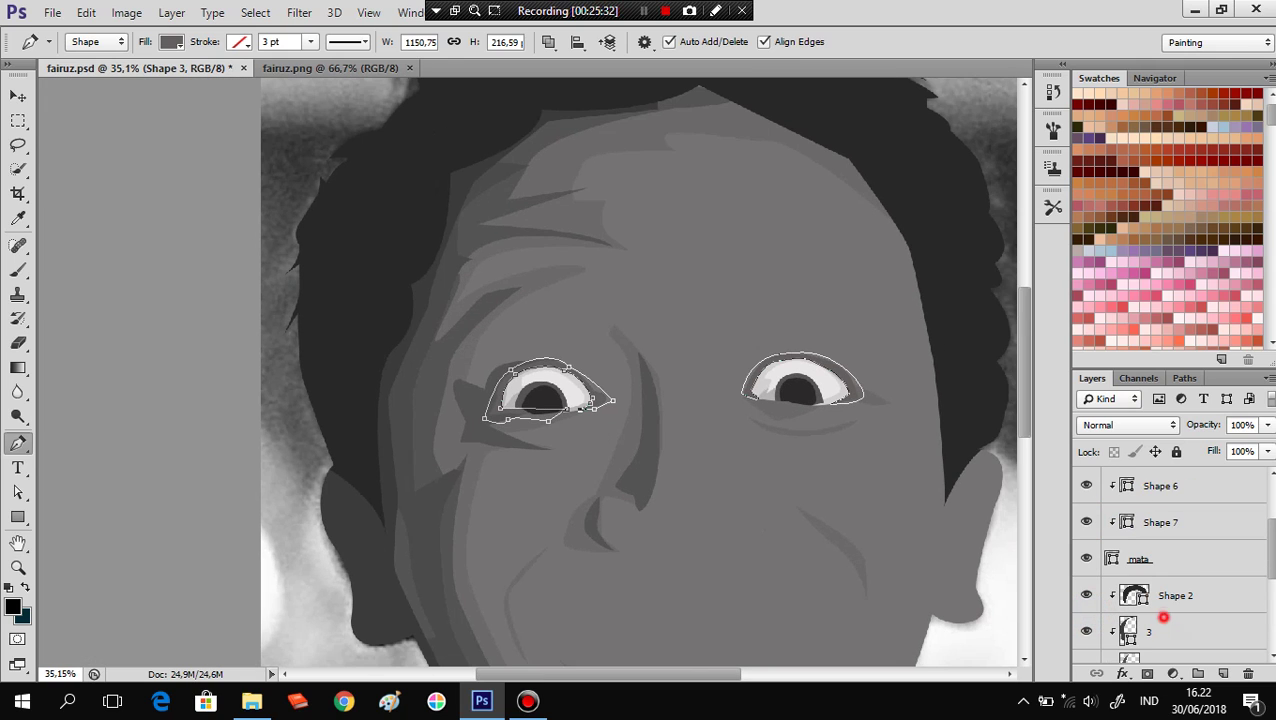
left_click(1160, 522)
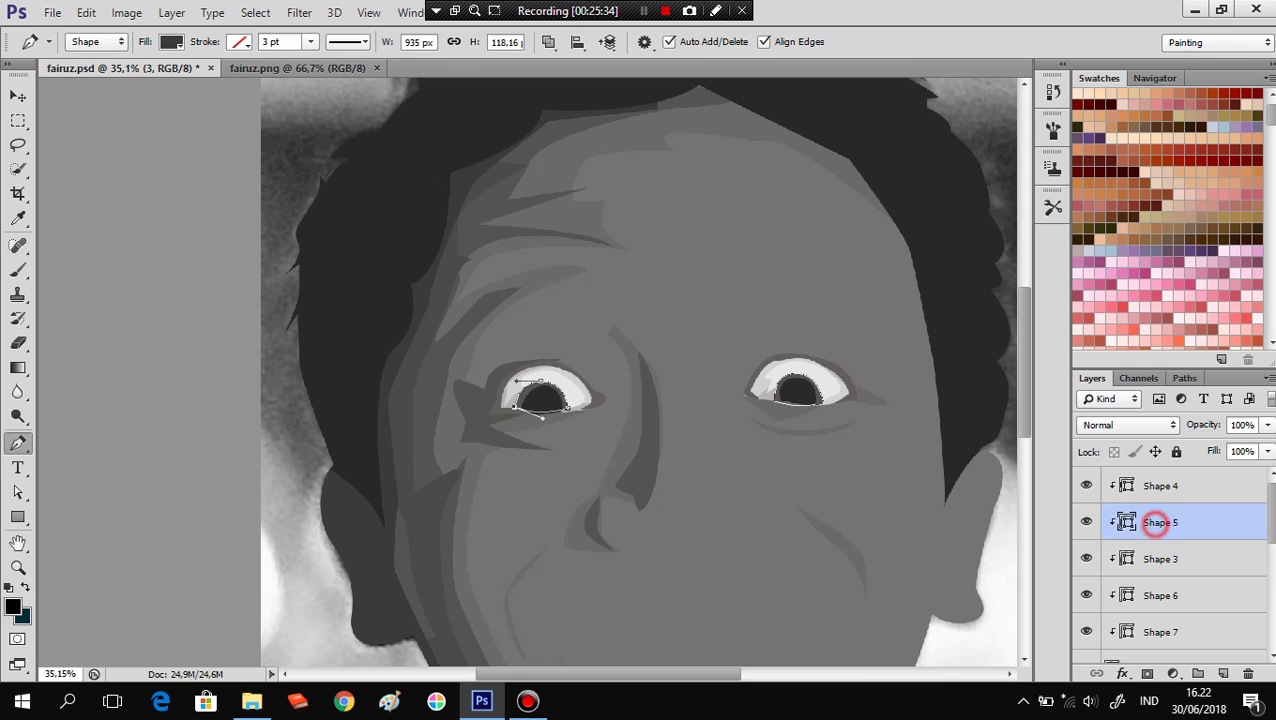
left_click(1165, 486)
left_click(1180, 562)
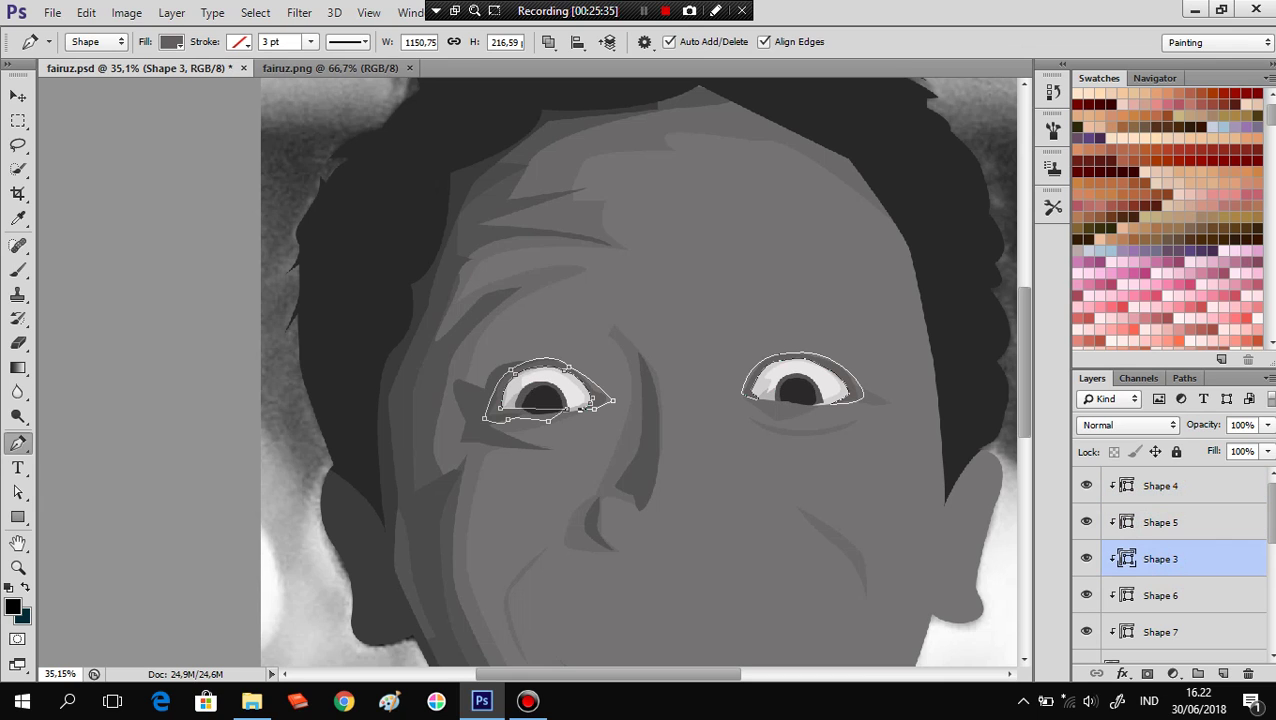
Recolour the Shape 3 eye outlines to dark grey 3b3a3a.
double_click(1125, 558)
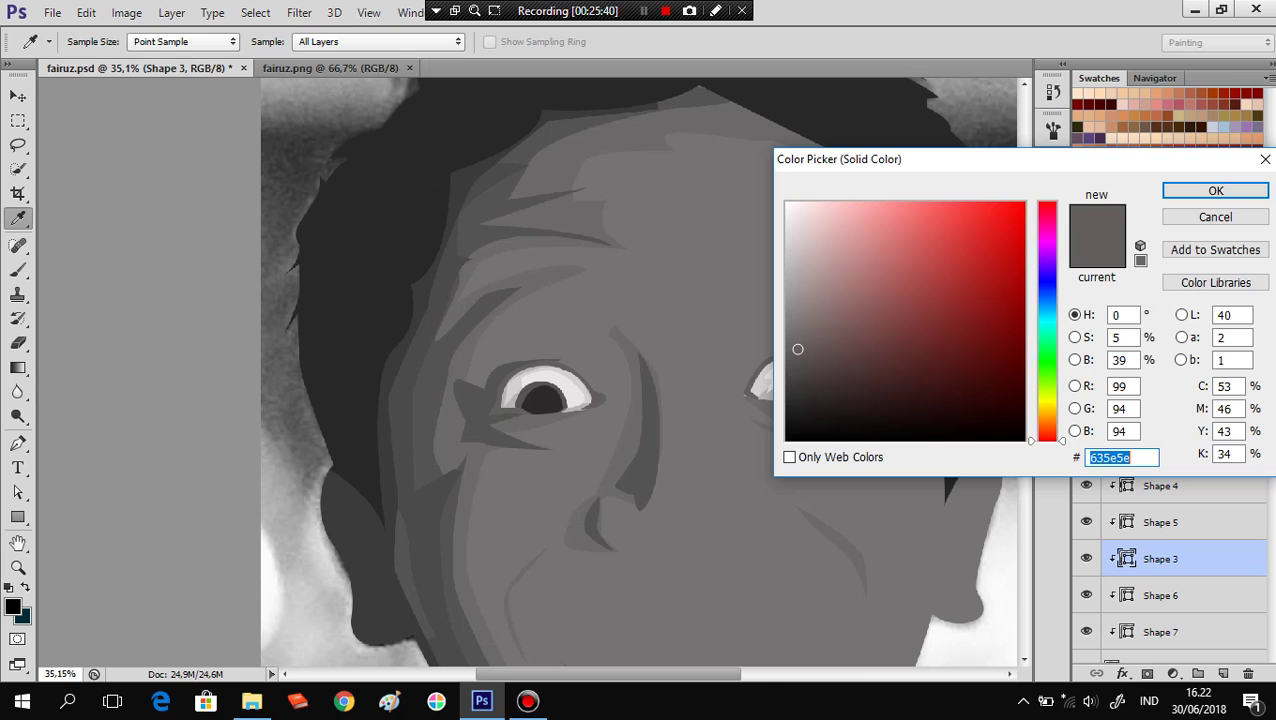
left_click(384, 447)
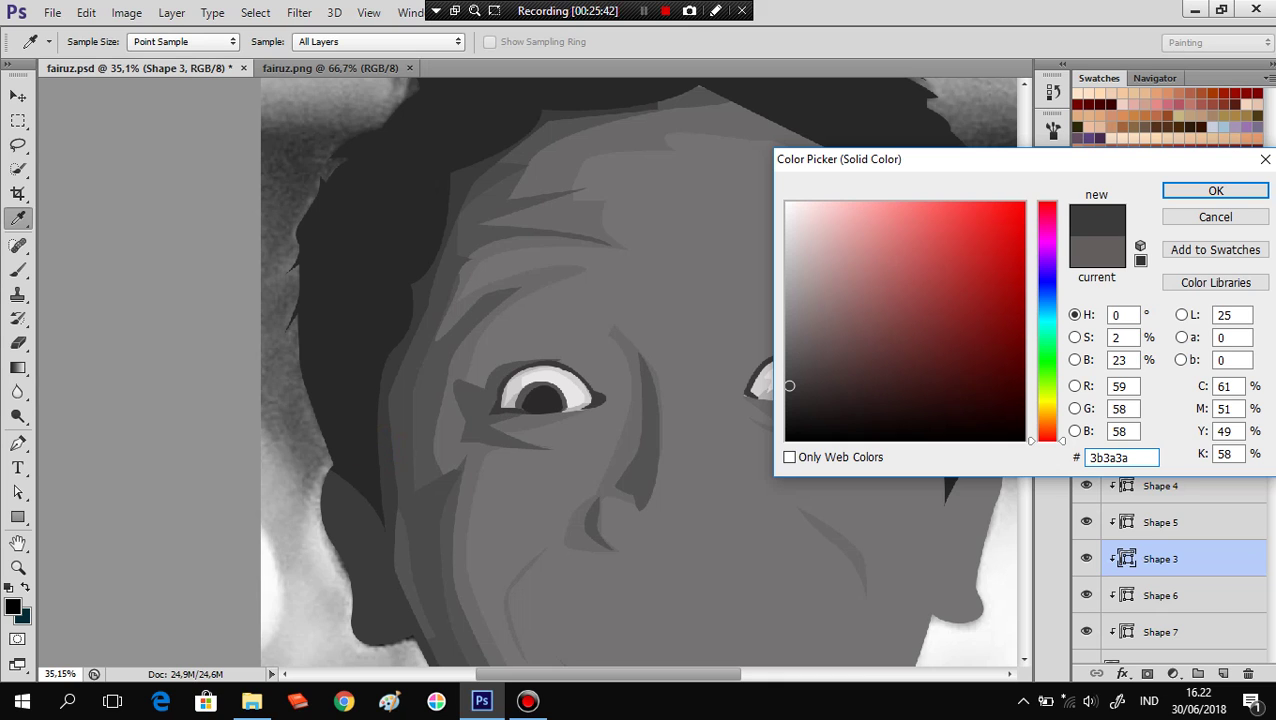
left_click(1193, 189)
scroll(1180, 560, "down", 4)
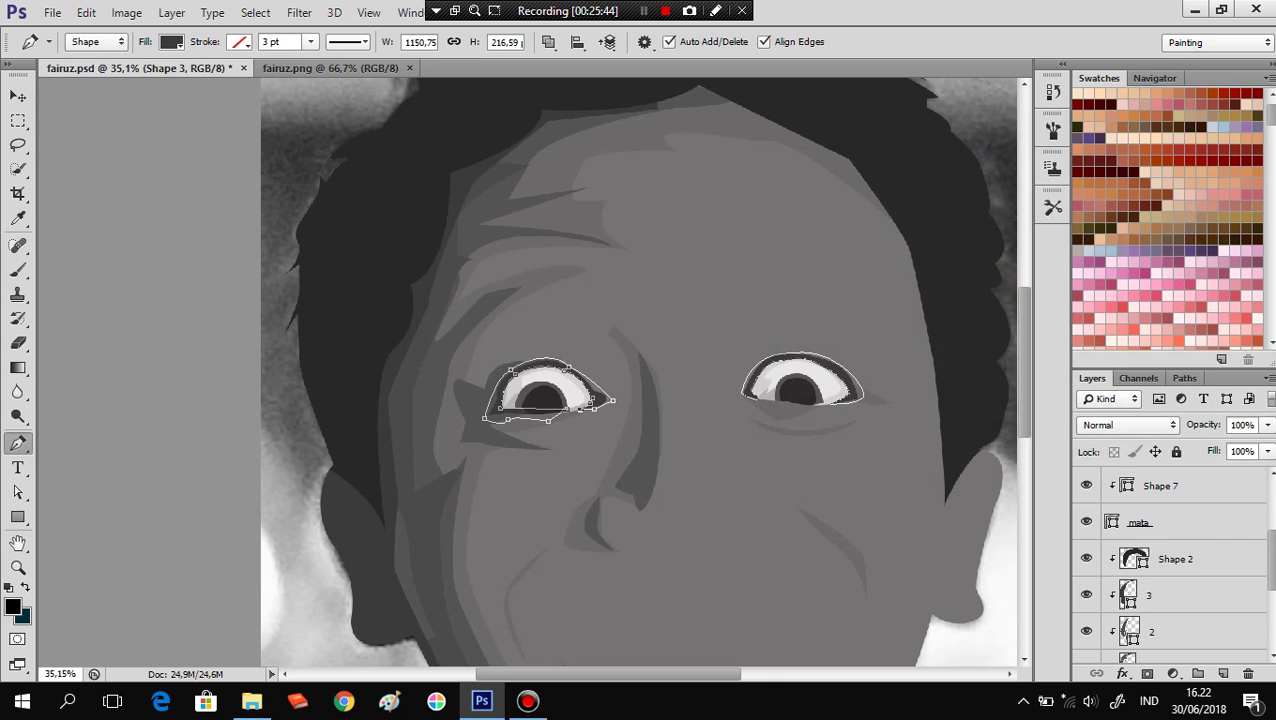
scroll(1170, 560, "down", 3)
Zoom out to view the whole portrait.
left_click(1162, 626)
key("ctrl+minus")
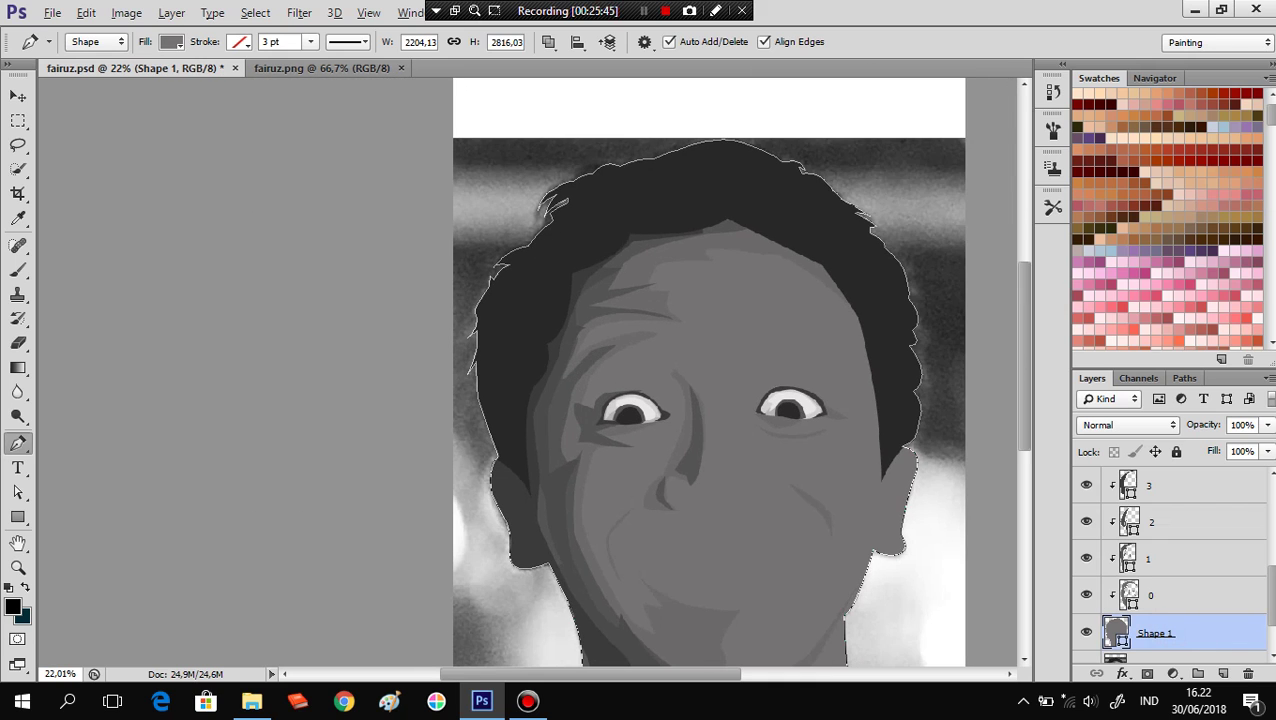
scroll(885, 390, "down", 3)
scroll(890, 399, "right", 3)
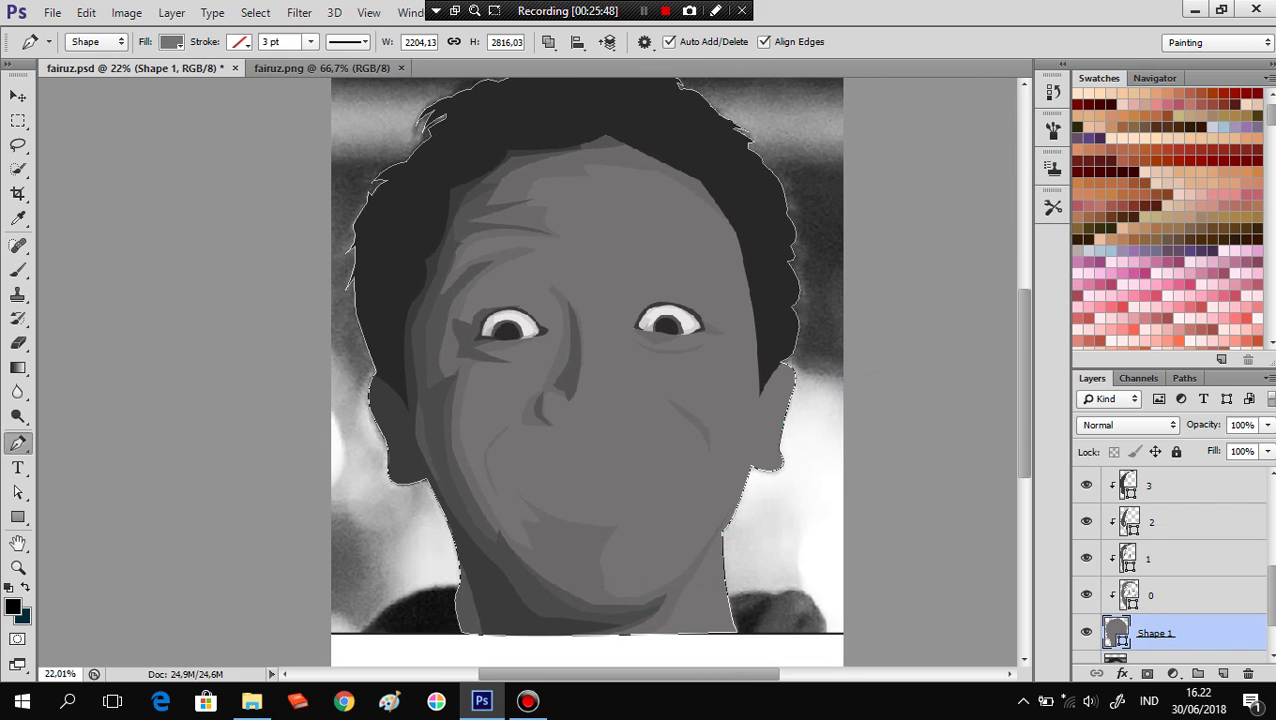
scroll(1170, 560, "up", 3)
scroll(1170, 560, "up", 2)
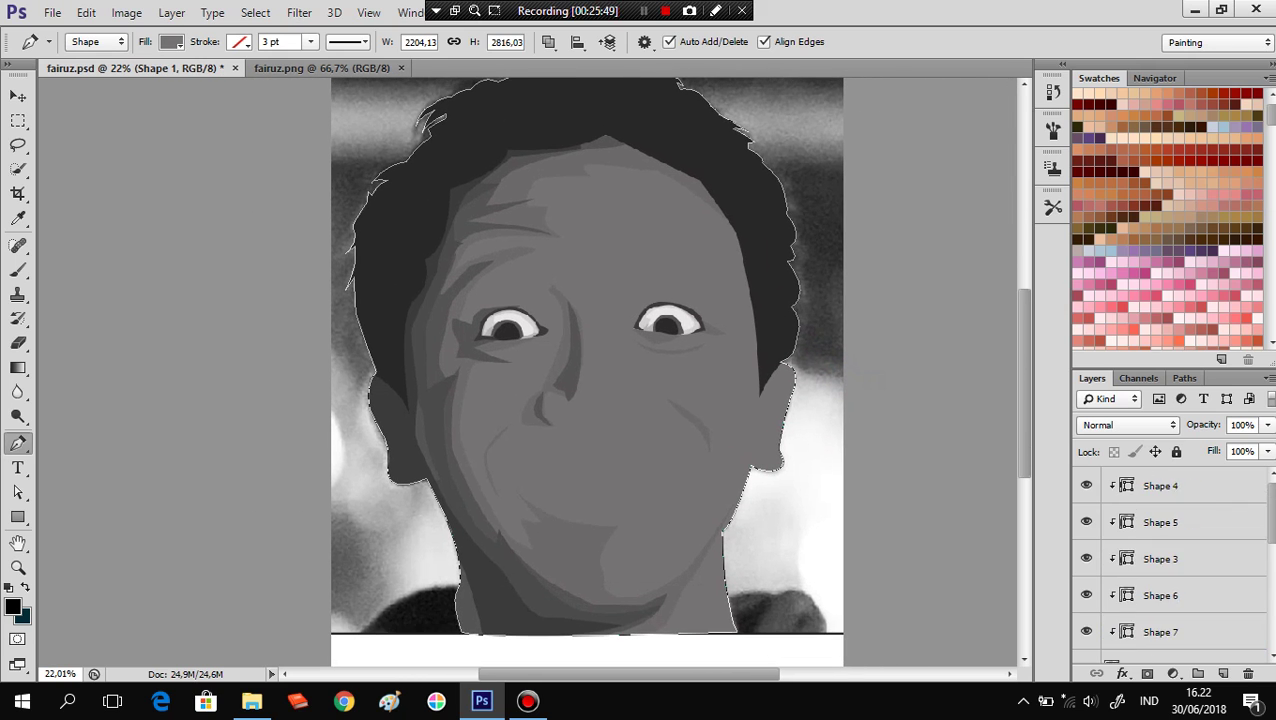
Add an empty Layer 2 above Shape 4 as a clipping mask.
left_click(1190, 521)
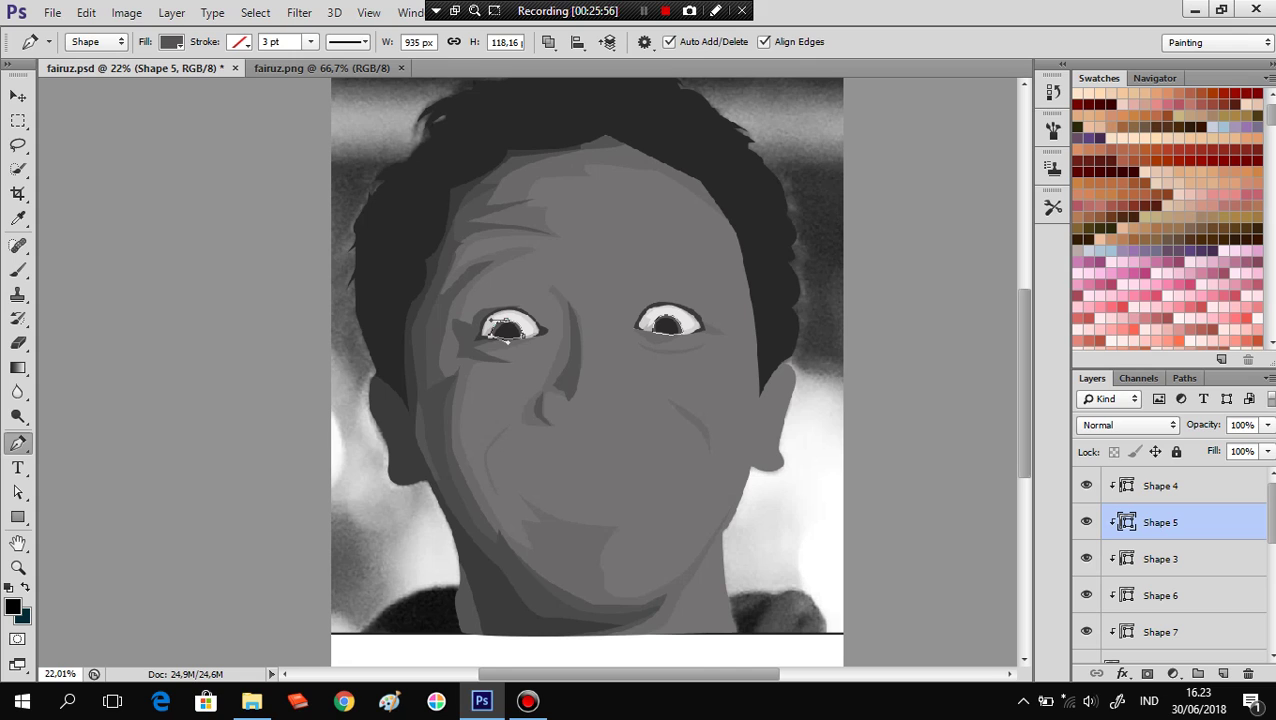
left_click(1173, 486)
left_click(1222, 673)
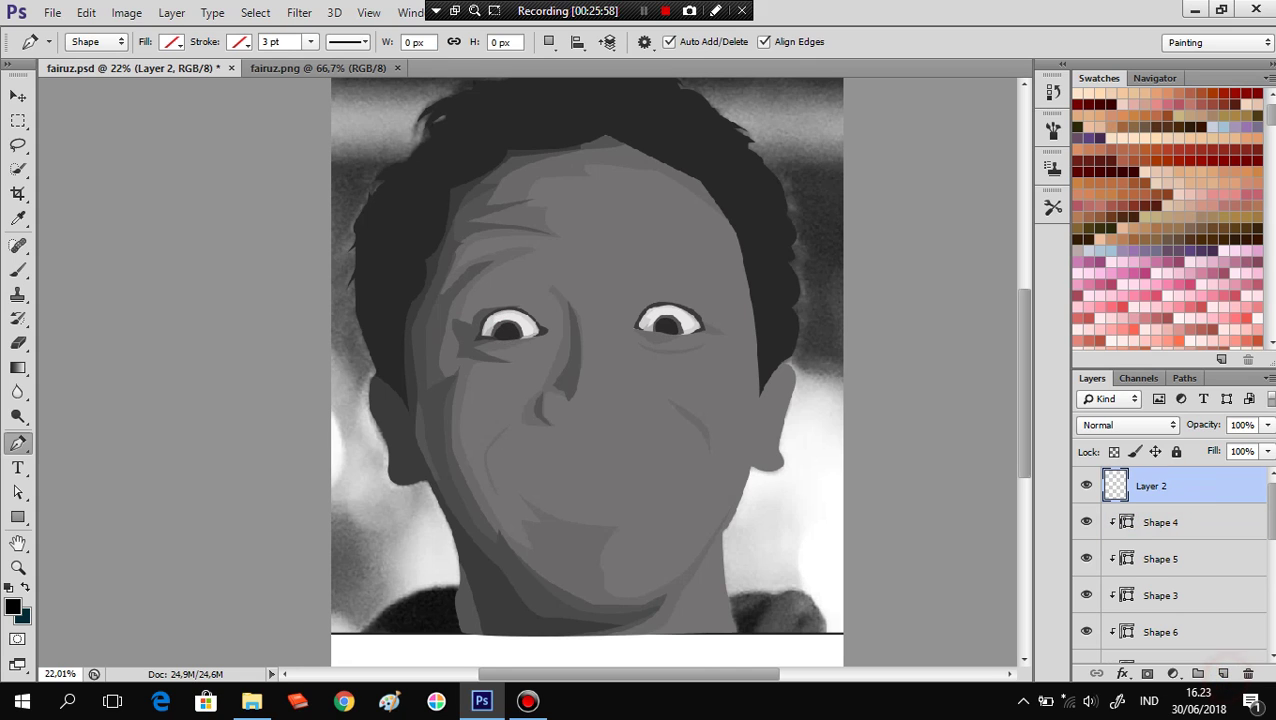
right_click(1150, 485)
left_click(872, 326)
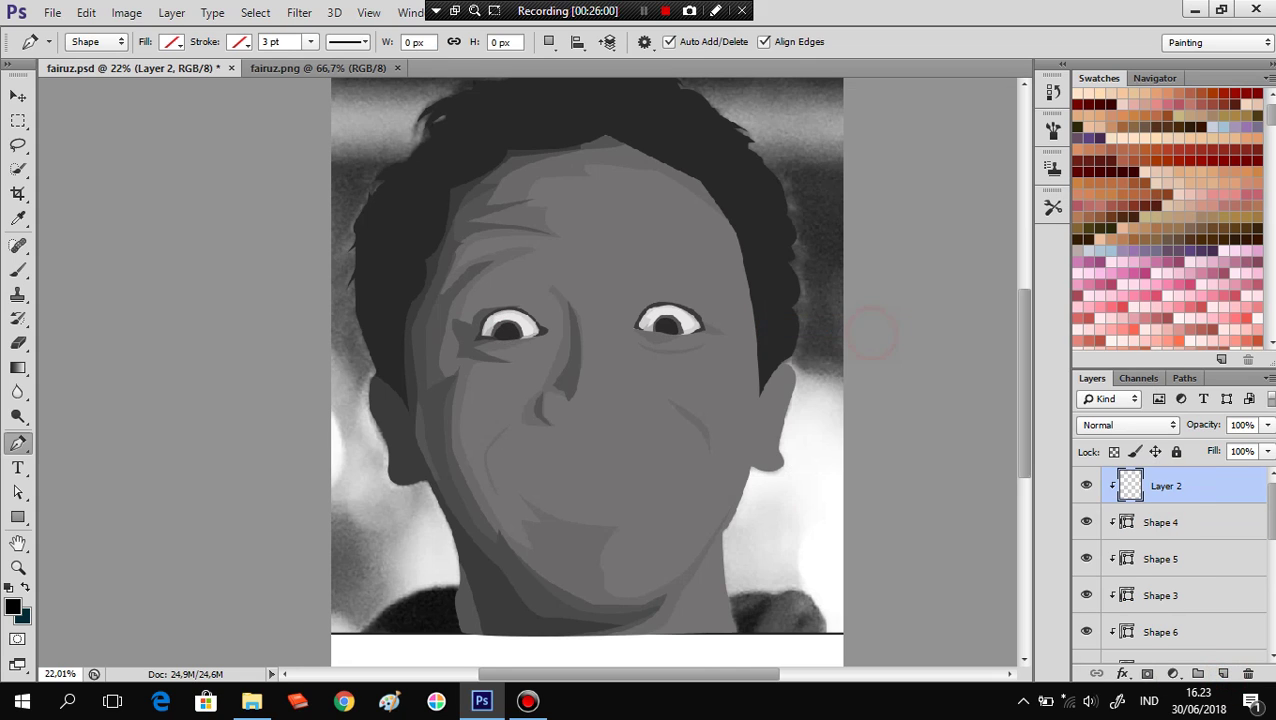
Hide the Shape 1 face and Shape 7 eye shapes to reveal the photo.
scroll(1087, 578, "down", 3)
scroll(1087, 578, "down", 2)
scroll(1087, 578, "down", 2)
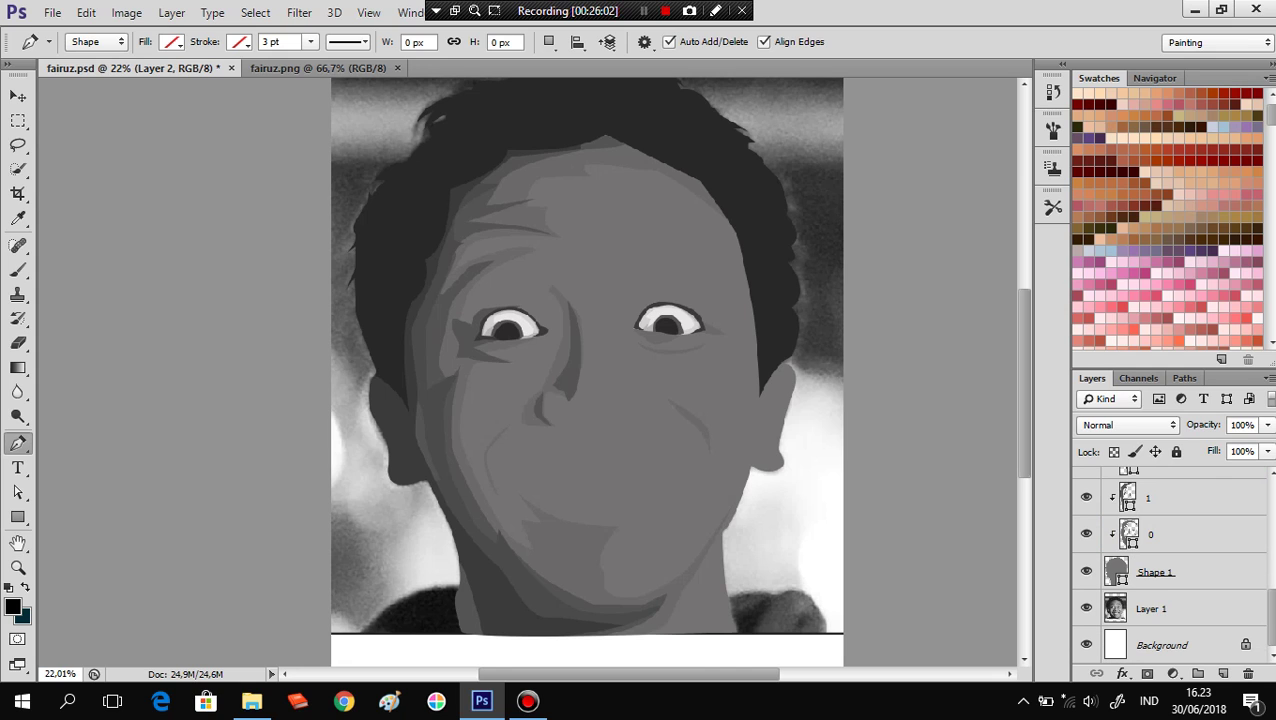
left_click(1087, 578)
scroll(1087, 578, "up", 3)
scroll(1087, 578, "up", 3)
scroll(1087, 578, "up", 1)
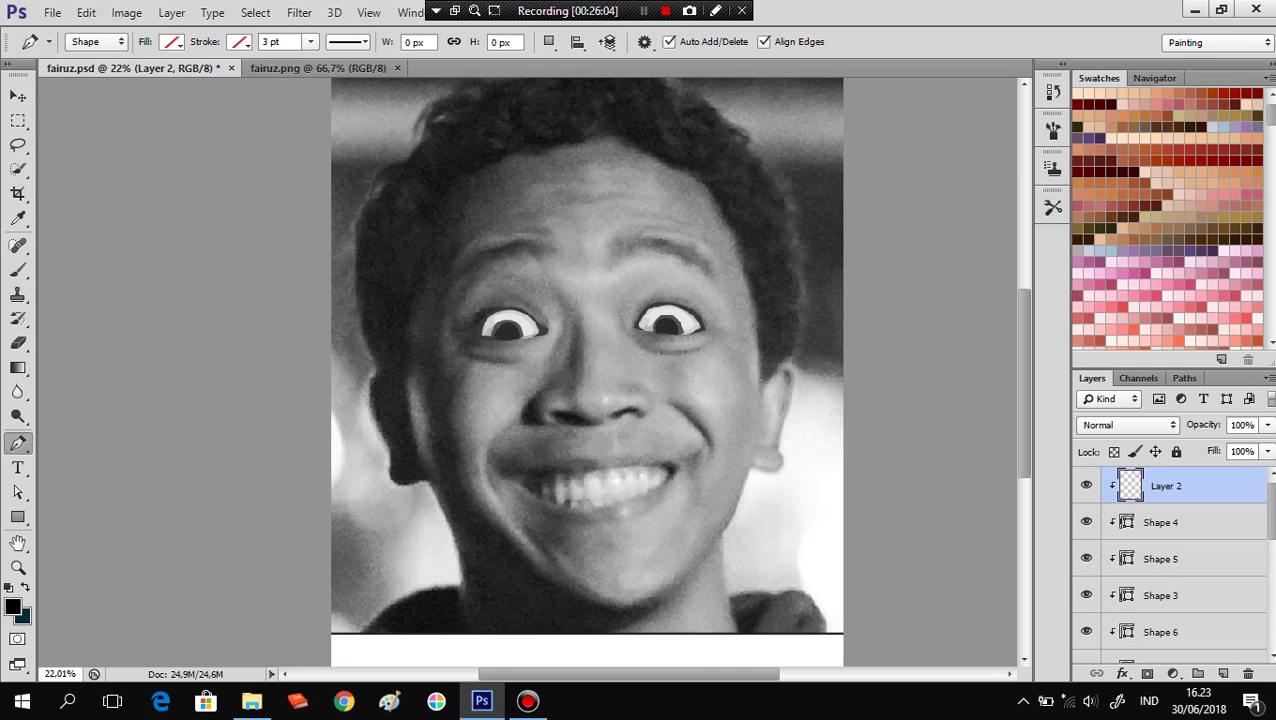
scroll(1087, 578, "down", 2)
left_click(1086, 558)
scroll(1086, 558, "up", 2)
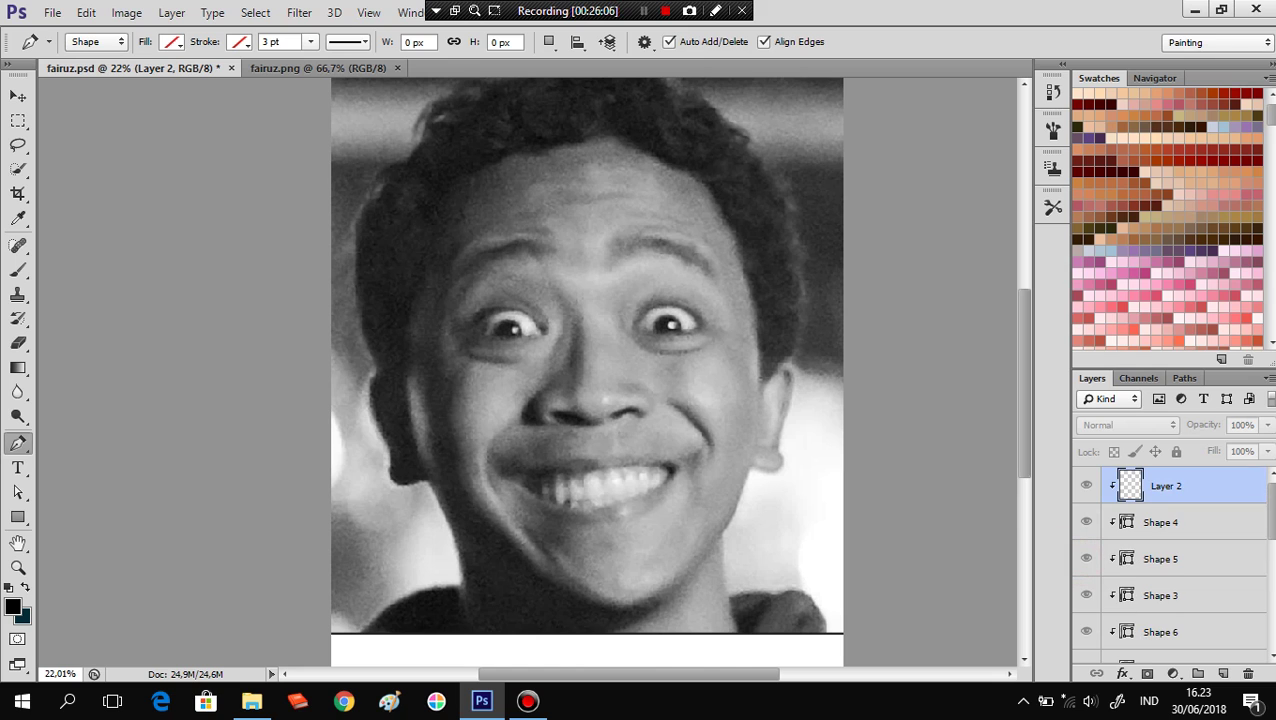
scroll(720, 390, "up", 1)
scroll(720, 390, "up", 1)
Outline small highlight shapes on the right and left pupils with the Pen tool.
scroll(720, 390, "up", 1)
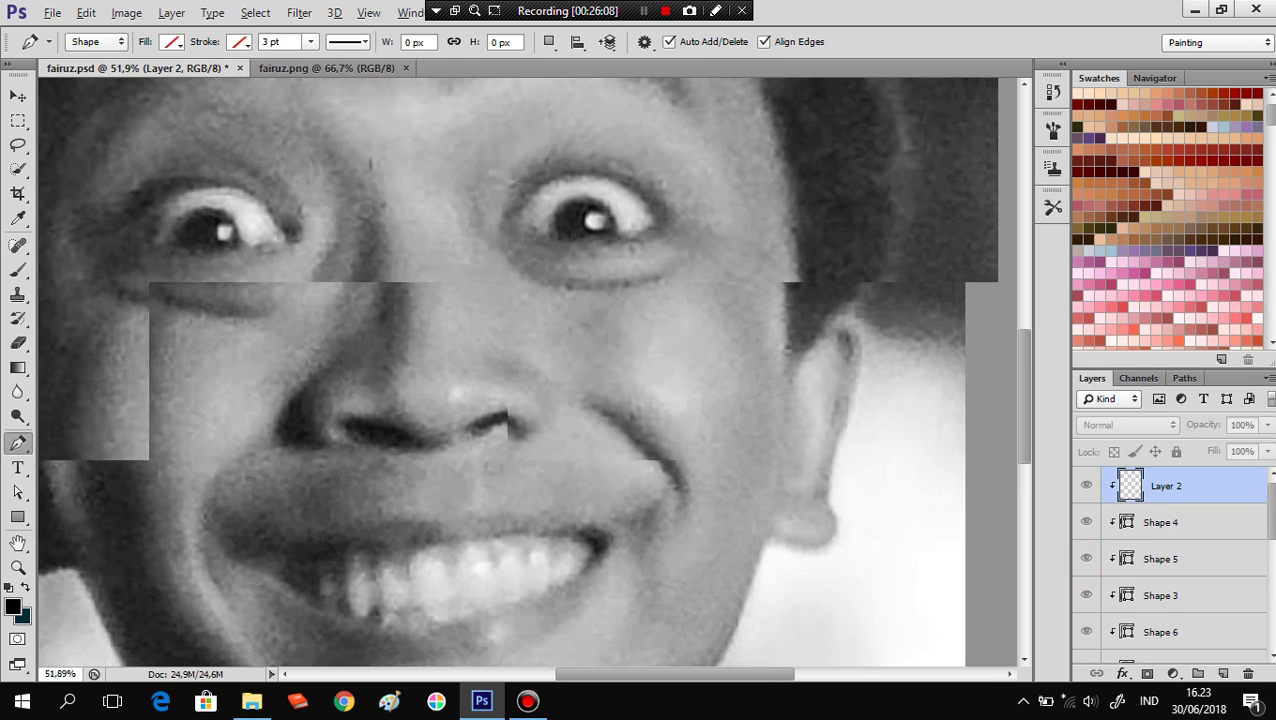
left_click(584, 220)
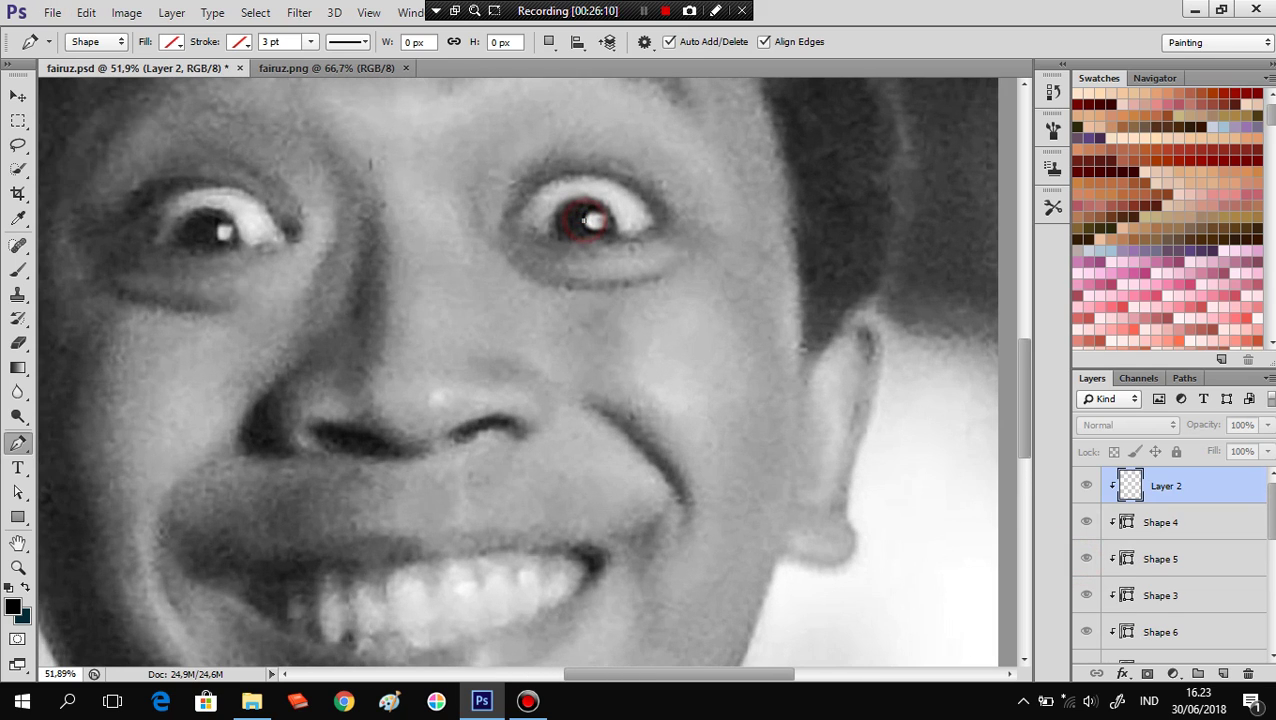
left_click(598, 228)
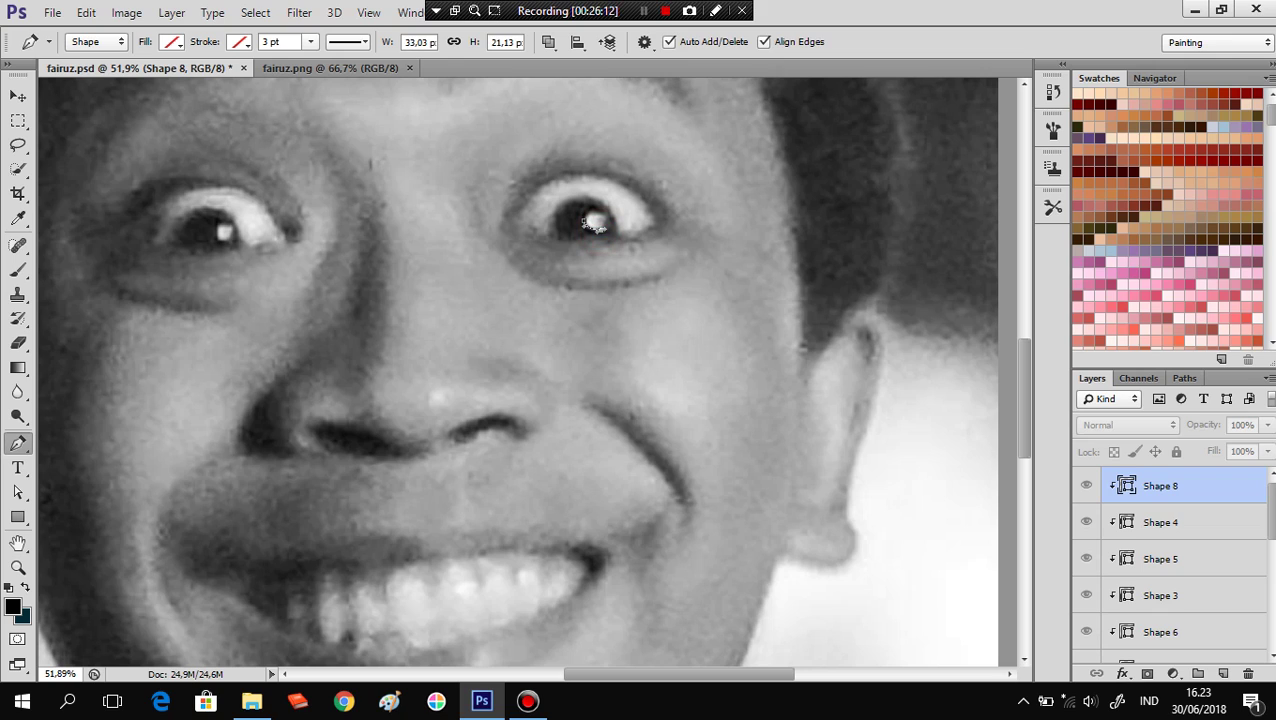
left_click(595, 225)
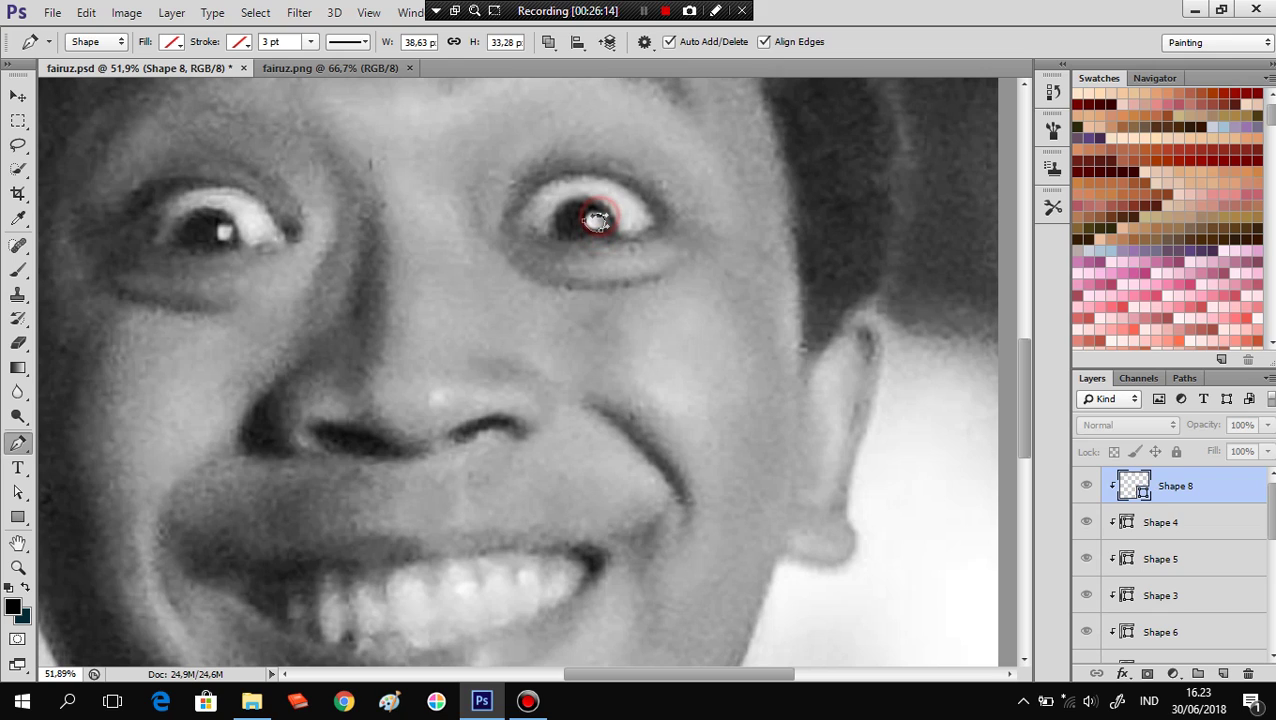
left_click(594, 221)
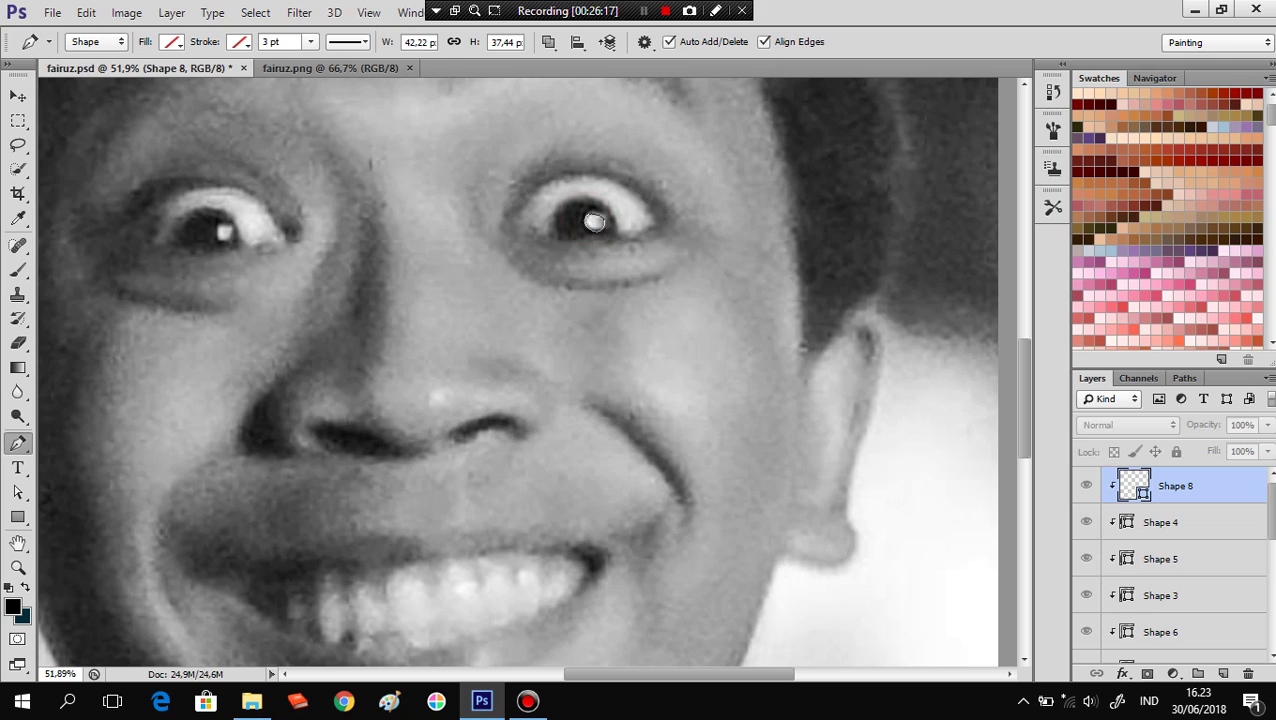
left_click(217, 228)
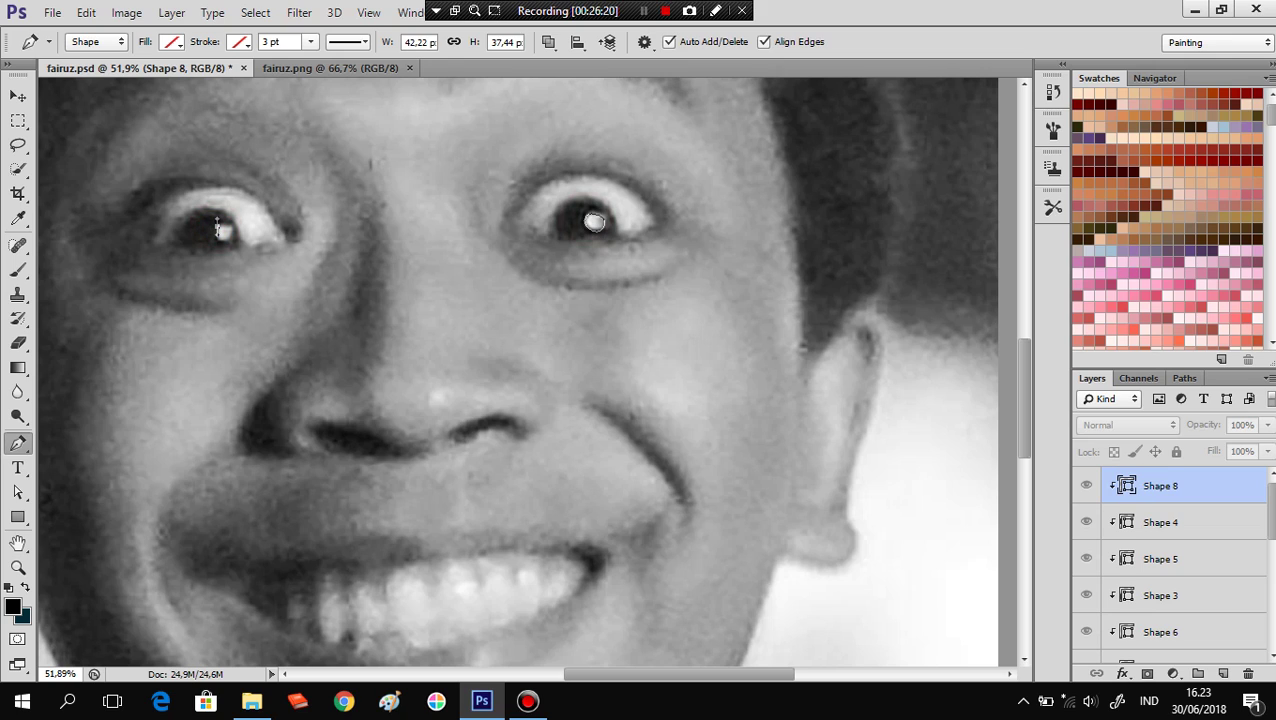
left_click(219, 229)
left_click(227, 231)
left_click(224, 231)
left_click_drag(224, 231, 224, 232)
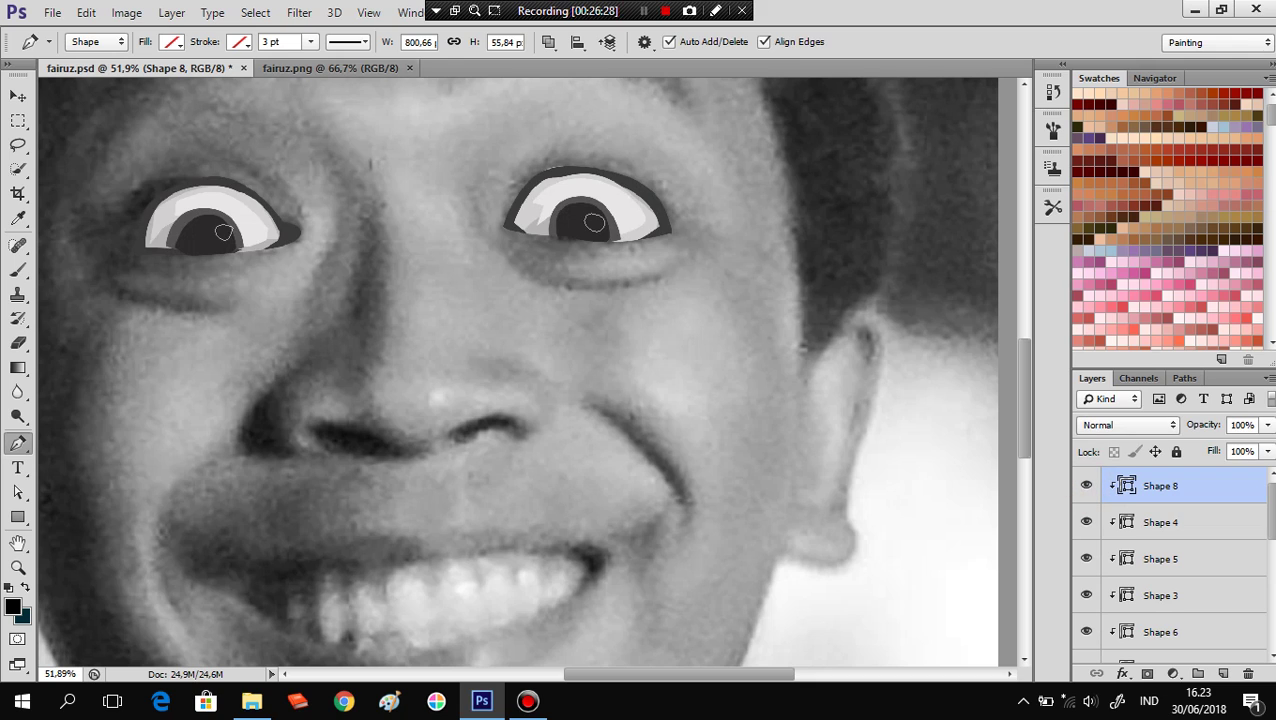
Give the pupil highlight shape a solid near-white f6f5f5 fill.
left_click(171, 41)
left_click(122, 85)
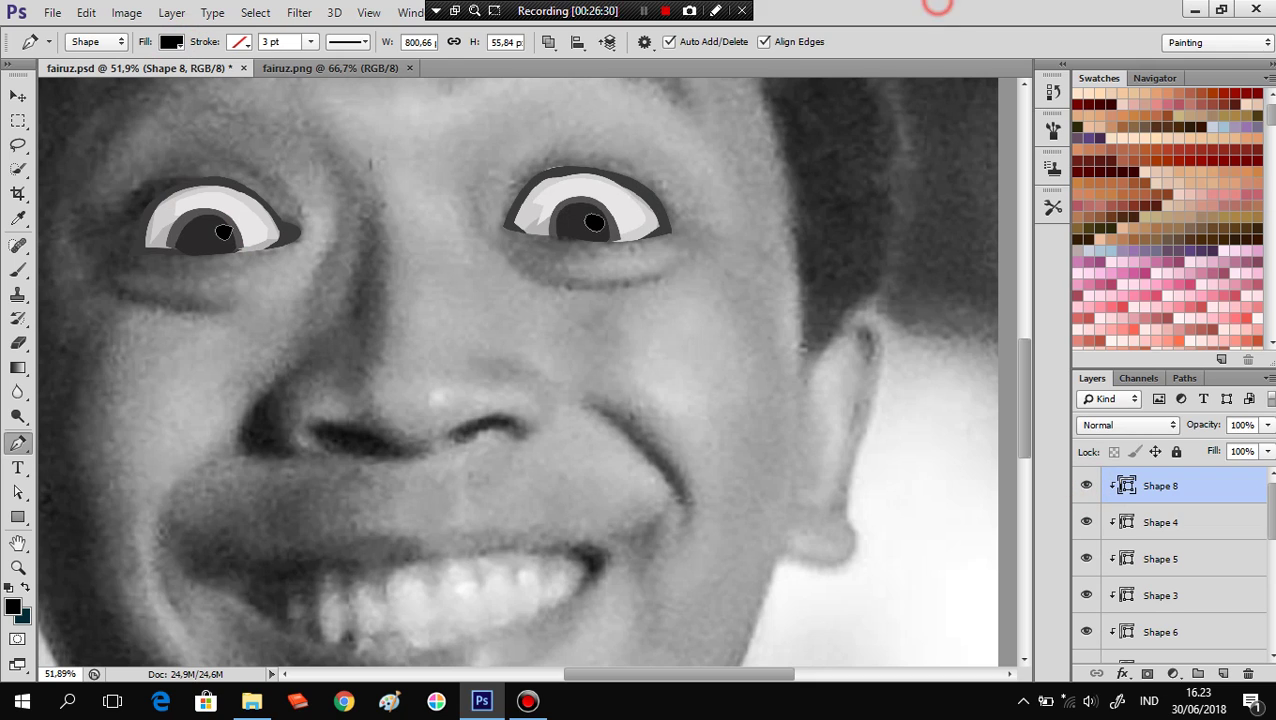
left_click(594, 222)
double_click(1126, 485)
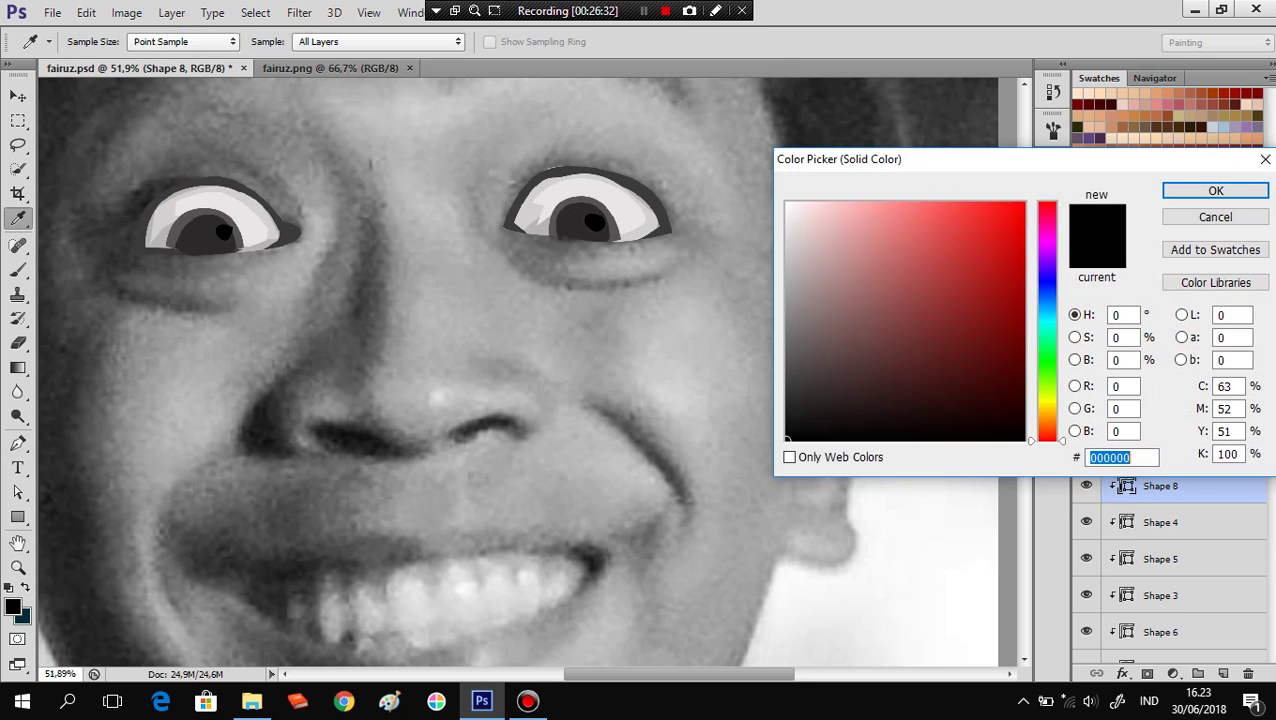
left_click(621, 208)
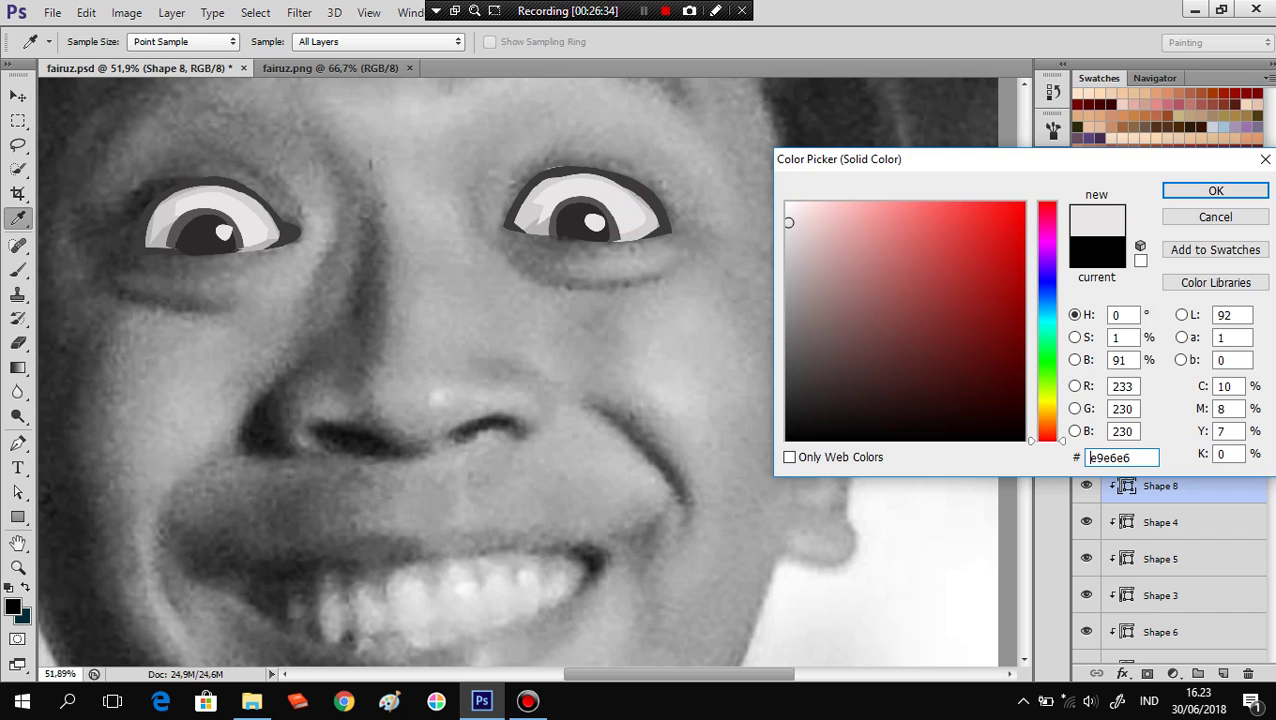
left_click_drag(788, 222, 787, 210)
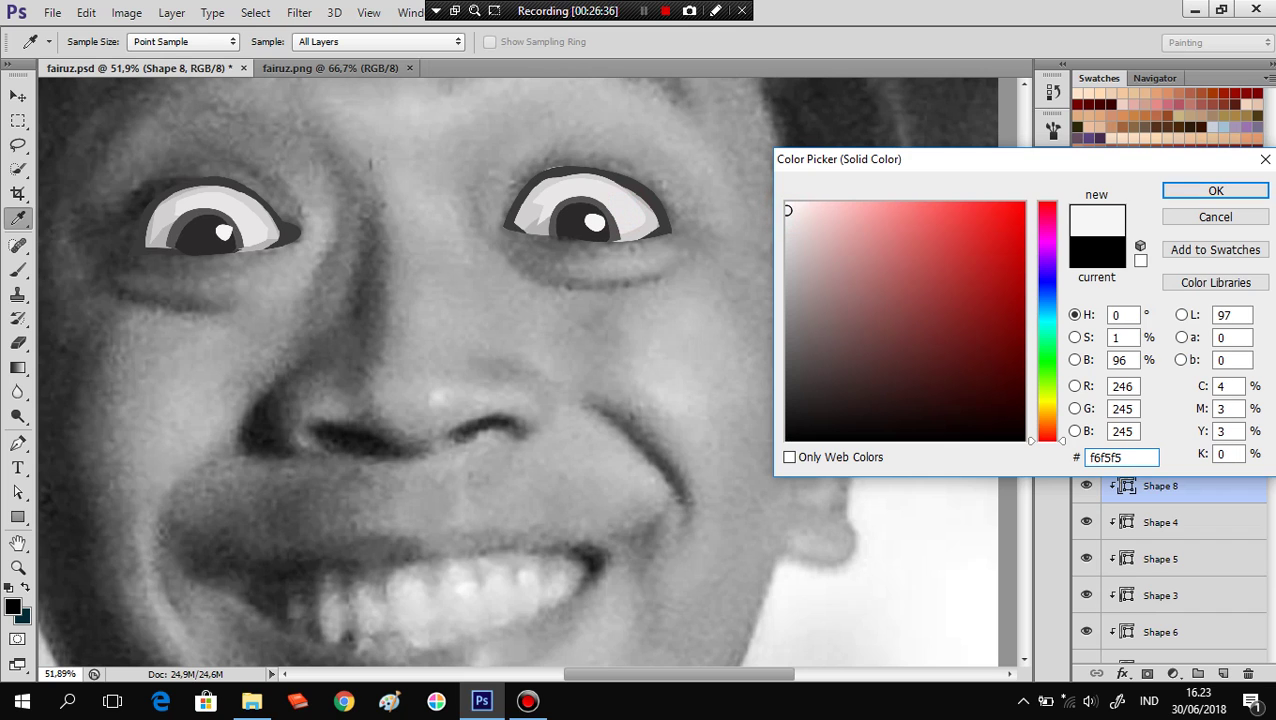
left_click(1215, 190)
scroll(1170, 560, "down", 3)
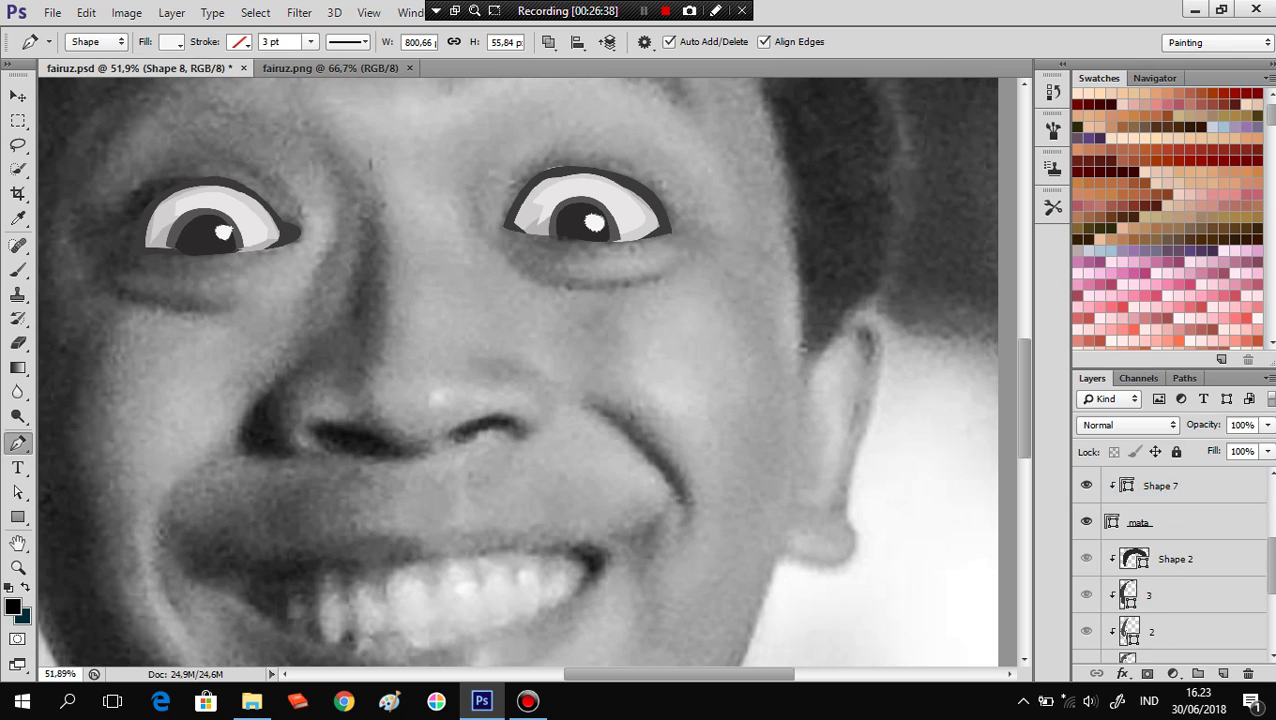
Group the selected eye shape layers and name the group 'mata'.
left_click(1178, 556)
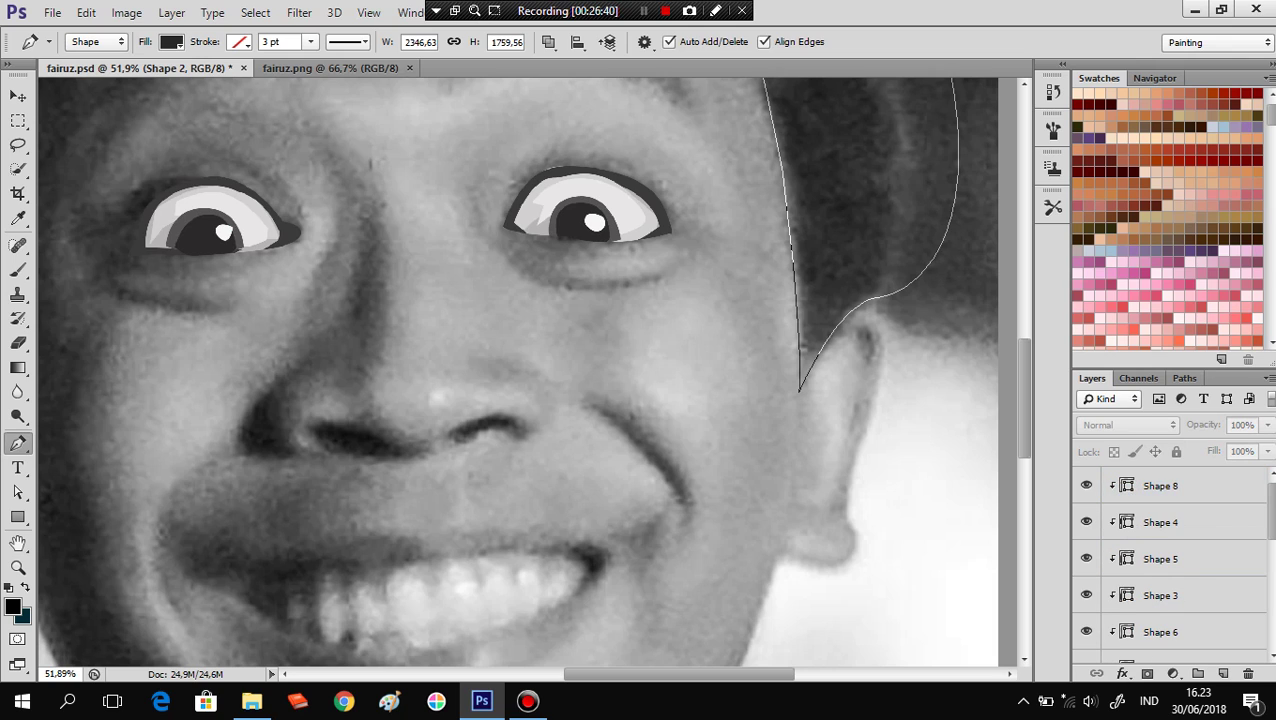
left_click(1165, 488)
left_click(1197, 672)
double_click(1160, 478)
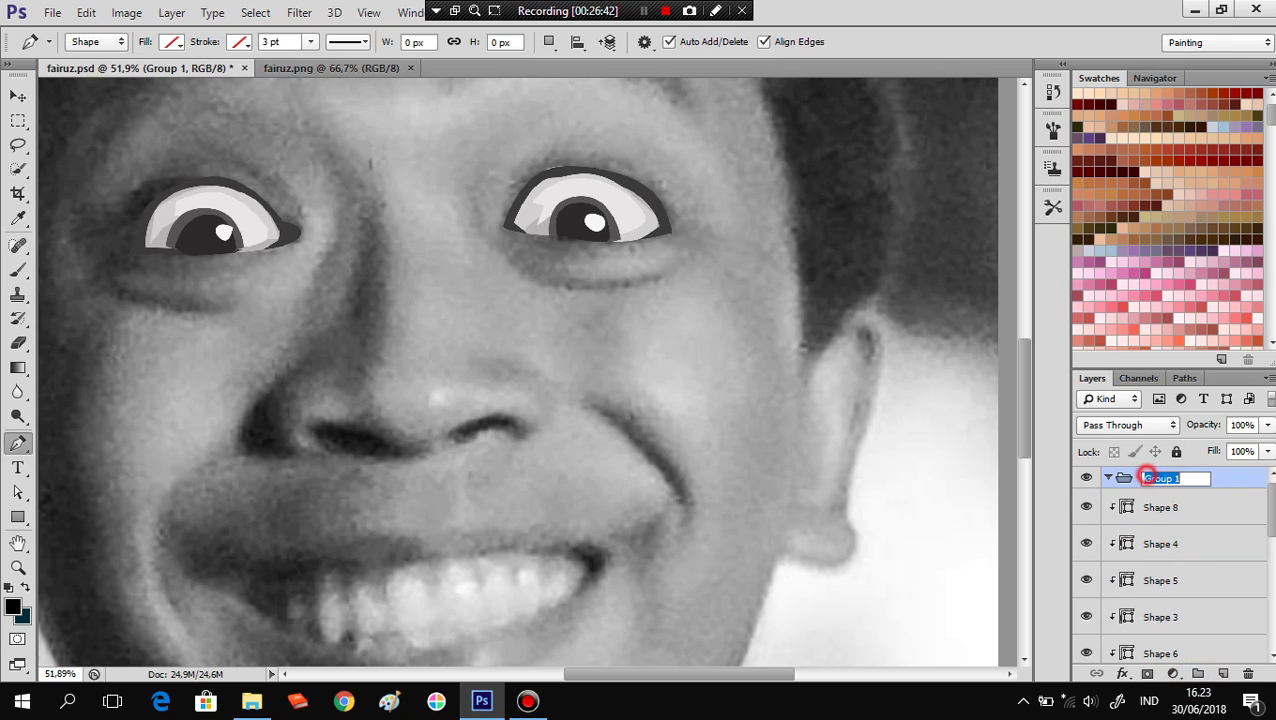
type("mata")
key("Return")
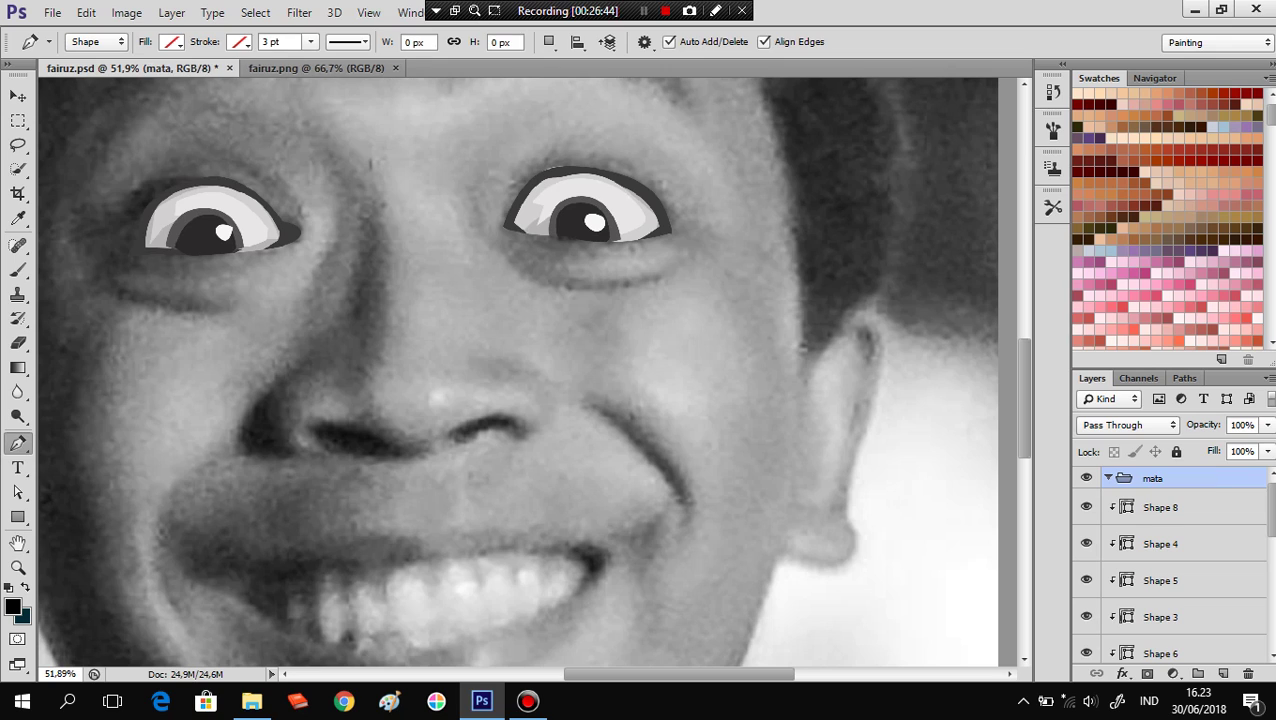
Select the remaining eye layers down through Shape 7 and drag them into mata.
left_click(1160, 507)
scroll(1165, 560, "down", 3)
left_click(1166, 590)
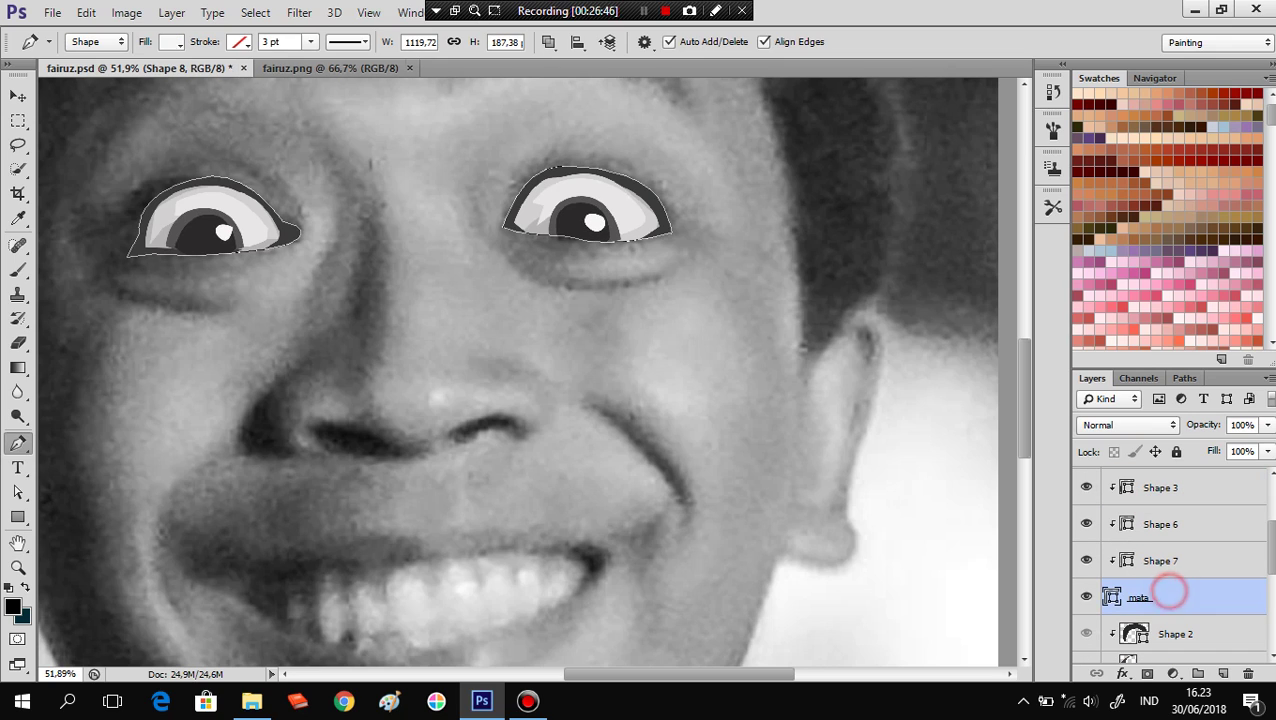
scroll(1166, 590, "up", 3)
double_click(1175, 507)
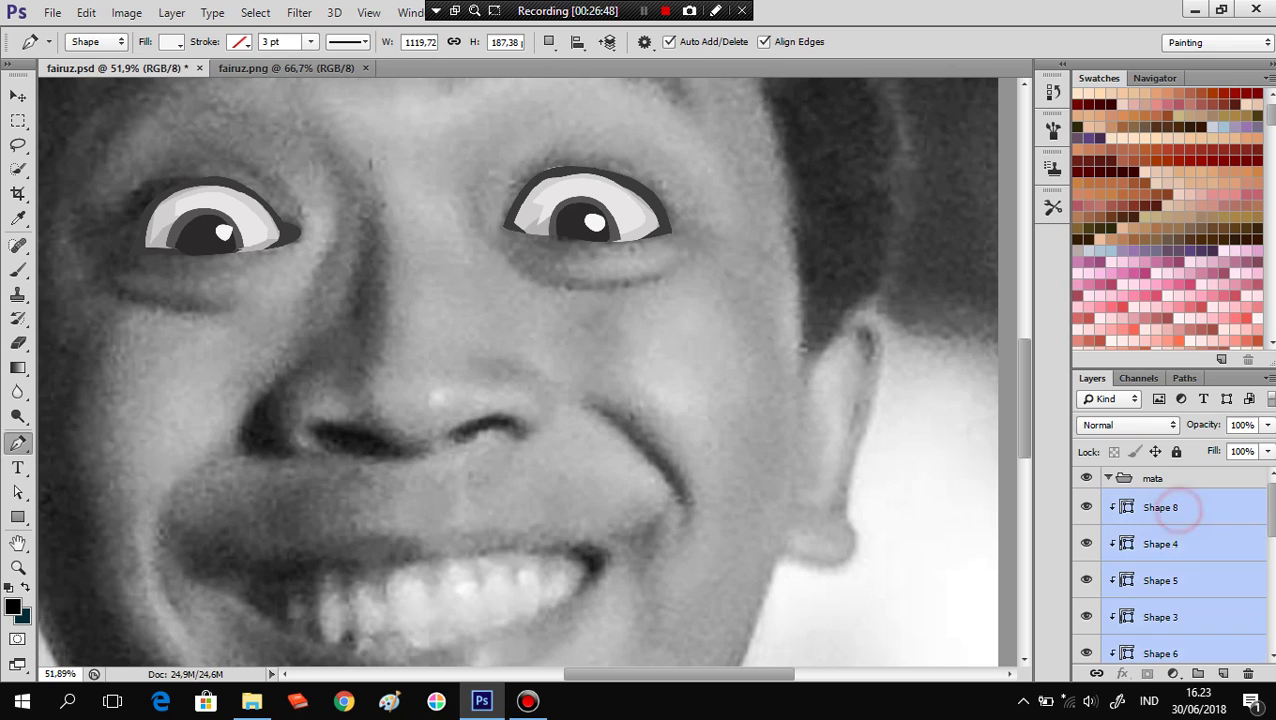
left_click(1178, 531)
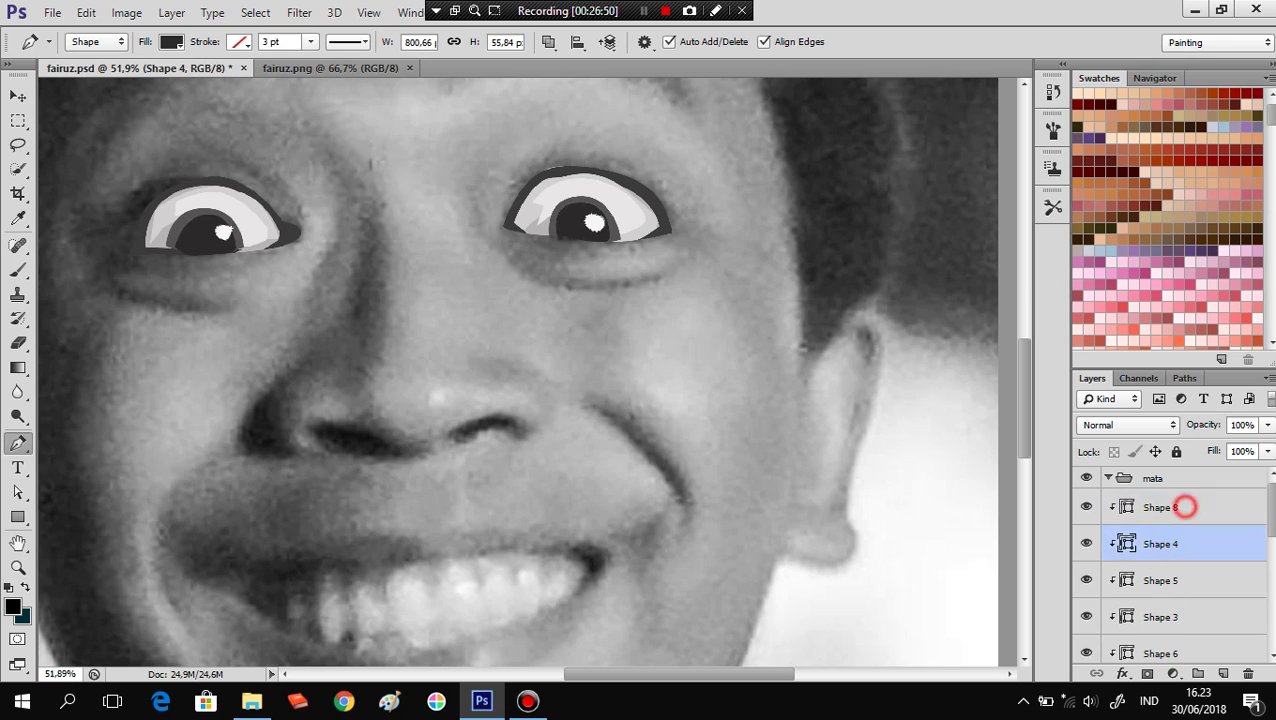
scroll(1178, 535, "down", 3)
left_click(1168, 590, "shift")
scroll(1168, 590, "up", 3)
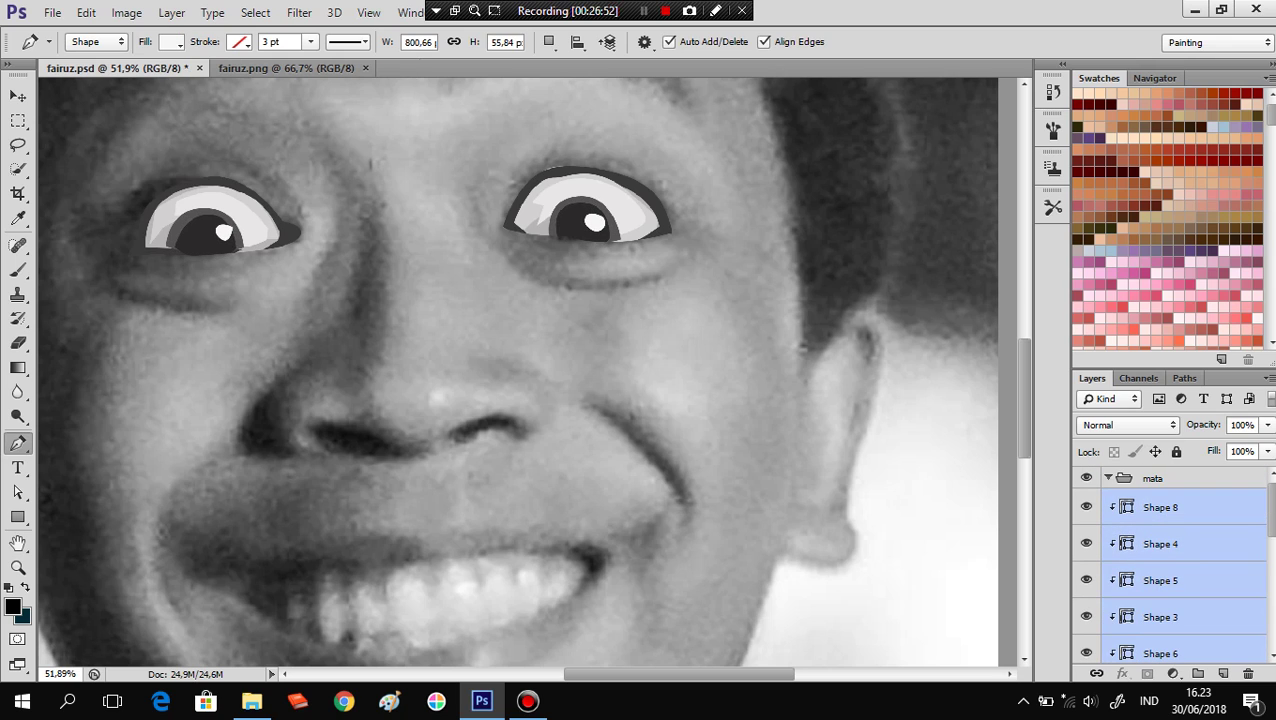
mouse_move(1179, 504)
left_mouse_down()
mouse_move(1179, 483)
mouse_move(1150, 480)
left_mouse_up()
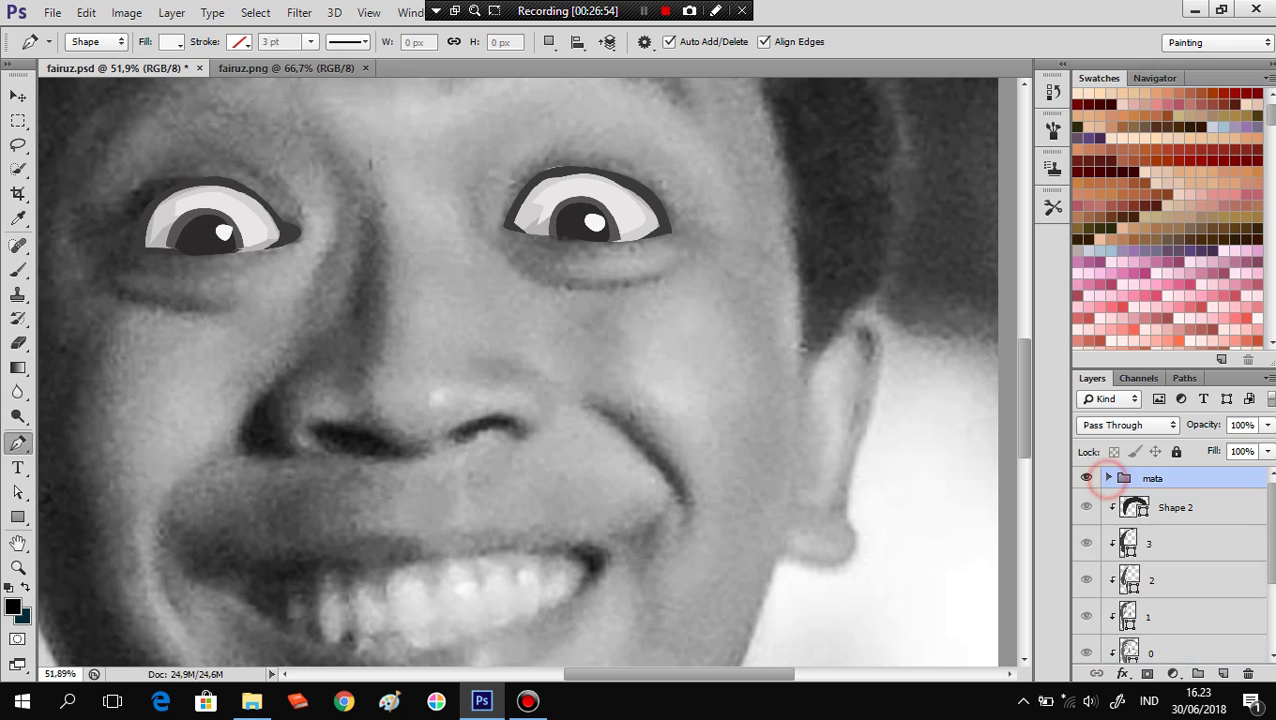
Finish moving the eye layers into mata and hide the vector portrait to show the photo.
left_click(644, 10)
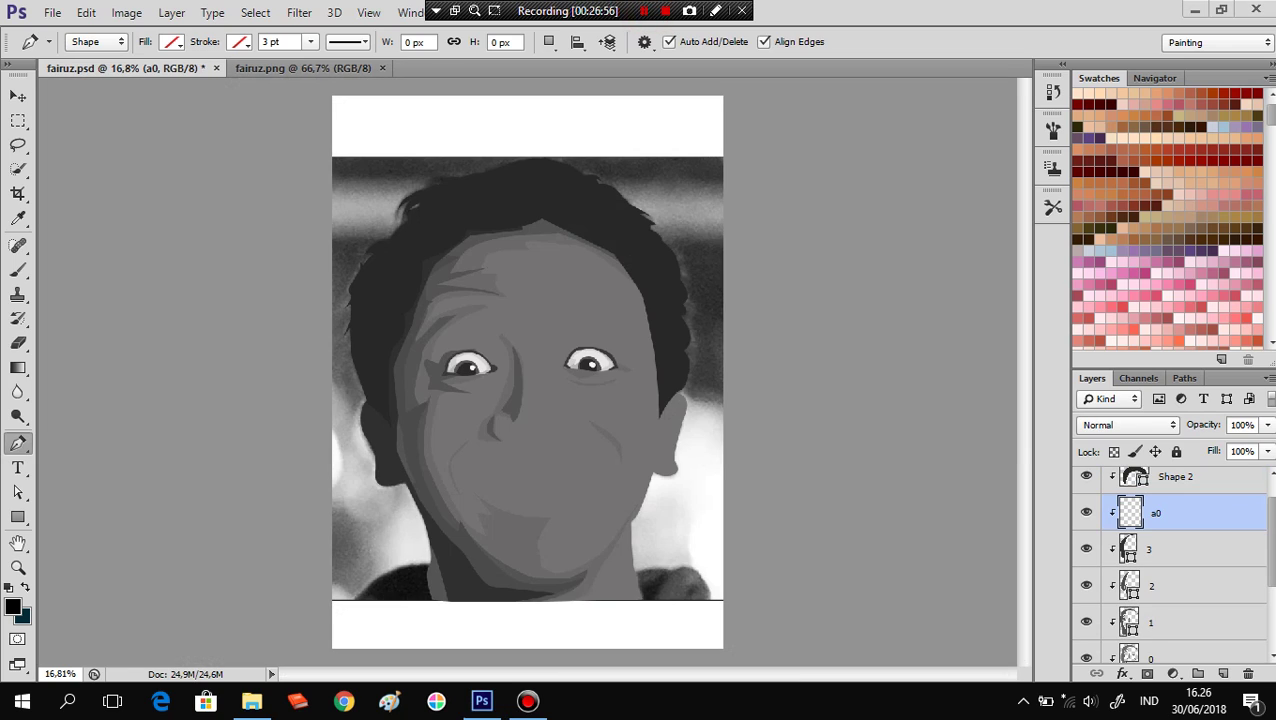
scroll(1168, 565, "down", 2)
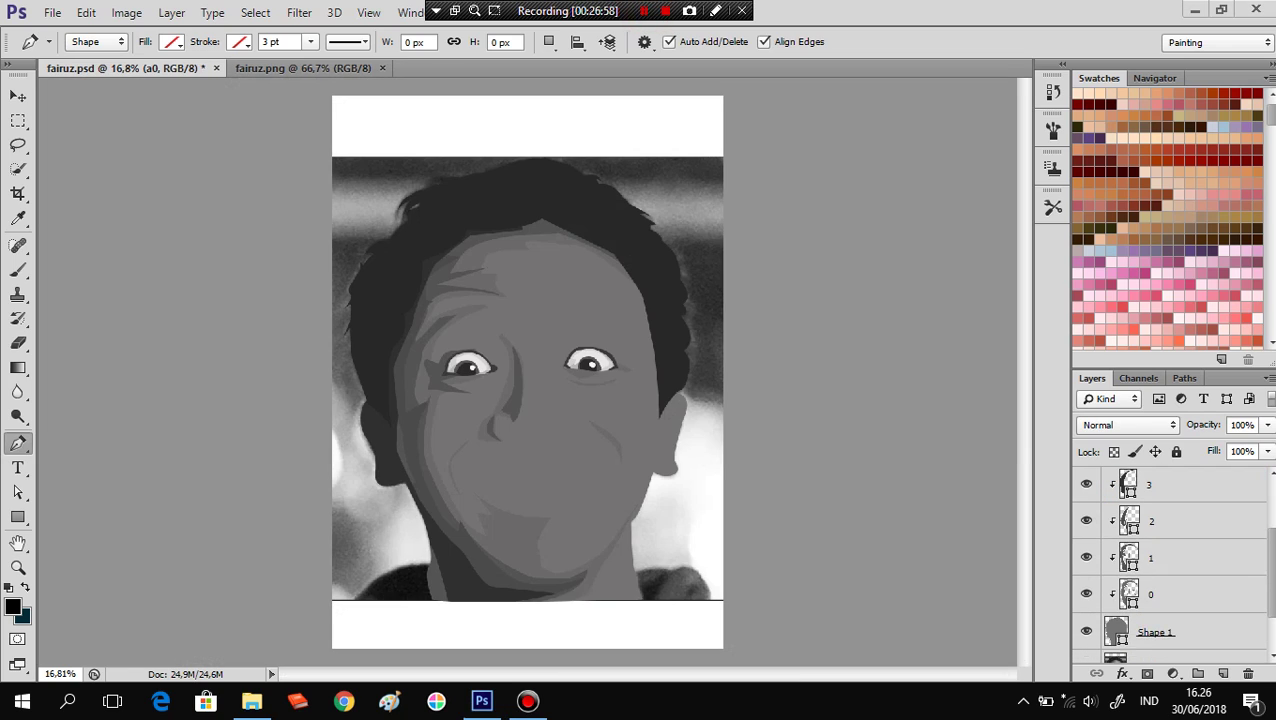
scroll(1168, 565, "down", 1)
left_click(1086, 588)
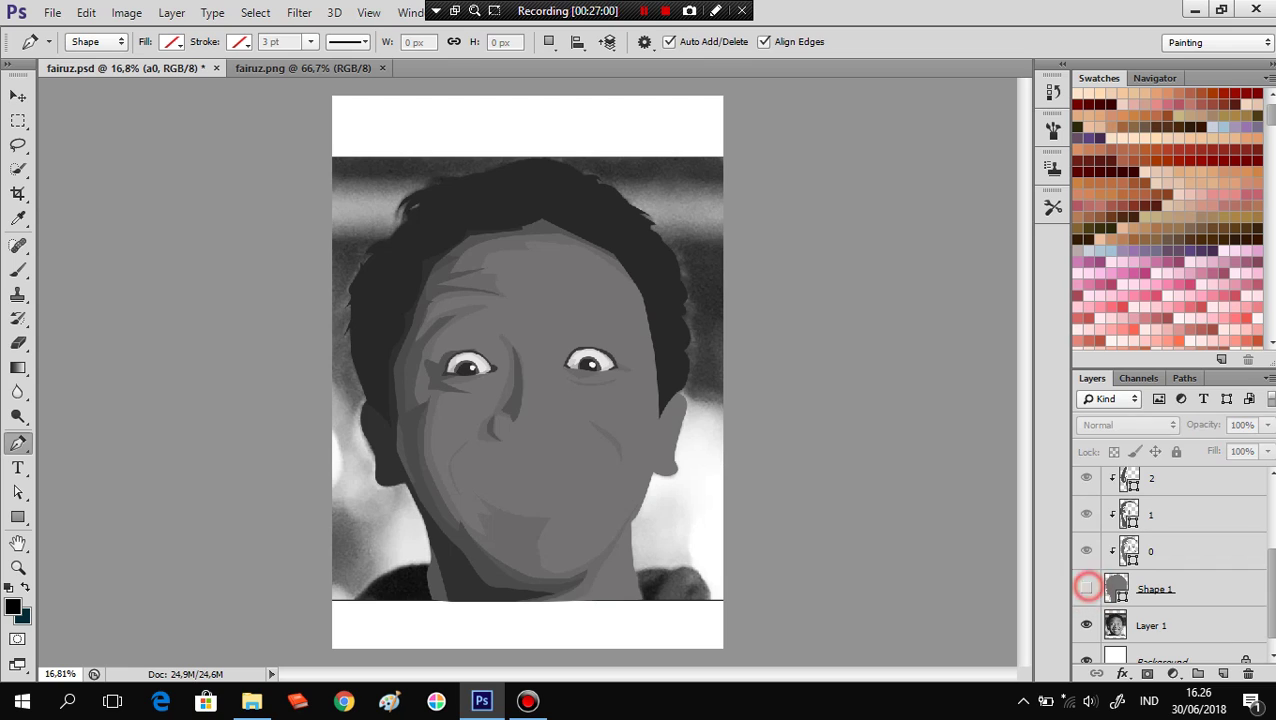
scroll(1168, 565, "up", 3)
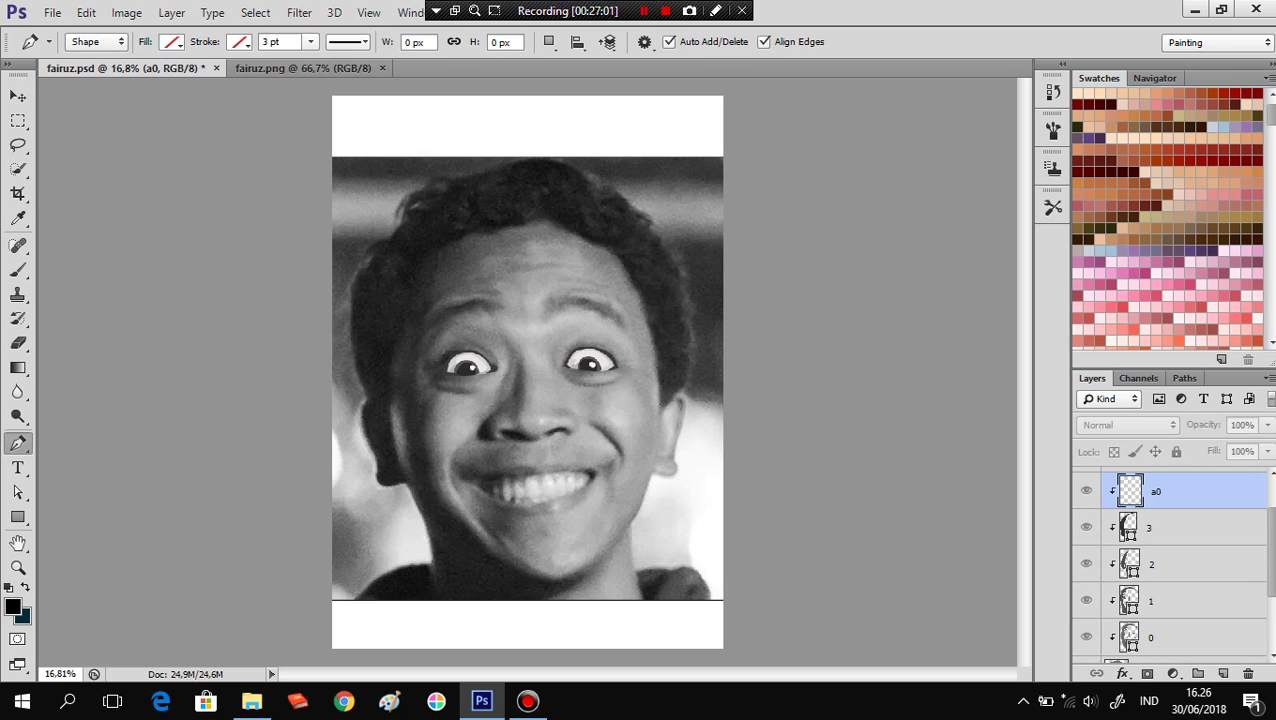
Start a forehead outline on layer a0, tracing its curved upper edge leftward.
left_click(522, 242)
left_click_drag(571, 249, 580, 258)
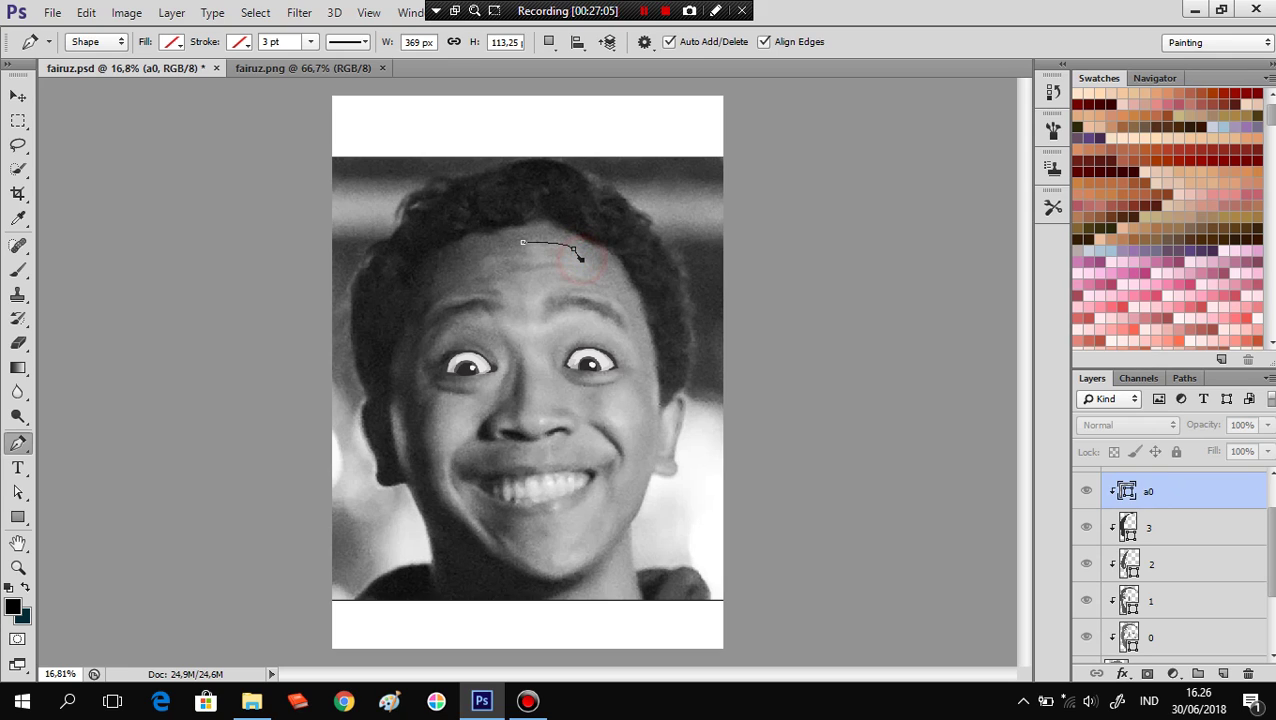
left_click(550, 251)
left_click(548, 252)
left_click(550, 252)
left_click(567, 260)
left_click(570, 265)
left_click(541, 263)
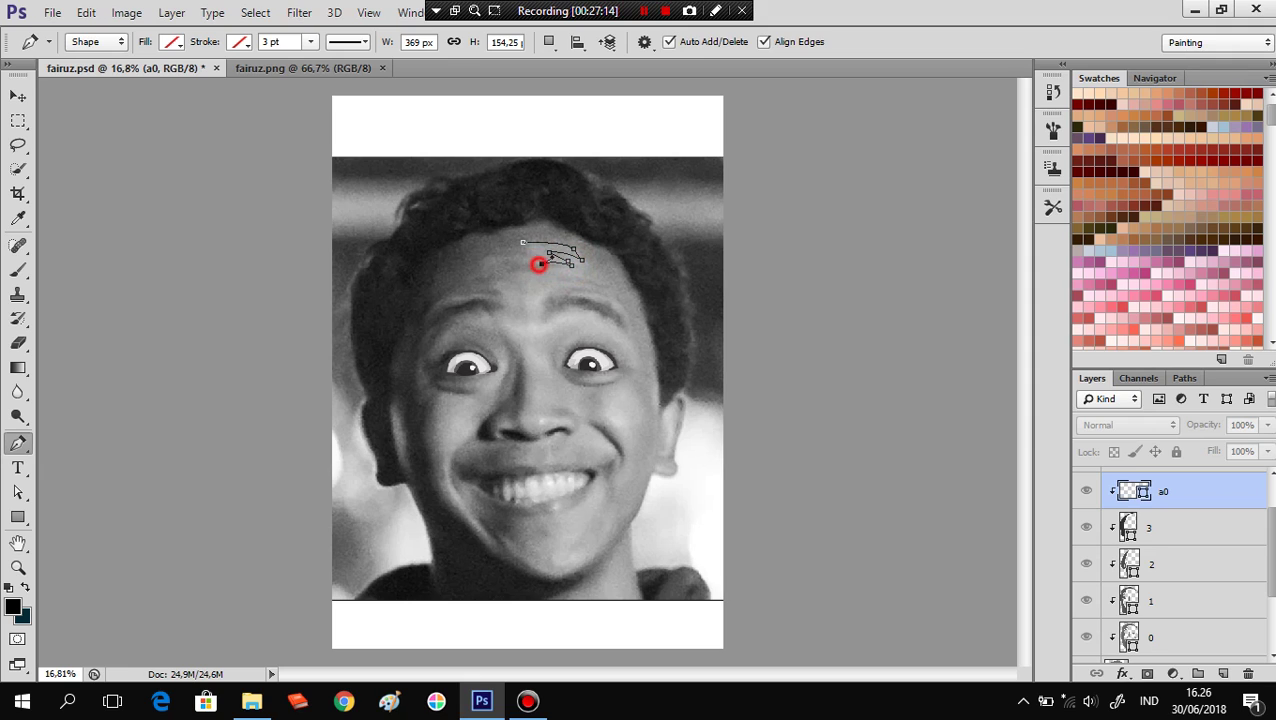
left_click(511, 261)
left_click(493, 263)
Bring the forehead outline back to the right and close it at its start.
left_click(488, 269)
left_click(487, 269)
scroll(487, 269, "up", 4)
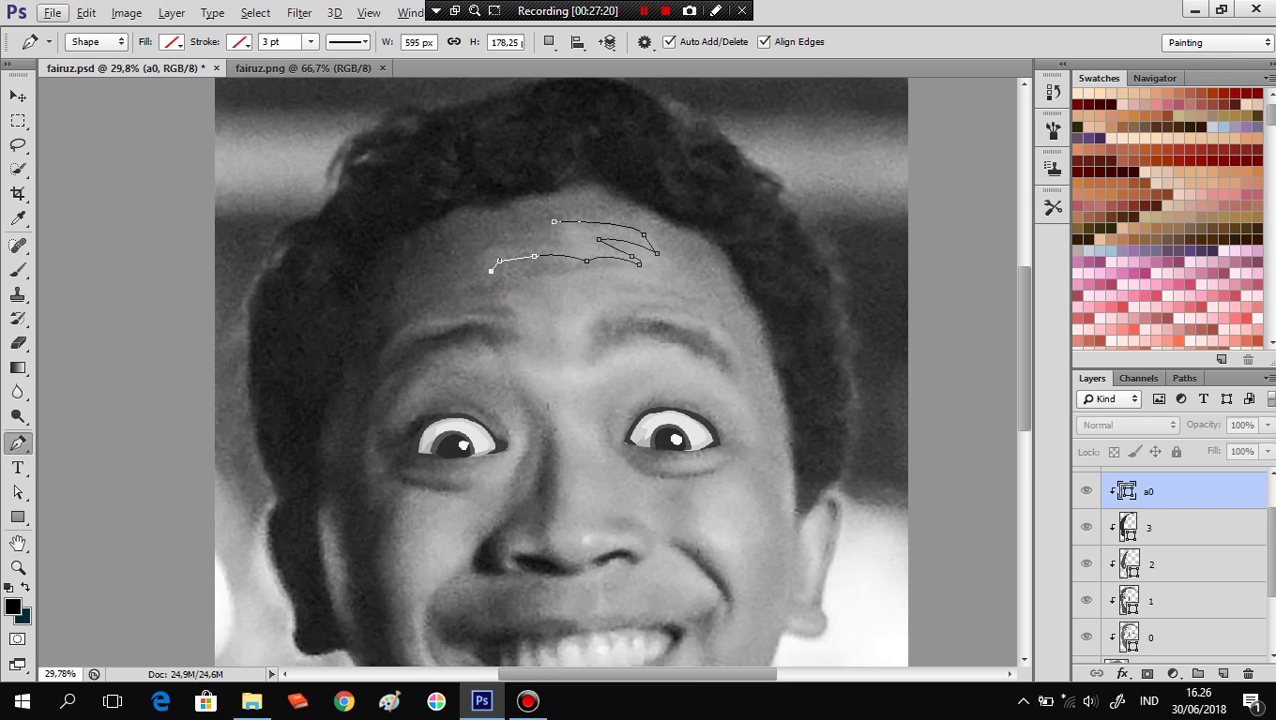
left_click(481, 263)
left_click_drag(505, 246, 523, 245)
left_click(506, 248)
left_click(563, 244)
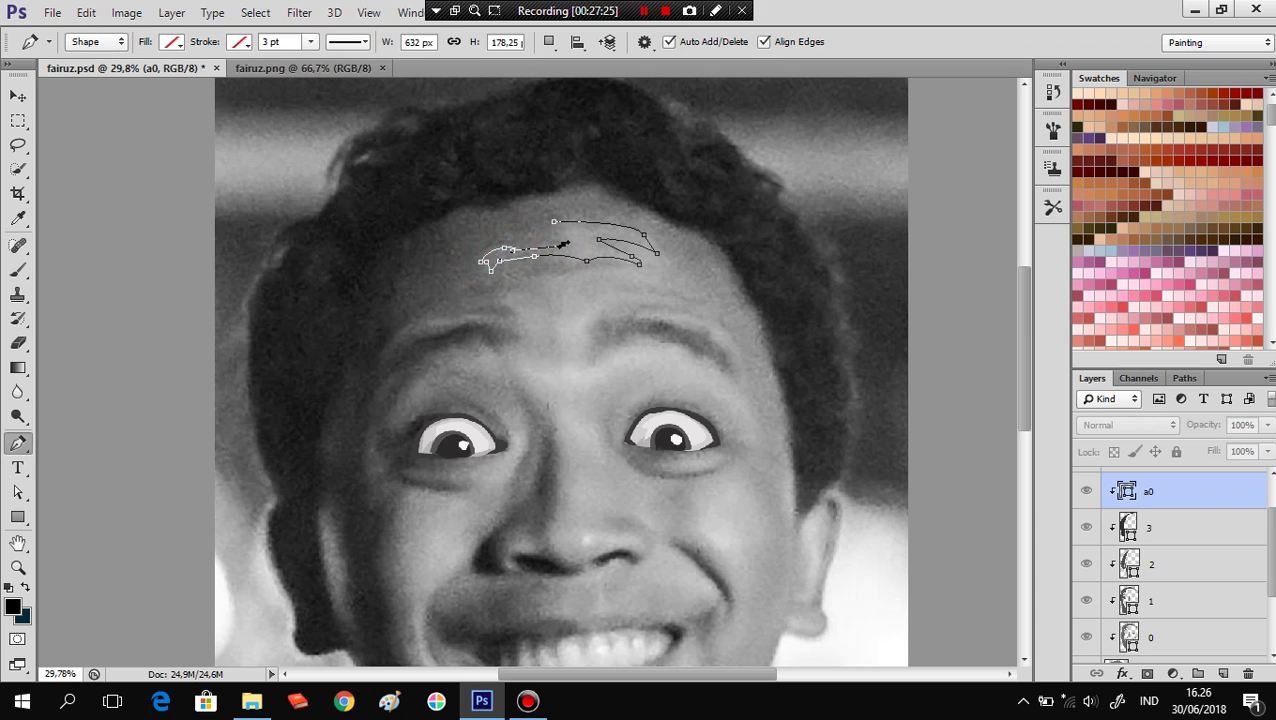
left_click(564, 231)
left_click(555, 221)
Set the path operation to Combine Shapes and outline the brow above the left eye.
scroll(570, 295, "down", 2)
scroll(570, 295, "down", 1)
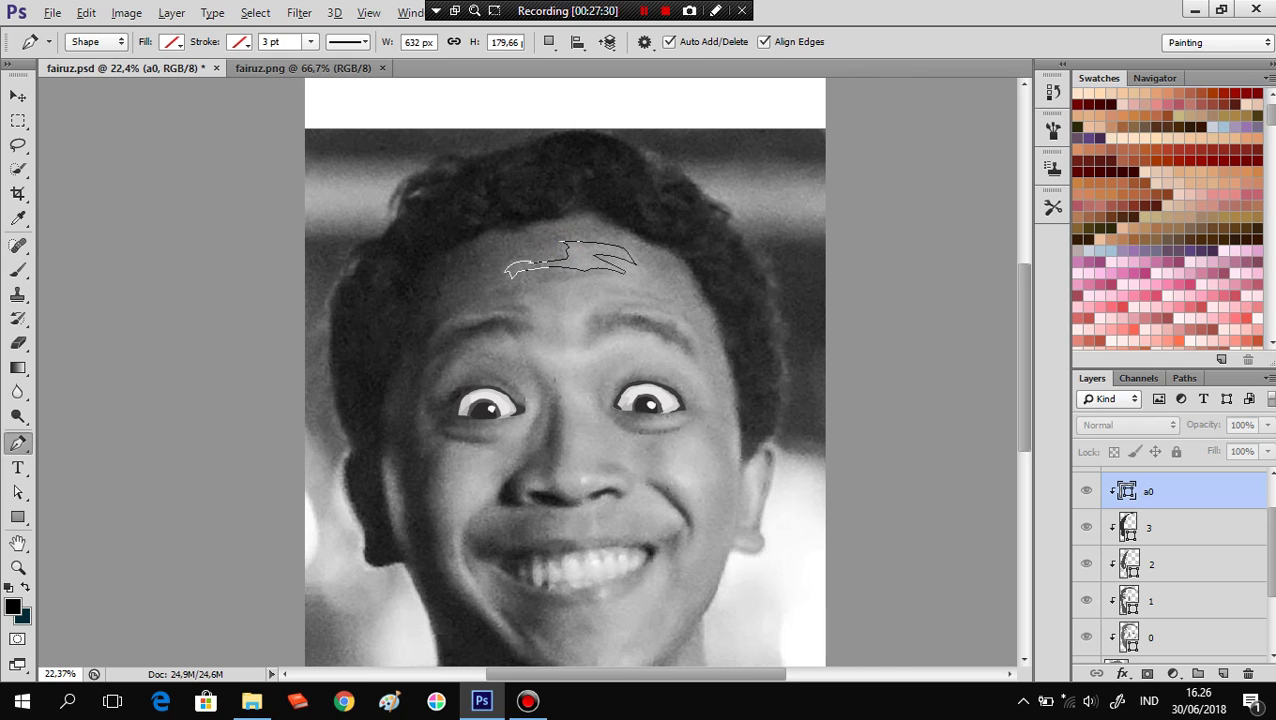
left_click(548, 41)
left_click(598, 83)
left_click(440, 327)
mouse_move(465, 313)
left_mouse_down()
mouse_move(530, 322)
mouse_move(478, 318)
left_mouse_up()
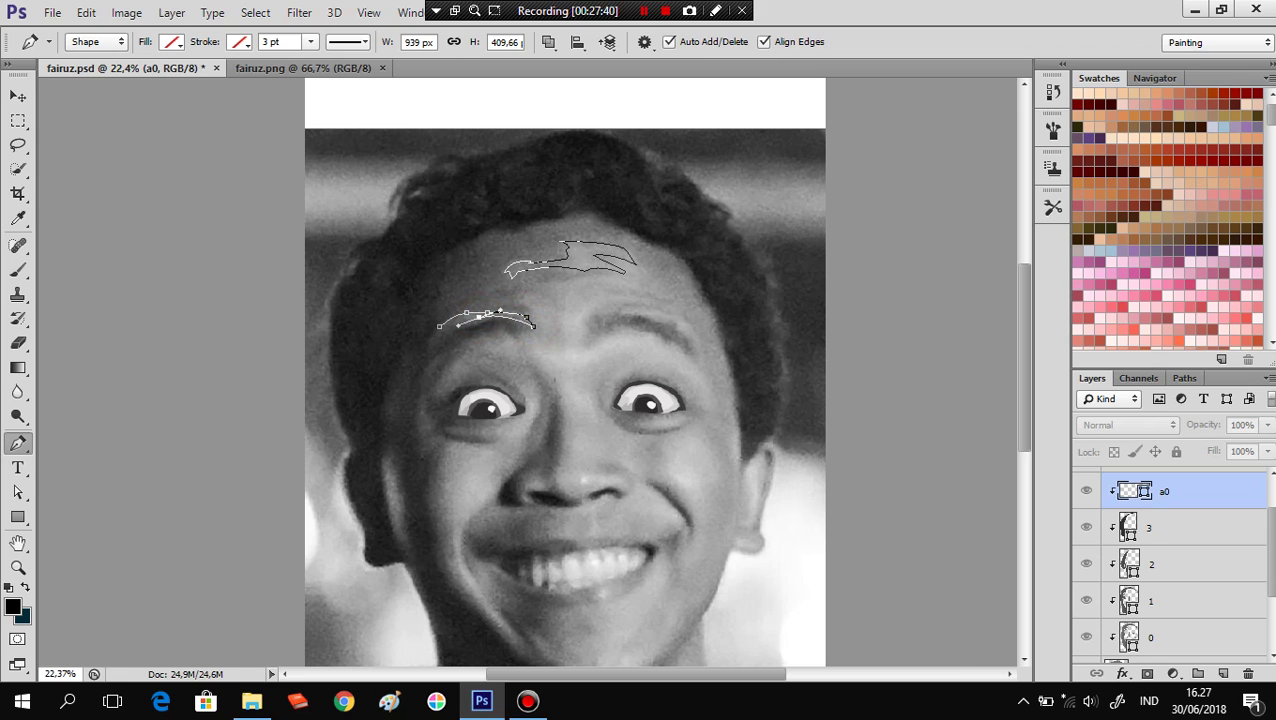
left_click(478, 317)
left_click(439, 326)
Trace a new outline from the brow's right end, down beside the nose and over the right eye.
left_click(514, 300)
left_click(524, 308)
left_click(542, 339)
left_click_drag(521, 339, 540, 372)
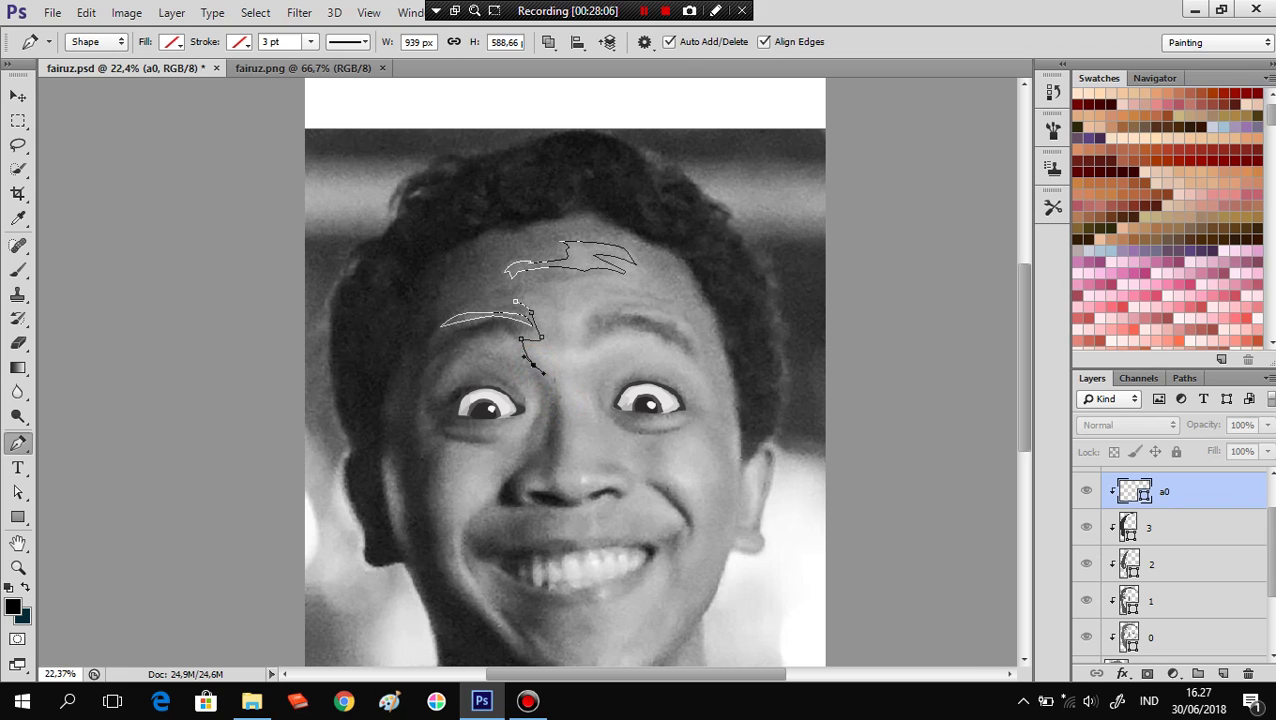
left_click(563, 404)
left_click_drag(563, 404, 563, 419)
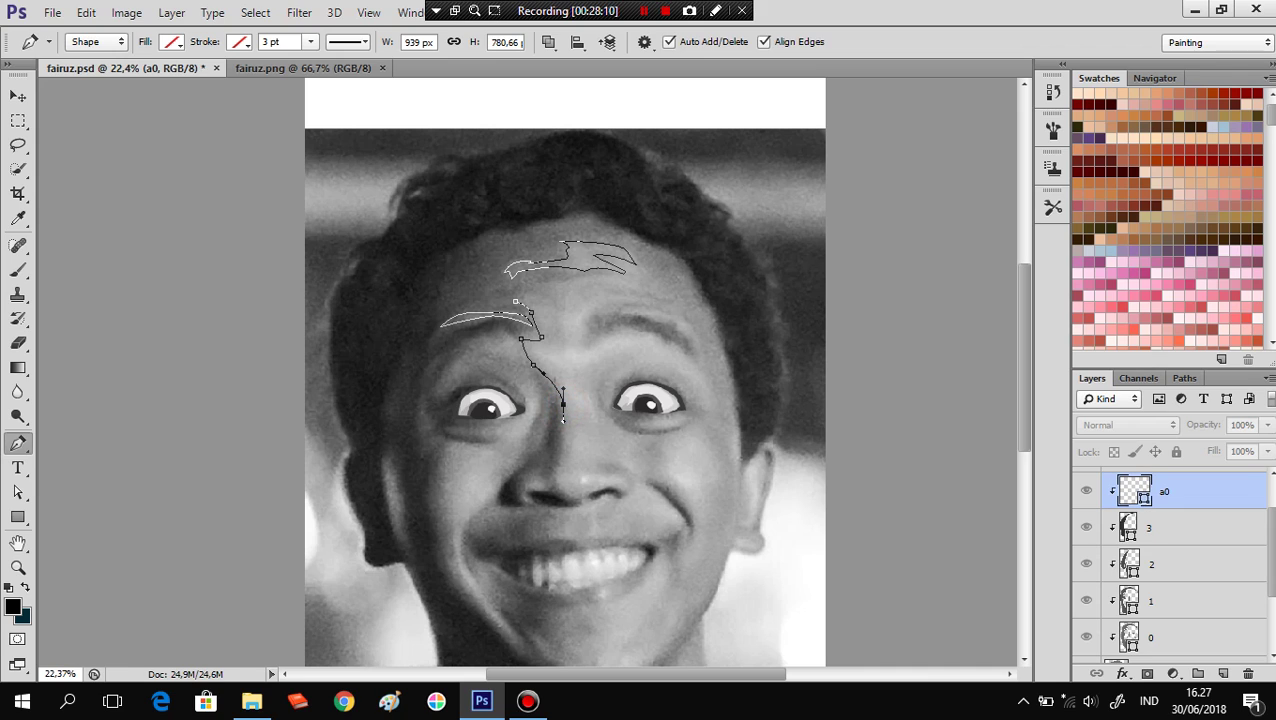
key("ctrl+z")
left_click(556, 377)
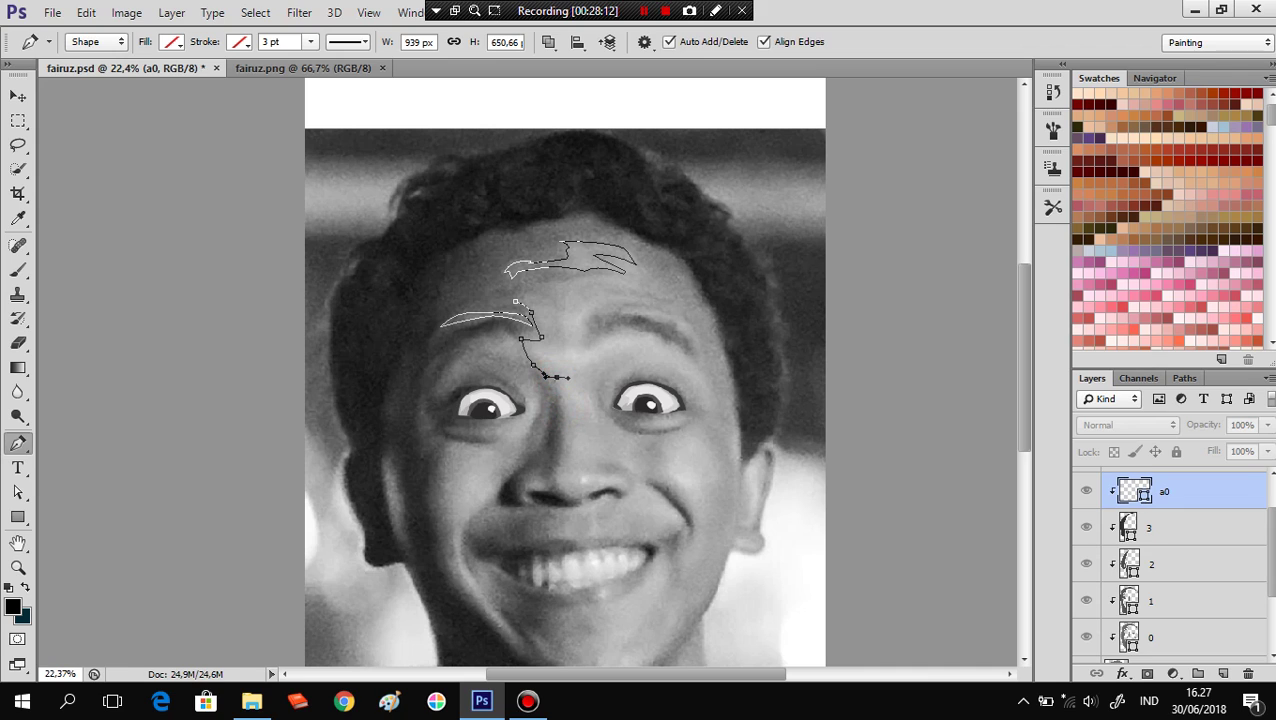
left_click(595, 363)
left_click_drag(633, 347, 706, 381)
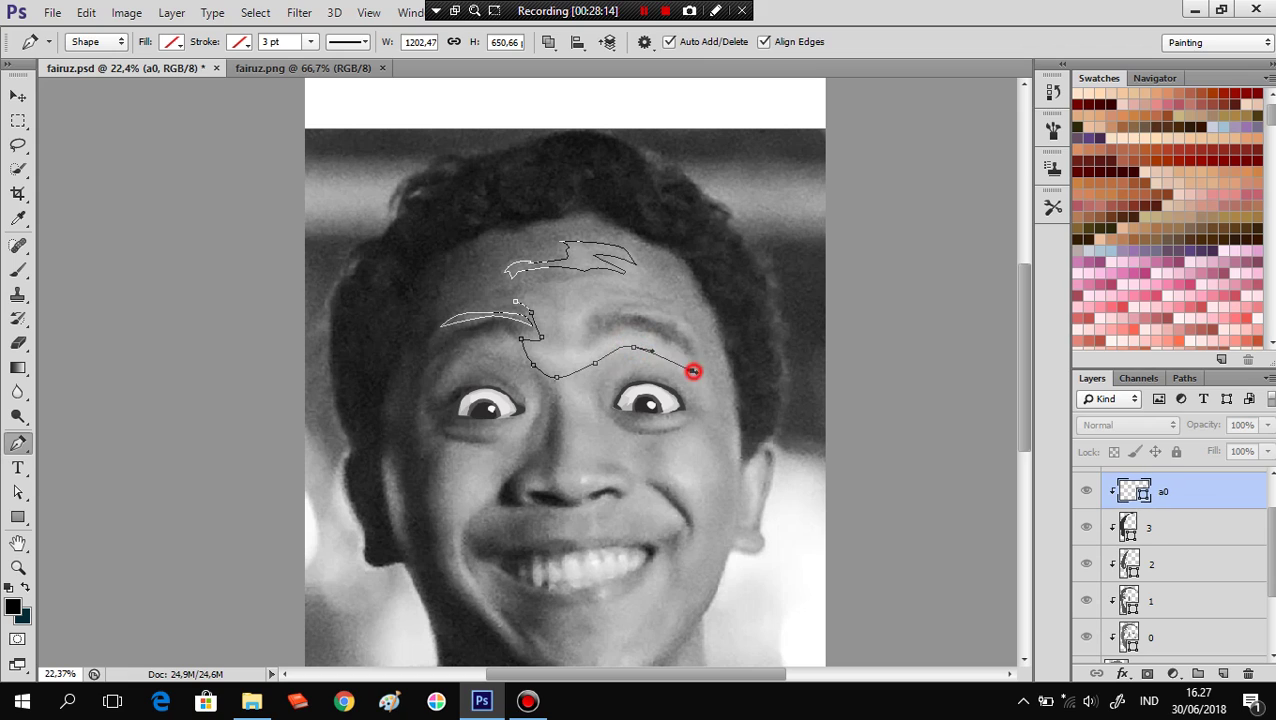
left_click(692, 371, "alt")
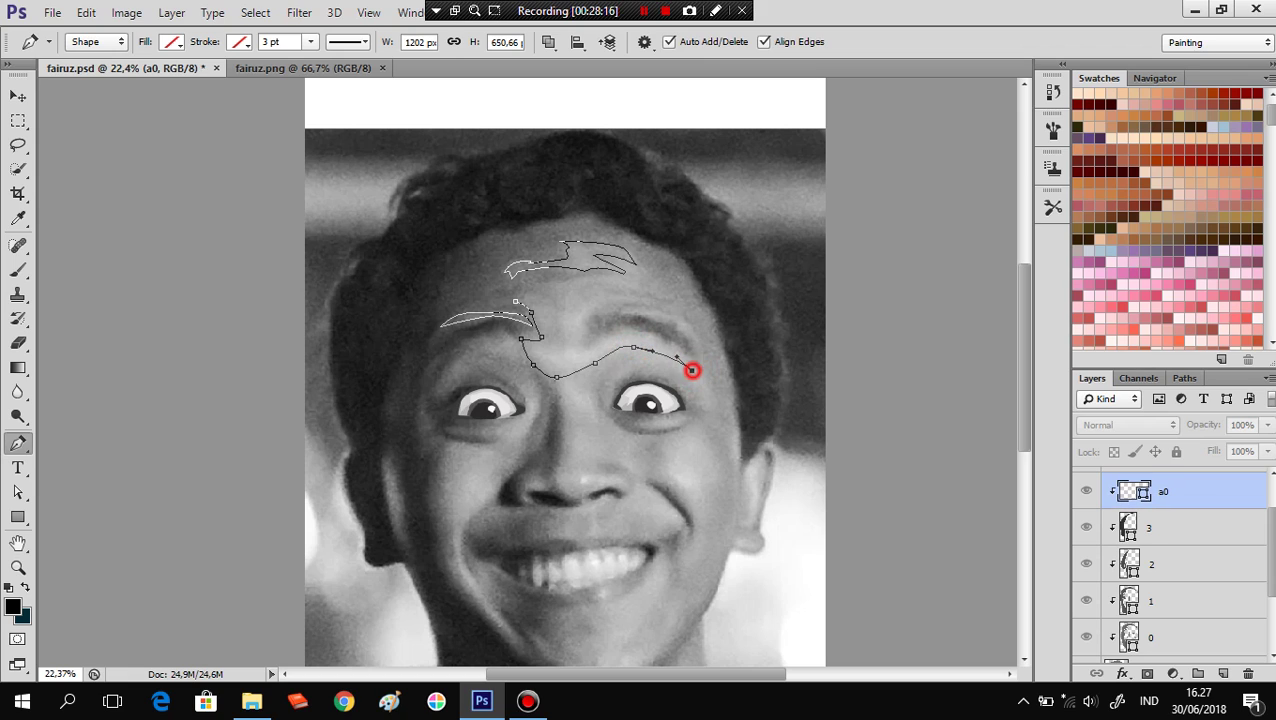
left_click_drag(633, 337, 666, 338)
left_click_drag(594, 350, 575, 376)
key("ctrl+z")
Continue the wrinkle outline up between the brows across the forehead and close it.
left_click(580, 353)
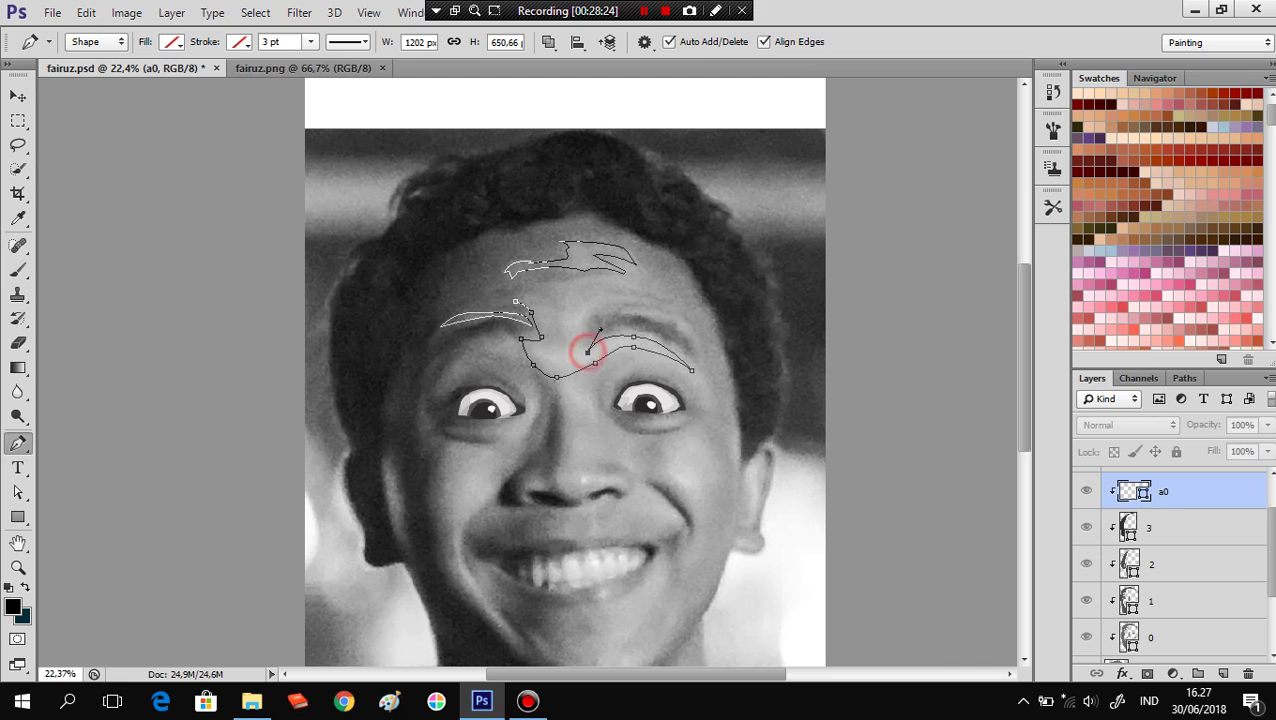
left_click(581, 334)
left_click(581, 321)
left_click(598, 300)
left_click(622, 296)
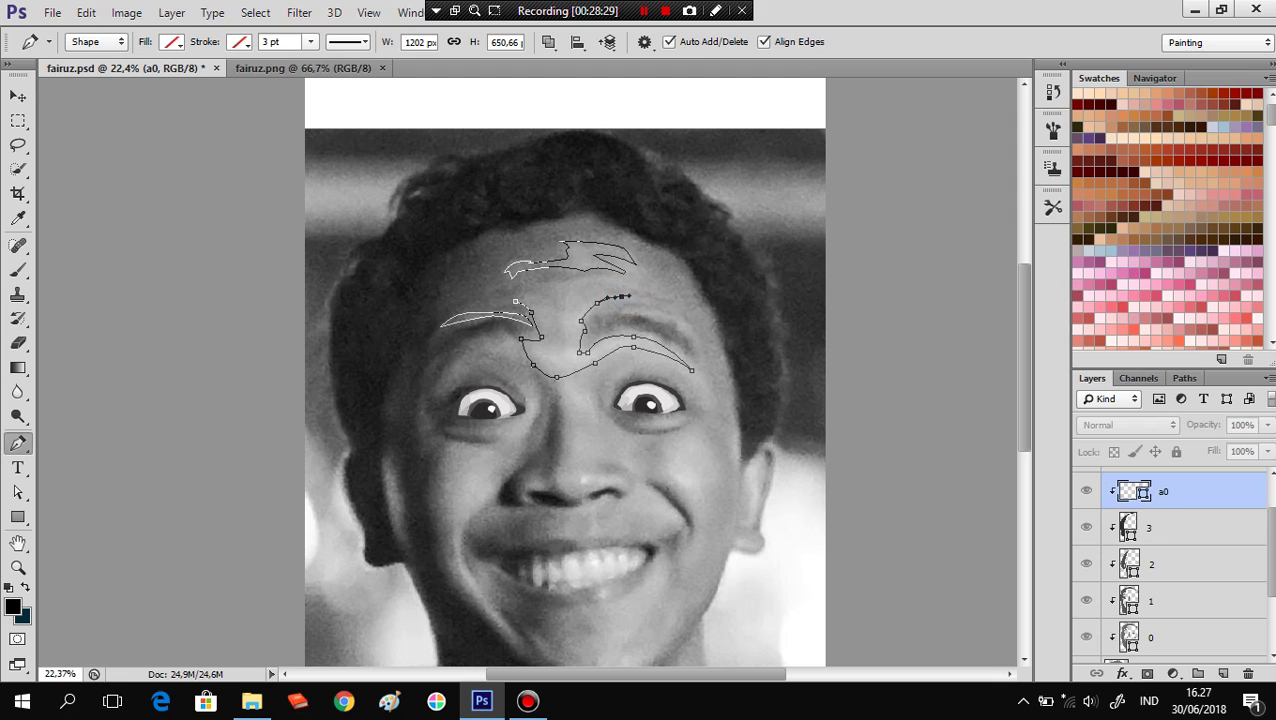
key("ctrl+z")
left_click(597, 302)
left_click_drag(597, 302, 641, 302)
left_click(590, 293)
left_click_drag(594, 283, 616, 280)
left_click_drag(561, 307, 566, 337)
left_click(513, 299)
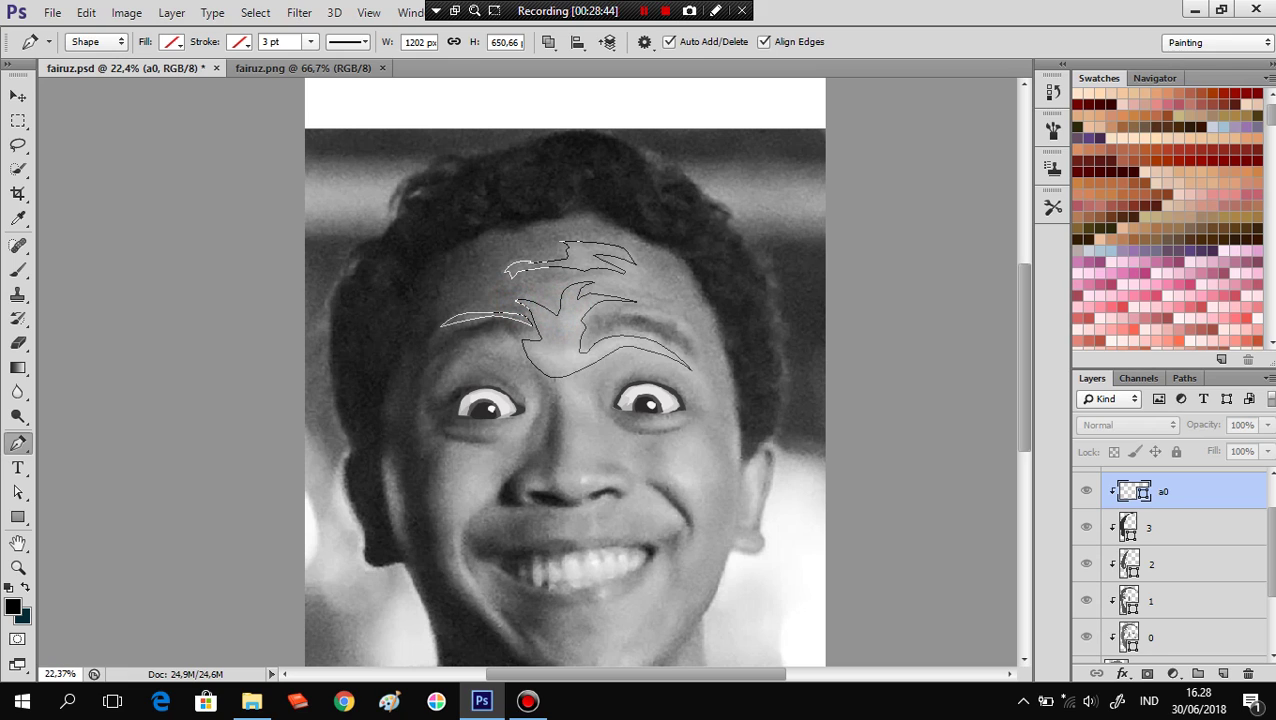
Fill the a0 wrinkle shapes with solid grey 7e7c7c, sampled from the face and lightened slightly.
left_click(172, 41)
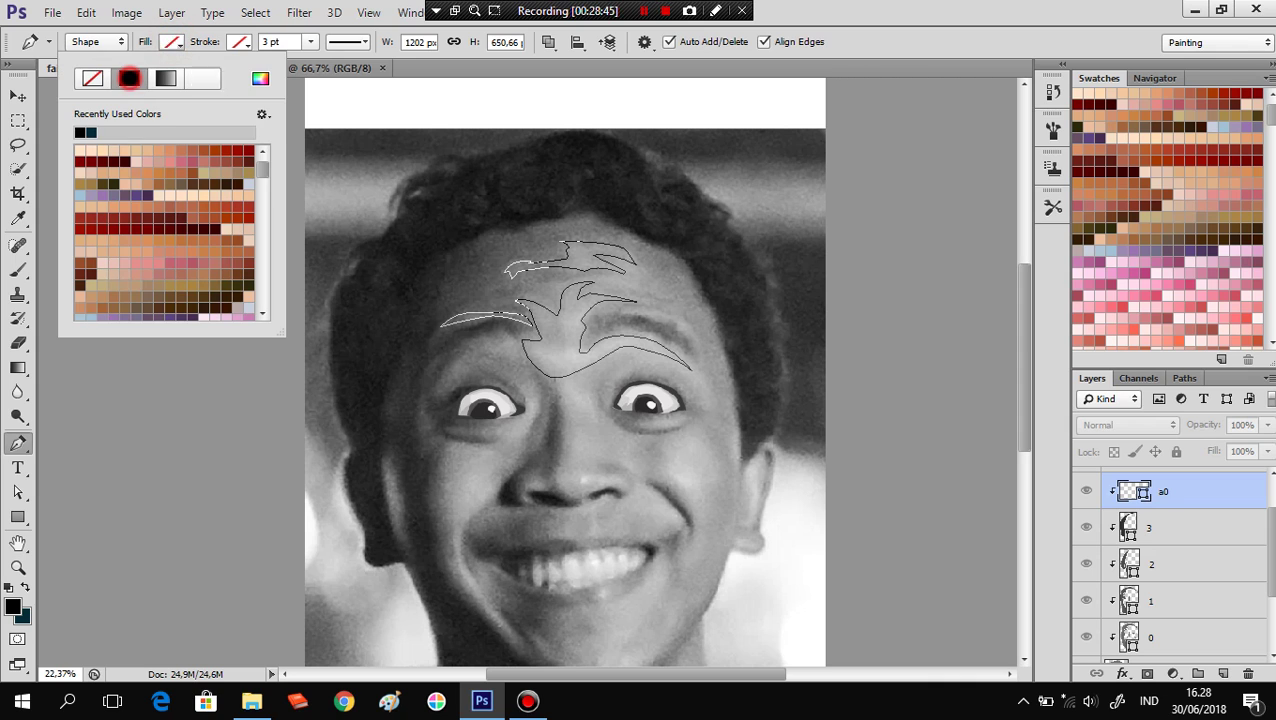
left_click(129, 78)
left_click(1135, 491)
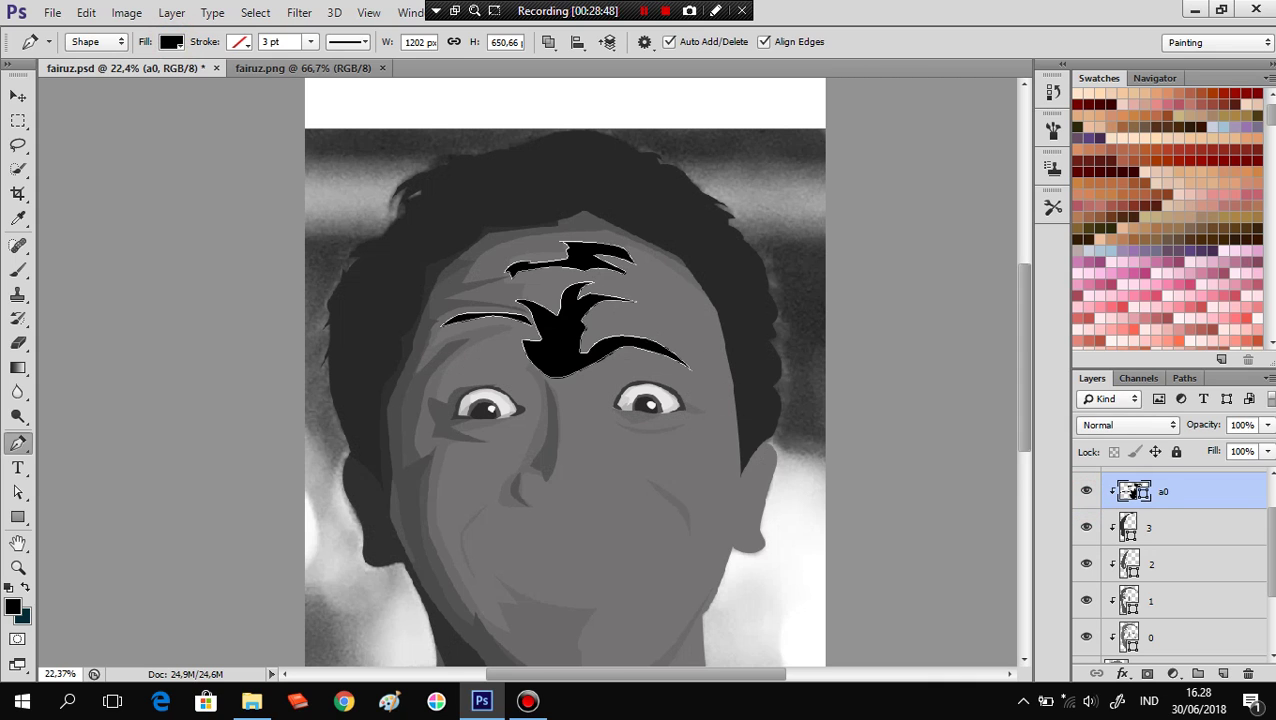
double_click(1135, 491)
left_click(618, 450)
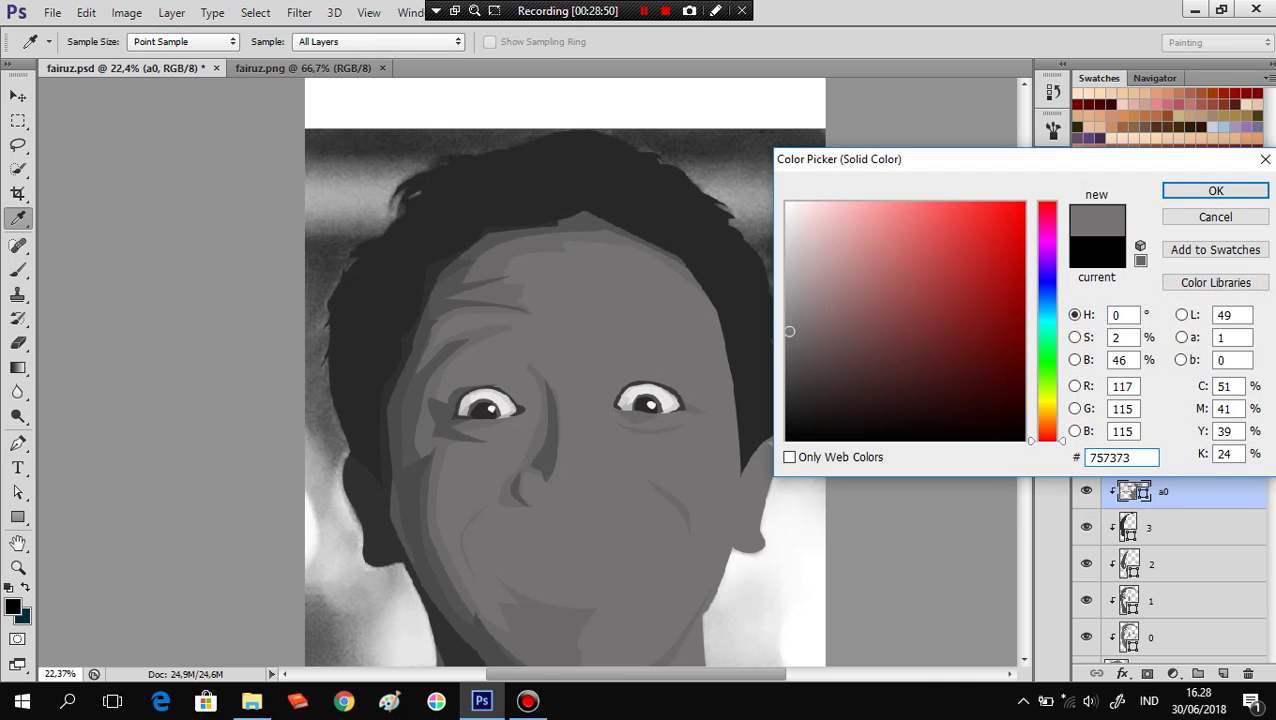
left_click(789, 323)
left_click(789, 318)
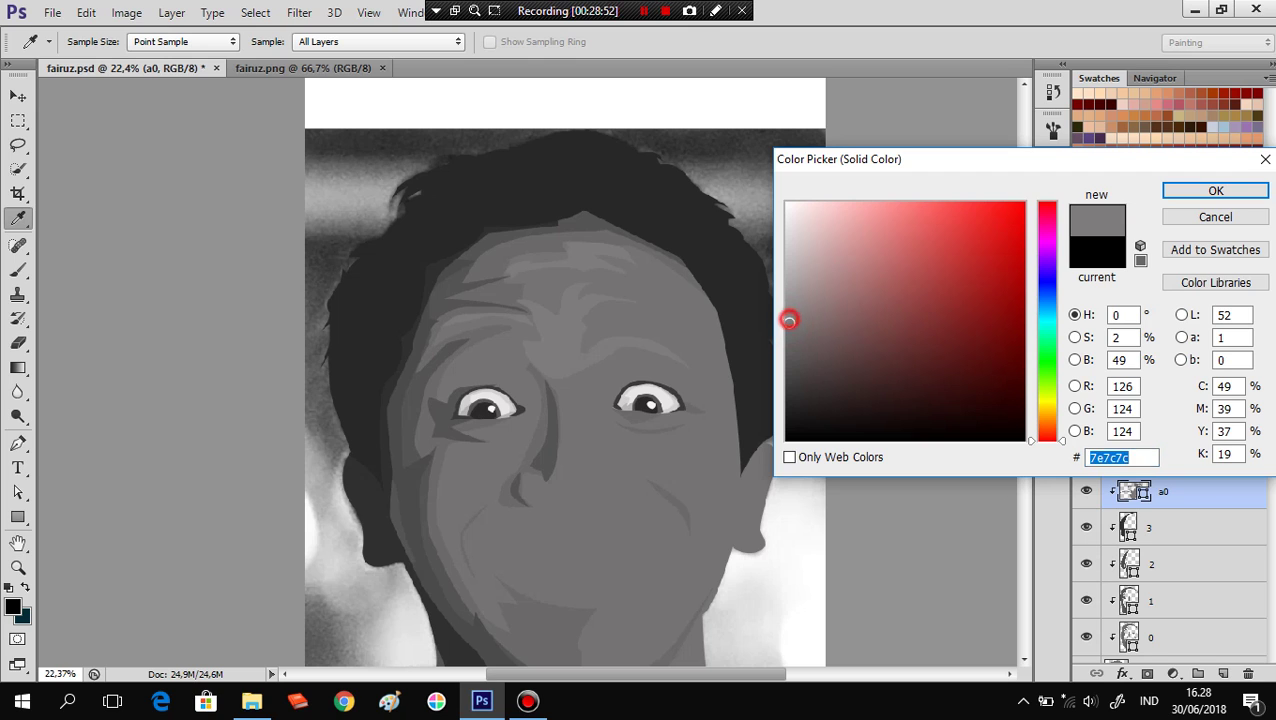
left_click(1210, 190)
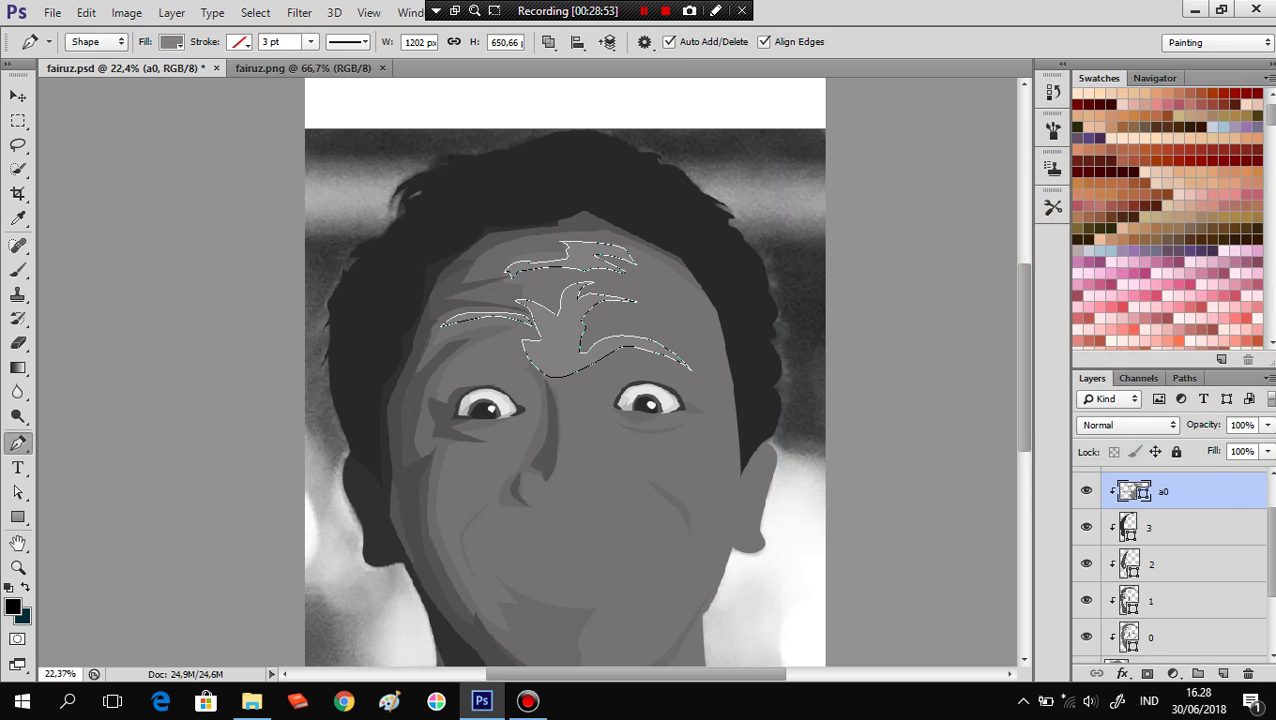
scroll(1170, 560, "down", 1)
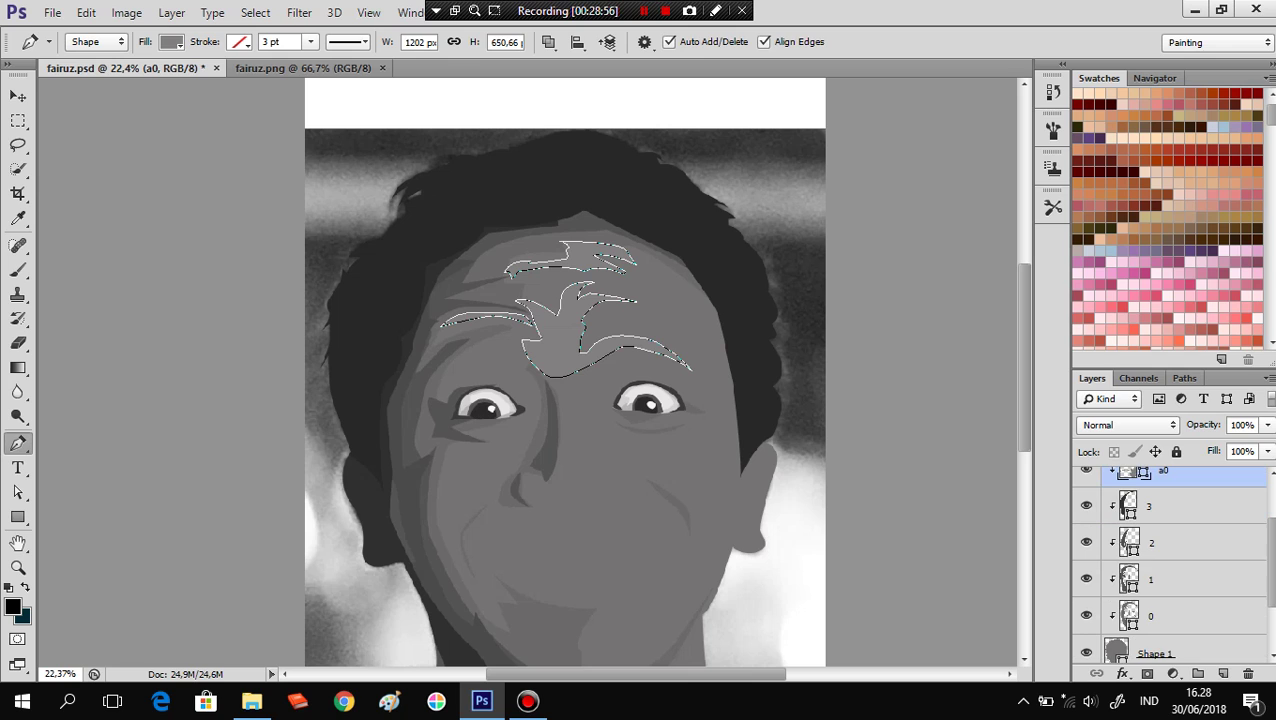
left_click(1160, 648)
scroll(443, 277, "down", 2)
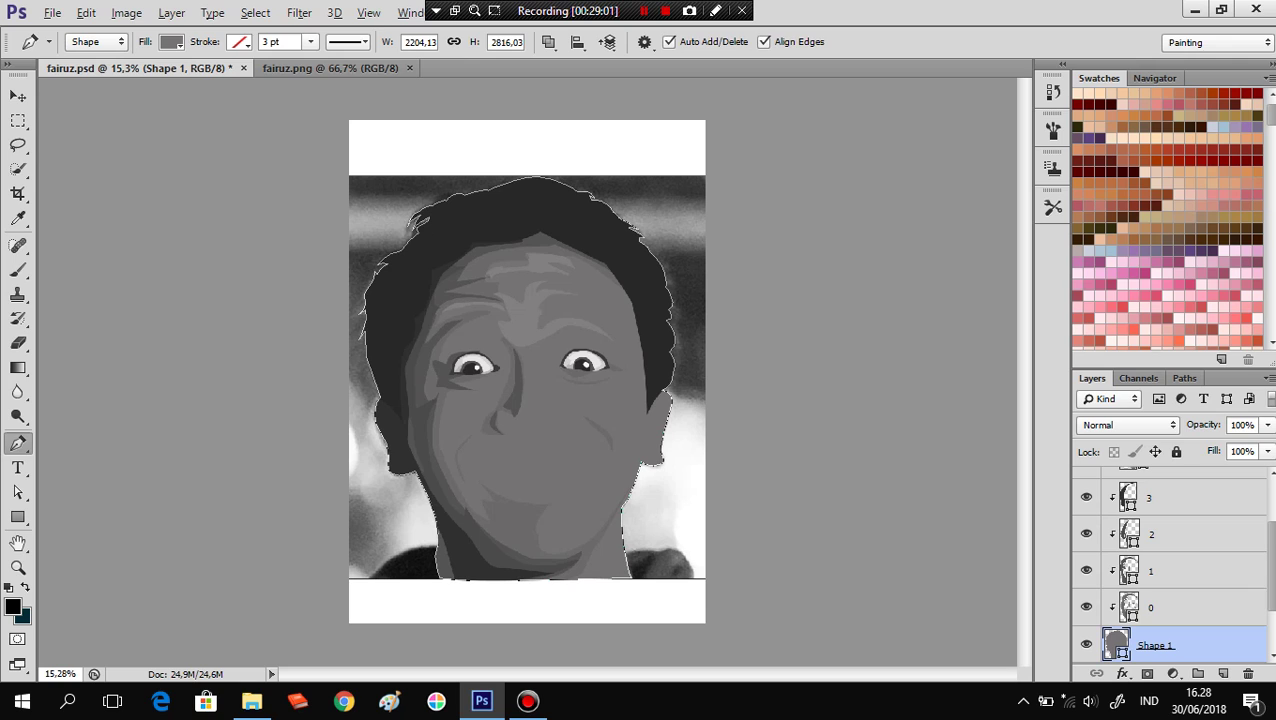
Hide the Shape 1 vector layer to reveal the photo, then select layer a0.
left_click(1087, 642)
left_click(1087, 642)
left_click(1087, 642)
scroll(1165, 560, "up", 2)
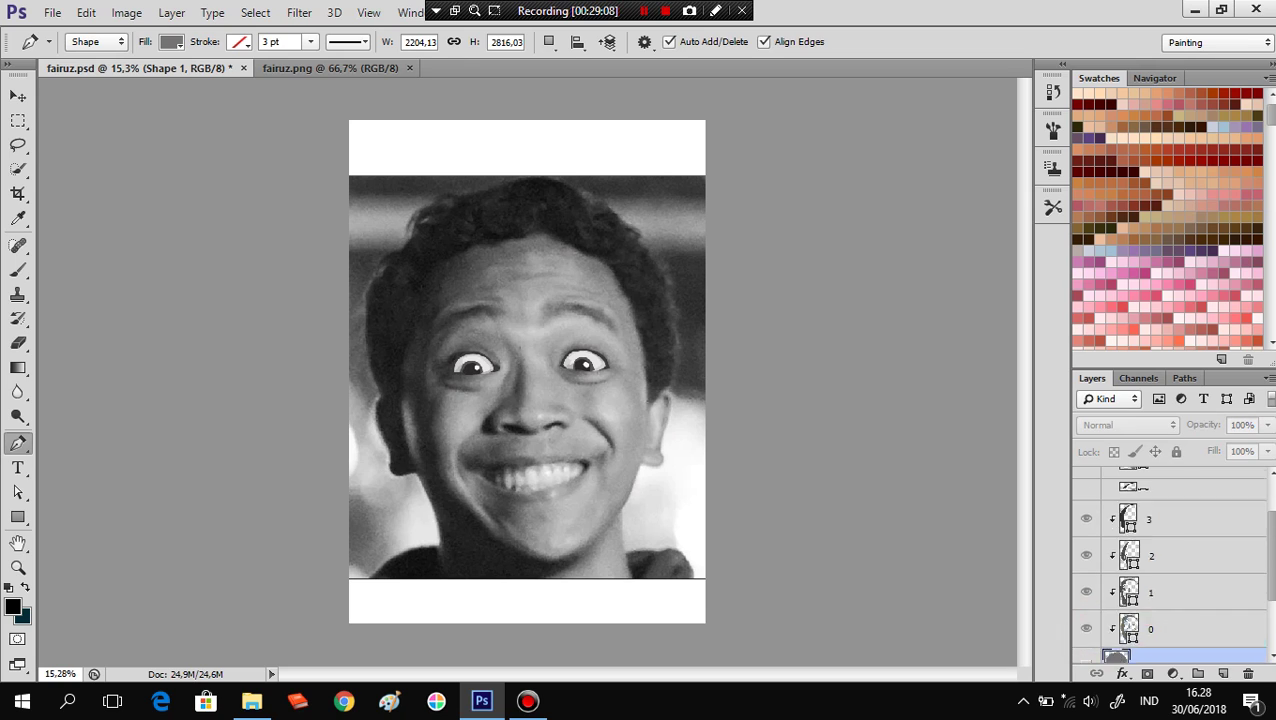
scroll(1165, 560, "up", 1)
left_click(1165, 543)
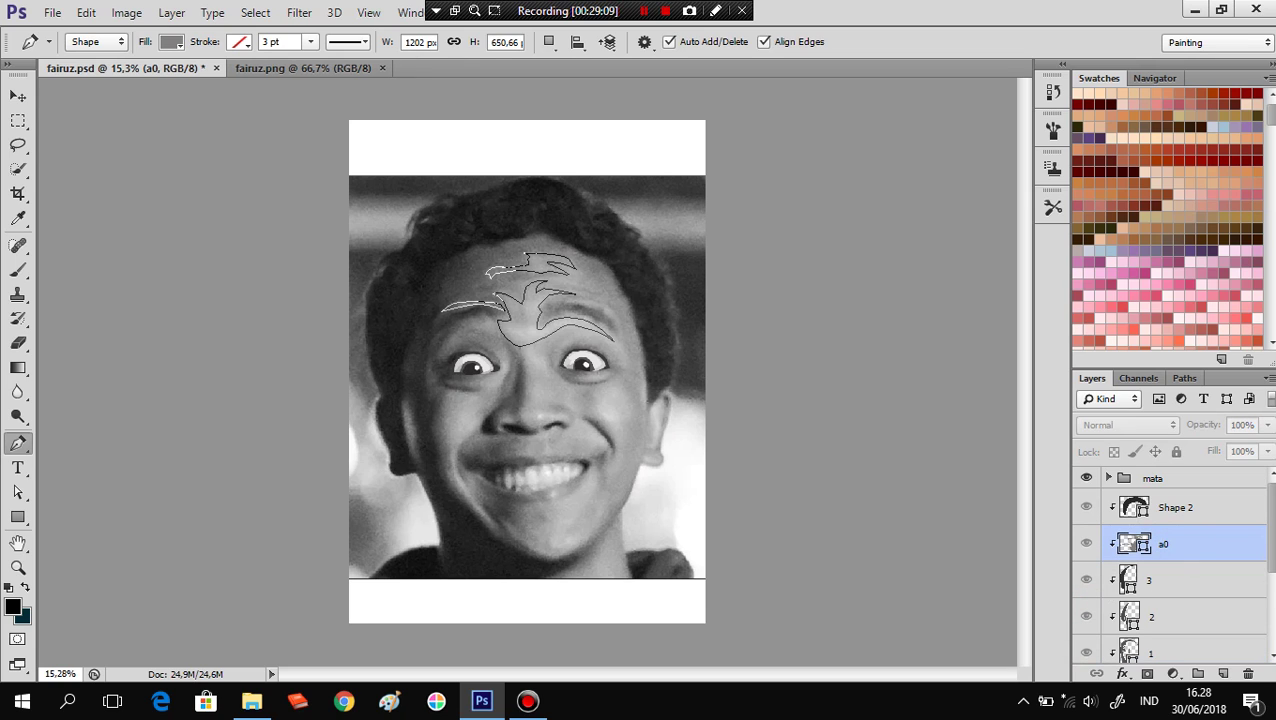
Adjust the forehead shape's bottom anchors and set the path operation to Combine Shapes.
left_click(515, 343)
left_click(518, 340)
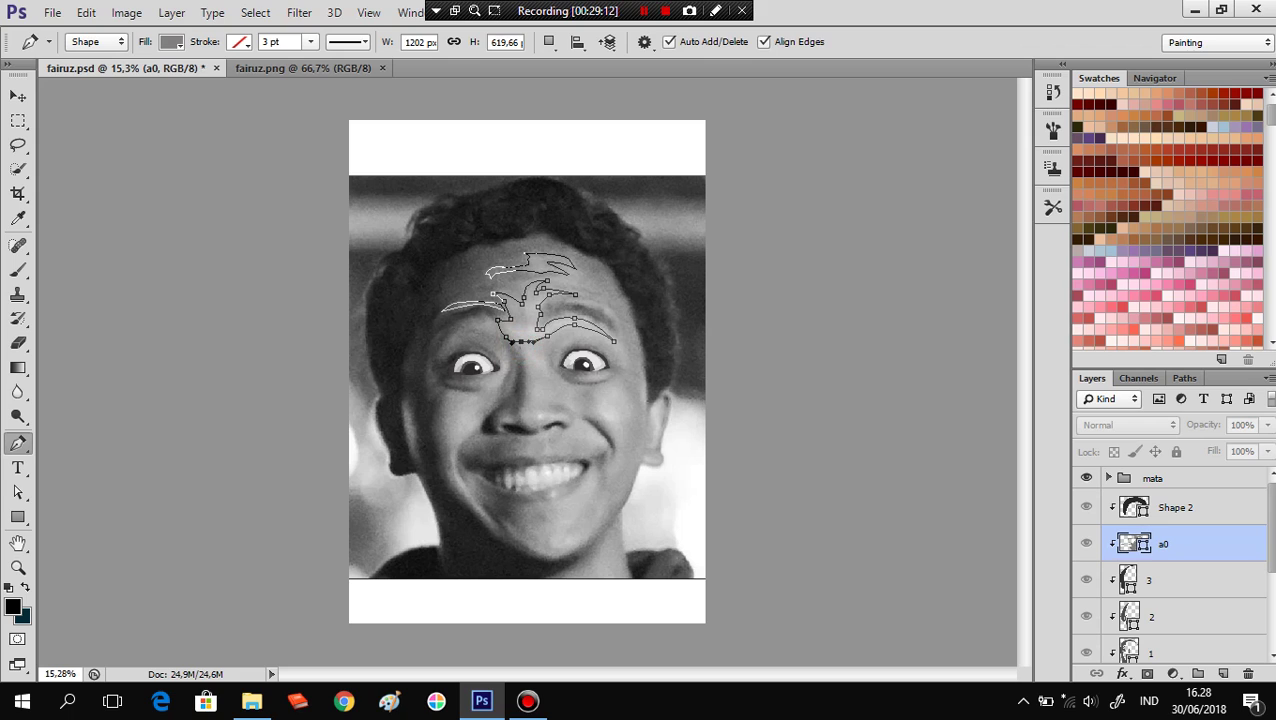
left_click(513, 337)
left_click(518, 344)
left_click(517, 316)
left_click(518, 316)
left_click(521, 320)
left_click(528, 322)
left_click(548, 41)
left_click(560, 83)
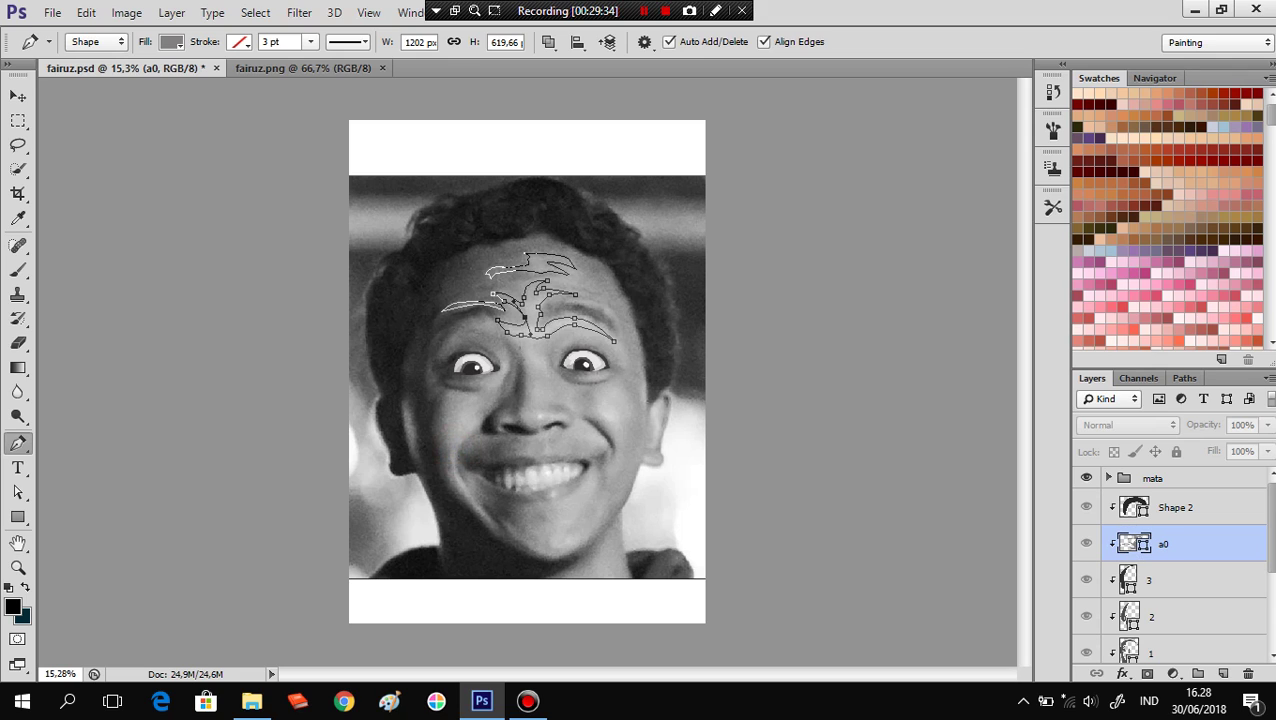
Draw and close a curved outline along the left smile line beside the mouth.
left_click(454, 448)
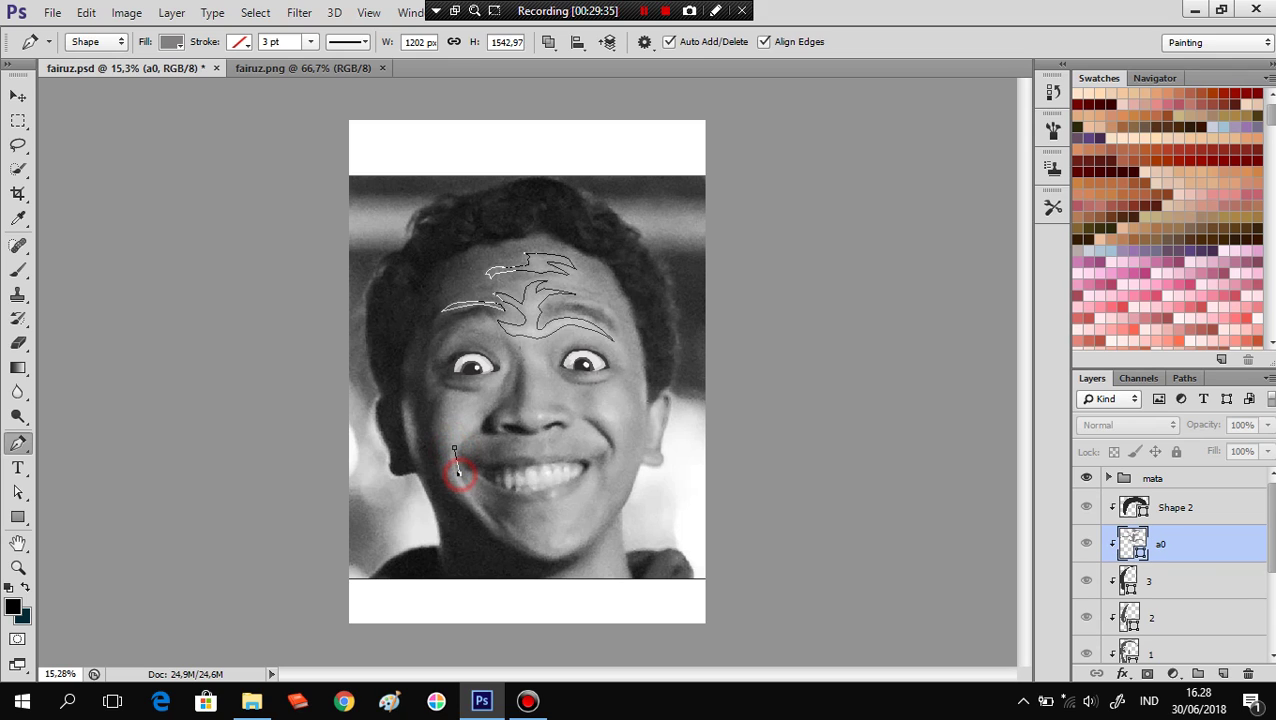
left_click_drag(460, 481, 470, 492)
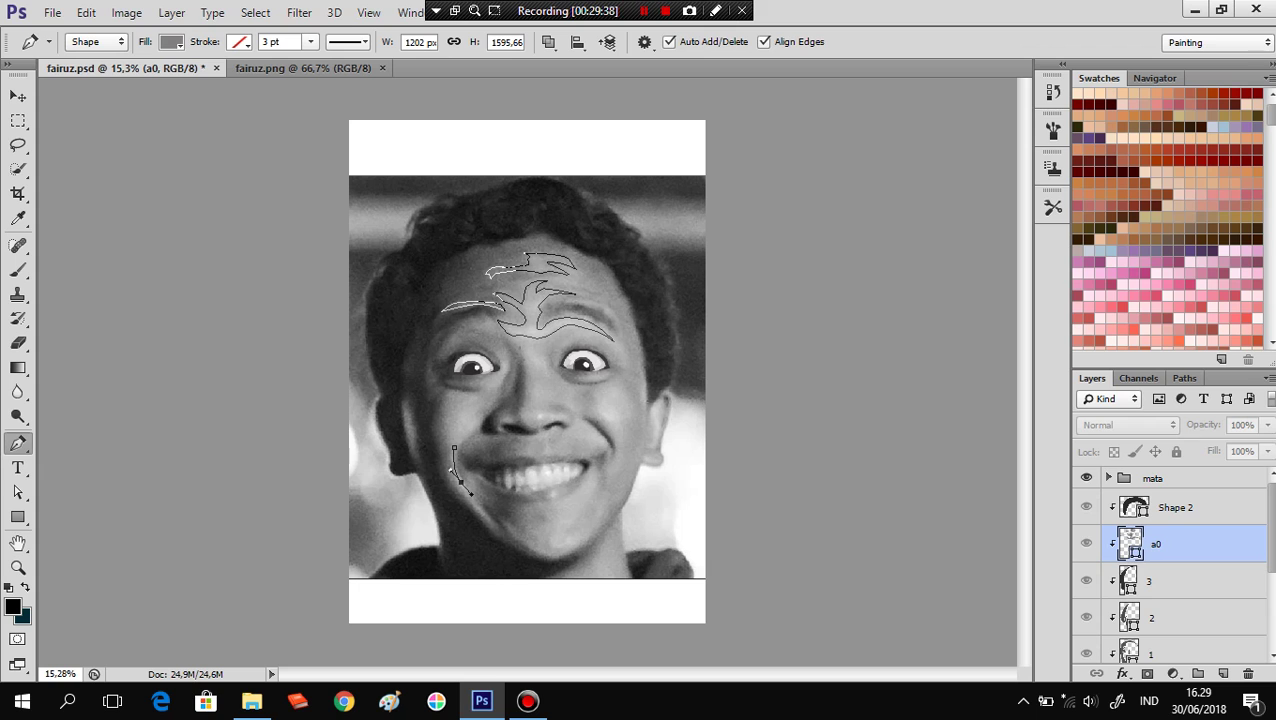
left_click(488, 519)
scroll(464, 453, "up", 3)
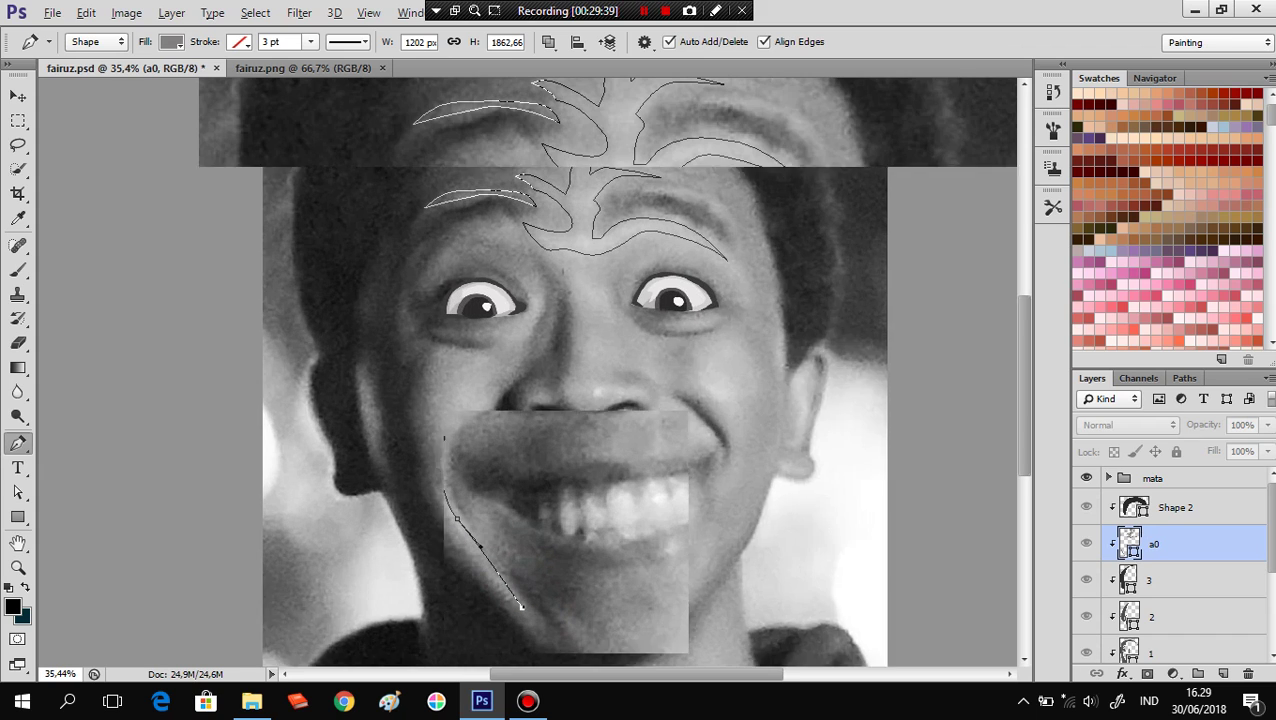
left_click_drag(434, 487, 426, 422)
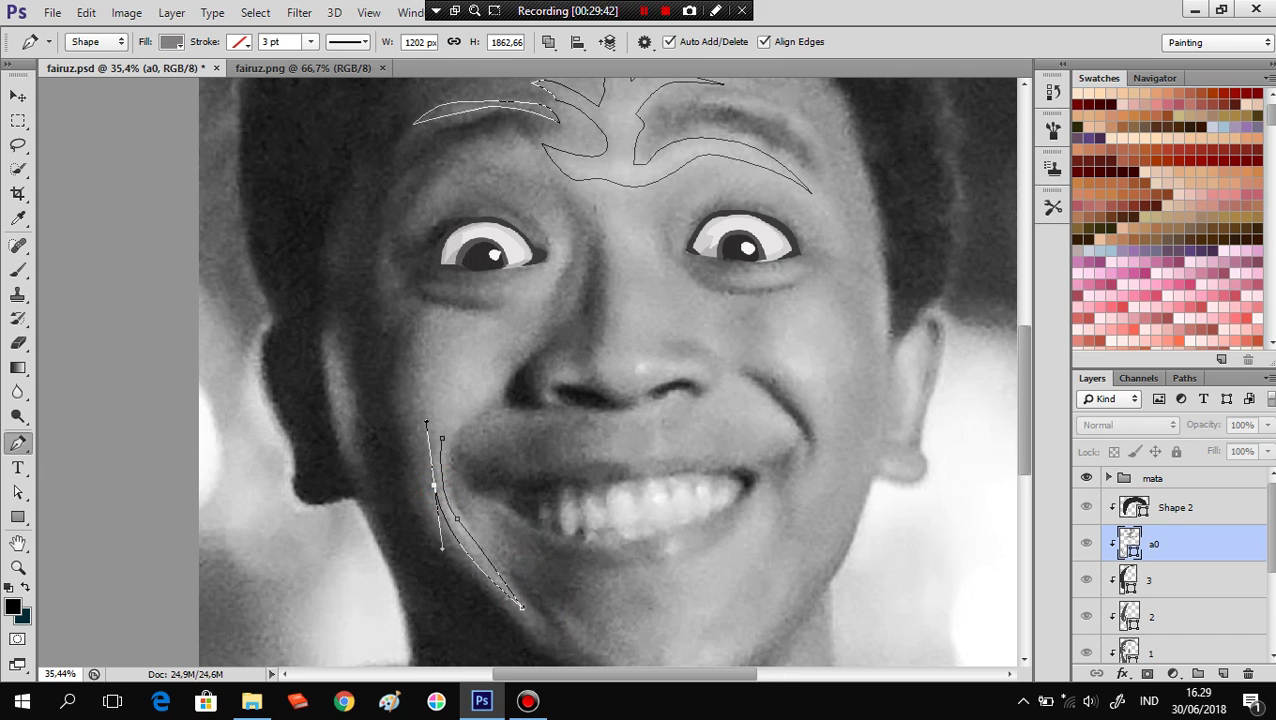
left_click(440, 438)
left_click(438, 440)
left_click_drag(438, 440, 428, 455)
Start a cheek outline at the left eye corner and trace it down beside the nose.
left_click(555, 238)
left_click_drag(564, 262, 556, 282)
left_click(545, 302)
left_click(496, 357)
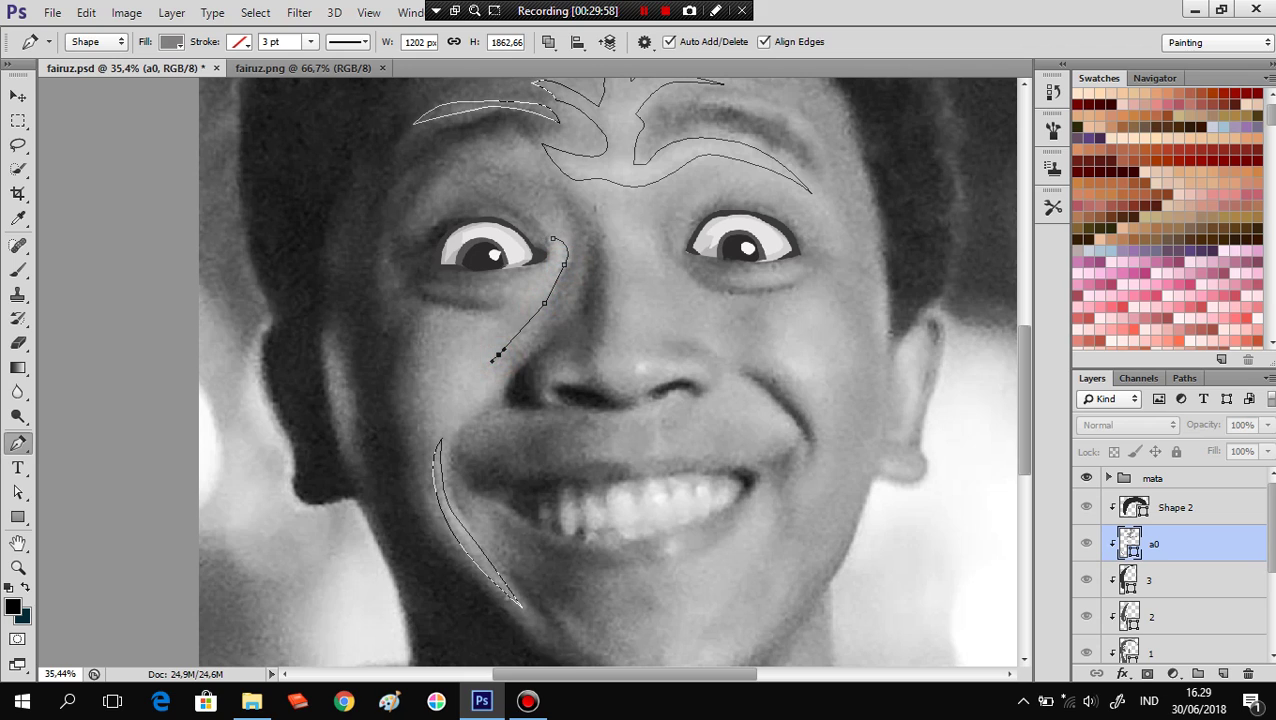
left_click_drag(494, 358, 532, 350)
left_click_drag(532, 355, 521, 366)
left_click(503, 382)
left_click(477, 418)
left_click(456, 445)
key("ctrl+z")
key("ctrl+alt+z")
key("ctrl+alt+z")
Curve the cheek outline down to the smile line, back up the outer cheek, and finish it.
left_click(503, 382)
left_click(441, 436)
key("ctrl+z")
left_click_drag(447, 450, 450, 495)
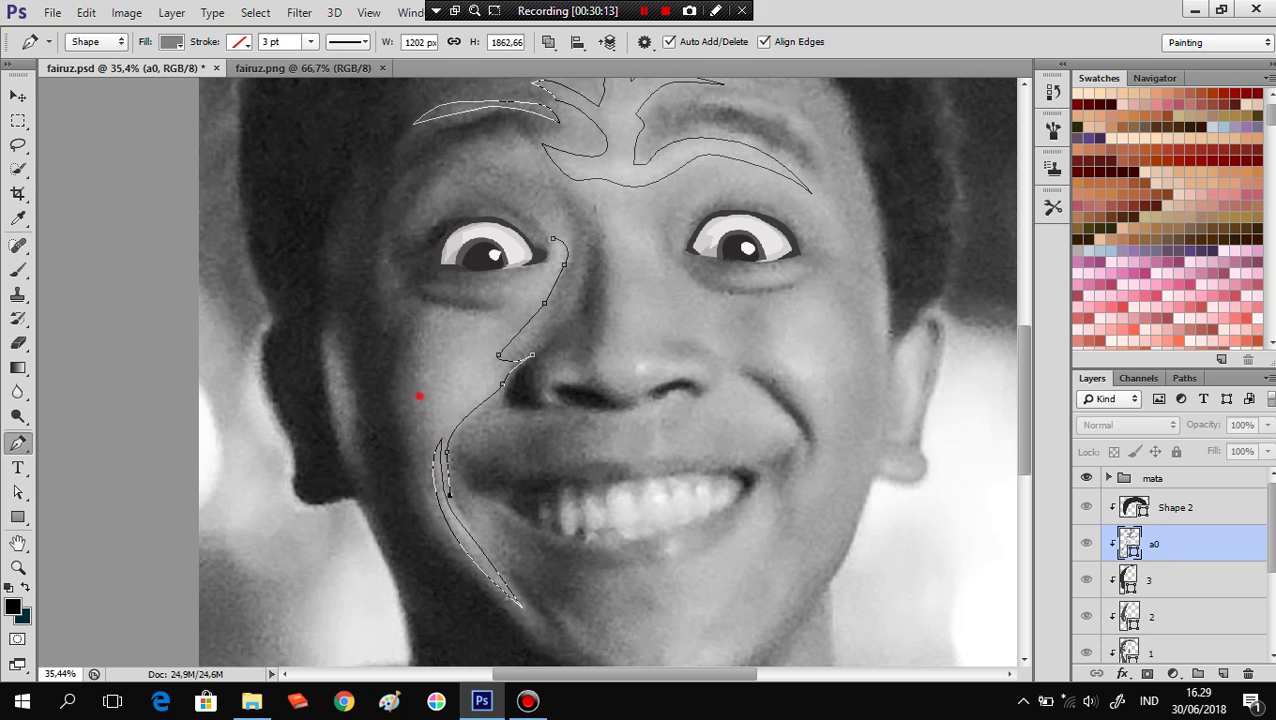
left_click_drag(416, 323, 530, 290)
left_click(502, 306, "alt")
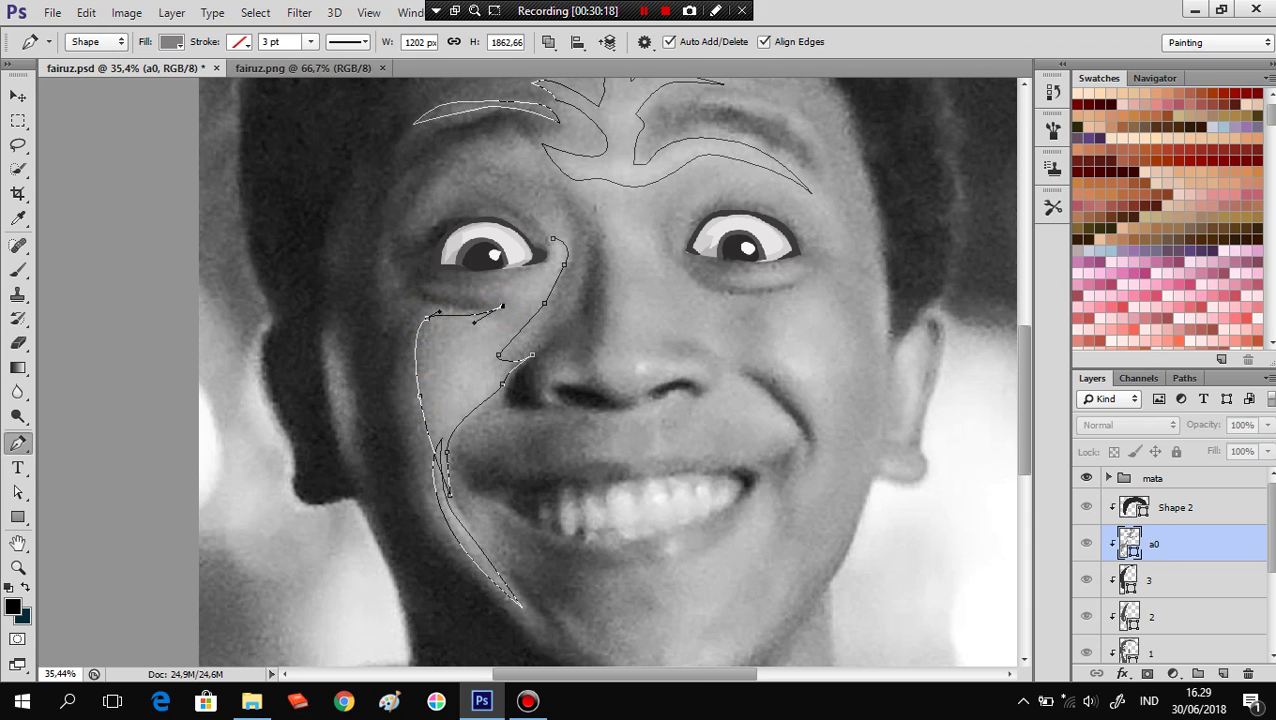
mouse_move(474, 322)
left_mouse_down()
mouse_move(480, 296)
mouse_move(573, 247)
left_mouse_up()
left_click(532, 270, "alt")
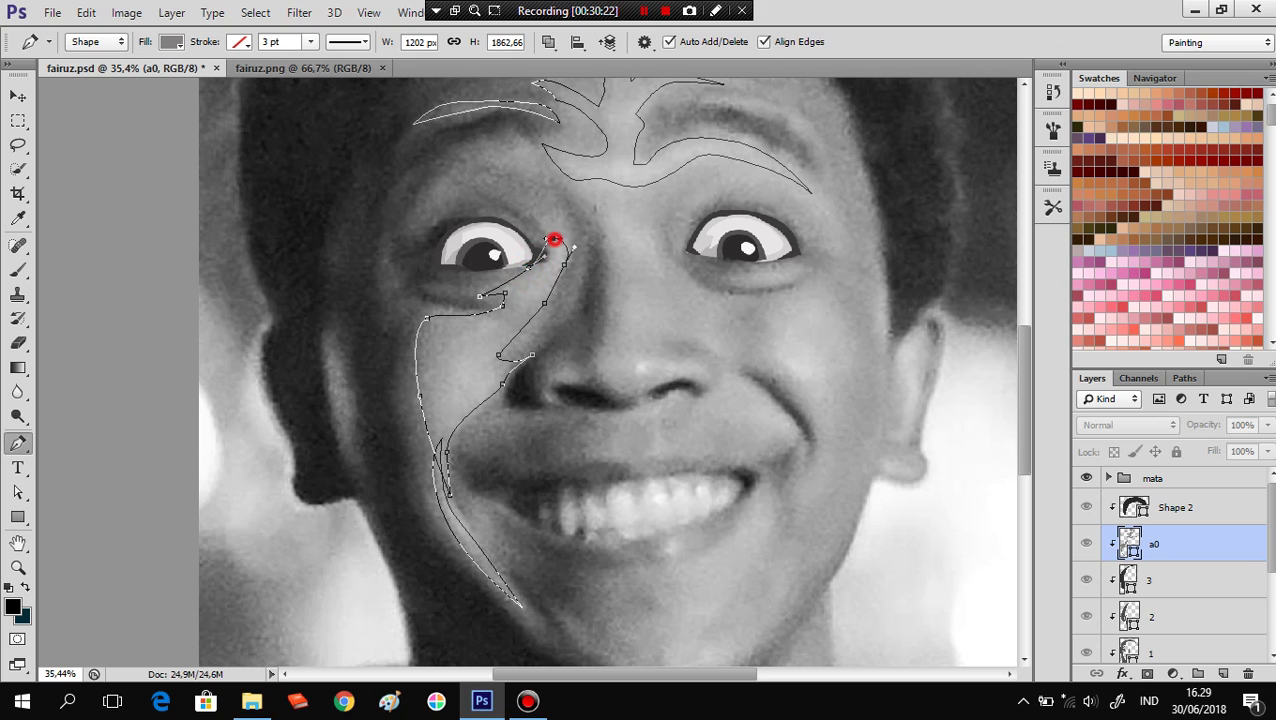
key("Return")
scroll(683, 304, "down", 2)
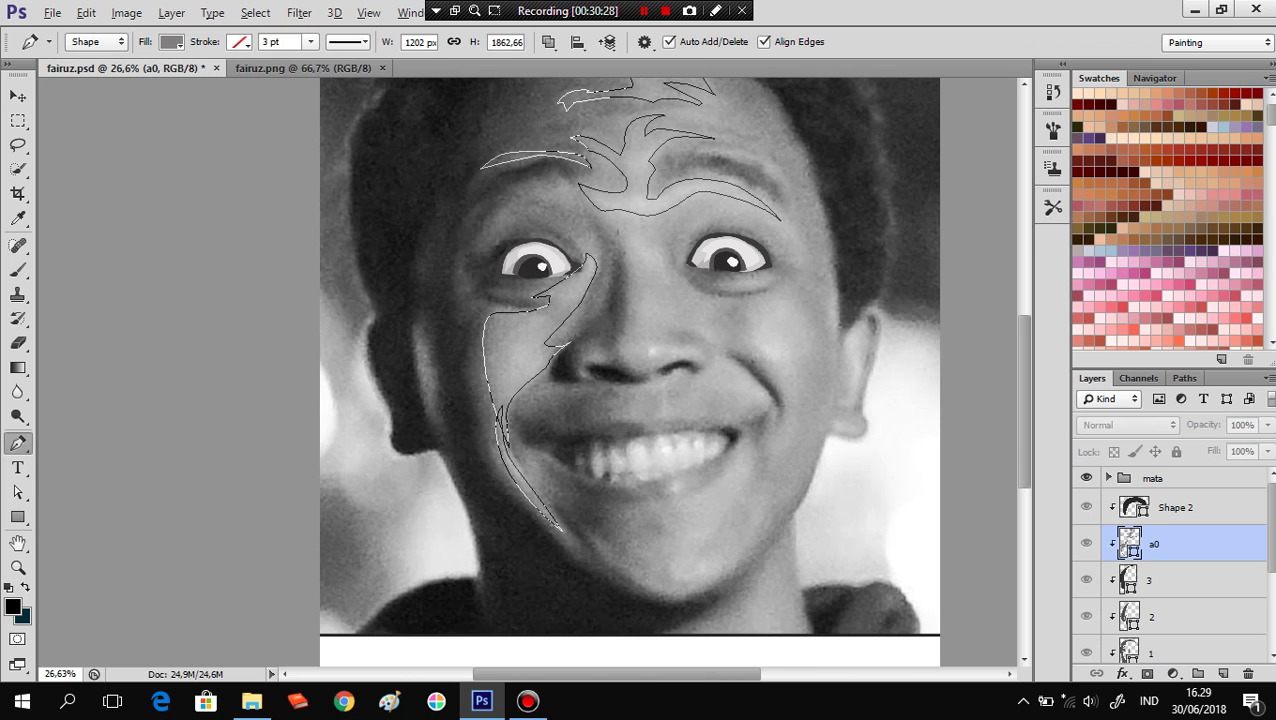
Pen-draw a curved outline above the right eyebrow.
key("alt")
left_click(702, 150)
mouse_move(783, 184)
left_mouse_down()
mouse_move(795, 204)
mouse_move(771, 175)
mouse_move(788, 206)
left_mouse_up()
key("ctrl+z")
left_click_drag(764, 160, 785, 168)
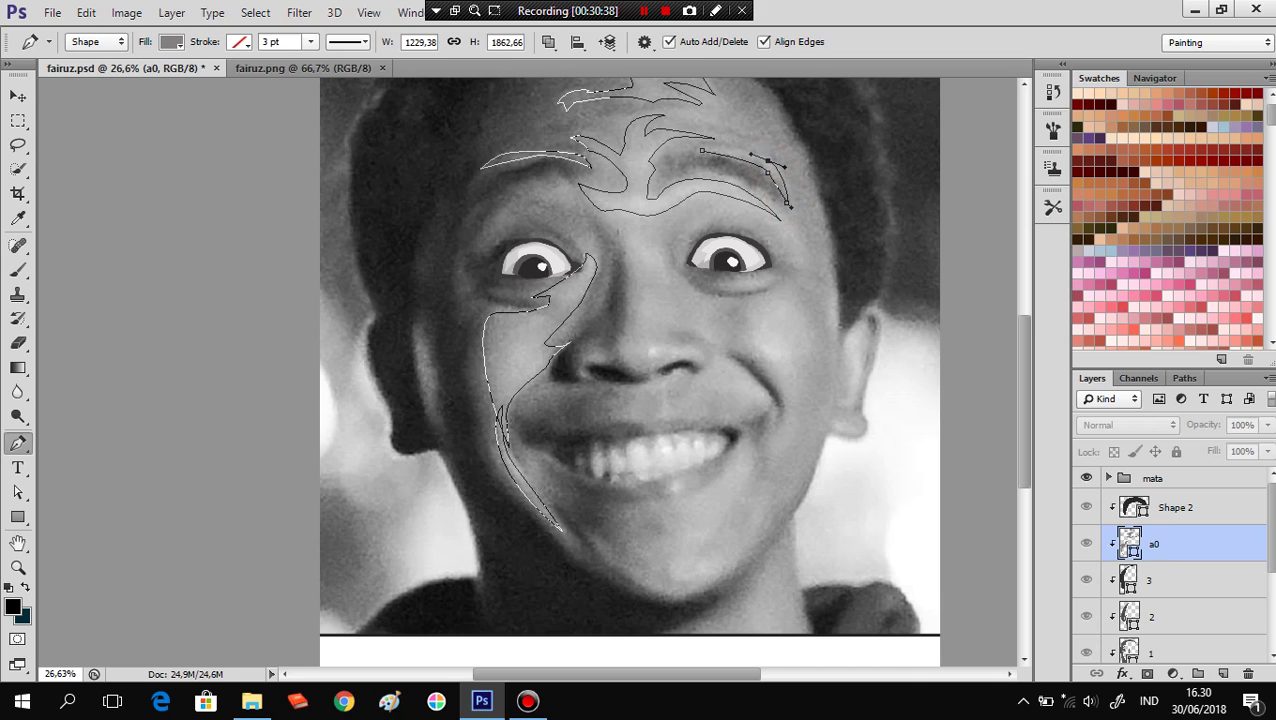
left_click(703, 150)
left_click(703, 150)
key("Return")
Draw a closed narrow shape down the right cheek beside the mouth, then unhide Shape 1.
left_click(820, 249)
left_click(828, 306)
left_click(829, 342)
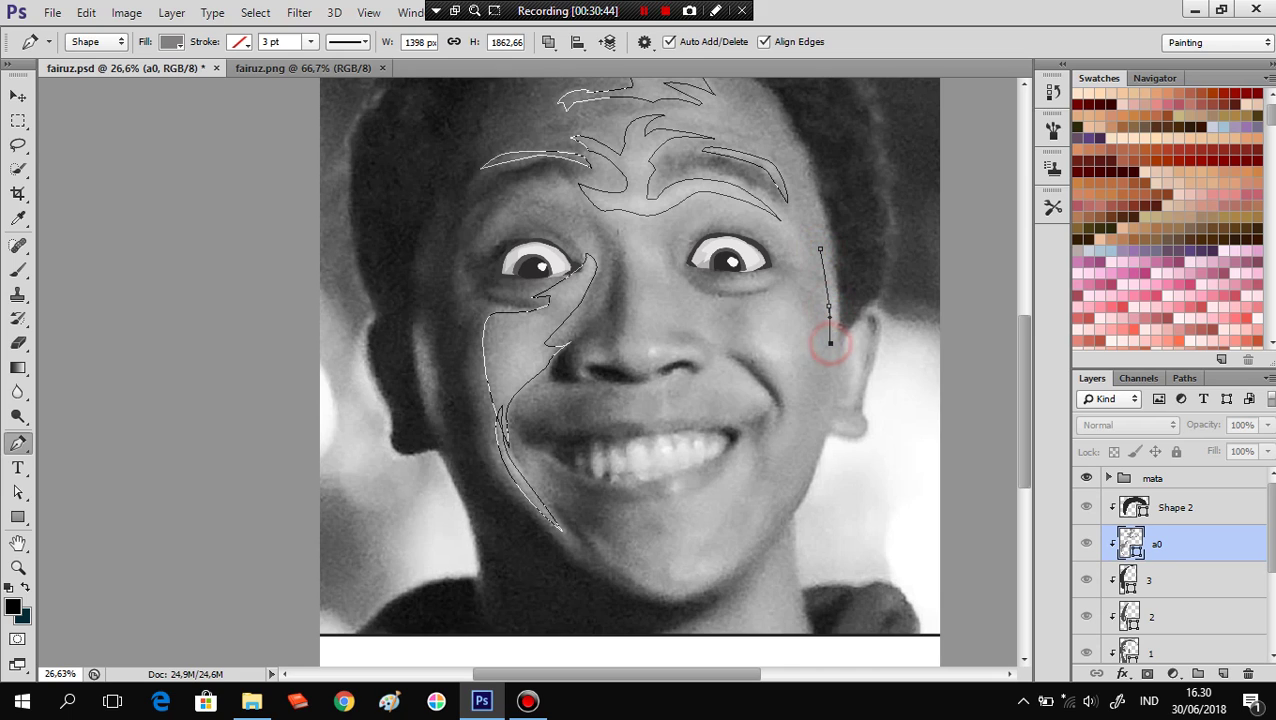
left_click_drag(827, 422, 822, 438)
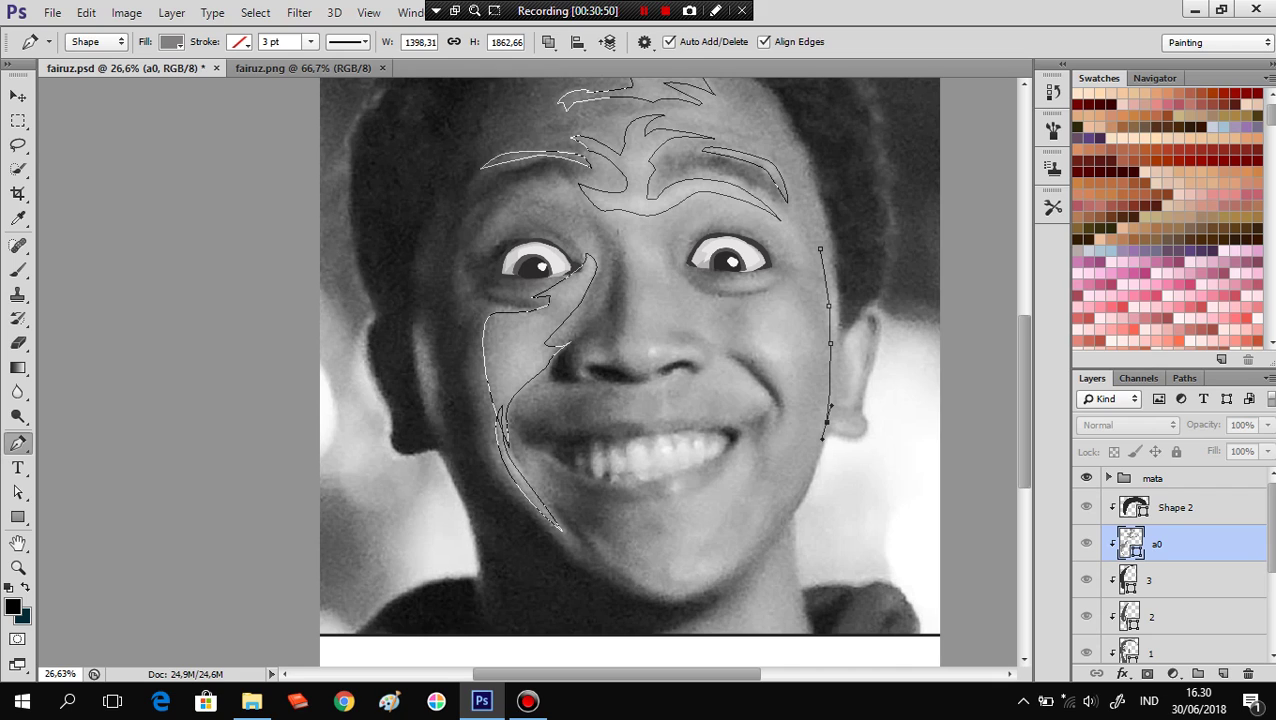
left_click_drag(820, 249, 865, 316)
left_click_drag(865, 316, 840, 300)
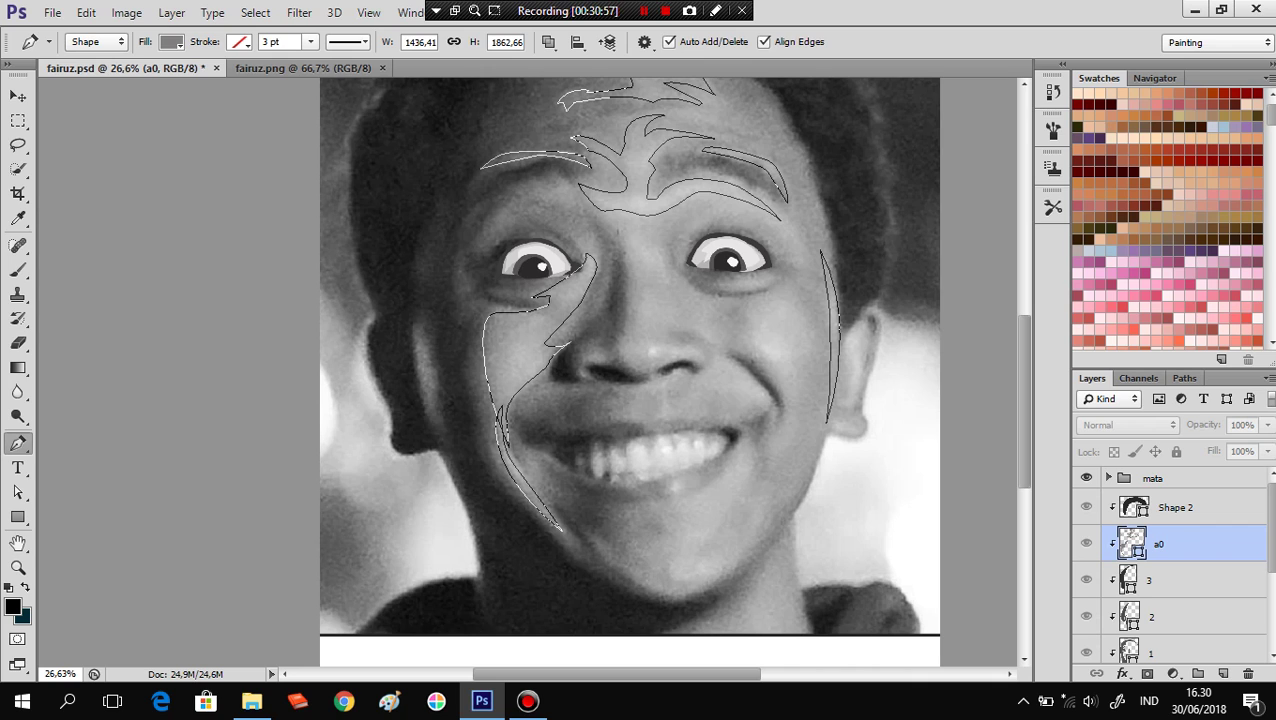
left_click(1086, 505)
Add a new layer named alis above Shape 8 in the mata group.
left_click(1150, 478)
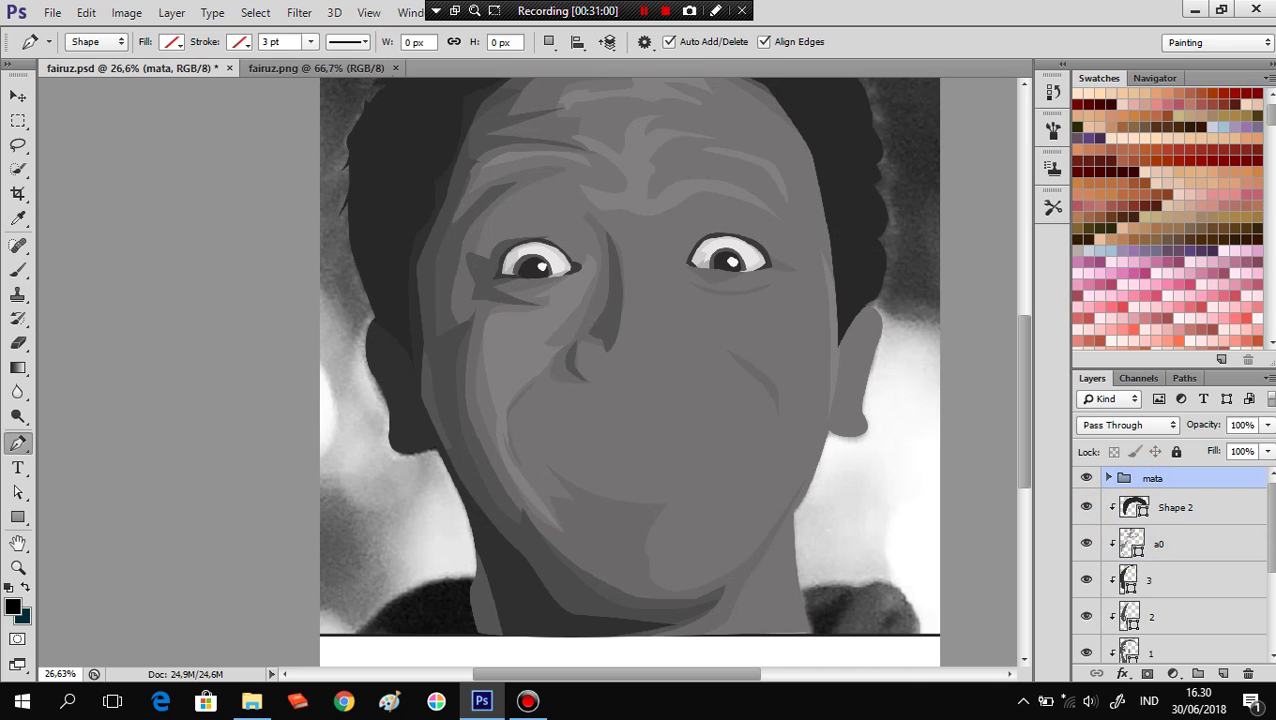
scroll(630, 370, "down", 2)
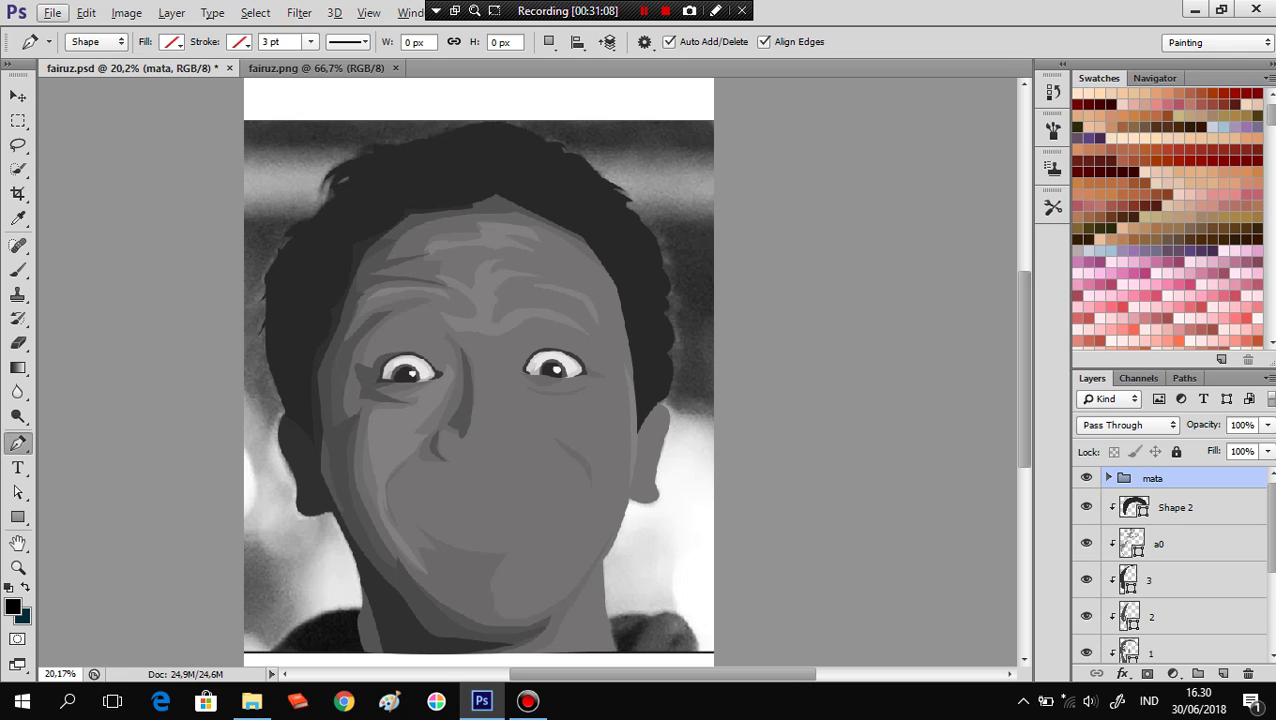
left_click(1108, 478)
left_click(1172, 508)
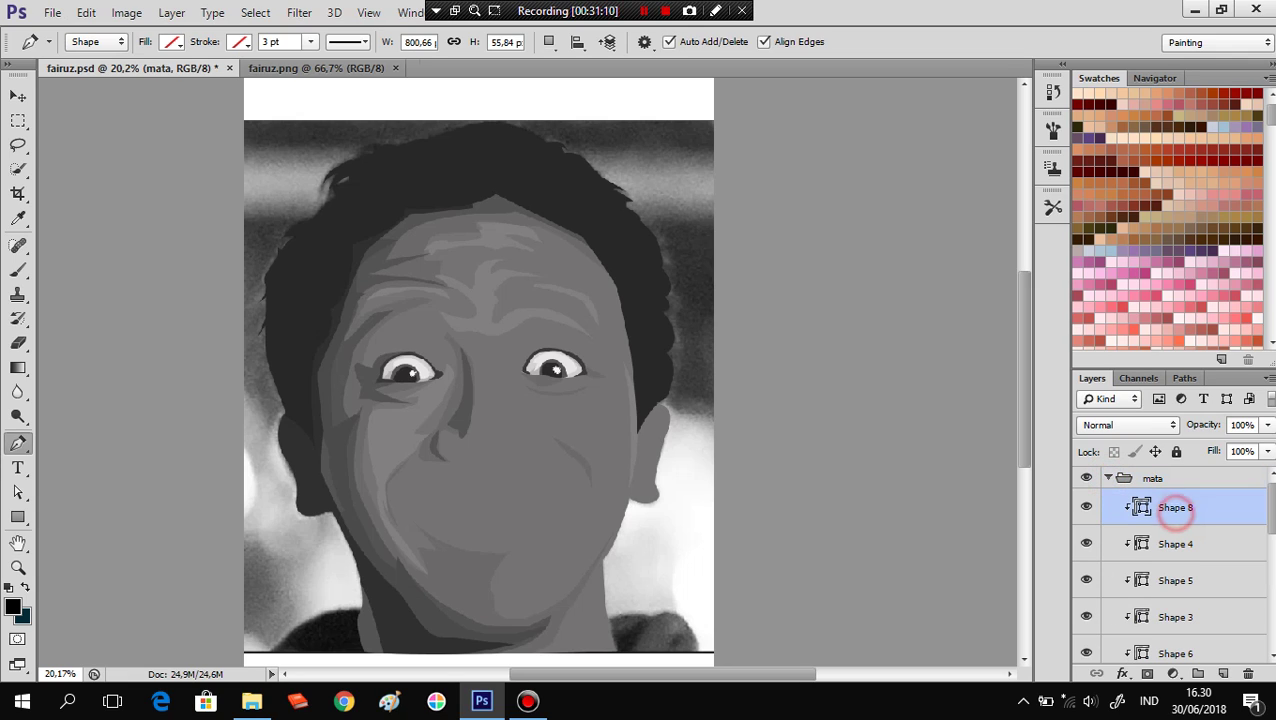
left_click(1222, 673)
double_click(1166, 508)
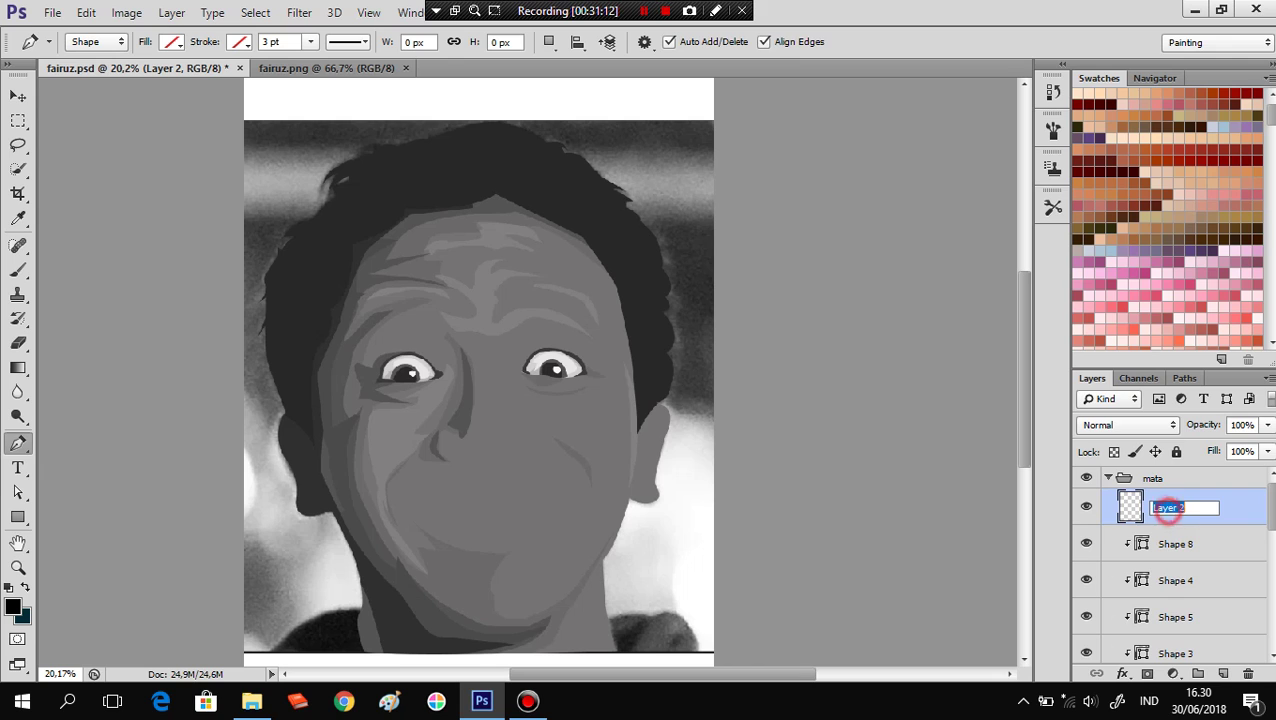
type("alis")
key("Return")
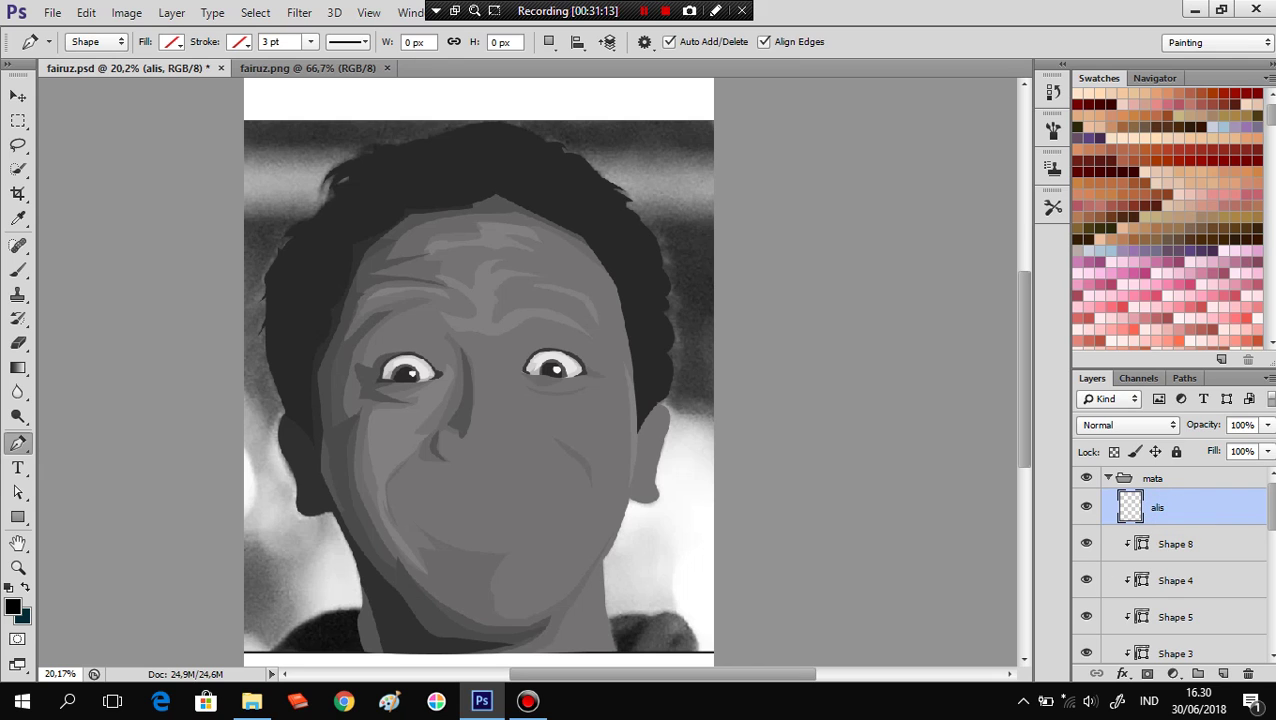
Hide the Shape 1 face art to reveal the reference photo.
scroll(1170, 565, "down", 3)
scroll(1170, 565, "down", 3)
scroll(1170, 565, "down", 3)
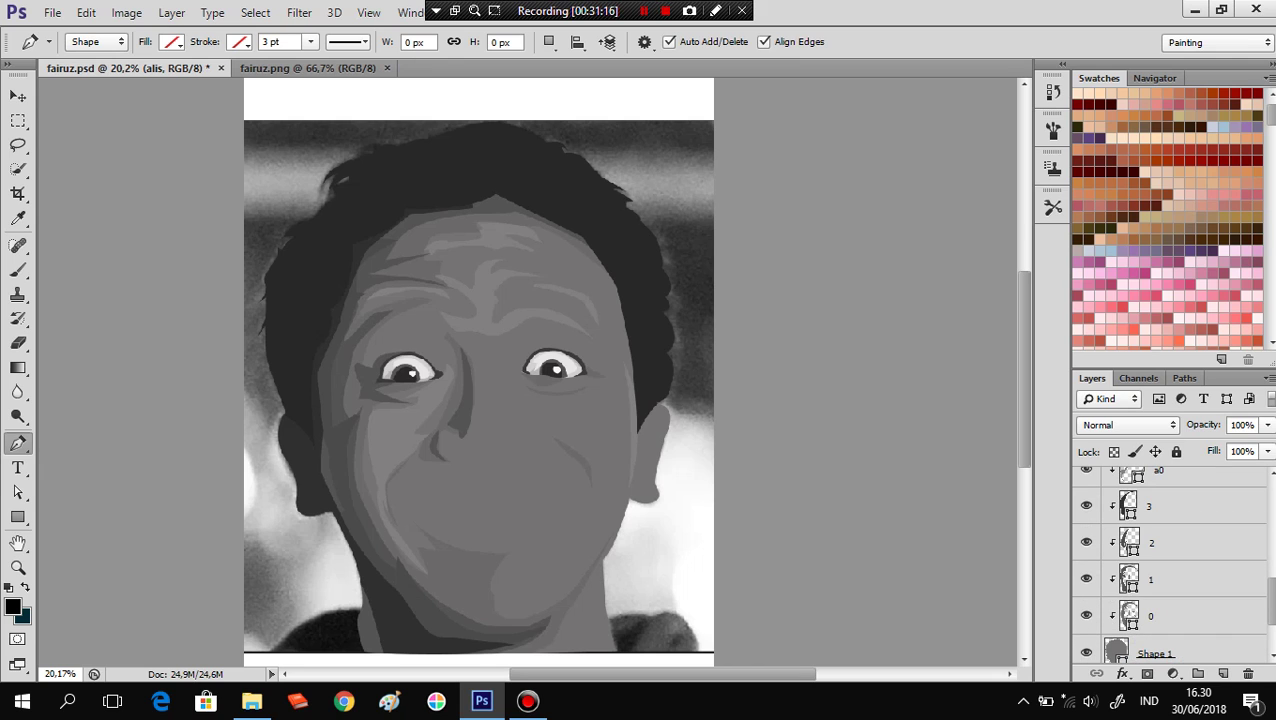
left_click(1086, 650)
scroll(1170, 580, "up", 3)
scroll(1170, 580, "up", 3)
scroll(1170, 580, "up", 3)
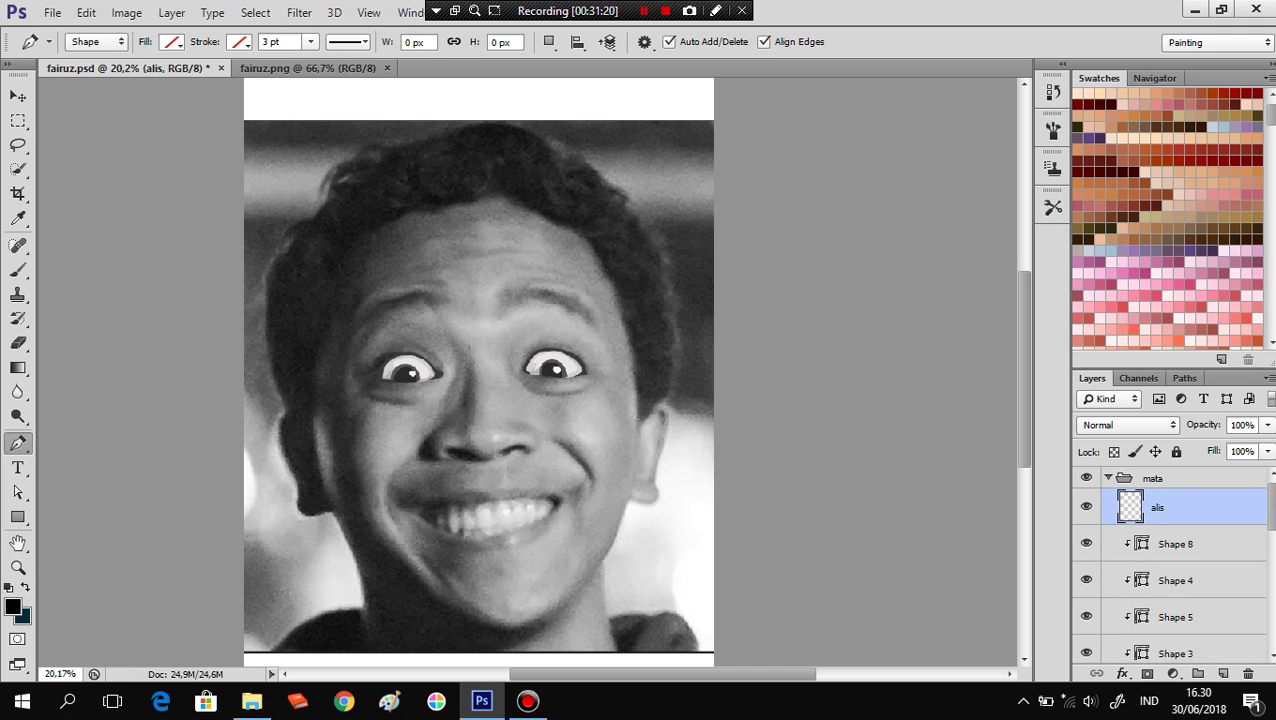
Trace the left eyebrow as a closed Pen outline.
left_click(446, 302)
left_click(418, 296)
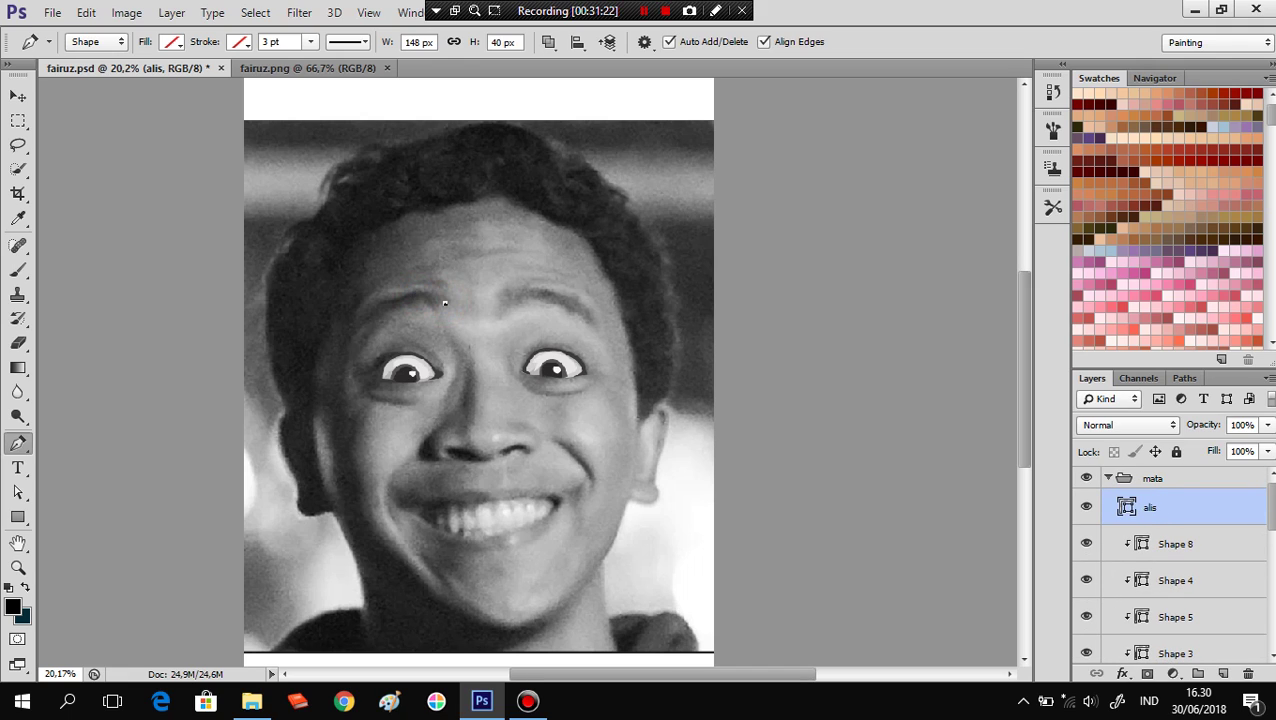
left_click(421, 290)
mouse_move(384, 300)
left_mouse_down()
mouse_move(354, 342)
mouse_move(428, 302)
left_mouse_up()
left_click(383, 301)
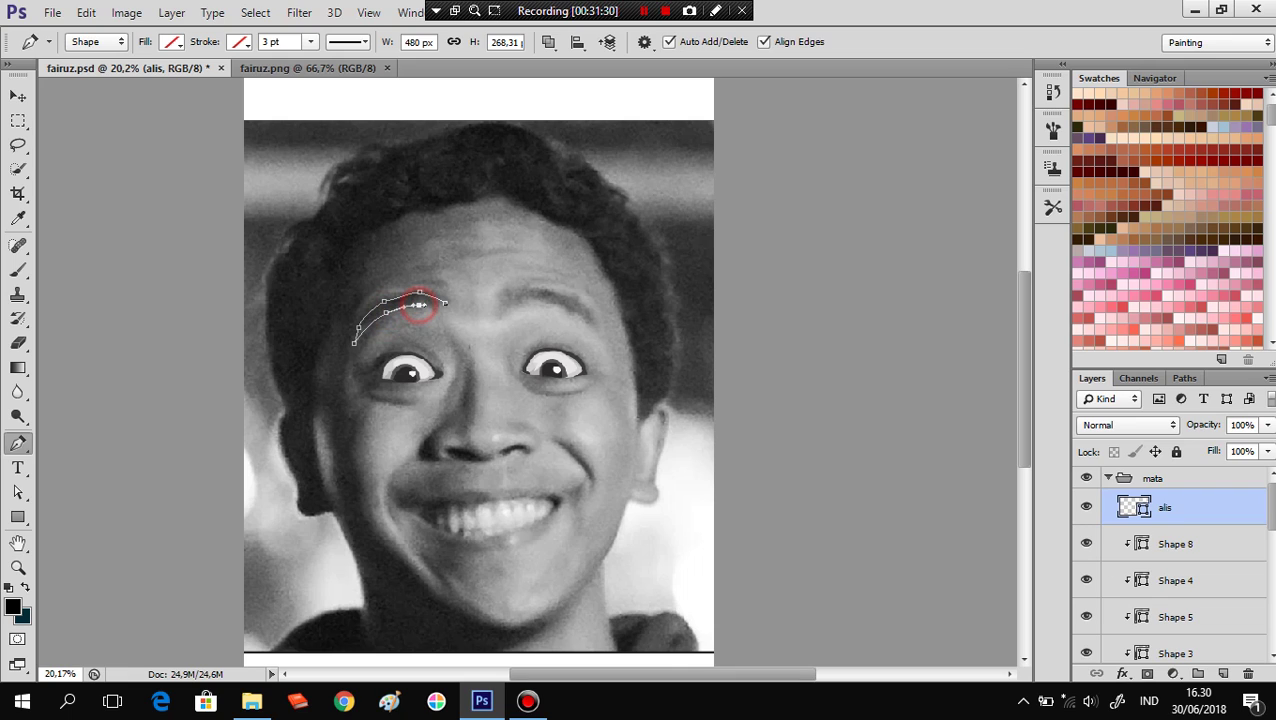
left_click(445, 302)
Trace the right eyebrow's lower and upper edges out to its tip.
left_click_drag(505, 307, 540, 299)
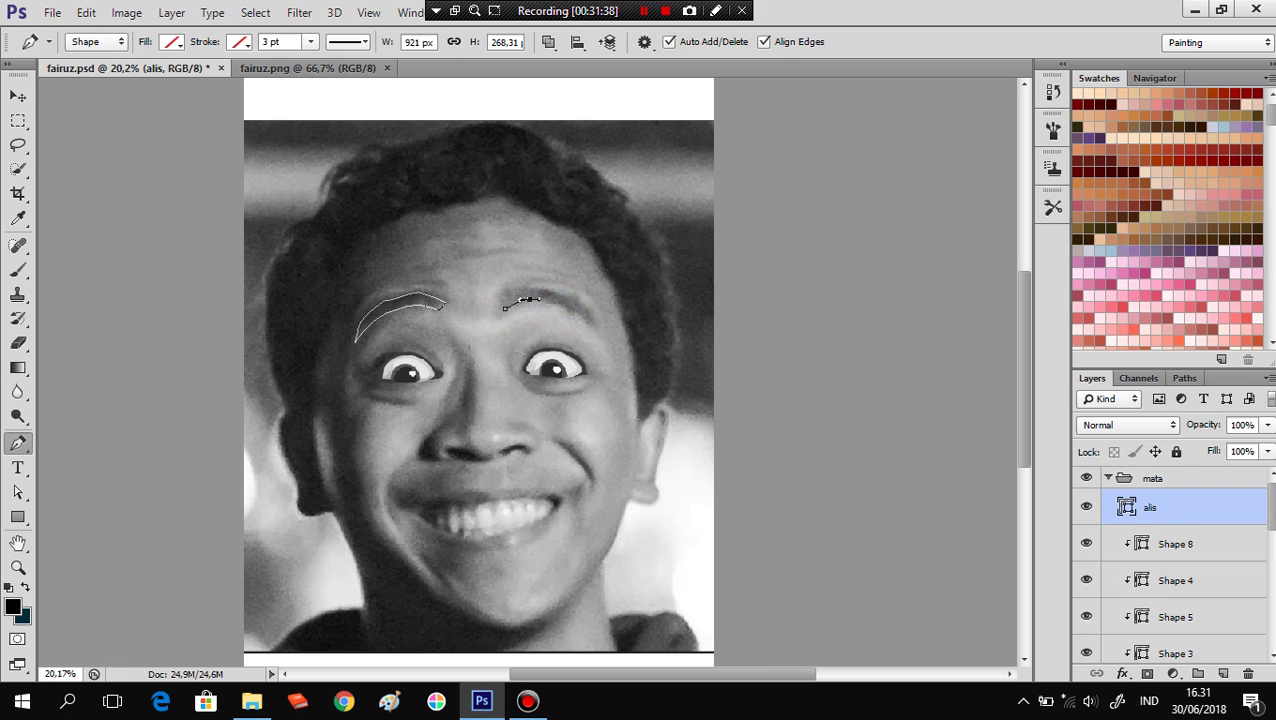
left_click(550, 302)
left_click(572, 310)
left_click(589, 324)
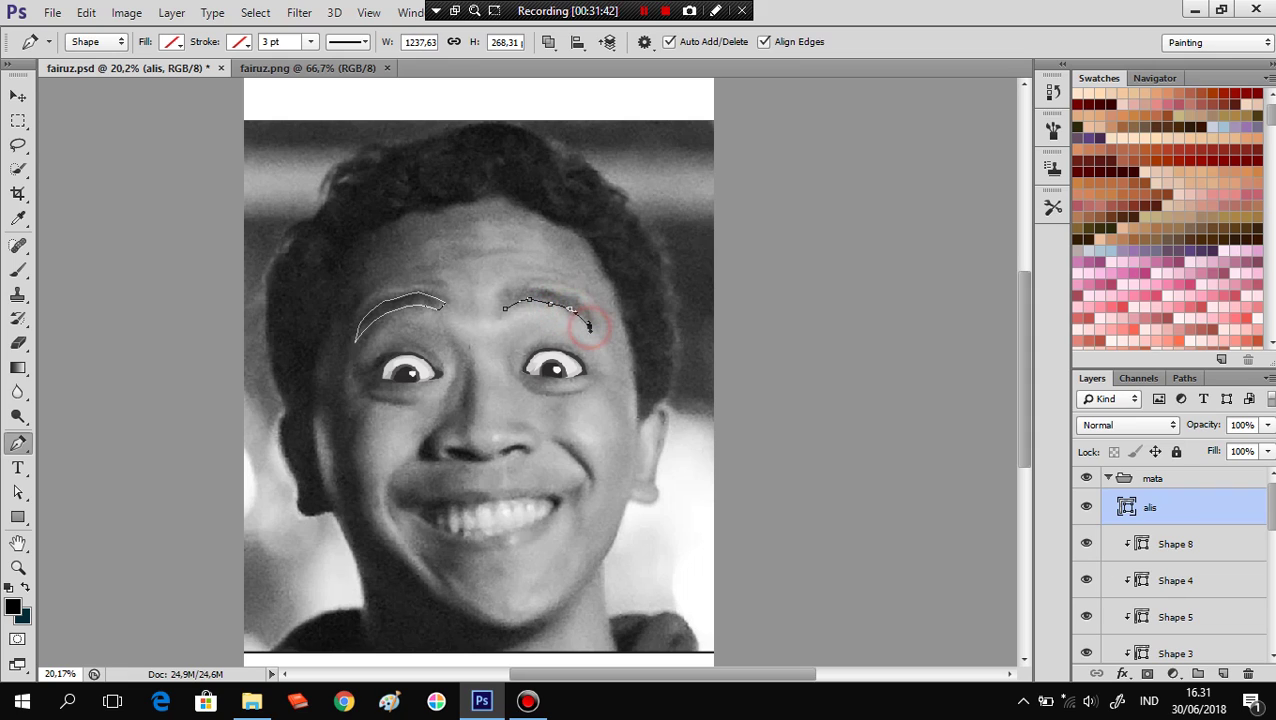
left_click(589, 325)
left_click(575, 297)
left_click_drag(576, 298, 596, 308)
left_click(534, 289)
Close the right eyebrow outline at its upper-left and reselect the path.
scroll(534, 289, "up", 2)
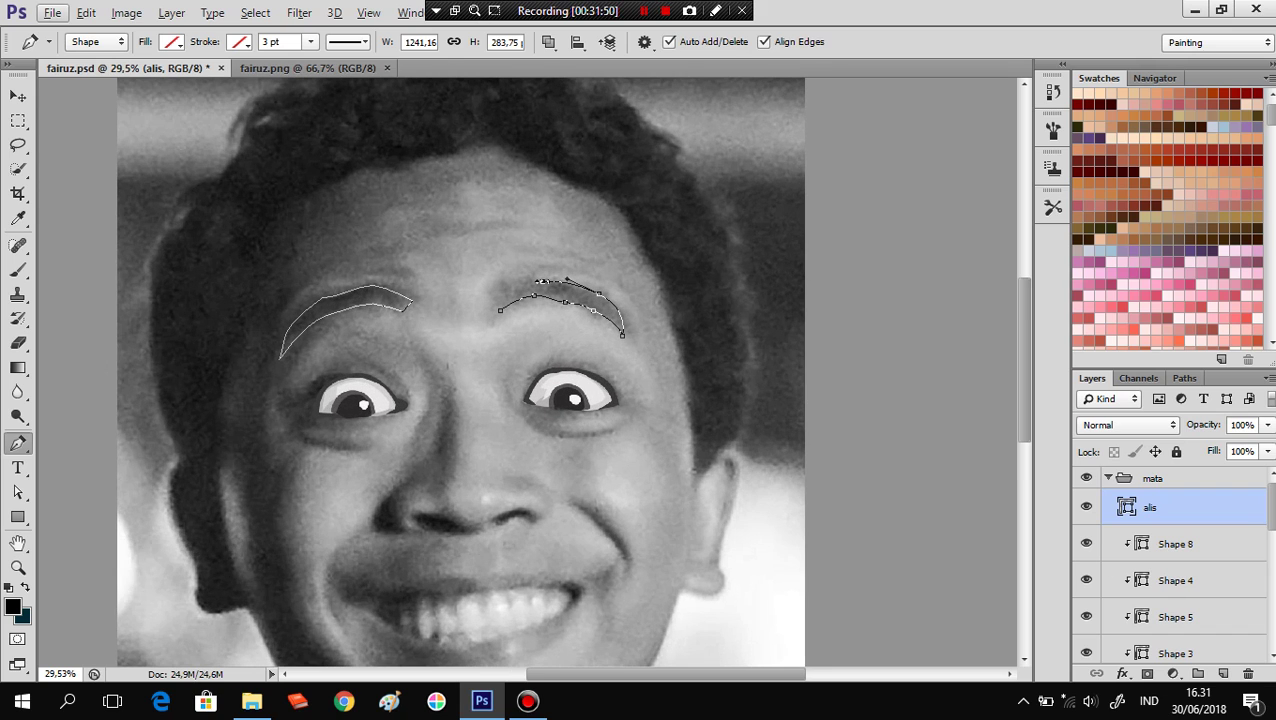
left_click(527, 284)
left_click(519, 281)
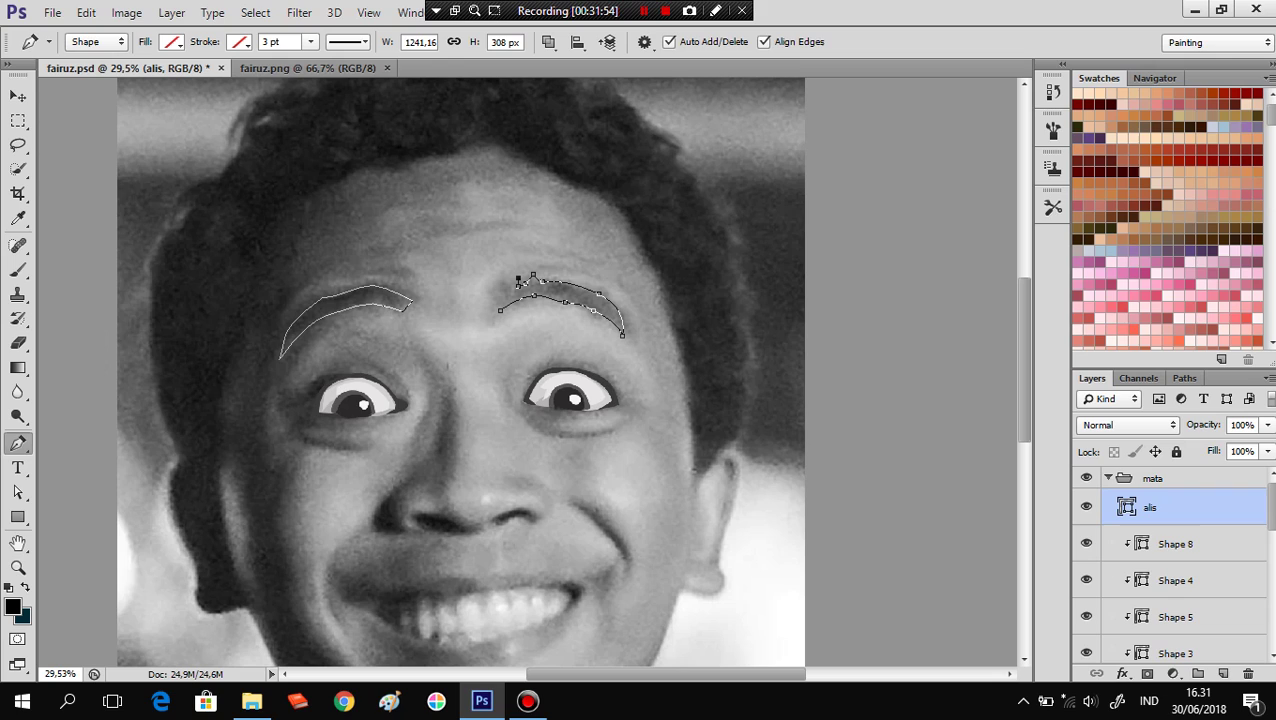
left_click(509, 284)
left_click(502, 278)
left_click(499, 310)
left_click_drag(499, 310, 492, 309)
left_click(492, 325)
left_click(494, 309)
left_click(530, 288)
Fill both eyebrow shapes with solid black.
left_click(172, 41)
left_click(86, 127)
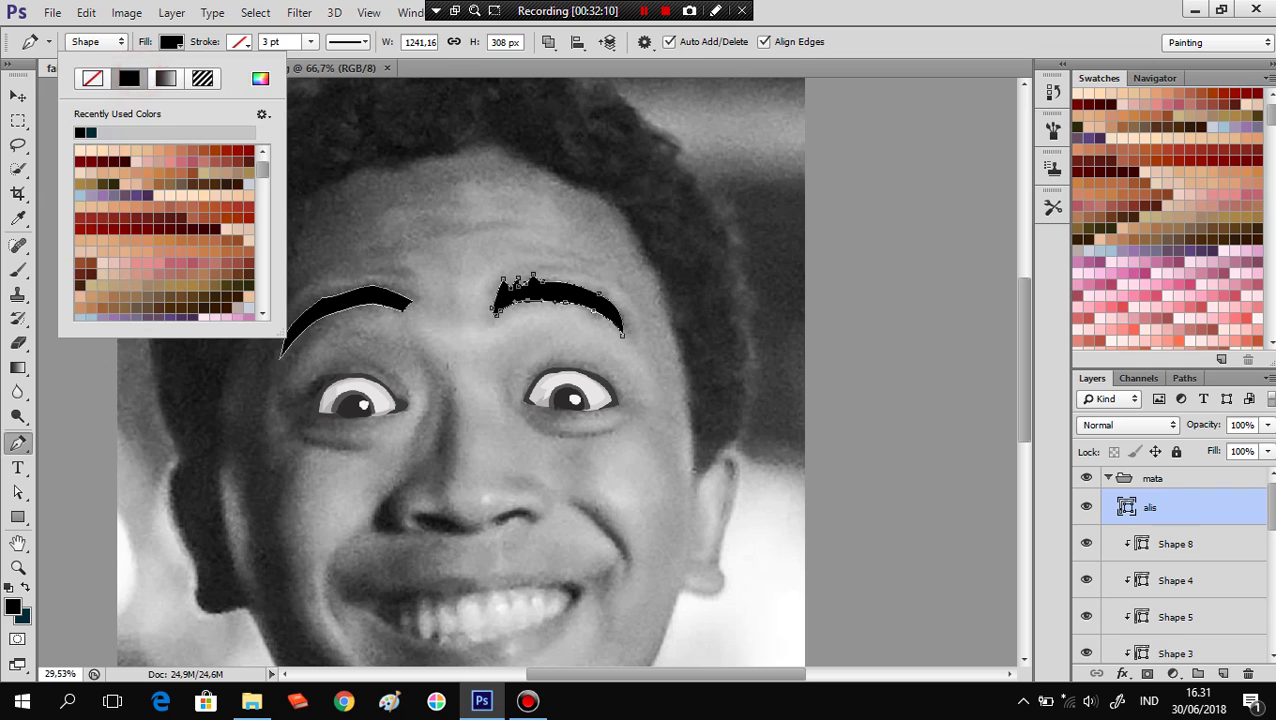
left_click(804, 16)
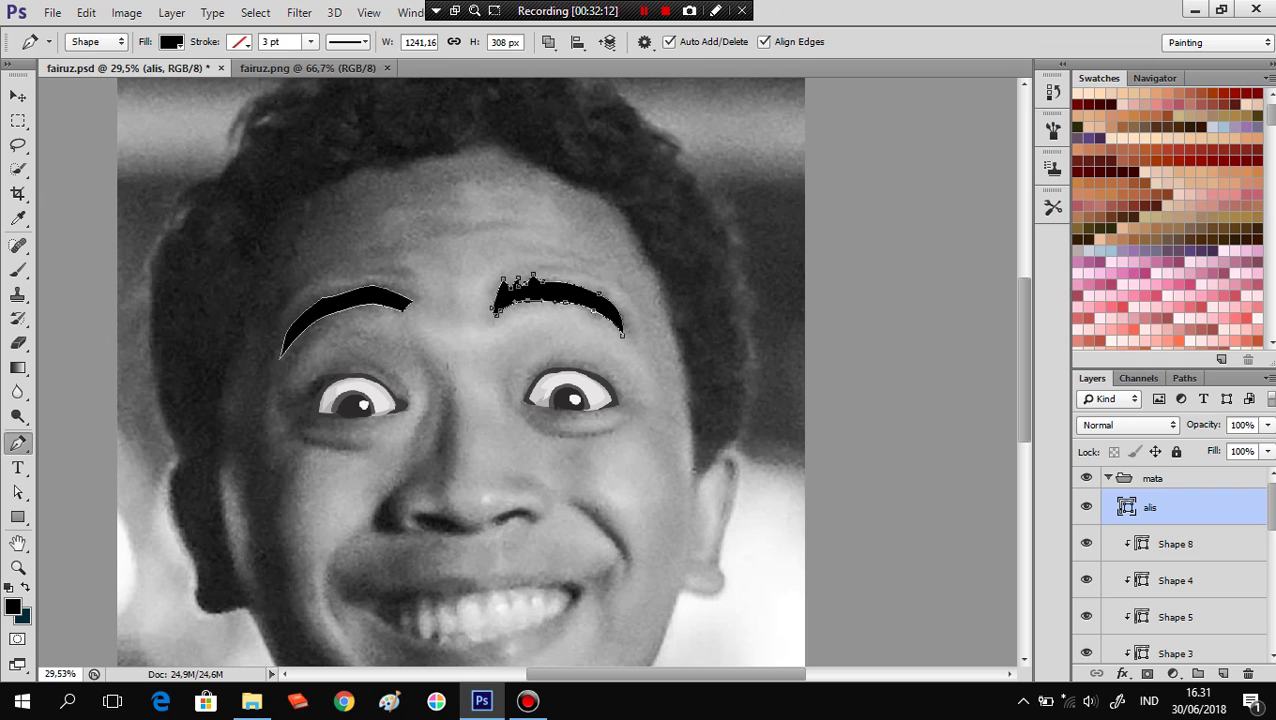
Group Shape 2 and the skin shape layers into a new group named kulit.
left_click(1108, 478)
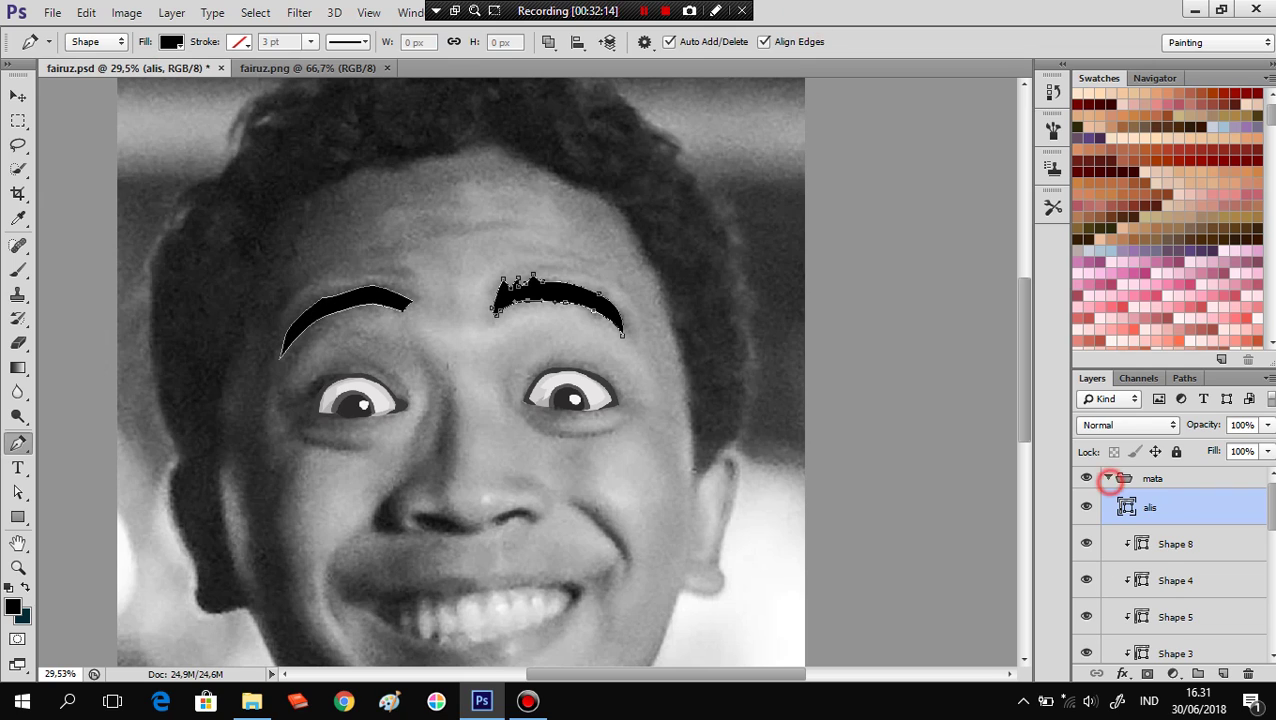
left_click(1156, 510)
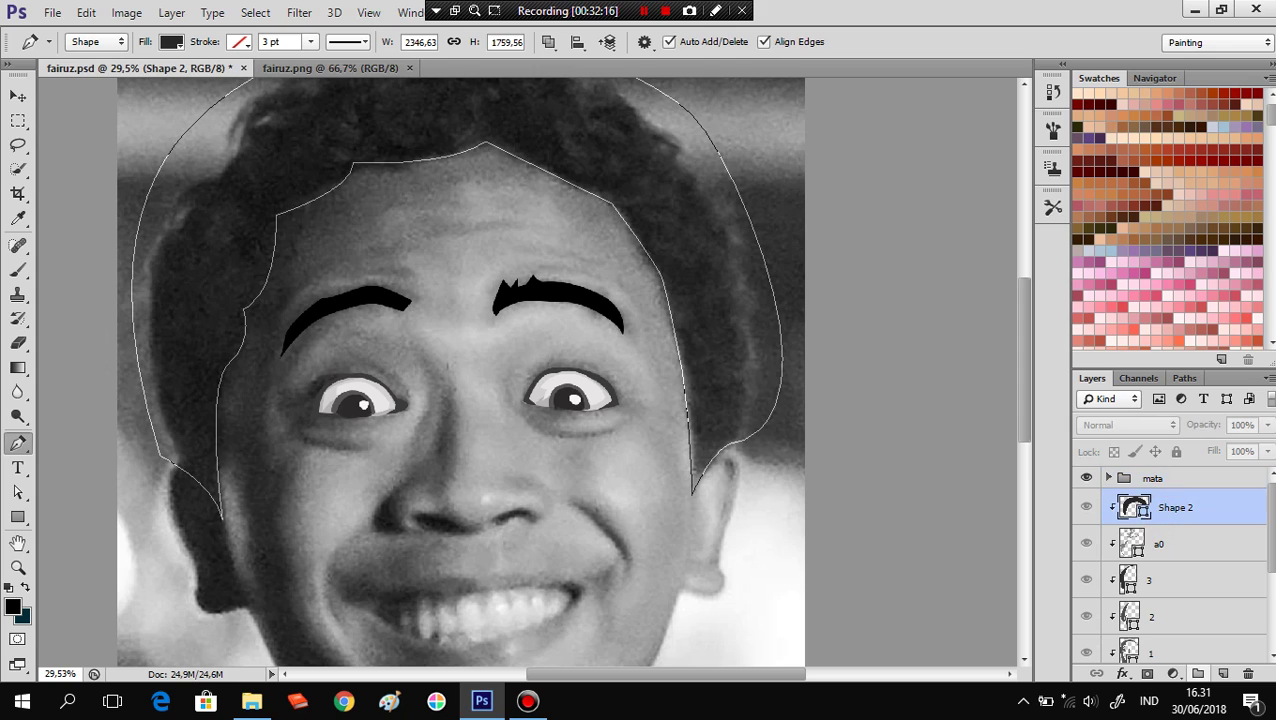
left_click(1197, 673)
left_click_drag(1172, 534, 1160, 652)
scroll(1170, 560, "down", 2)
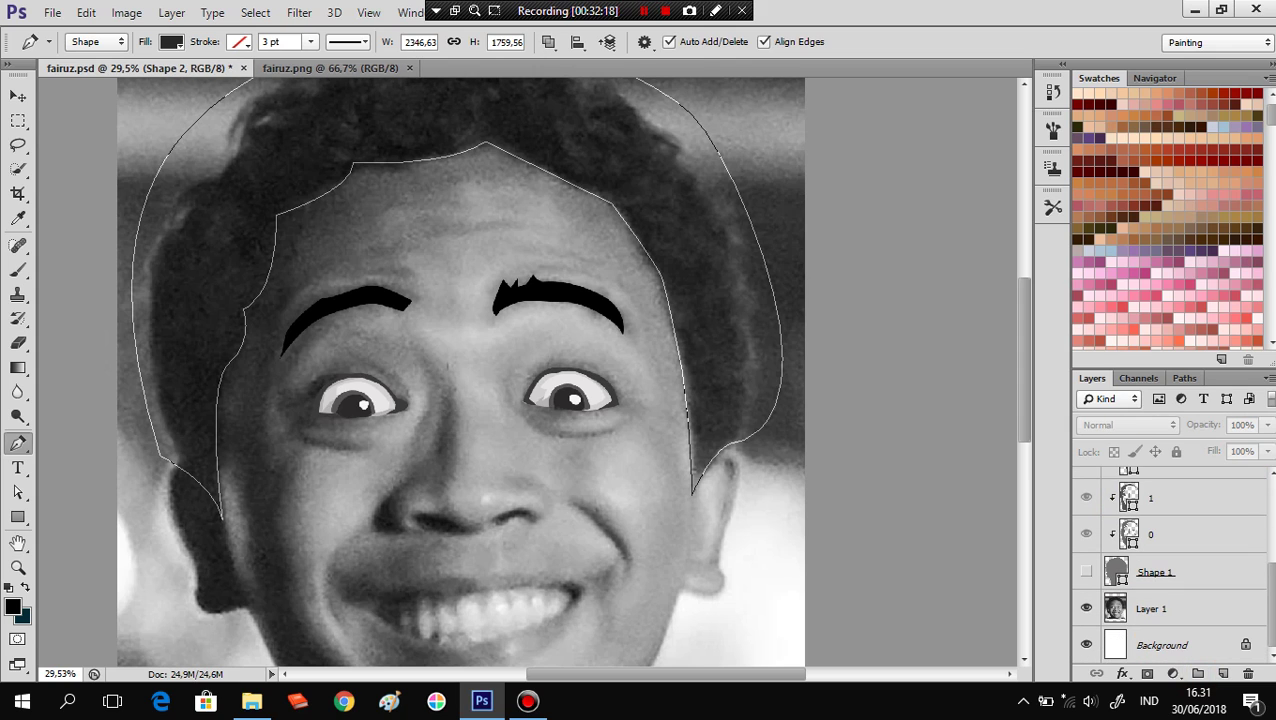
left_click_drag(1160, 560, 1155, 572)
scroll(1170, 560, "up", 4)
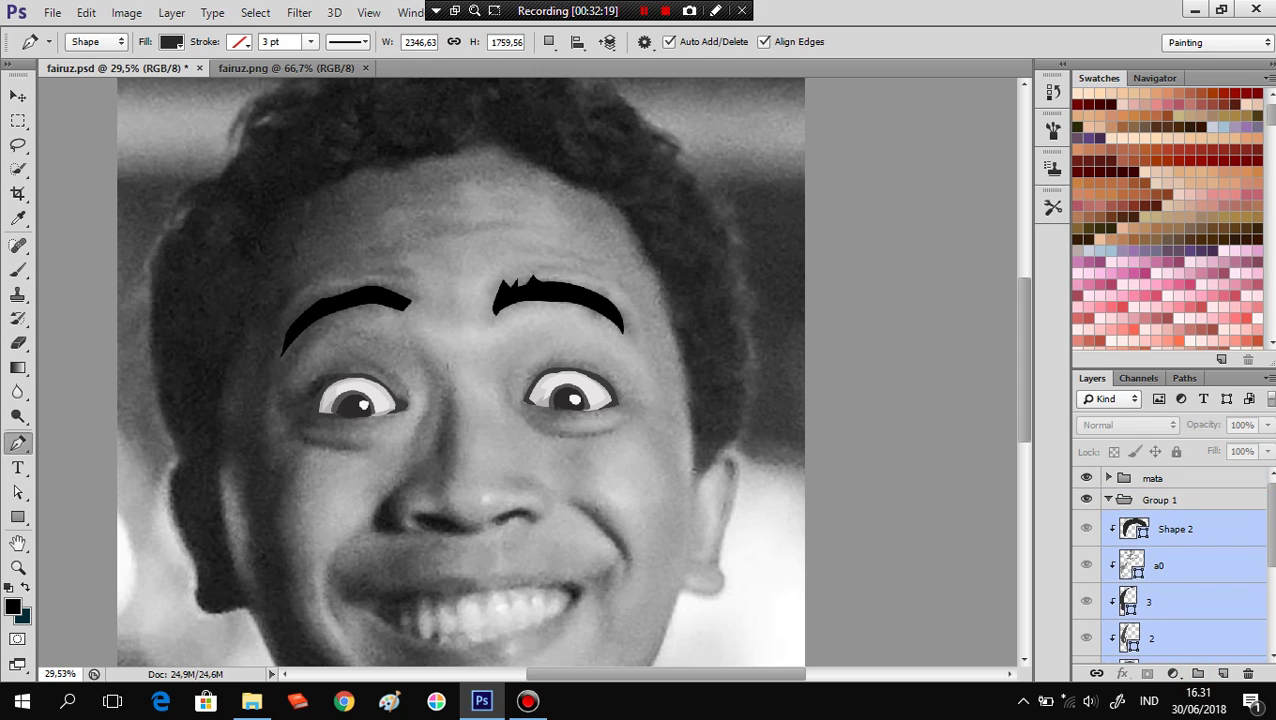
left_click_drag(1177, 529, 1160, 500)
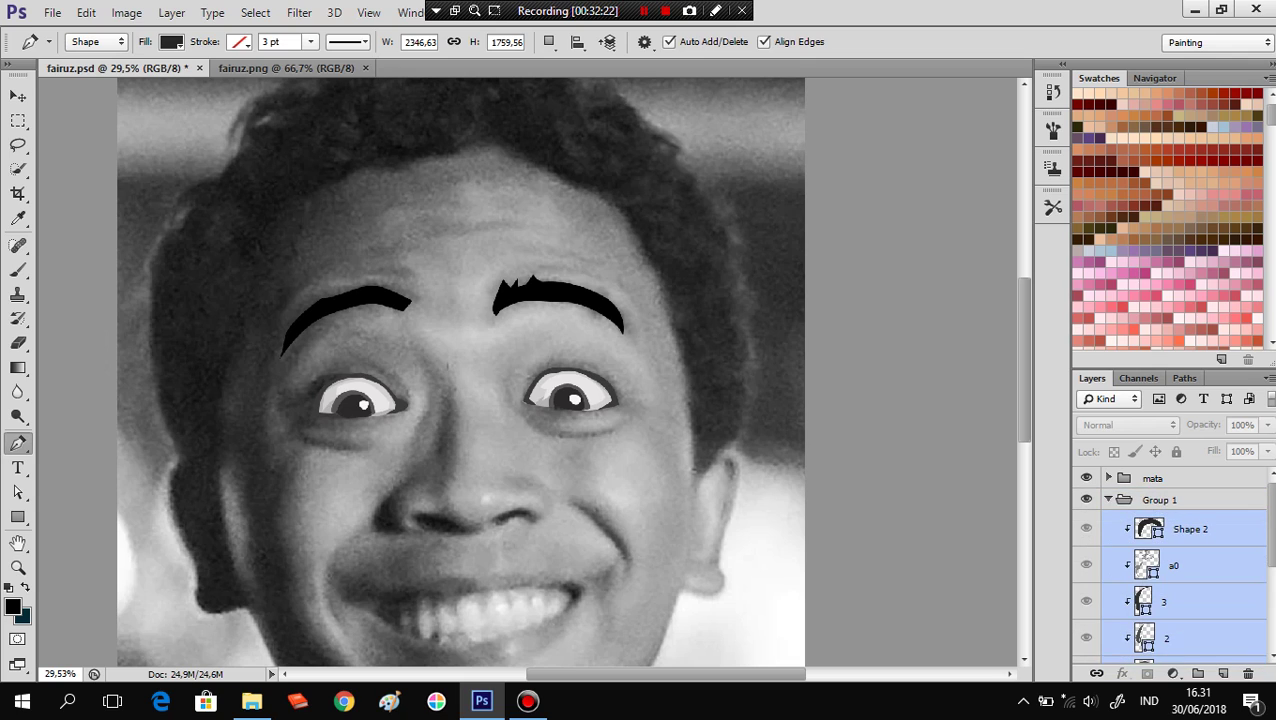
double_click(1159, 500)
type("kult")
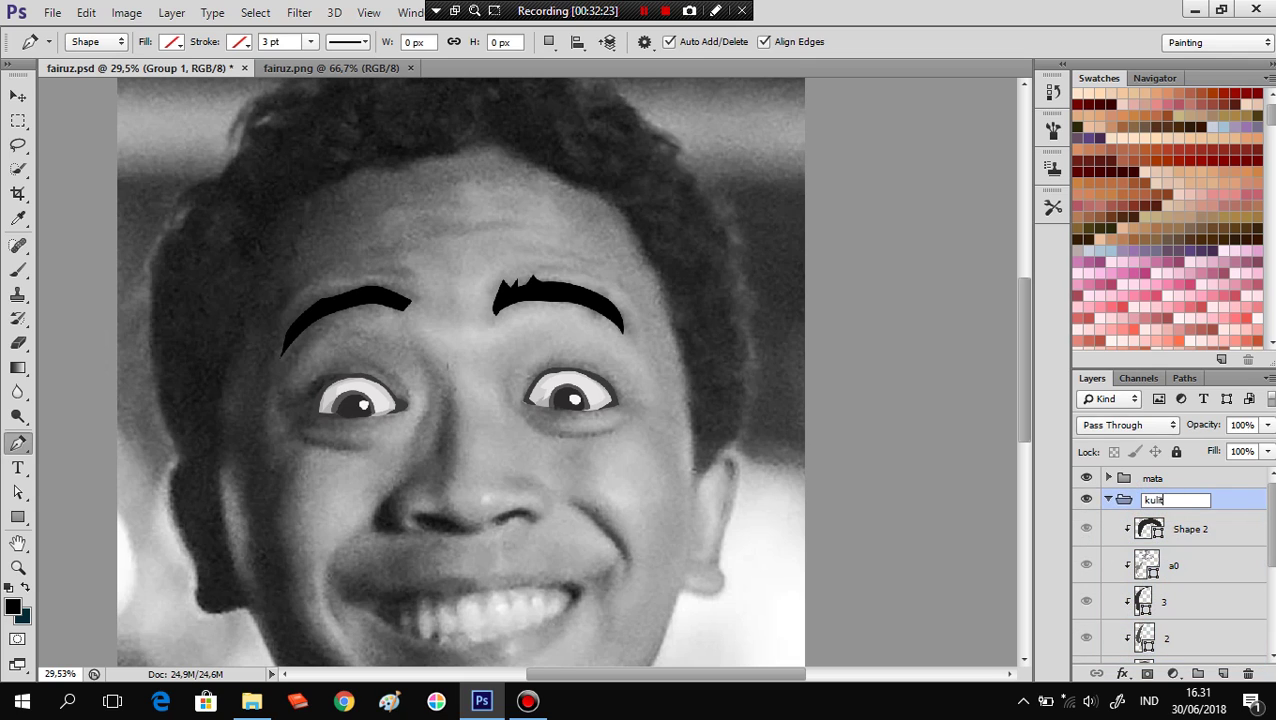
key("Return")
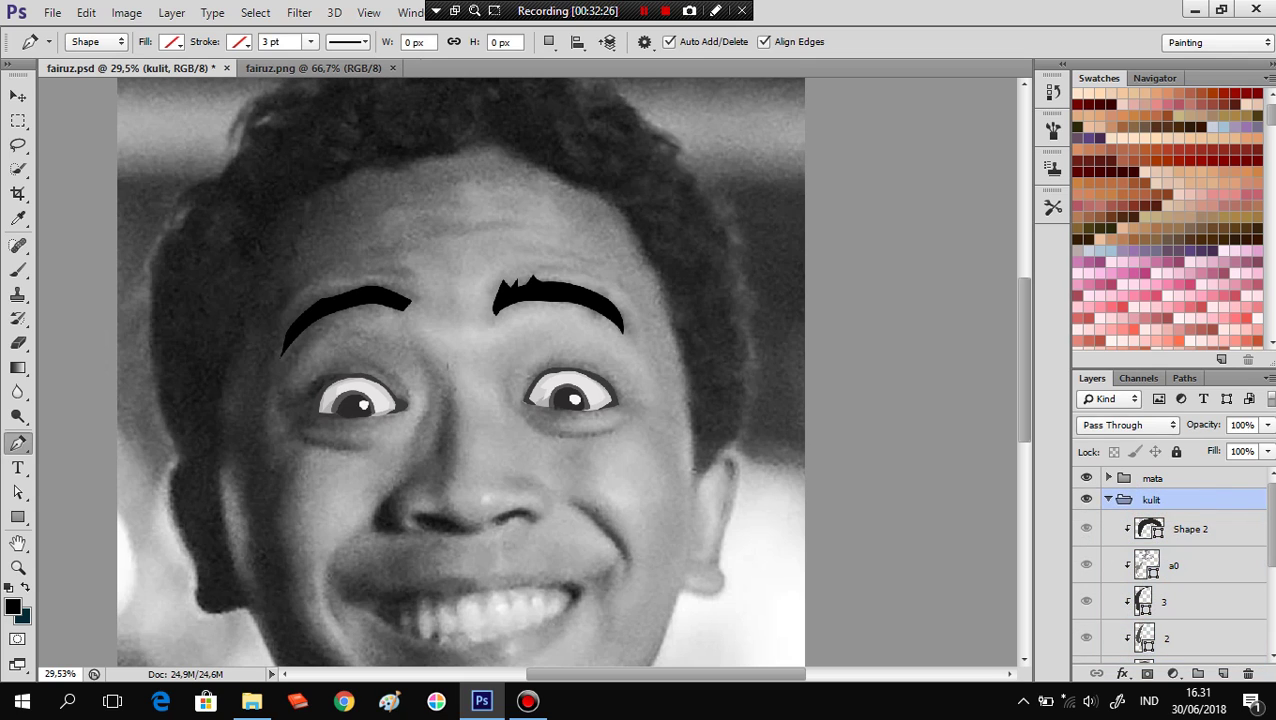
left_click(1108, 499)
Turn the Shape 1 face art inside kulit visible again.
key("shift+F12")
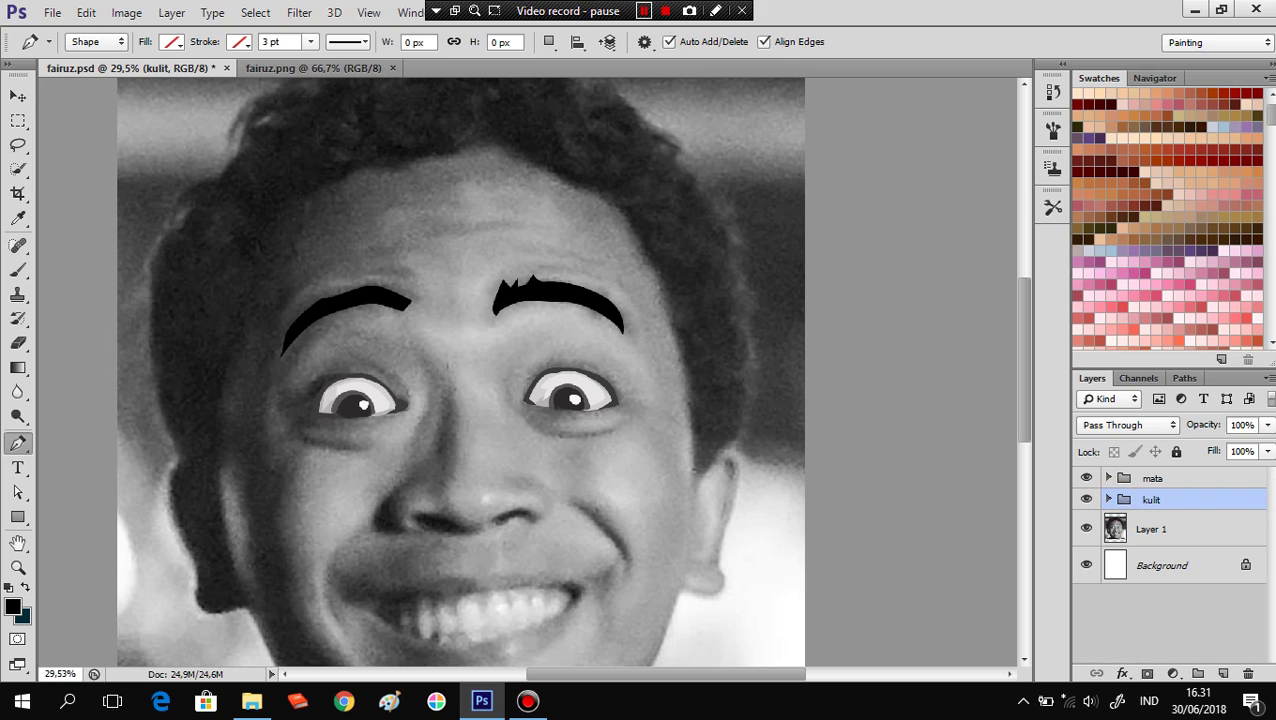
key("shift+F12")
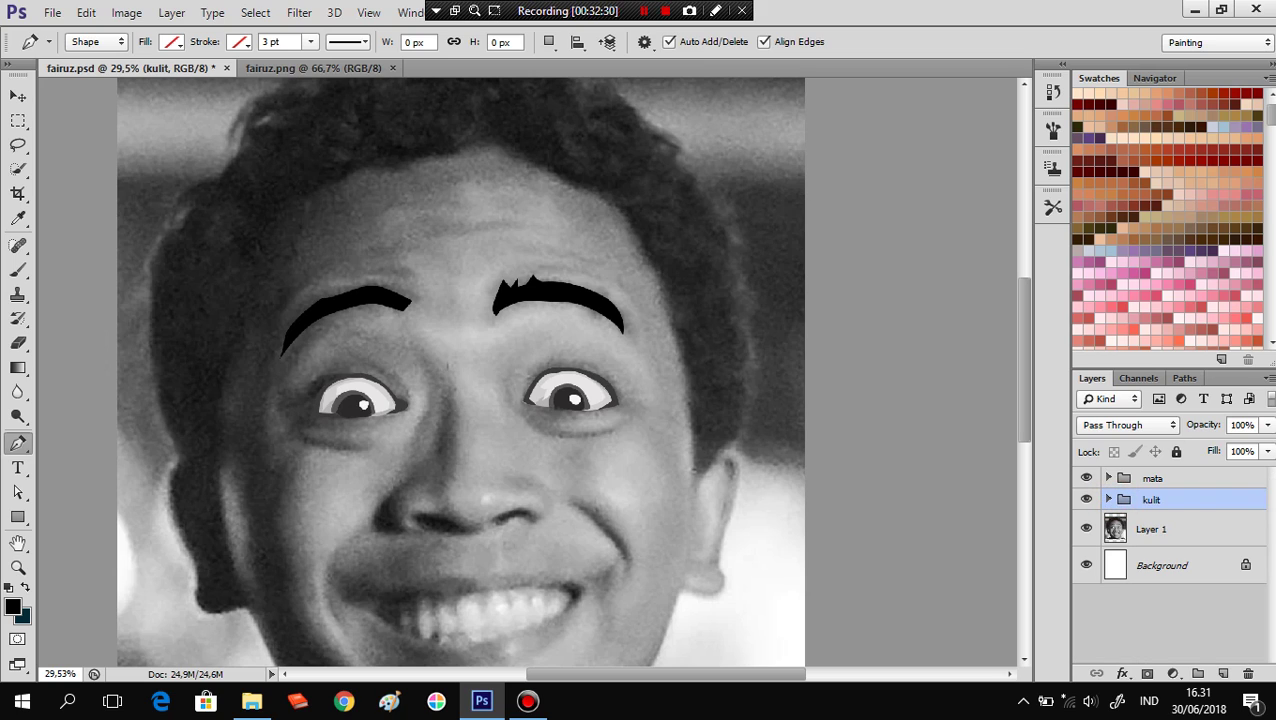
left_click(1108, 478)
left_click(1108, 478)
left_click(1108, 499)
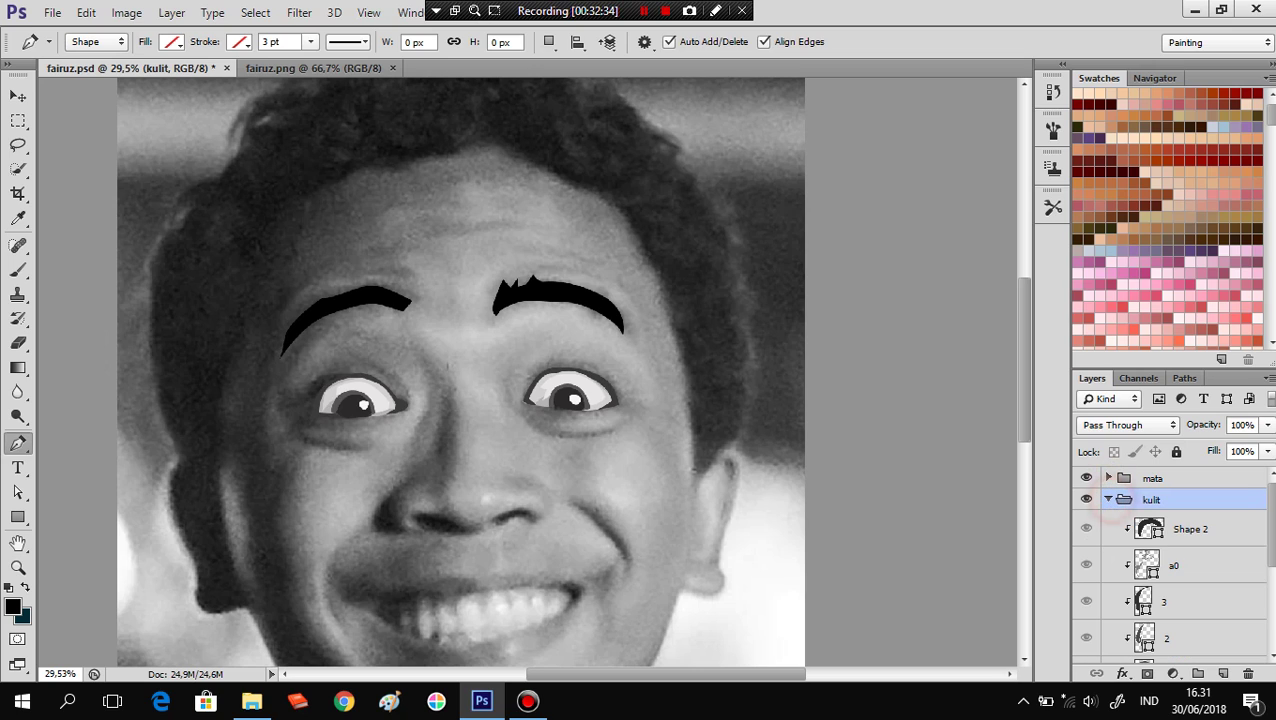
left_click(1086, 528)
left_click(1108, 499)
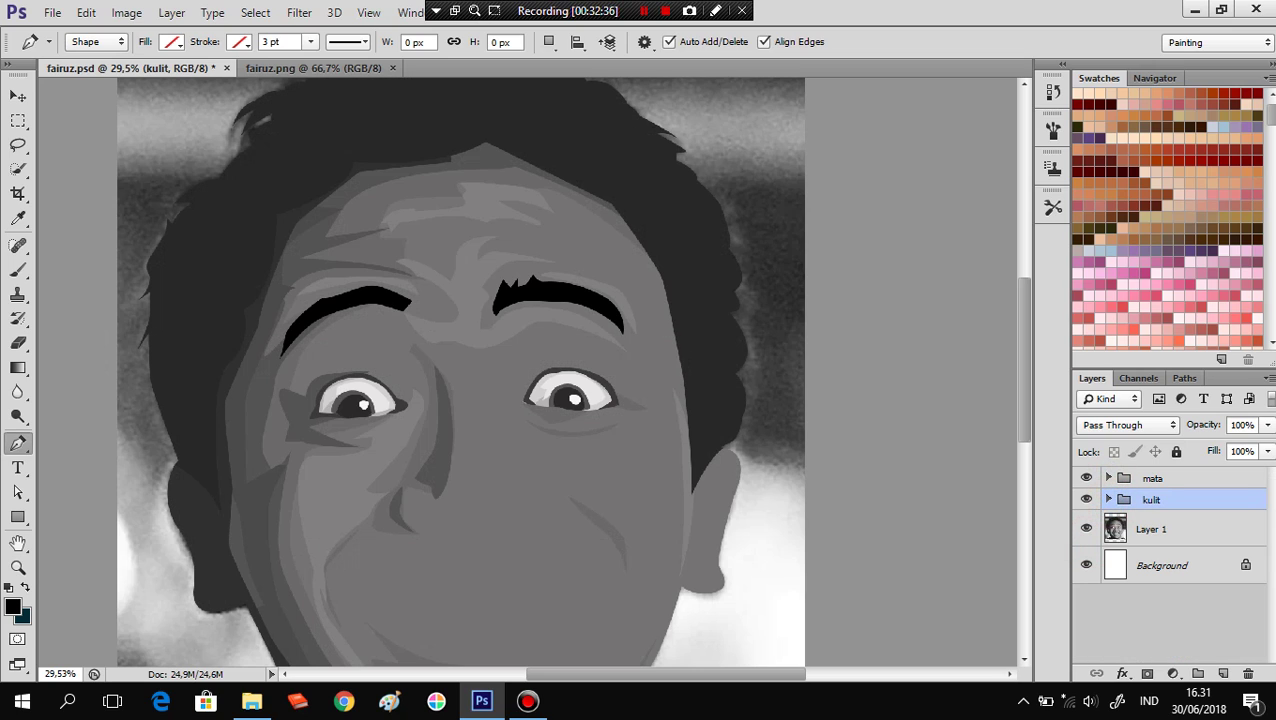
scroll(520, 400, "down", 2)
Change the alis layer's eyebrow fill colour to dark grey #444343.
left_click(1152, 478)
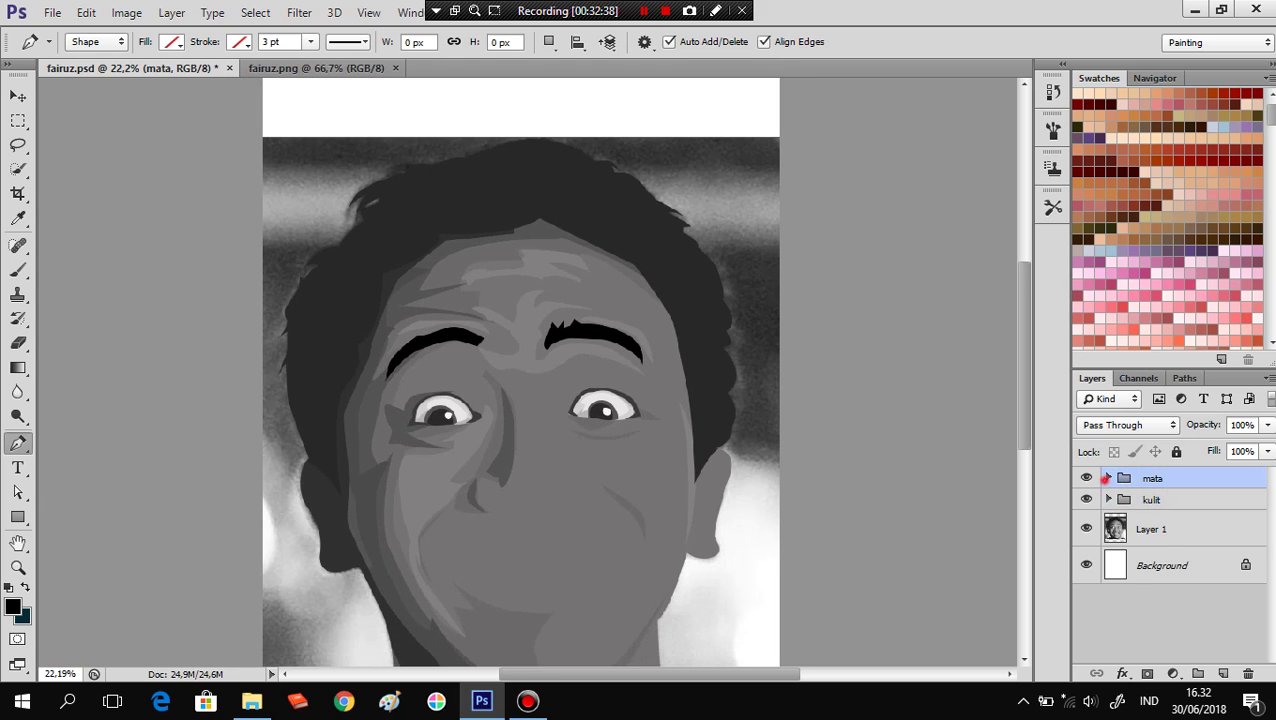
left_click(1108, 478)
left_click(1125, 508)
double_click(1125, 508)
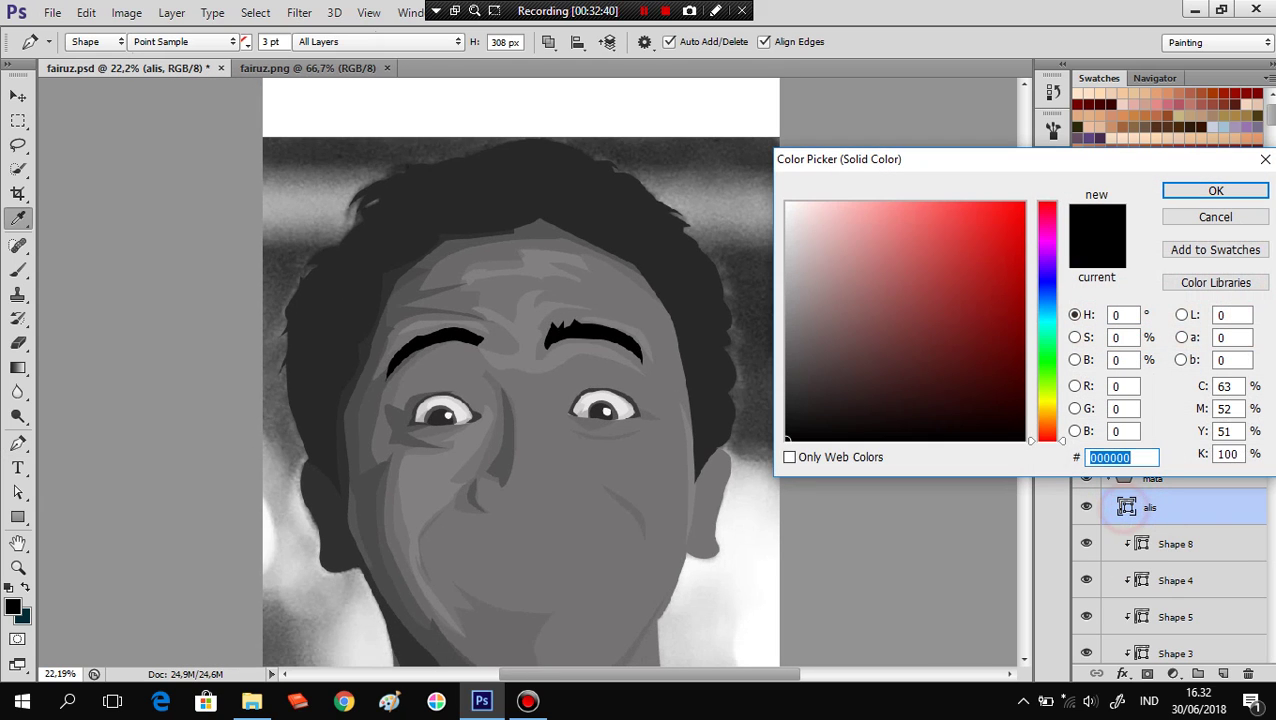
left_click(555, 481)
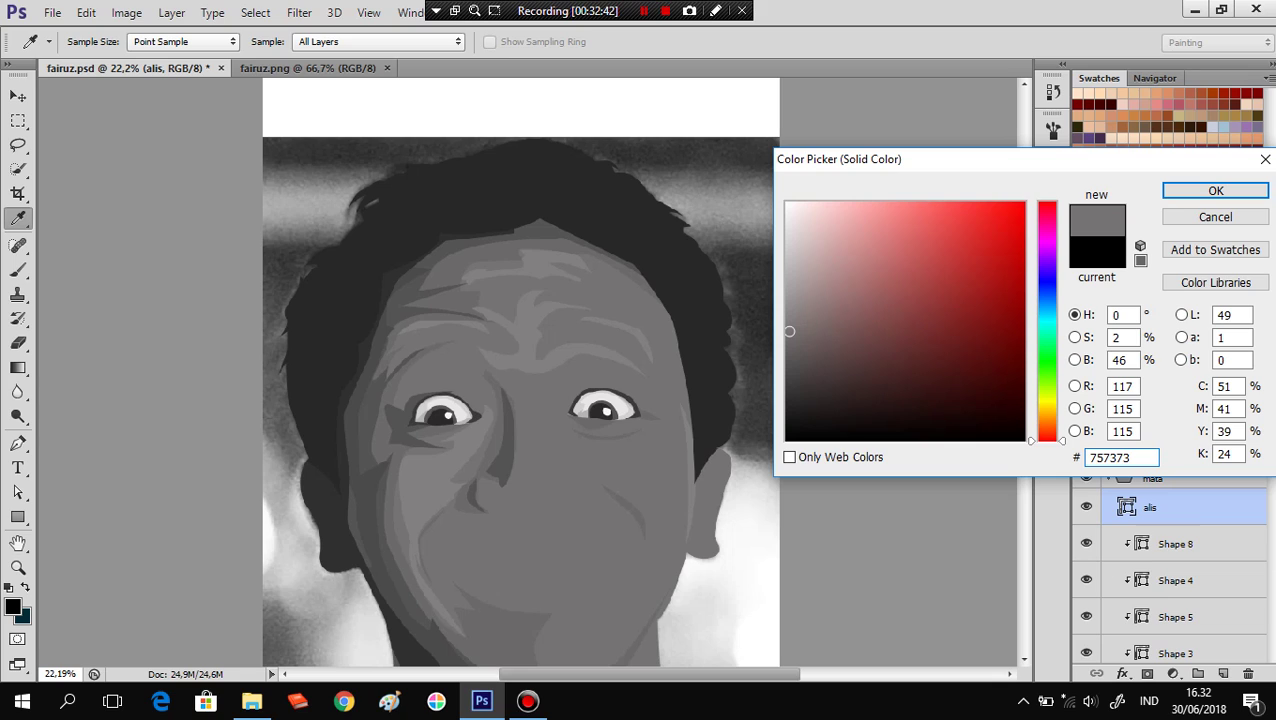
left_click(366, 342)
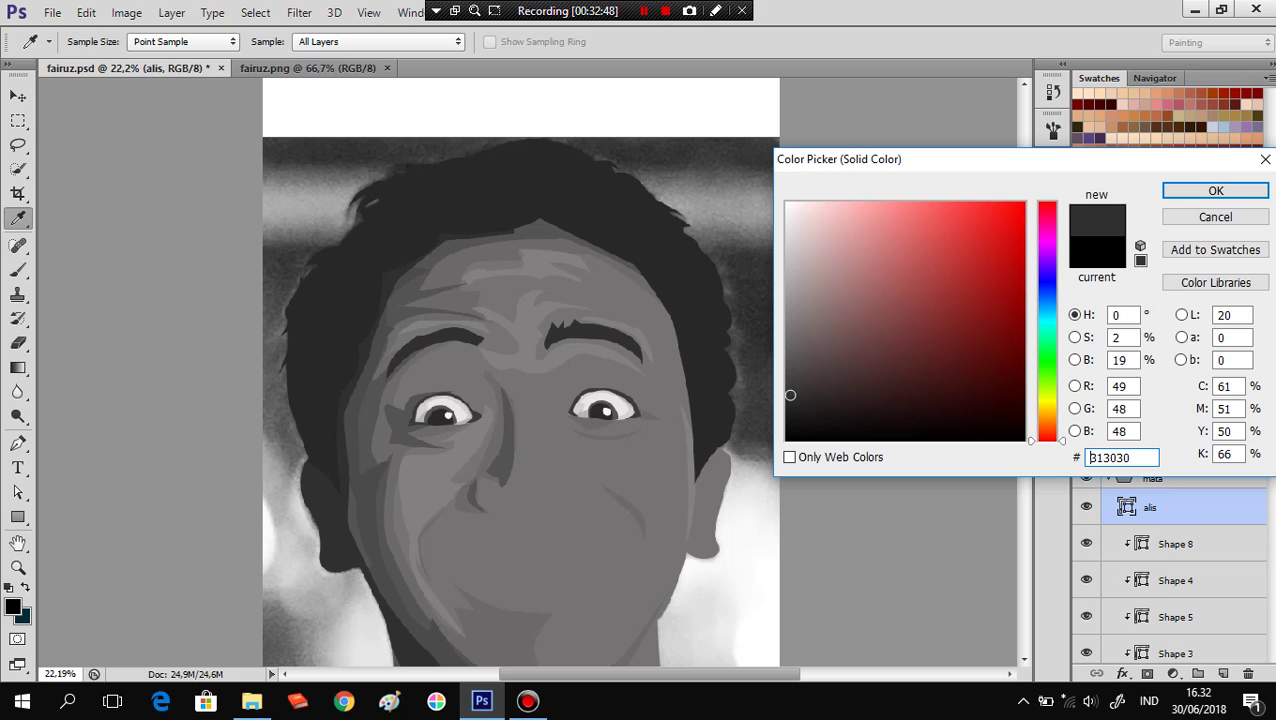
left_click(377, 394)
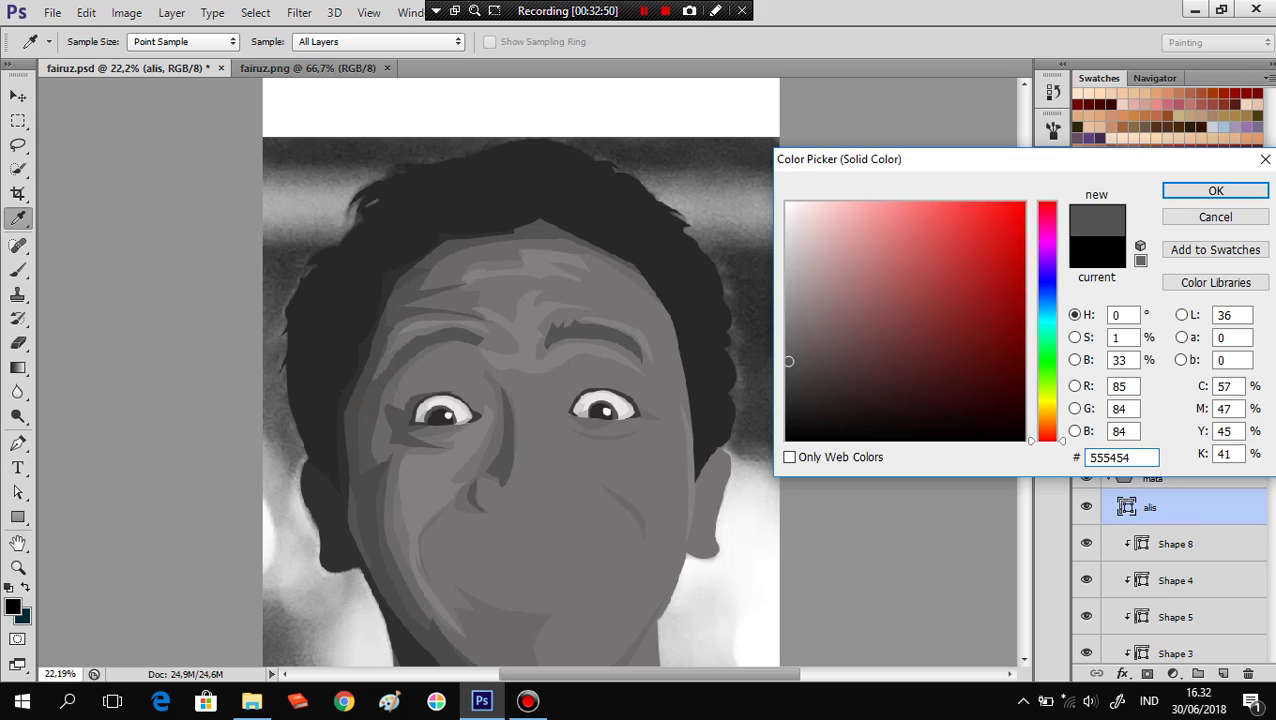
left_click(347, 415)
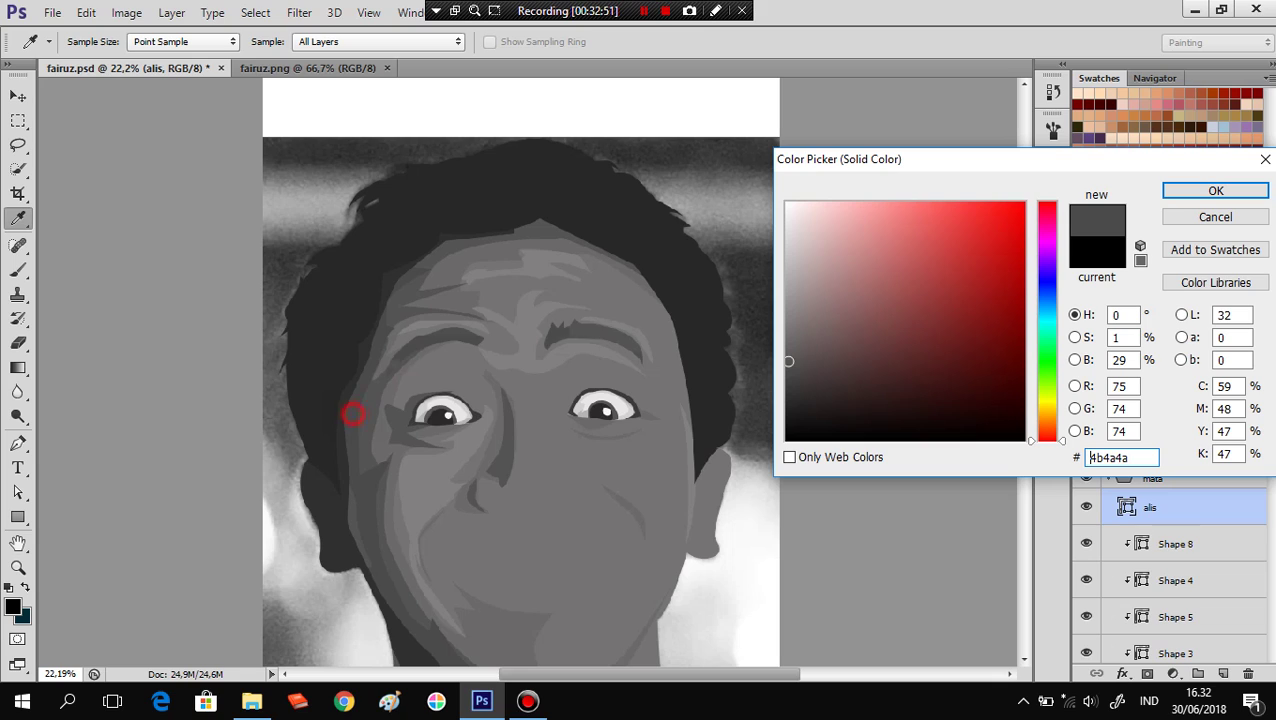
left_click(789, 376)
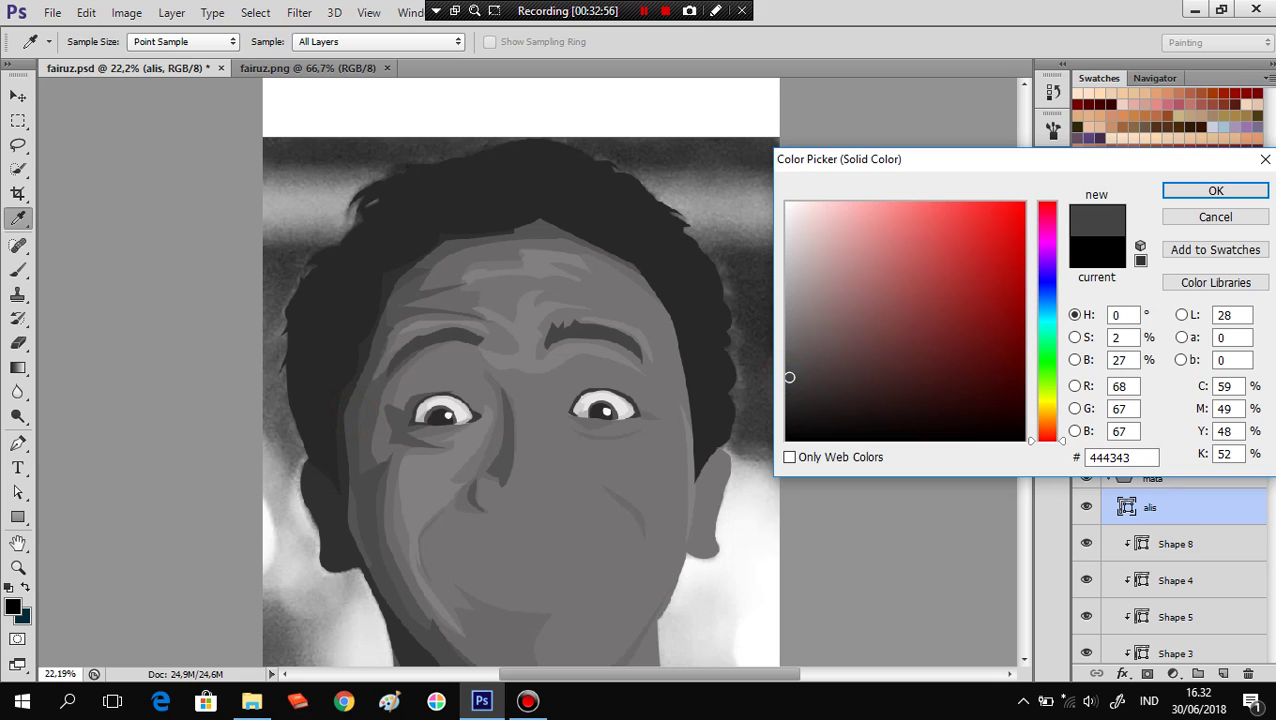
left_click(1215, 190)
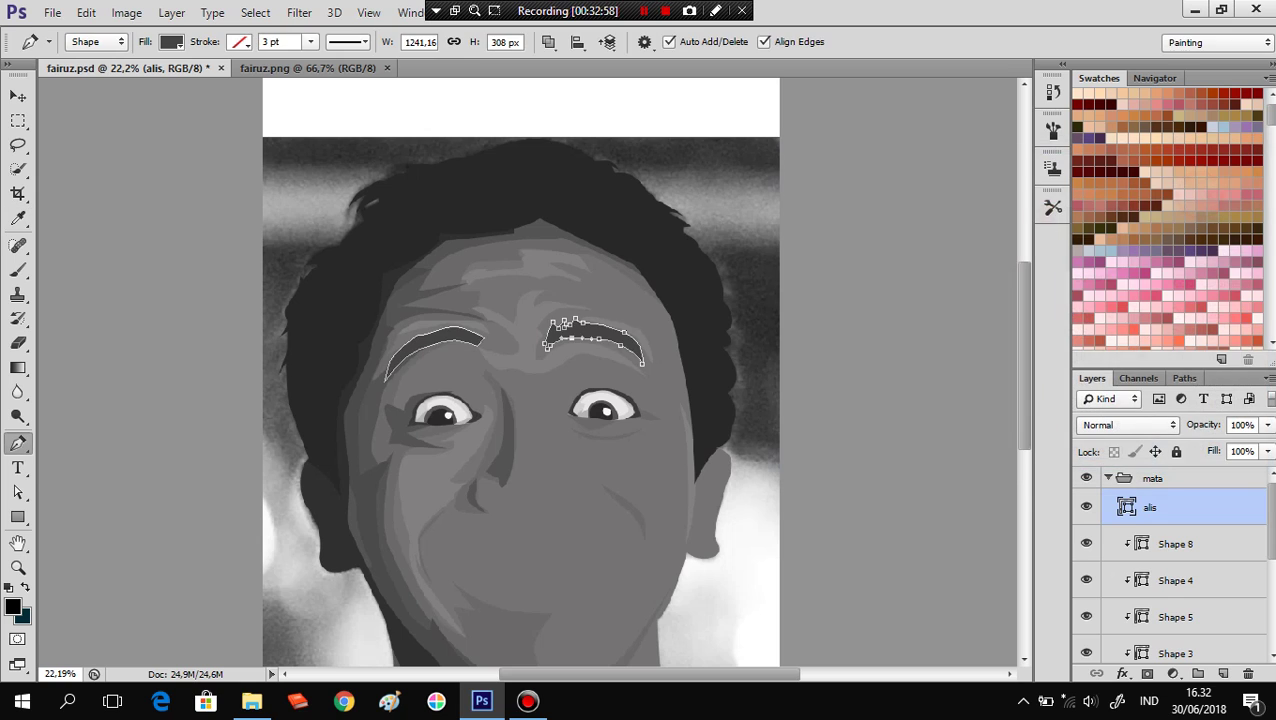
Zoom out on the portrait and save fairuz.psd.
left_click(1152, 478)
scroll(664, 320, "down", 1)
scroll(664, 320, "down", 1)
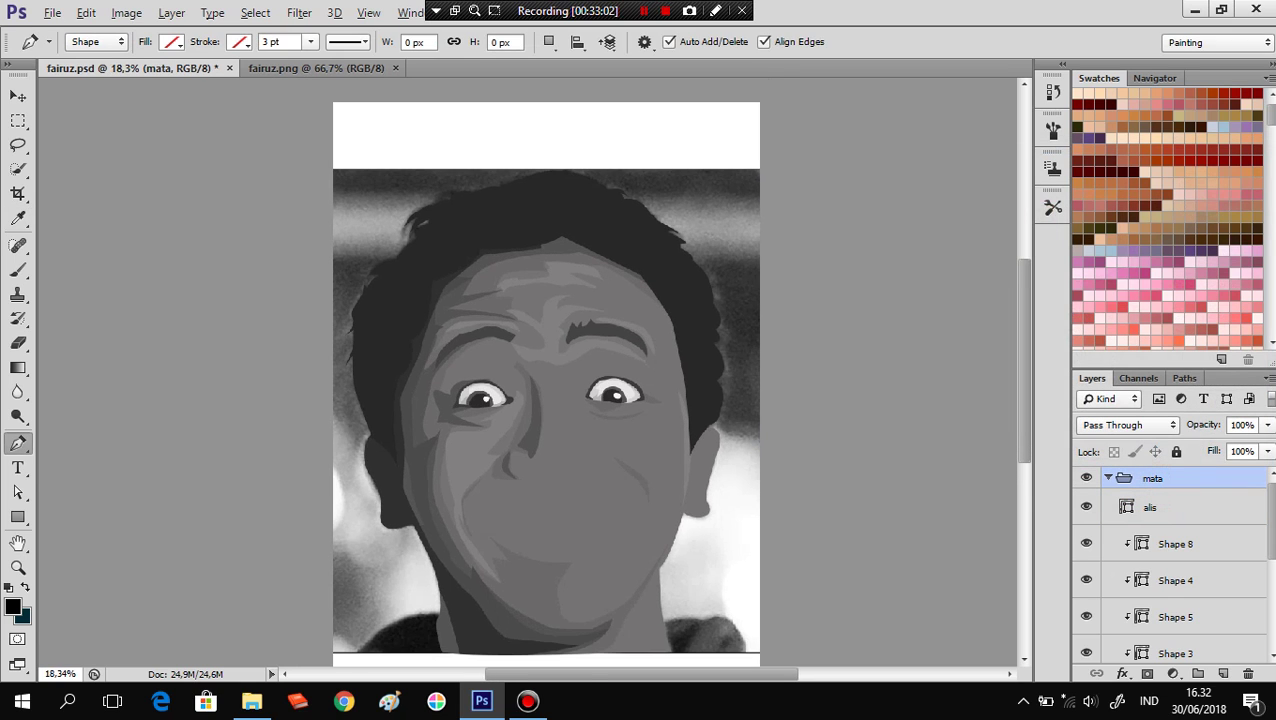
scroll(565, 390, "down", 1)
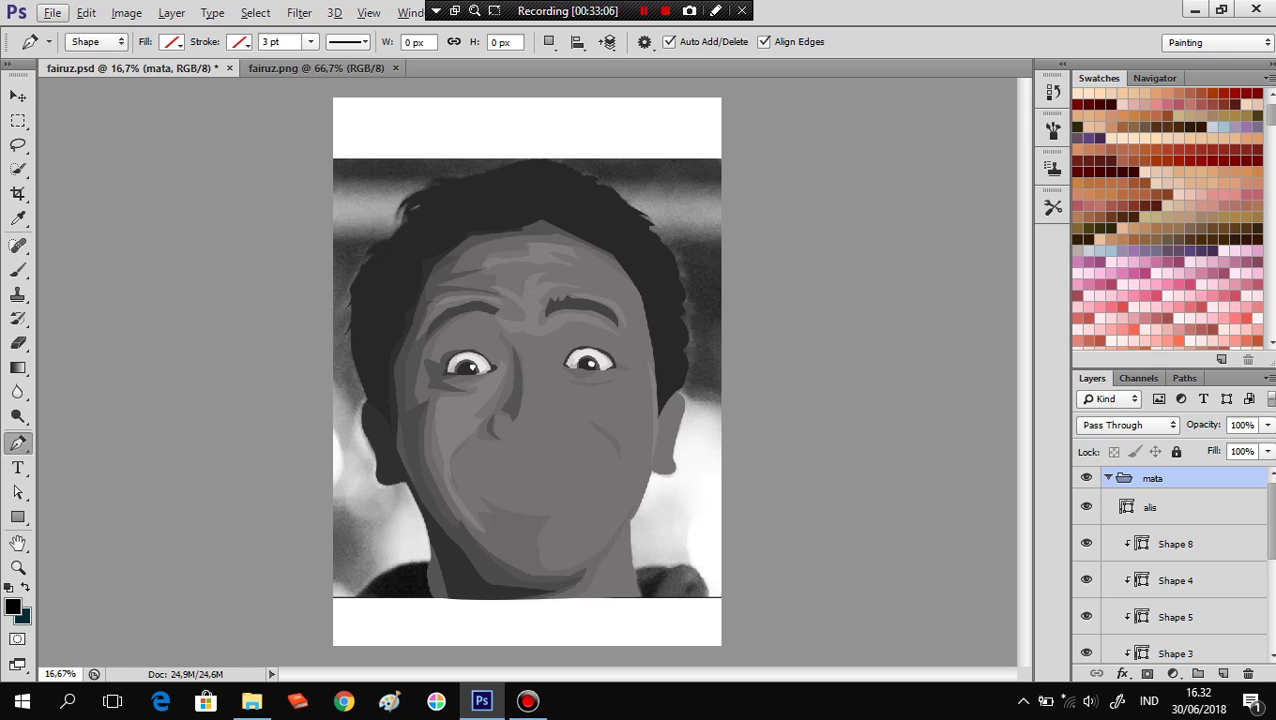
key("ctrl+s")
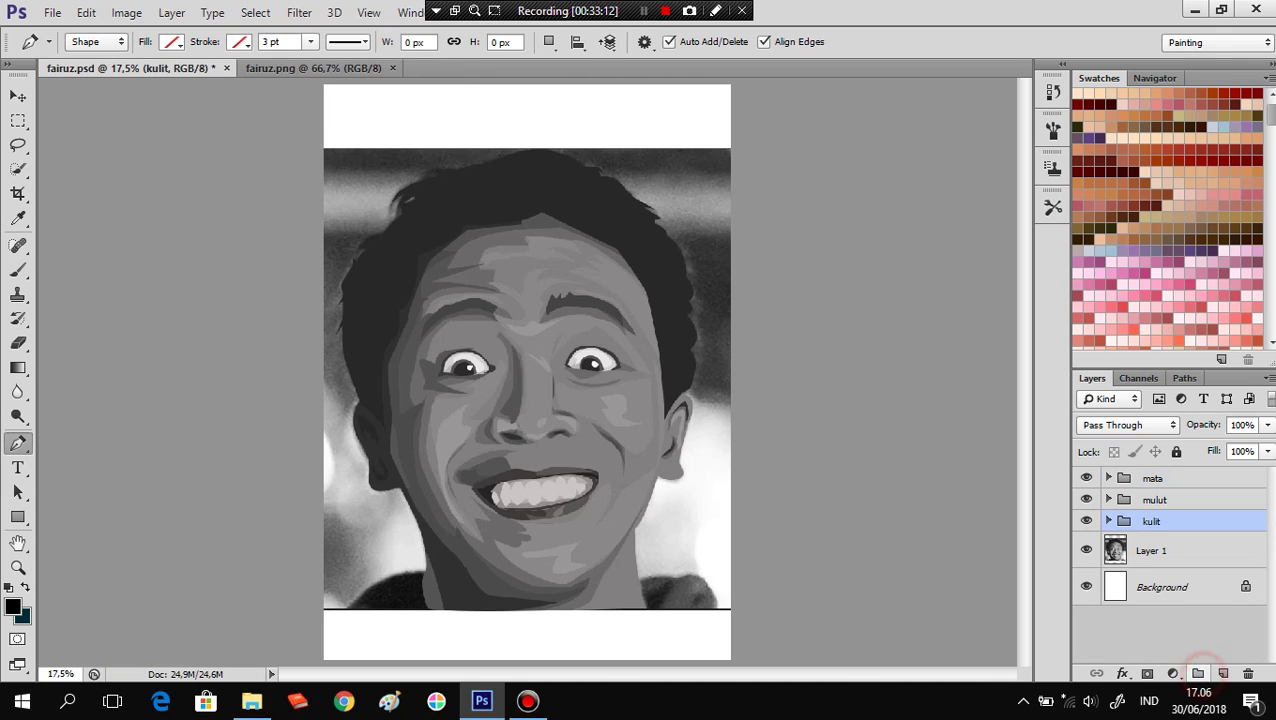
Create a group named jaket above Layer 1 with a new empty layer inside.
left_click(1151, 550)
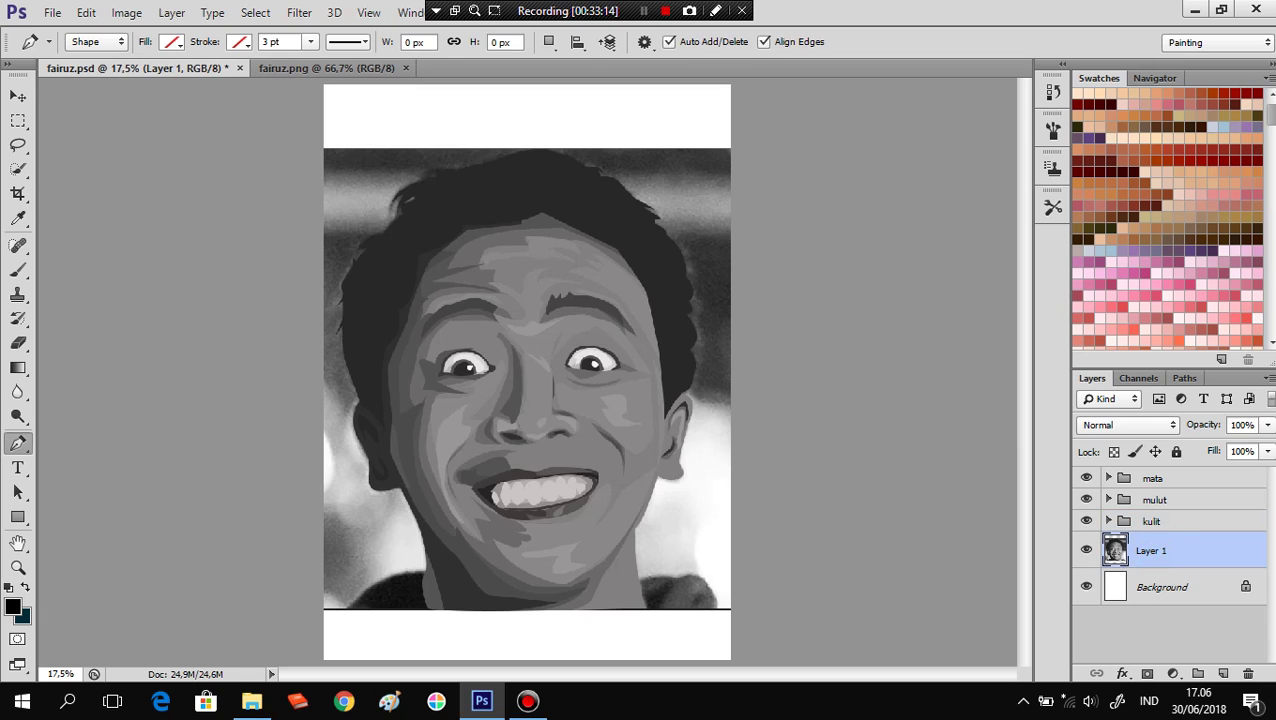
left_click(1197, 673)
double_click(1160, 543)
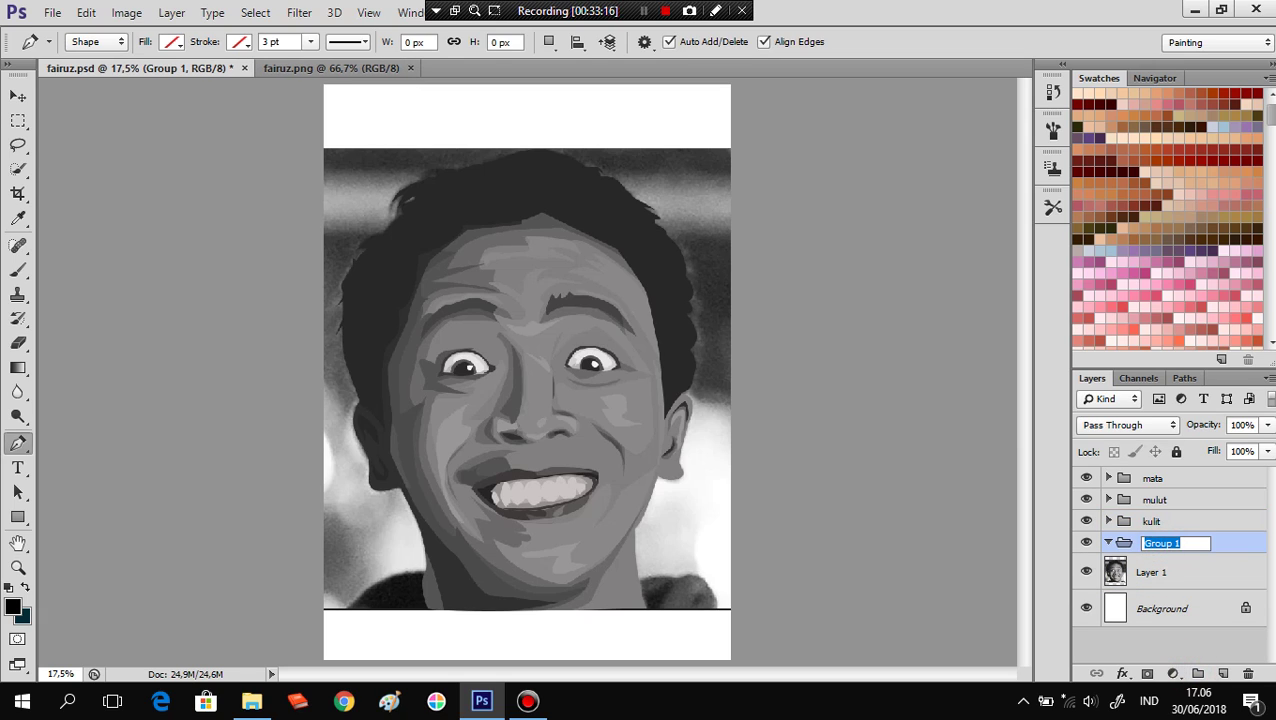
type("jaket")
key("Return")
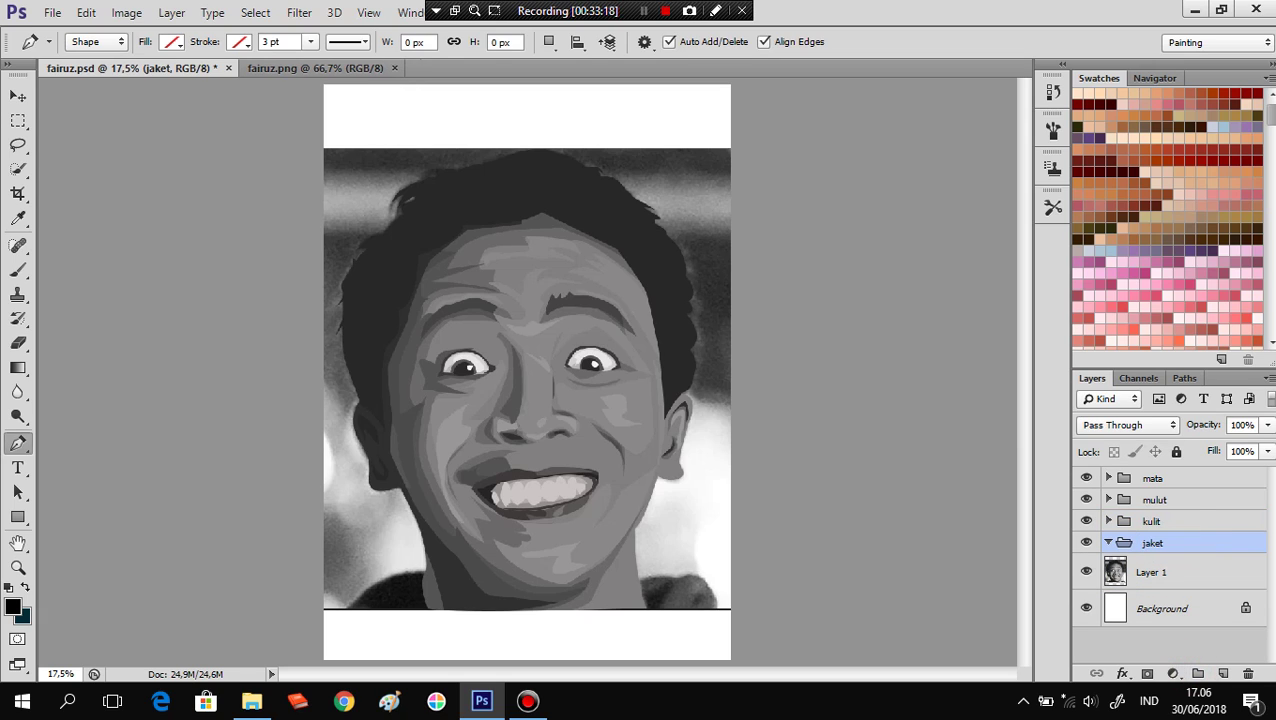
left_click(1222, 673)
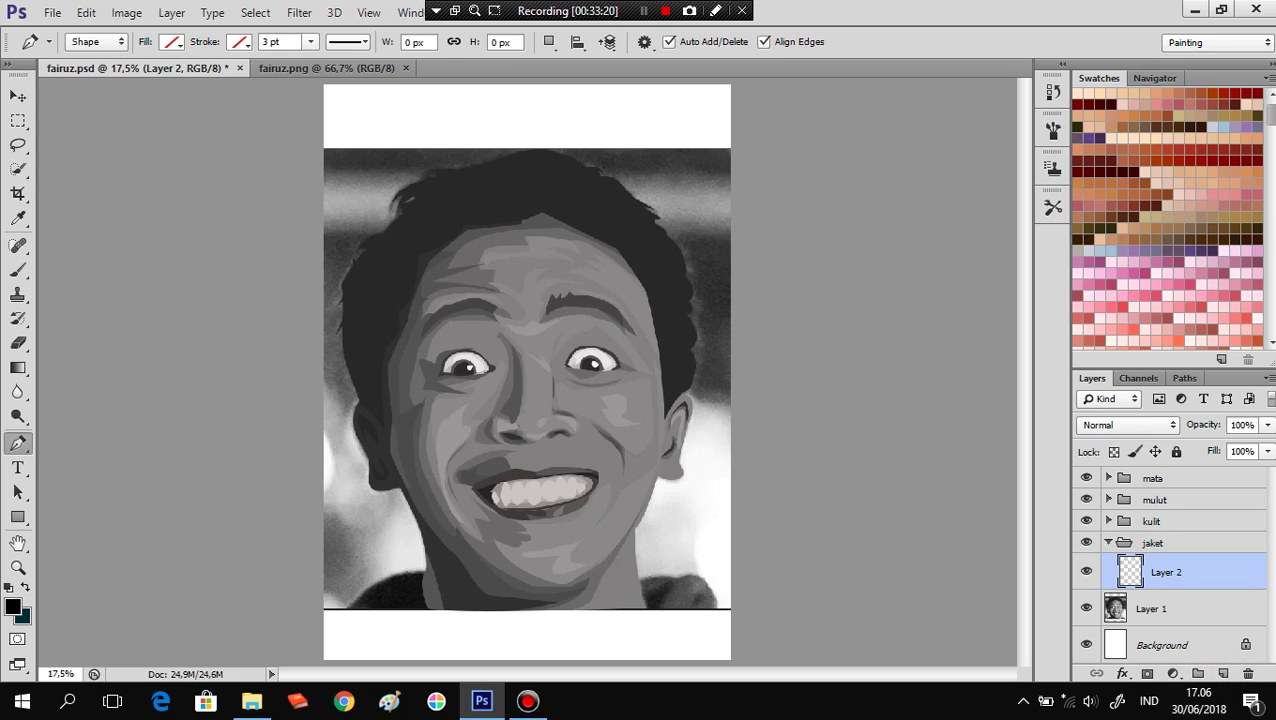
Draw the black jacket shape across both shoulders and the bottom edge.
left_click(421, 568)
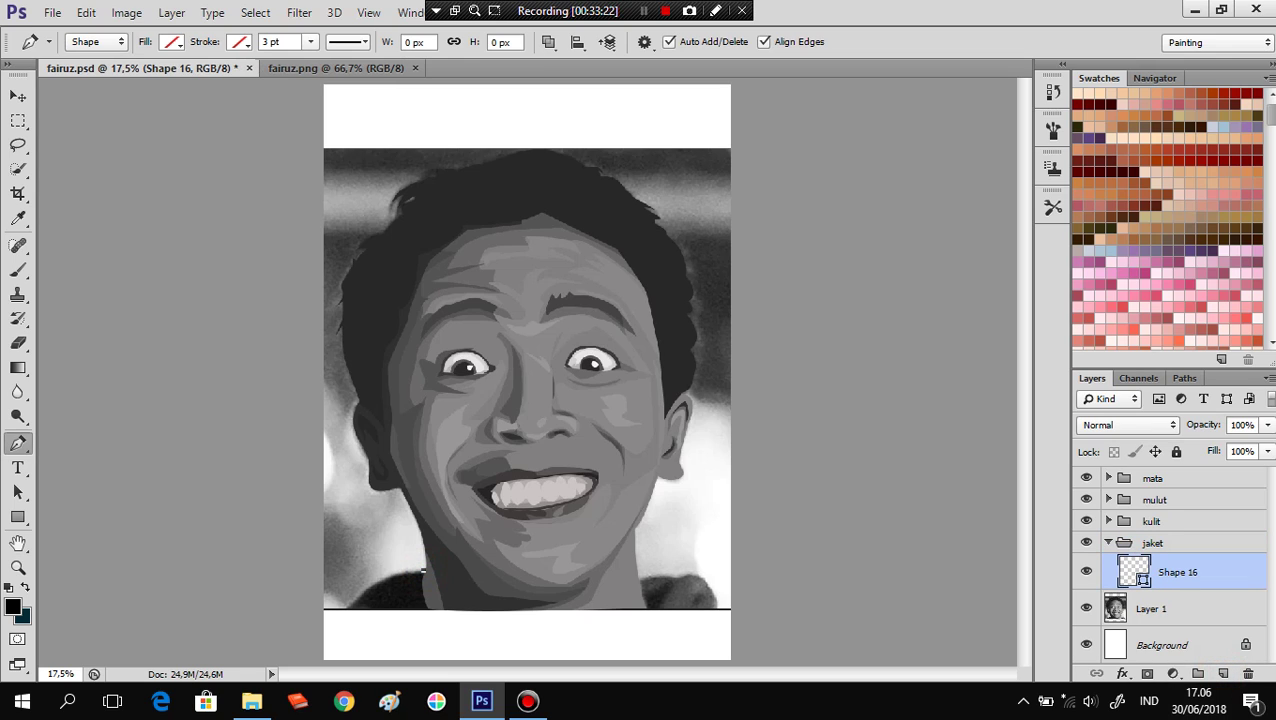
left_click_drag(360, 596, 348, 618)
left_click(342, 608)
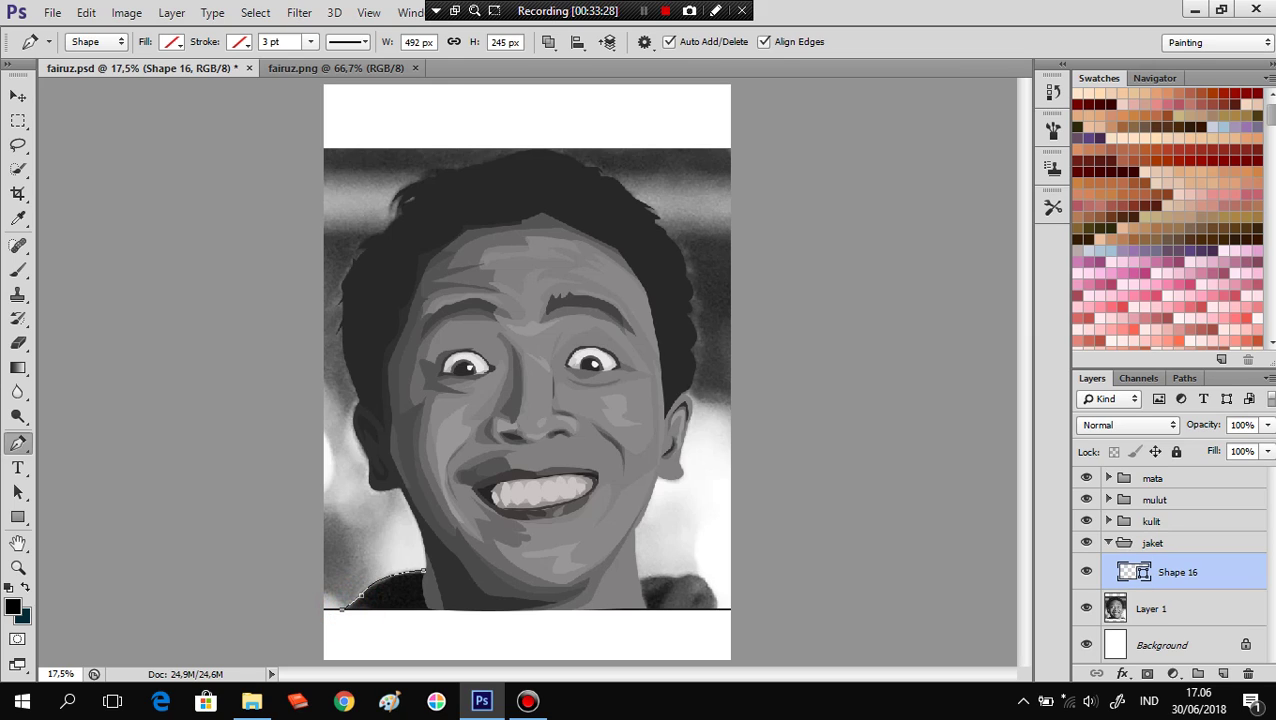
left_click(650, 608)
left_click(716, 611)
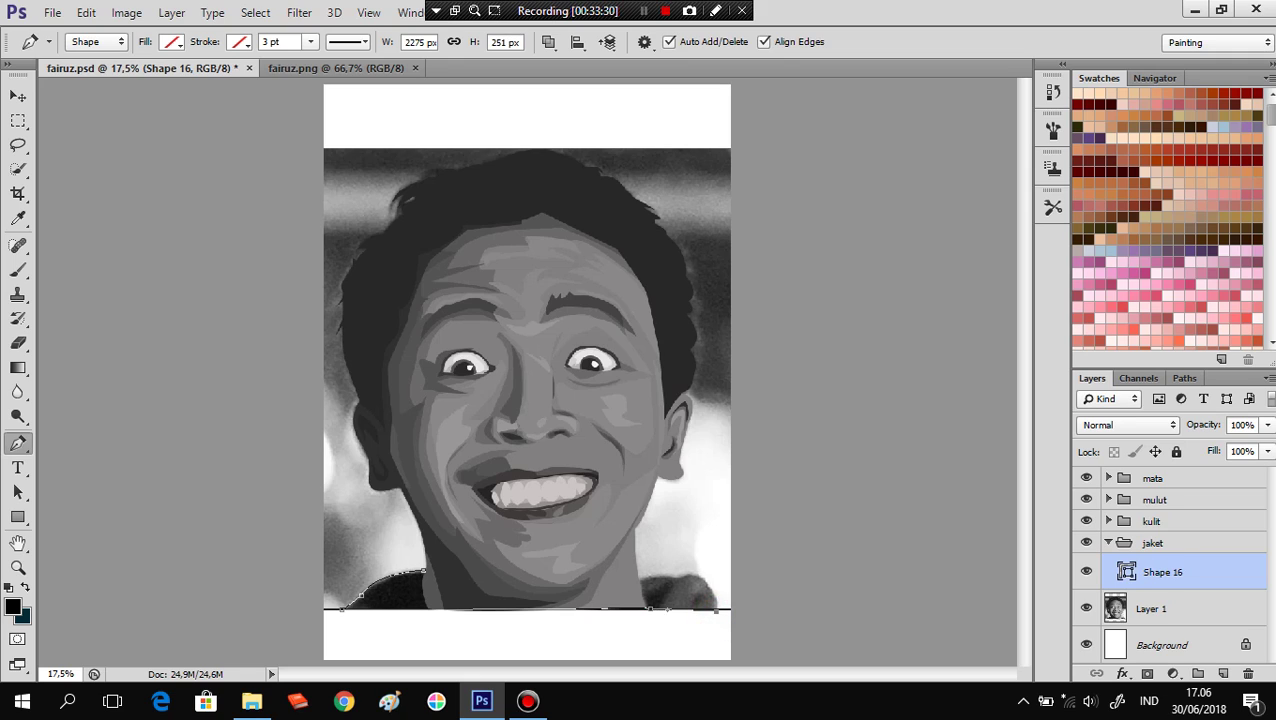
left_click_drag(689, 577, 717, 582)
left_click(676, 580)
left_click_drag(637, 582, 627, 591)
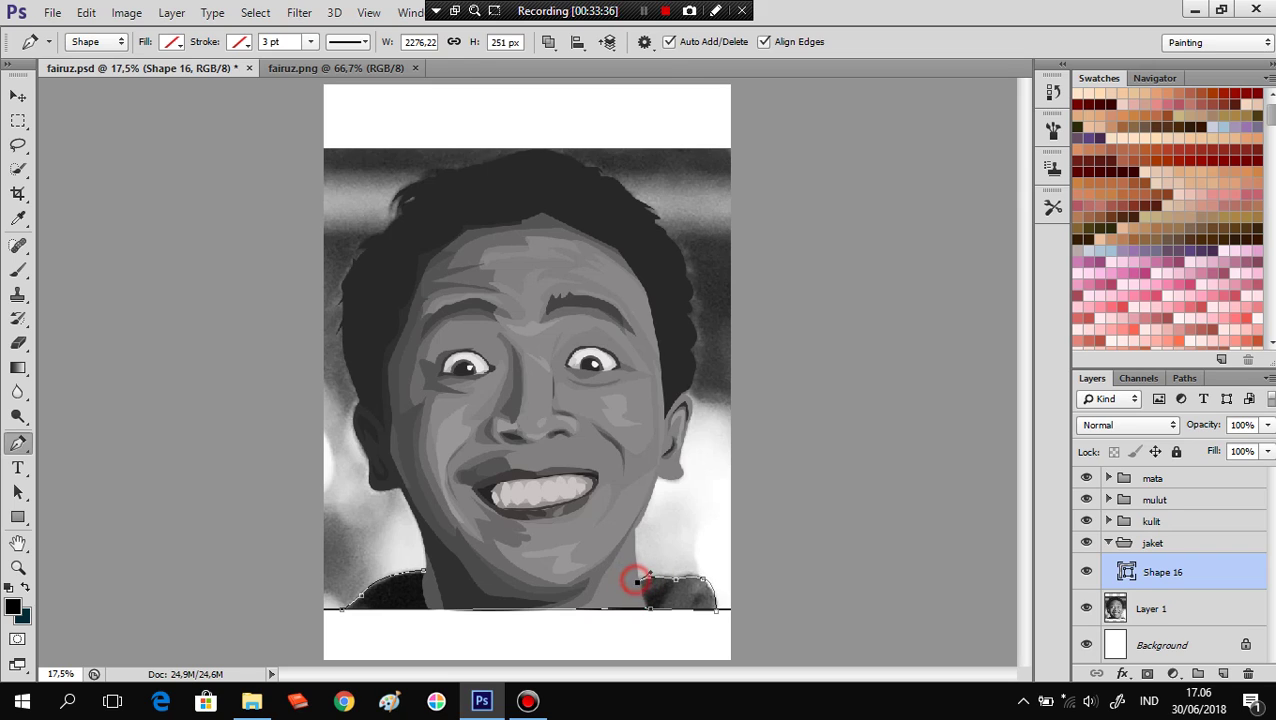
left_click(425, 568)
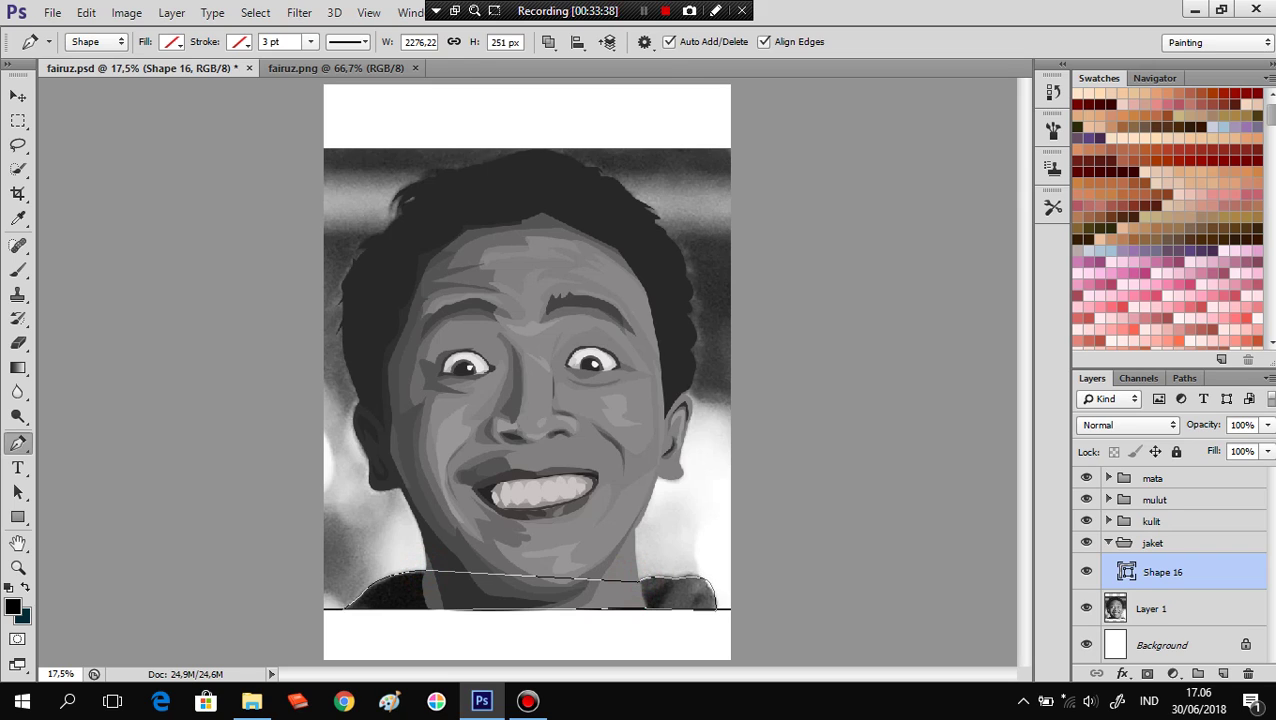
left_click(171, 41)
left_click(129, 78)
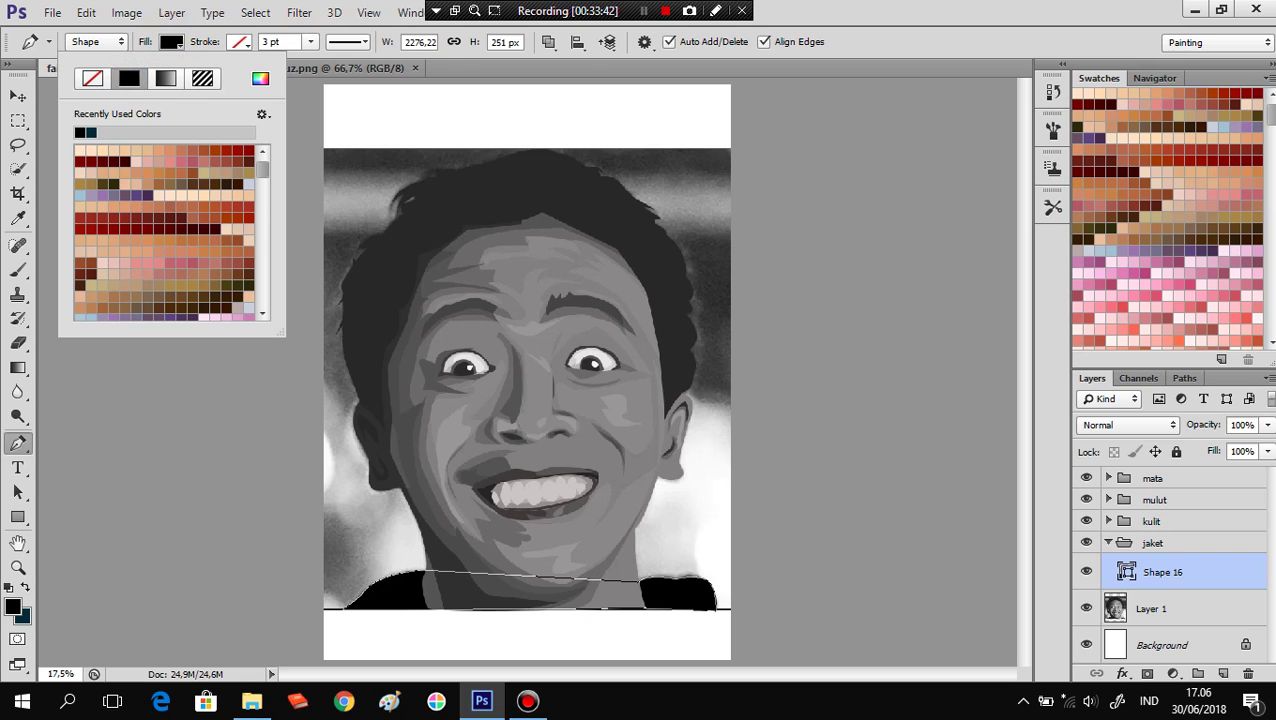
Add Layer 2 as a clipping mask on the jacket shape, then hide the jacket.
left_click(1222, 673)
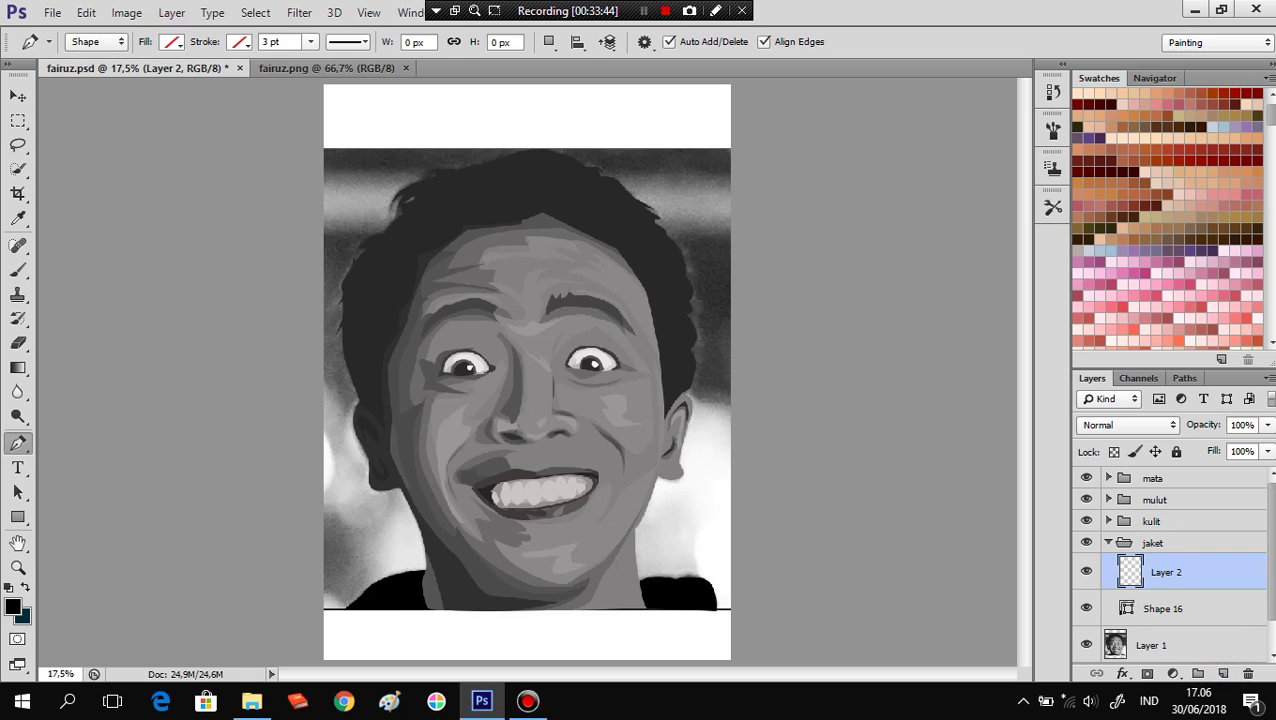
right_click(1166, 572)
left_click(800, 326)
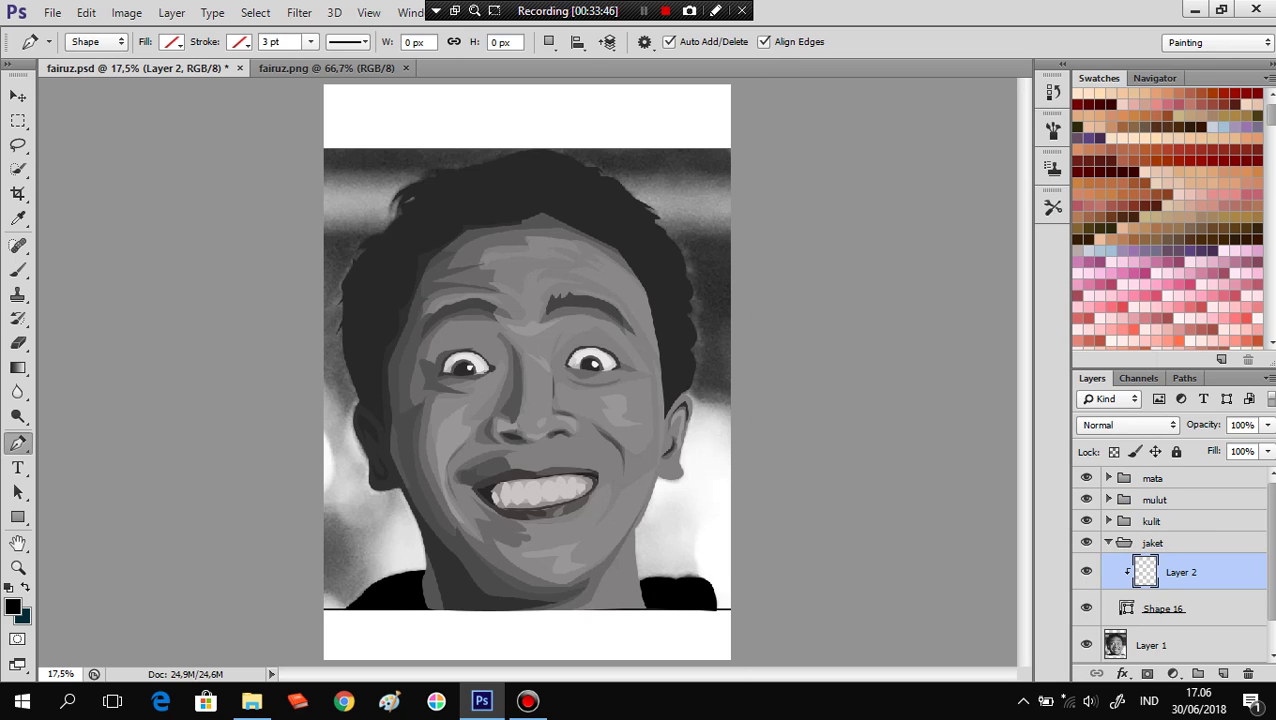
left_click(1086, 608)
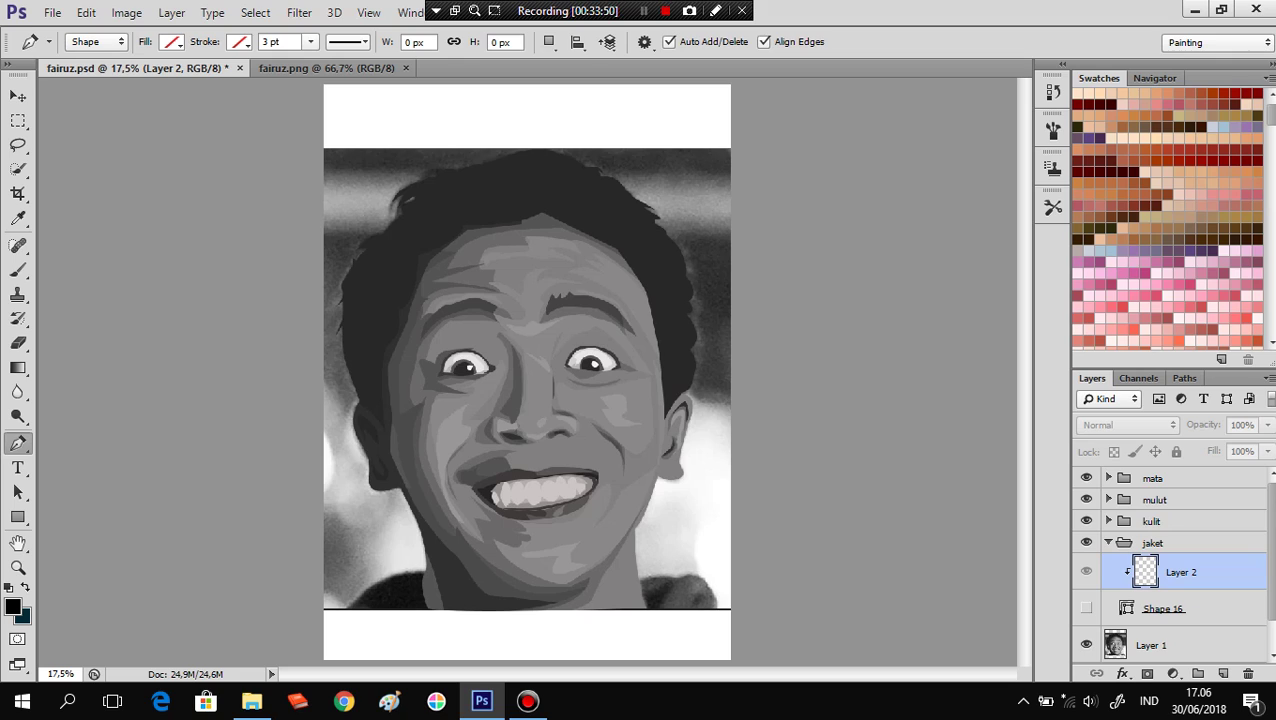
Draw a small jacket detail shape at the lower left.
left_click(382, 582)
left_click(364, 600)
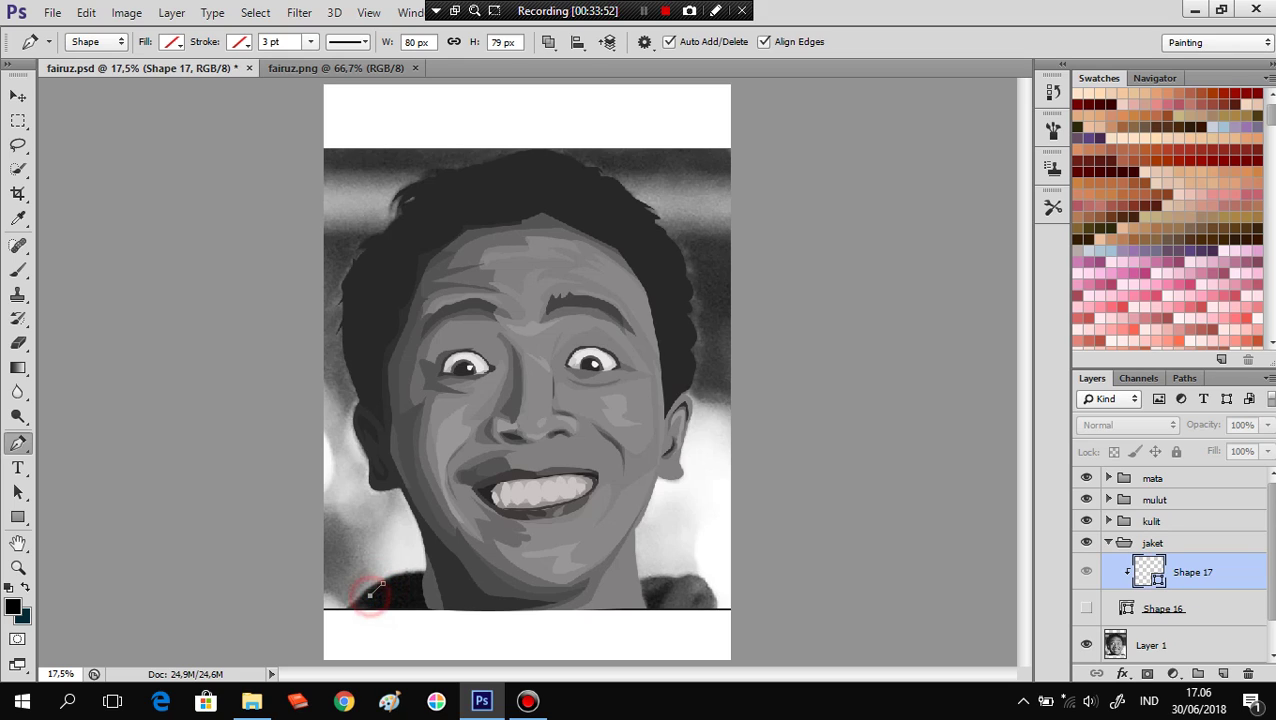
left_click(382, 602)
left_click(372, 608)
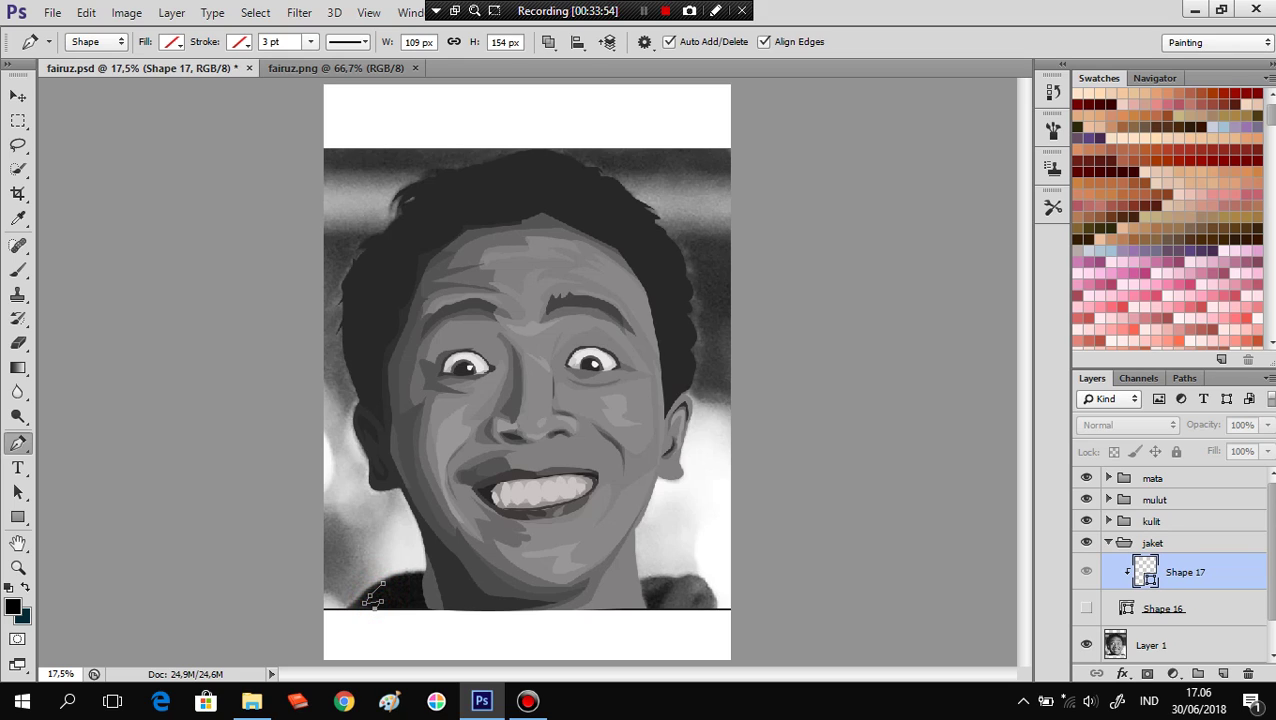
left_click(346, 610)
left_click_drag(380, 583, 358, 598)
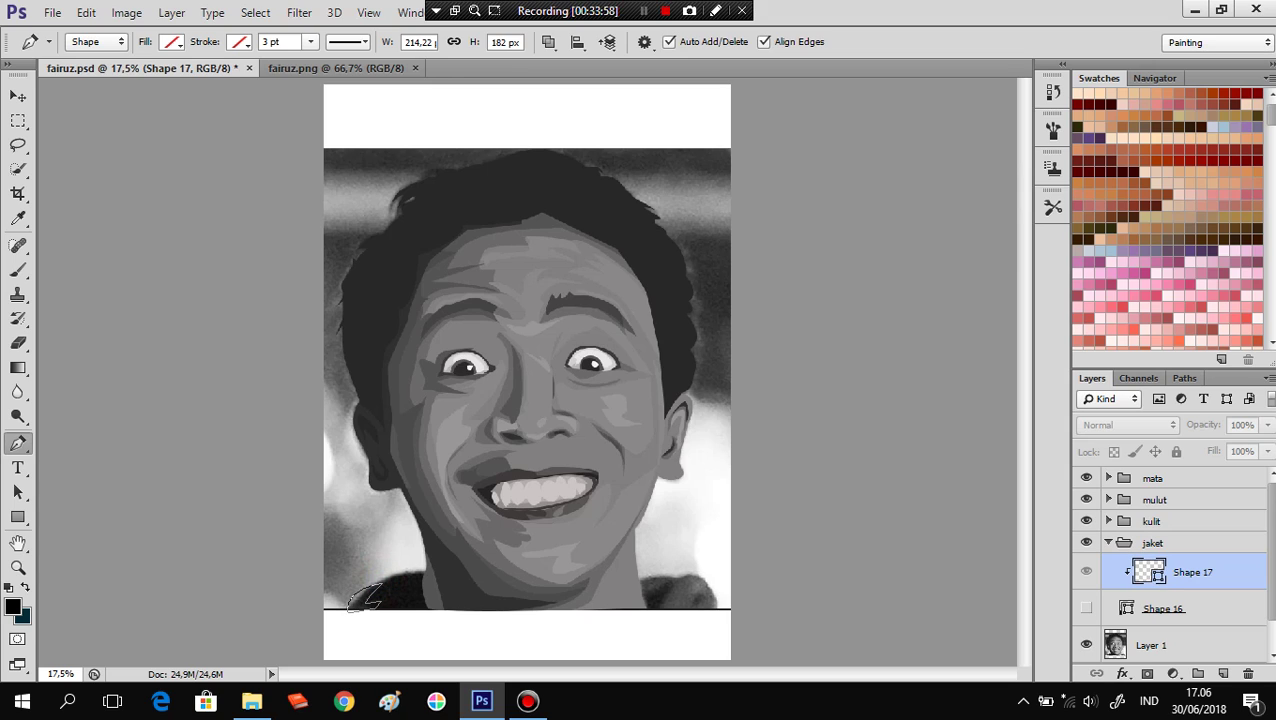
Draw a jacket detail shape over the right shoulder, then unhide the black jacket.
left_click(642, 594)
left_click(652, 591)
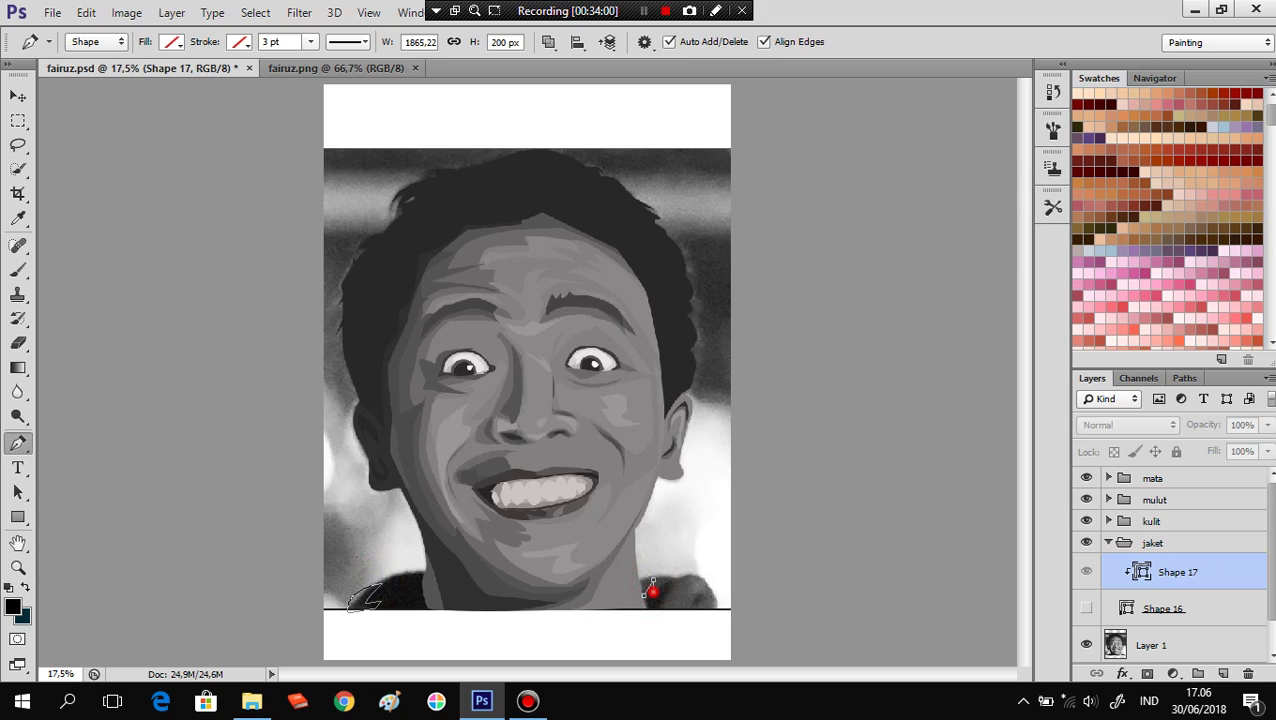
left_click_drag(652, 591, 683, 579)
left_click(660, 615)
left_click(690, 615)
left_click(703, 597)
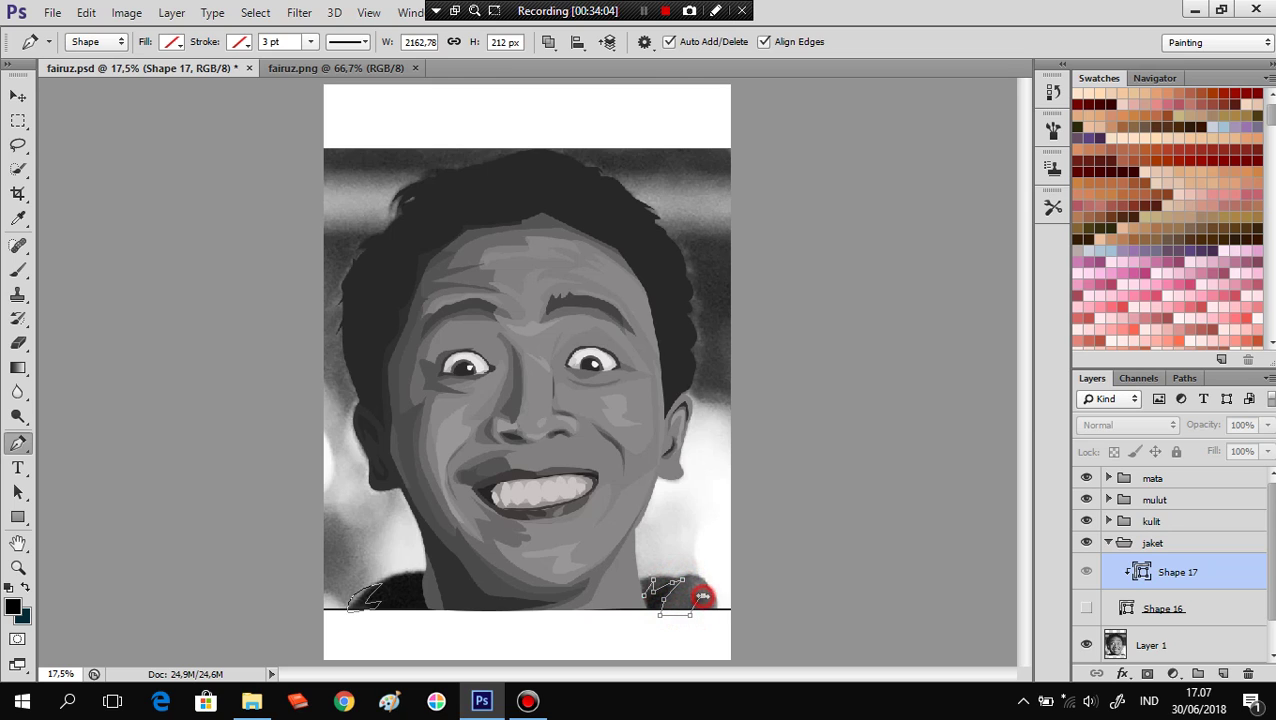
left_click(703, 596)
left_click(717, 611)
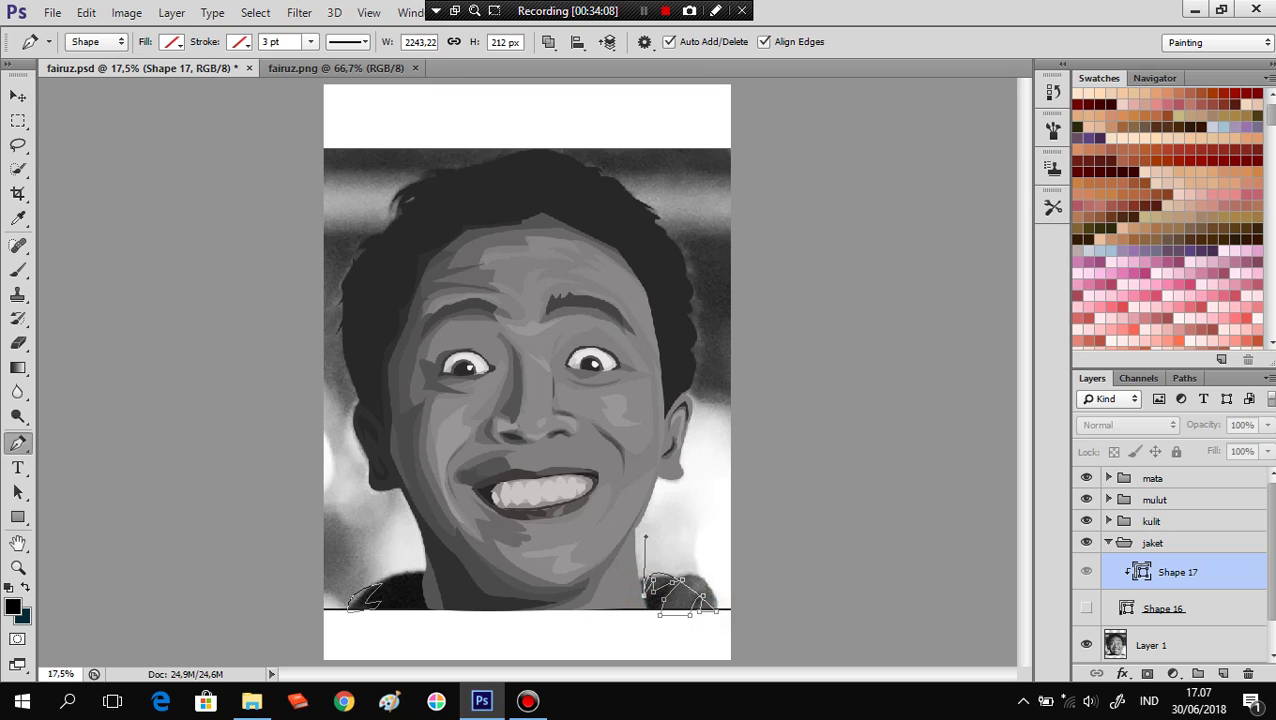
left_click(699, 567)
left_click_drag(699, 567, 728, 568)
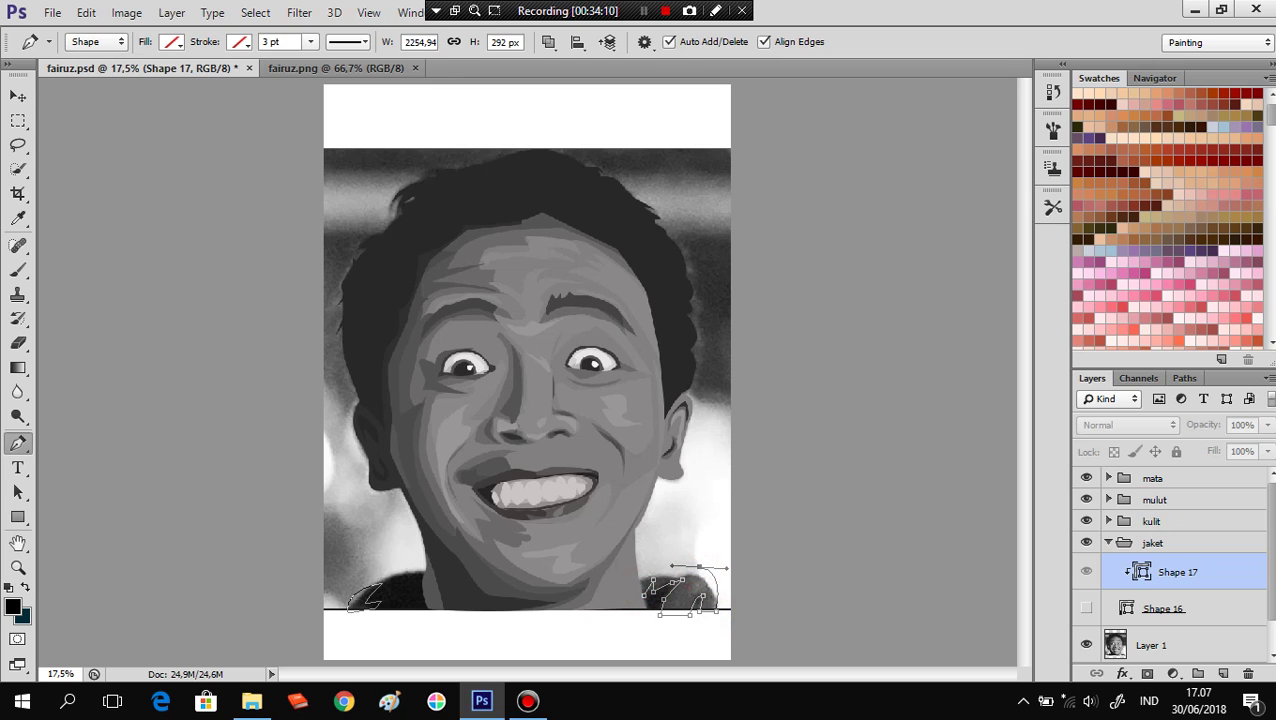
left_click_drag(641, 590, 628, 560)
left_click(1087, 607)
Set the Shape 17 detail fill to very dark grey 181717.
double_click(1142, 571)
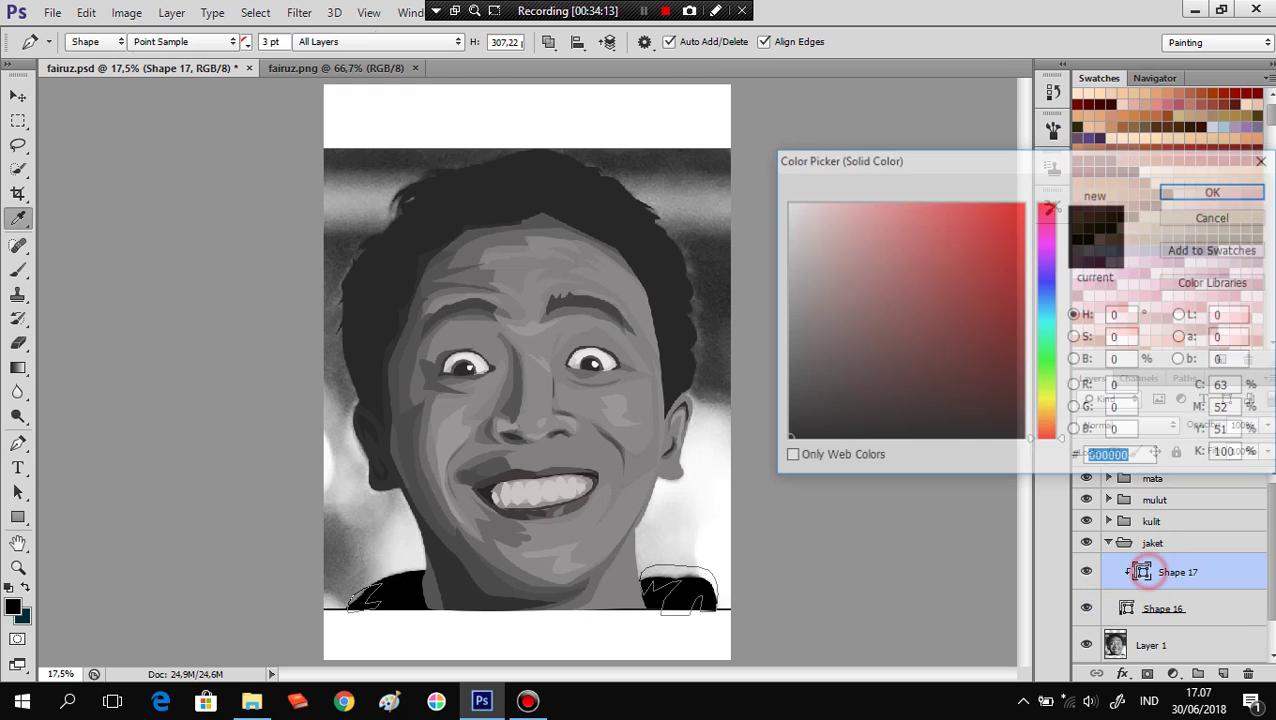
left_click(651, 597)
left_click(795, 418)
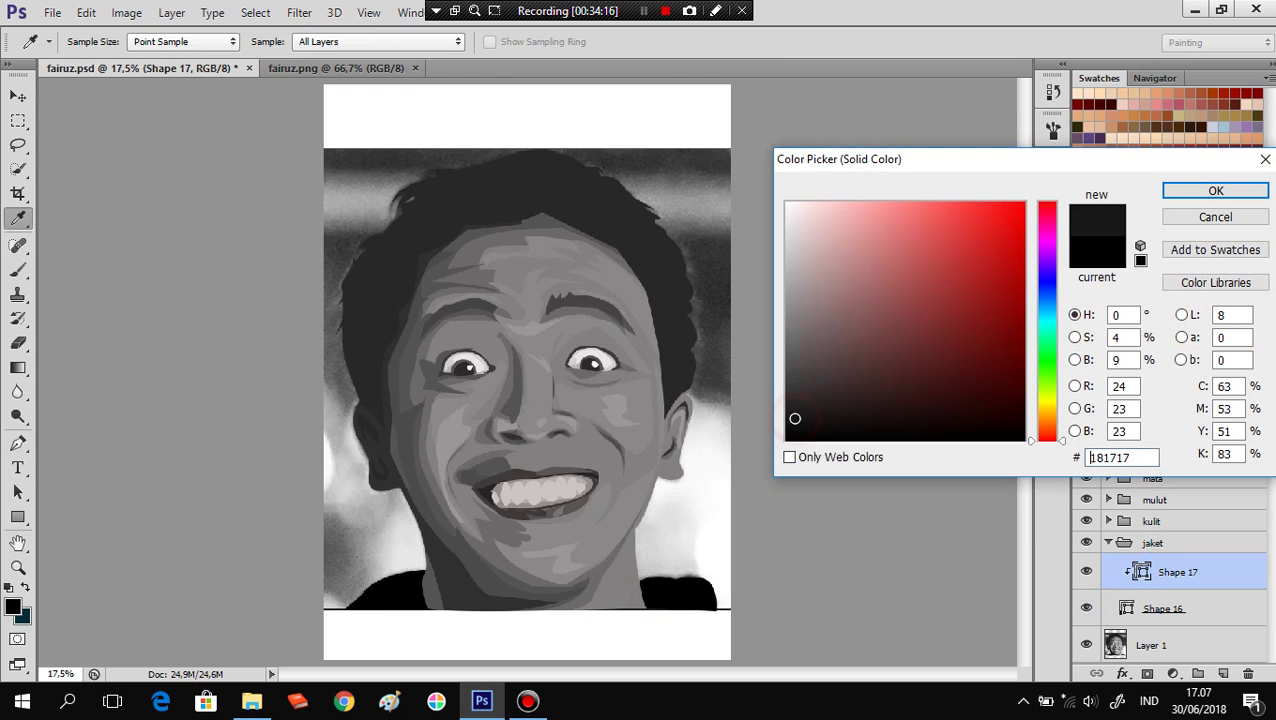
left_click(792, 408)
left_click(1160, 189)
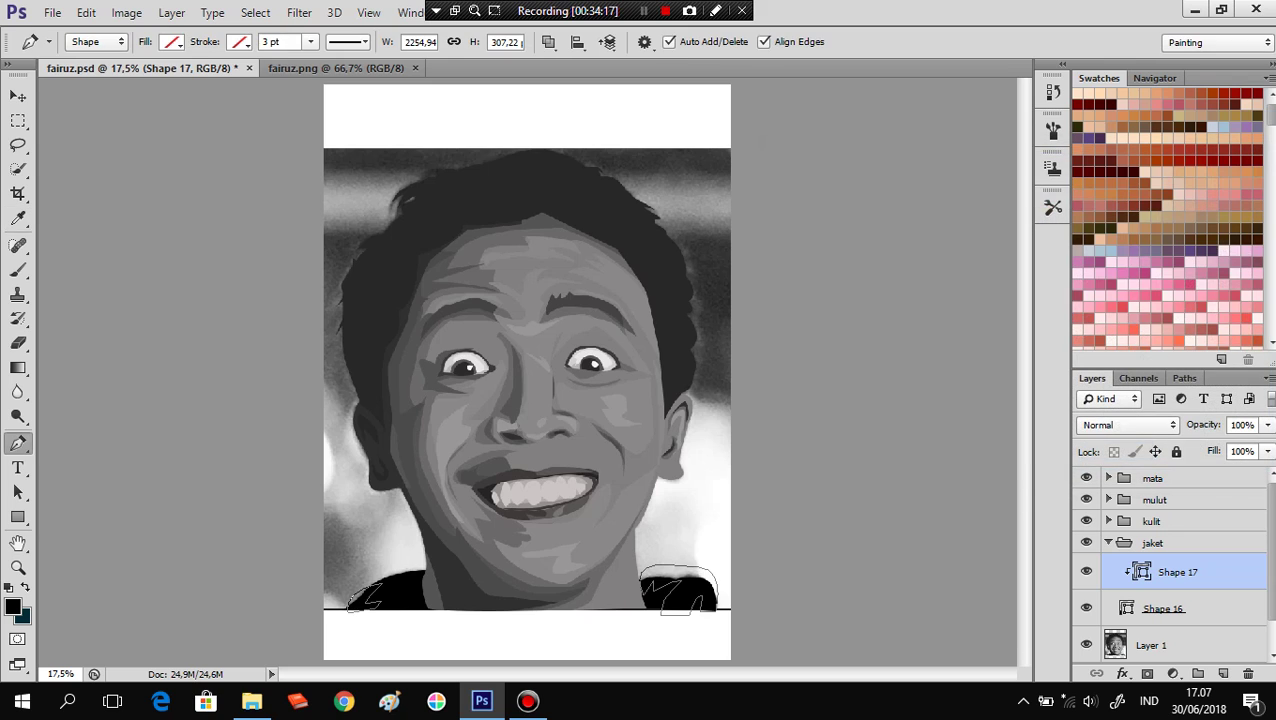
left_click(170, 41)
left_click(129, 78)
key("Return")
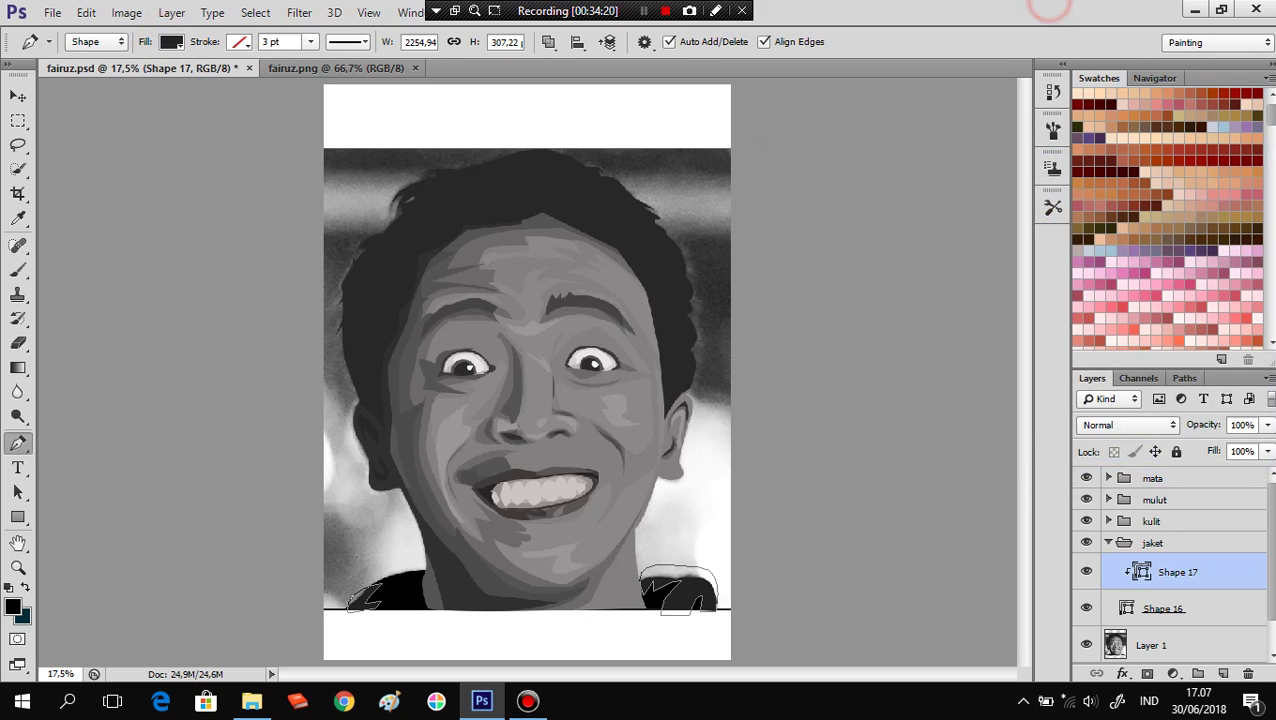
left_click(1200, 543)
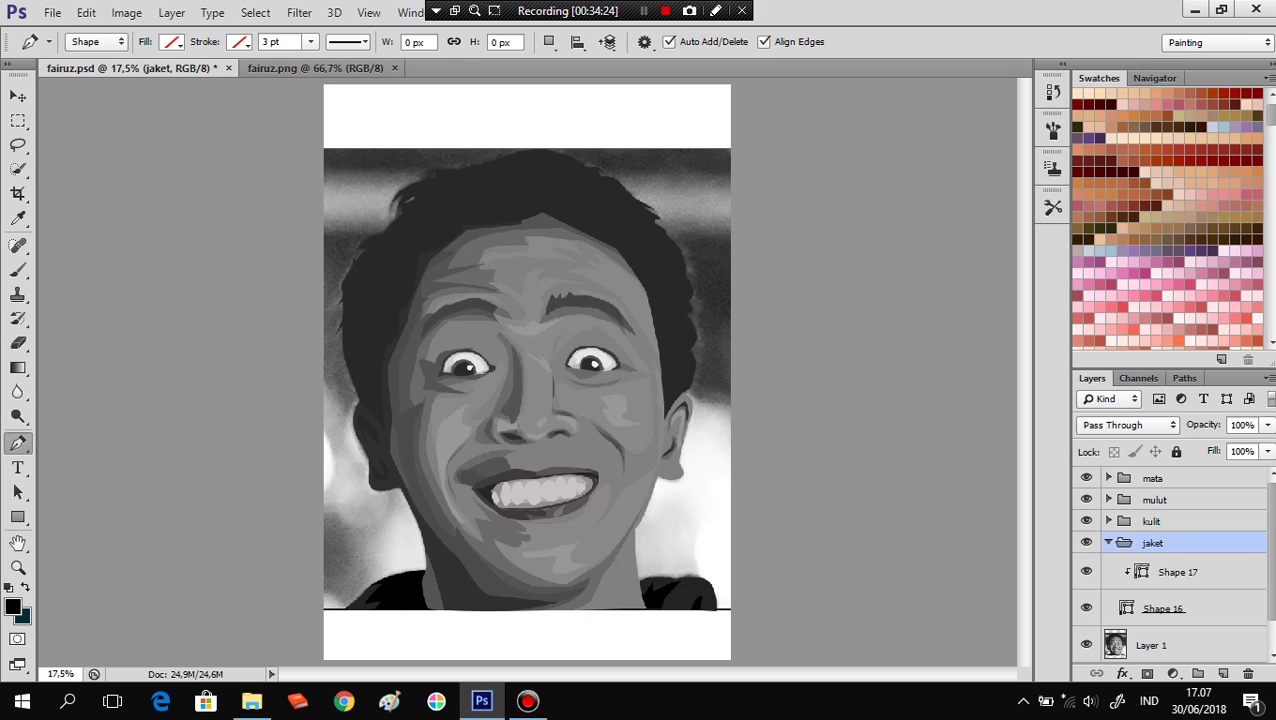
Change Shape 16's jacket fill to near-black #111111.
left_click(1127, 608)
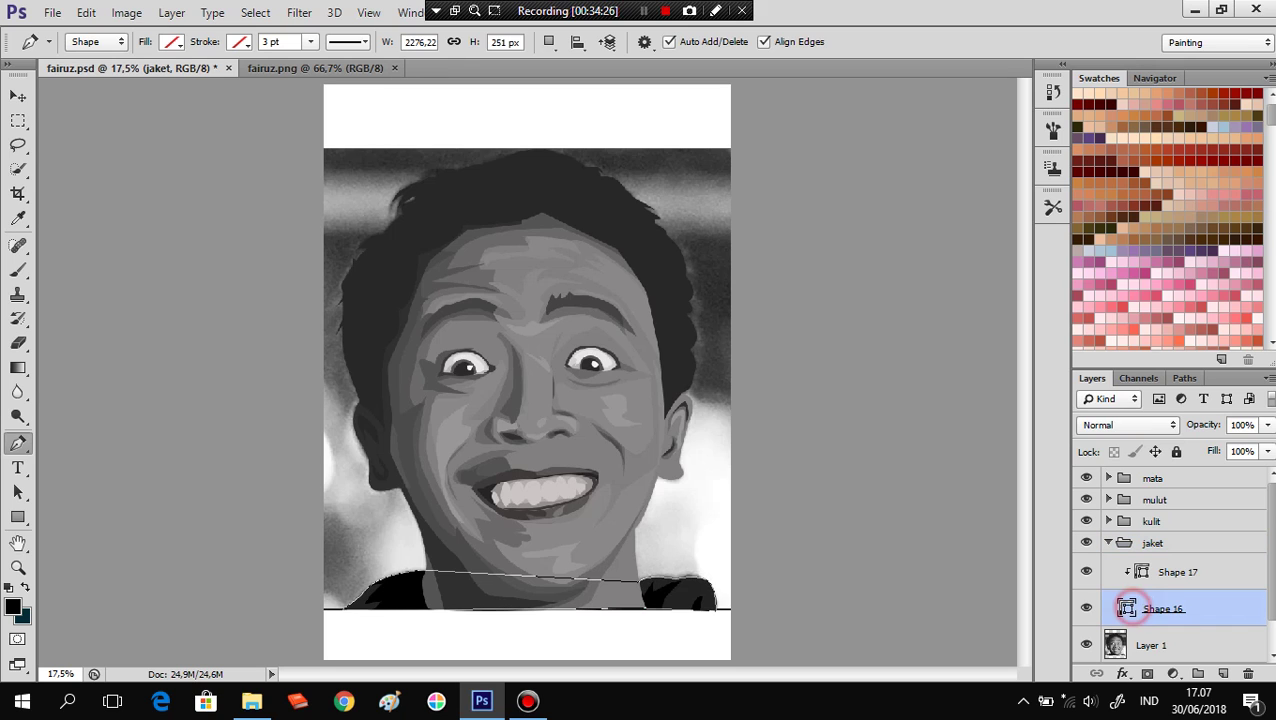
double_click(1127, 608)
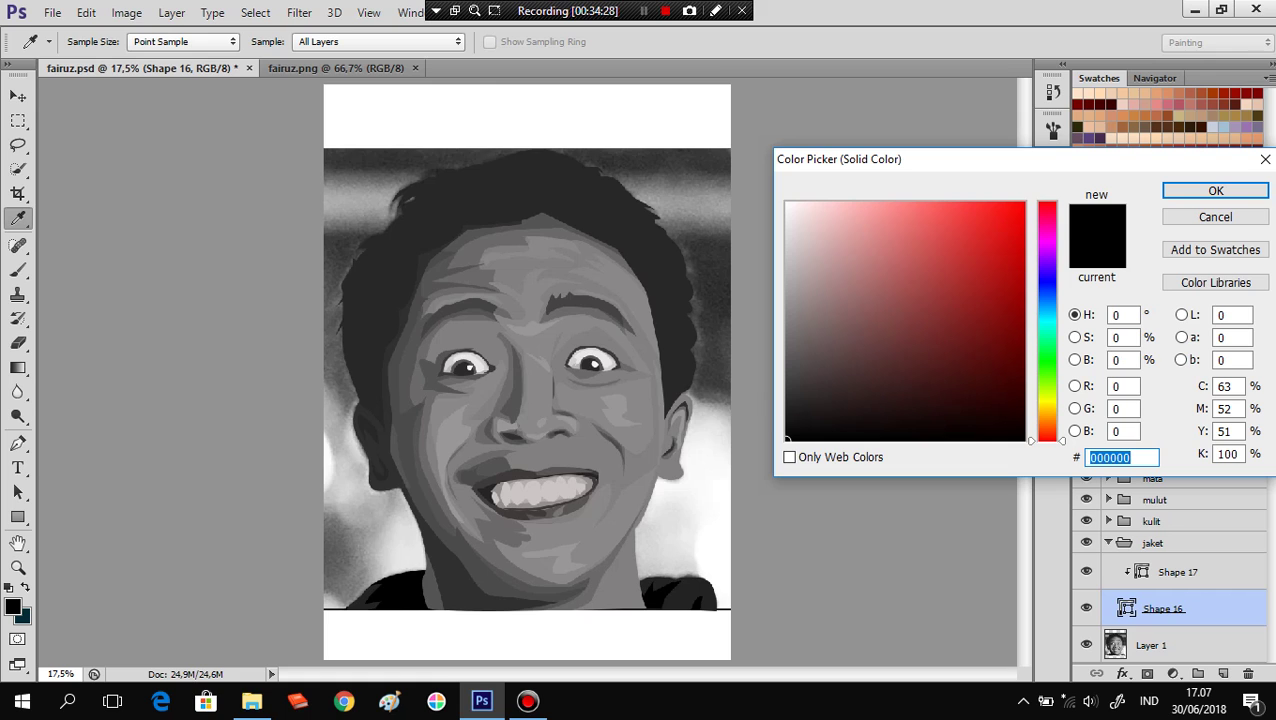
left_click(788, 426)
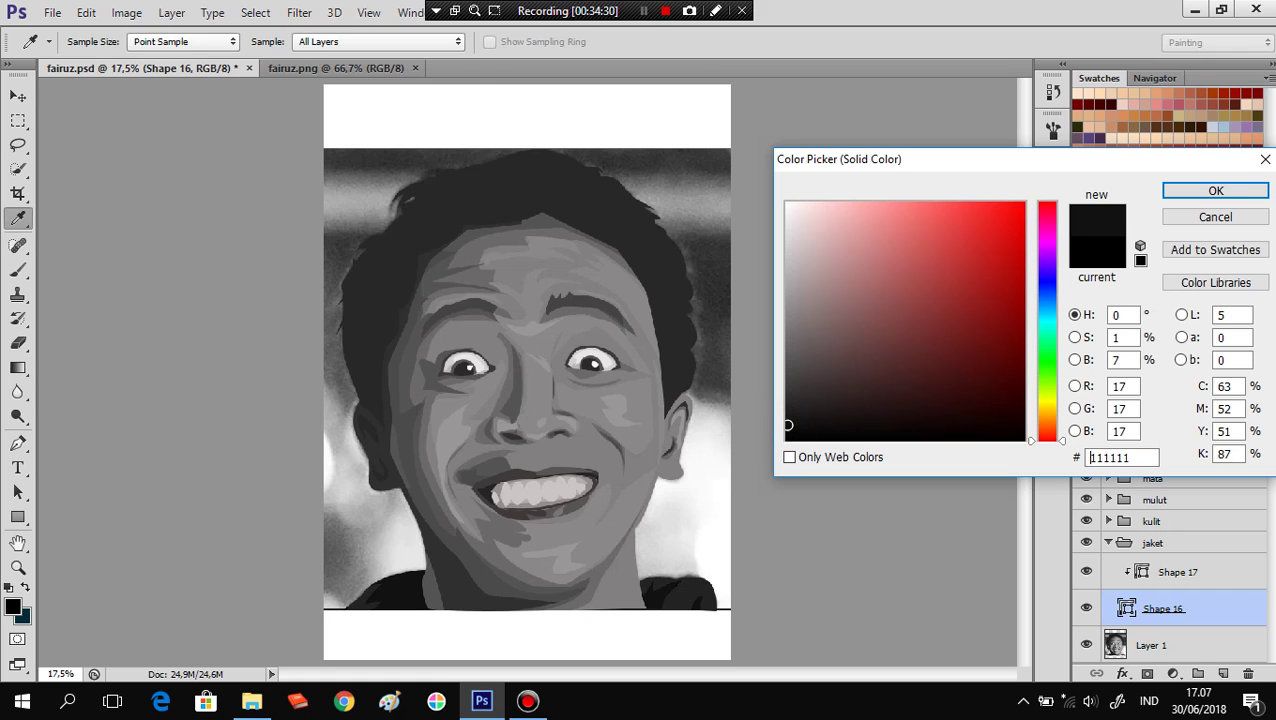
left_click(1215, 190)
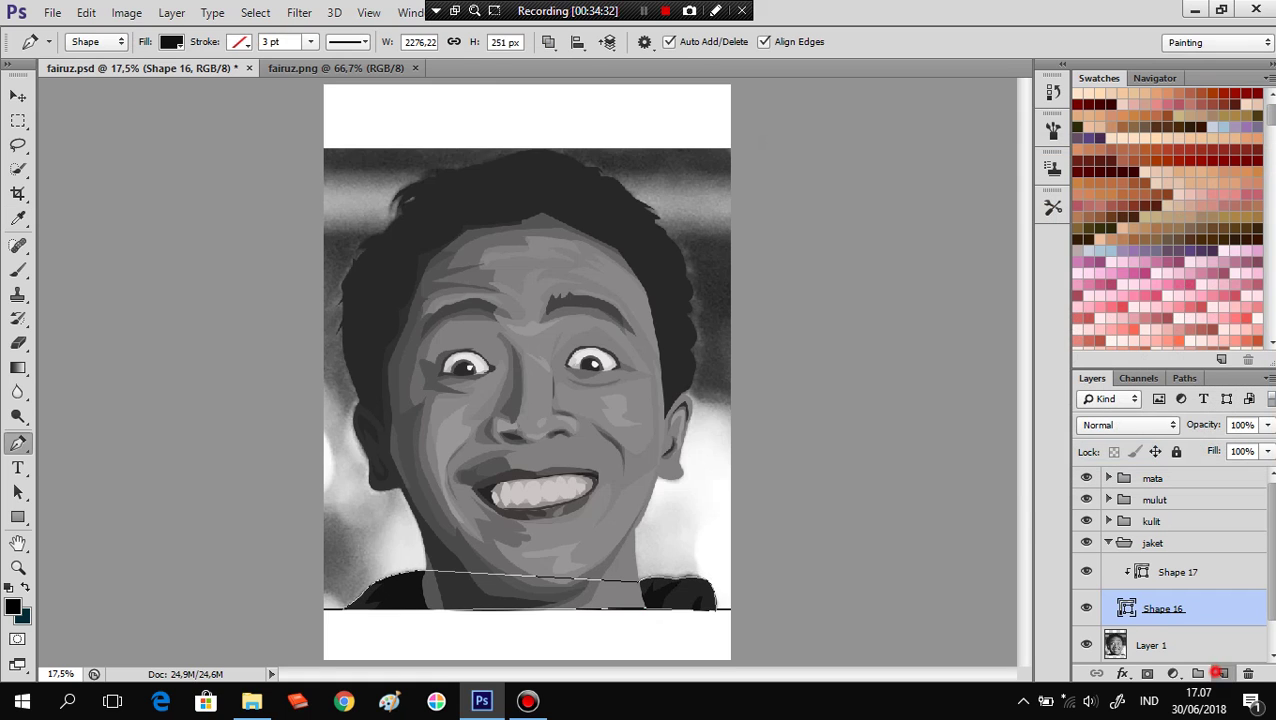
Draw a black Pen-tool shape, Shape 18, beside the neck on the left of the jacket.
left_click(1222, 673)
scroll(450, 595, "up", 1)
mouse_move(411, 566)
left_mouse_down()
mouse_move(381, 584)
mouse_move(424, 617)
left_mouse_up()
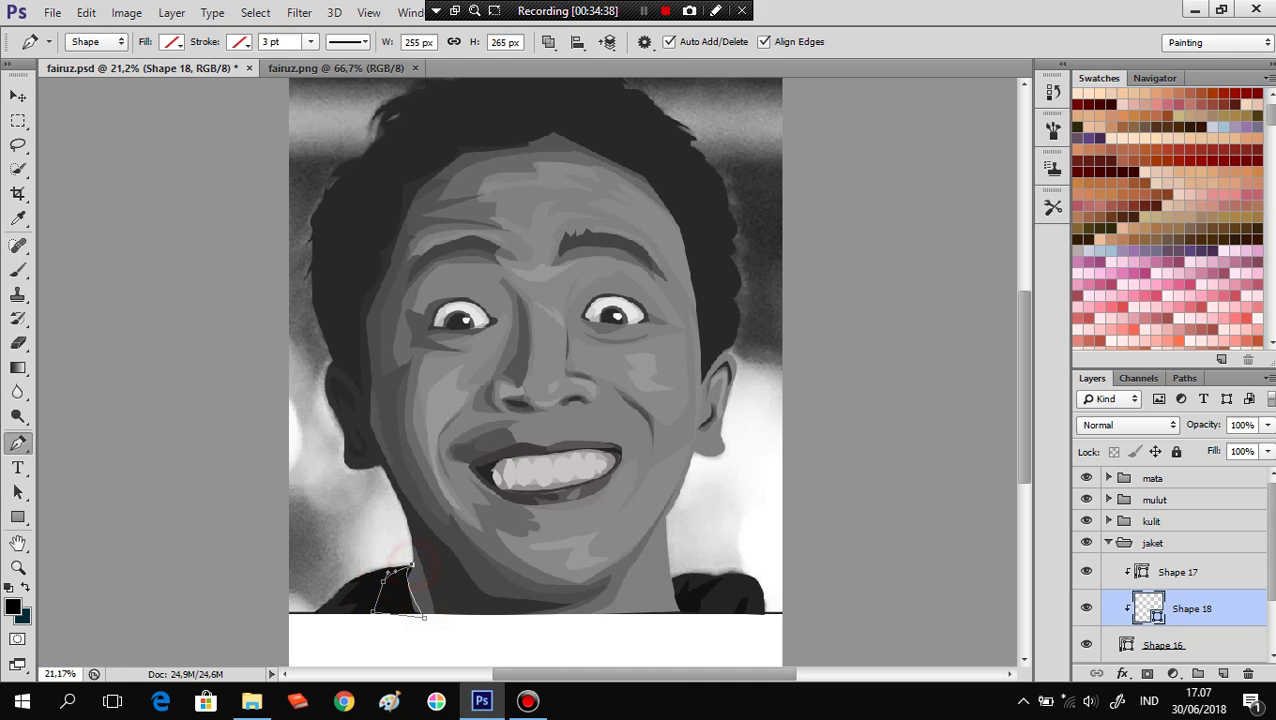
left_click(411, 566)
left_click(171, 41)
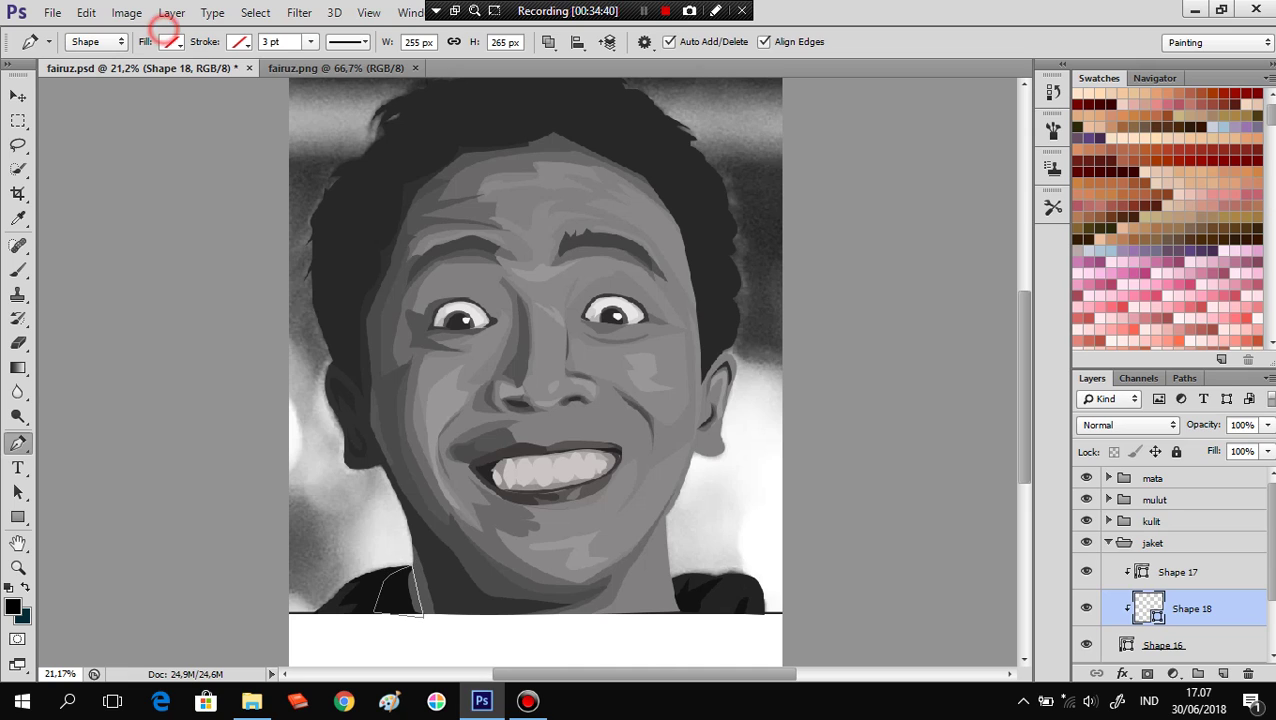
left_click(129, 78)
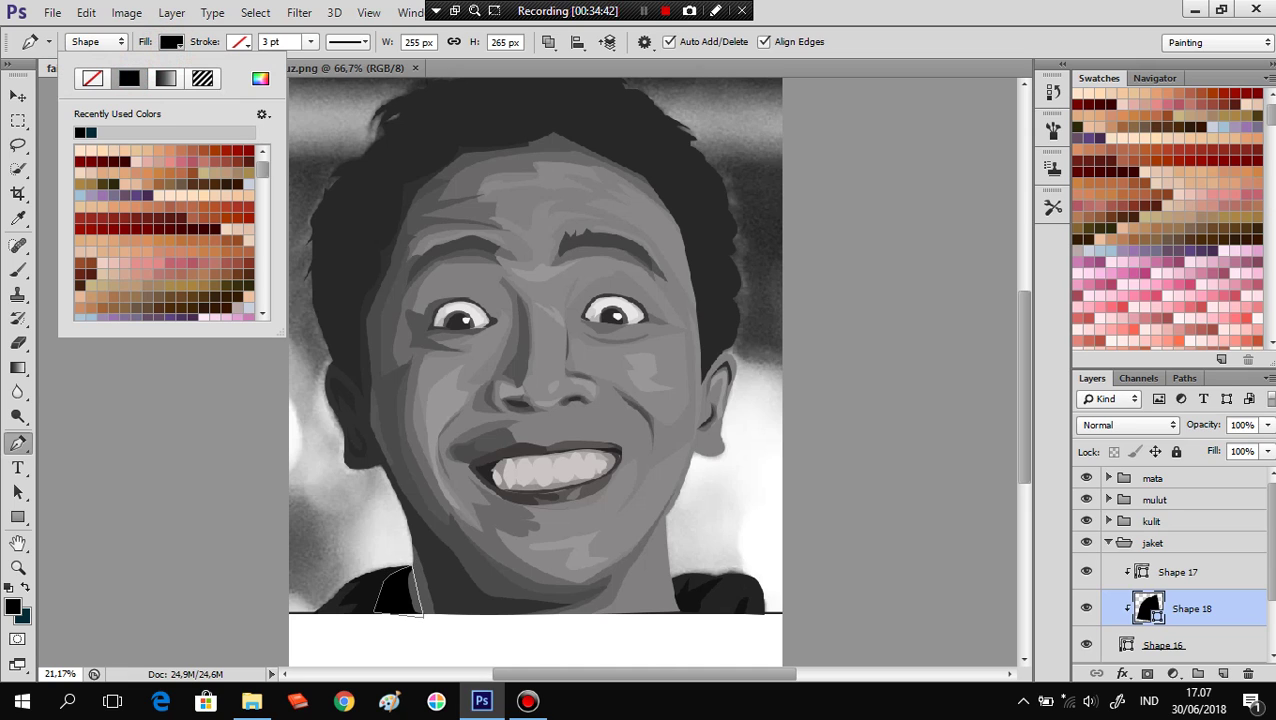
left_click(1178, 542)
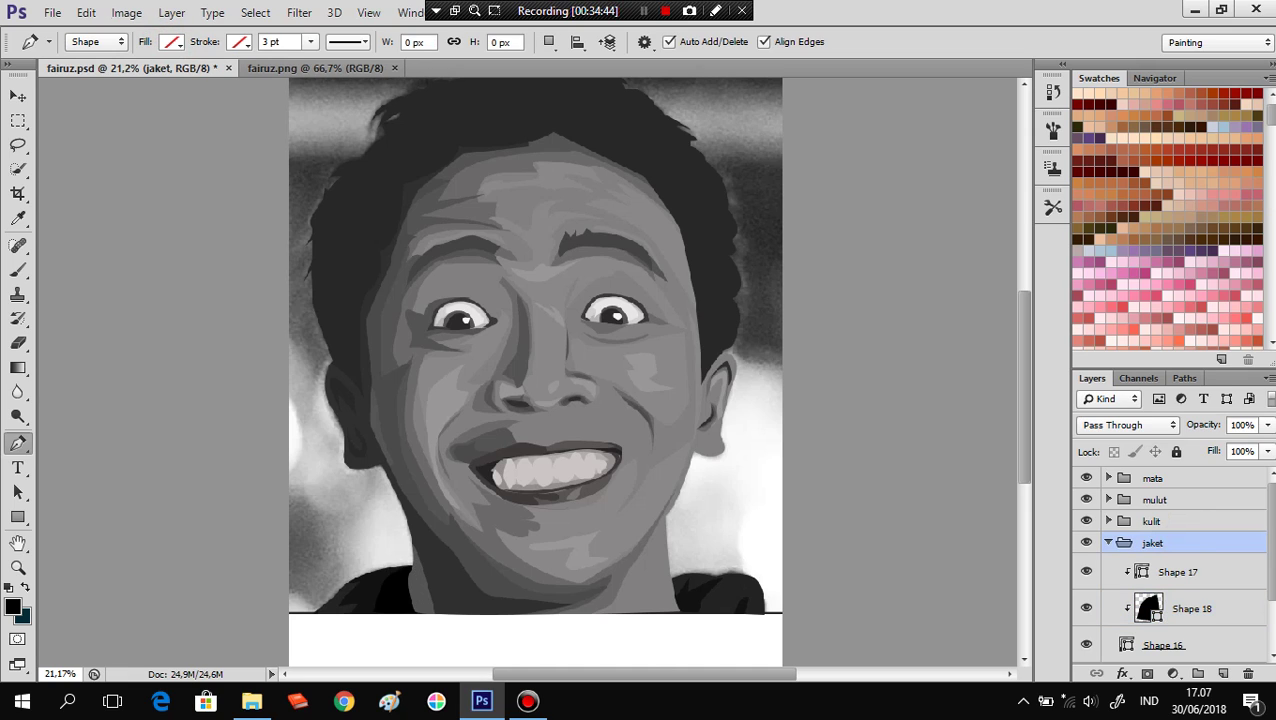
scroll(490, 590, "down", 1)
scroll(527, 372, "down", 1)
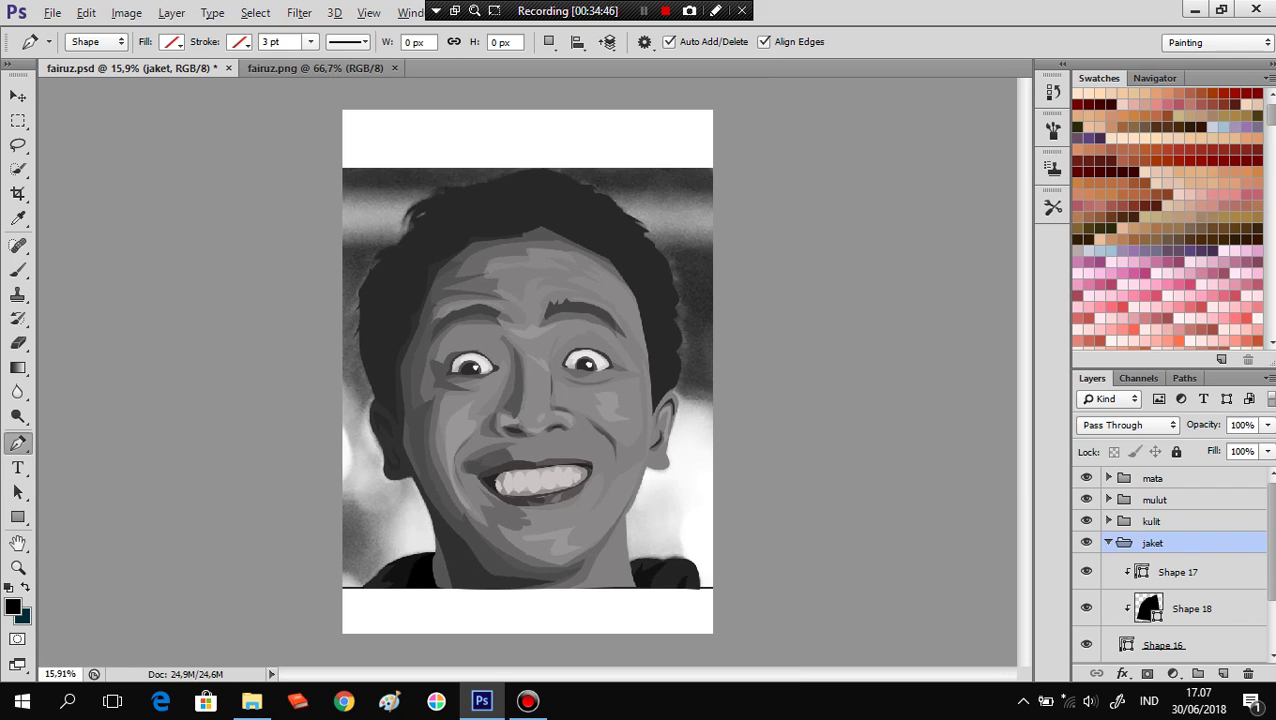
Add a curved second piece to Shape 18 along the right shoulder.
left_click(1190, 608)
scroll(690, 524, "up", 4)
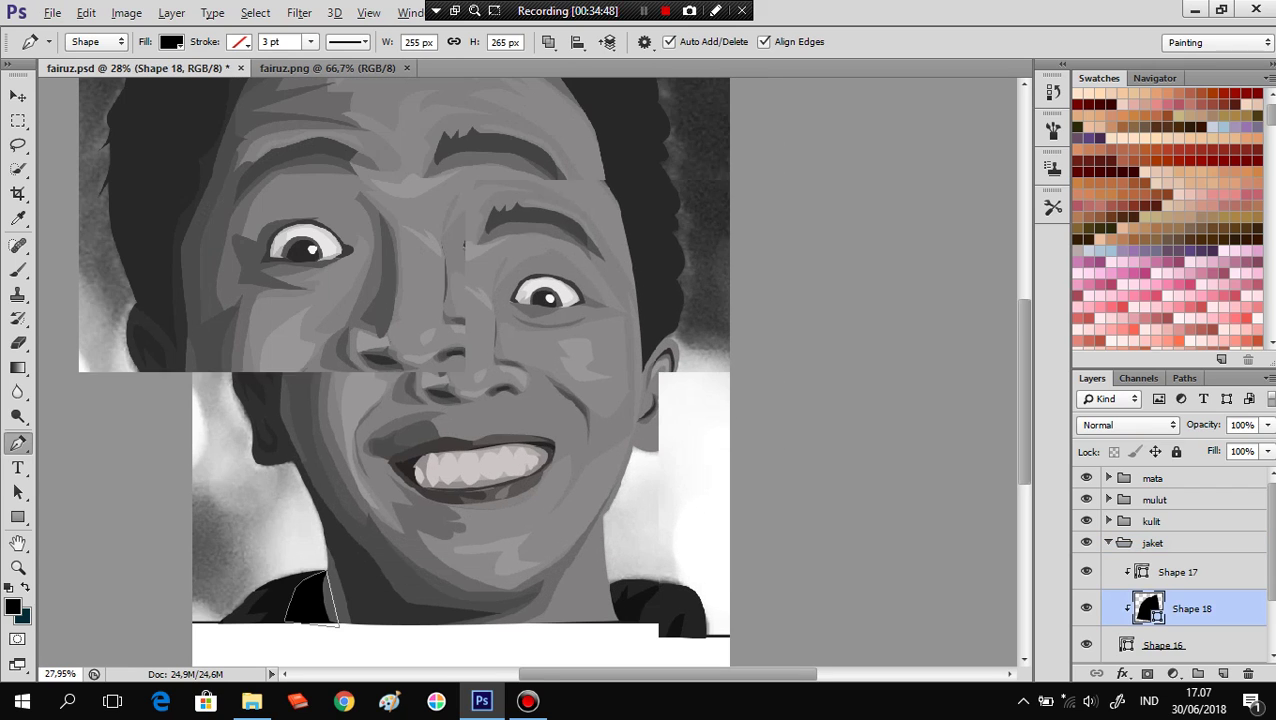
left_click(618, 634)
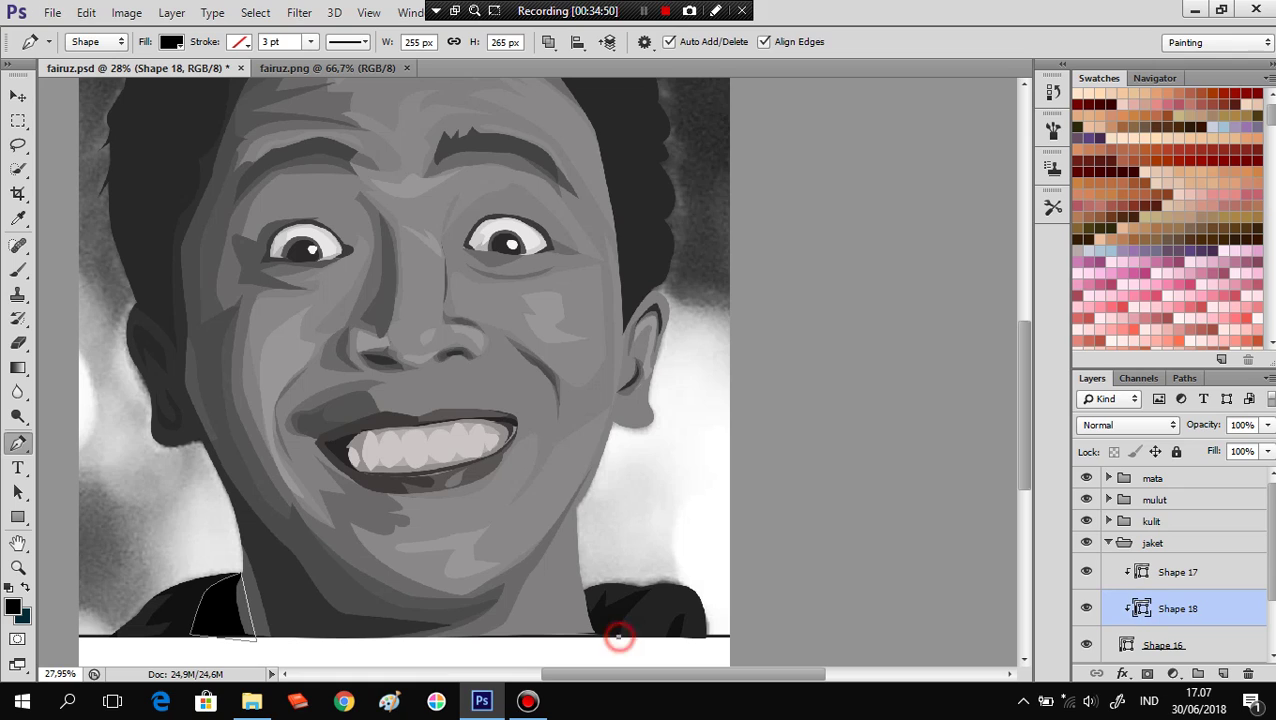
left_click_drag(651, 590, 668, 585)
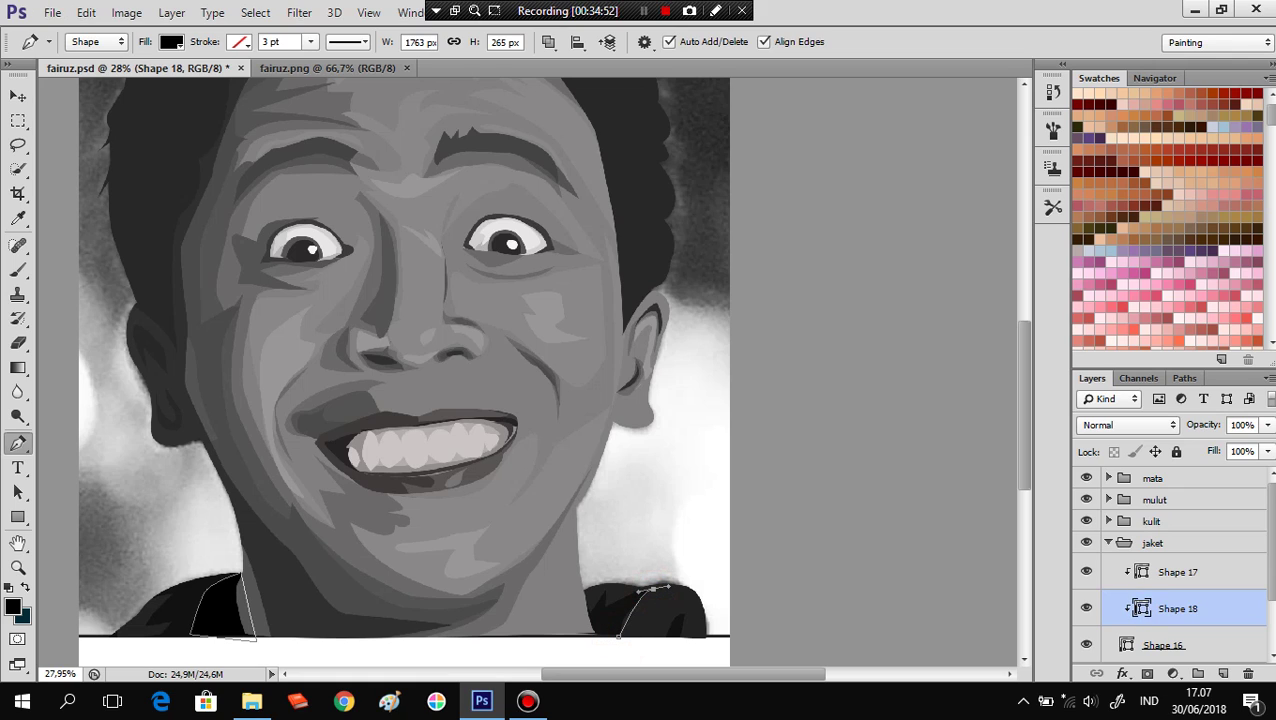
key("ctrl+z")
left_click_drag(651, 588, 678, 577)
scroll(620, 648, "down", 2)
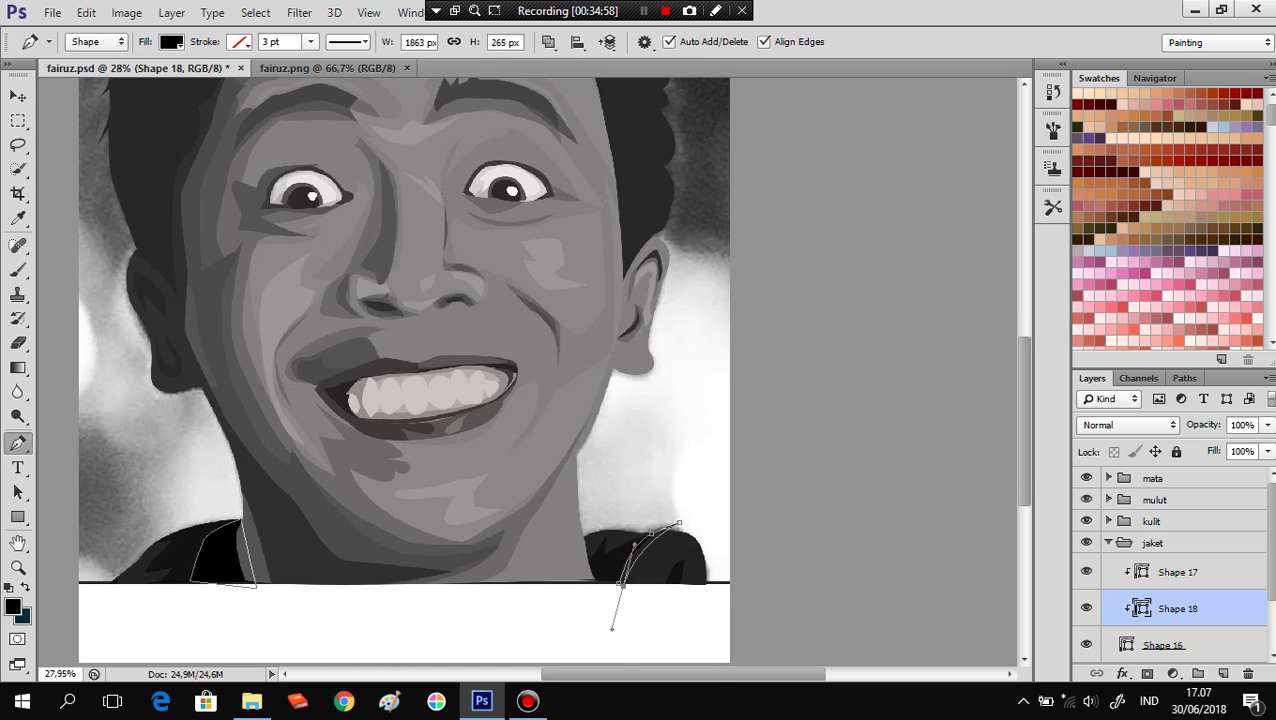
left_click(619, 582)
Save fairuz.psd and move Shape 18 above Shape 17 in the jaket group.
key("ctrl+s")
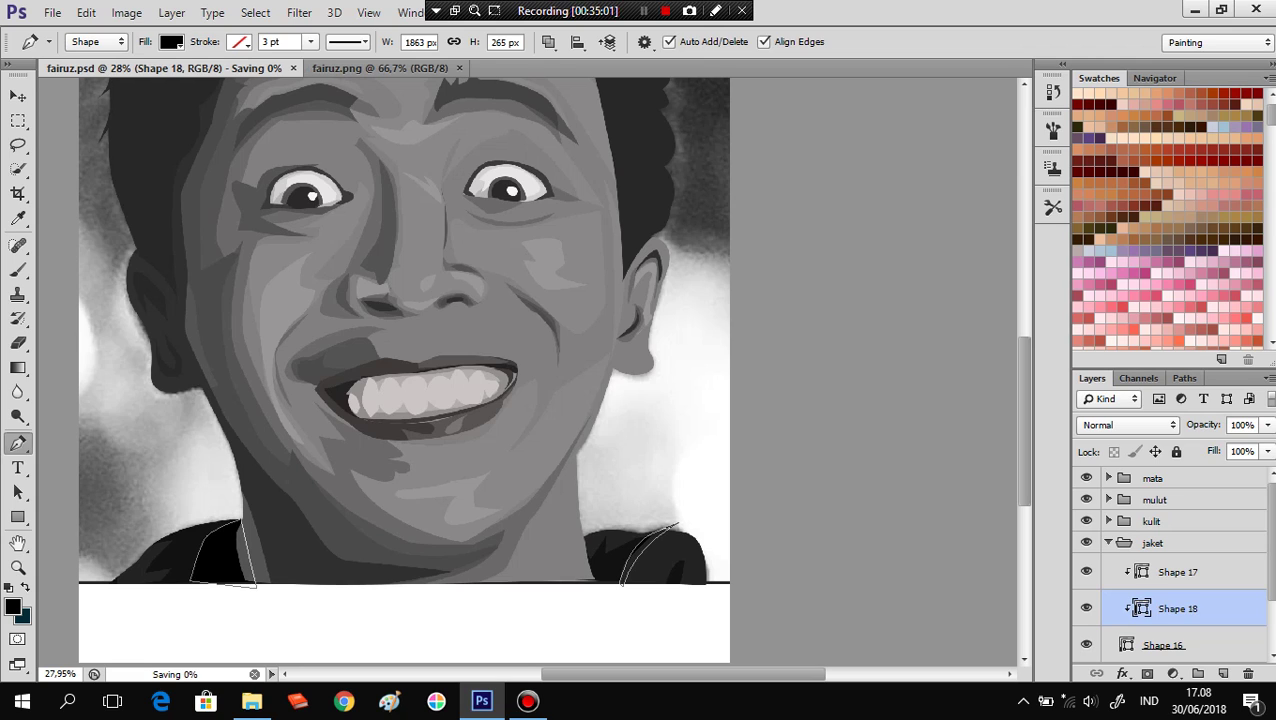
left_click_drag(1165, 606, 1168, 562)
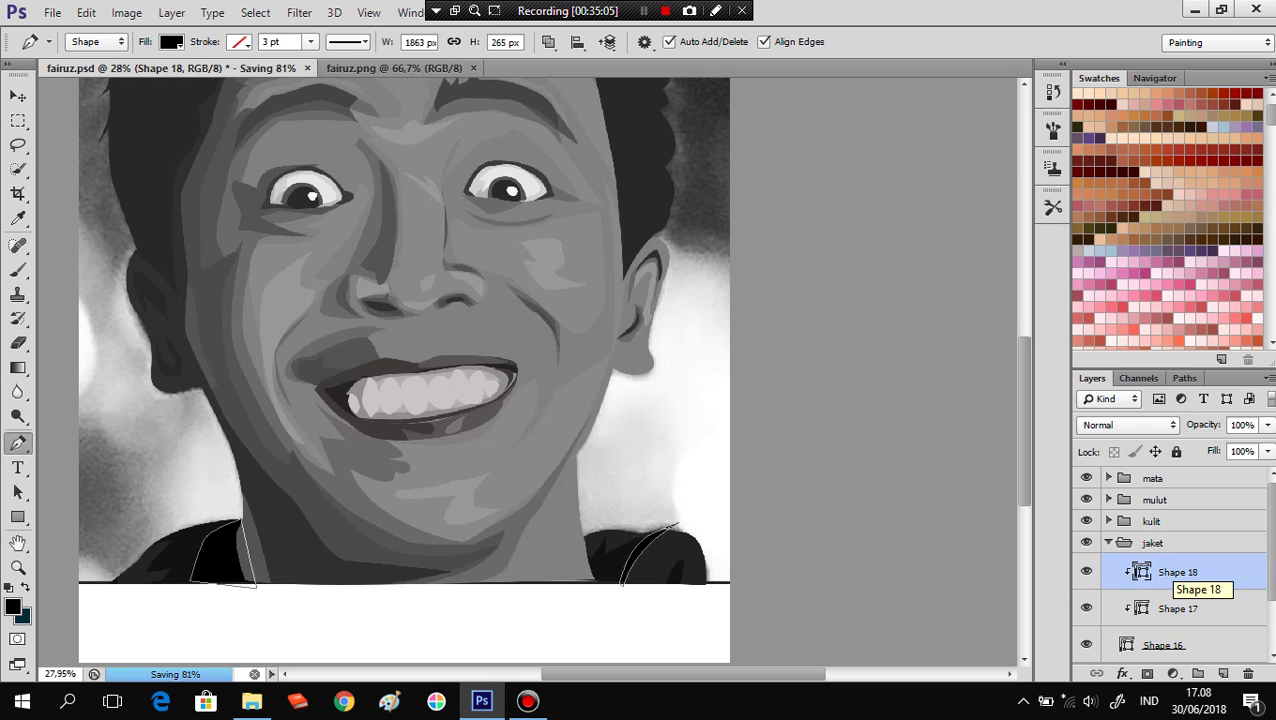
left_click(1175, 542)
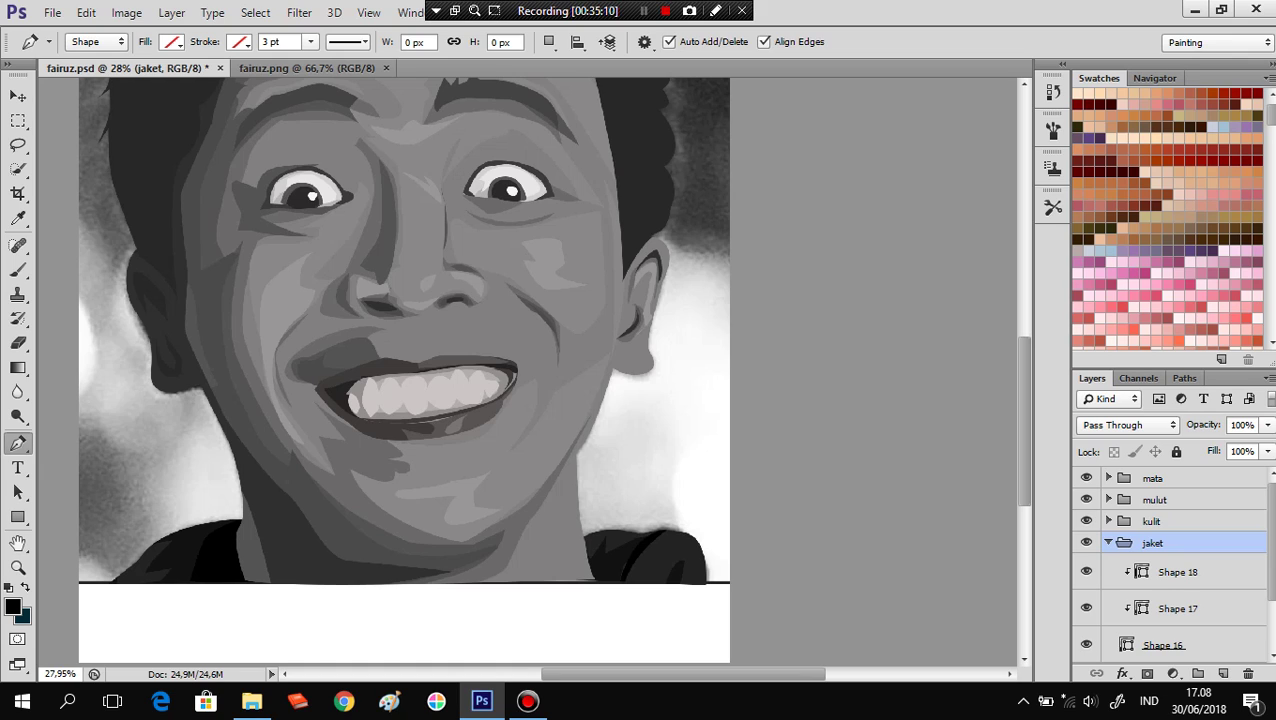
Add a thin extra piece to Shape 18 on the right side of the jacket.
left_click(1175, 572)
left_click(603, 534)
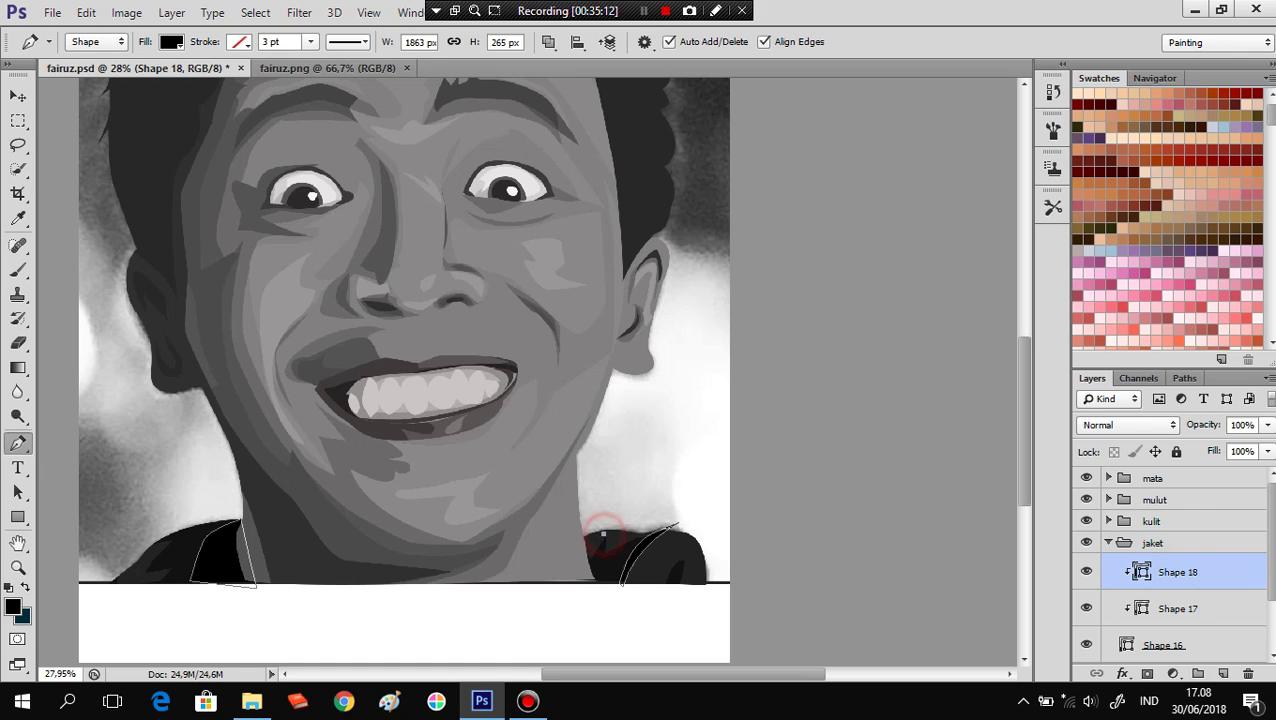
left_click(604, 572)
left_click(604, 534)
Save fairuz.psd and close the fairuz.png reference document.
left_click(1150, 478)
scroll(650, 413, "down", 2)
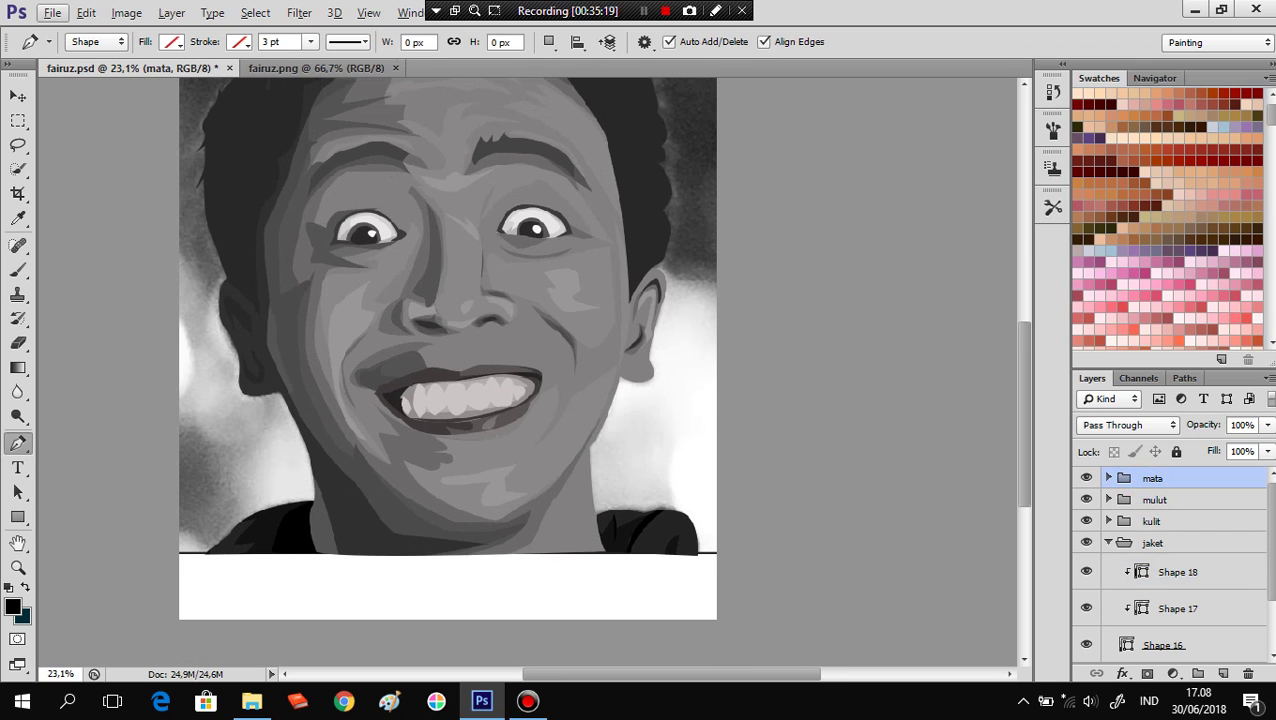
key("ctrl+s")
left_click(447, 68)
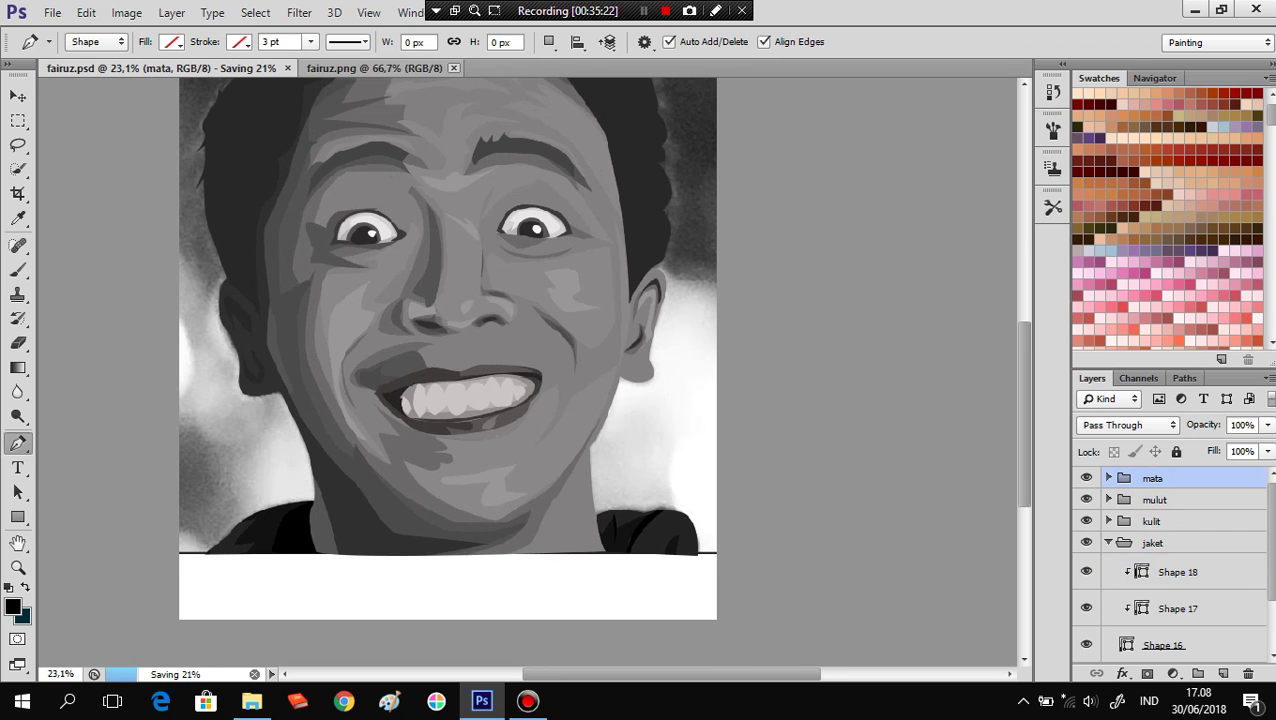
scroll(650, 413, "down", 3)
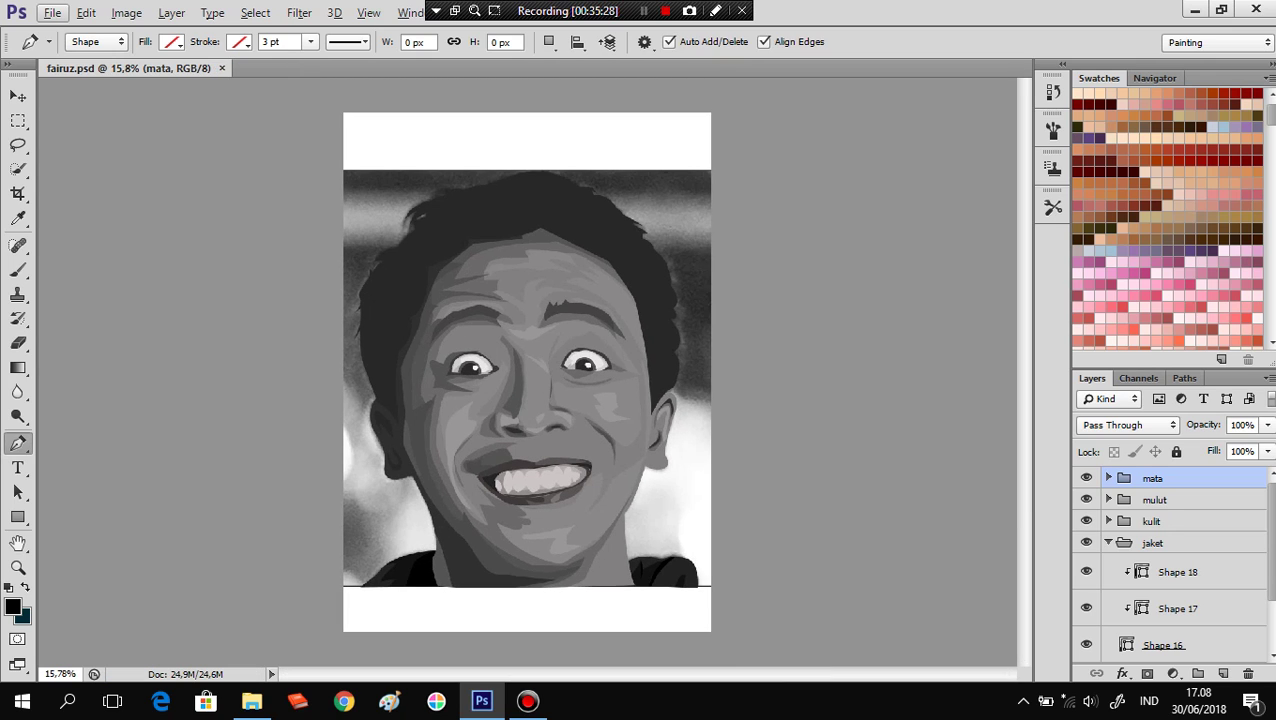
Lighten the gigi teeth shape in the mulut group to grey d7d3d3.
left_click(1108, 542)
left_click(1108, 499)
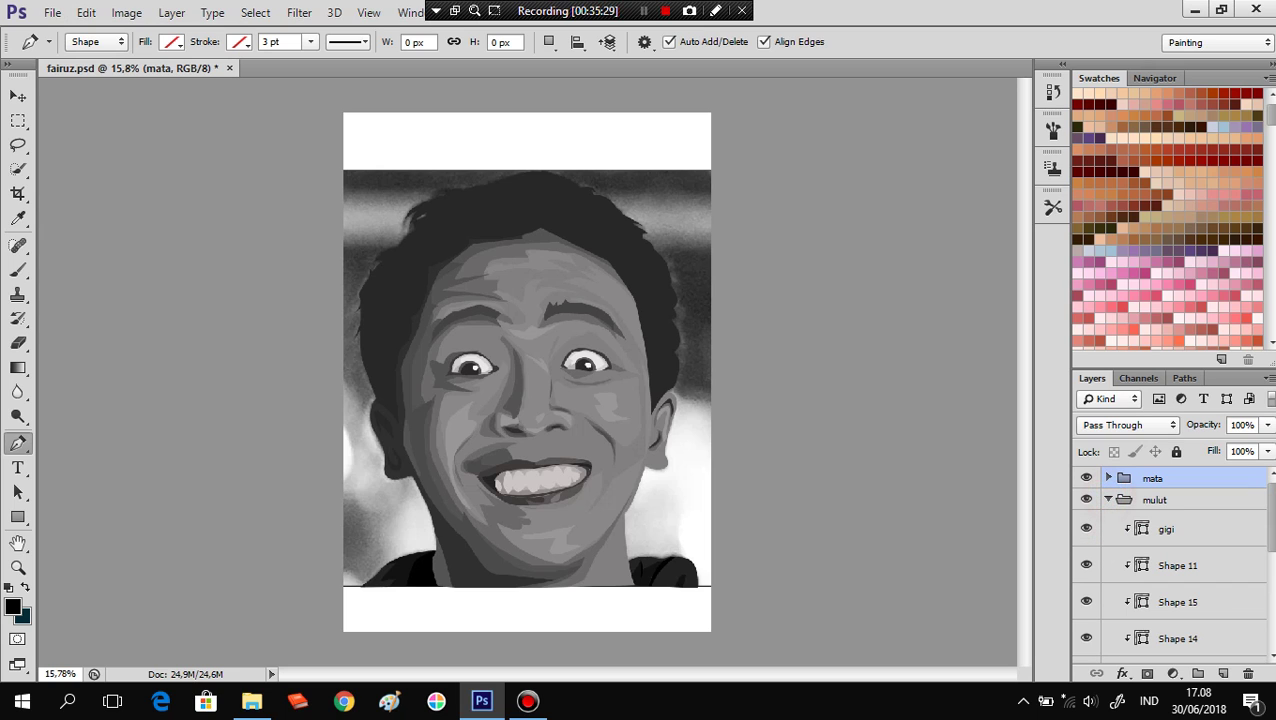
left_click(1163, 531)
double_click(1141, 528)
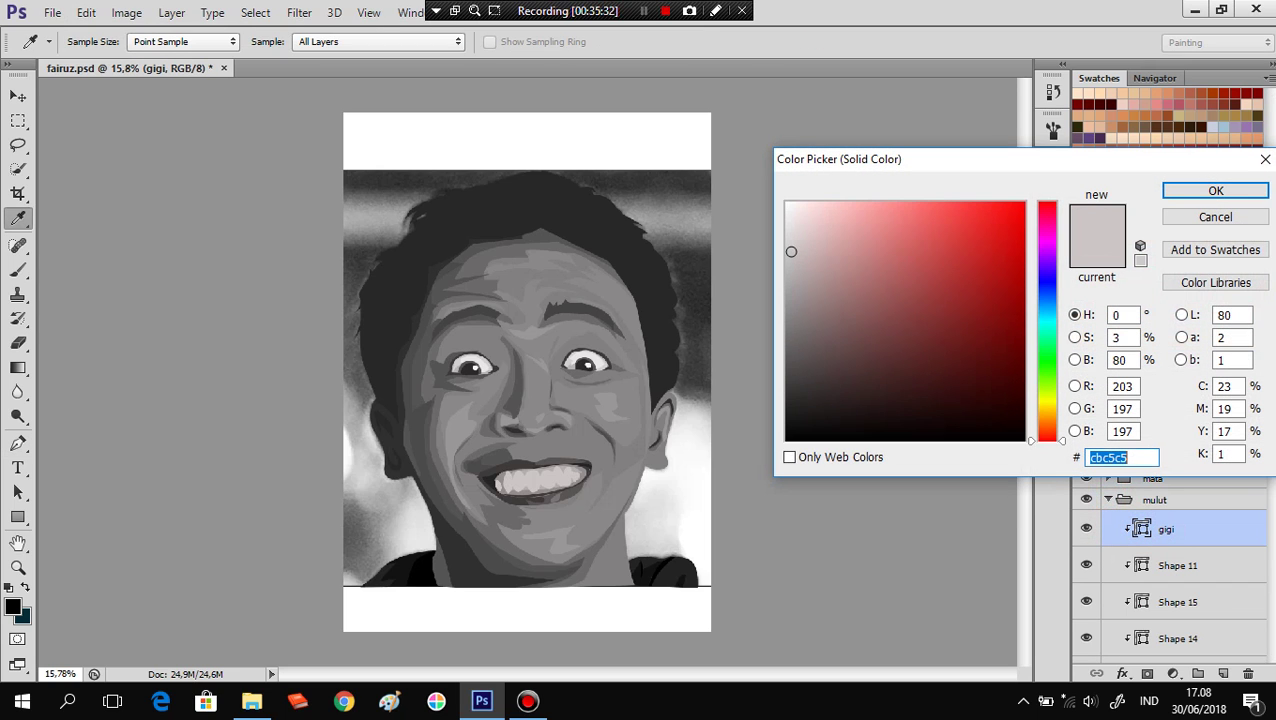
left_click(791, 244)
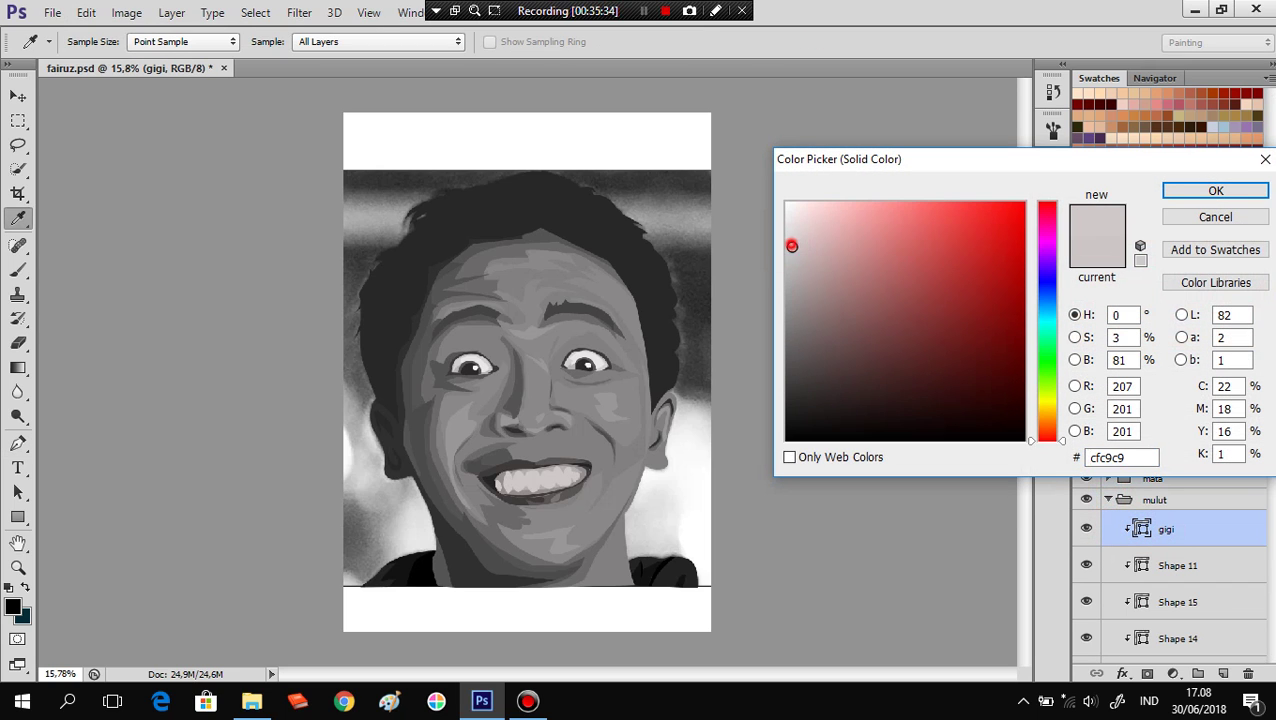
left_click(790, 239)
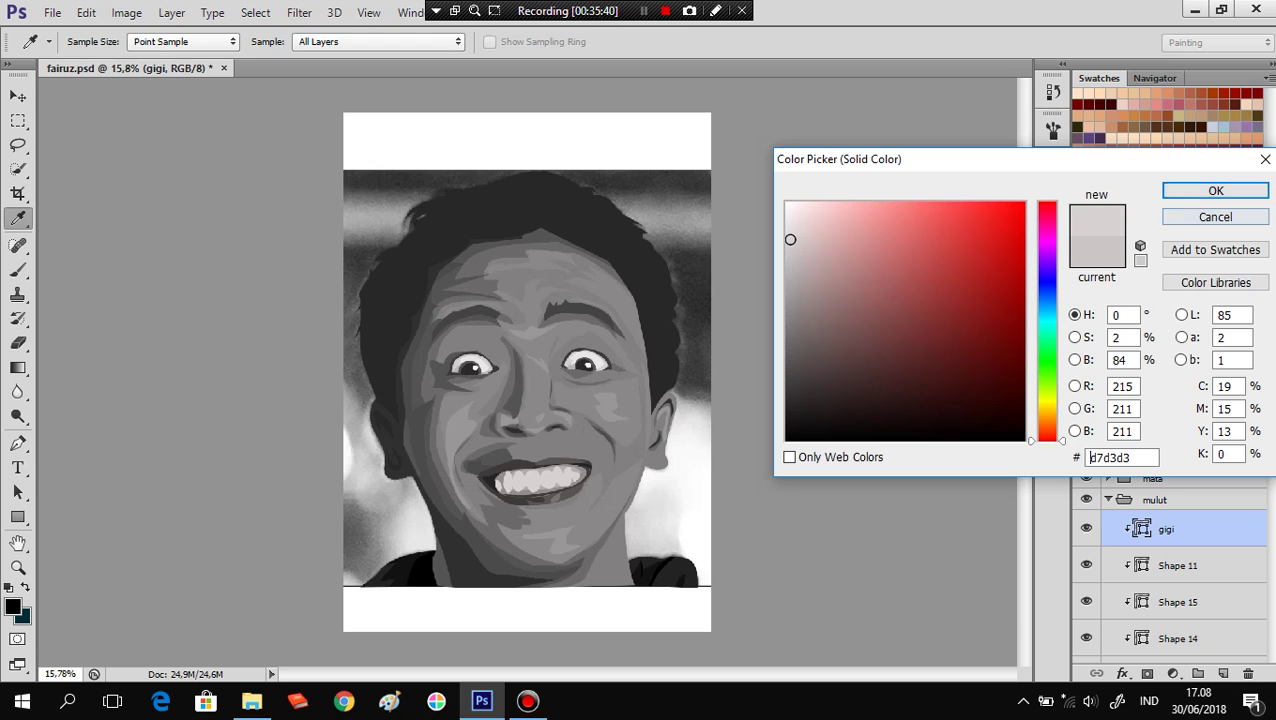
left_click(1215, 190)
left_click(1160, 499)
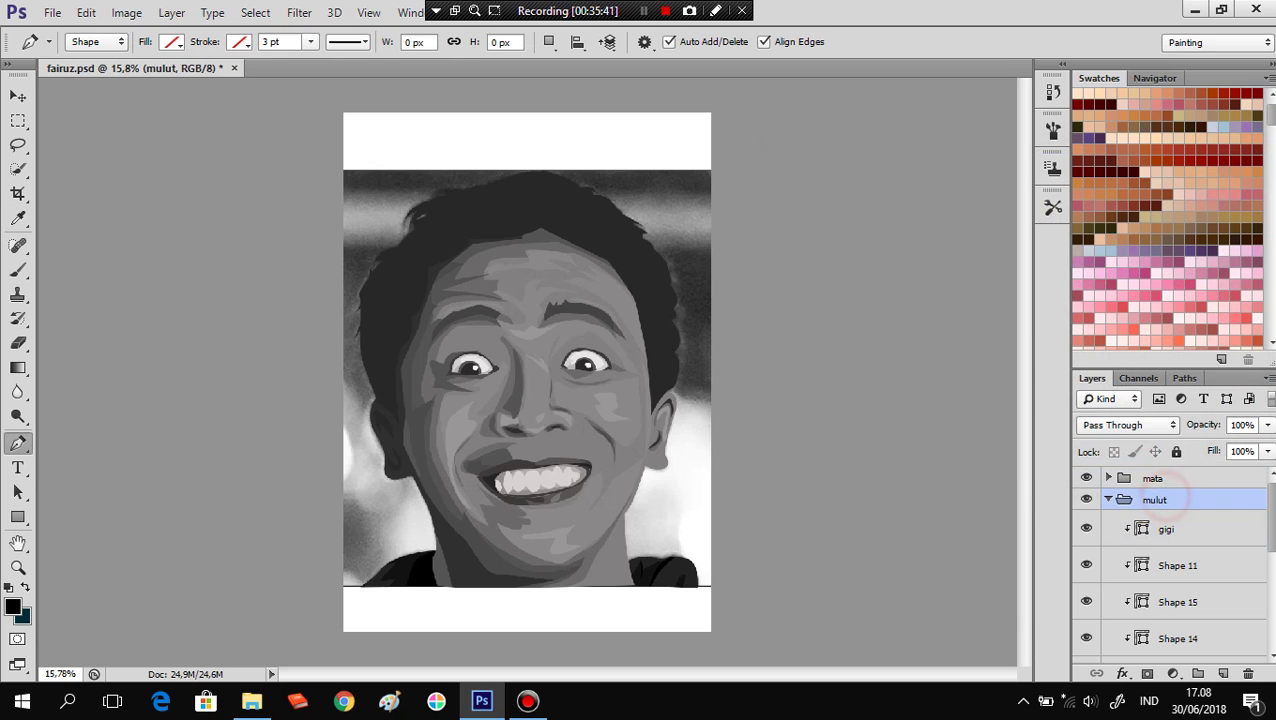
left_click(1108, 499)
Hide the Layer 1 reference photo and save the portrait.
left_click(1087, 572)
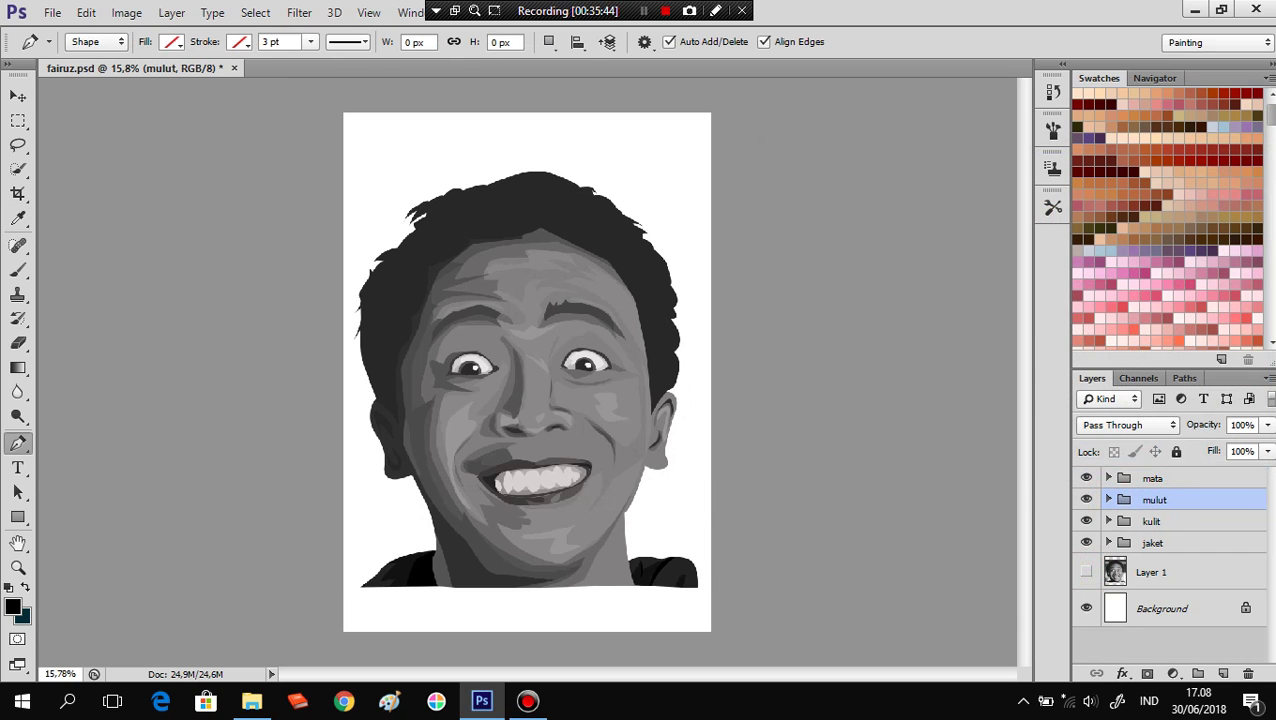
scroll(527, 371, "down", 1)
scroll(527, 371, "down", 1)
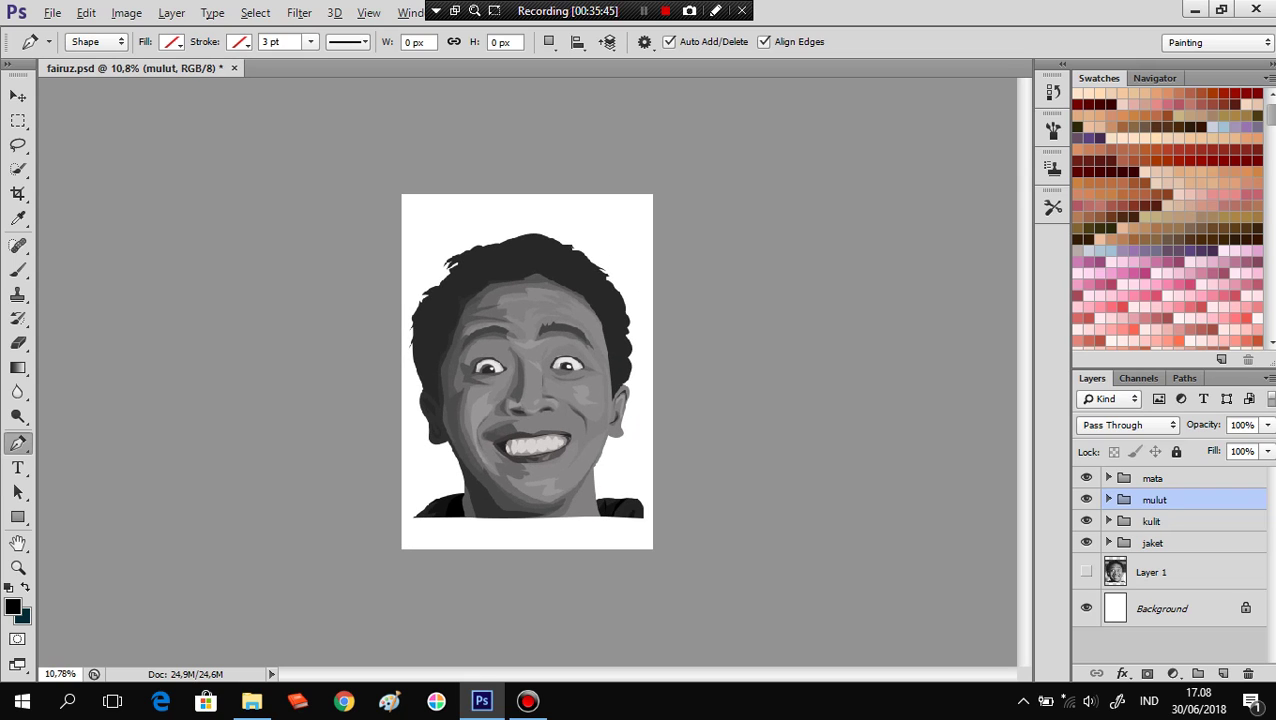
key("ctrl+s")
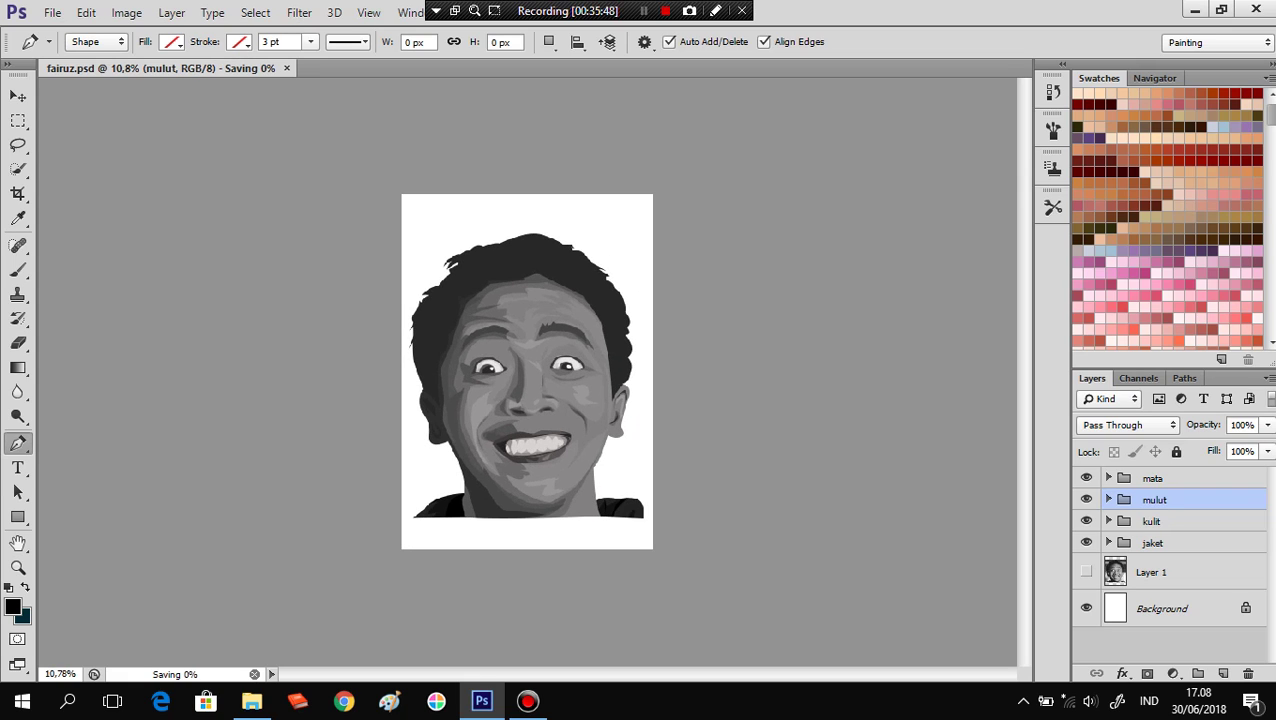
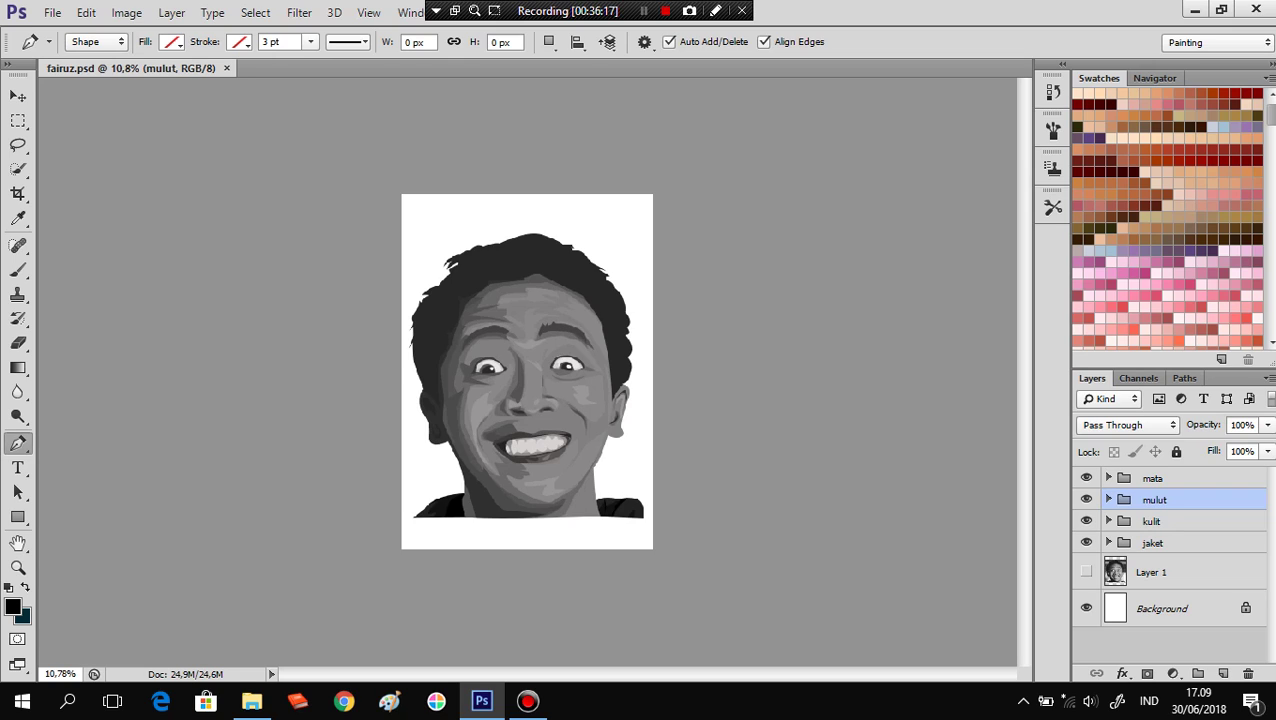
Toggle kulit to compare with the photo, turn Layer 1 back on, and expand kulit.
left_click(1086, 521)
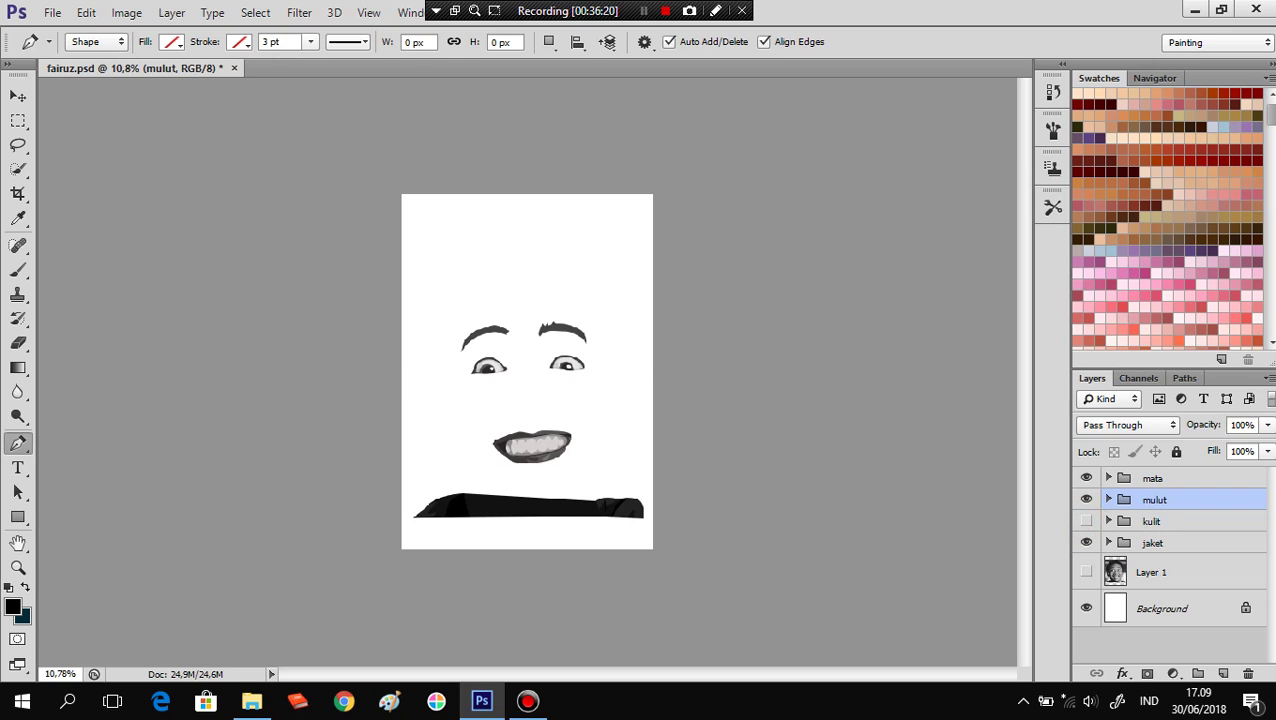
left_click(1086, 521)
left_click(1086, 572)
left_click(1086, 521)
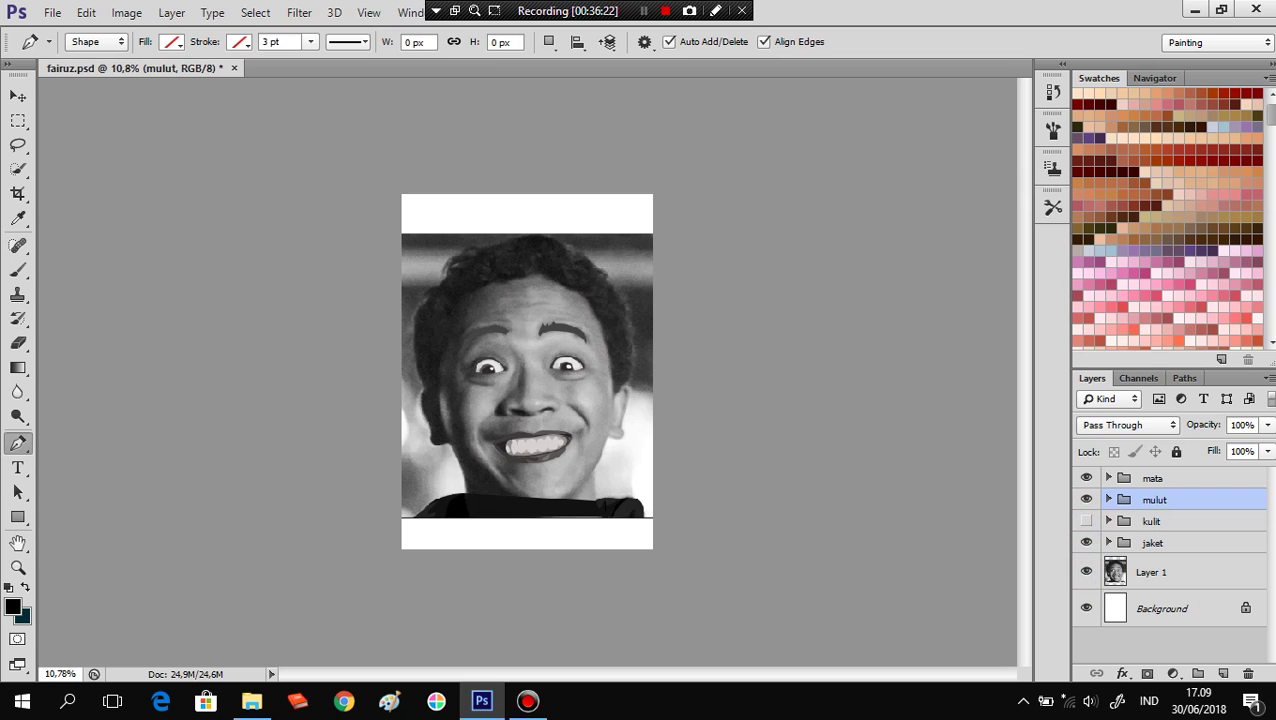
left_click(1086, 521)
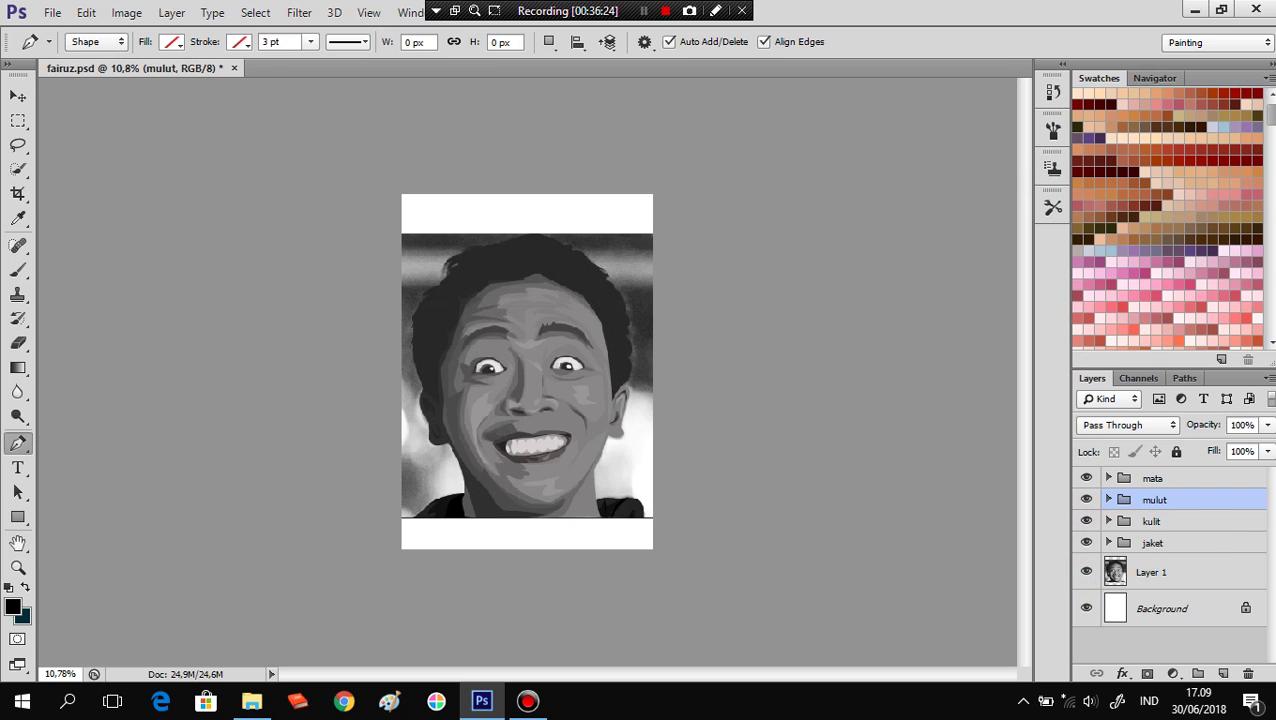
left_click(1109, 521)
On layer 0, add closed Pen shapes beside and above the left eye.
scroll(556, 385, "up", 3)
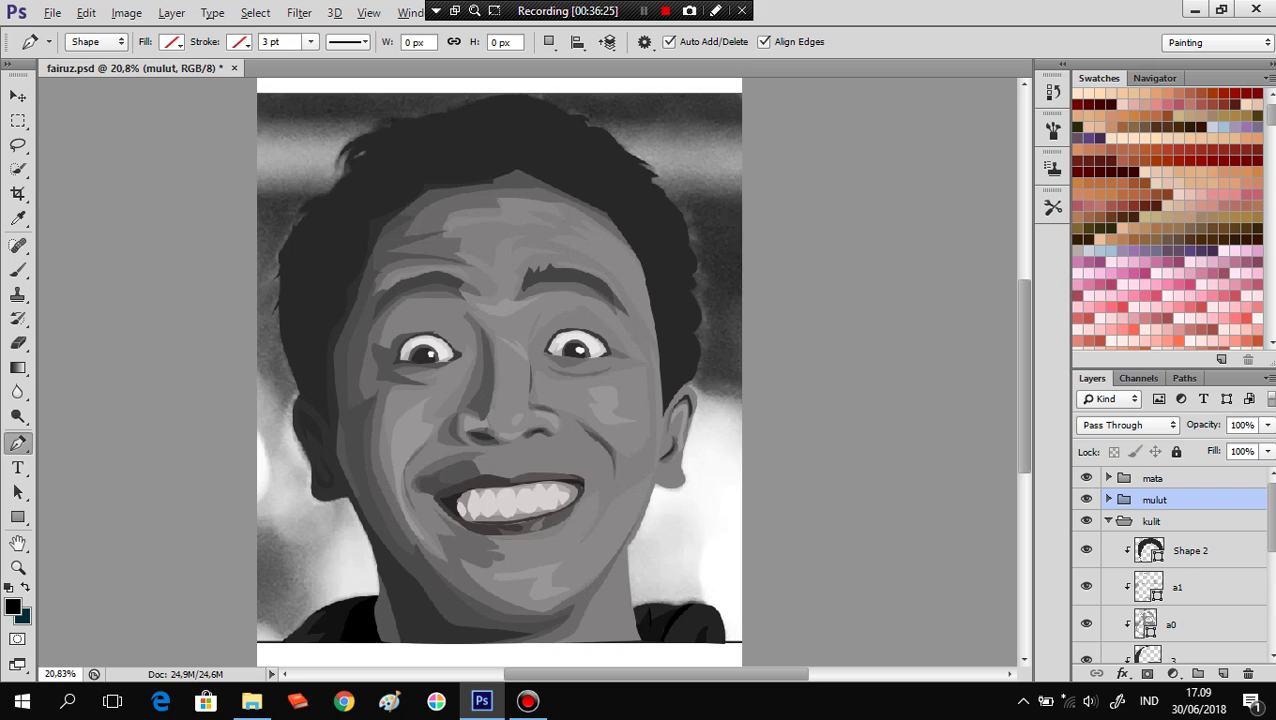
scroll(1170, 566, "down", 2)
left_click(1180, 626)
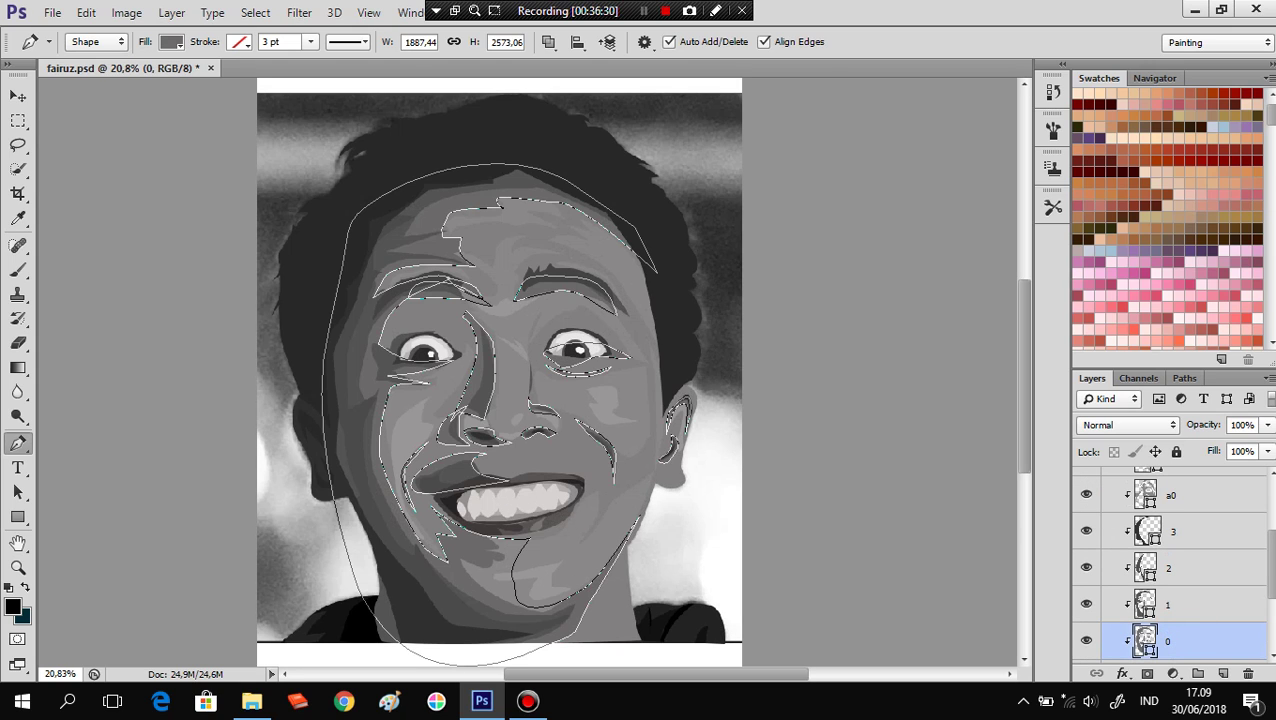
left_click(397, 332)
left_click(453, 332)
left_click_drag(390, 330, 382, 353)
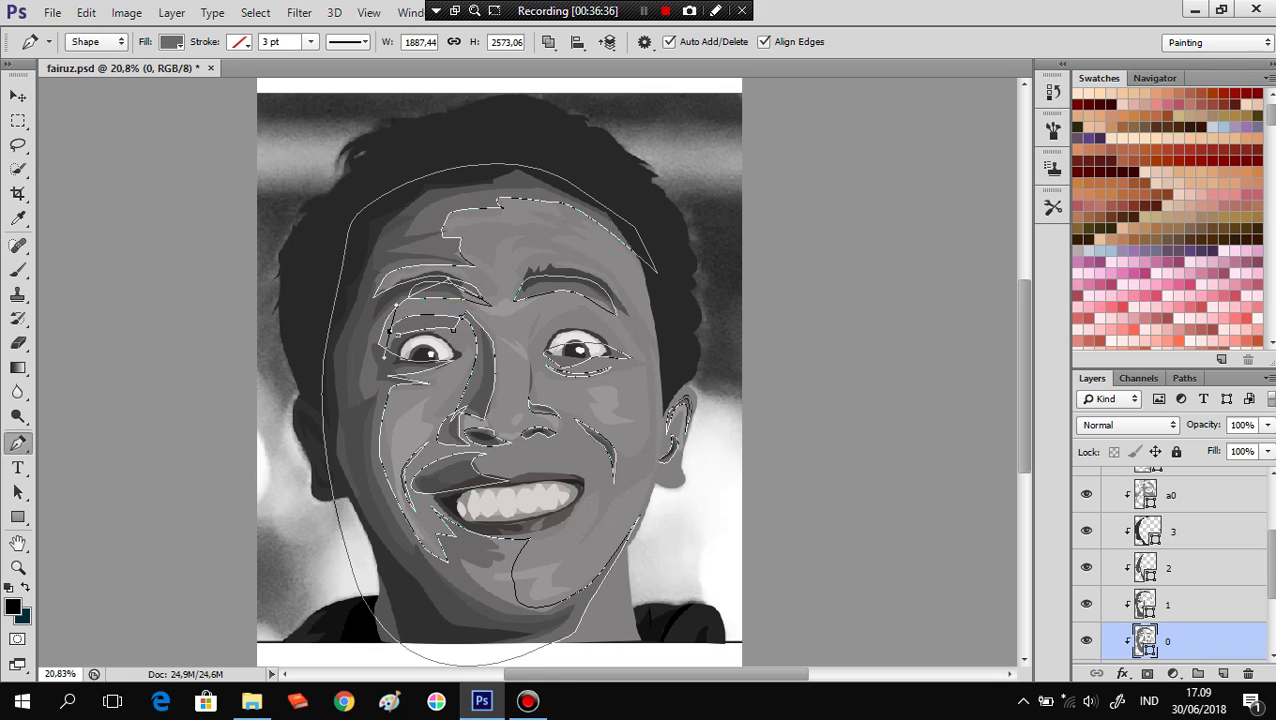
left_click(381, 350)
left_click(400, 335)
Back on layer 0, draw another closed shape curving above the left eye.
left_click(1178, 612)
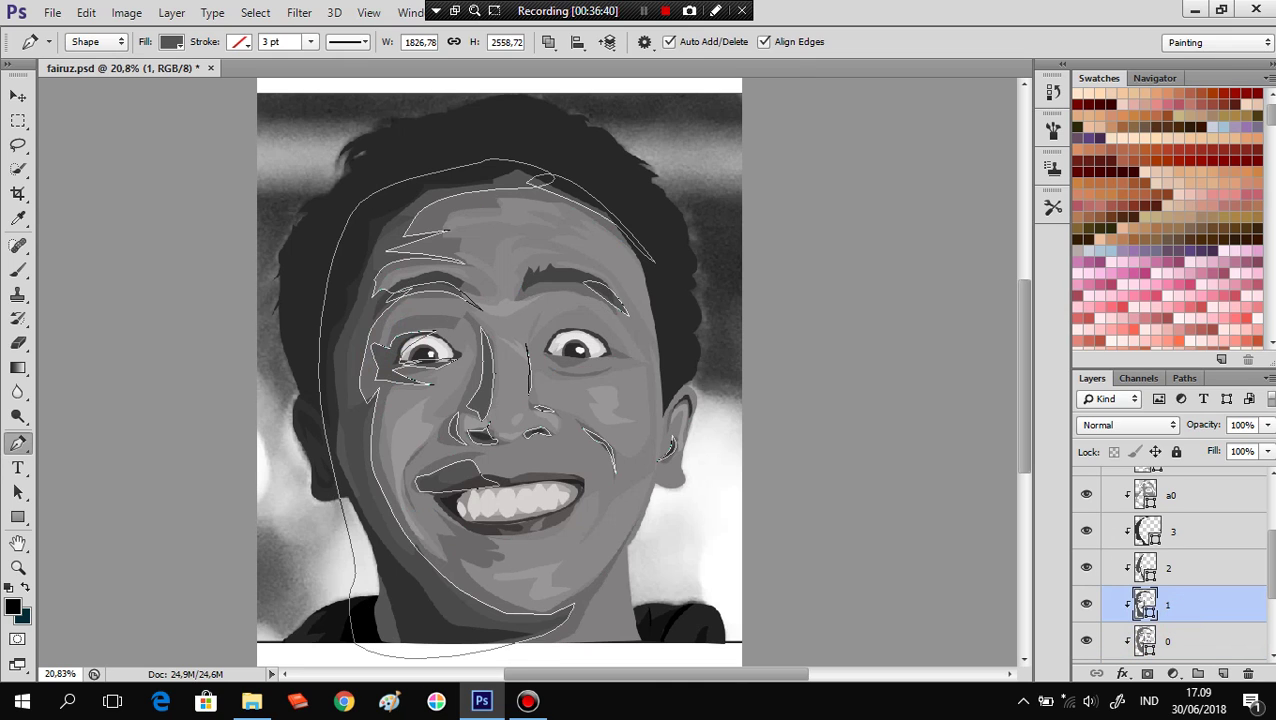
key("alt+bracketleft")
left_click(446, 324)
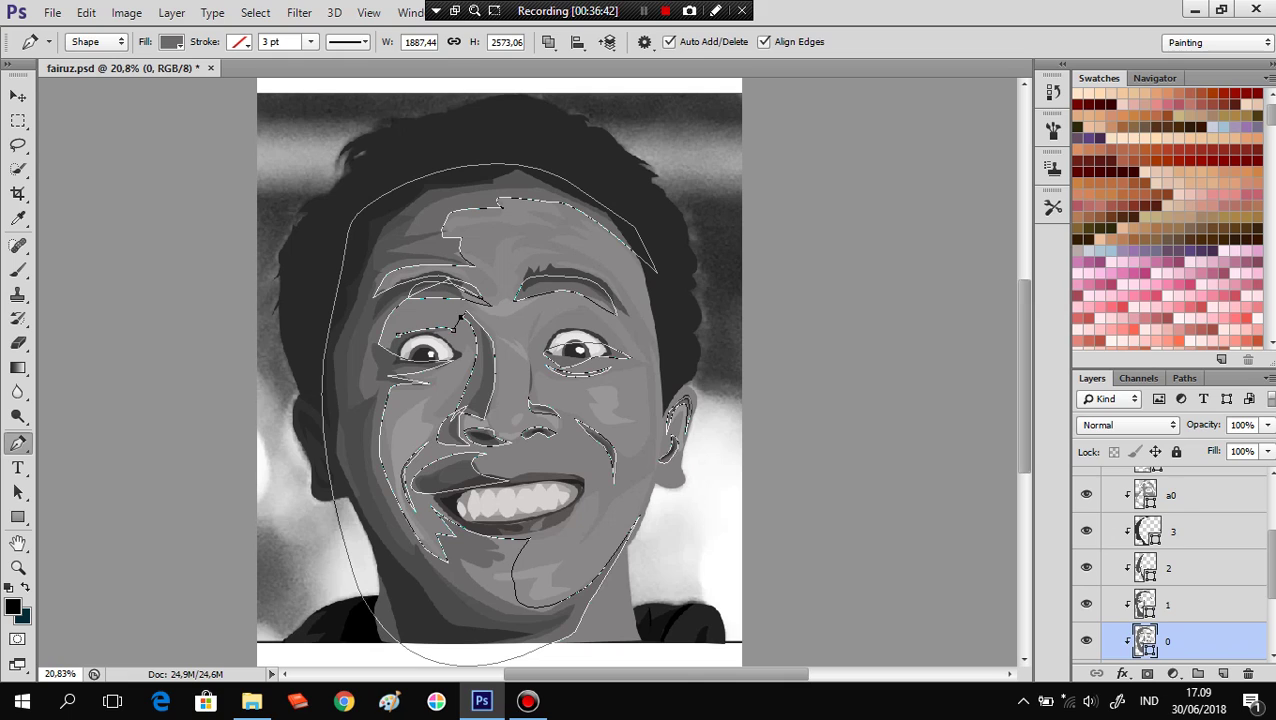
left_click_drag(451, 329, 439, 327)
left_click(462, 323)
left_click_drag(420, 318, 440, 314)
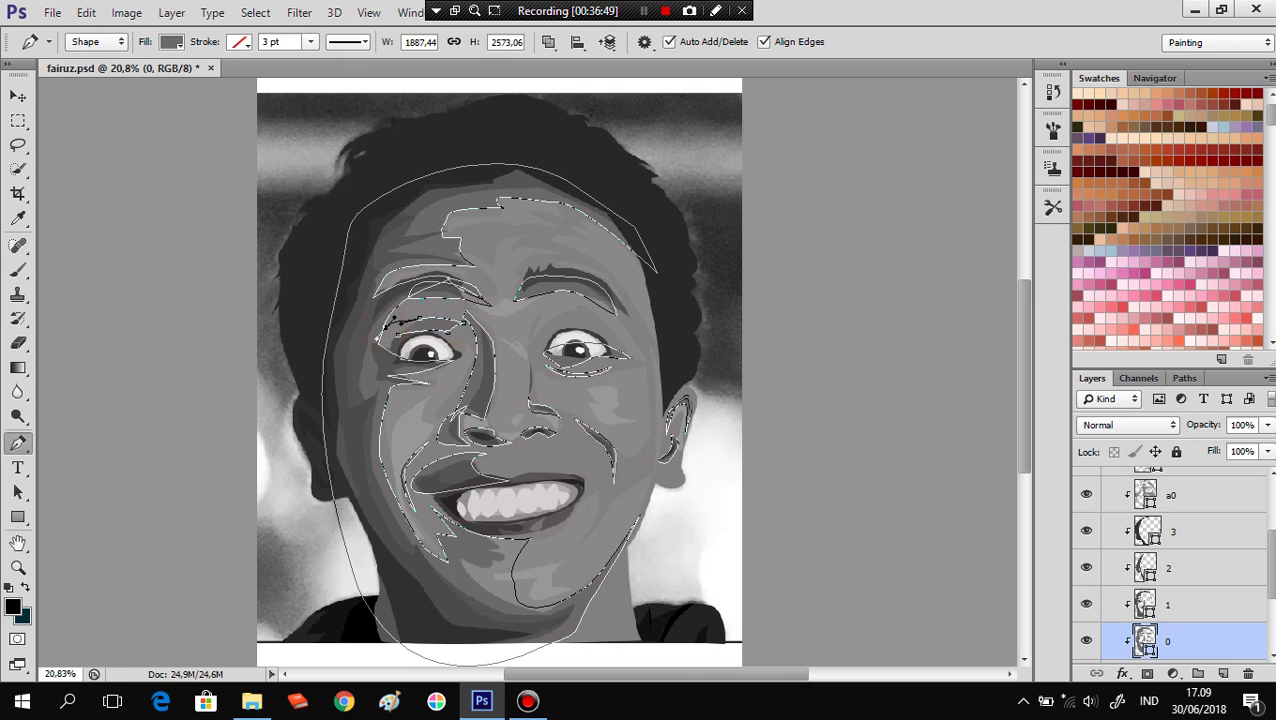
left_click(370, 354)
left_click(410, 346)
On layer 1, draw and commit a closed upper-eyelid shape from the eye corner.
left_click(1180, 604)
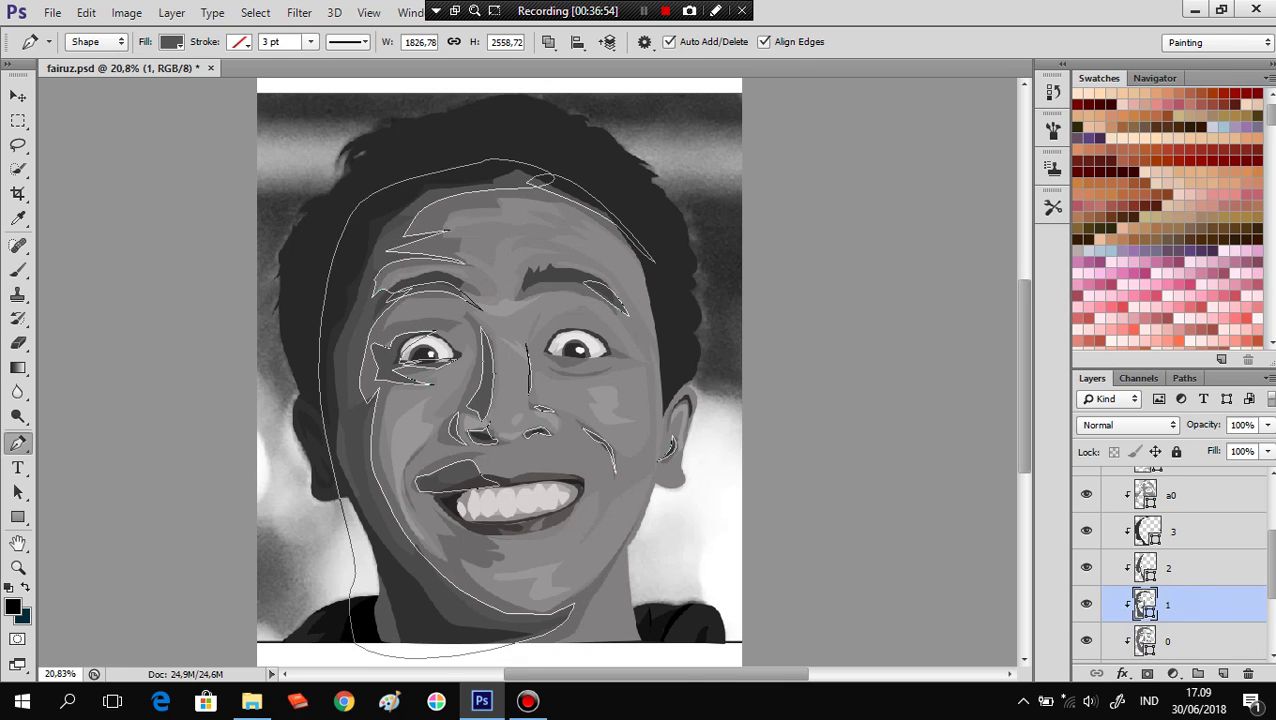
left_click(380, 331)
left_click_drag(431, 313, 453, 317)
left_click(430, 318)
left_click(383, 341)
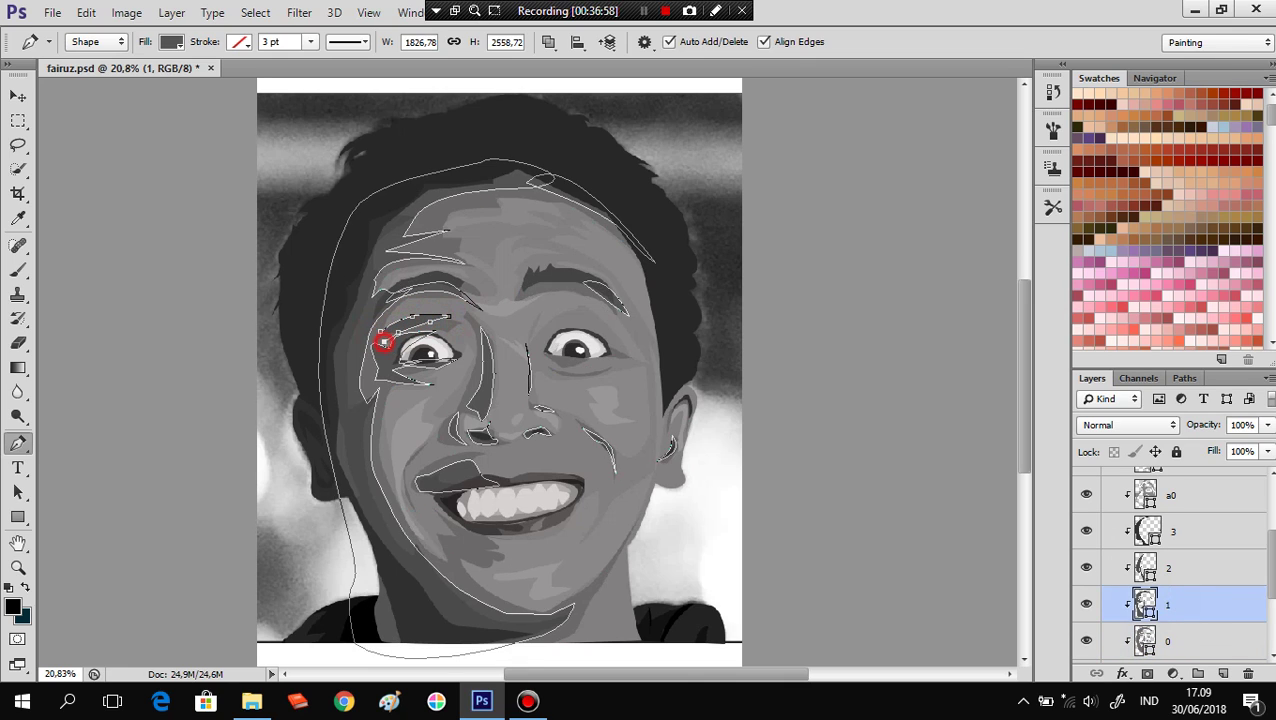
key("Return")
left_click(384, 336)
On layer 2, add a small closed curved piece beside the left eye.
left_click(1172, 568)
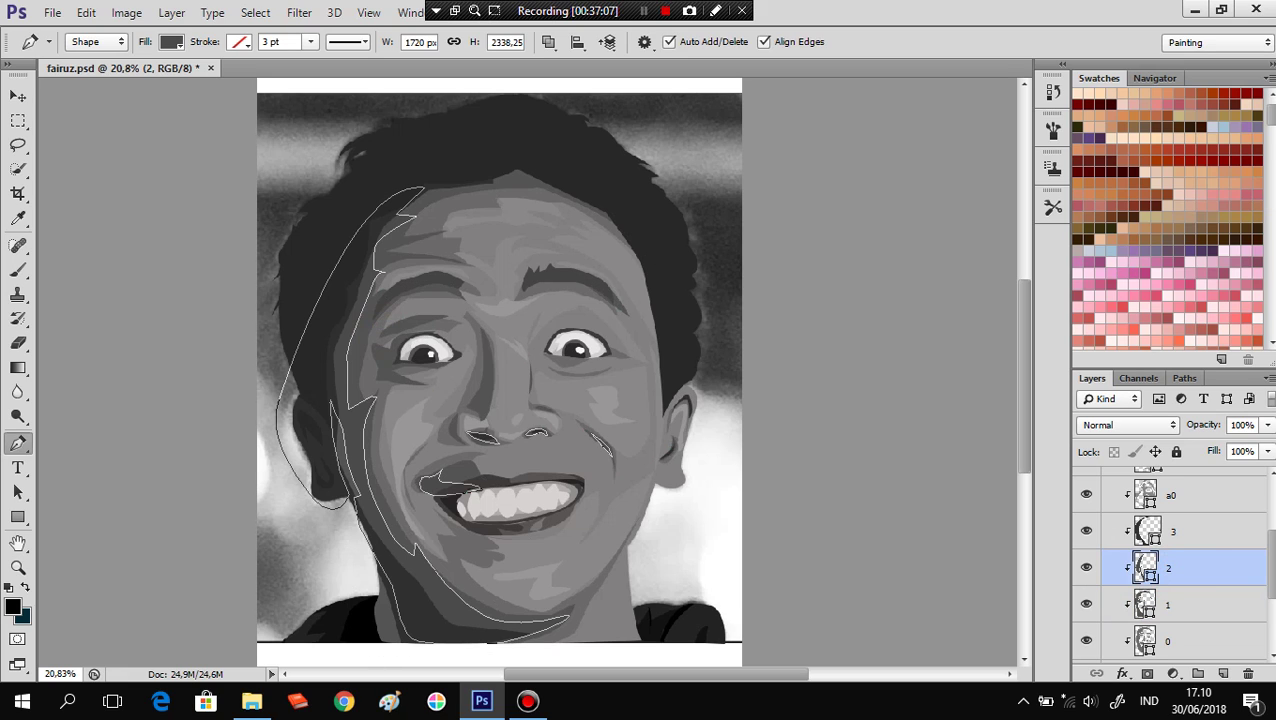
left_click_drag(399, 322, 413, 320)
left_click(379, 333)
left_click(1168, 492)
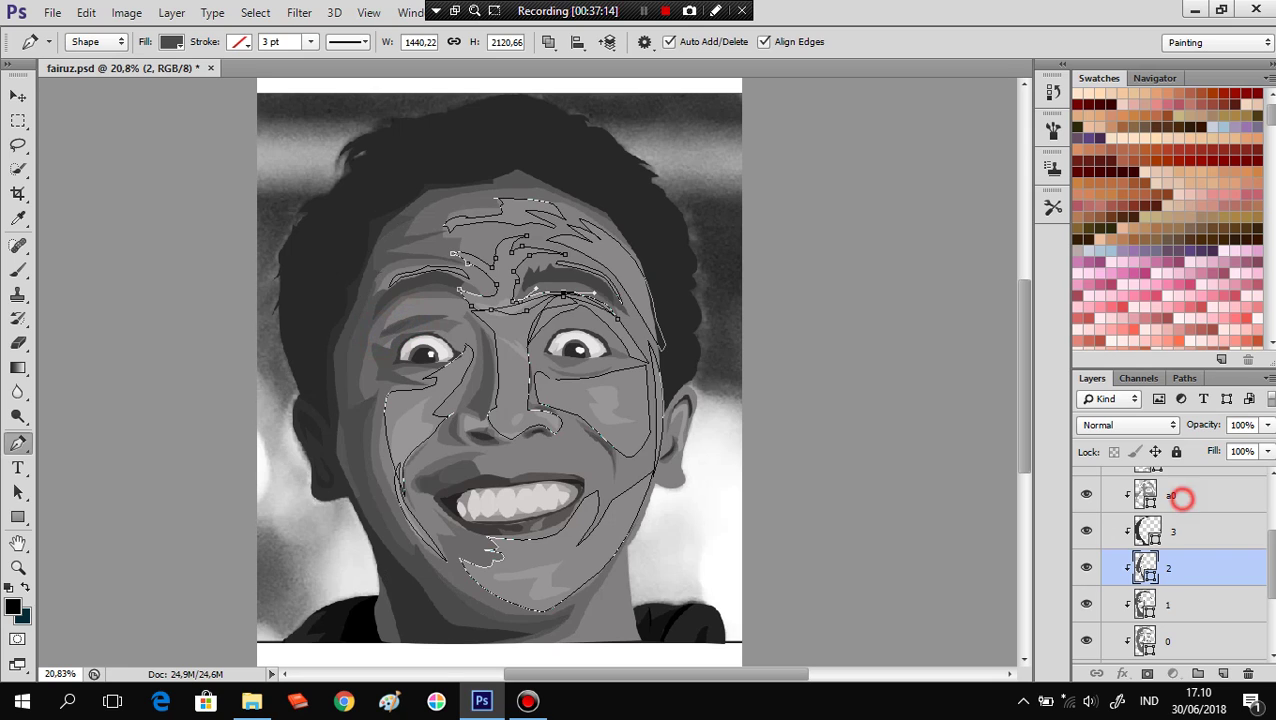
scroll(1185, 500, "up", 1)
On layer a1, draw closed shapes over the left and right eyebrows.
left_click(1190, 502)
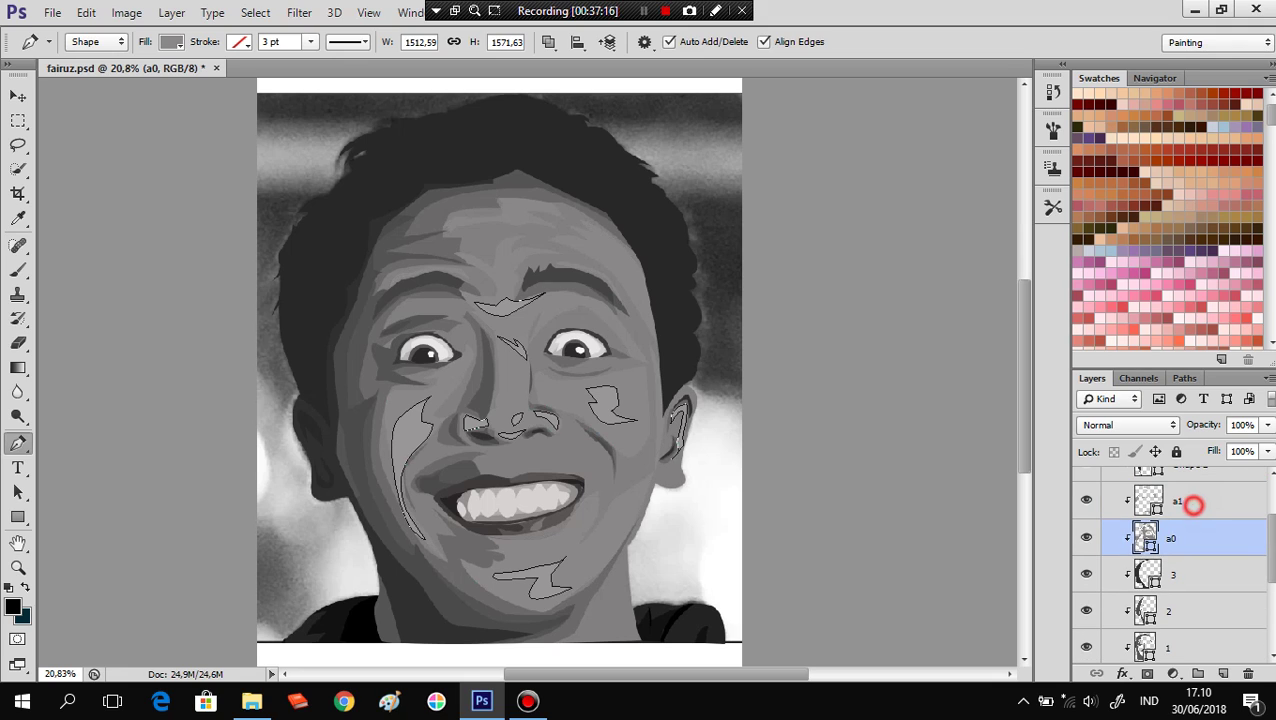
left_click(391, 323)
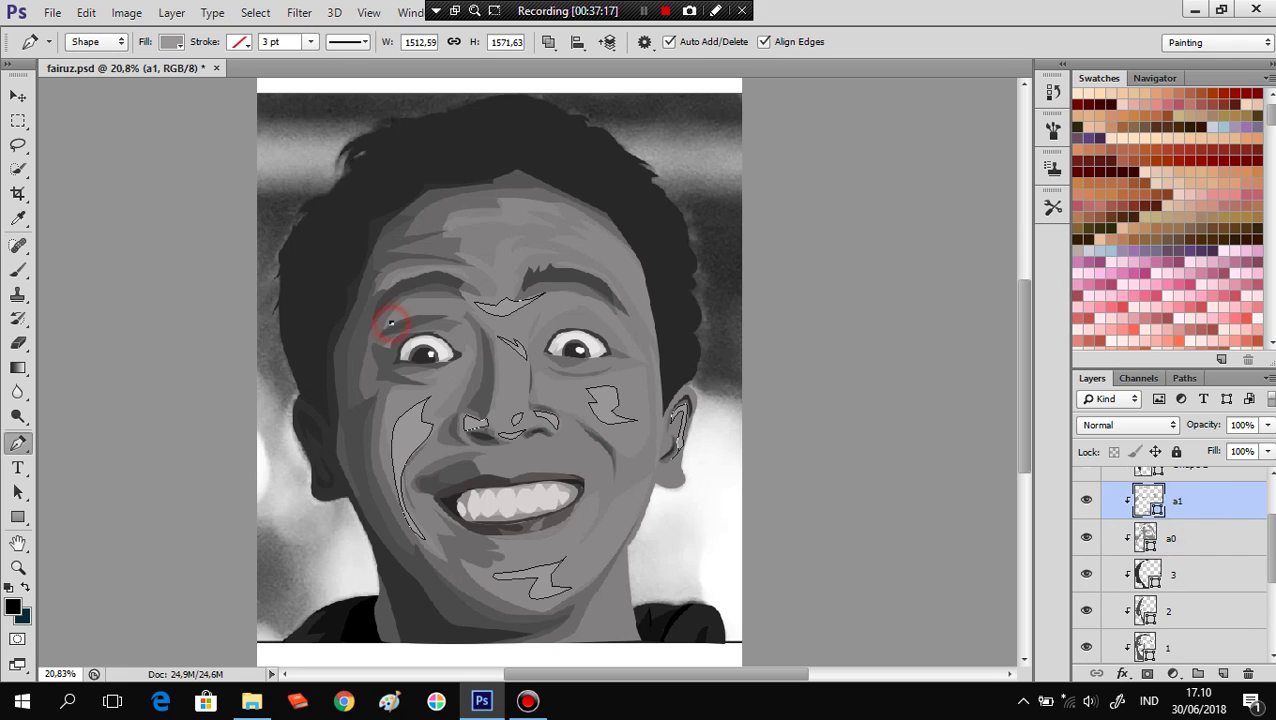
left_click_drag(424, 309, 435, 308)
left_click(454, 321)
left_click_drag(412, 325, 400, 328)
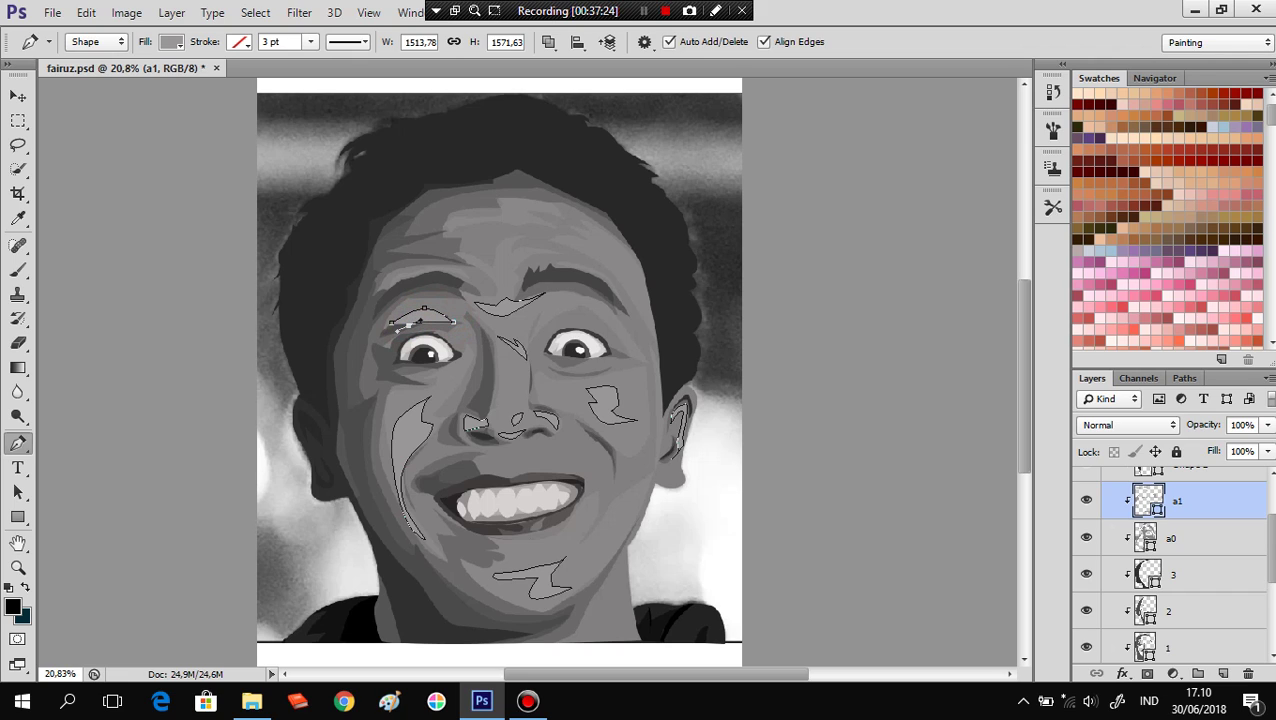
left_click(392, 323)
left_click(578, 309)
left_click(603, 326)
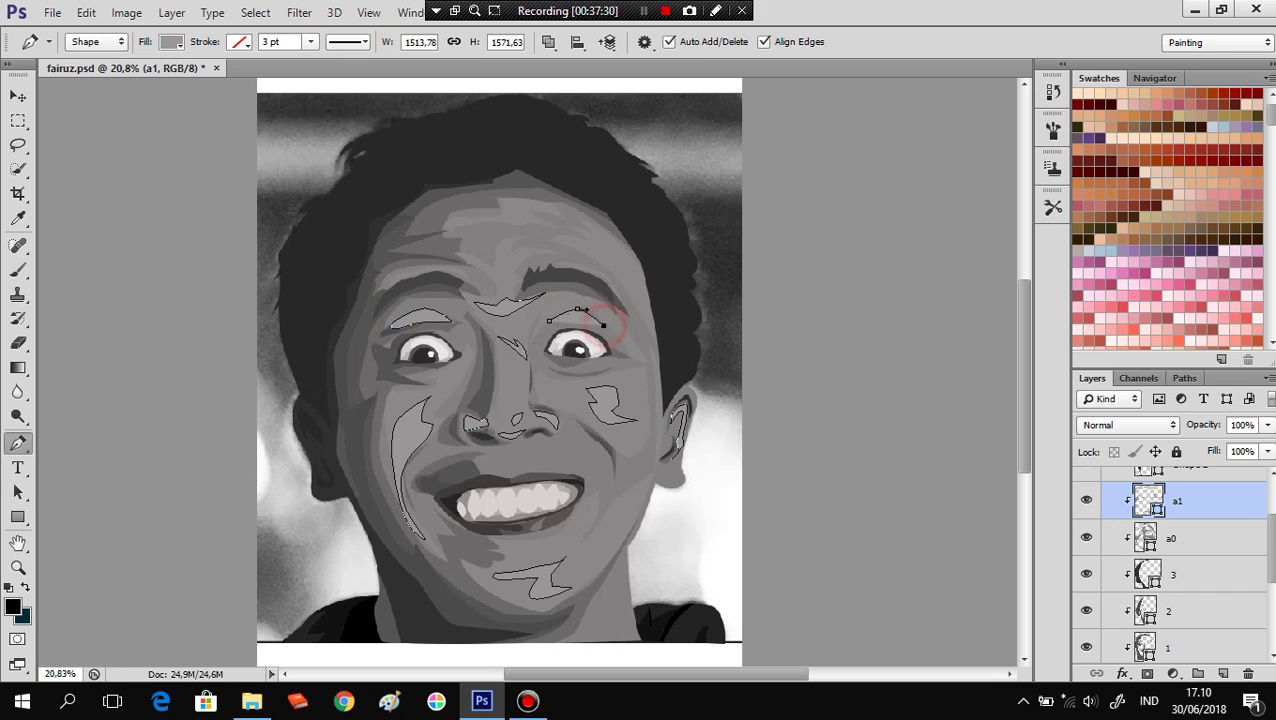
left_click(569, 320)
left_click(544, 329)
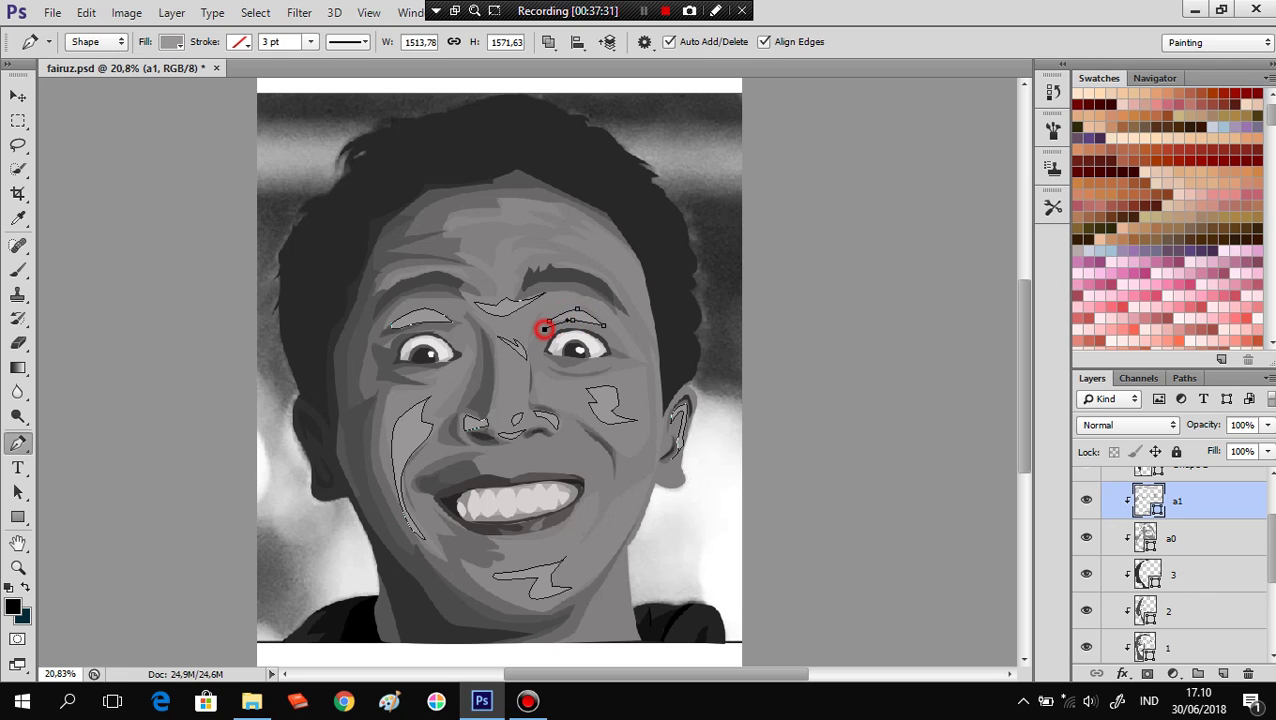
left_click(578, 310)
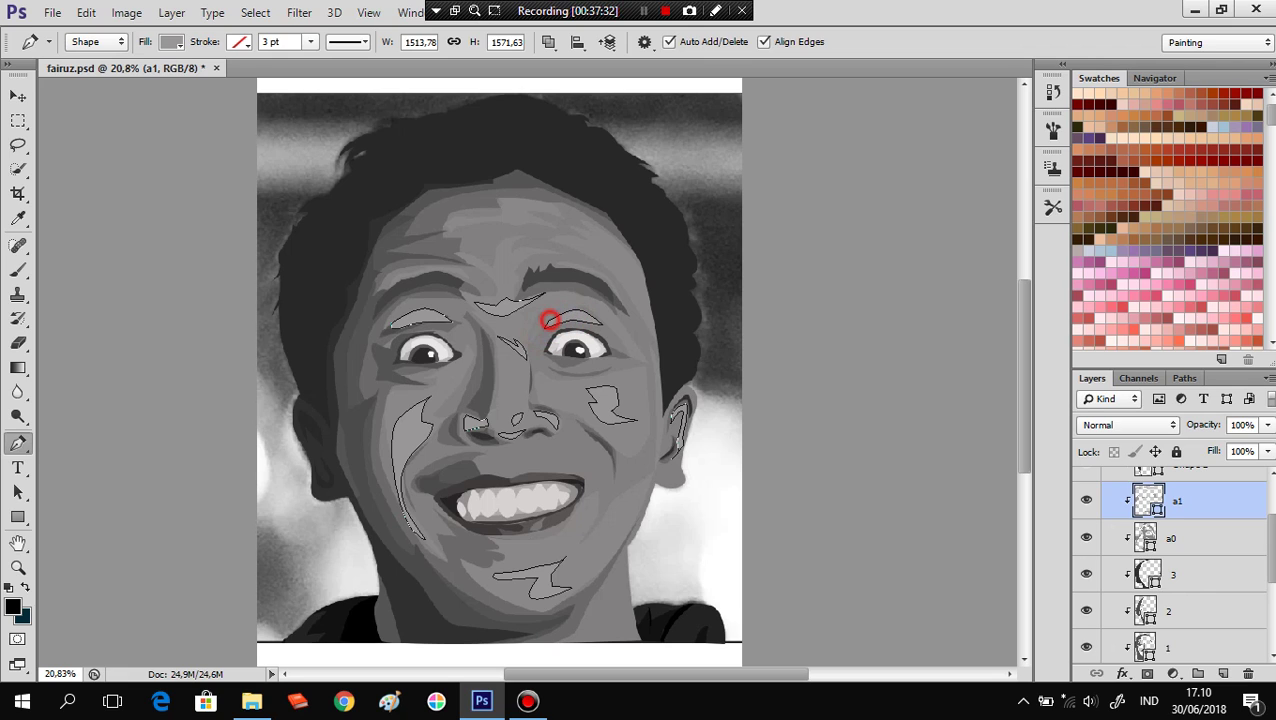
On layer a0, trace another closed shape over the left eyebrow.
left_click(1178, 530)
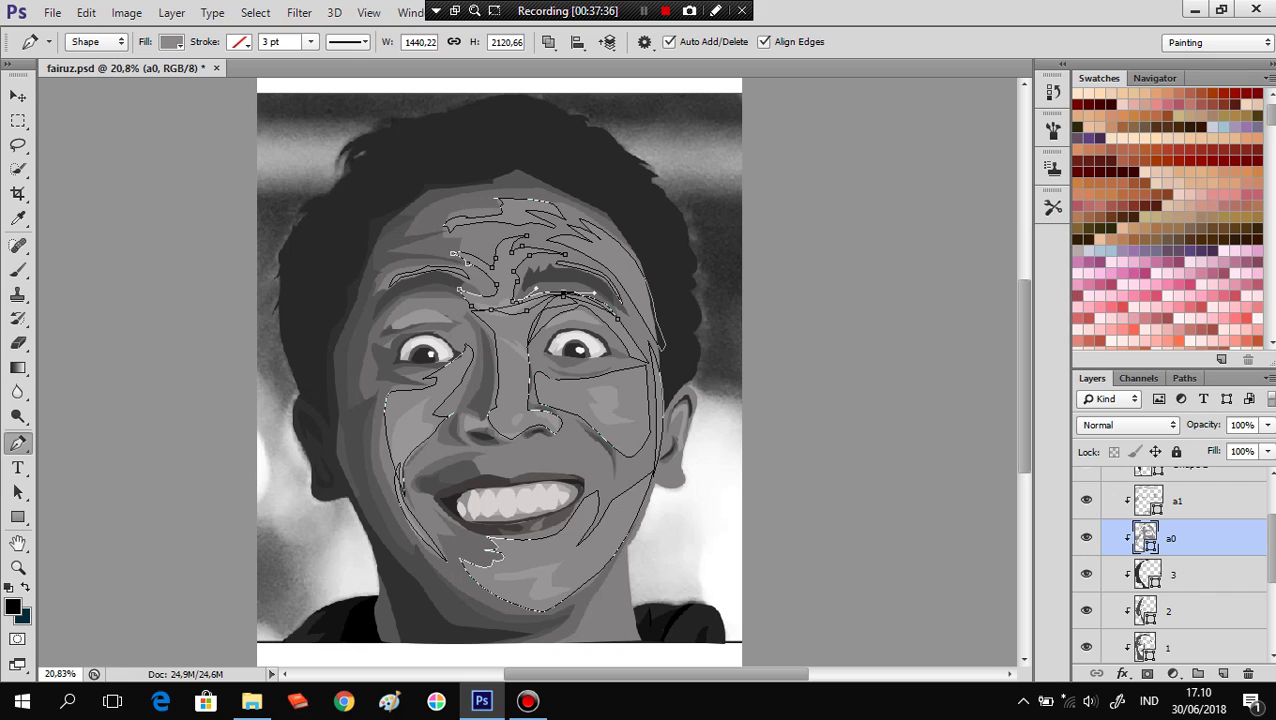
left_click(388, 322)
left_click(409, 306)
left_click(447, 309)
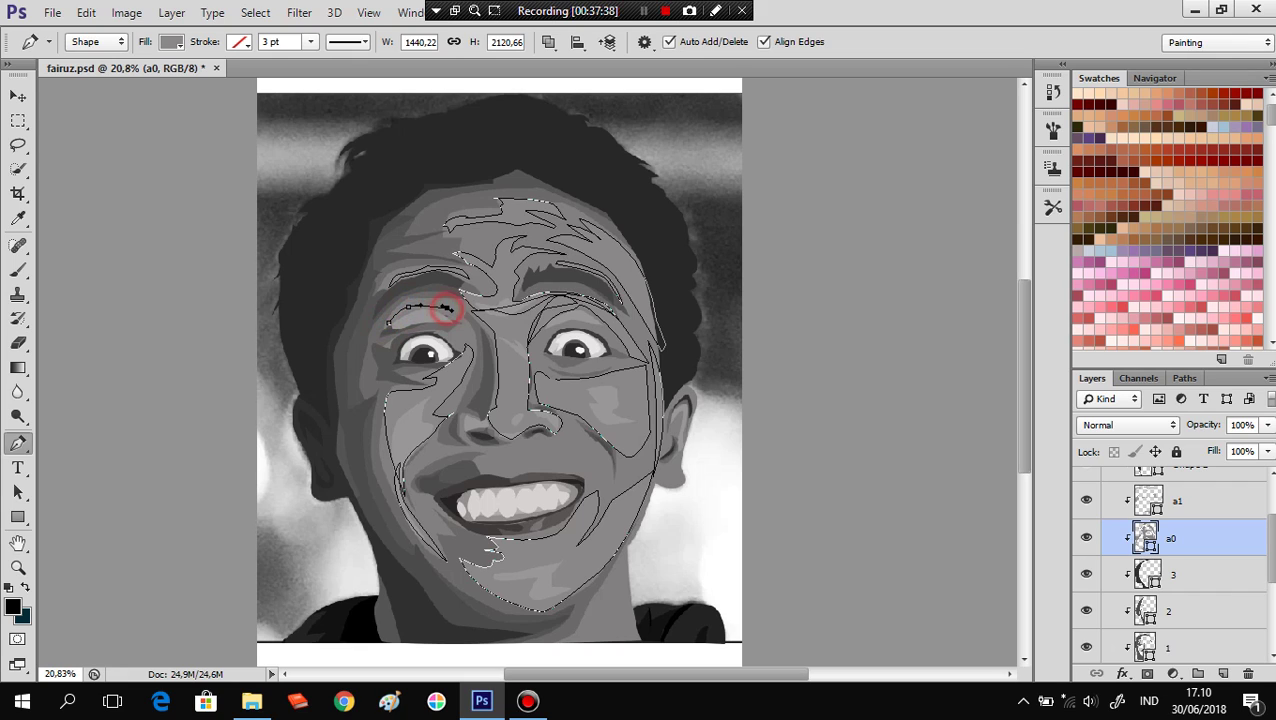
left_click(457, 317)
left_click(388, 322)
Review the shapes on layers 3, a1 and a0, then select the kulit group.
left_click(1180, 580)
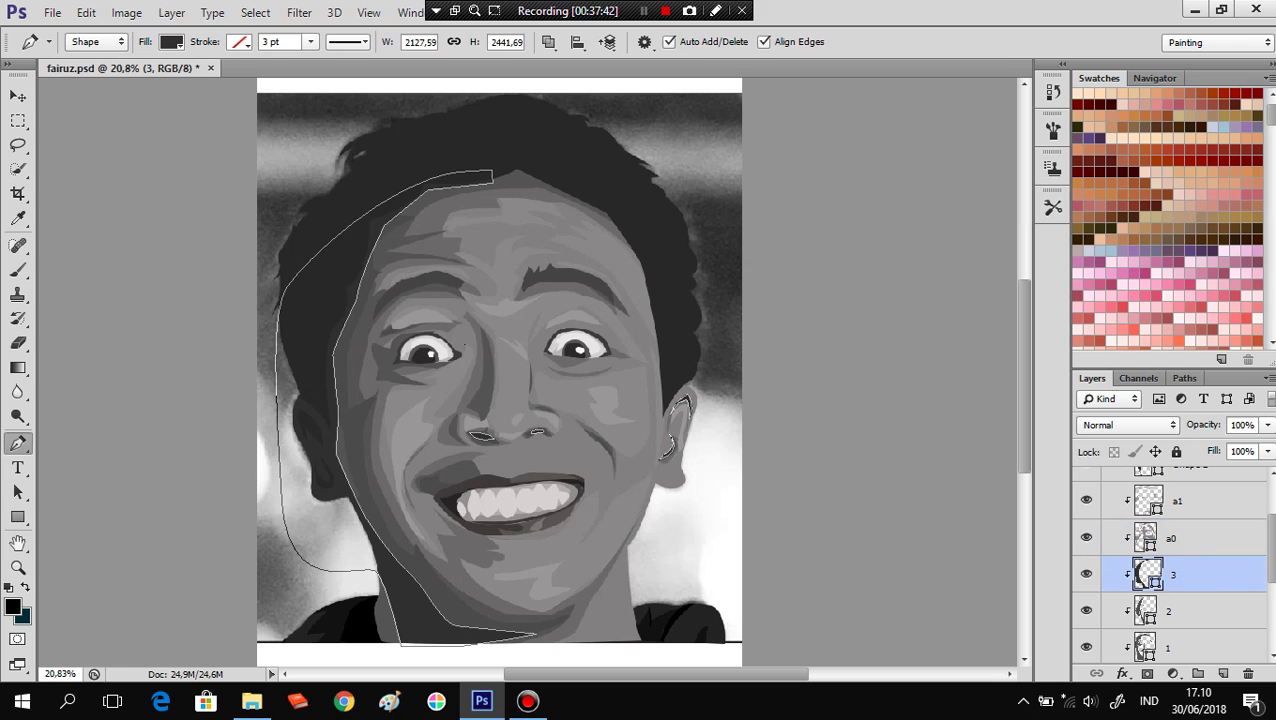
scroll(527, 371, "down", 2)
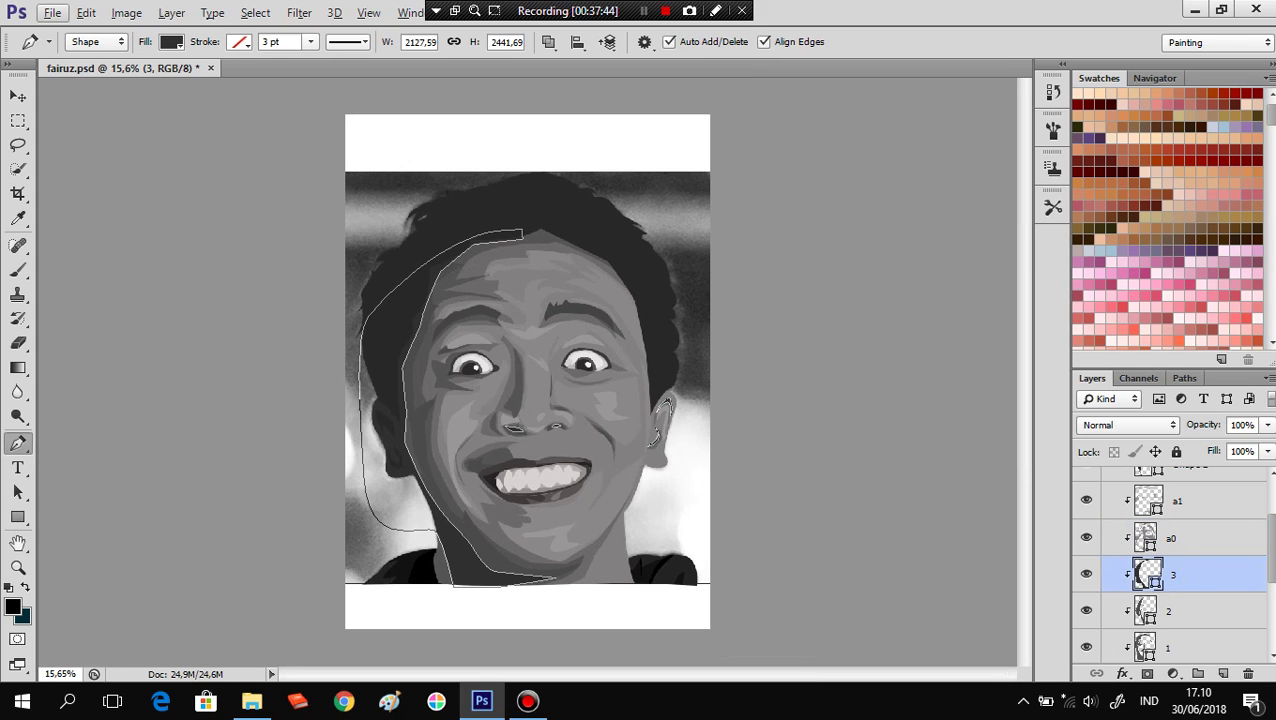
left_click(1177, 501)
scroll(508, 366, "up", 2)
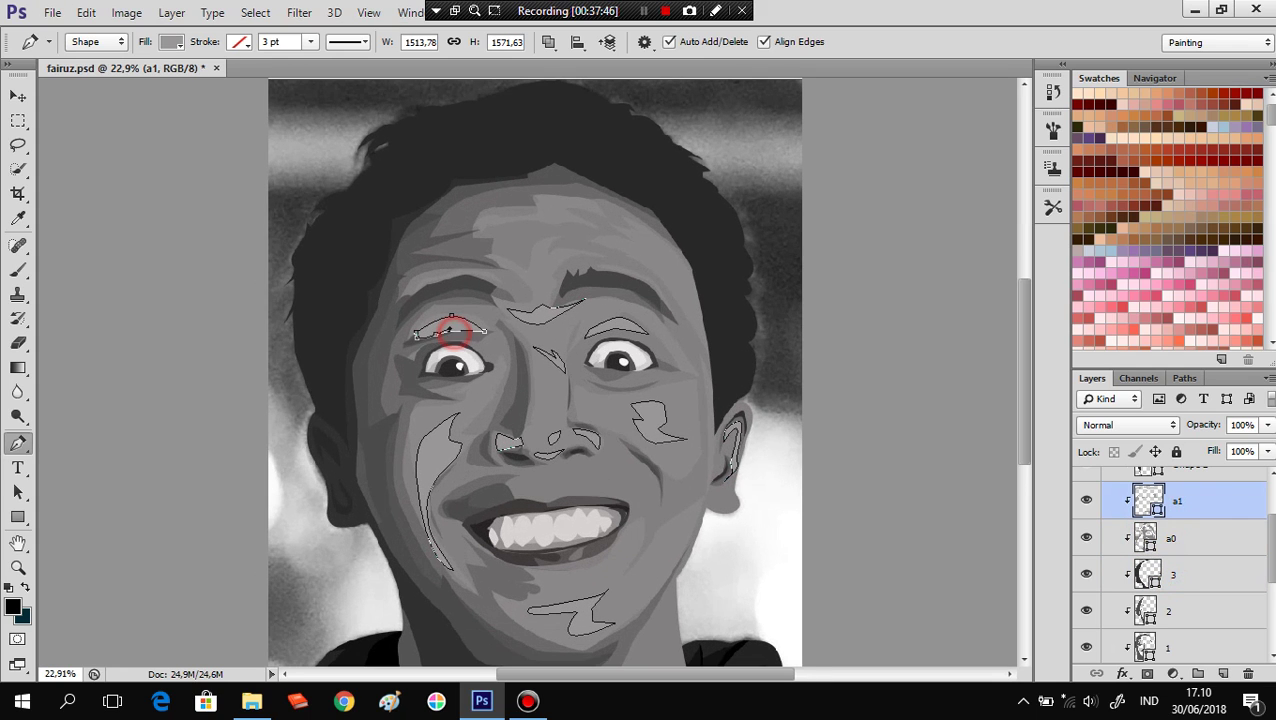
left_click(450, 322, "ctrl")
left_click(1165, 535)
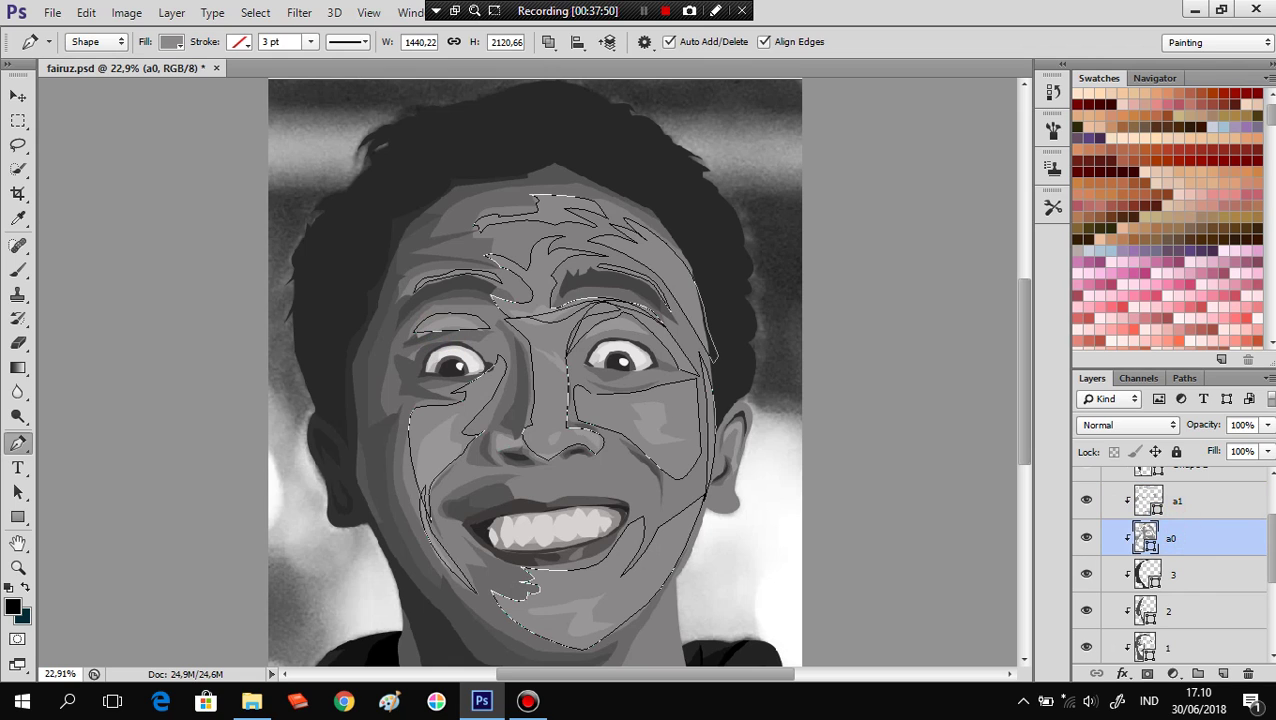
scroll(1165, 560, "up", 3)
left_click(1152, 521)
Collapse the kulit group, zoom out, and save the file.
left_click(1108, 521)
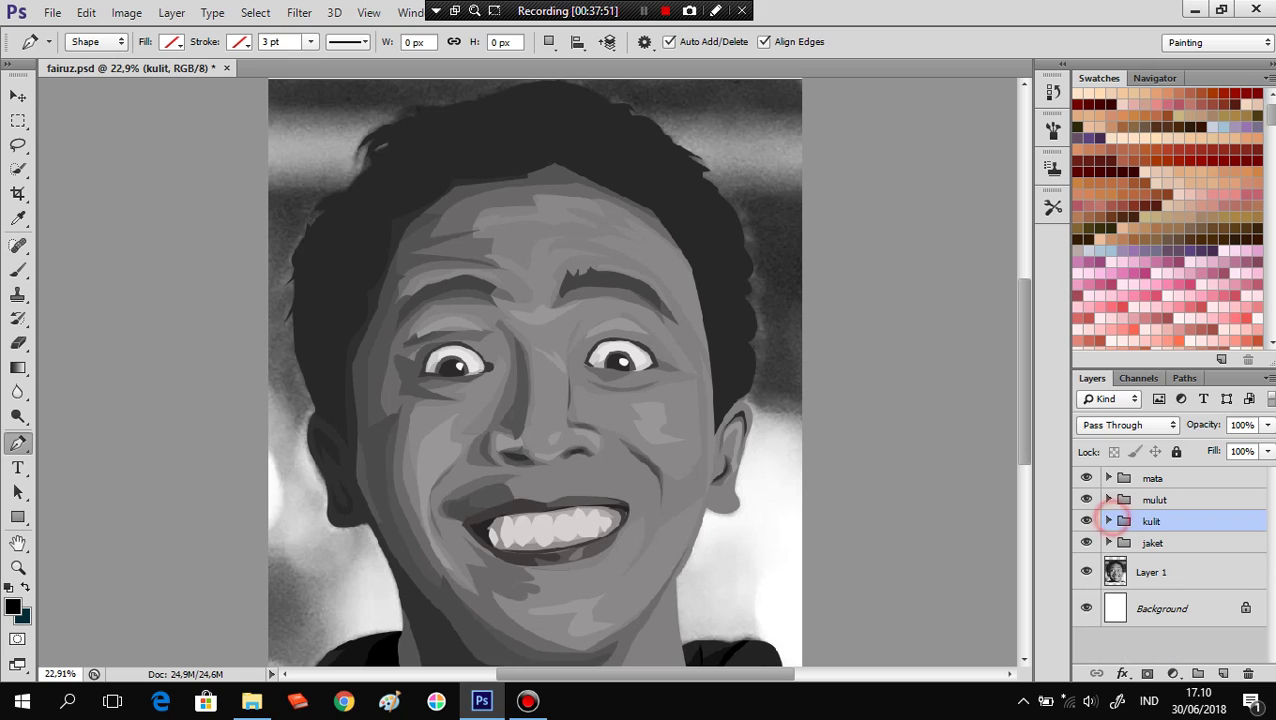
key("ctrl+minus")
key("ctrl+minus")
key("ctrl+s")
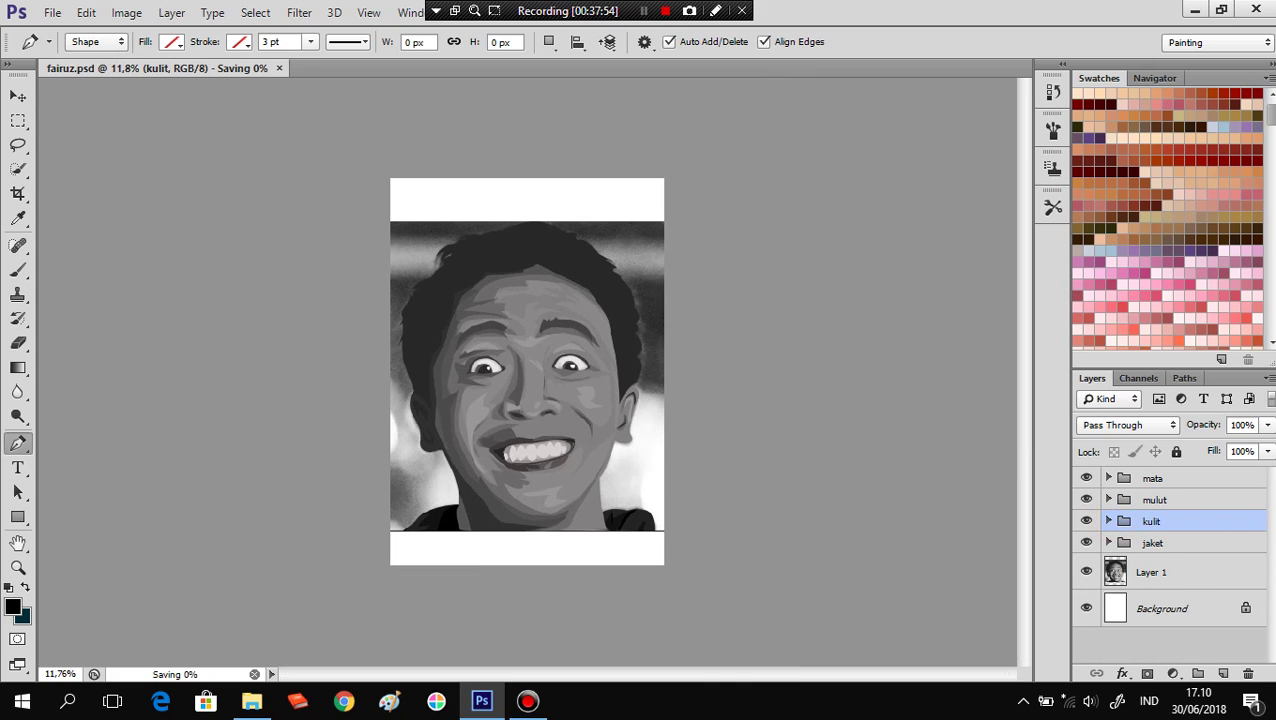
Group mata, mulut, kulit and jaket into Group 1 and collapse it.
left_click(1155, 542)
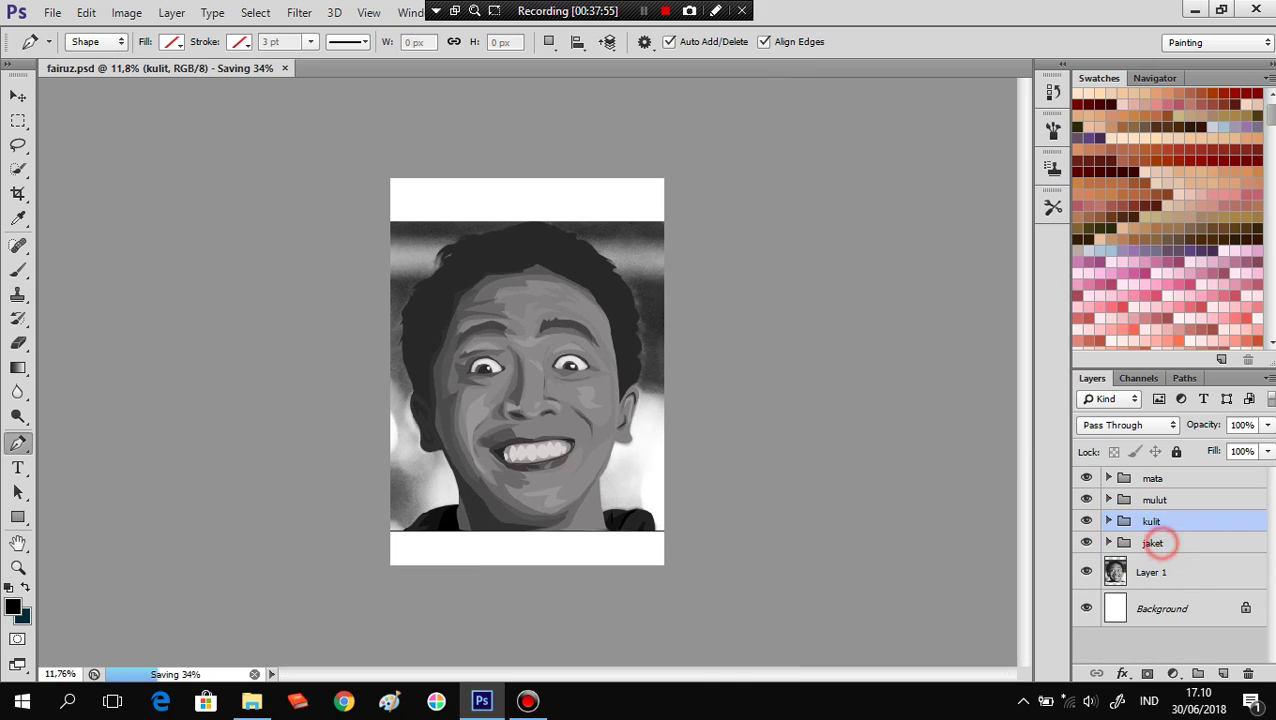
left_click(1176, 478, "shift")
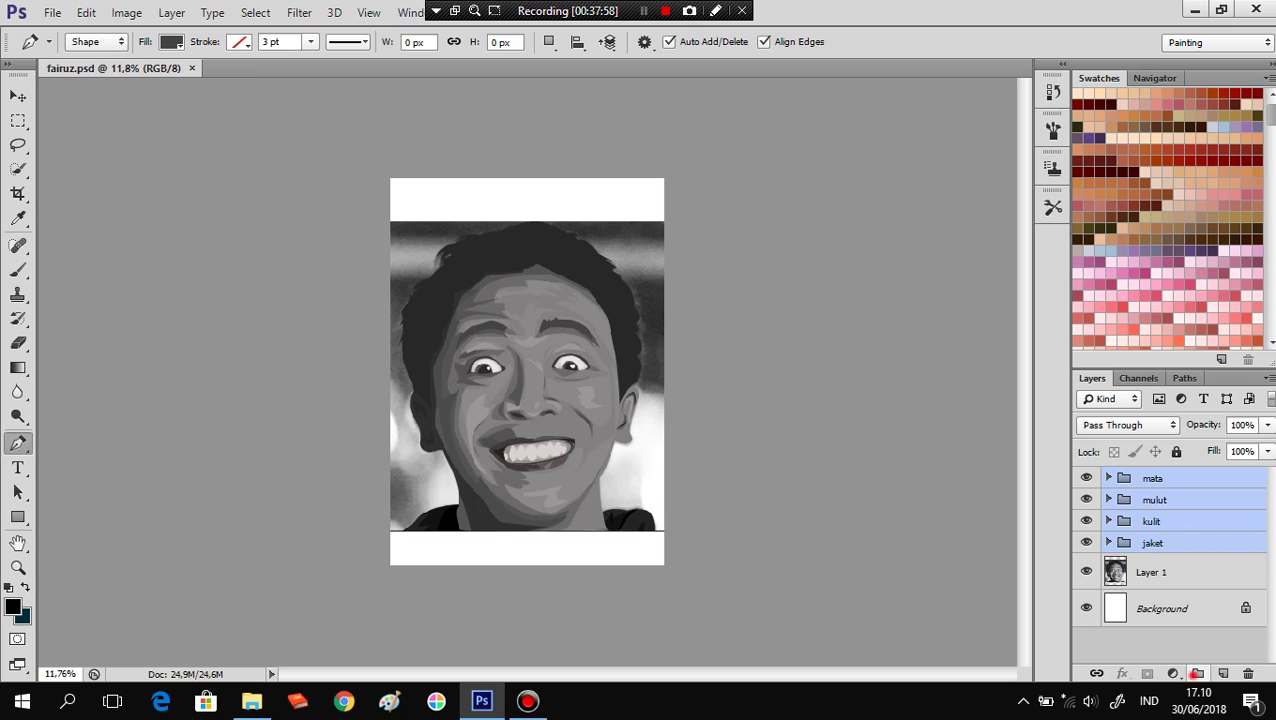
key("ctrl+g")
left_click(1152, 503)
left_click(1166, 566, "shift")
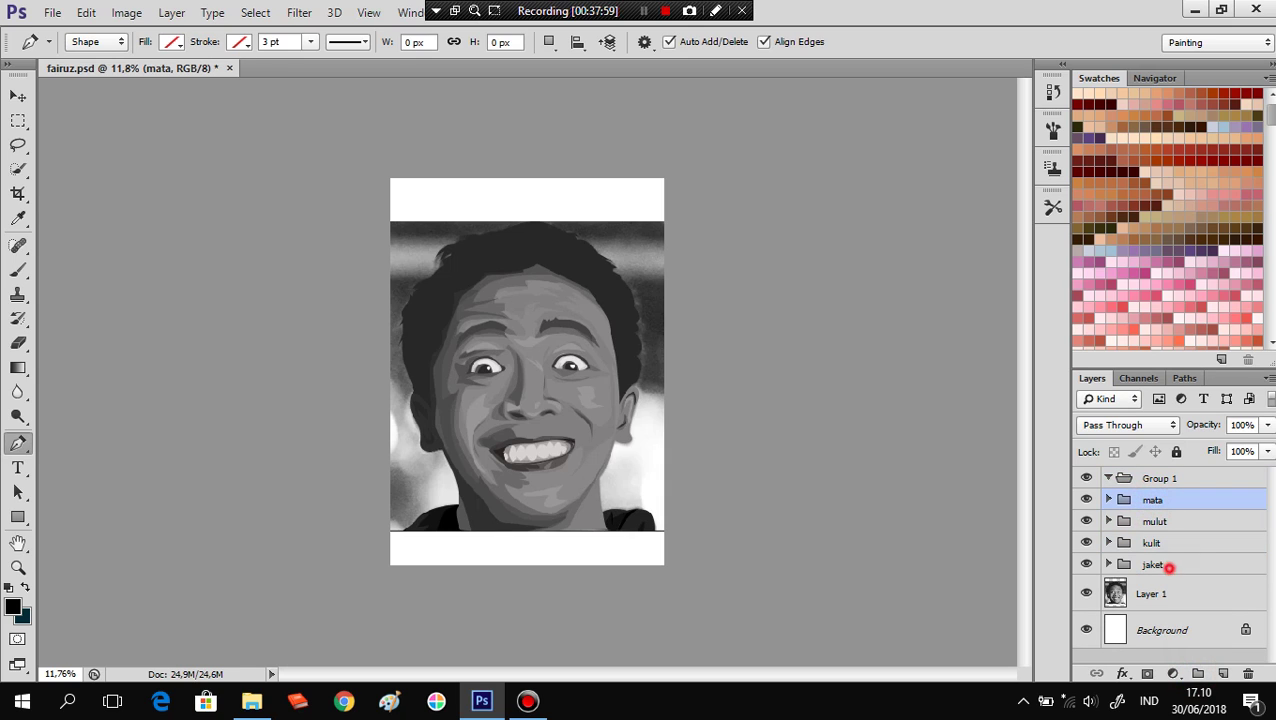
mouse_move(1166, 566)
left_mouse_down()
mouse_move(1178, 500)
mouse_move(1165, 482)
left_mouse_up()
left_click(1108, 478)
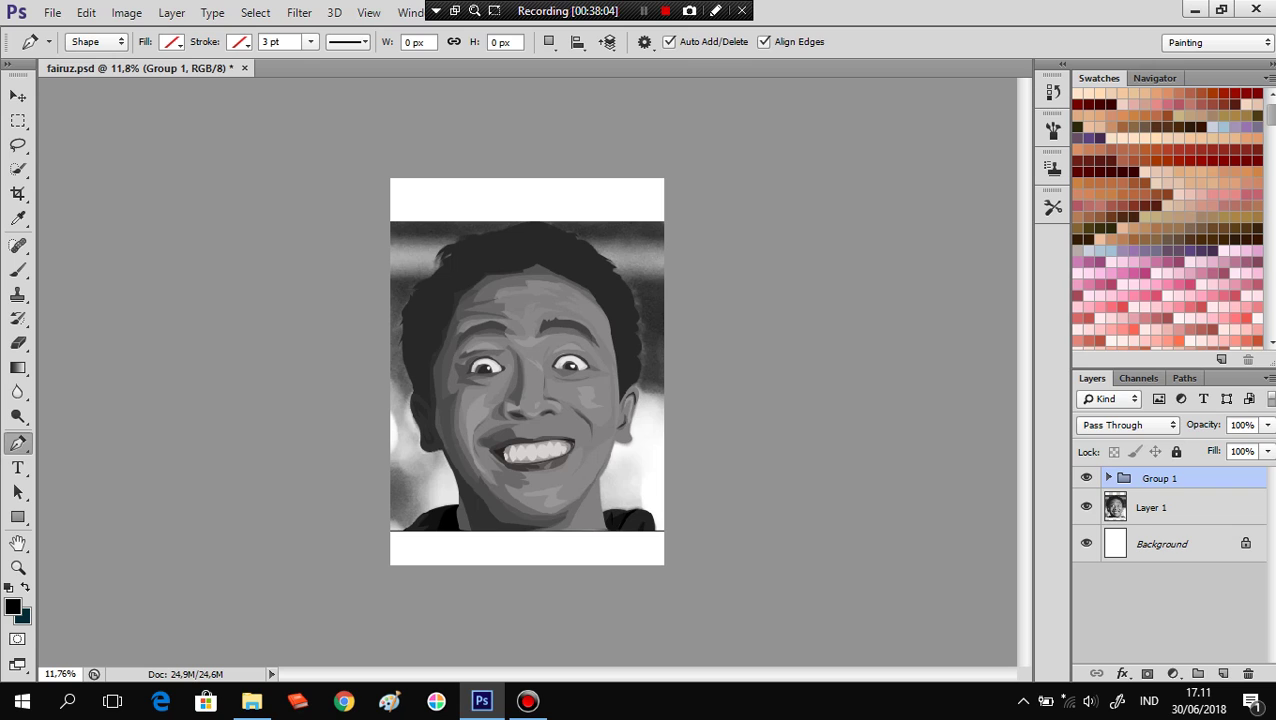
Flash Group 1's visibility to compare the vector portrait with the photo, then expand it.
left_click(1086, 478)
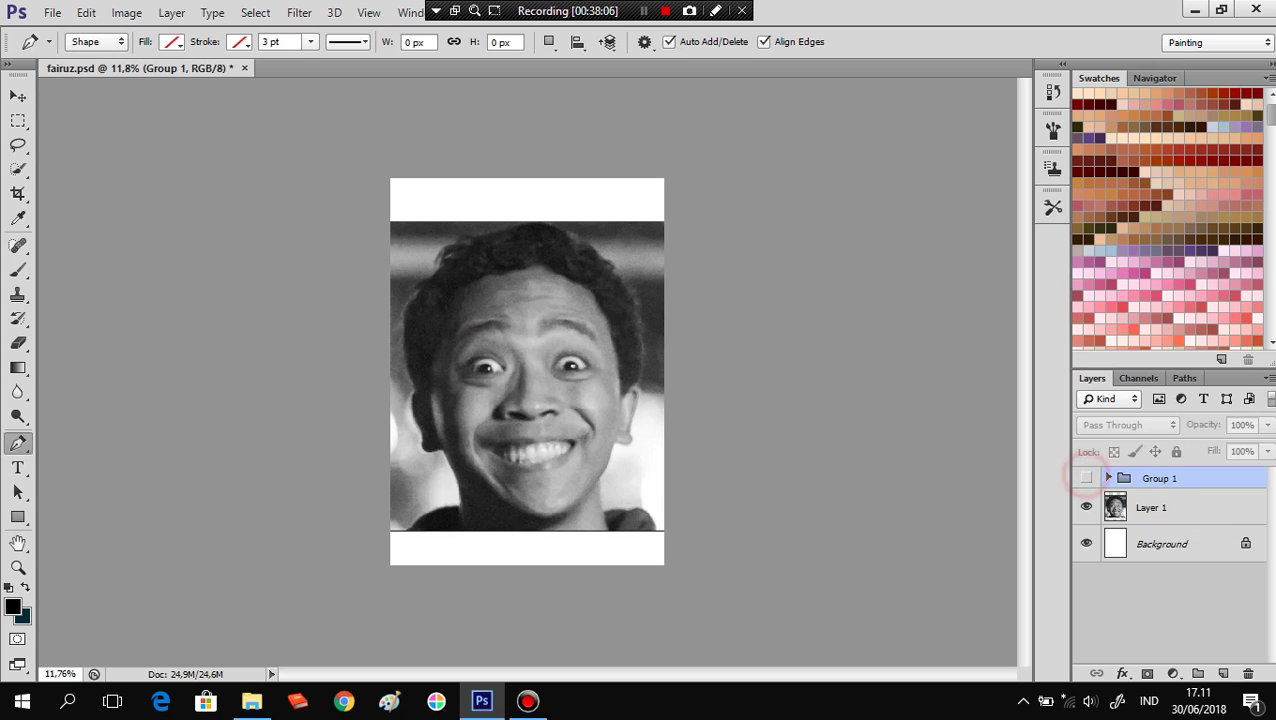
left_click(1086, 478)
left_click(1086, 478)
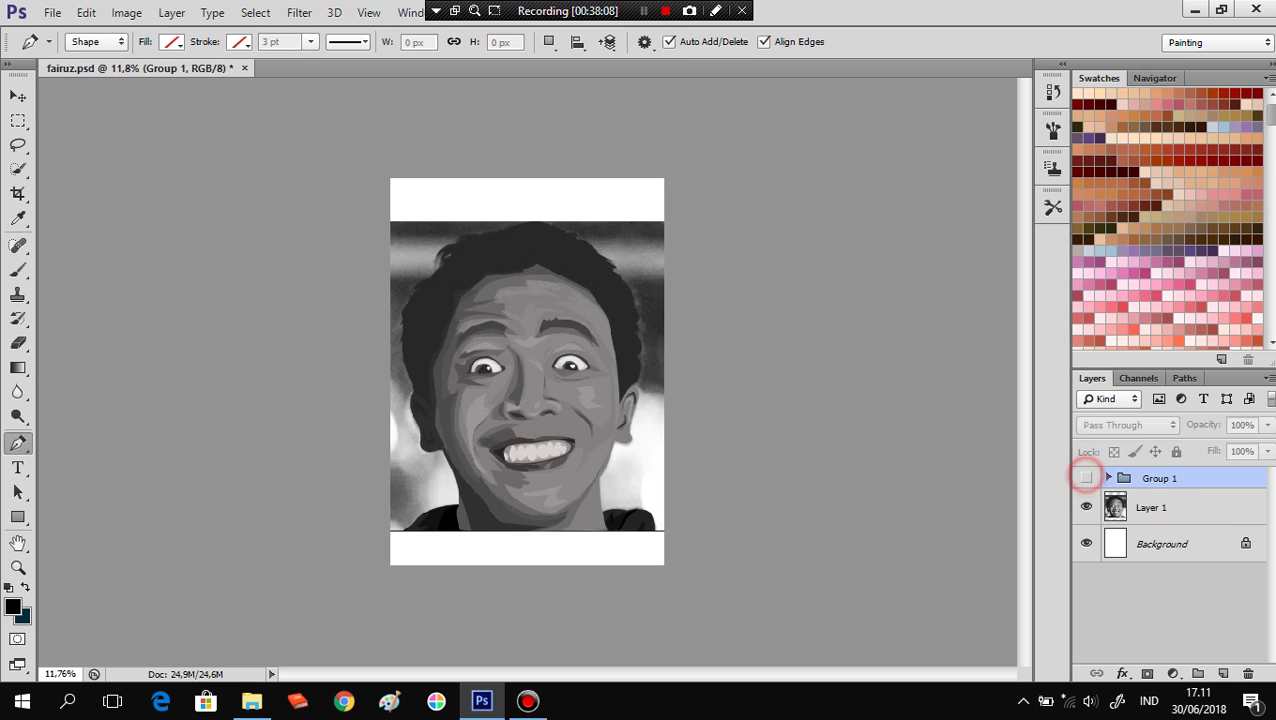
left_click(1086, 478)
left_click(1086, 478)
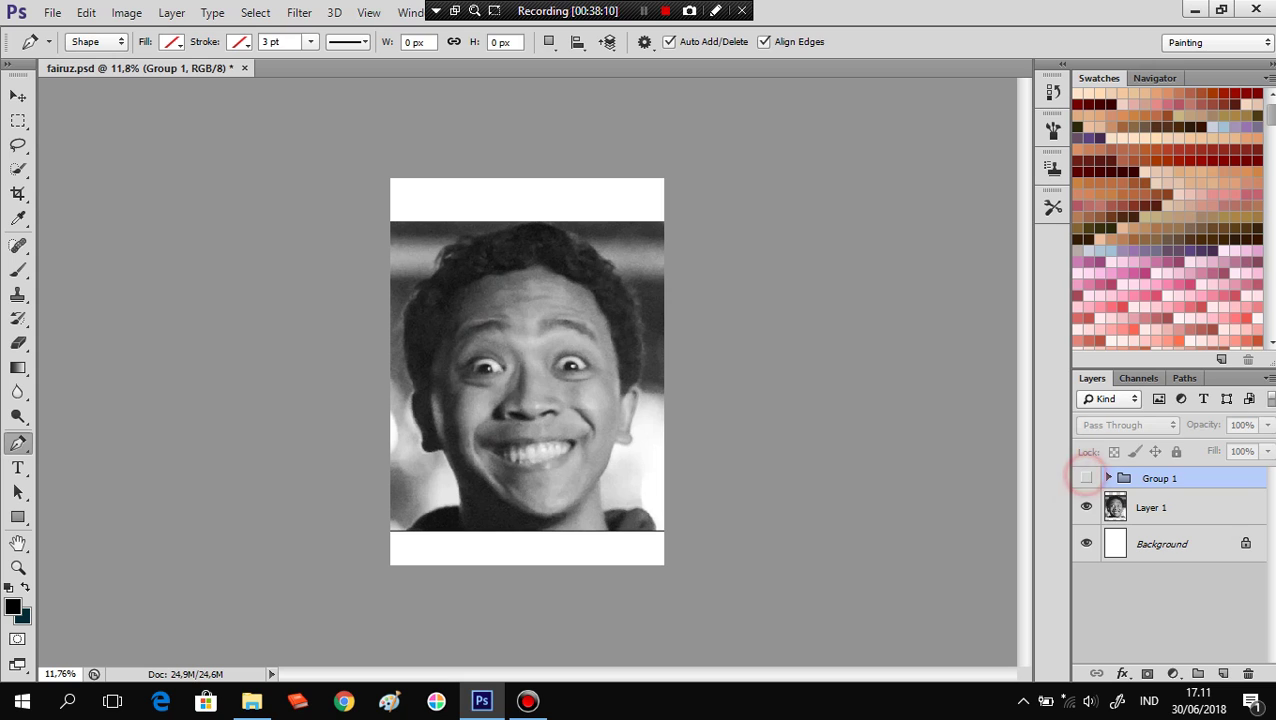
left_click(1086, 478)
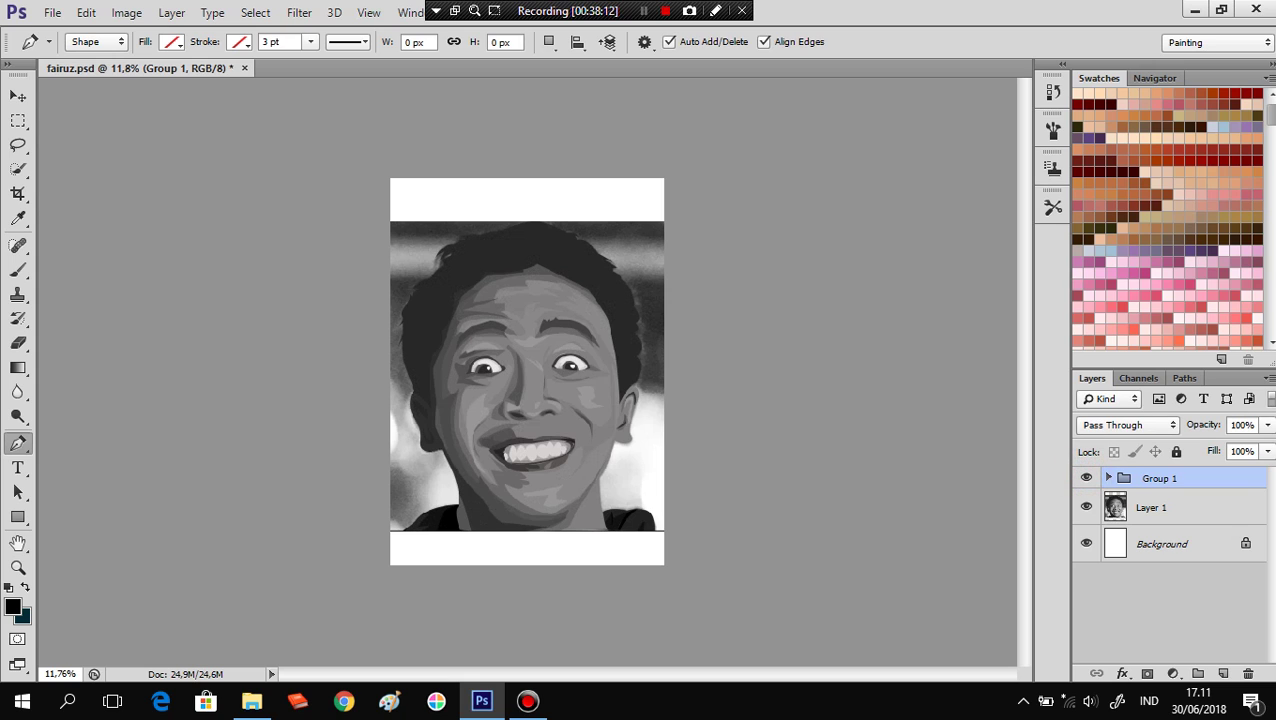
left_click(1108, 478)
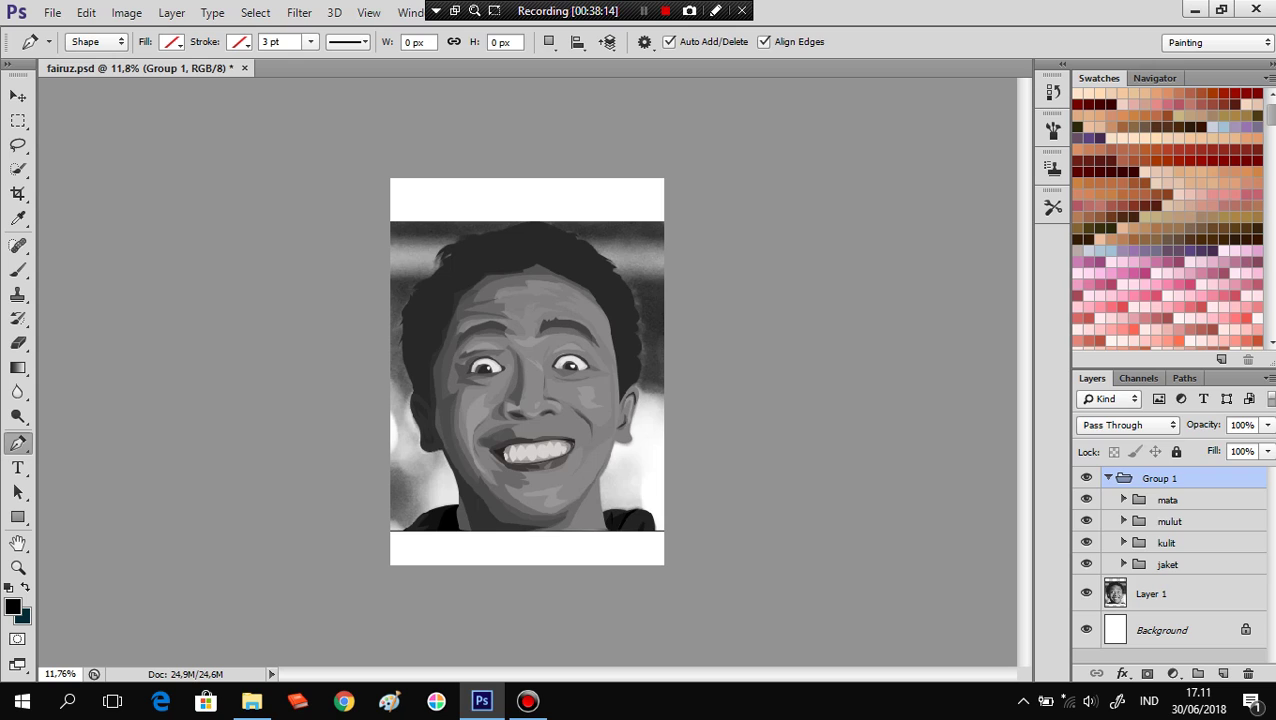
Compare Group 1 against the photo again, then expand kulit and select layer 0.
left_click(1086, 478)
left_click(1086, 478)
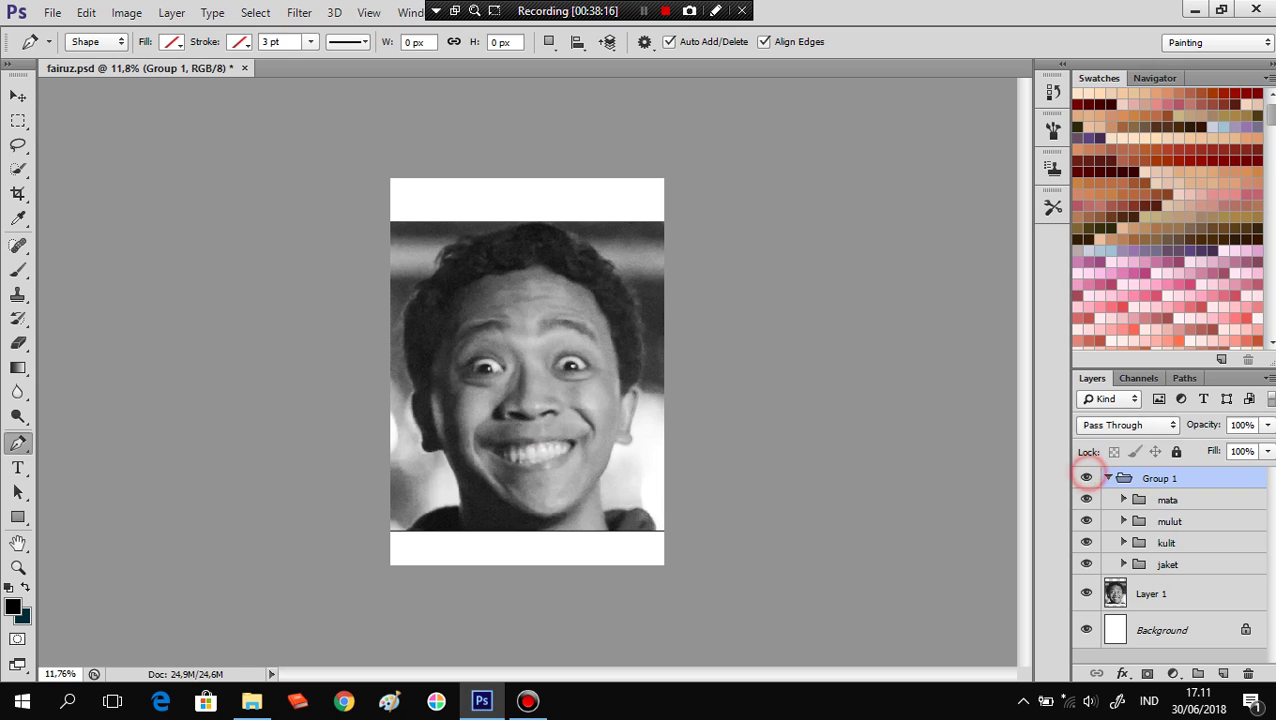
left_click(1086, 478)
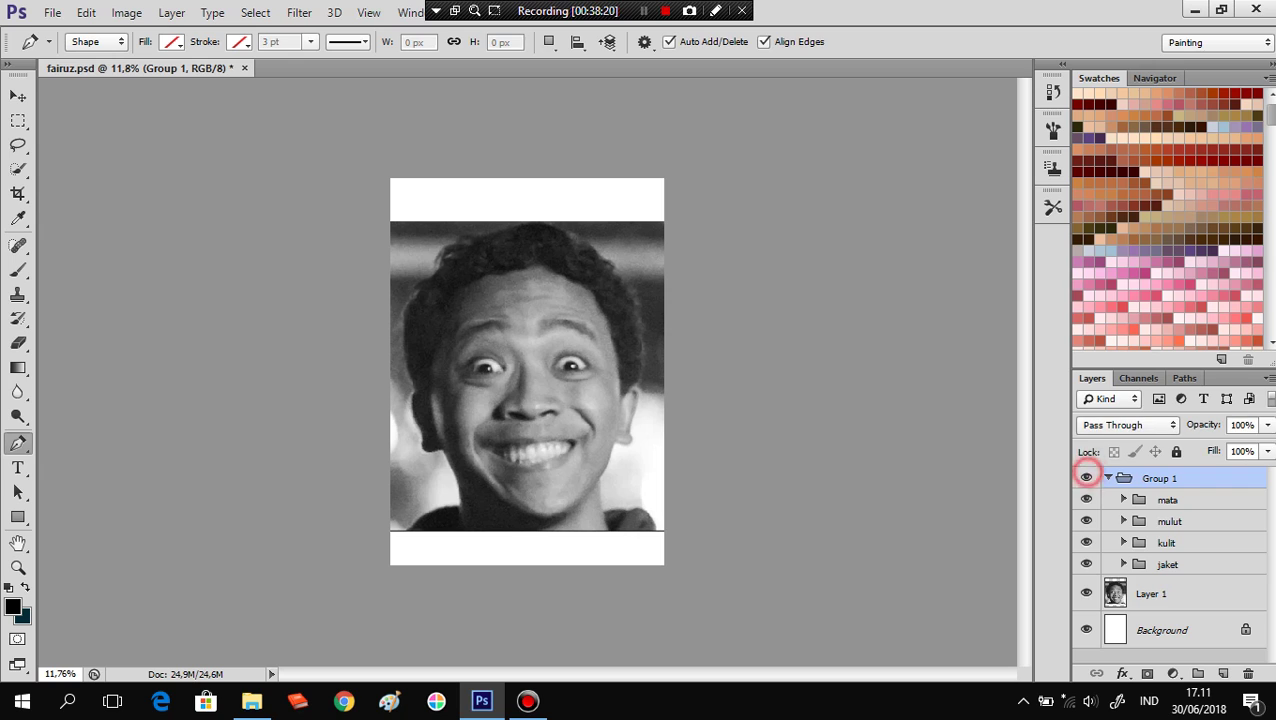
left_click(1086, 478)
left_click(1086, 478)
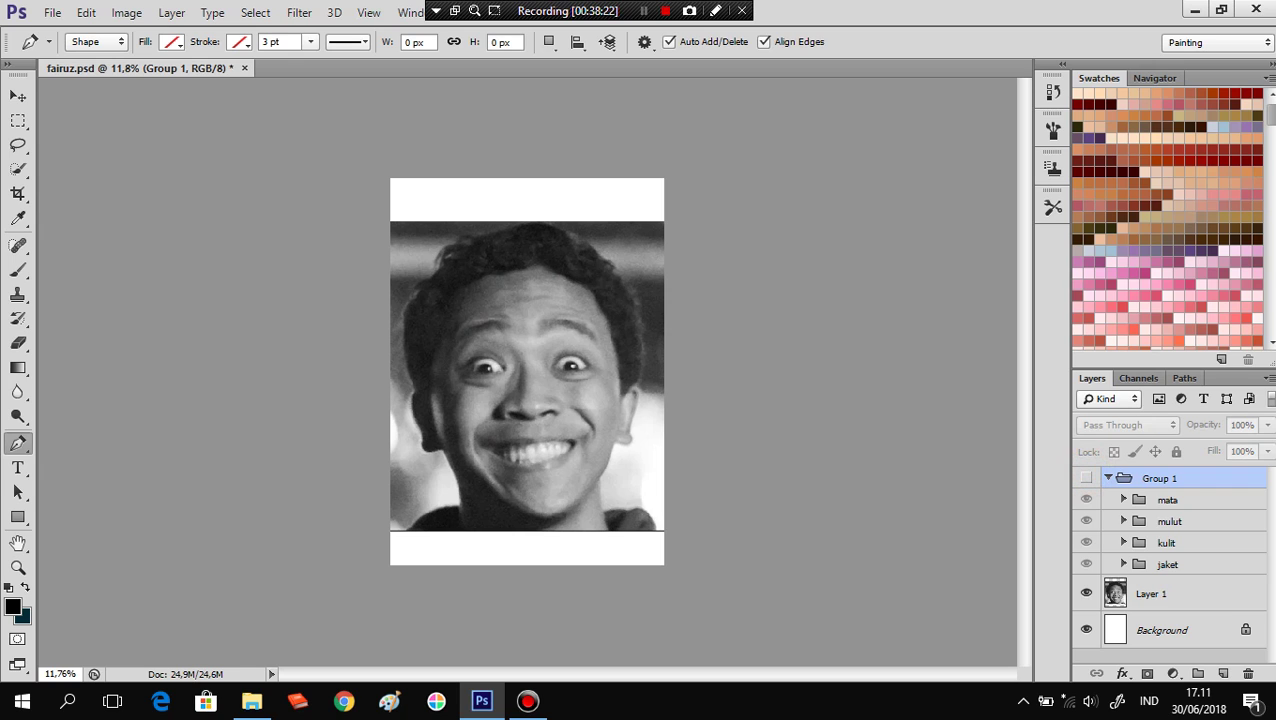
left_click(1123, 542)
scroll(1170, 560, "down", 5)
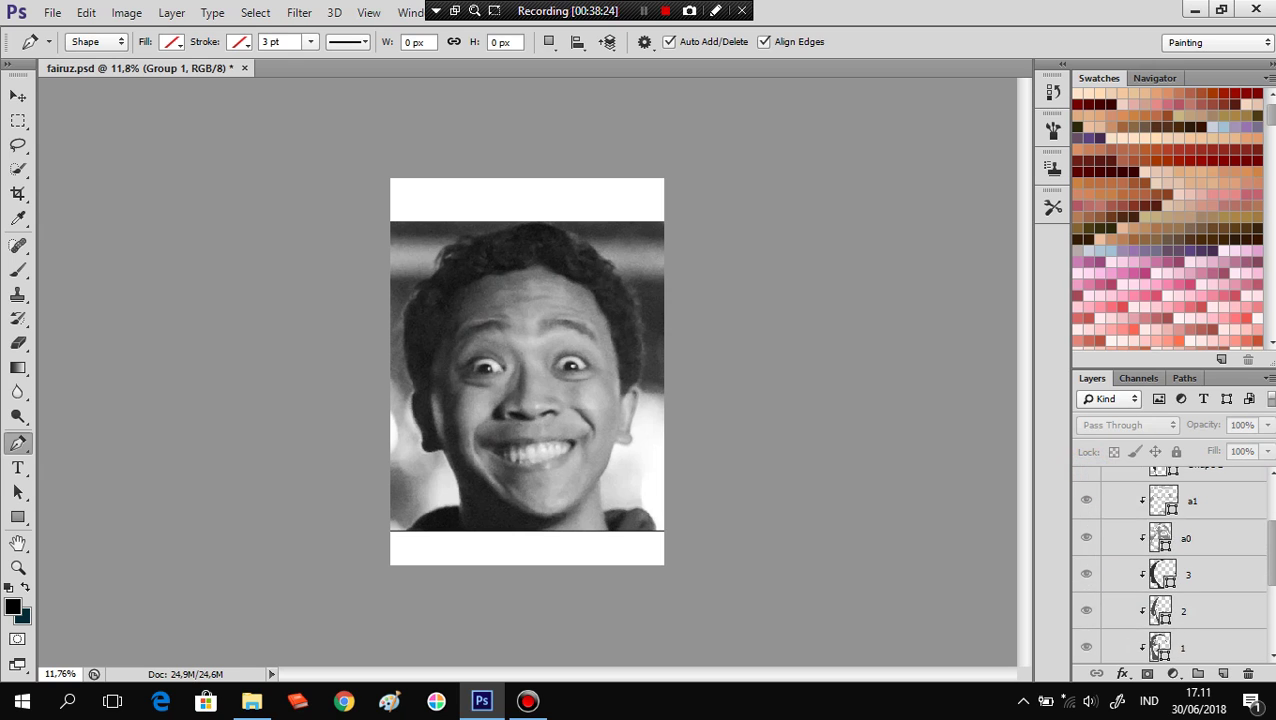
left_click(1196, 614)
Reshape the right eye's upper outline on layer 0 and add a lower-eyelid shape on layer 1.
scroll(580, 422, "up", 5)
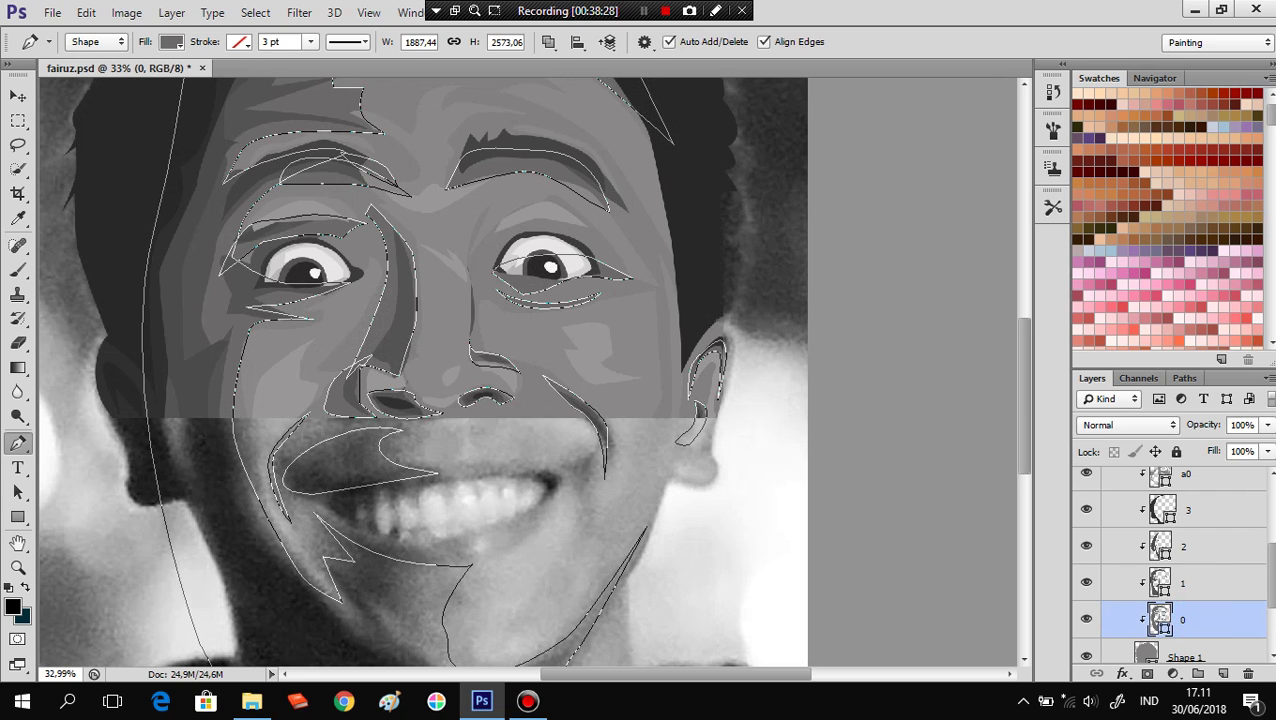
left_click(506, 277, "ctrl")
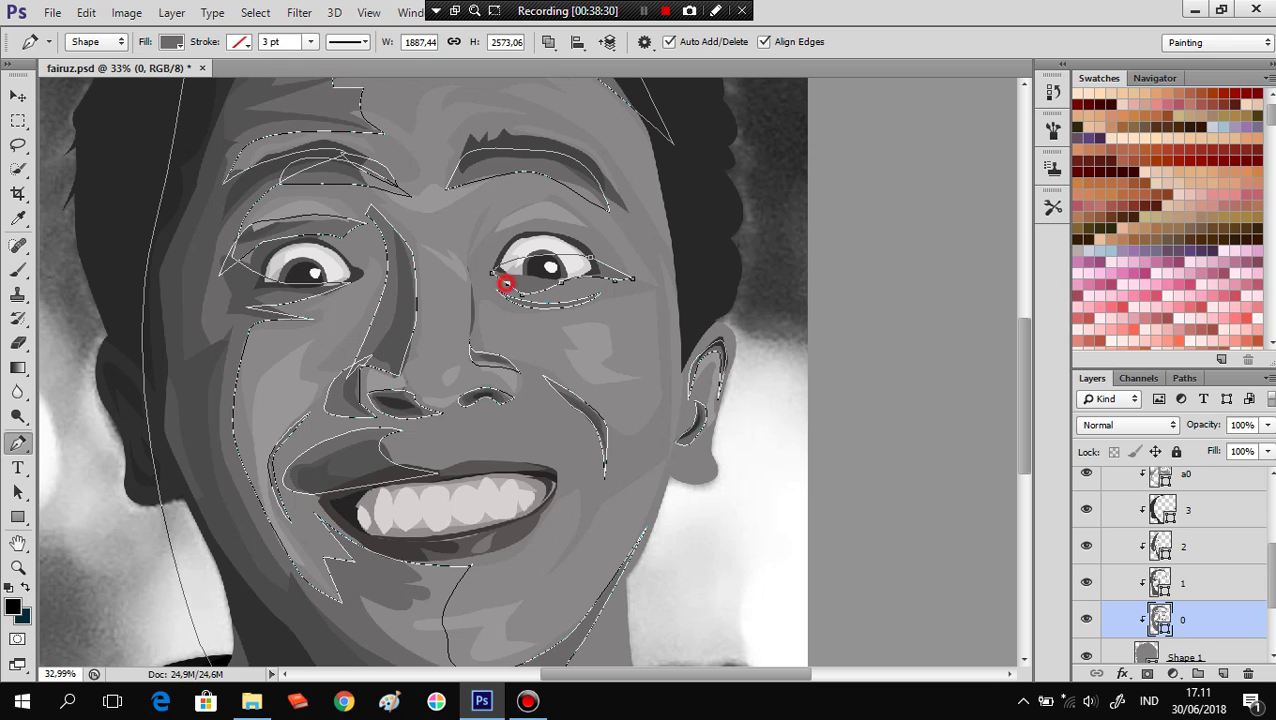
left_click_drag(485, 284, 490, 269)
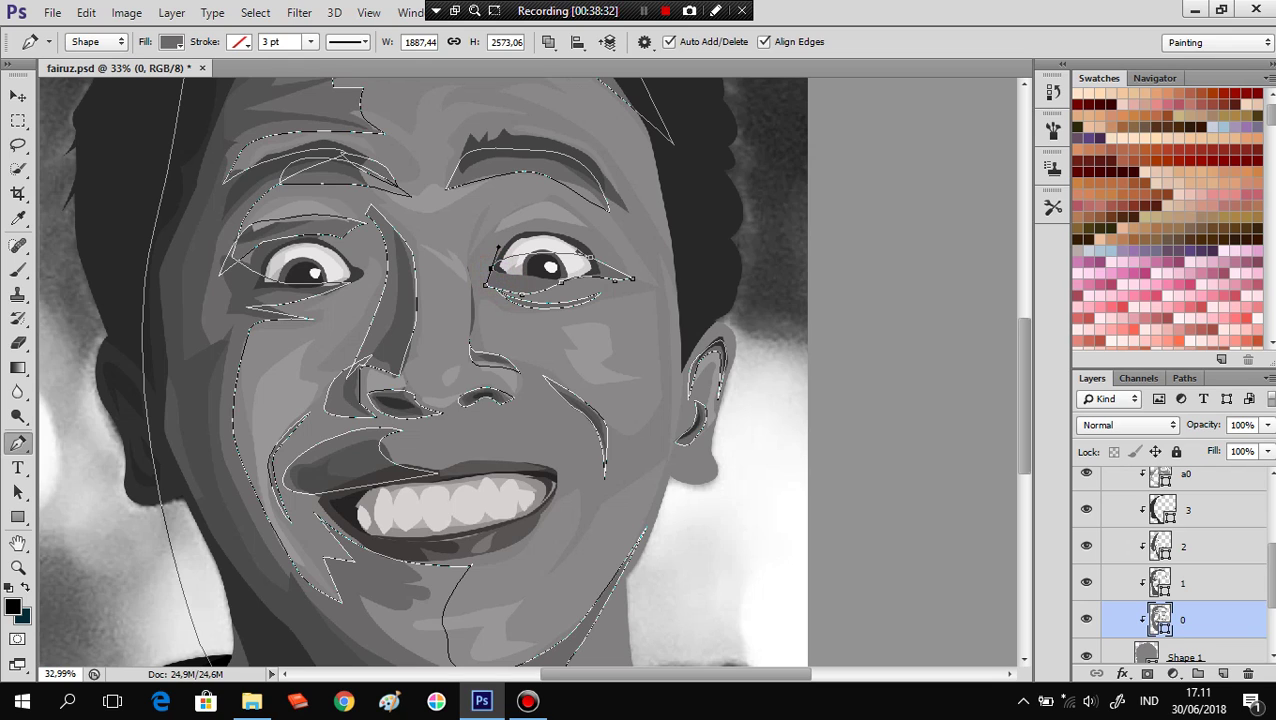
left_click(1196, 580)
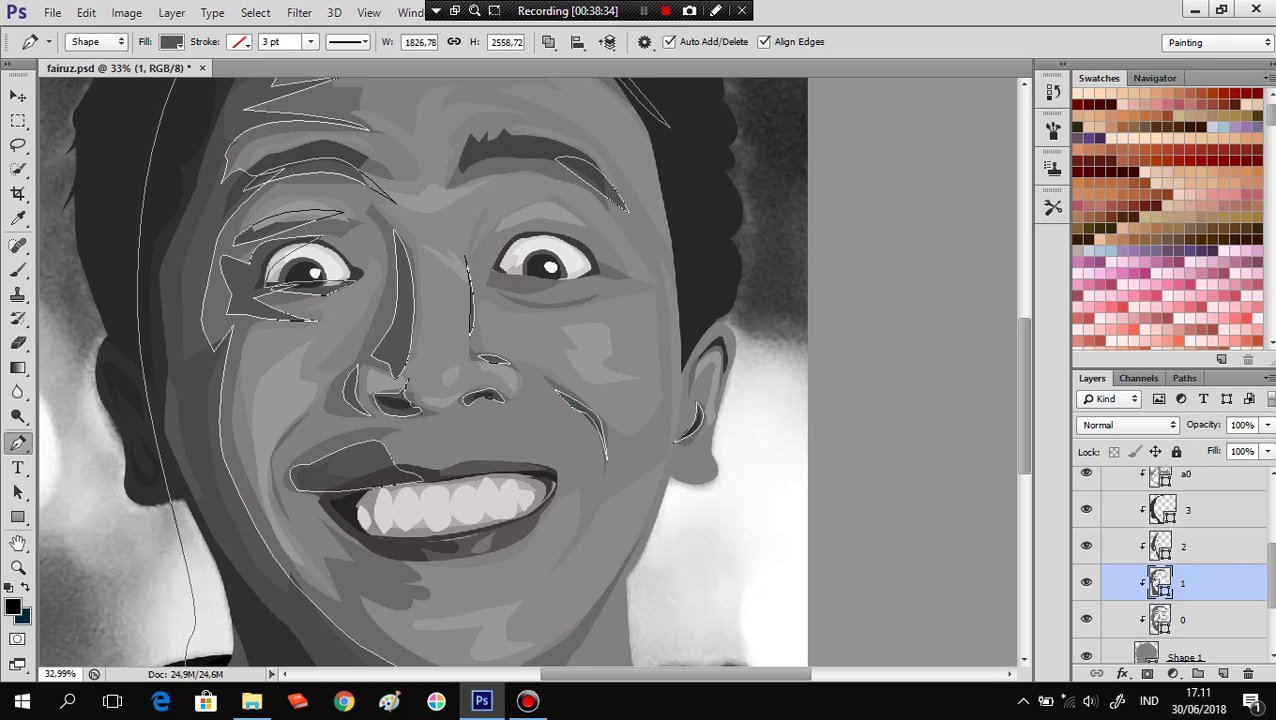
left_click(490, 273)
left_click(518, 284)
left_click(546, 281)
left_click(567, 274)
left_click(490, 273)
On layer 1, draw a closed shade shape below the right eye.
left_click(1192, 612)
left_click(1207, 571)
left_click(513, 299)
left_click(584, 300)
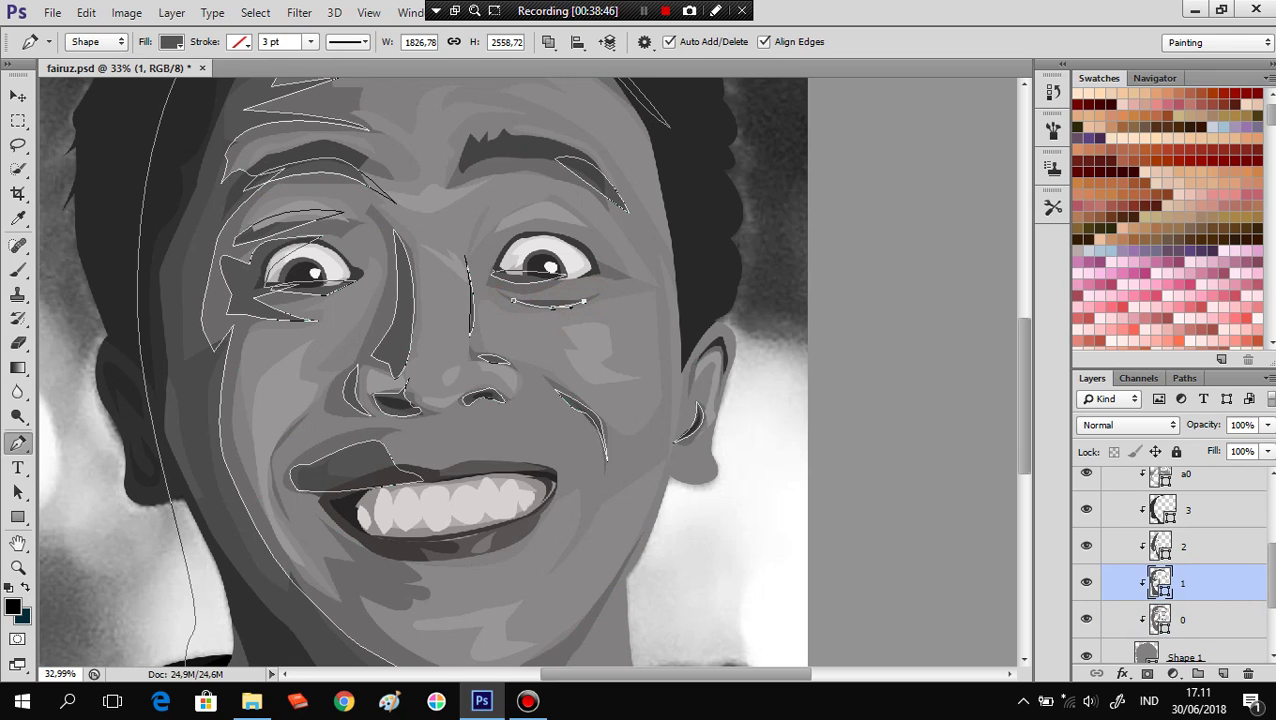
left_click(513, 300)
On layer 3, draw and finish a path under the right eye.
left_click(1196, 507)
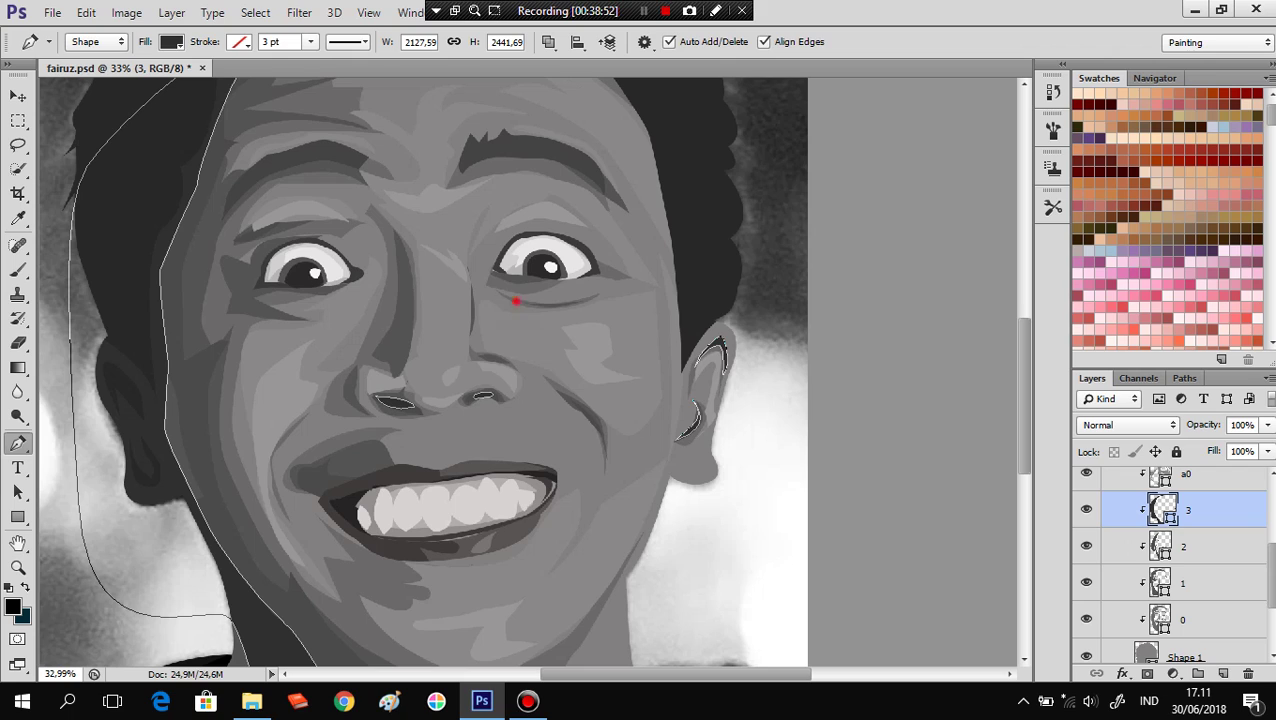
left_click(561, 302)
left_click(514, 300)
key("Return")
Hide Shape 1 to check the left eye's lower path against the photo, then show it again.
left_click(1206, 604)
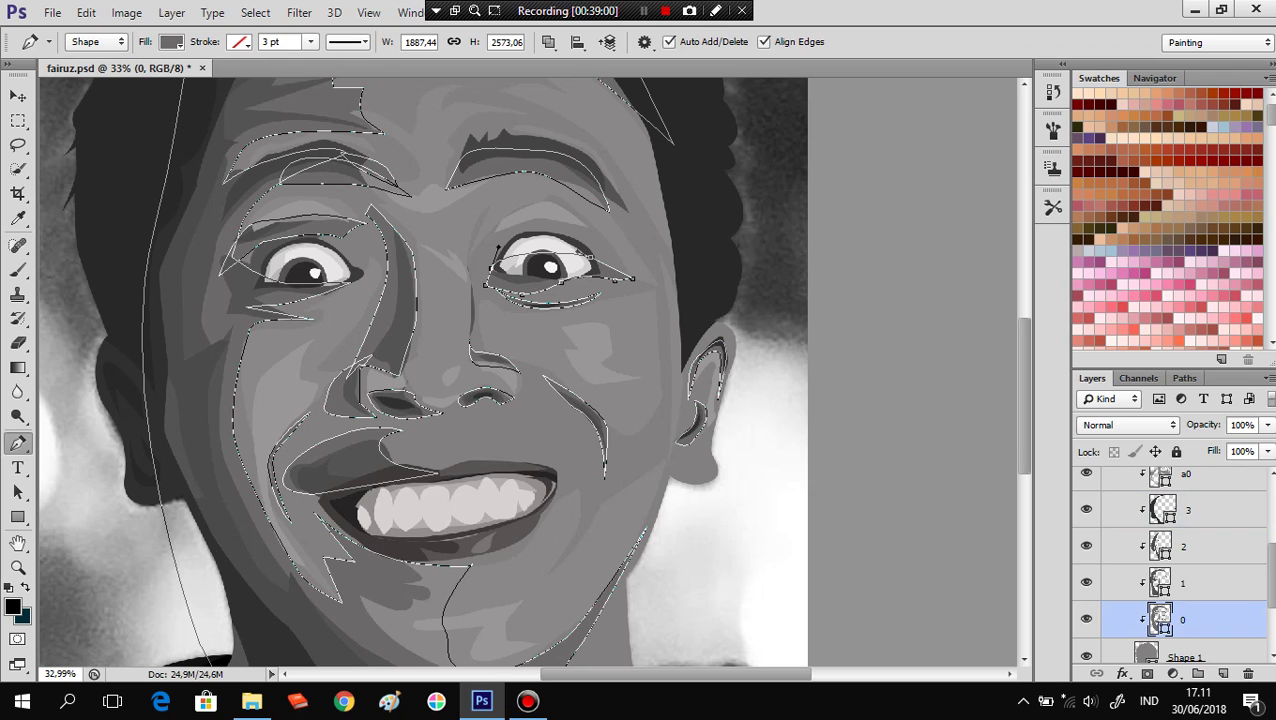
left_click(275, 298)
scroll(1180, 560, "down", 2)
left_click(1086, 614)
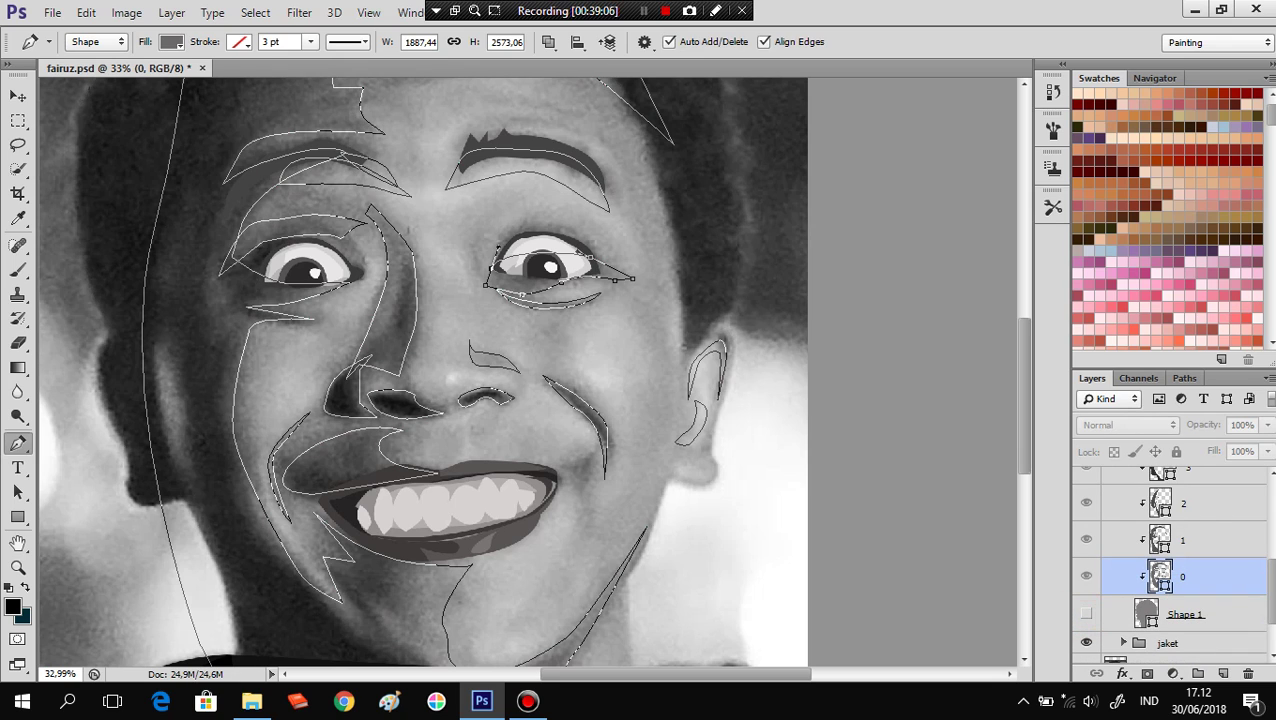
left_click(262, 300)
left_click(1086, 614)
left_click(1167, 643)
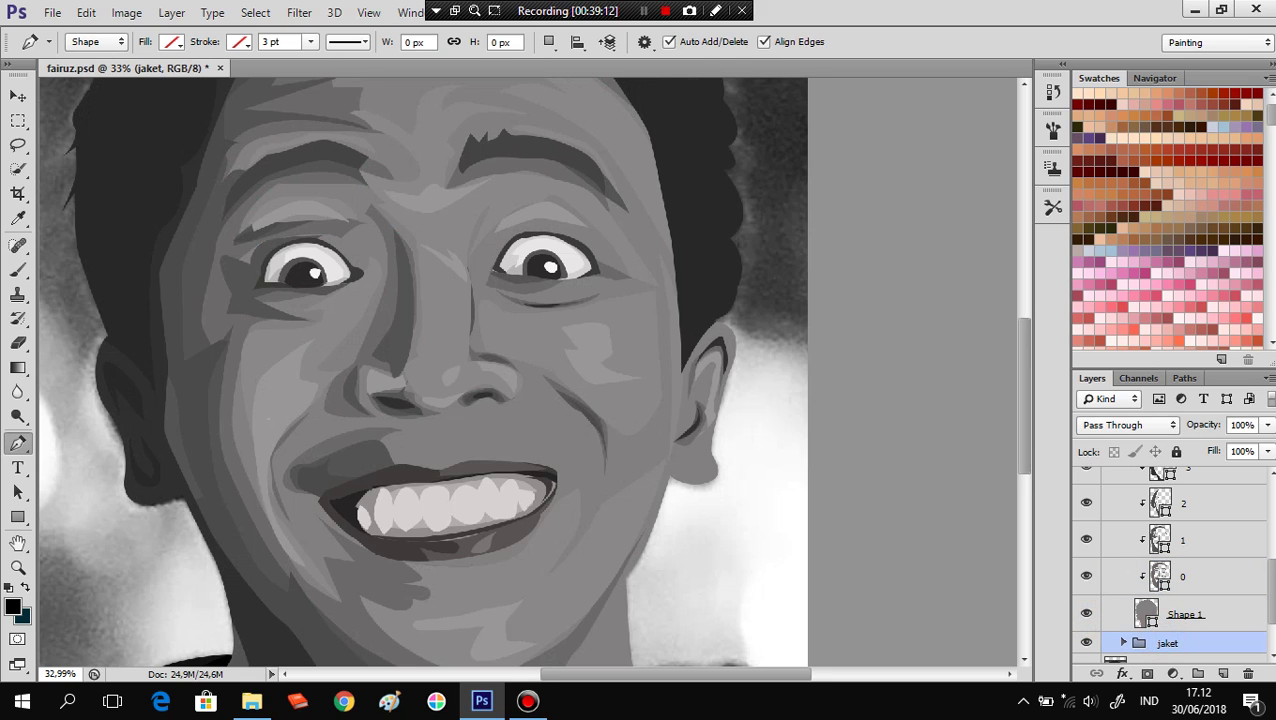
scroll(720, 363, "down", 1)
scroll(702, 352, "down", 1)
scroll(702, 352, "down", 1)
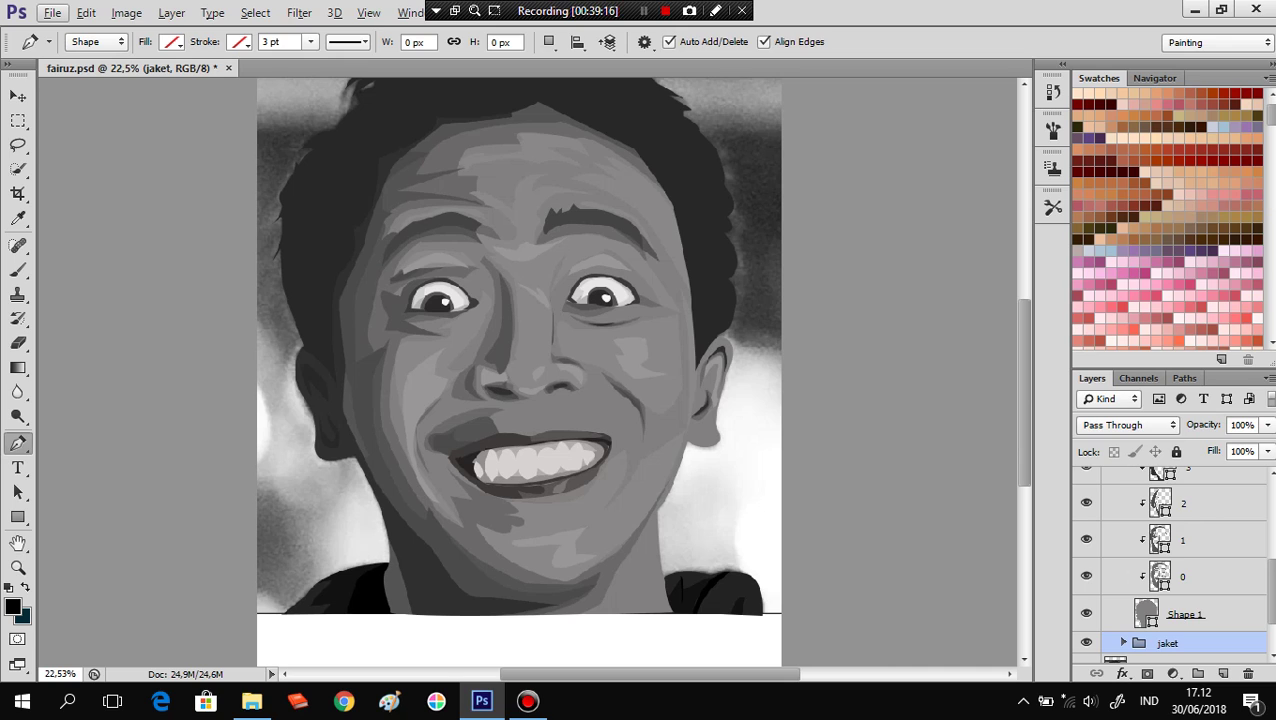
Inspect layer 1's left-eye path, then hide Shape 1 and select layer 0.
left_click(1188, 576)
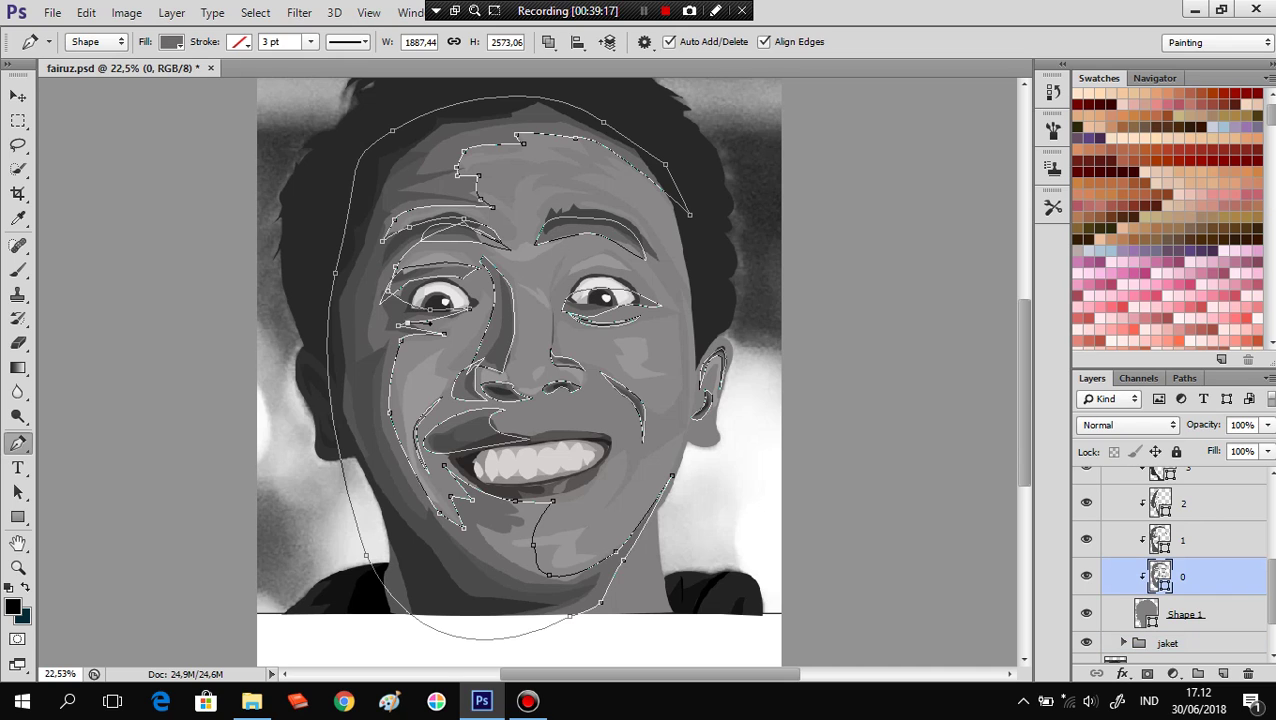
left_click(1188, 538)
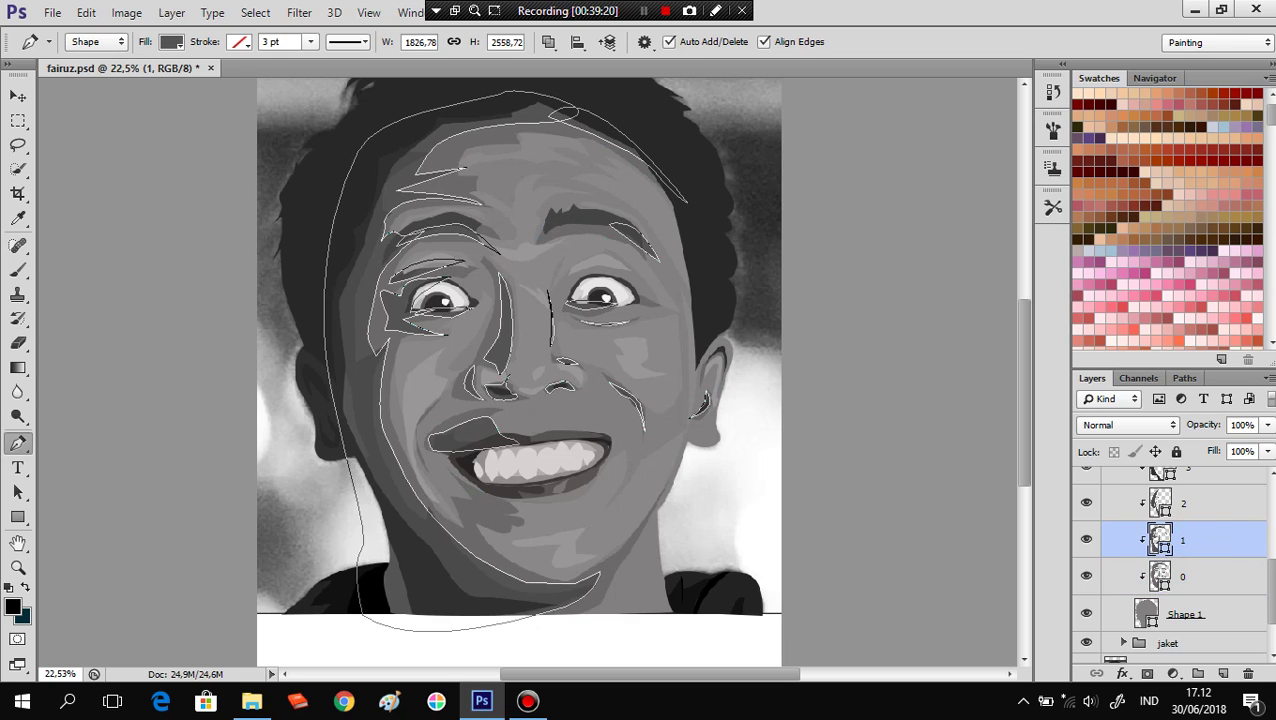
left_click(390, 310, "ctrl")
left_click(399, 298)
left_click(1160, 610)
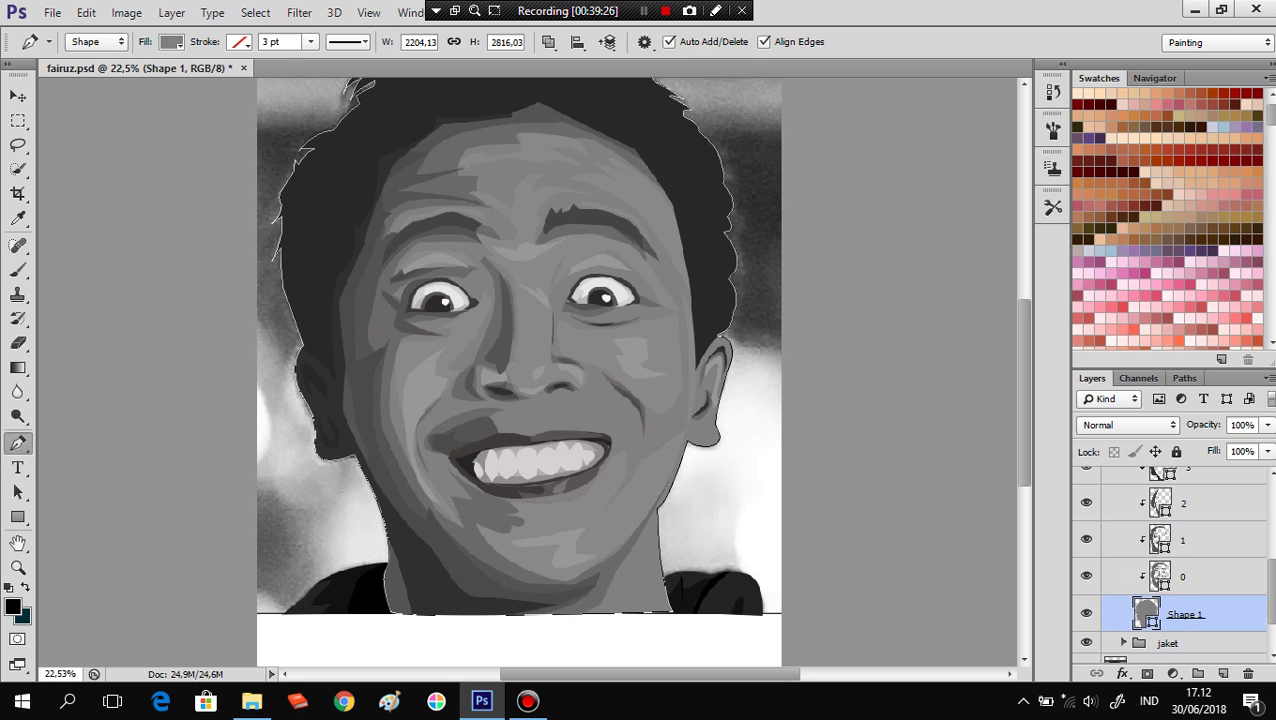
scroll(688, 395, "down", 1)
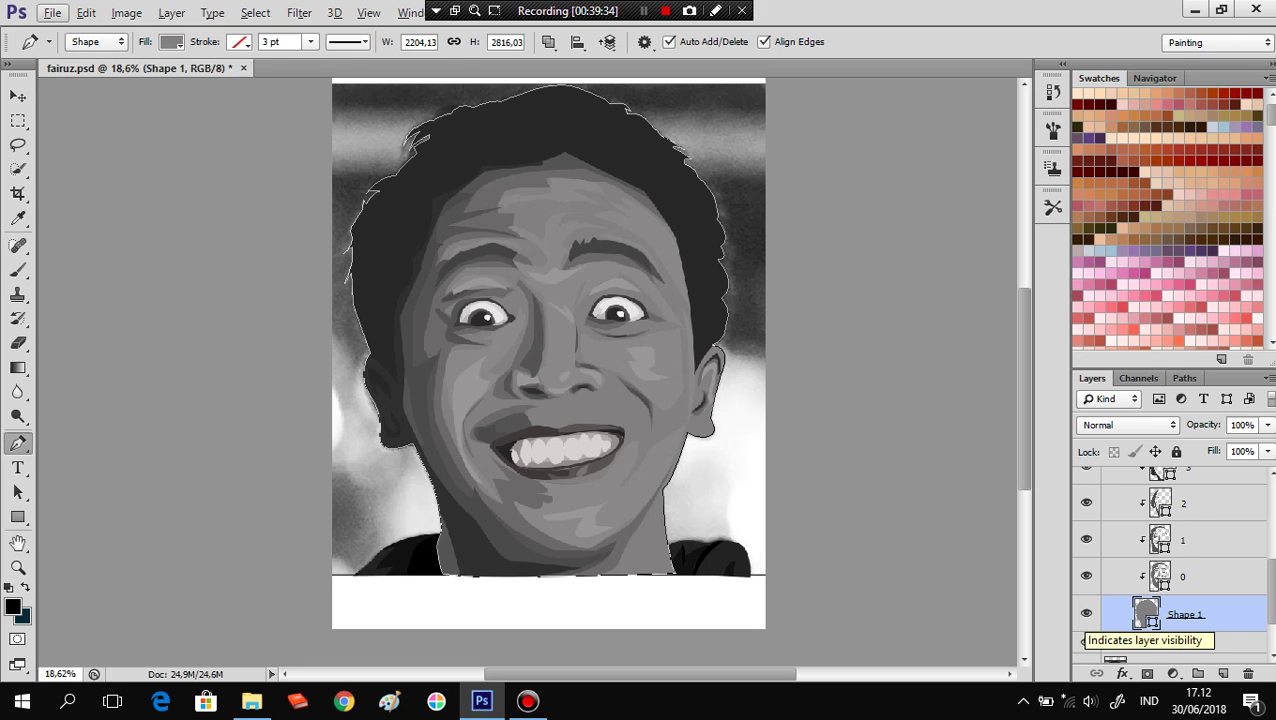
left_click(1190, 577)
left_click(1086, 612)
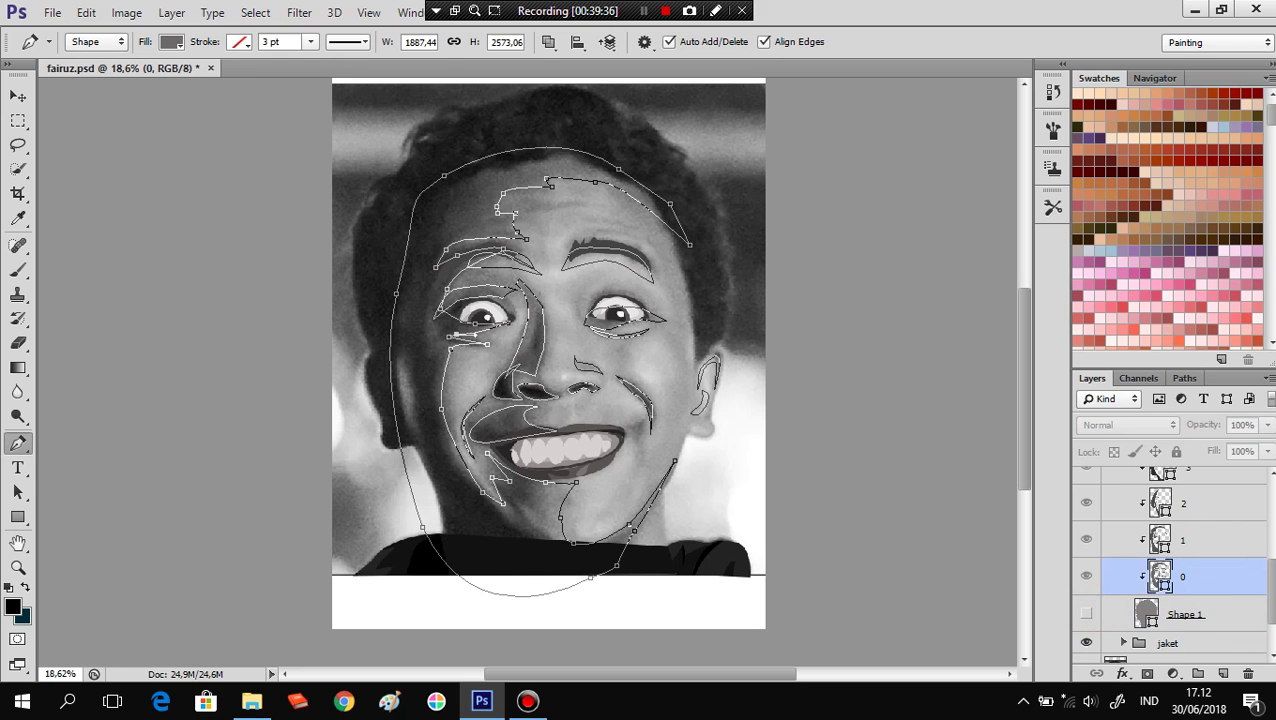
scroll(624, 428, "up", 2)
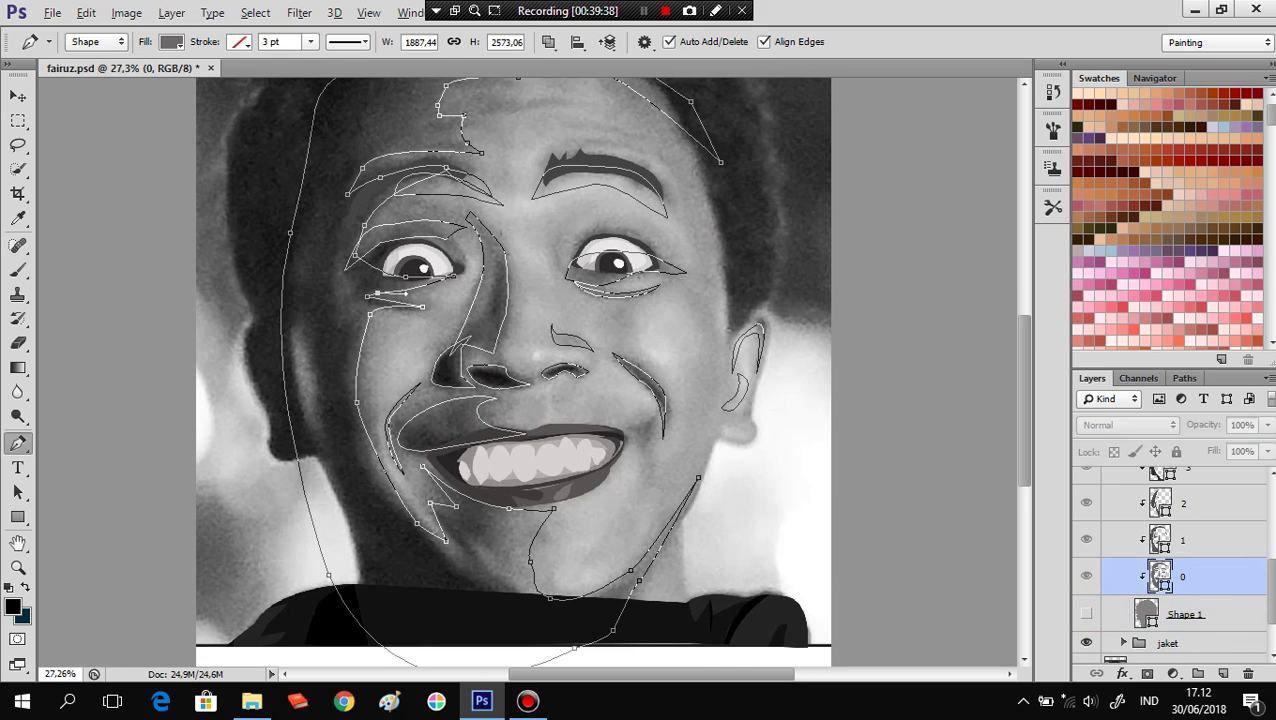
On layer 0, draw a closed dark shape on the cheek at the right mouth corner.
left_click(624, 425)
left_click_drag(656, 412, 662, 402)
mouse_move(648, 449)
left_mouse_down()
mouse_move(648, 462)
mouse_move(630, 438)
left_mouse_up()
left_click(649, 463)
left_click(624, 425)
On layer 1, add a small closed triangle at the mouth corner.
left_click(1200, 540)
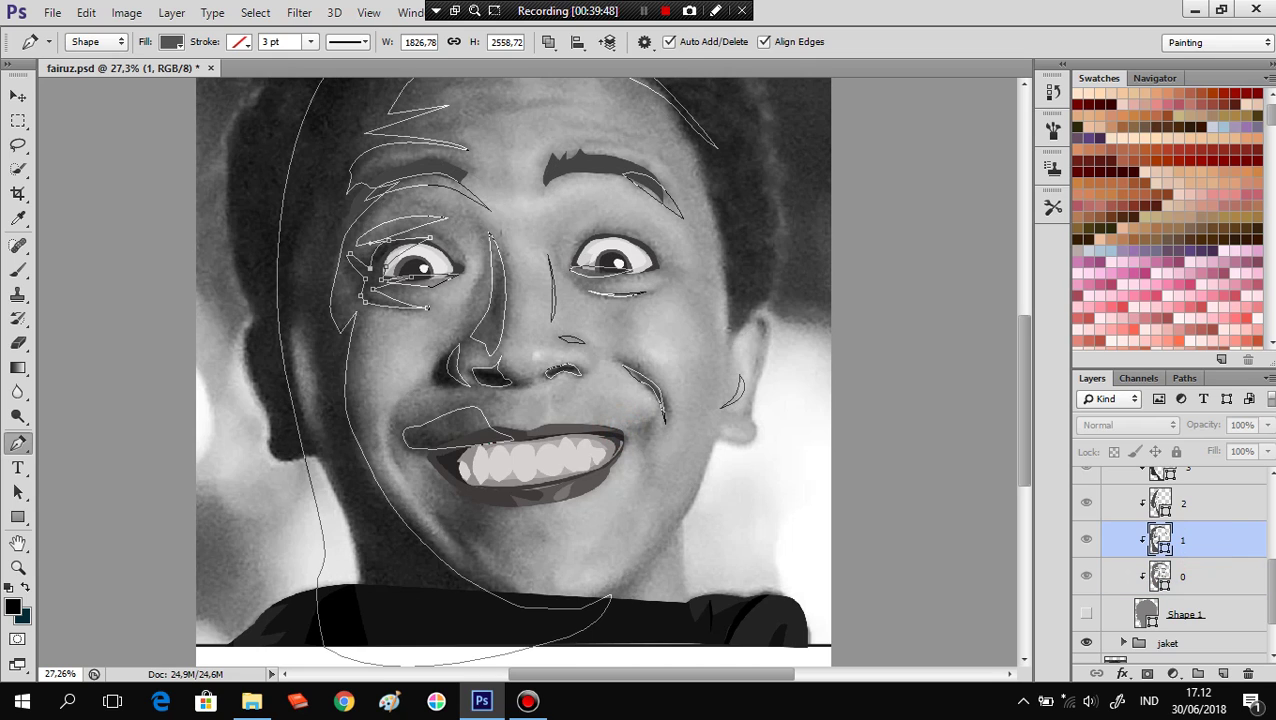
left_click(627, 429)
left_click_drag(649, 421, 658, 417)
left_click(651, 420)
left_click(644, 449)
left_click(628, 429)
On layer 2, draw another small curved shape at the mouth corner.
left_click(1185, 503)
left_click(632, 427)
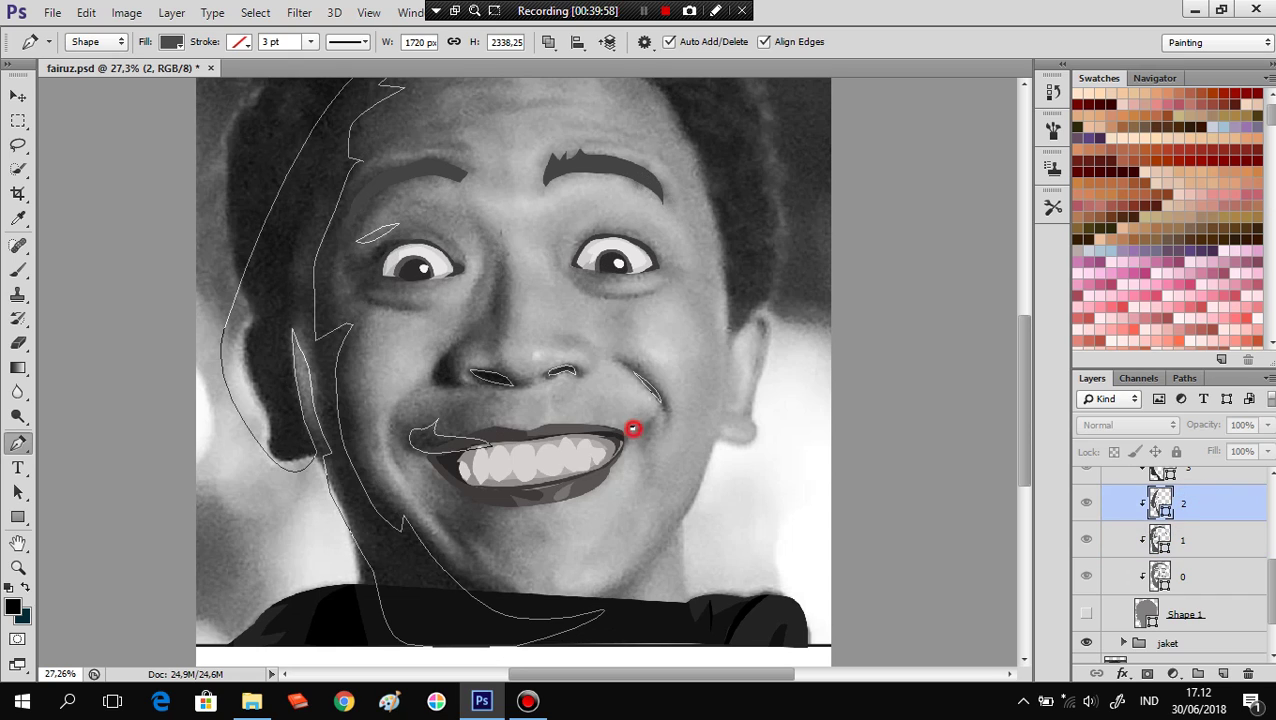
left_click(650, 423)
left_click_drag(650, 424, 646, 440)
left_click(633, 427)
Show Shape 1, select layer 0, and add anchor points at the mouth corner.
left_click(1086, 614)
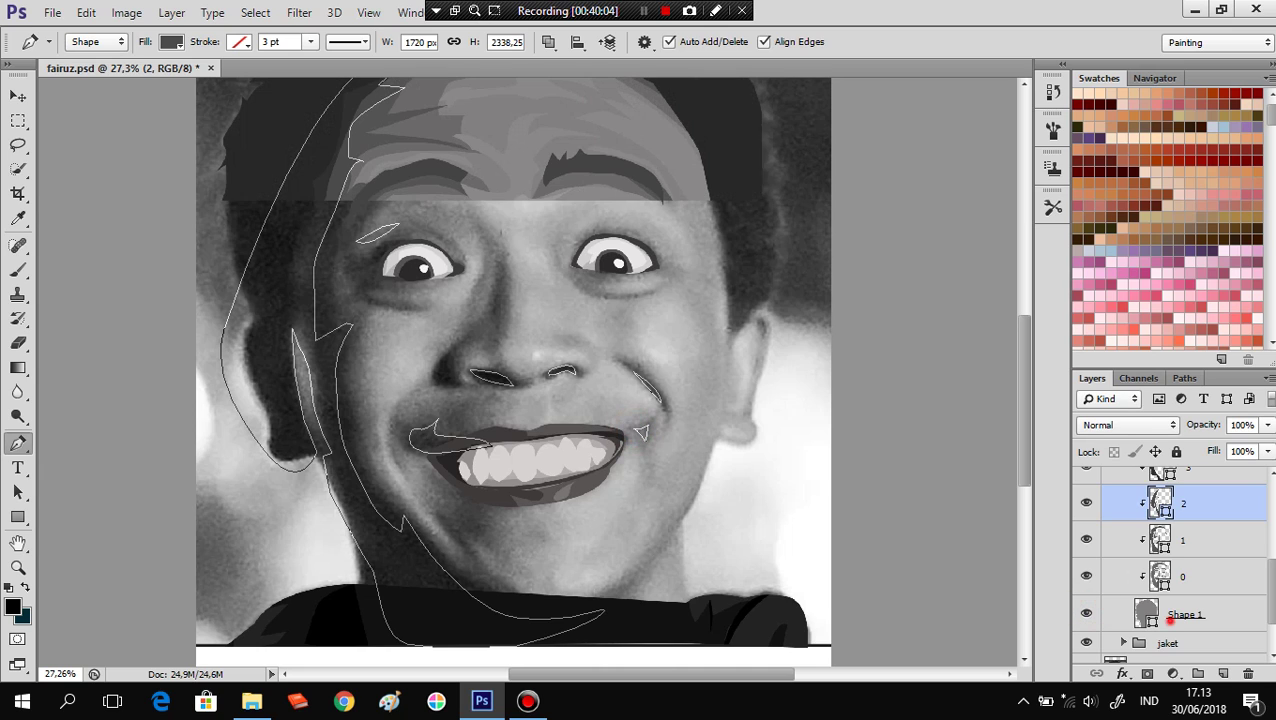
left_click(1185, 614)
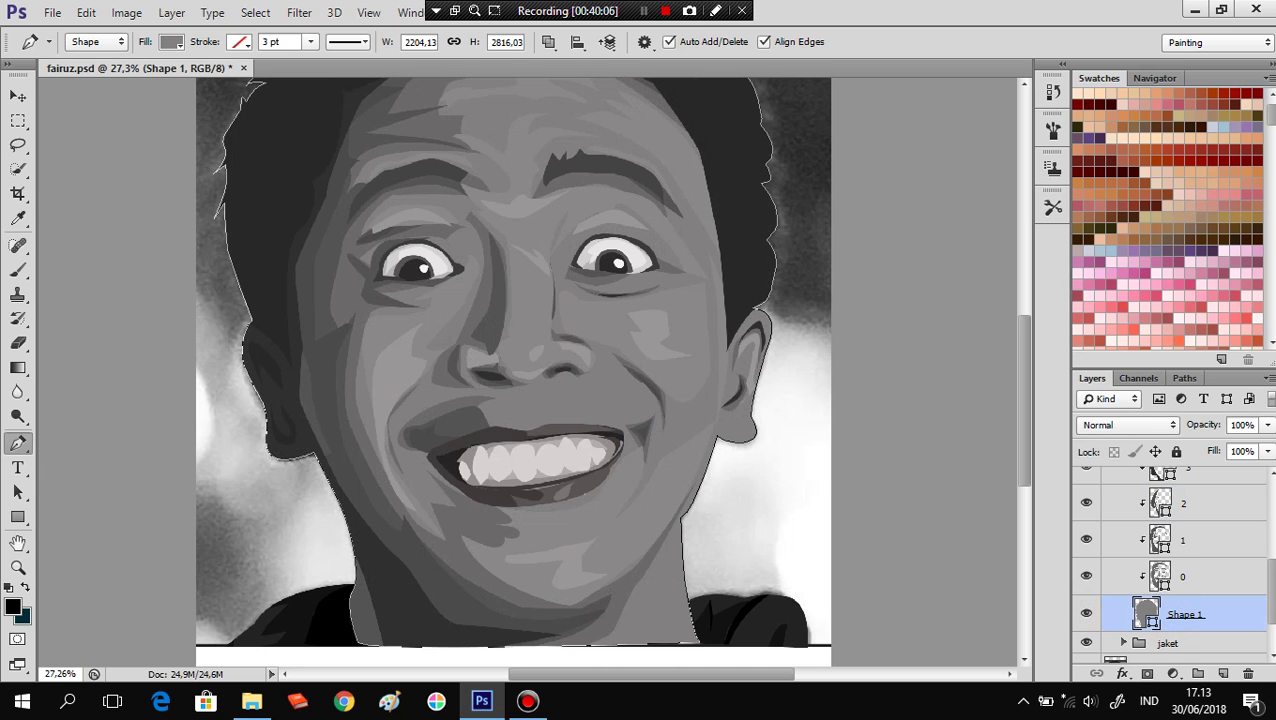
left_click(1195, 565)
left_click(626, 428)
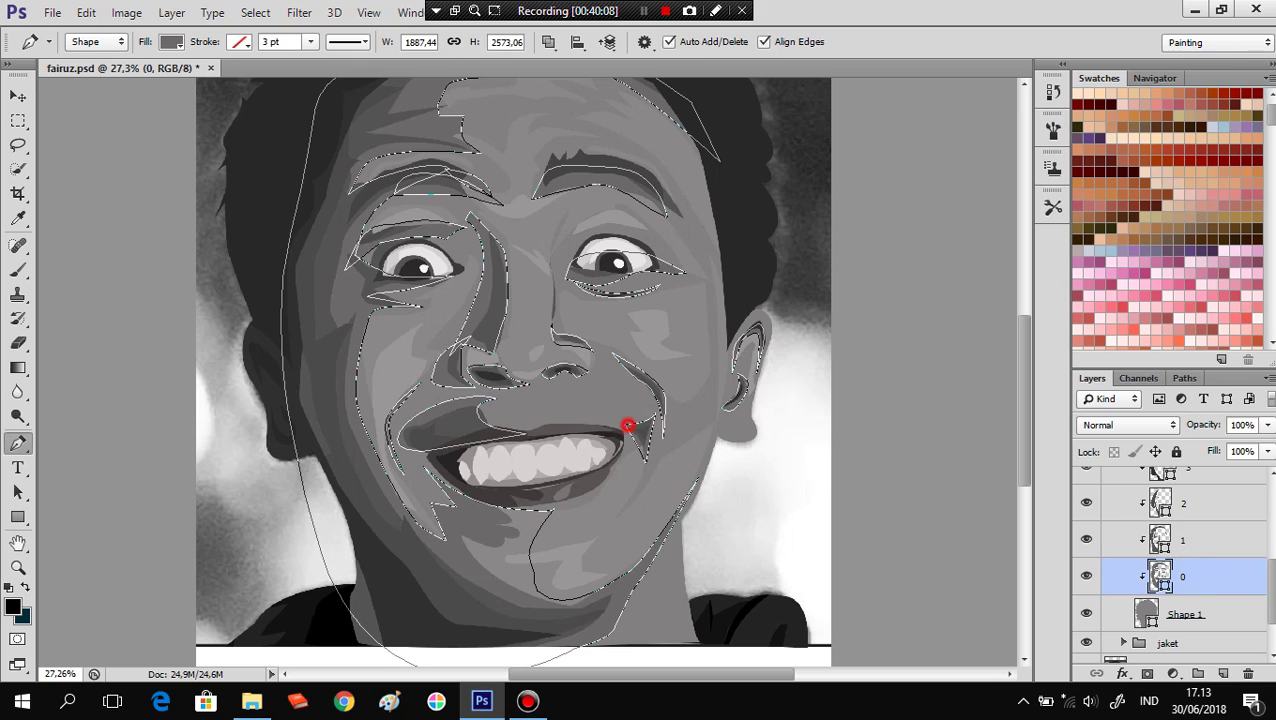
left_click(649, 415)
left_click(647, 419)
left_click(630, 433)
Bend the layer 0 path curve at the mouth corner and adjust its anchor.
key("alt+bracketleft")
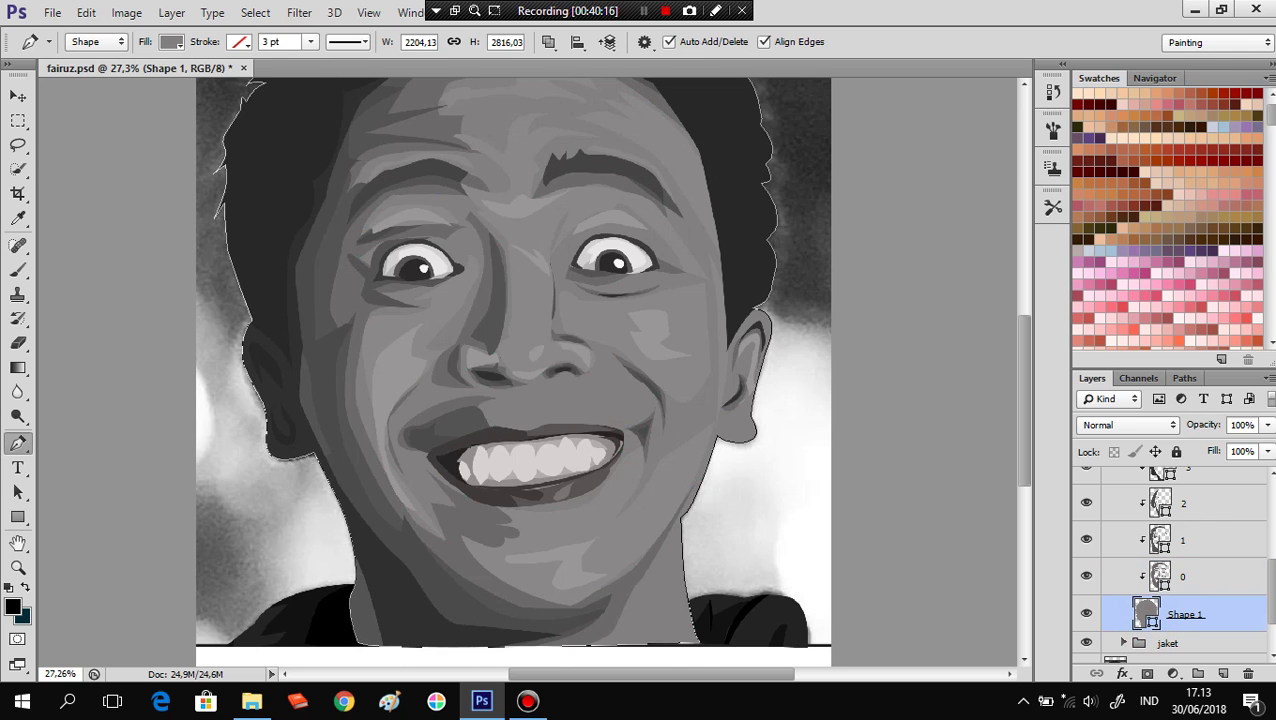
scroll(585, 365, "down", 2)
scroll(585, 365, "down", 2)
scroll(790, 400, "up", 3)
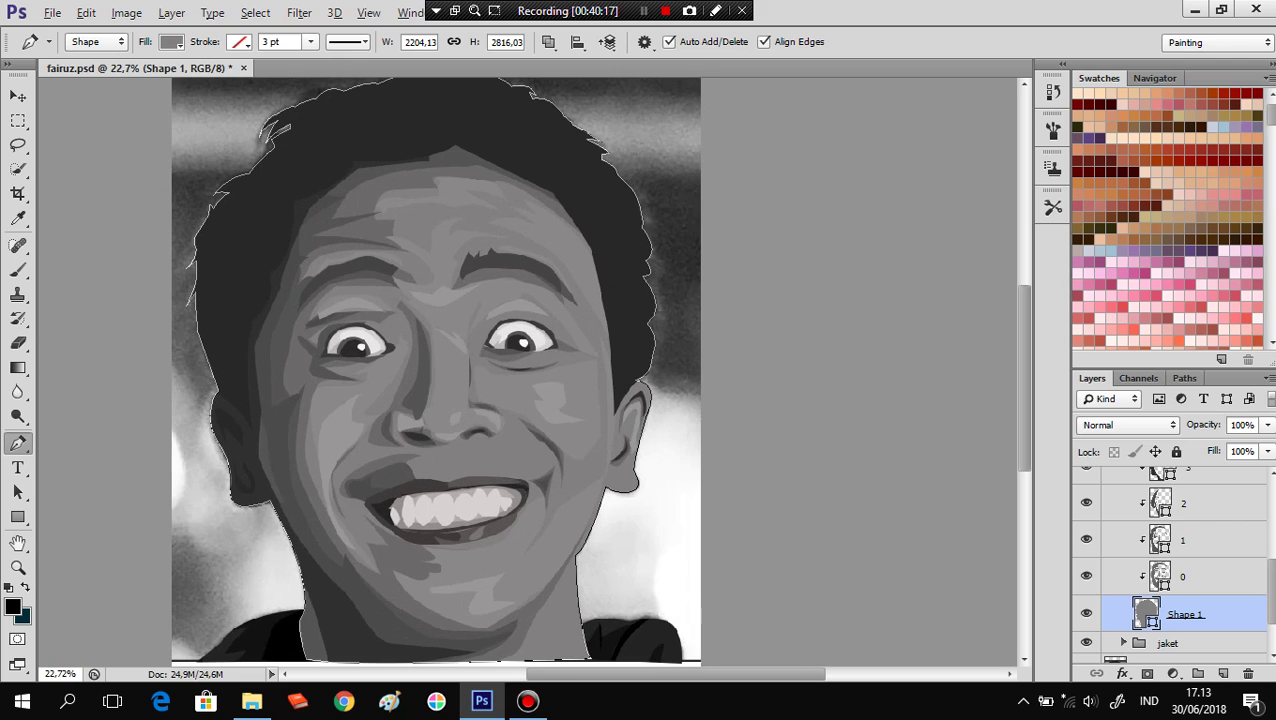
left_click(1218, 571)
scroll(578, 505, "up", 2)
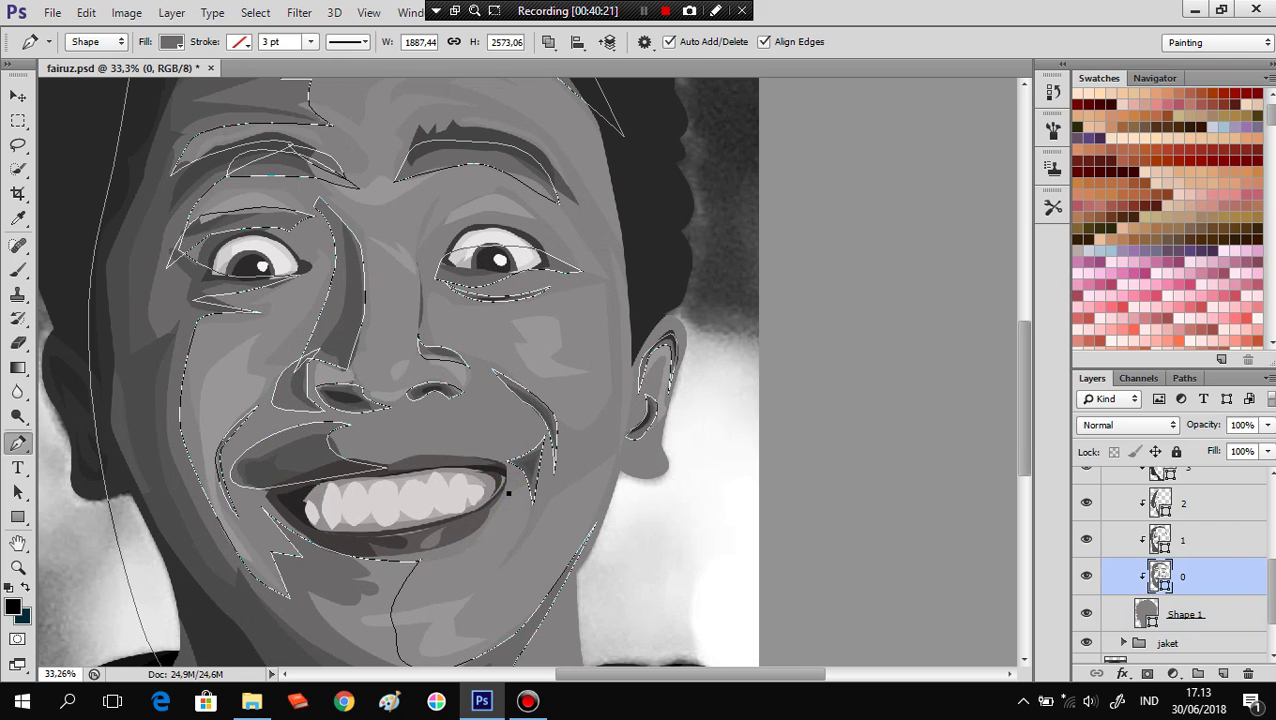
left_click_drag(509, 493, 513, 480)
left_click(515, 478)
Preview via the jaket group, then add and smoothly curve an anchor at the lower lip.
left_click(1167, 643)
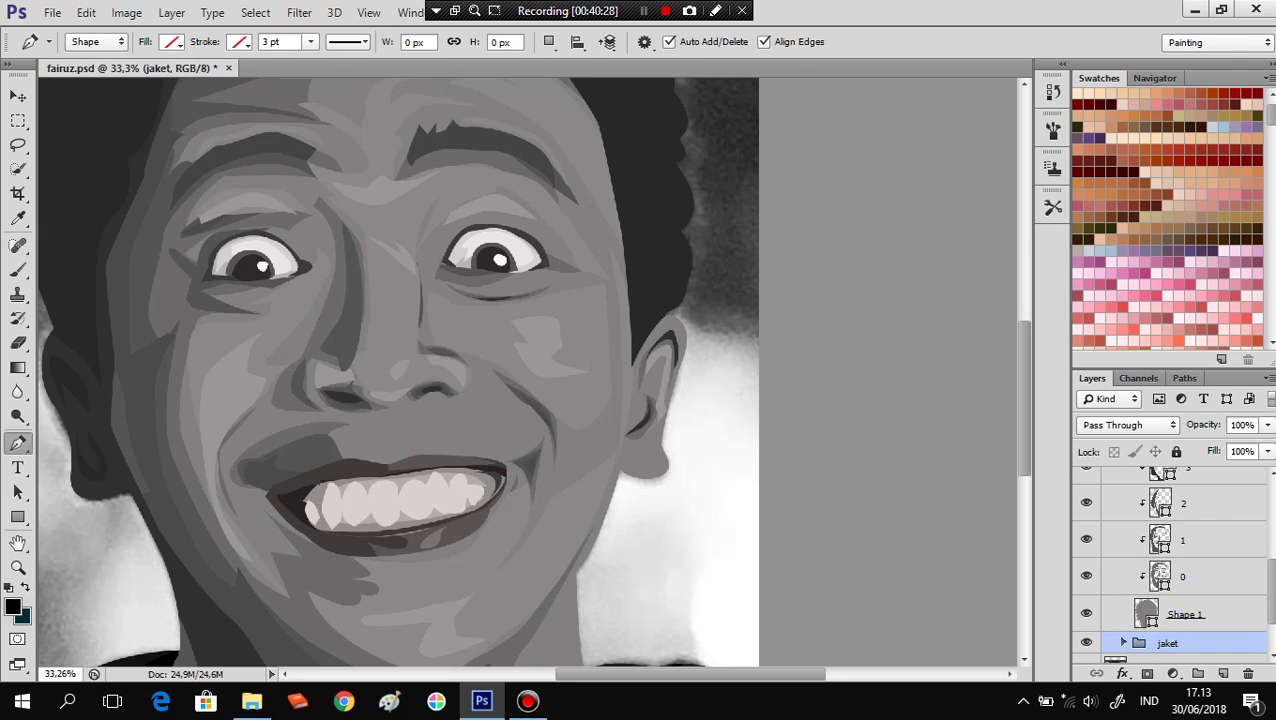
key("ctrl+minus")
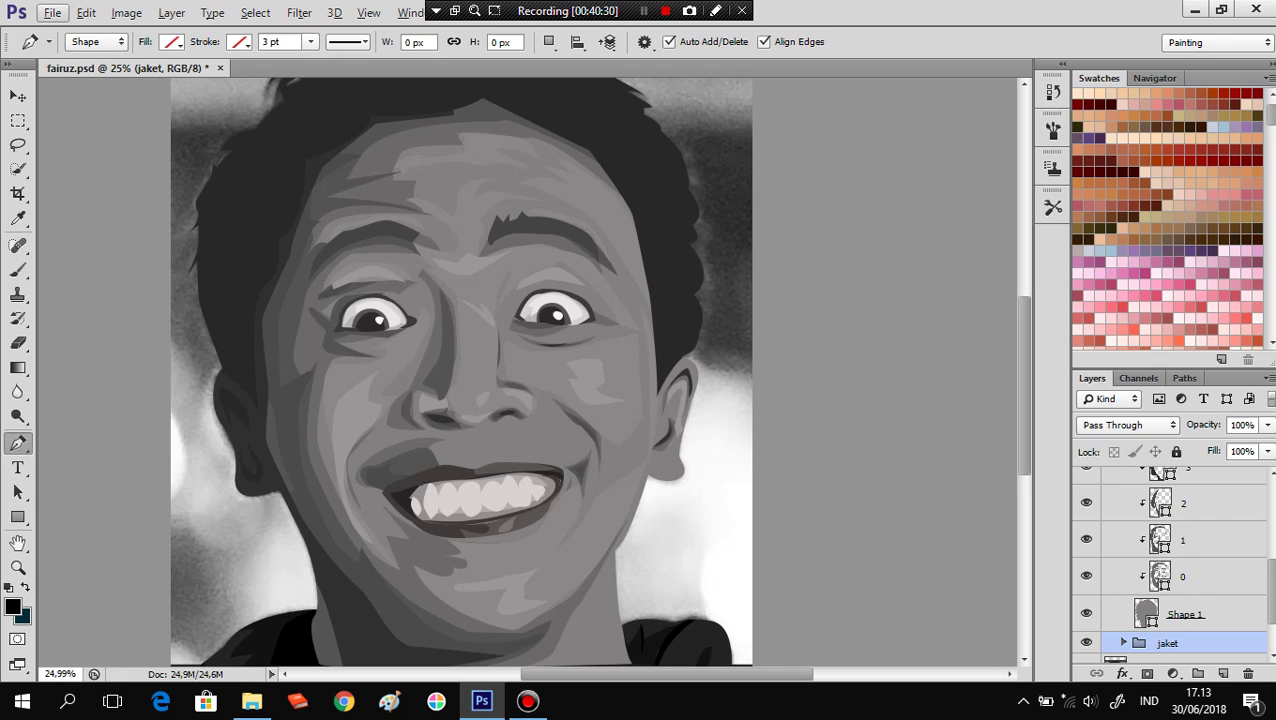
left_click(1194, 574)
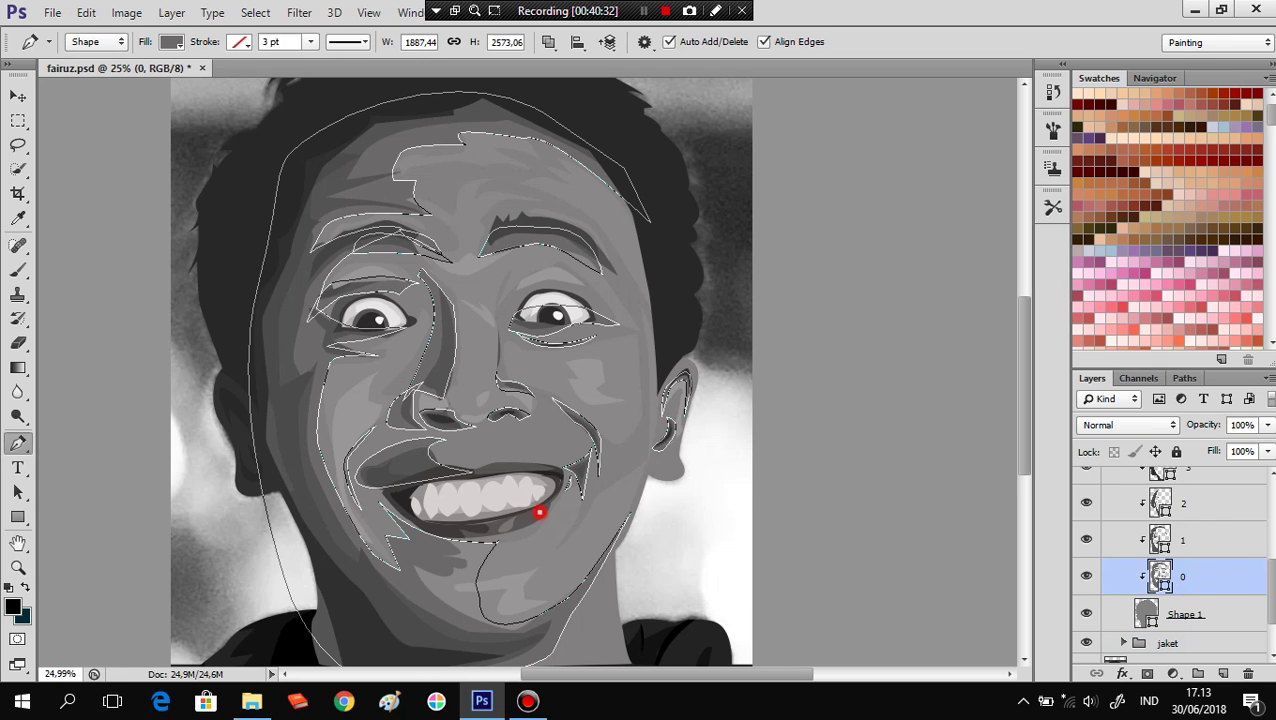
left_click(540, 510)
left_click_drag(535, 518, 564, 510)
left_click(1163, 640)
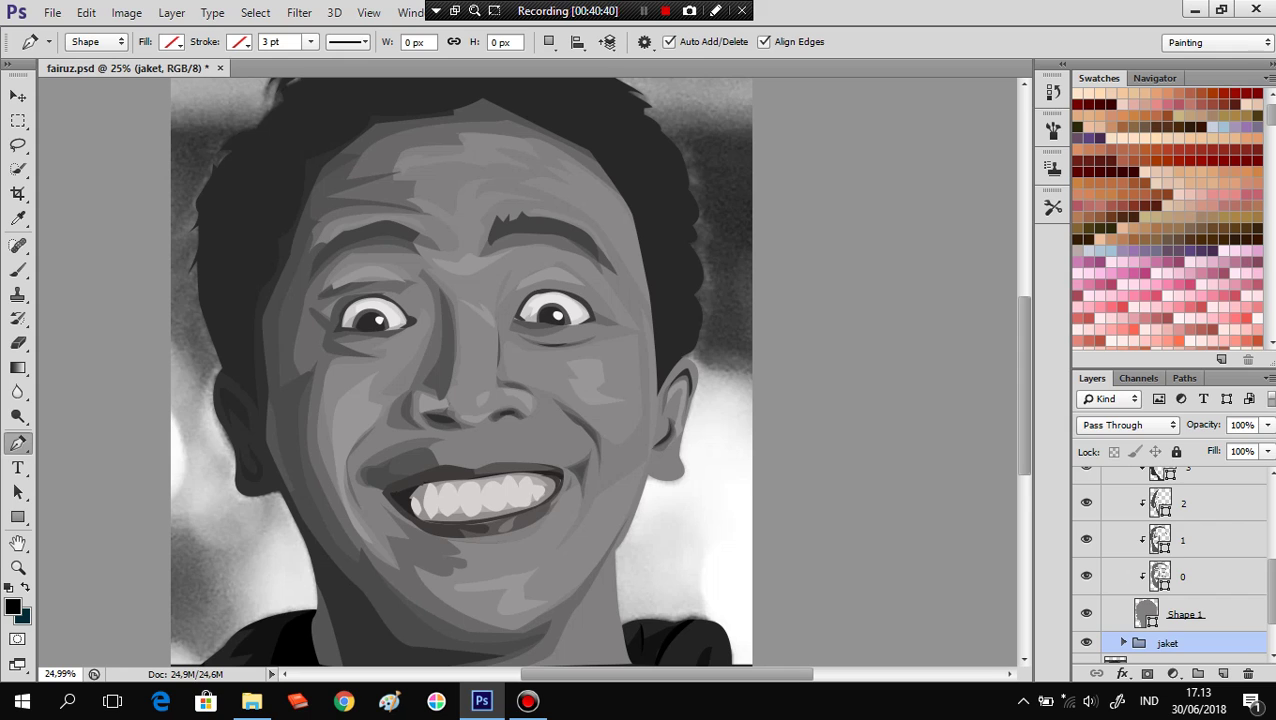
left_click(1182, 575)
Add a small extra three-point shape at the image-right mouth corner and preview the whole face.
key("ctrl+plus")
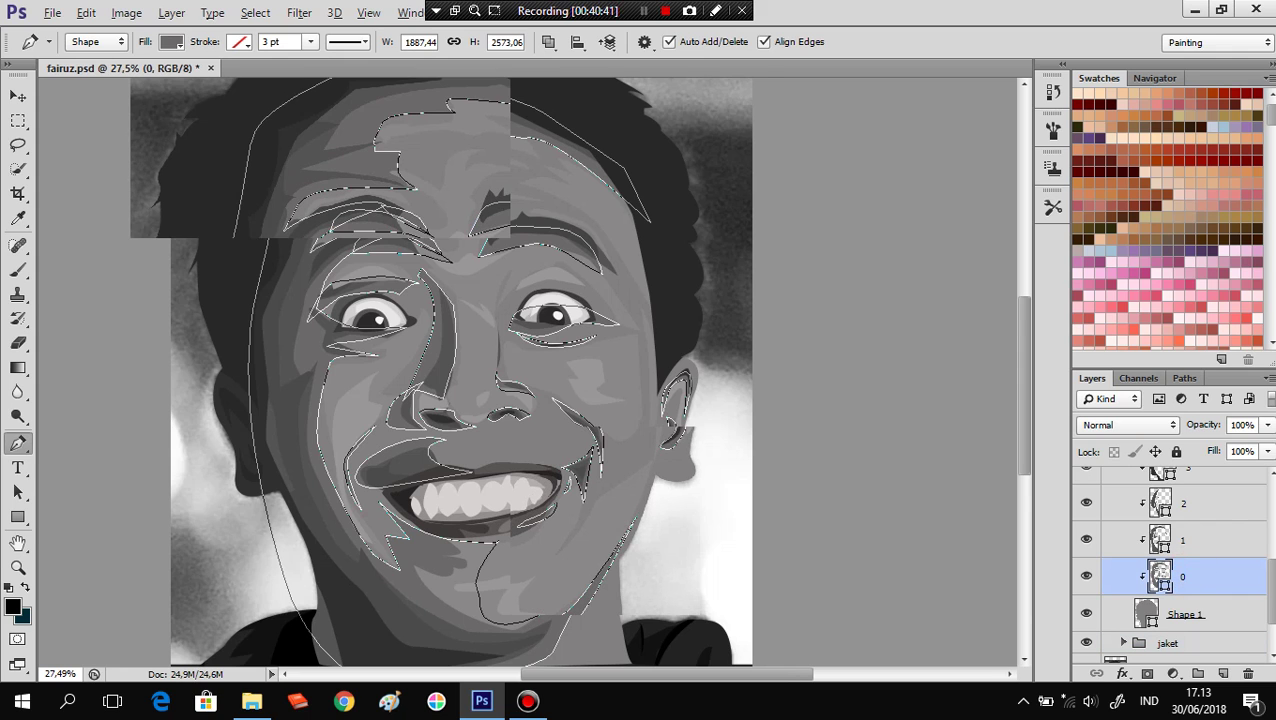
left_click(547, 466)
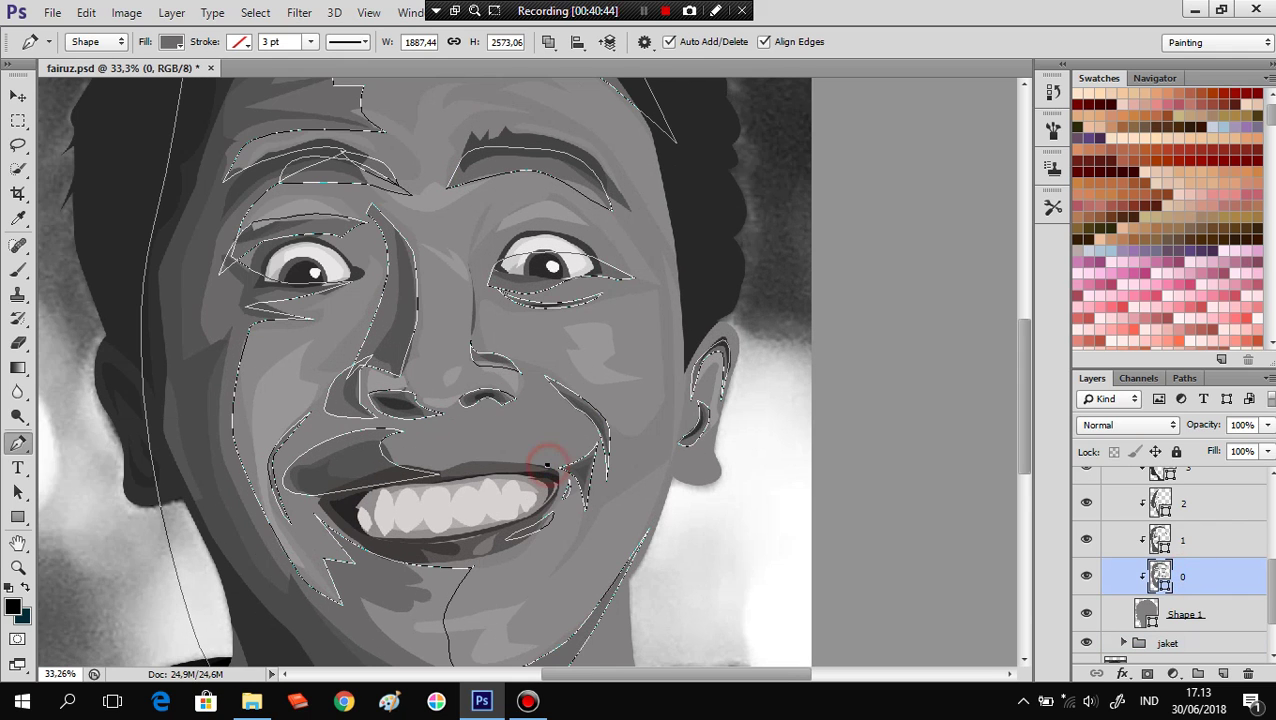
left_click(560, 487)
left_click(547, 462)
key("alt+bracketleft")
key("alt+bracketleft")
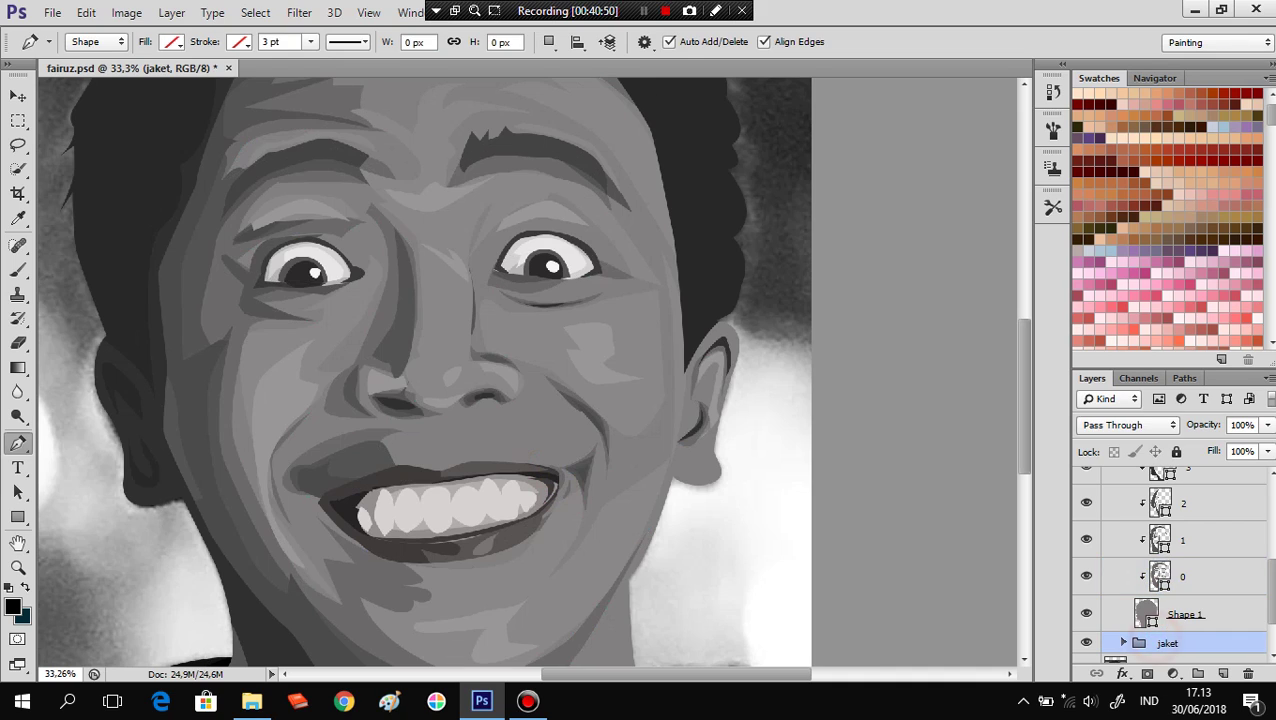
key("ctrl+minus")
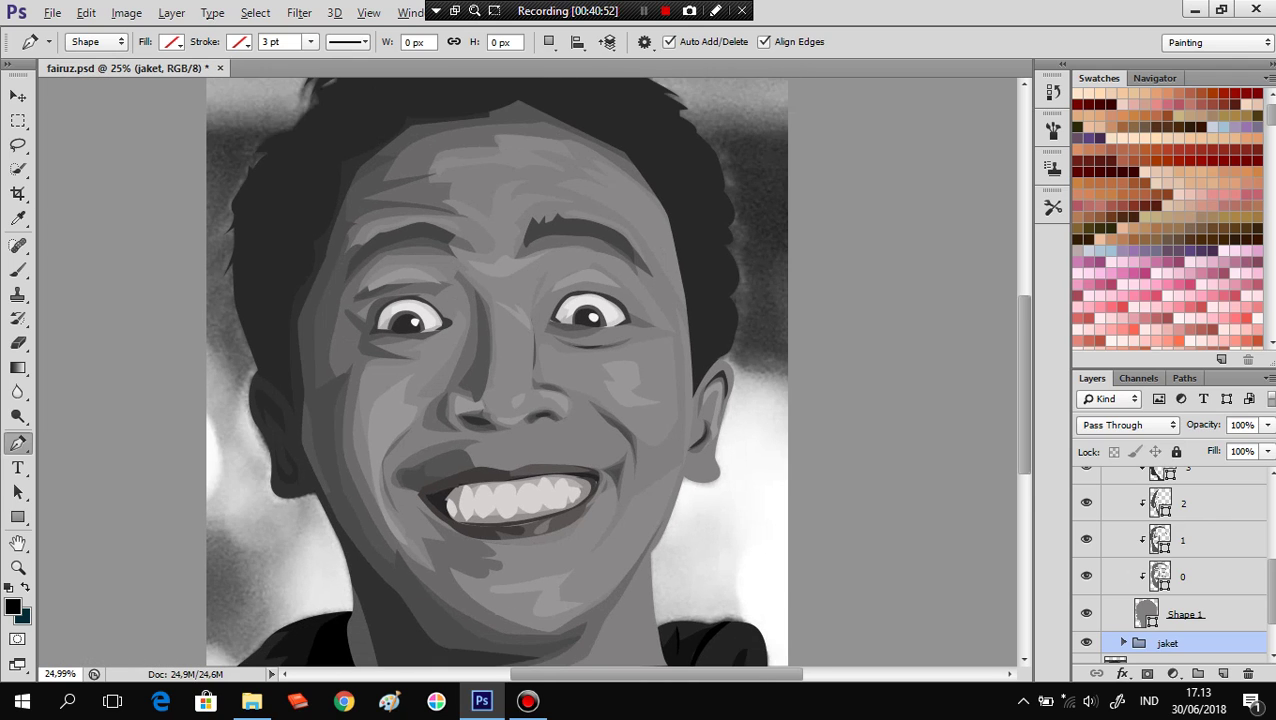
scroll(705, 470, "down", 1)
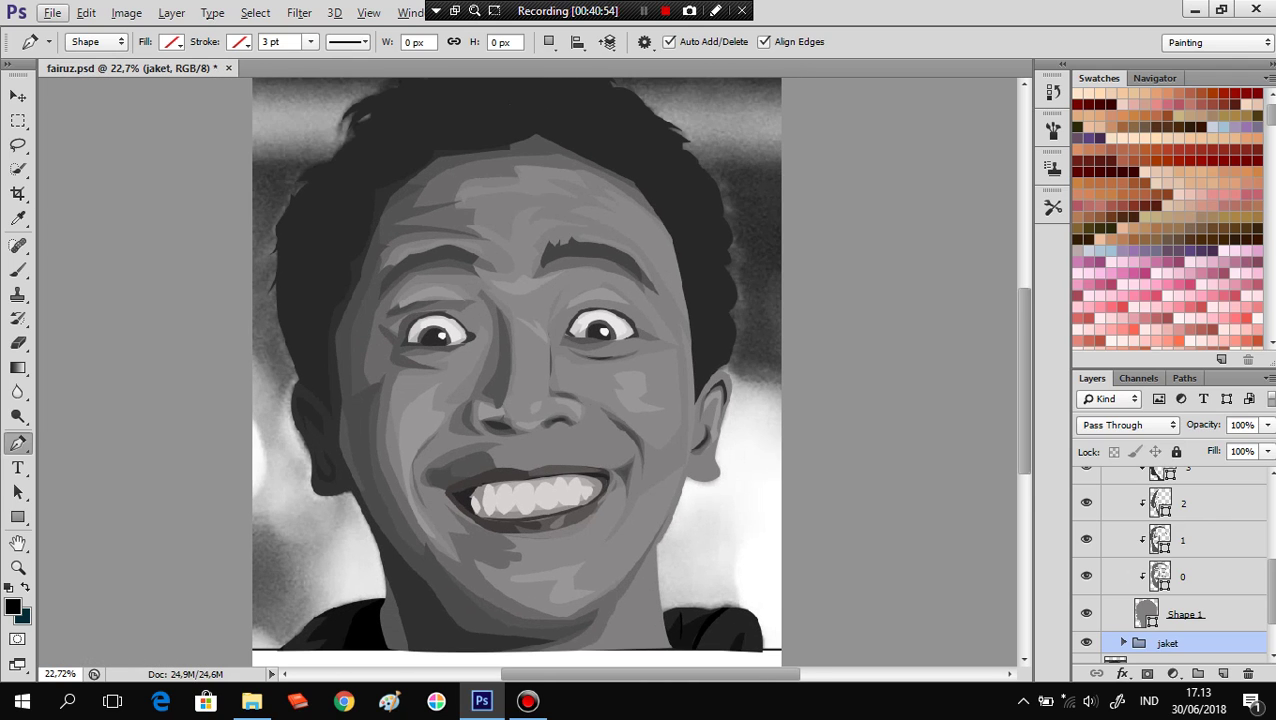
Save, collapse the kulit group and Group 1, hide the photo layer, and fit the page.
key("ctrl+s")
scroll(1171, 564, "up", 5)
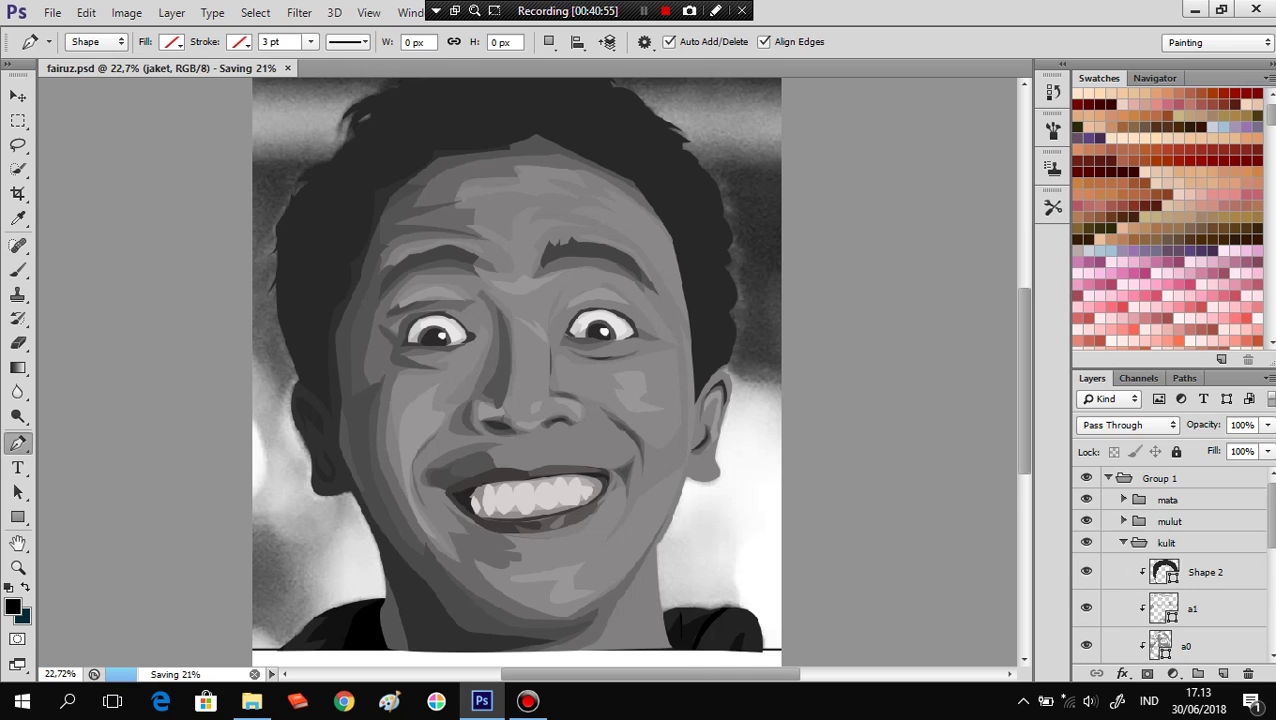
left_click(1166, 542)
left_click(1123, 542)
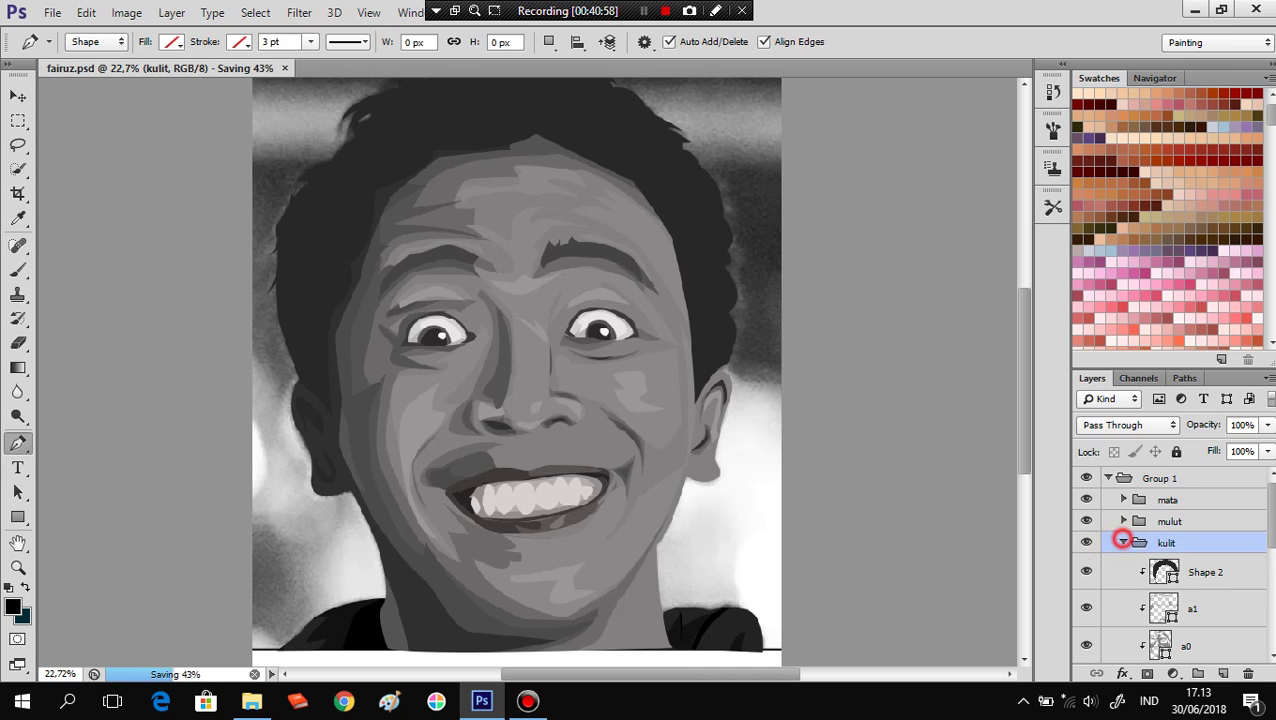
left_click(1109, 477)
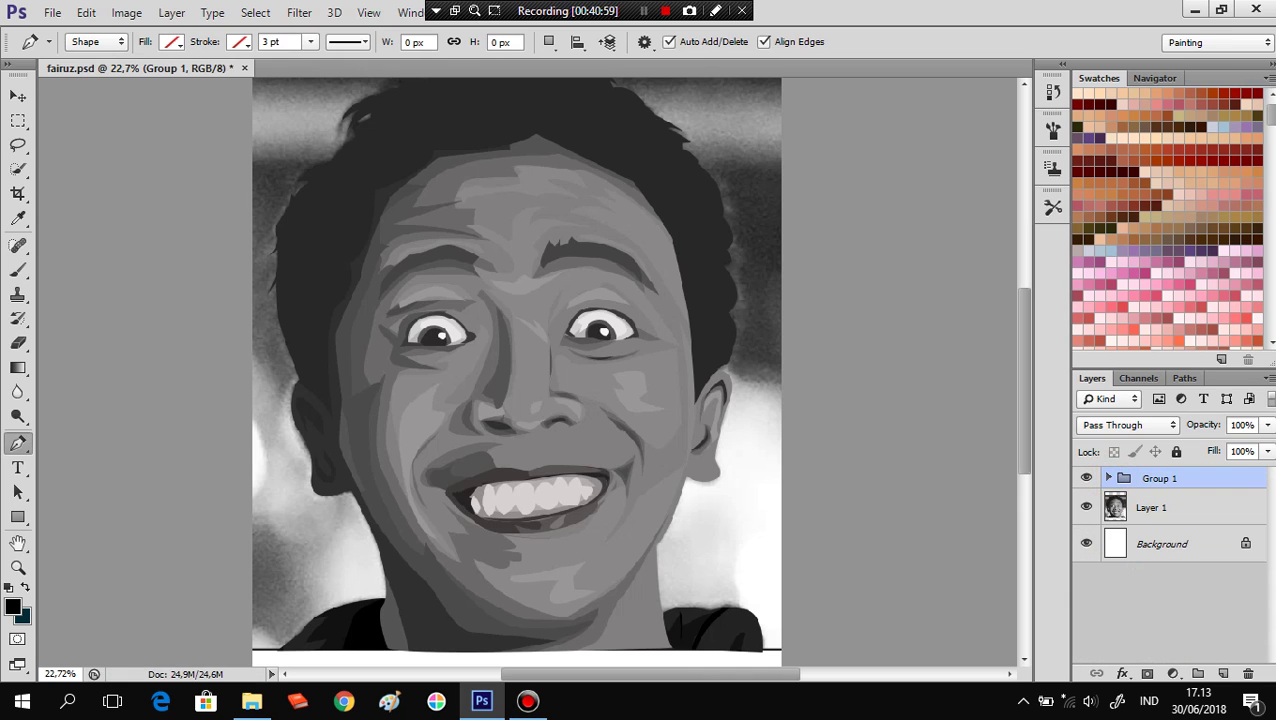
left_click(1086, 507)
key("ctrl+0")
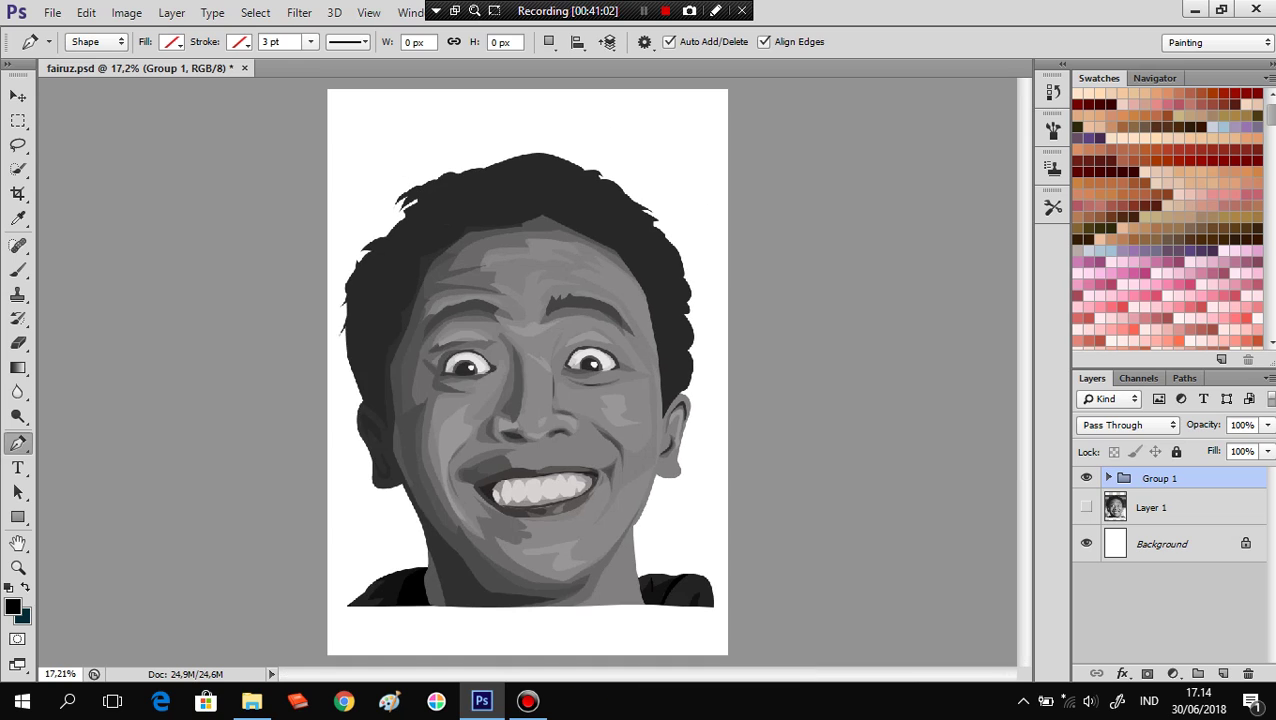
key("ctrl+minus")
key("ctrl+s")
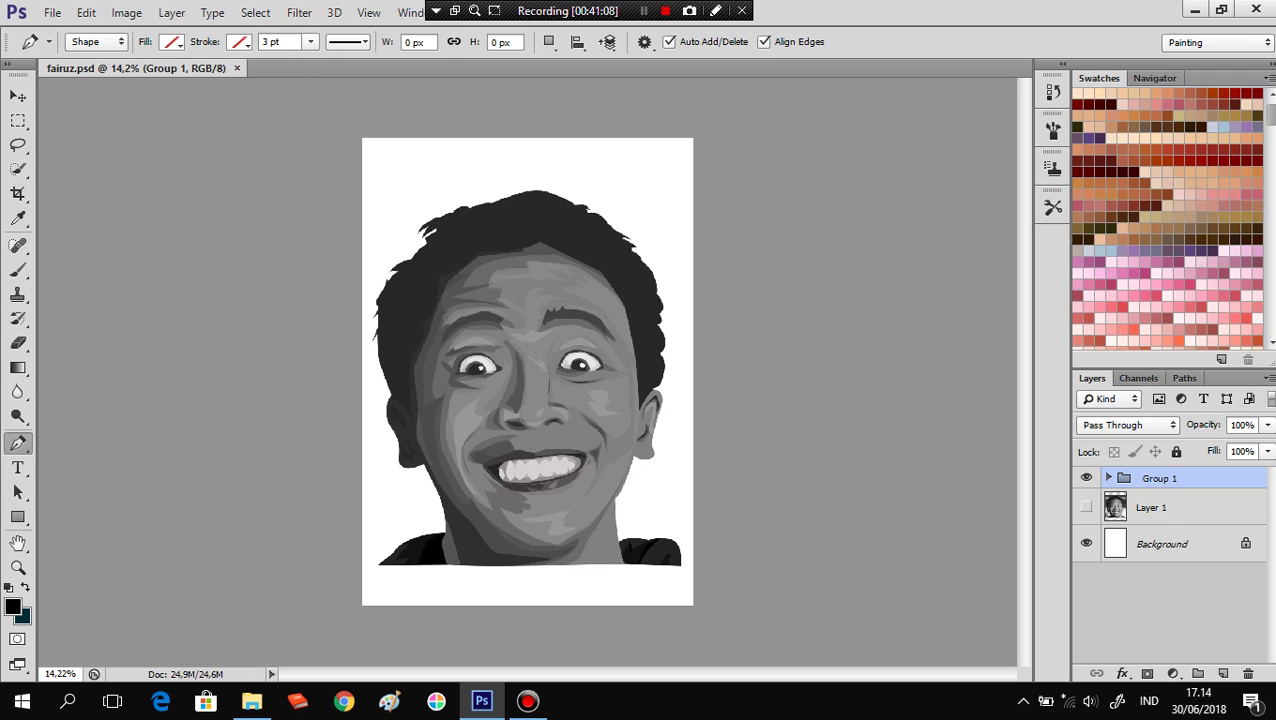
Try scaling Group 1 with Free Transform, cancel it, and hide Group 1.
key("ctrl+t")
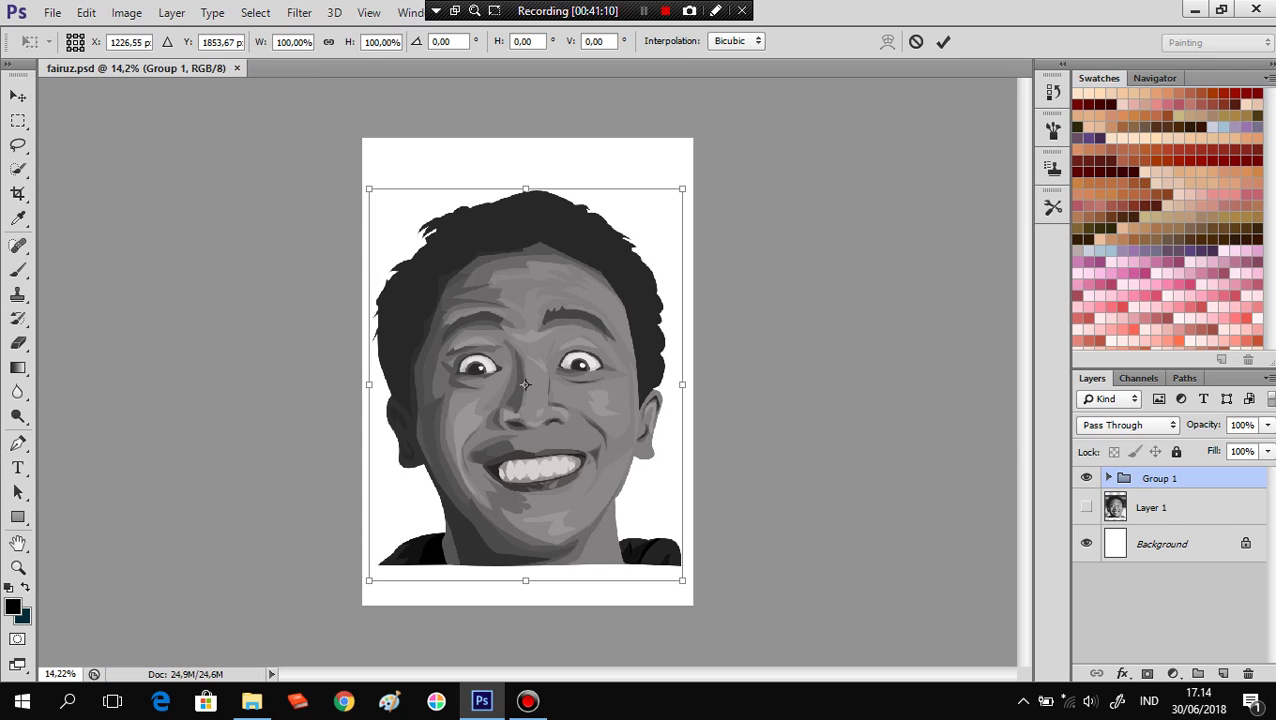
left_click_drag(369, 188, 483, 331)
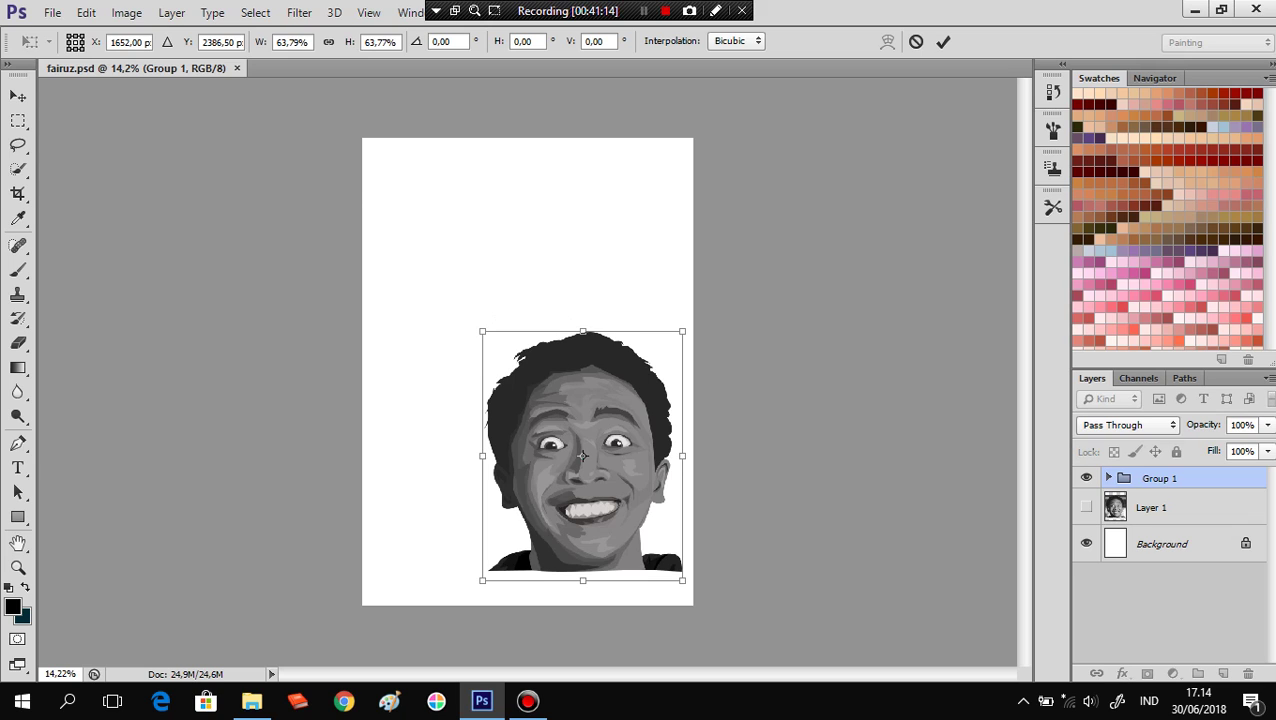
key("ctrl+z")
left_click_drag(369, 188, 421, 255)
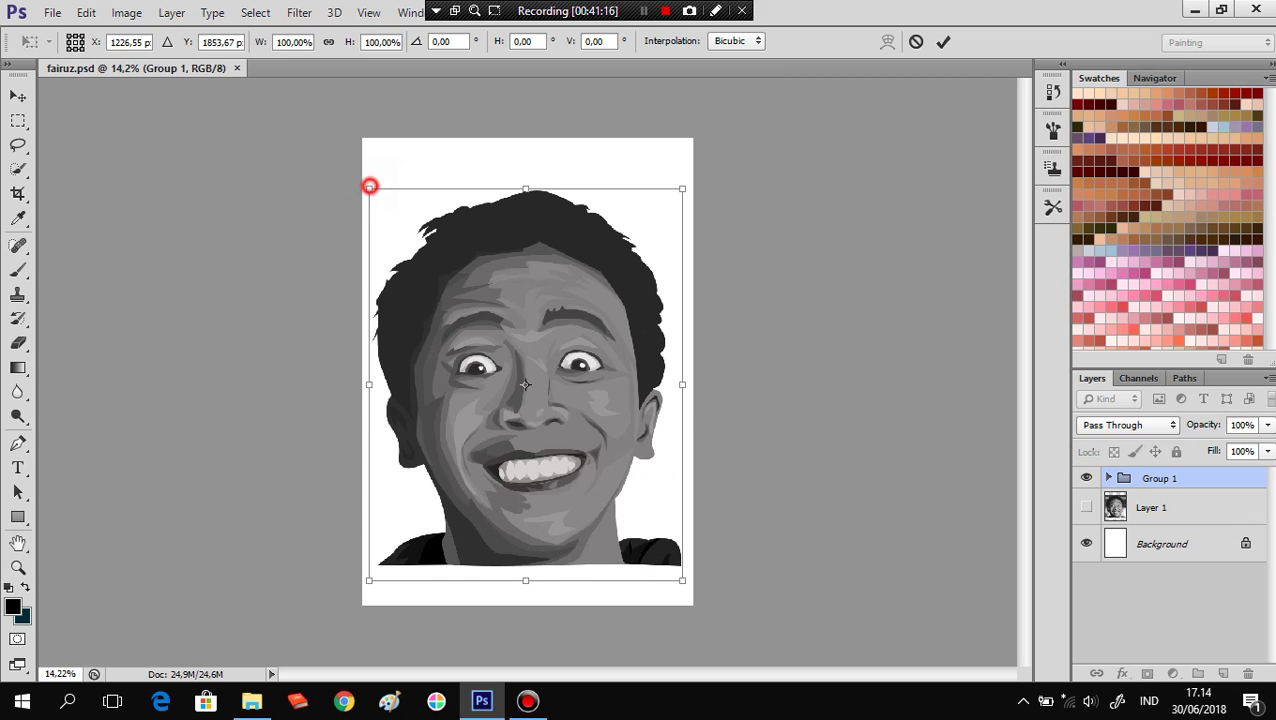
left_click_drag(545, 347, 521, 305)
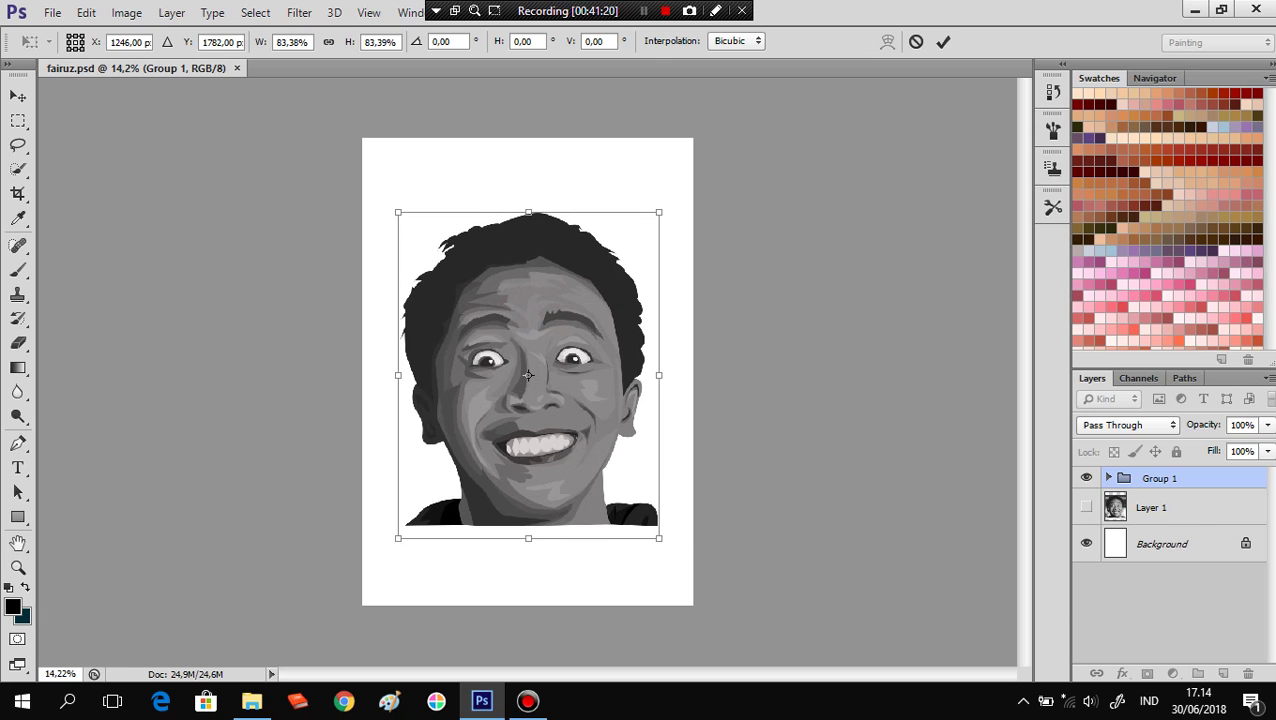
key("ctrl+z")
left_click(915, 41)
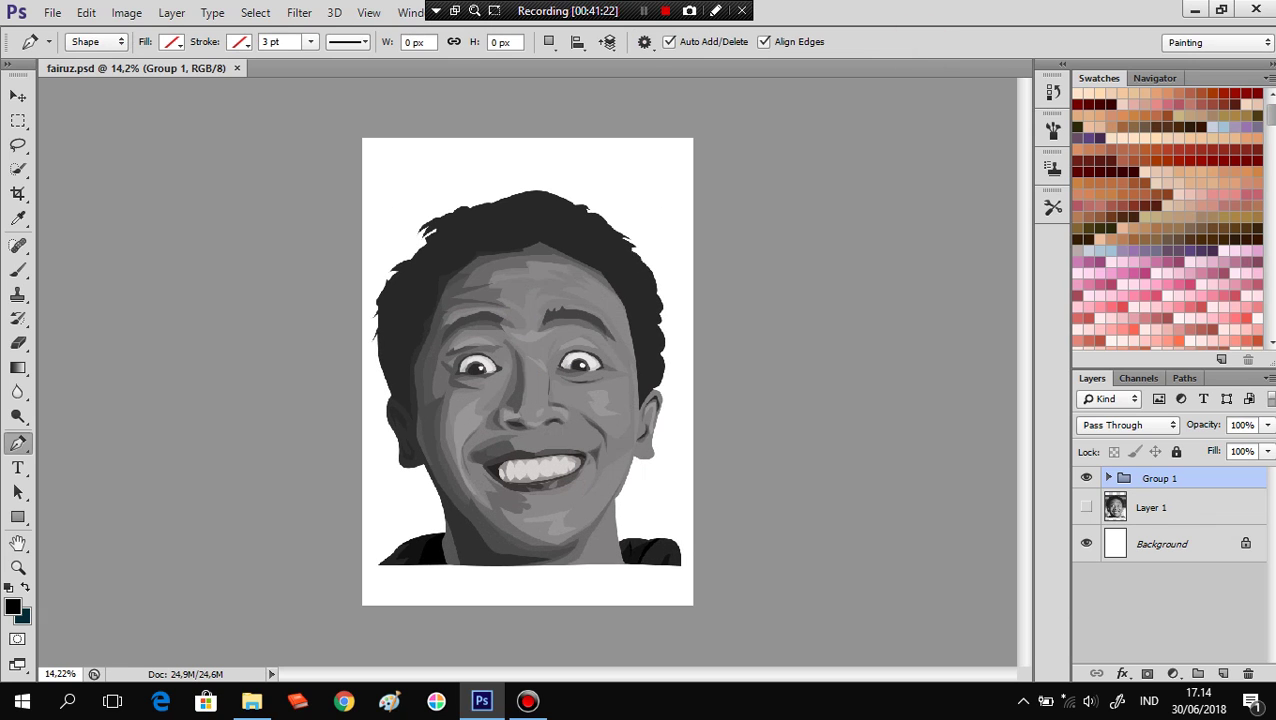
left_click(1086, 477)
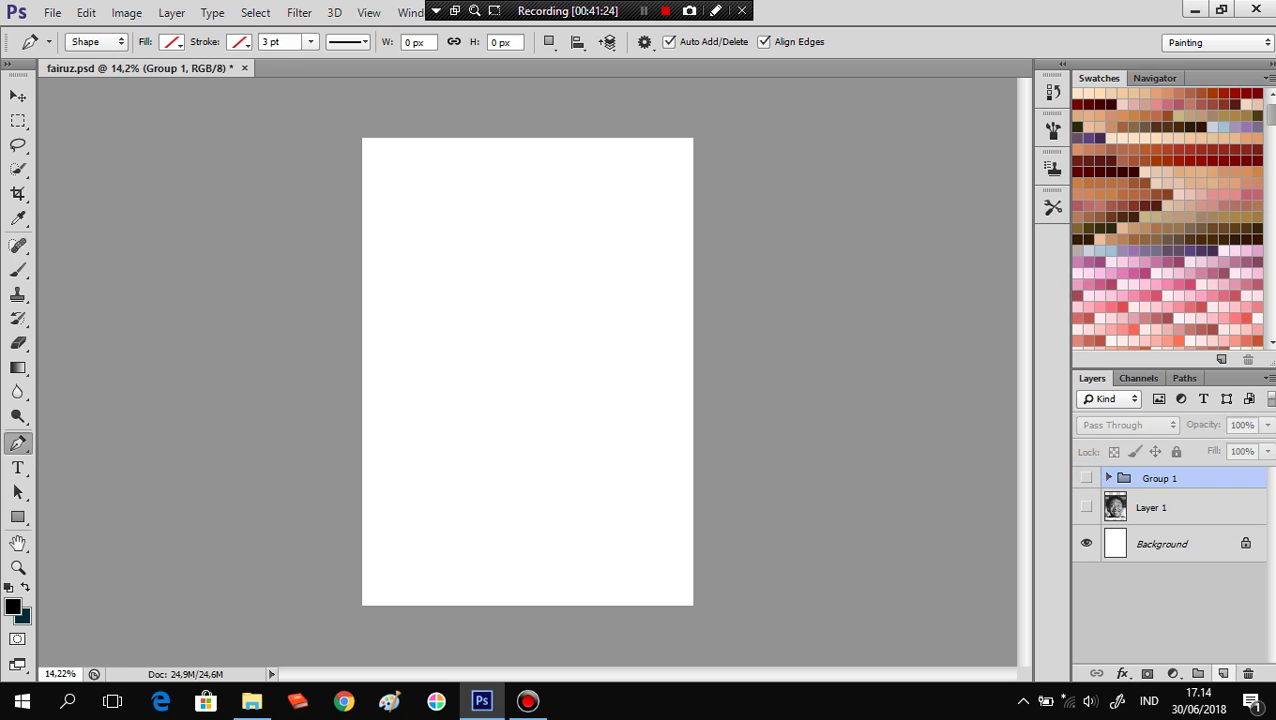
Add a new Layer 2 beneath Group 1 and choose the Rectangle tool.
left_click(1222, 673)
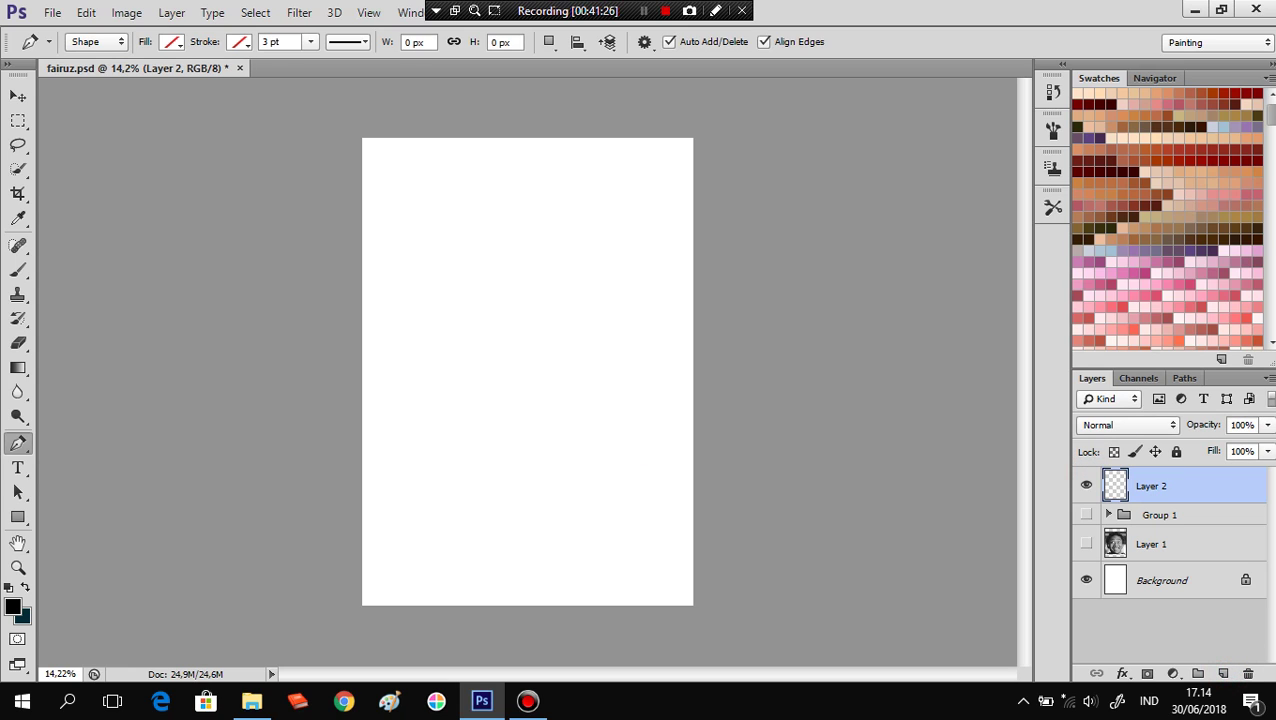
left_click_drag(1151, 487, 1150, 530)
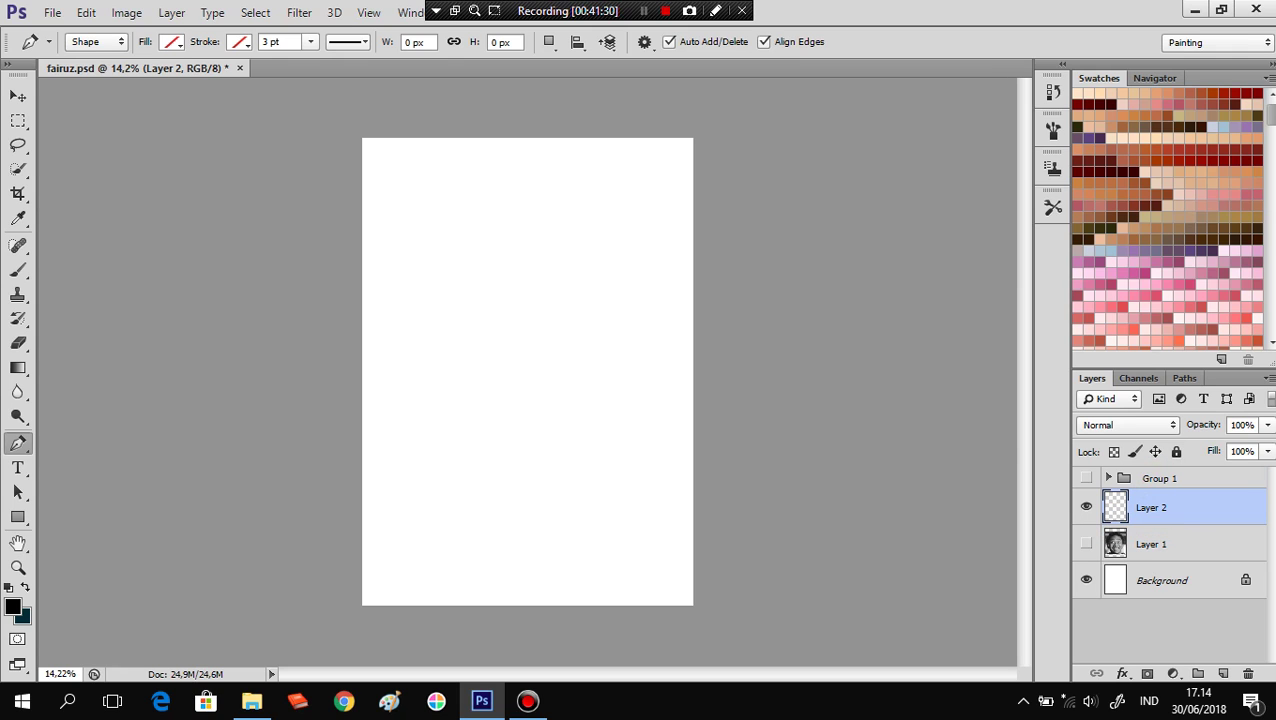
left_click(18, 516)
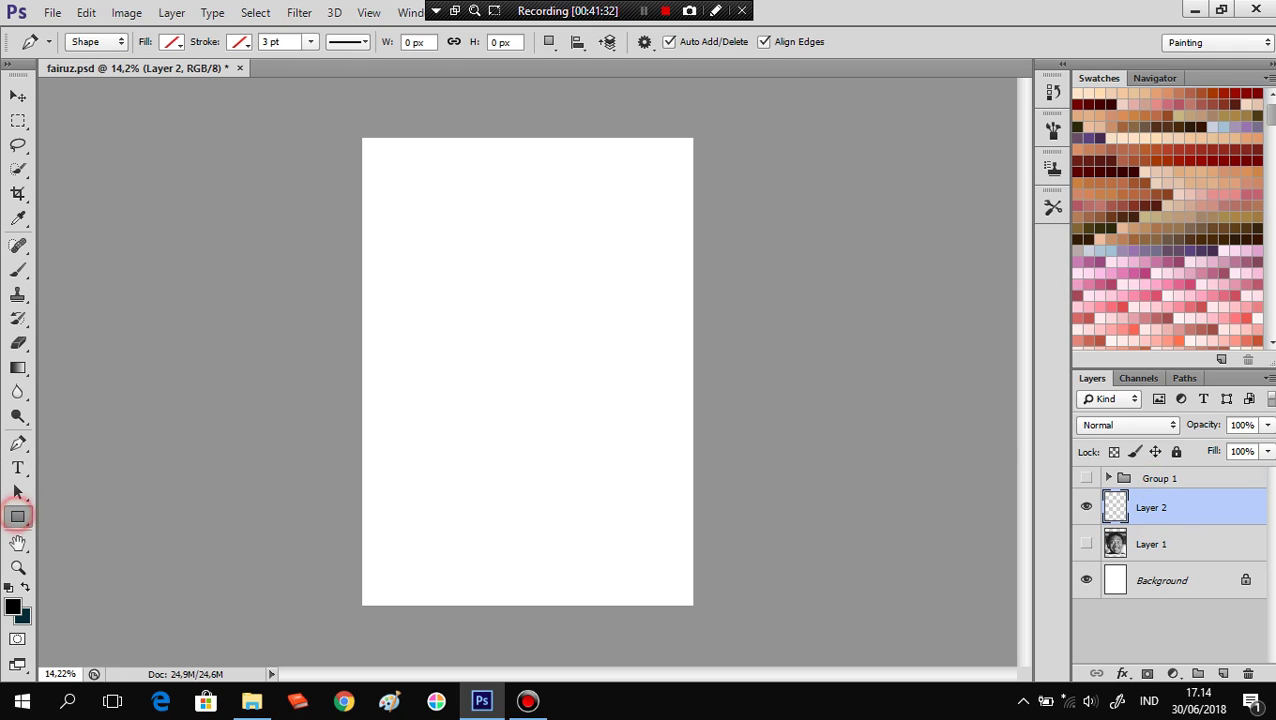
Set the foreground colour to light green and draw a 1617 px square Rectangle 1.
left_click(13, 606)
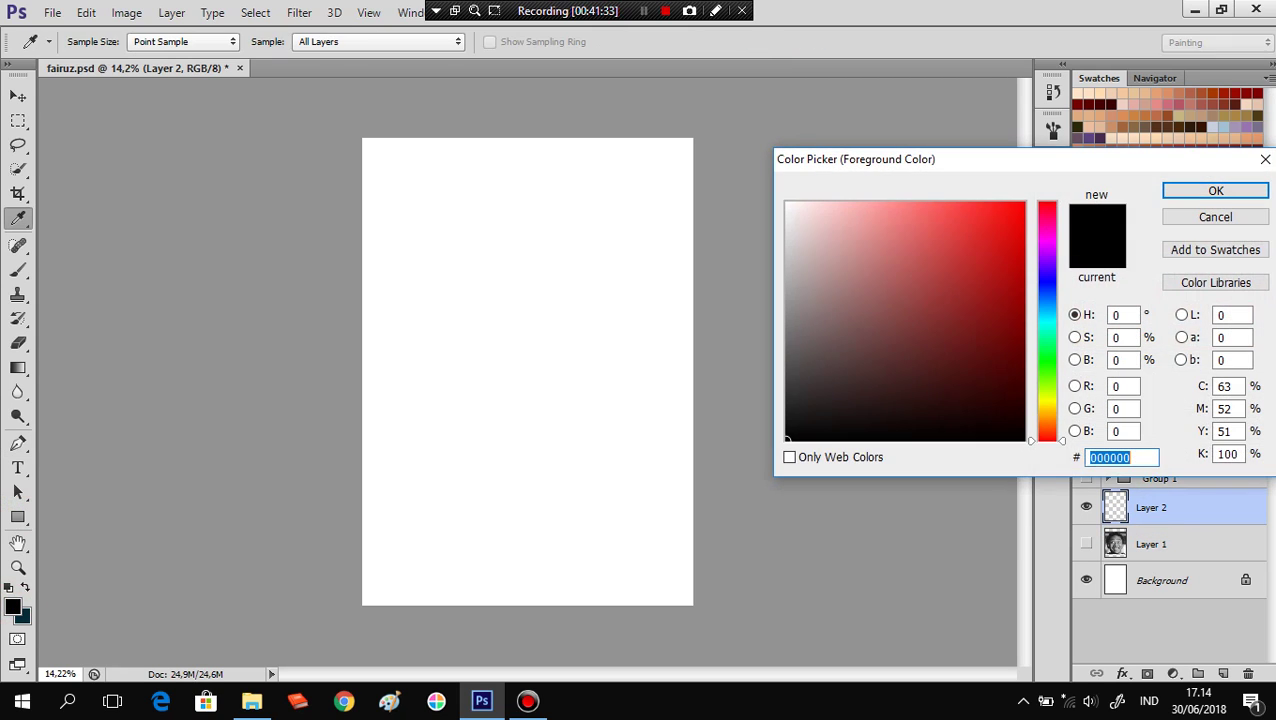
left_click(1047, 393)
left_click(929, 234)
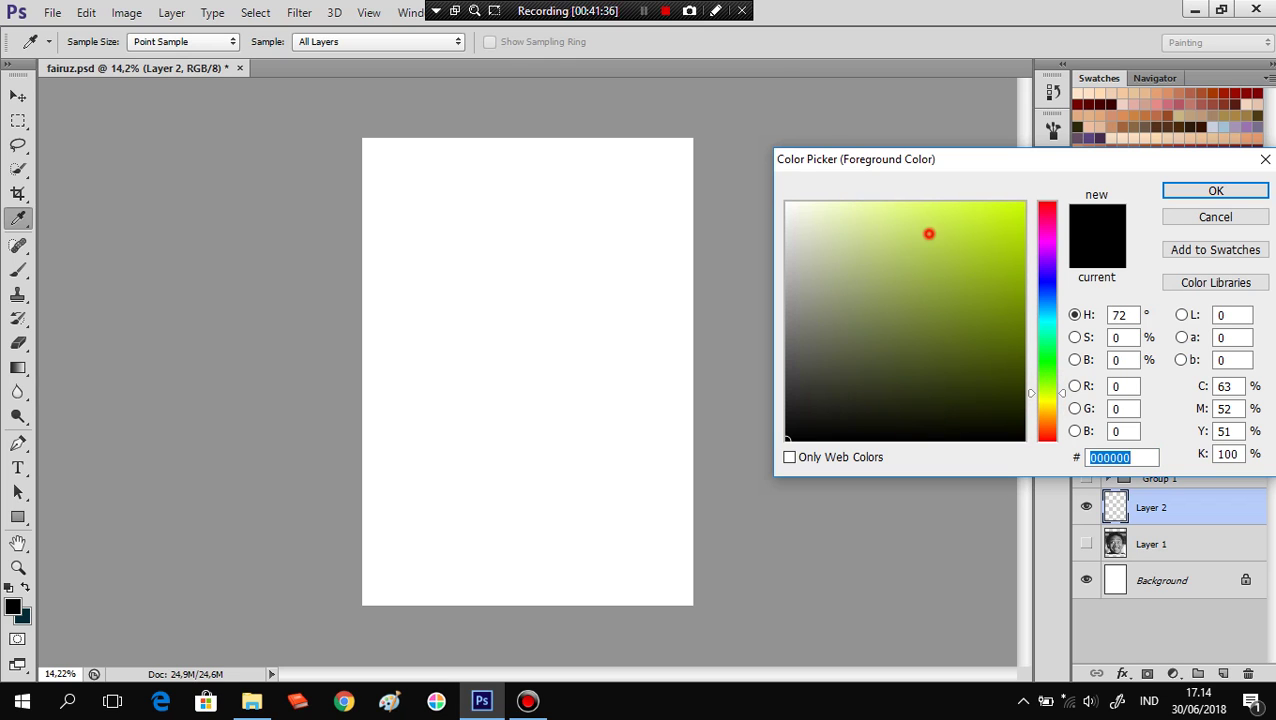
left_click(963, 293)
left_click(942, 240)
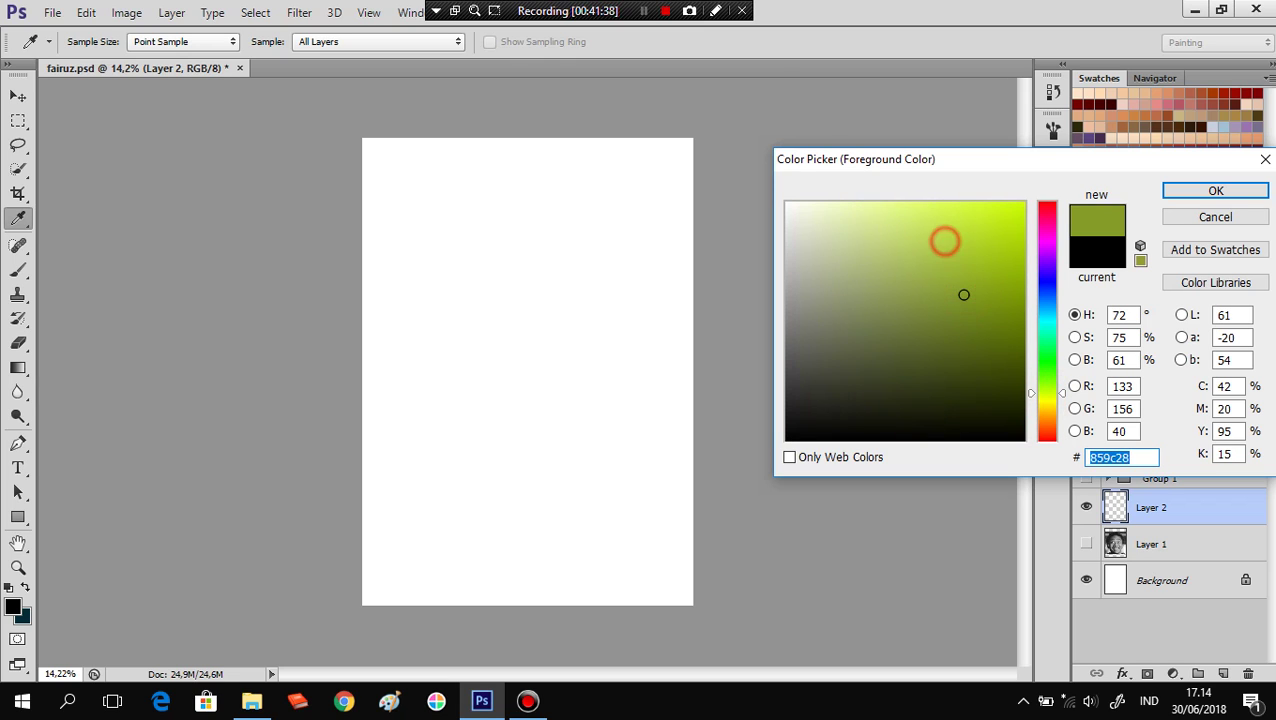
left_click(915, 232)
left_click(1204, 189)
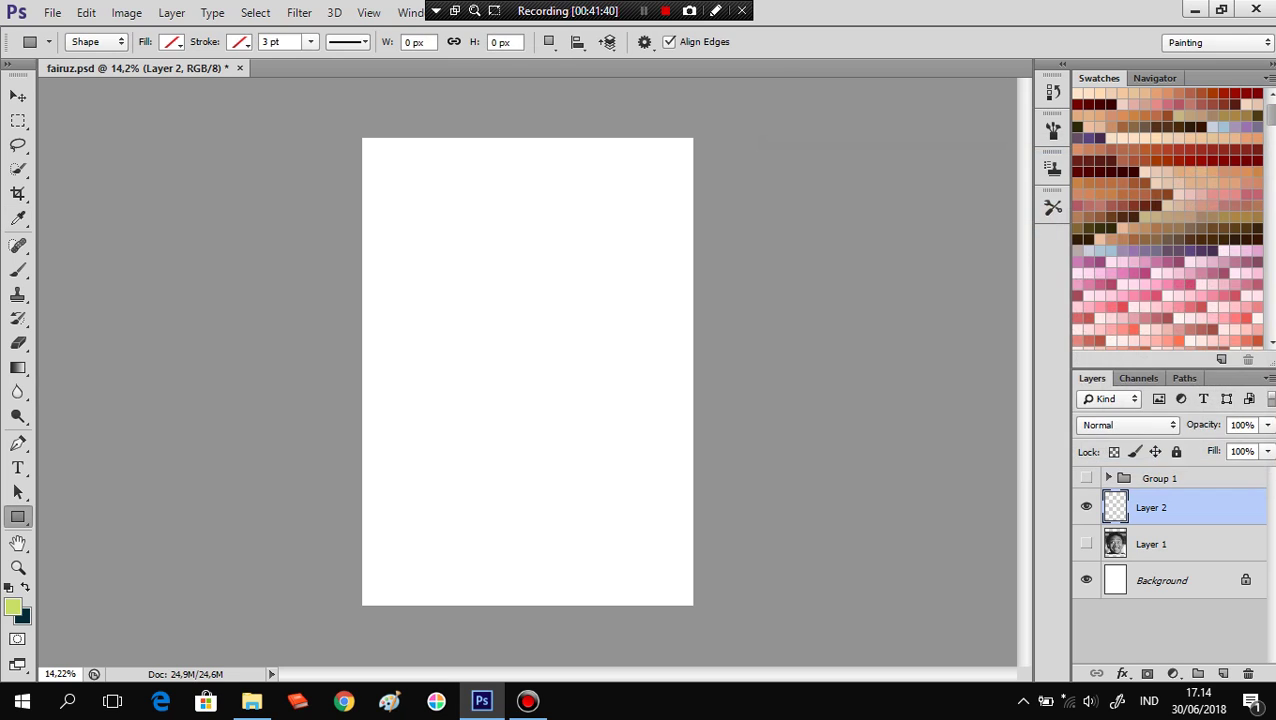
left_click_drag(431, 231, 762, 398)
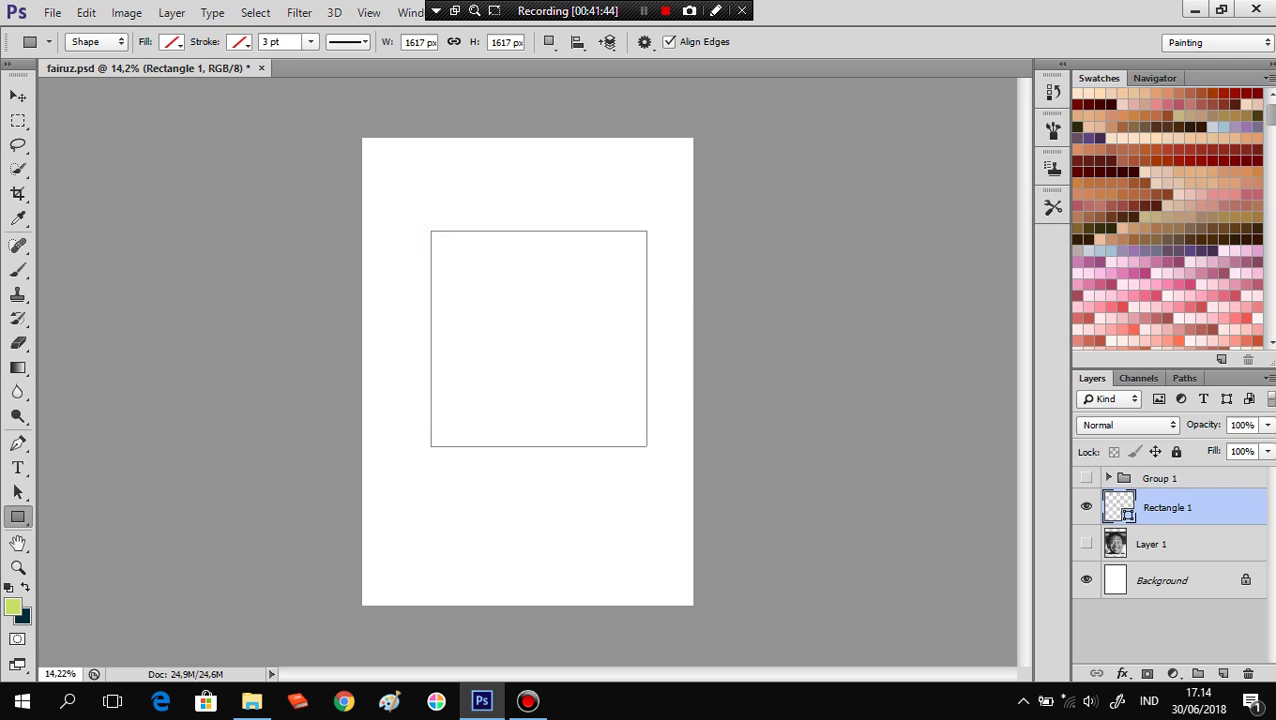